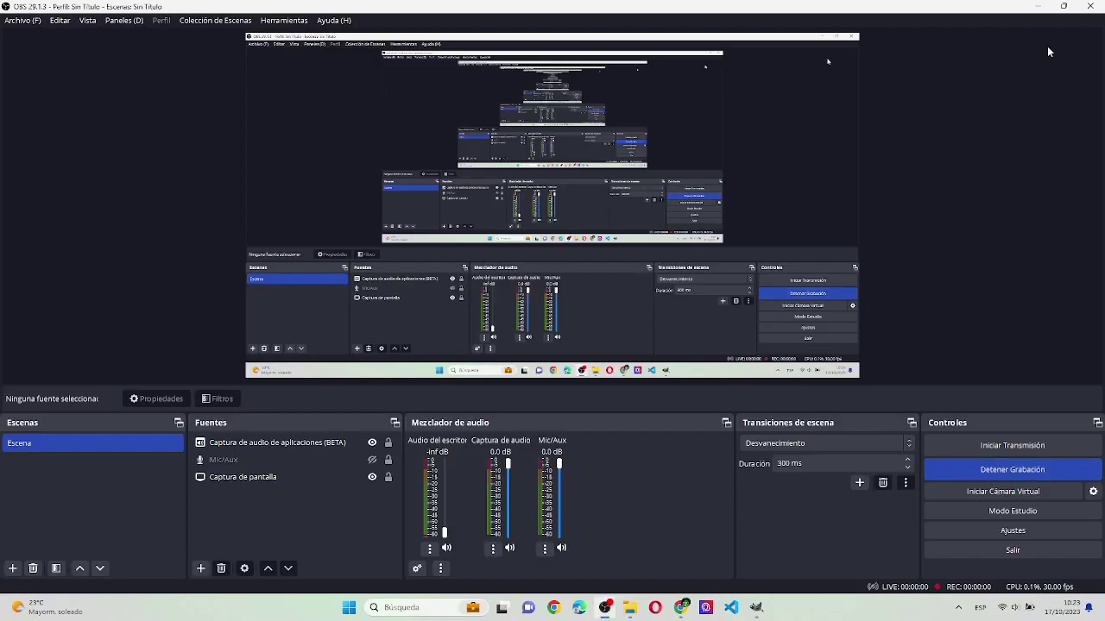
- Show the 'skinny flex' image results, scroll, and preview then close the helicopter photo
{"action": "left_click", "coordinate": [1040, 8]}
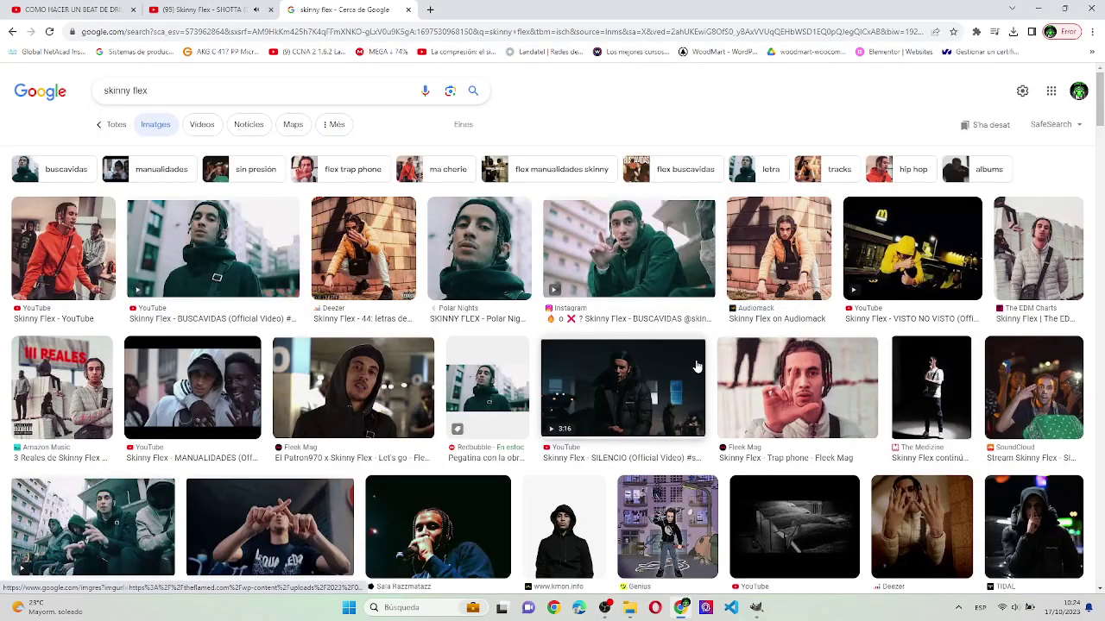
{"action": "scroll", "coordinate": [697, 367], "scroll_direction": "down", "scroll_amount": 2}
{"action": "scroll", "coordinate": [698, 367], "scroll_direction": "down", "scroll_amount": 3}
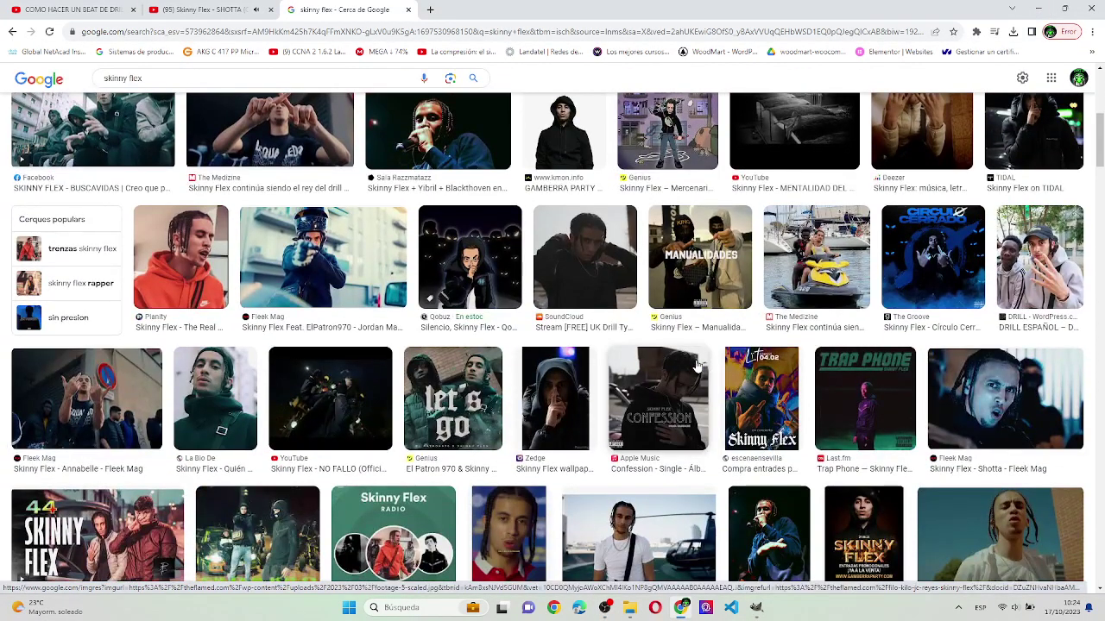
{"action": "scroll", "coordinate": [698, 366], "scroll_direction": "down", "scroll_amount": 1}
{"action": "scroll", "coordinate": [698, 366], "scroll_direction": "down", "scroll_amount": 1}
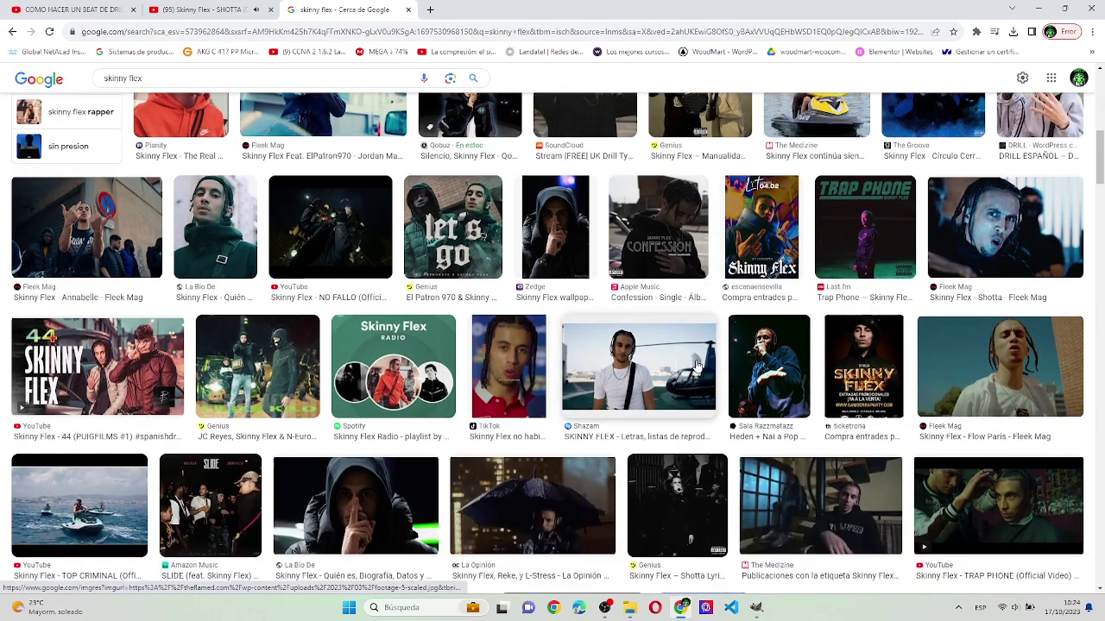
{"action": "left_click", "coordinate": [698, 366]}
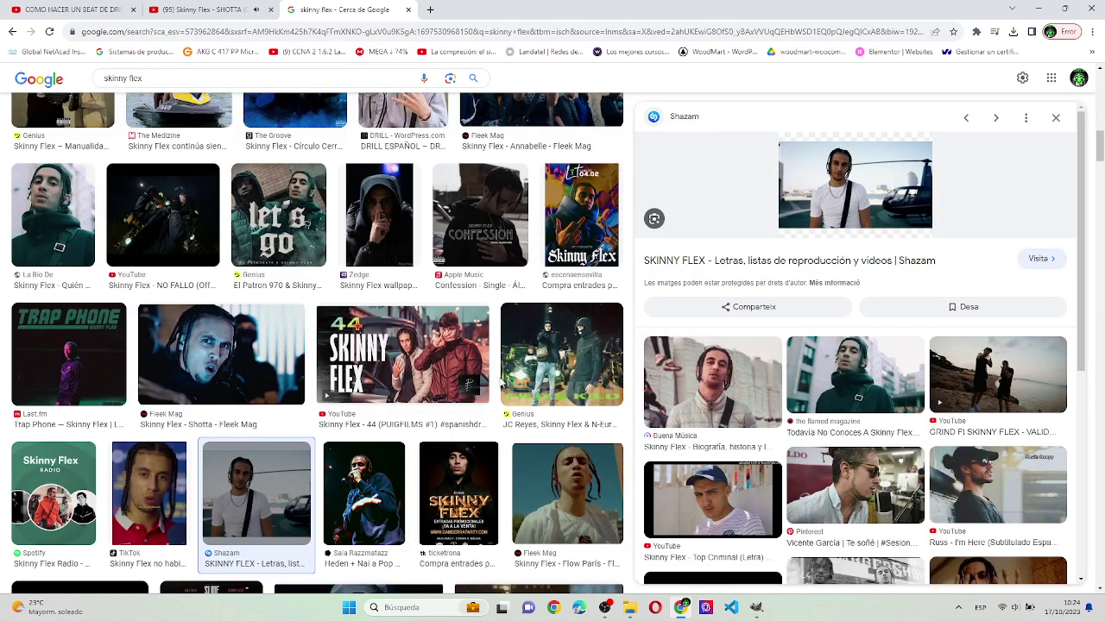
{"action": "left_click", "coordinate": [1058, 120]}
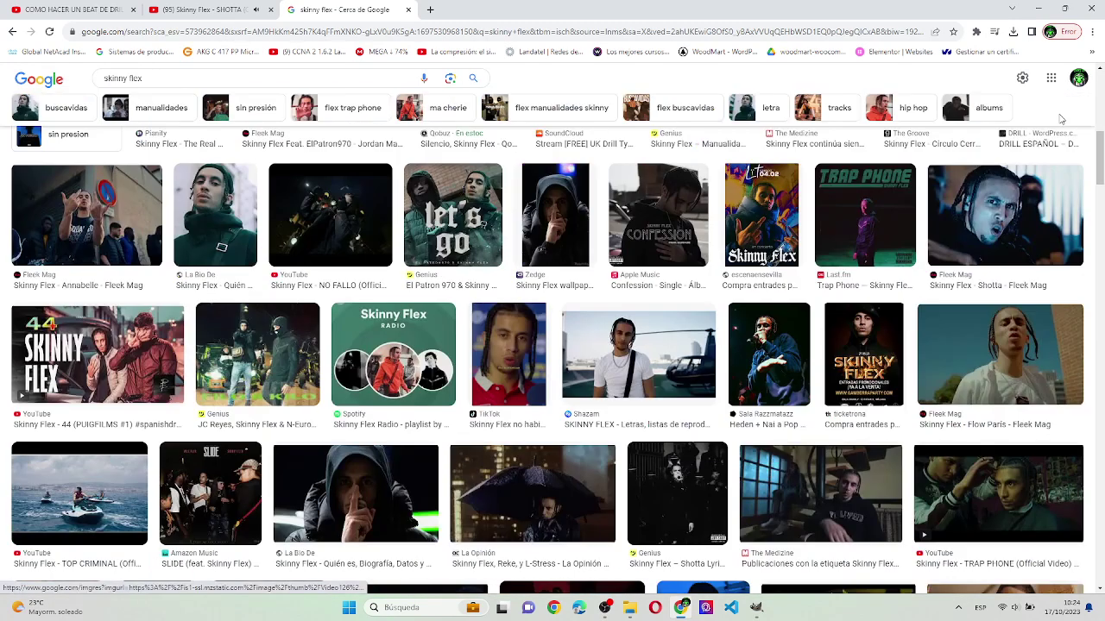
- Scroll further through the results and preview then close the MERCENARIO video thumbnail
{"action": "scroll", "coordinate": [571, 424], "scroll_direction": "down", "scroll_amount": 5}
{"action": "scroll", "coordinate": [571, 426], "scroll_direction": "down", "scroll_amount": 3}
{"action": "scroll", "coordinate": [571, 426], "scroll_direction": "down", "scroll_amount": 4}
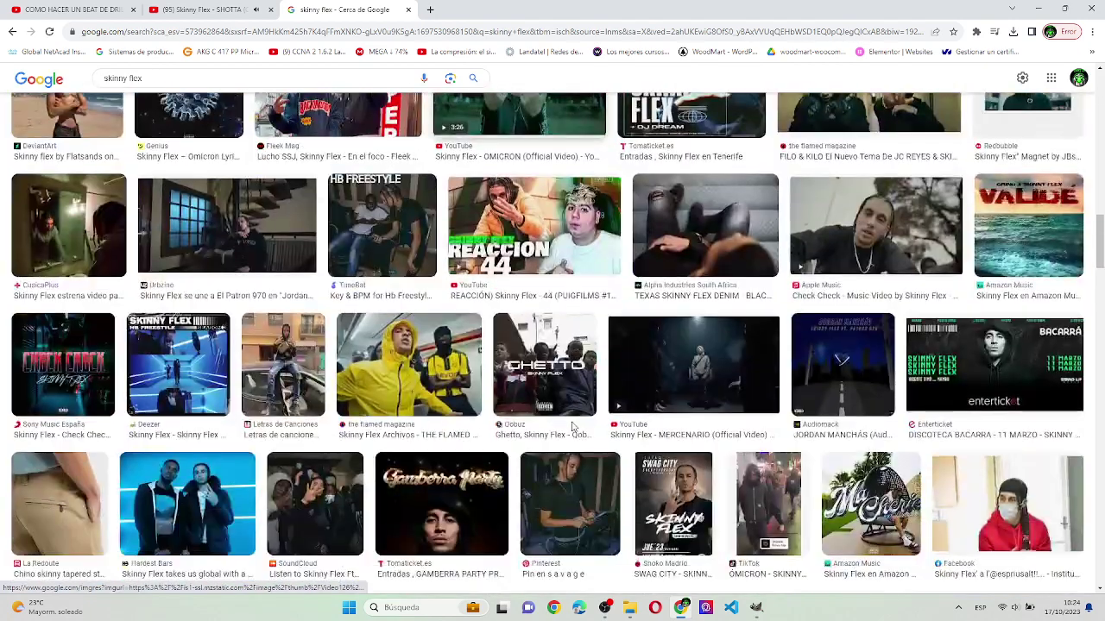
{"action": "scroll", "coordinate": [571, 427], "scroll_direction": "down", "scroll_amount": 3}
{"action": "scroll", "coordinate": [571, 426], "scroll_direction": "down", "scroll_amount": 1}
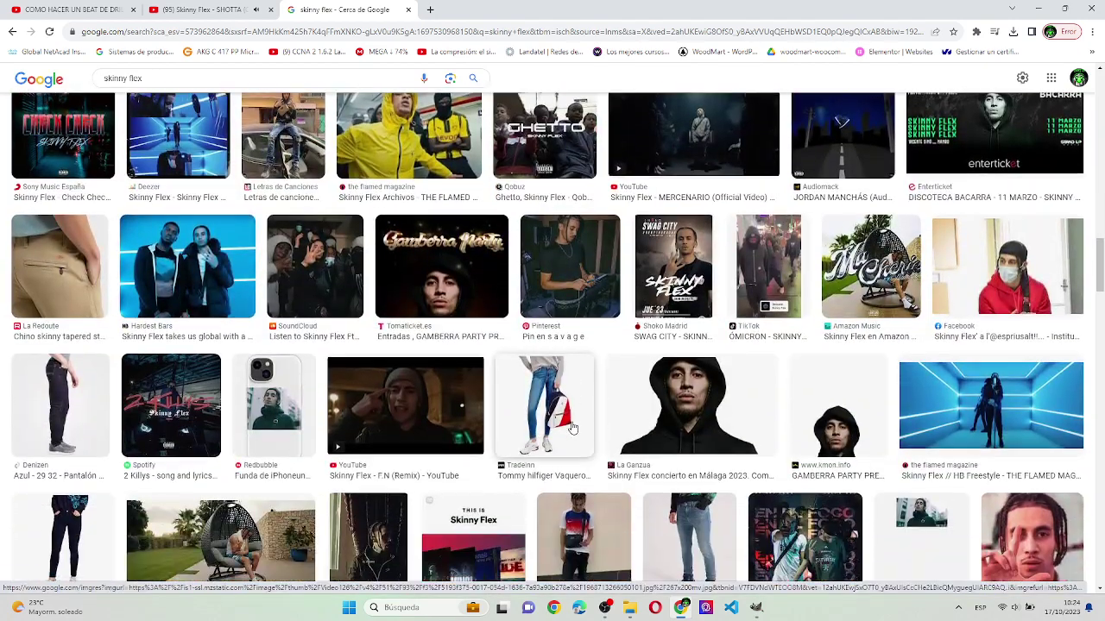
{"action": "scroll", "coordinate": [572, 428], "scroll_direction": "up", "scroll_amount": 1}
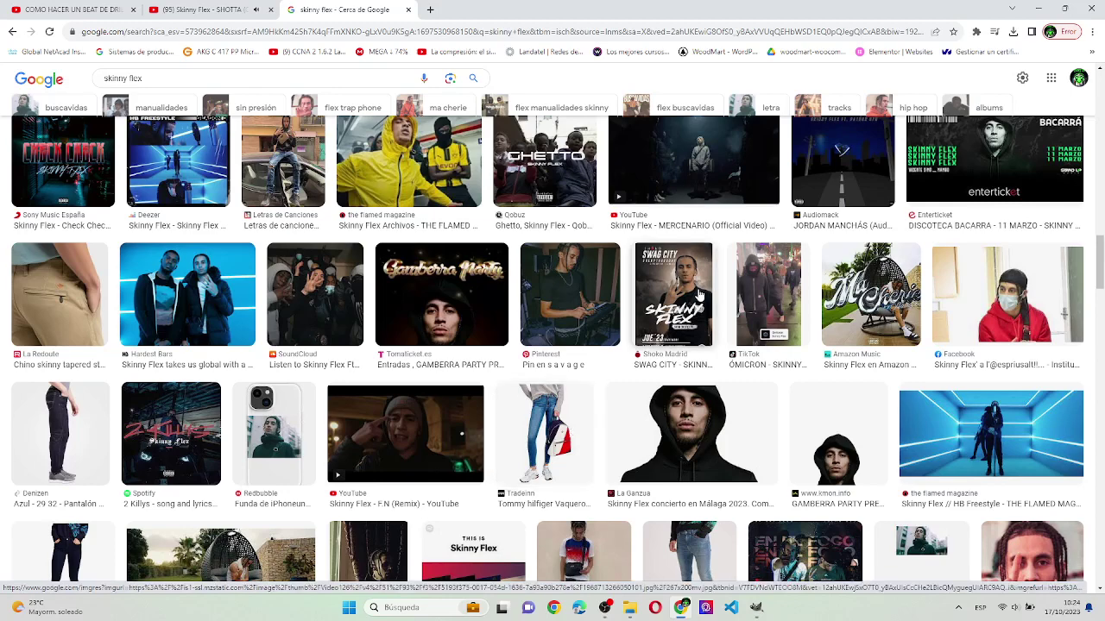
{"action": "mouse_move", "coordinate": [693, 135]}
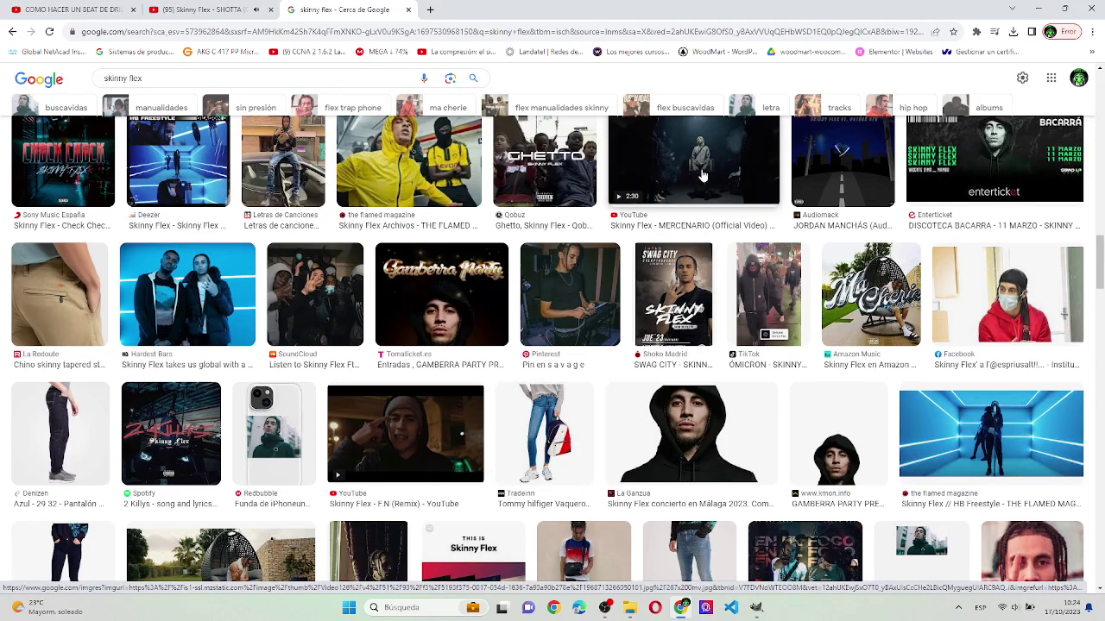
{"action": "left_click", "coordinate": [701, 175]}
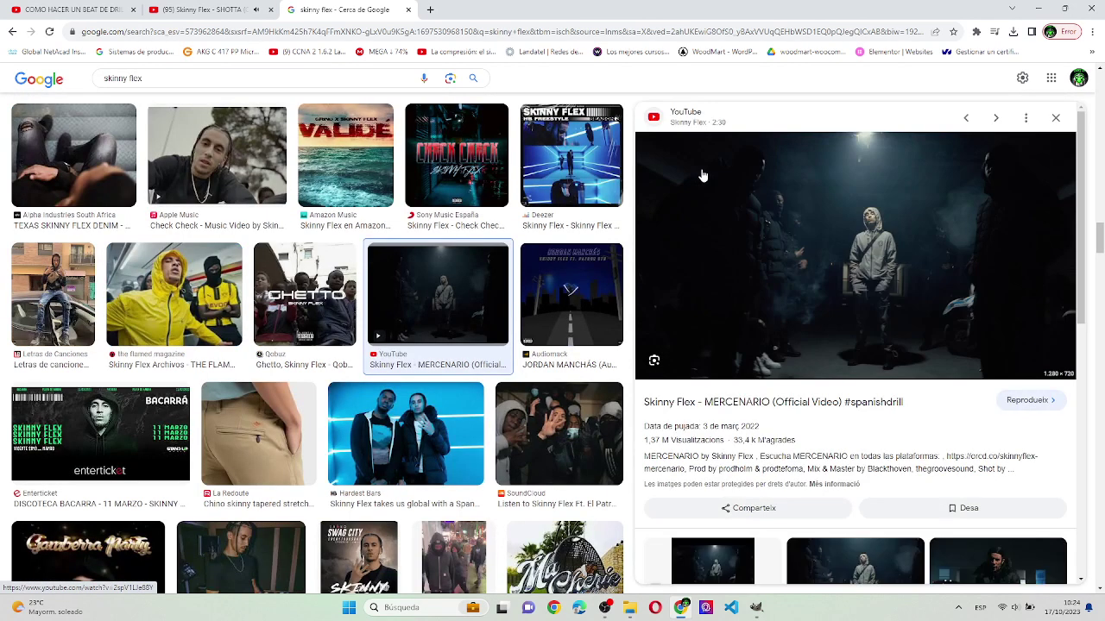
{"action": "left_click", "coordinate": [1059, 117]}
- Scroll much further down the 'skinny flex' results looking for a usable photo
{"action": "scroll", "coordinate": [661, 321], "scroll_direction": "down", "scroll_amount": 5}
{"action": "scroll", "coordinate": [661, 321], "scroll_direction": "down", "scroll_amount": 5}
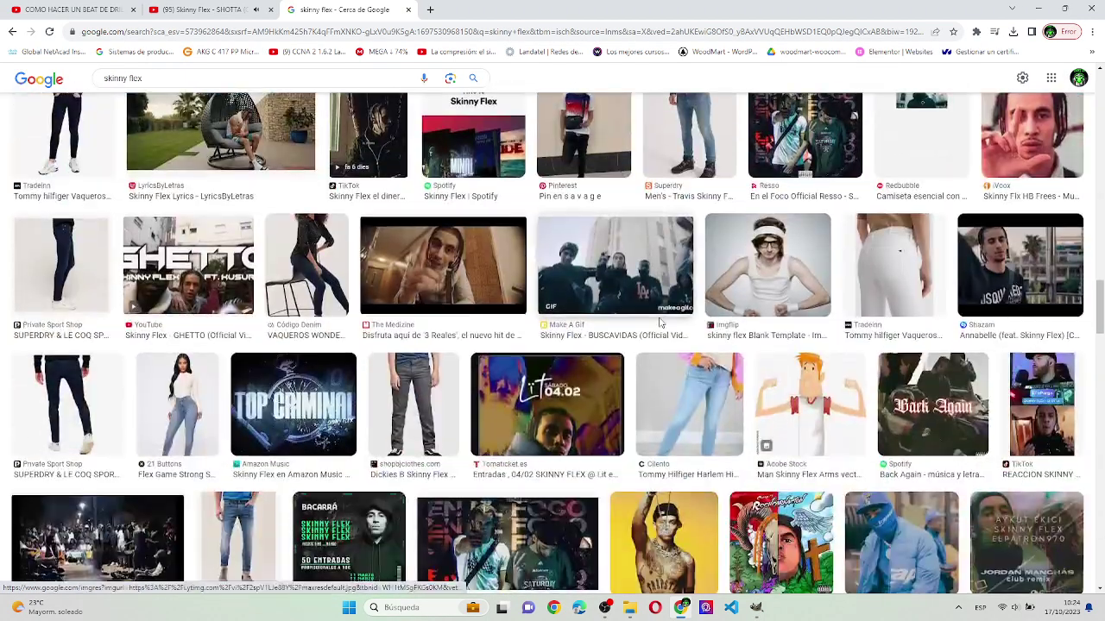
{"action": "scroll", "coordinate": [661, 321], "scroll_direction": "down", "scroll_amount": 3}
{"action": "scroll", "coordinate": [662, 321], "scroll_direction": "down", "scroll_amount": 2}
{"action": "scroll", "coordinate": [660, 323], "scroll_direction": "down", "scroll_amount": 3}
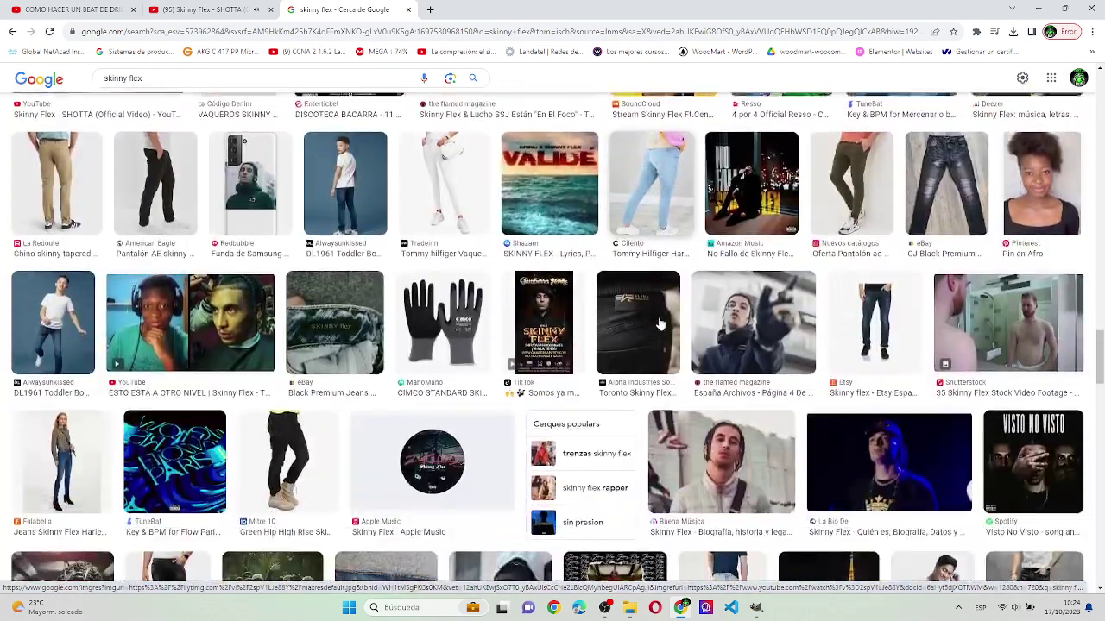
{"action": "scroll", "coordinate": [659, 323], "scroll_direction": "down", "scroll_amount": 2}
{"action": "scroll", "coordinate": [659, 323], "scroll_direction": "down", "scroll_amount": 1}
{"action": "scroll", "coordinate": [659, 323], "scroll_direction": "down", "scroll_amount": 2}
{"action": "scroll", "coordinate": [661, 322], "scroll_direction": "down", "scroll_amount": 3}
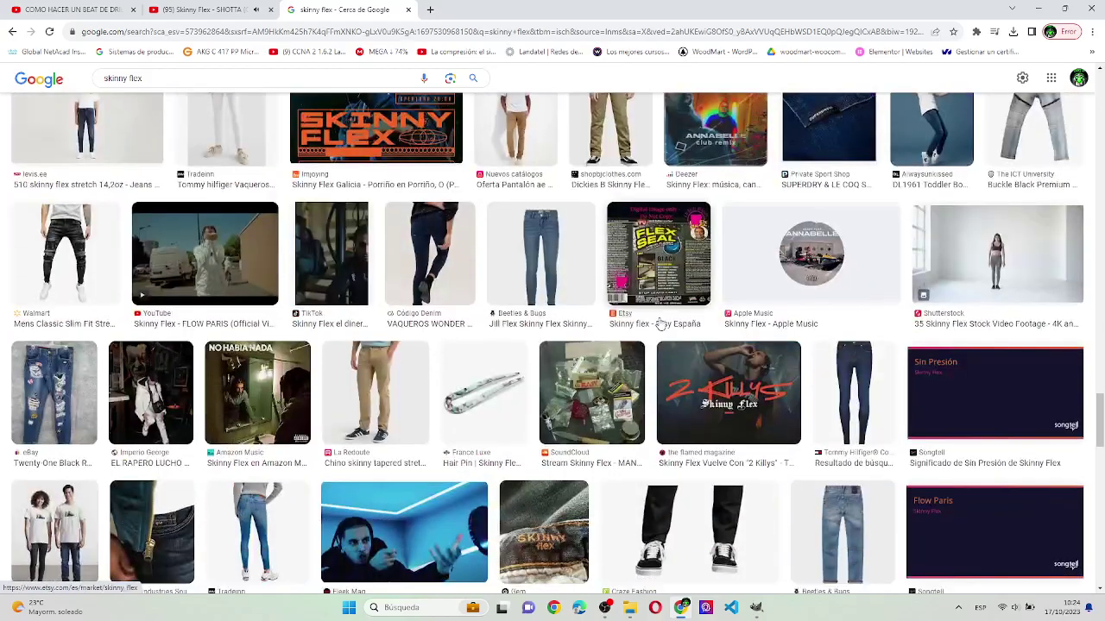
{"action": "scroll", "coordinate": [660, 323], "scroll_direction": "down", "scroll_amount": 3}
{"action": "scroll", "coordinate": [660, 322], "scroll_direction": "down", "scroll_amount": 2}
{"action": "scroll", "coordinate": [660, 323], "scroll_direction": "down", "scroll_amount": 1}
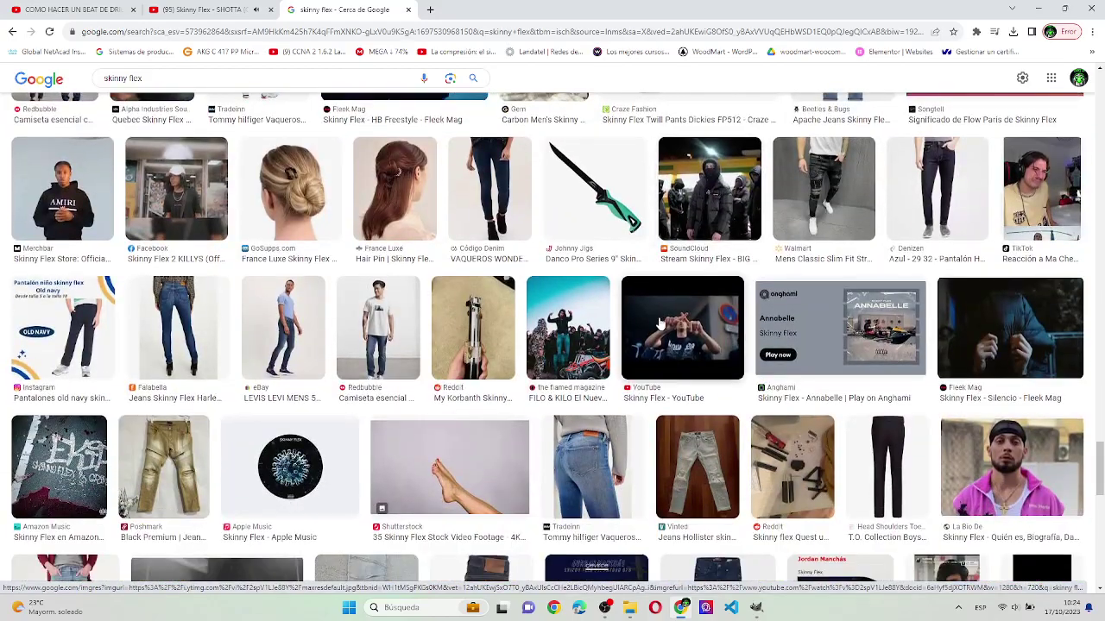
{"action": "scroll", "coordinate": [660, 323], "scroll_direction": "down", "scroll_amount": 1}
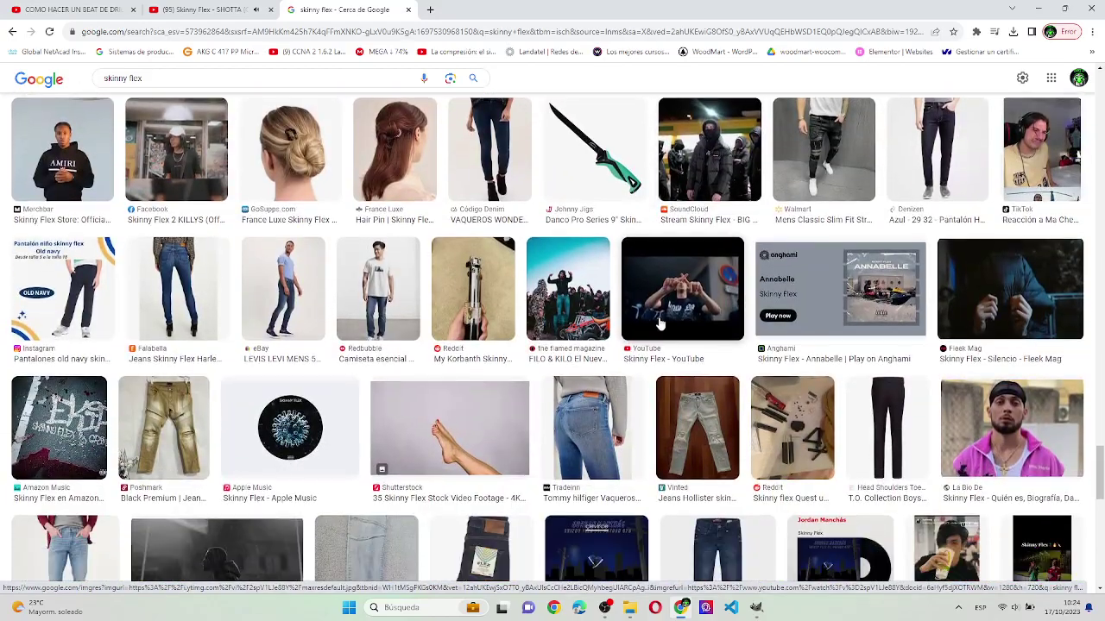
- Save the FILO & KILO crowd-and-quad-bike photo into the Downloads folder
{"action": "left_click", "coordinate": [569, 302]}
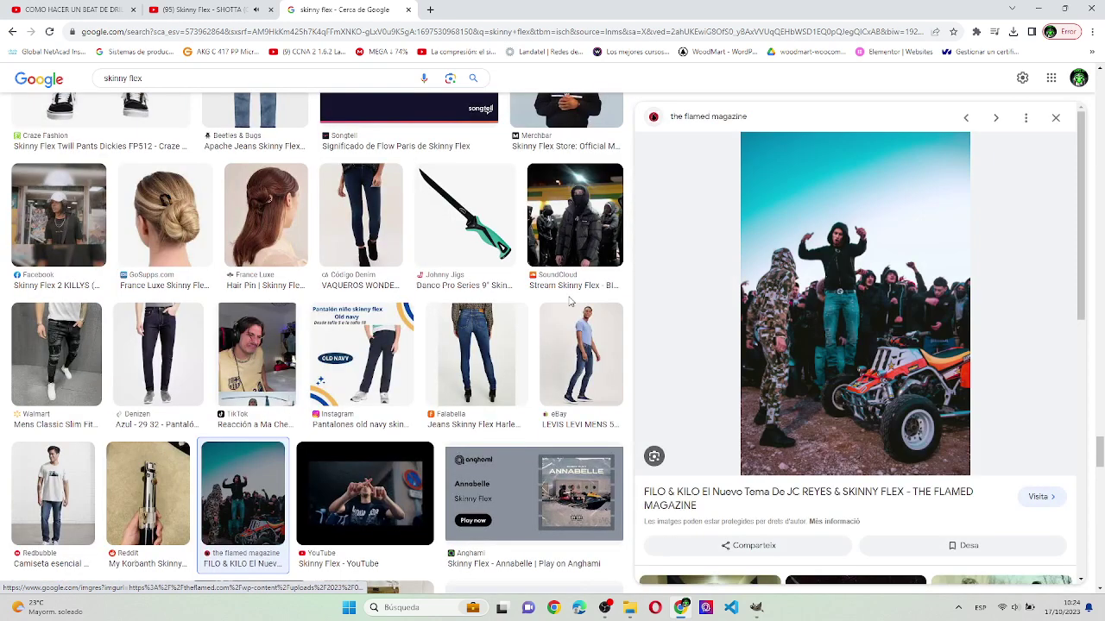
{"action": "right_click", "coordinate": [803, 303]}
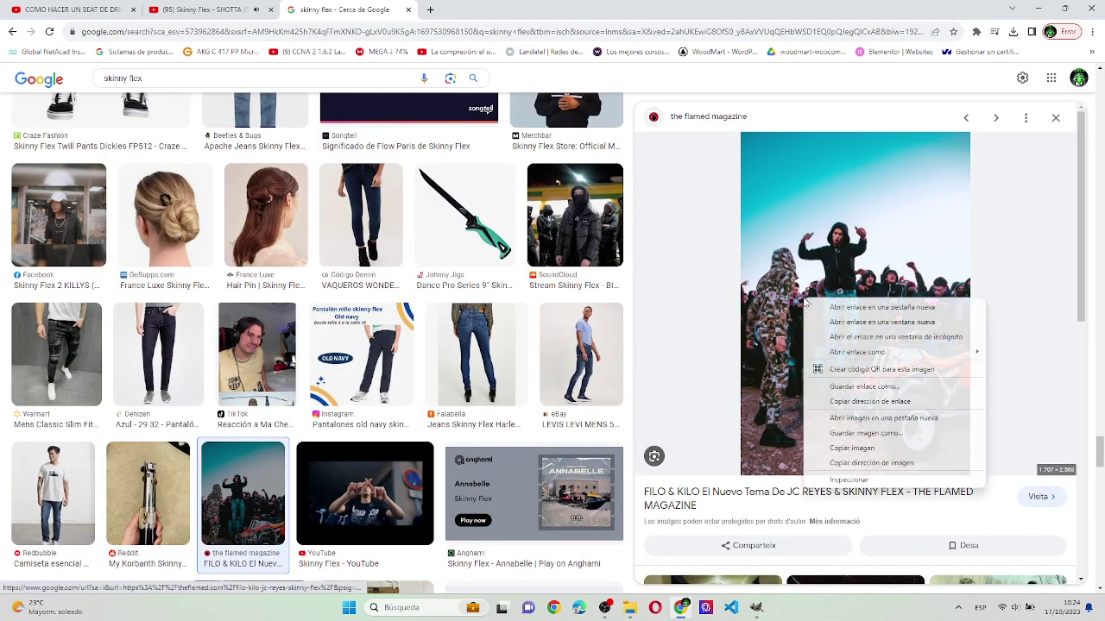
{"action": "left_click", "coordinate": [869, 432]}
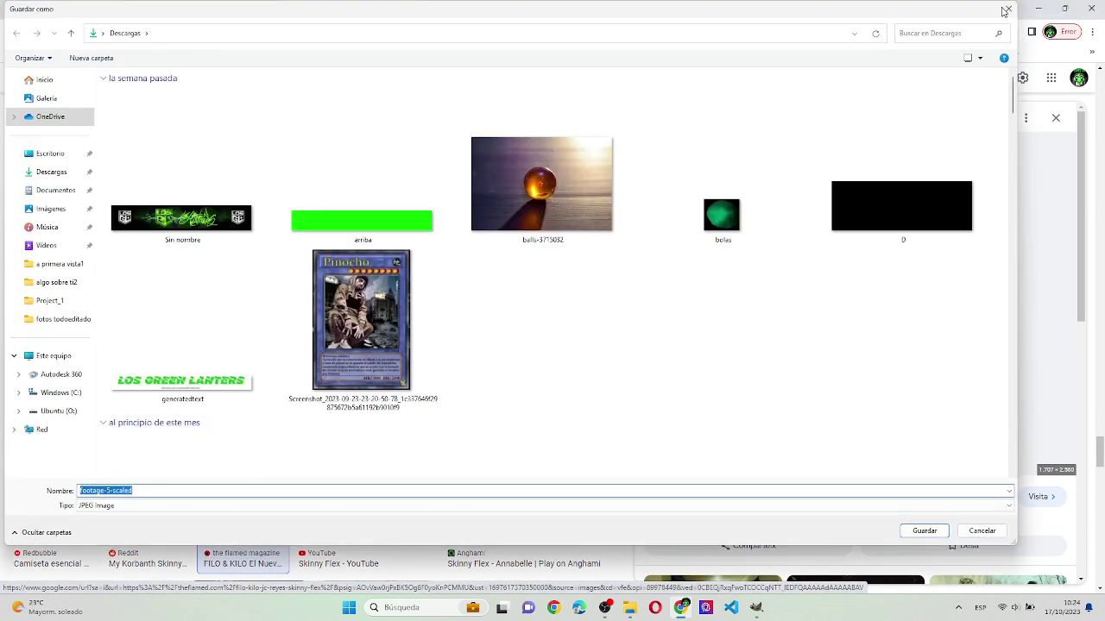
{"action": "left_click", "coordinate": [1008, 8]}
{"action": "left_click", "coordinate": [713, 113]}
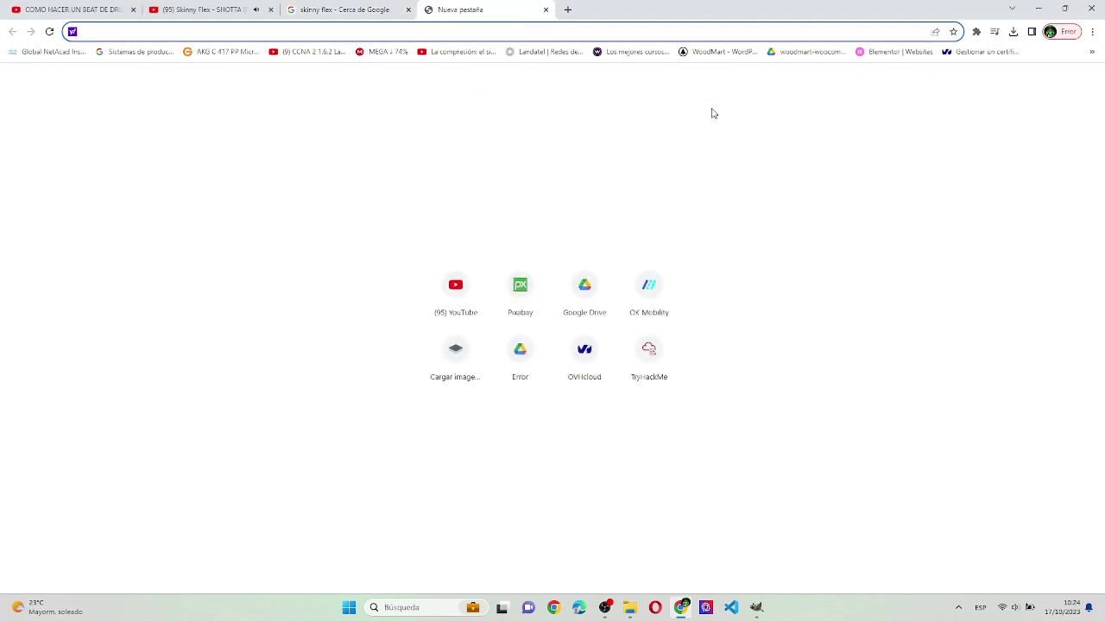
- Drop the quad-bike crowd photo onto remove.bg and download the background-free PNG cut-out
{"action": "type", "text": "rem"}
{"action": "key", "text": "Return"}
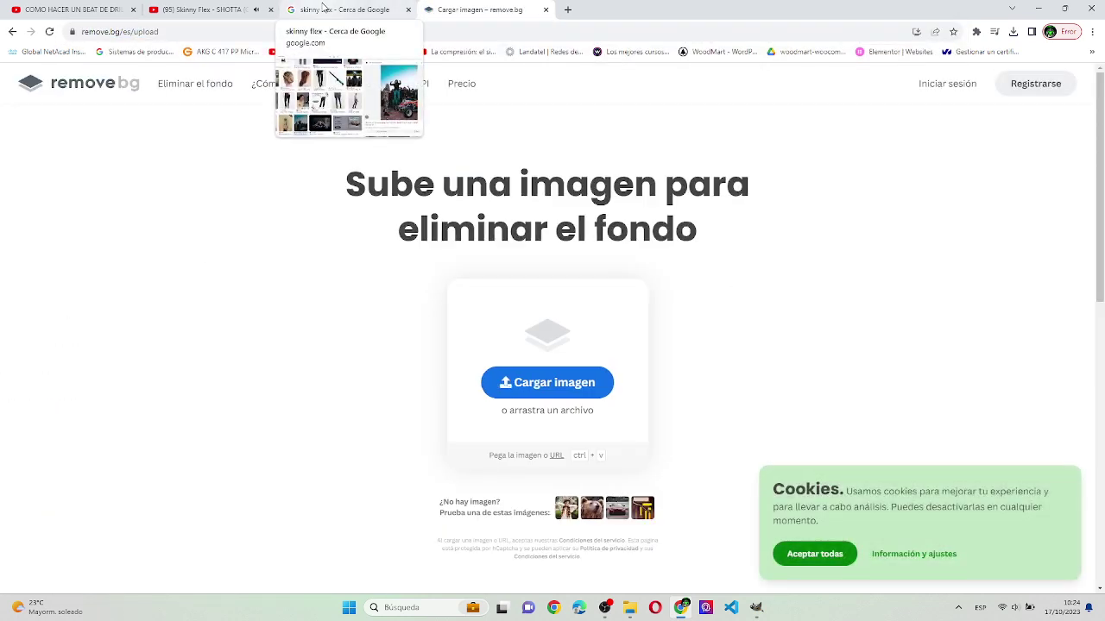
{"action": "right_click", "coordinate": [322, 7]}
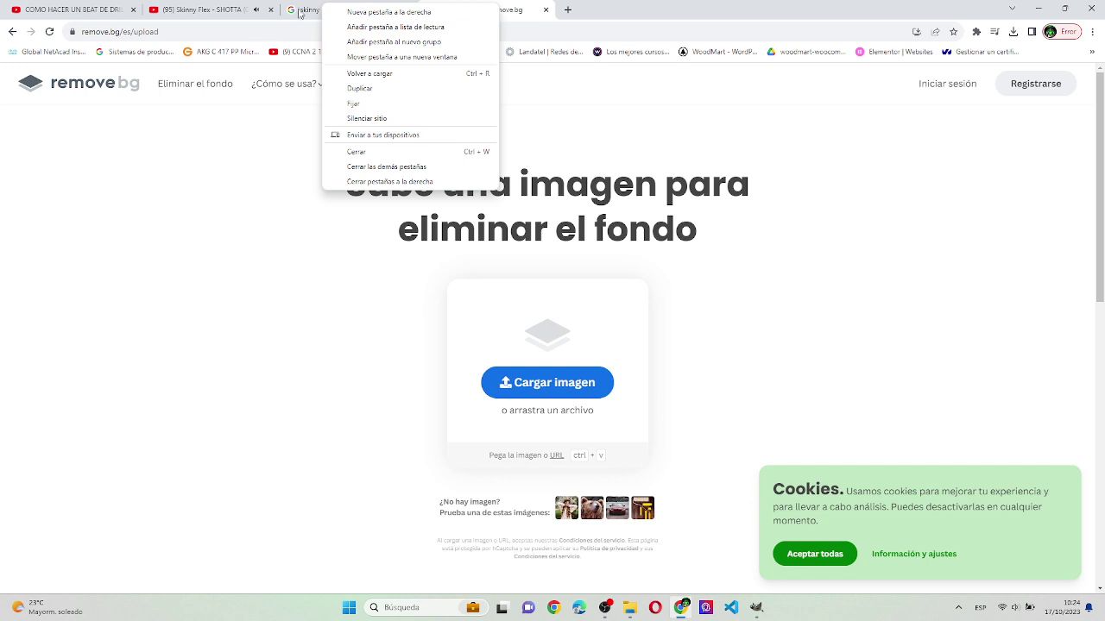
{"action": "left_click", "coordinate": [300, 15]}
{"action": "mouse_move", "coordinate": [841, 289]}
{"action": "left_mouse_down"}
{"action": "mouse_move", "coordinate": [488, 15]}
{"action": "mouse_move", "coordinate": [457, 239]}
{"action": "left_mouse_up"}
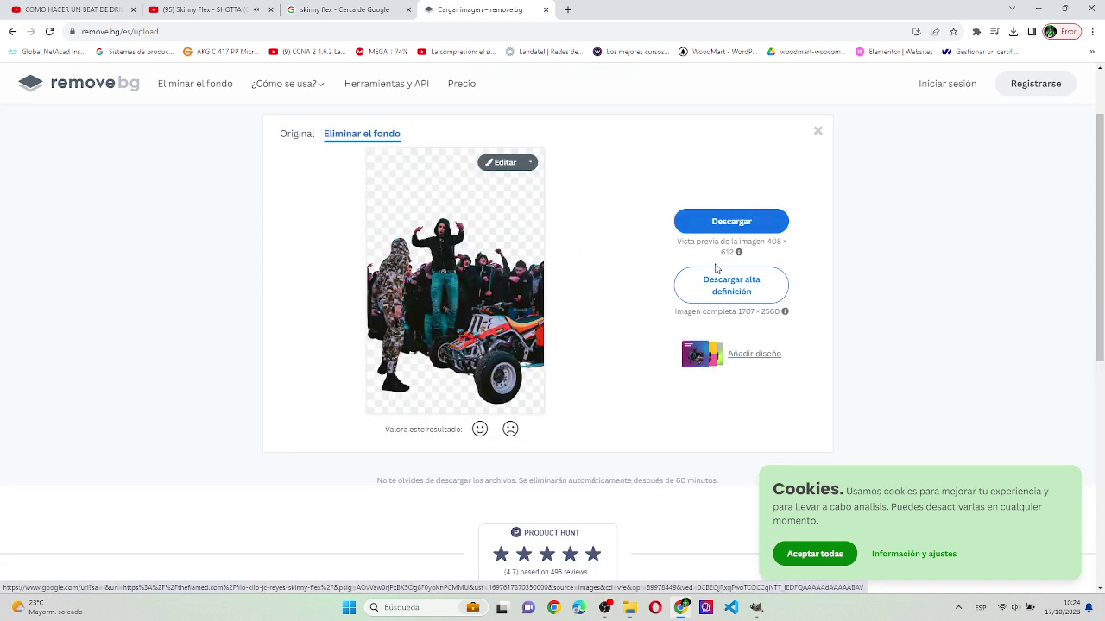
{"action": "left_click", "coordinate": [723, 224]}
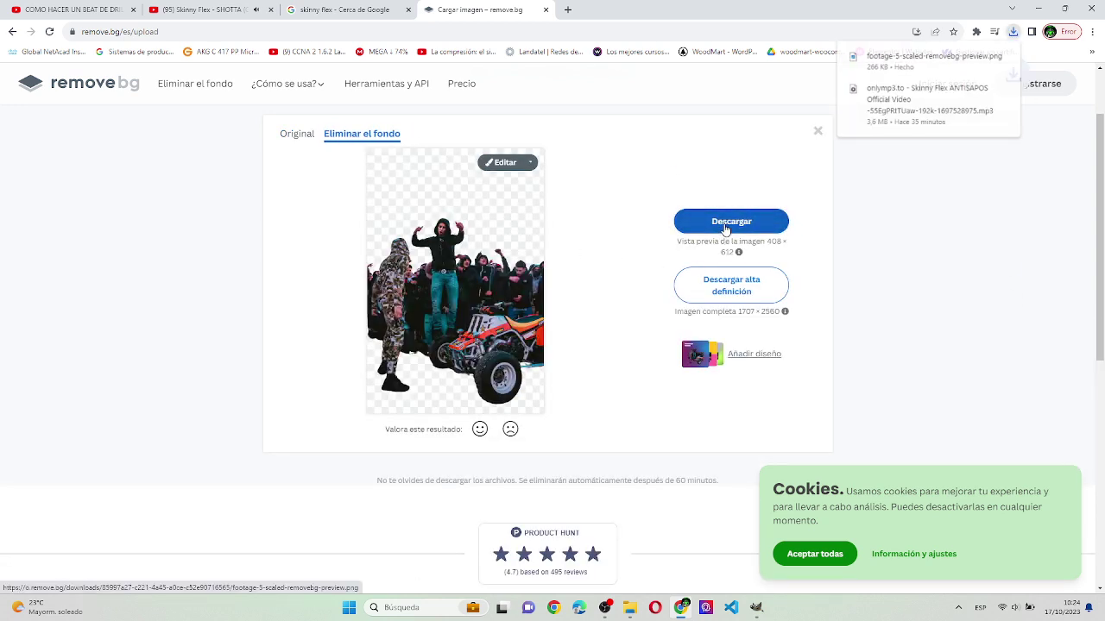
{"action": "left_click", "coordinate": [350, 13]}
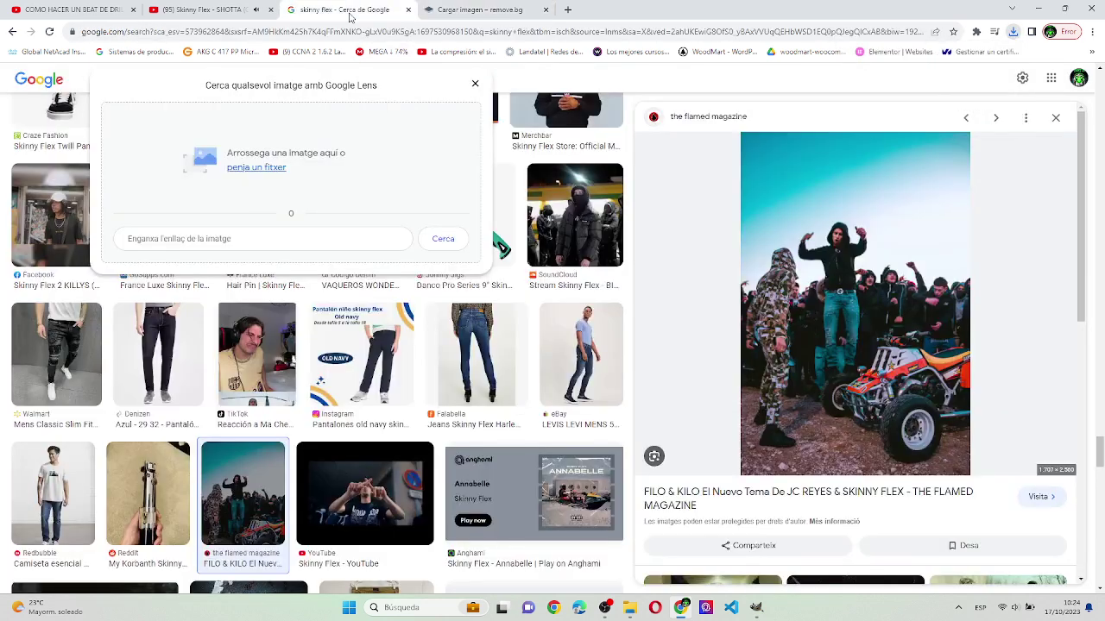
- Go to Pixabay and search its free images for 'plomo'
{"action": "left_click", "coordinate": [530, 30]}
{"action": "type", "text": "pixab"}
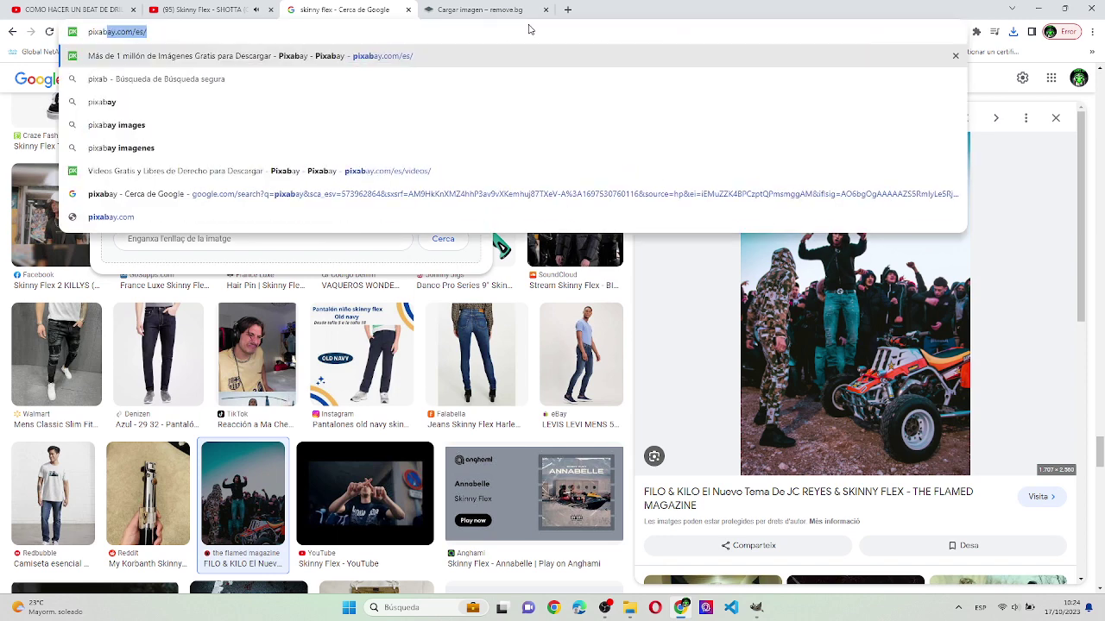
{"action": "key", "text": "Return"}
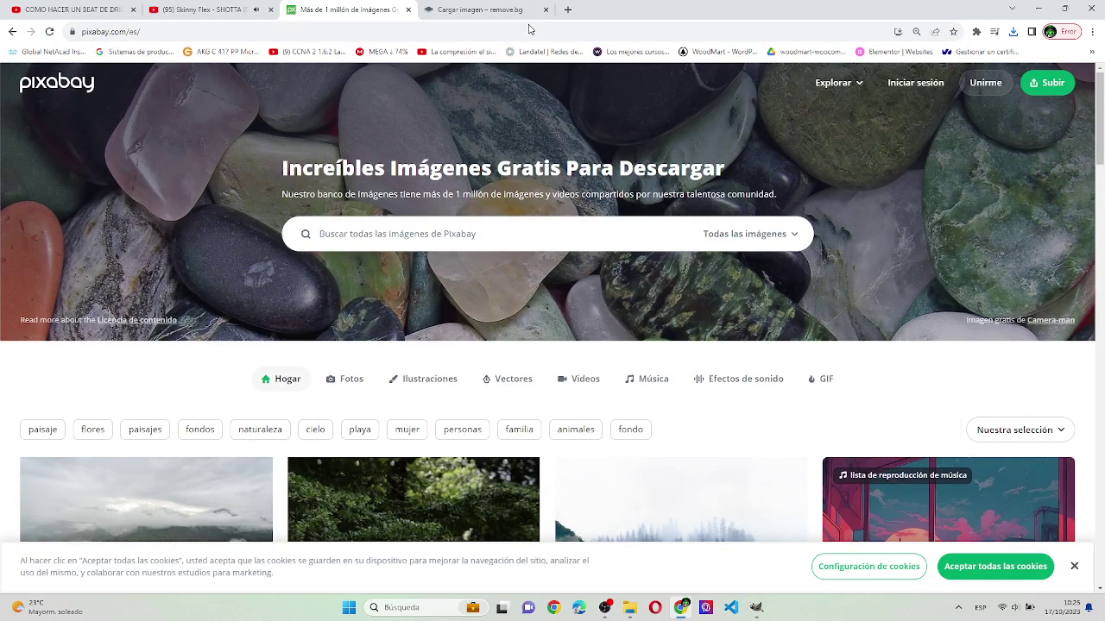
{"action": "left_click", "coordinate": [546, 246]}
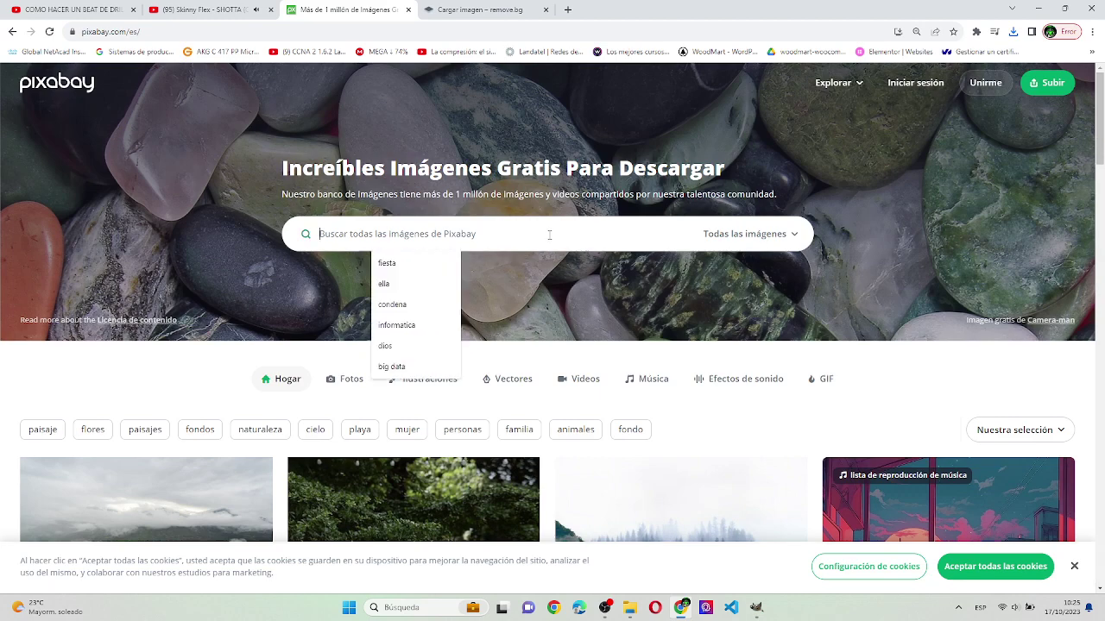
{"action": "scroll", "coordinate": [548, 240], "scroll_direction": "down", "scroll_amount": 1}
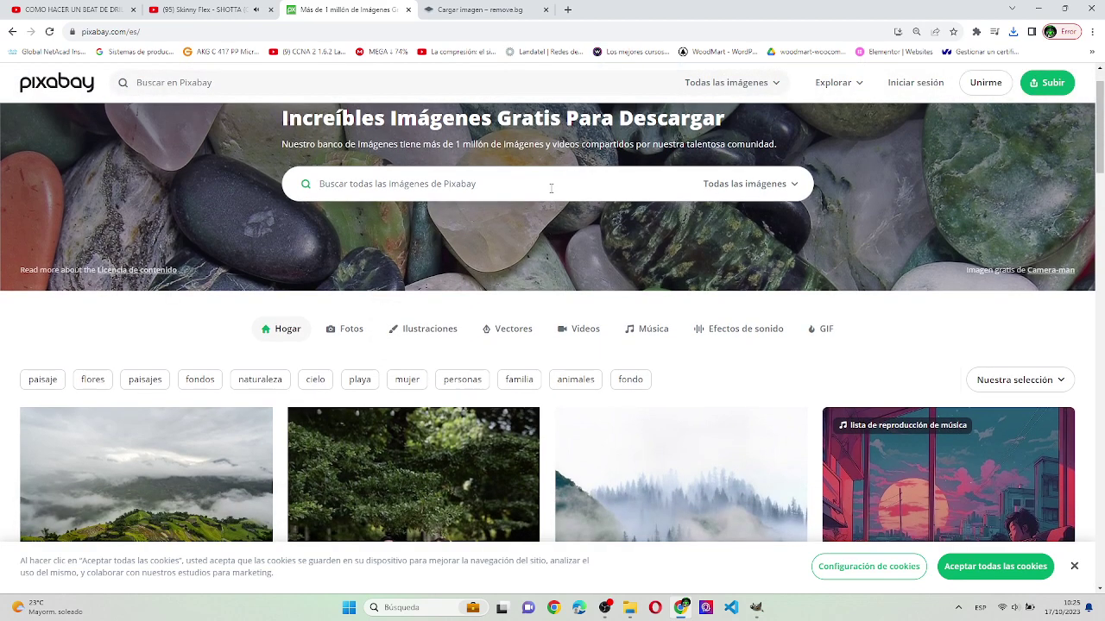
{"action": "type", "text": "plomo"}
{"action": "key", "text": "BackSpace"}
{"action": "key", "text": "BackSpace"}
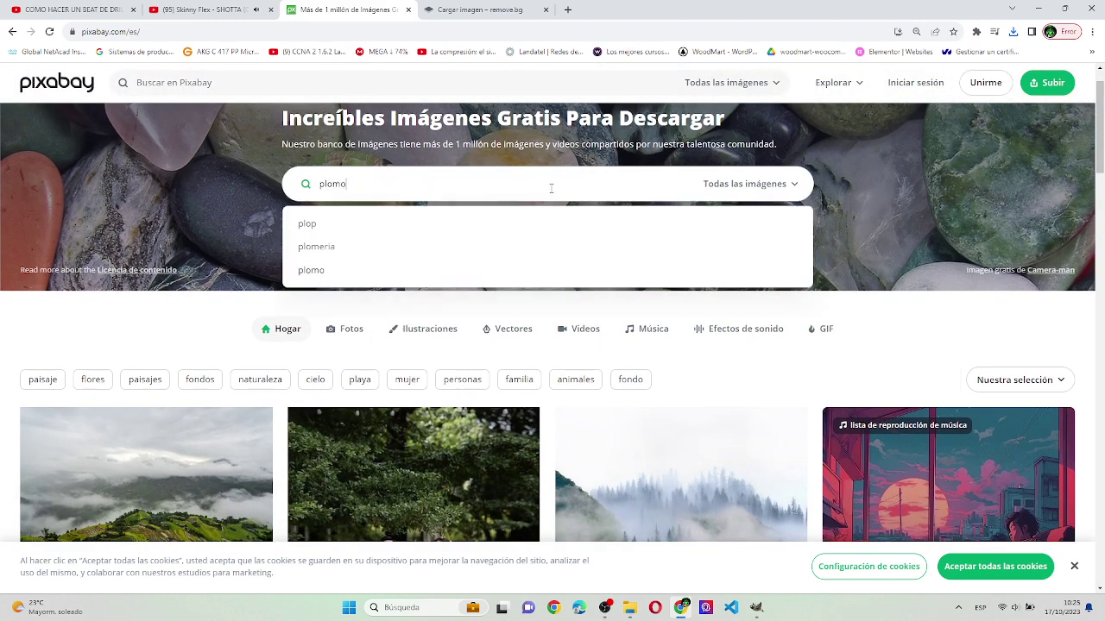
{"action": "key", "text": "Return"}
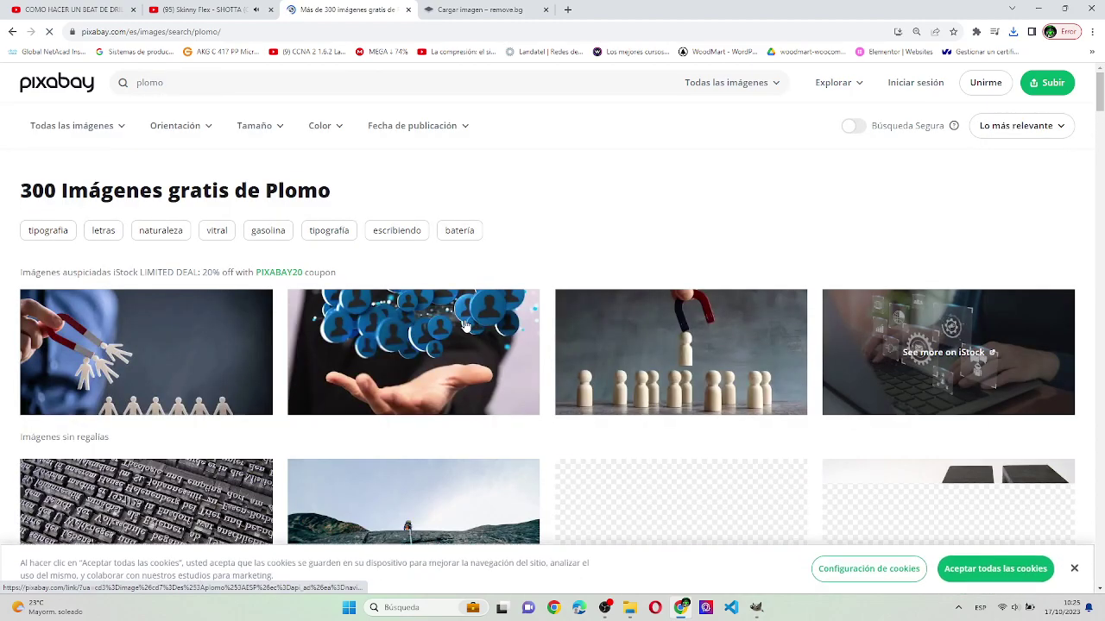
- Scroll through the Pixabay 'plomo' image results
{"action": "scroll", "coordinate": [464, 326], "scroll_direction": "down", "scroll_amount": 3}
{"action": "scroll", "coordinate": [465, 326], "scroll_direction": "down", "scroll_amount": 2}
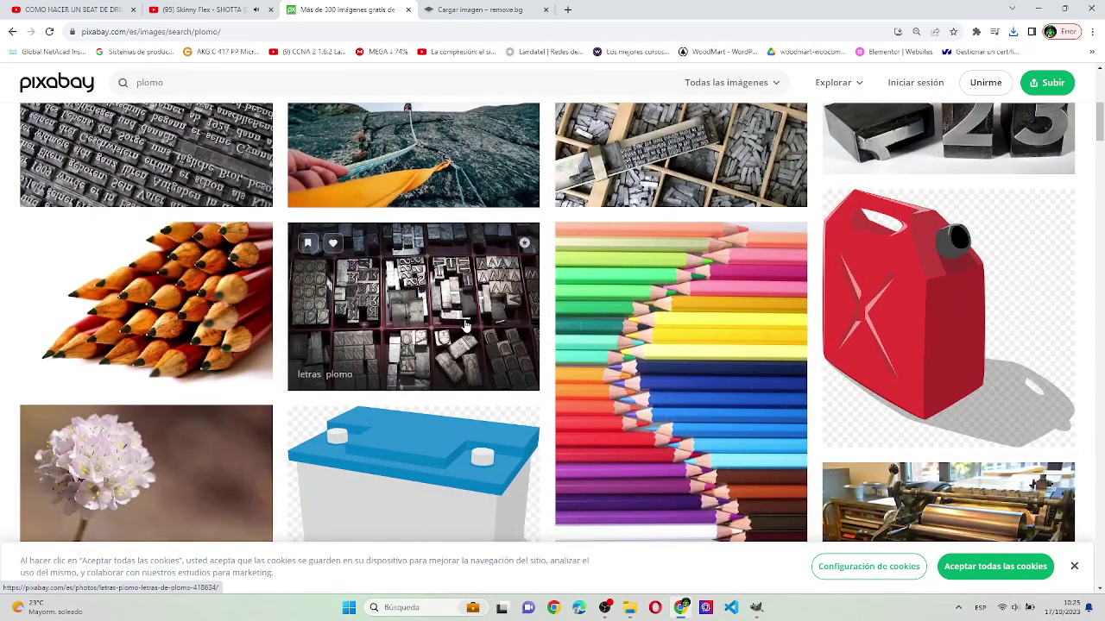
{"action": "scroll", "coordinate": [465, 325], "scroll_direction": "down", "scroll_amount": 1}
{"action": "scroll", "coordinate": [464, 325], "scroll_direction": "down", "scroll_amount": 2}
{"action": "scroll", "coordinate": [464, 325], "scroll_direction": "down", "scroll_amount": 2}
{"action": "scroll", "coordinate": [464, 326], "scroll_direction": "down", "scroll_amount": 3}
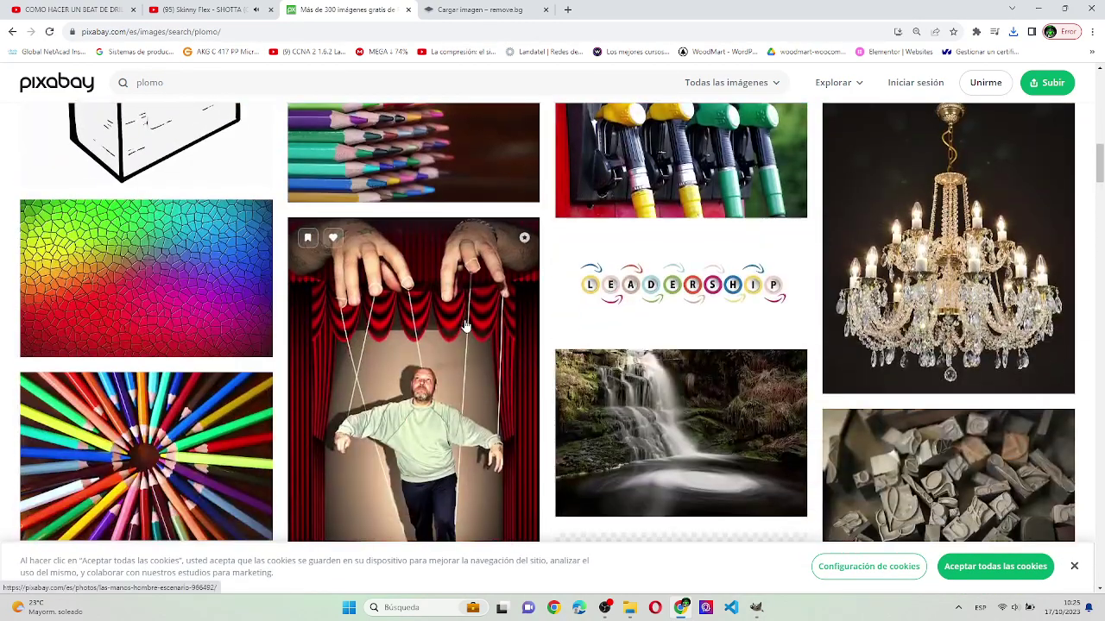
{"action": "scroll", "coordinate": [464, 325], "scroll_direction": "down", "scroll_amount": 2}
{"action": "scroll", "coordinate": [464, 325], "scroll_direction": "down", "scroll_amount": 1}
{"action": "scroll", "coordinate": [464, 325], "scroll_direction": "down", "scroll_amount": 1}
{"action": "scroll", "coordinate": [464, 325], "scroll_direction": "down", "scroll_amount": 1}
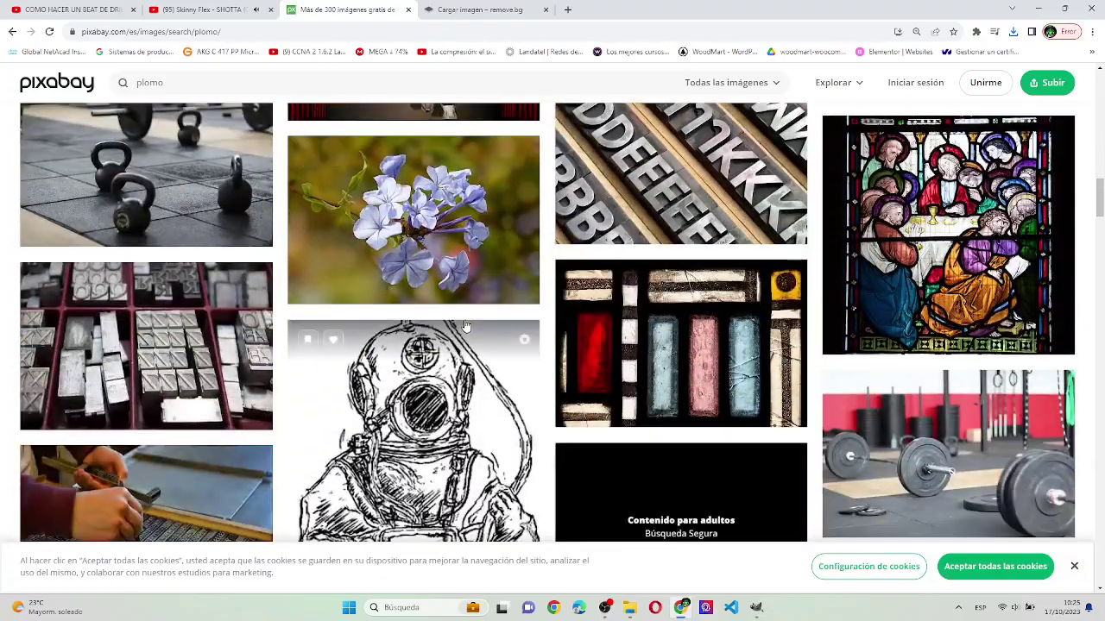
{"action": "scroll", "coordinate": [464, 325], "scroll_direction": "down", "scroll_amount": 2}
{"action": "scroll", "coordinate": [464, 325], "scroll_direction": "down", "scroll_amount": 3}
{"action": "scroll", "coordinate": [464, 325], "scroll_direction": "down", "scroll_amount": 2}
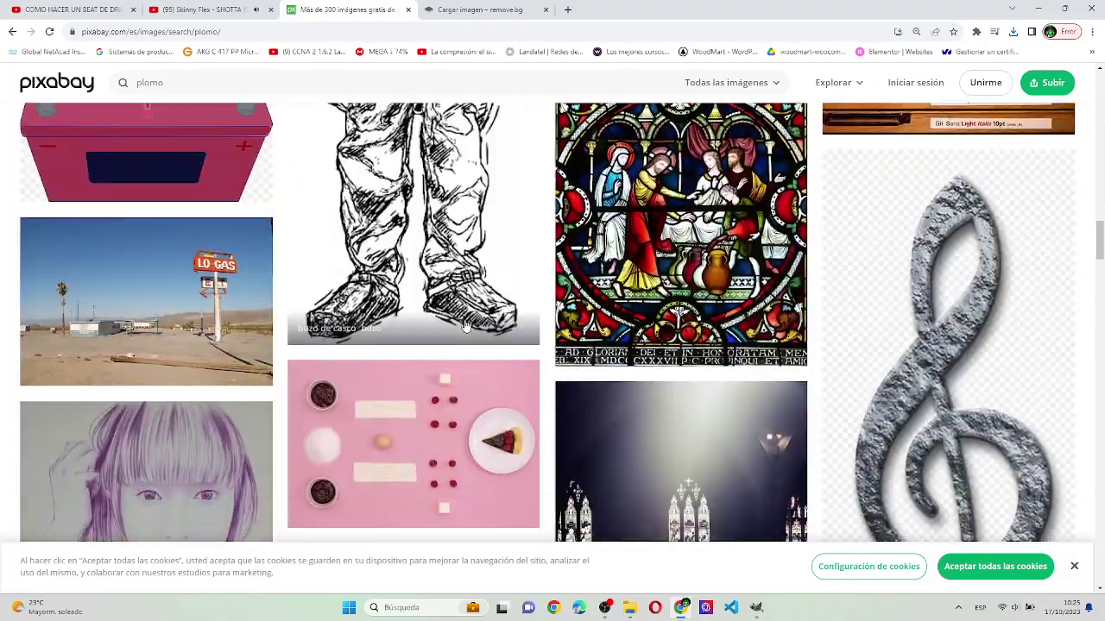
{"action": "scroll", "coordinate": [465, 325], "scroll_direction": "down", "scroll_amount": 1}
{"action": "scroll", "coordinate": [464, 325], "scroll_direction": "down", "scroll_amount": 3}
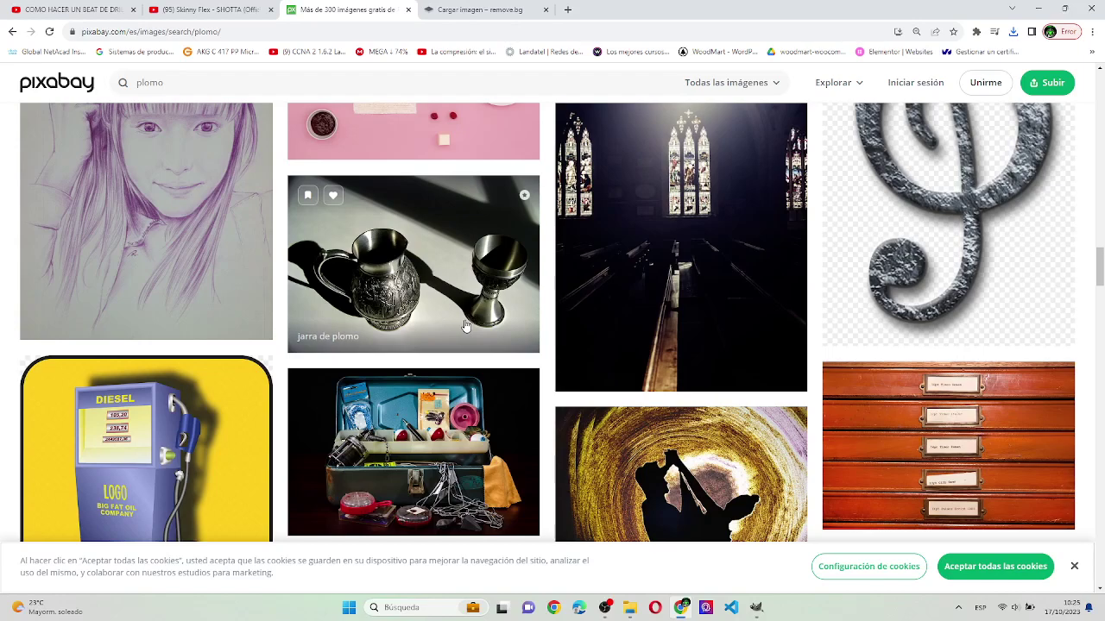
{"action": "scroll", "coordinate": [465, 325], "scroll_direction": "down", "scroll_amount": 2}
{"action": "scroll", "coordinate": [464, 326], "scroll_direction": "down", "scroll_amount": 1}
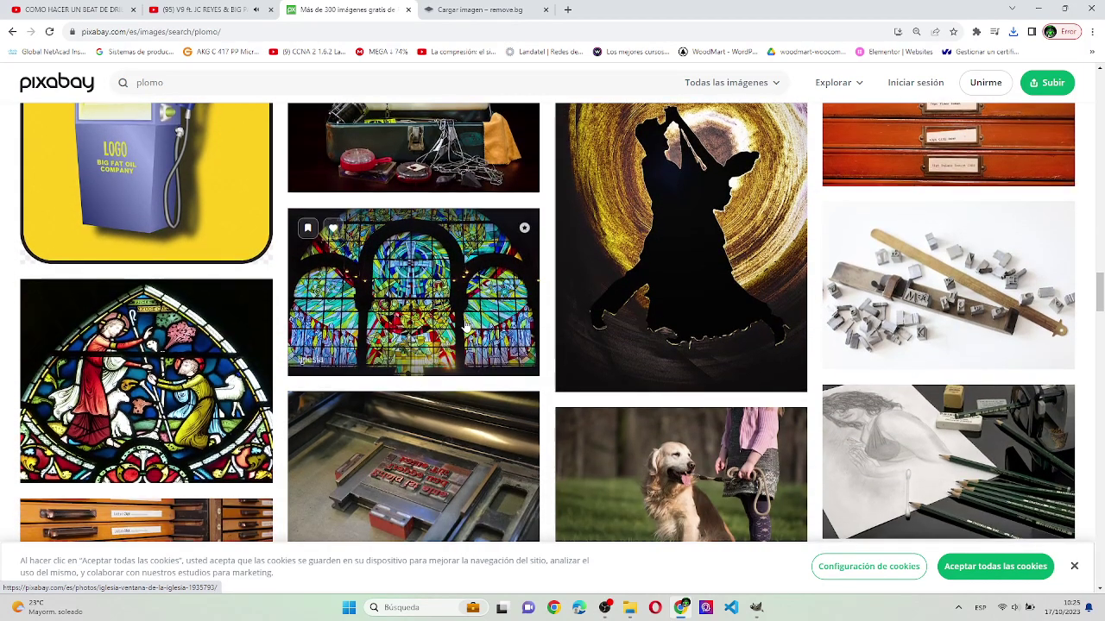
{"action": "scroll", "coordinate": [464, 325], "scroll_direction": "down", "scroll_amount": 3}
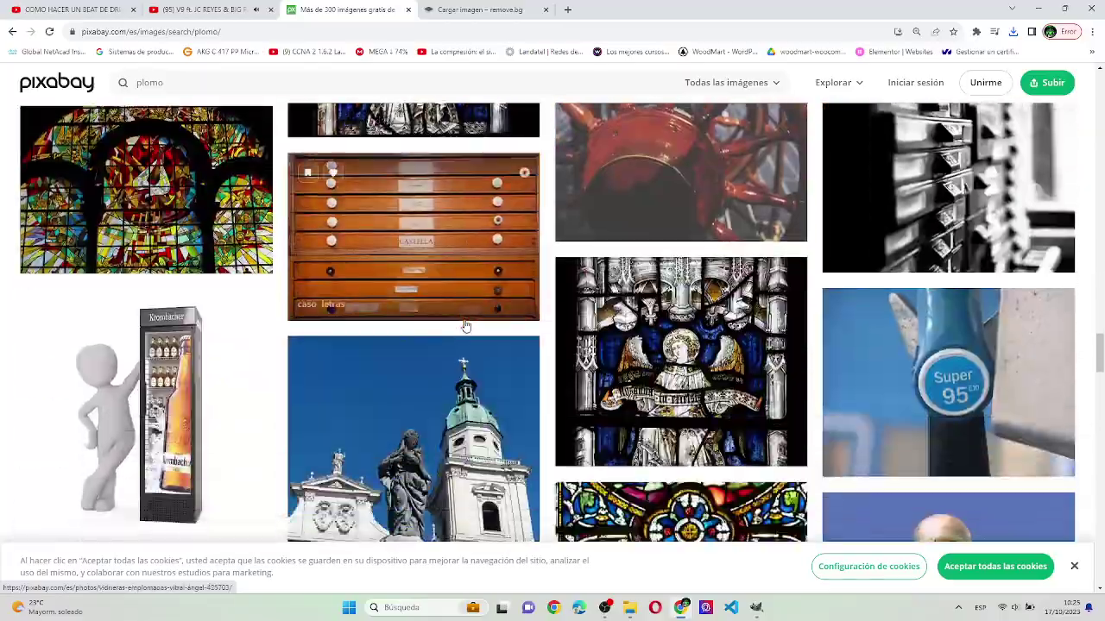
{"action": "scroll", "coordinate": [464, 325], "scroll_direction": "down", "scroll_amount": 2}
{"action": "scroll", "coordinate": [464, 325], "scroll_direction": "down", "scroll_amount": 3}
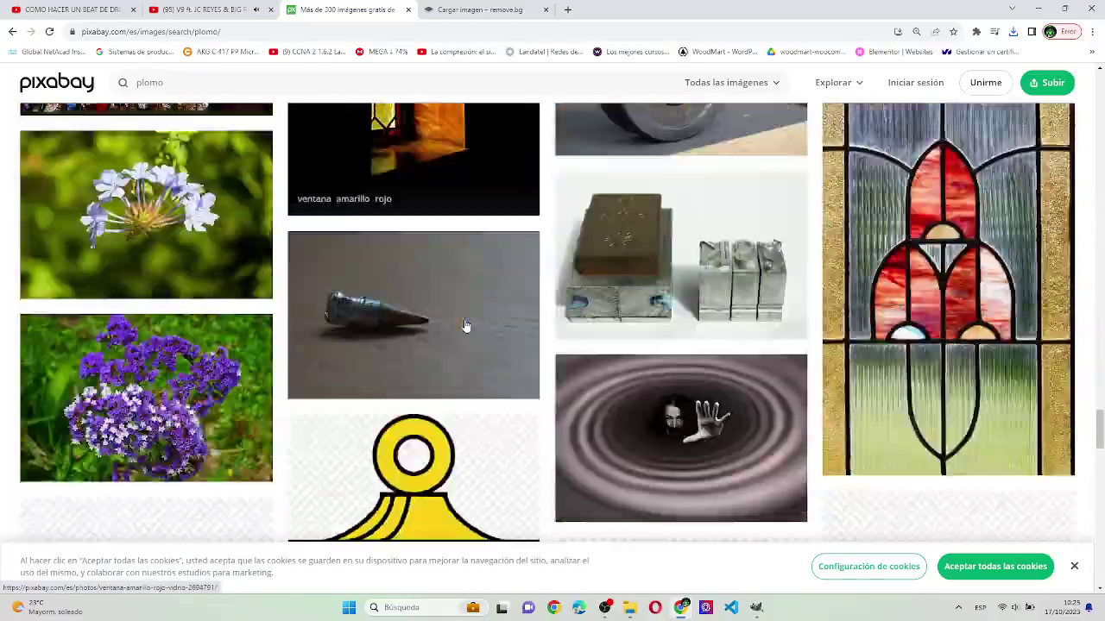
{"action": "scroll", "coordinate": [465, 325], "scroll_direction": "up", "scroll_amount": 3}
{"action": "scroll", "coordinate": [464, 325], "scroll_direction": "down", "scroll_amount": 7}
{"action": "scroll", "coordinate": [464, 325], "scroll_direction": "up", "scroll_amount": 2}
{"action": "scroll", "coordinate": [465, 325], "scroll_direction": "down", "scroll_amount": 4}
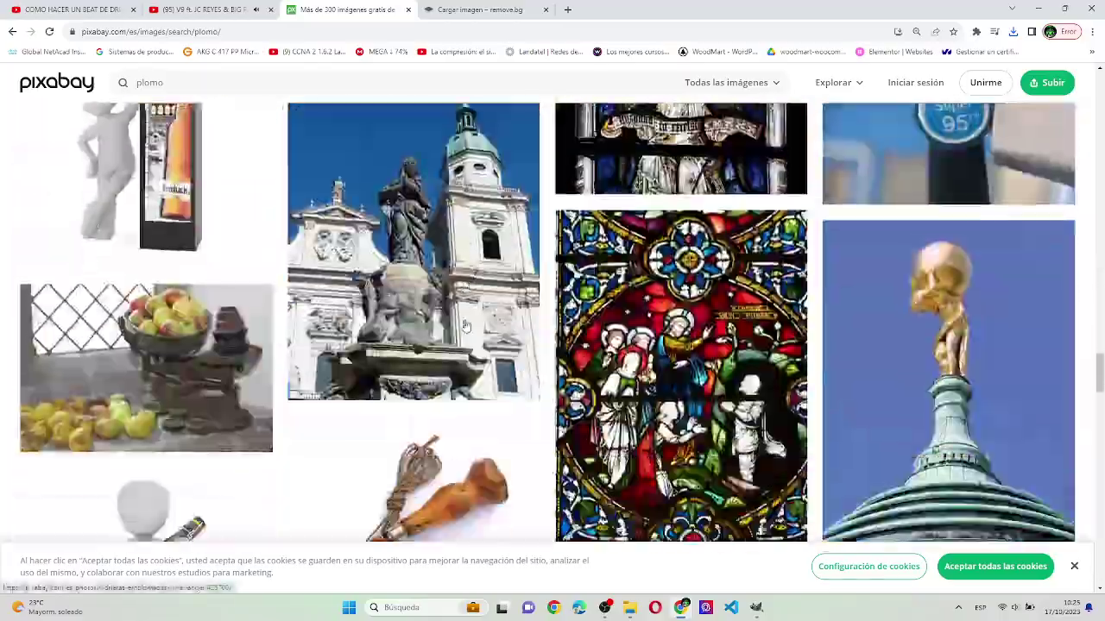
{"action": "scroll", "coordinate": [465, 325], "scroll_direction": "down", "scroll_amount": 4}
{"action": "scroll", "coordinate": [465, 325], "scroll_direction": "down", "scroll_amount": 4}
{"action": "scroll", "coordinate": [465, 325], "scroll_direction": "down", "scroll_amount": 2}
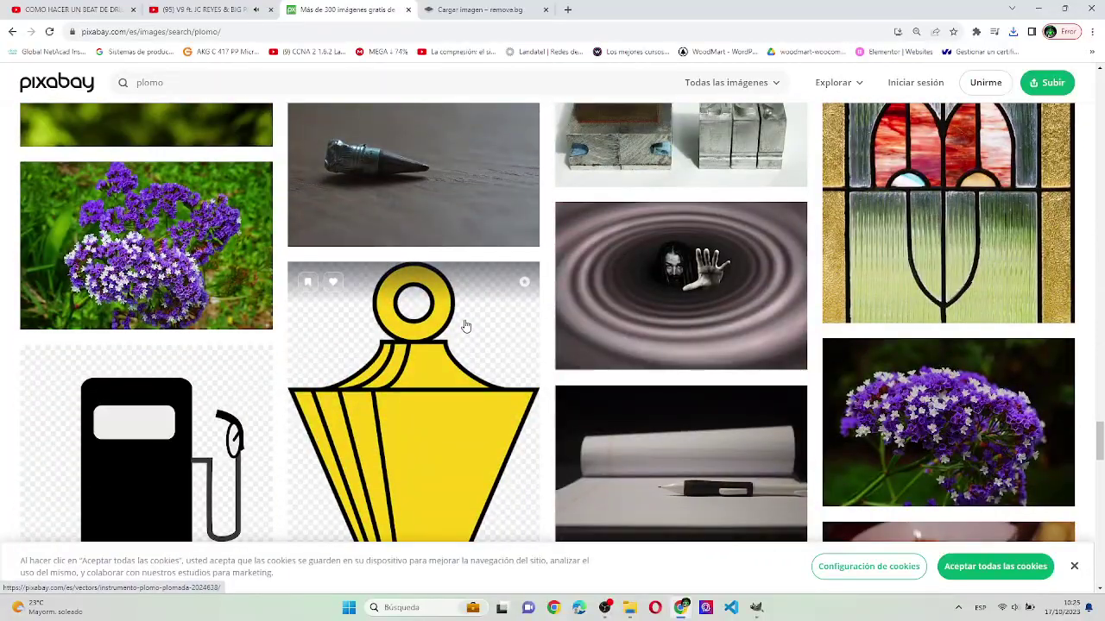
{"action": "scroll", "coordinate": [464, 326], "scroll_direction": "down", "scroll_amount": 3}
{"action": "scroll", "coordinate": [464, 325], "scroll_direction": "down", "scroll_amount": 1}
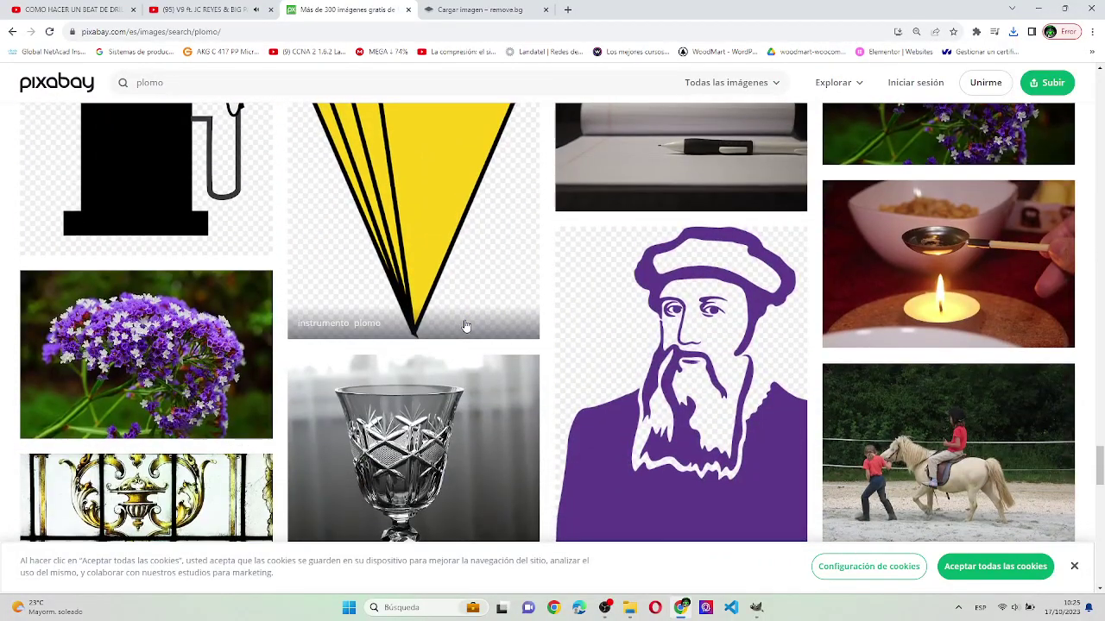
{"action": "scroll", "coordinate": [464, 325], "scroll_direction": "down", "scroll_amount": 4}
{"action": "scroll", "coordinate": [464, 325], "scroll_direction": "down", "scroll_amount": 2}
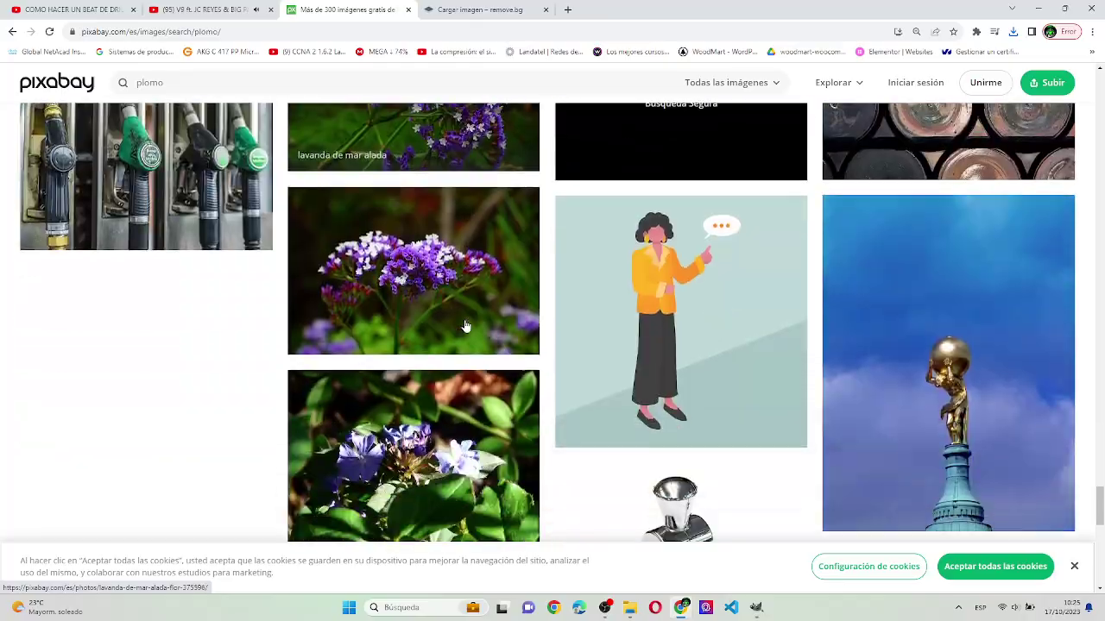
{"action": "scroll", "coordinate": [465, 326], "scroll_direction": "down", "scroll_amount": 5}
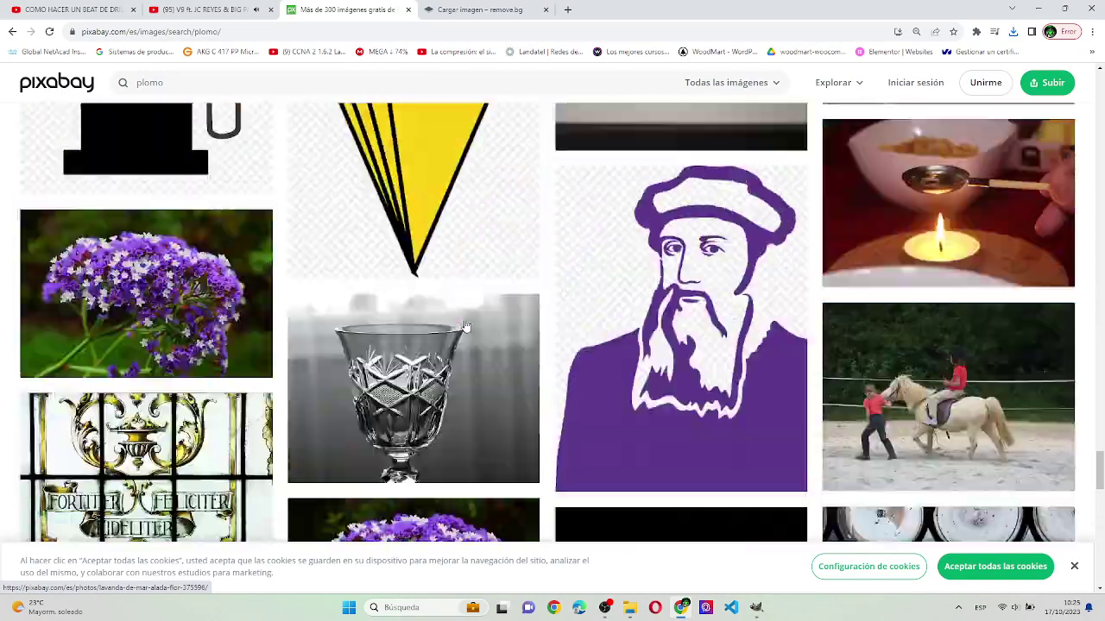
{"action": "scroll", "coordinate": [465, 325], "scroll_direction": "down", "scroll_amount": 5}
{"action": "scroll", "coordinate": [464, 325], "scroll_direction": "down", "scroll_amount": 5}
{"action": "scroll", "coordinate": [464, 326], "scroll_direction": "down", "scroll_amount": 5}
{"action": "scroll", "coordinate": [465, 326], "scroll_direction": "up", "scroll_amount": 10}
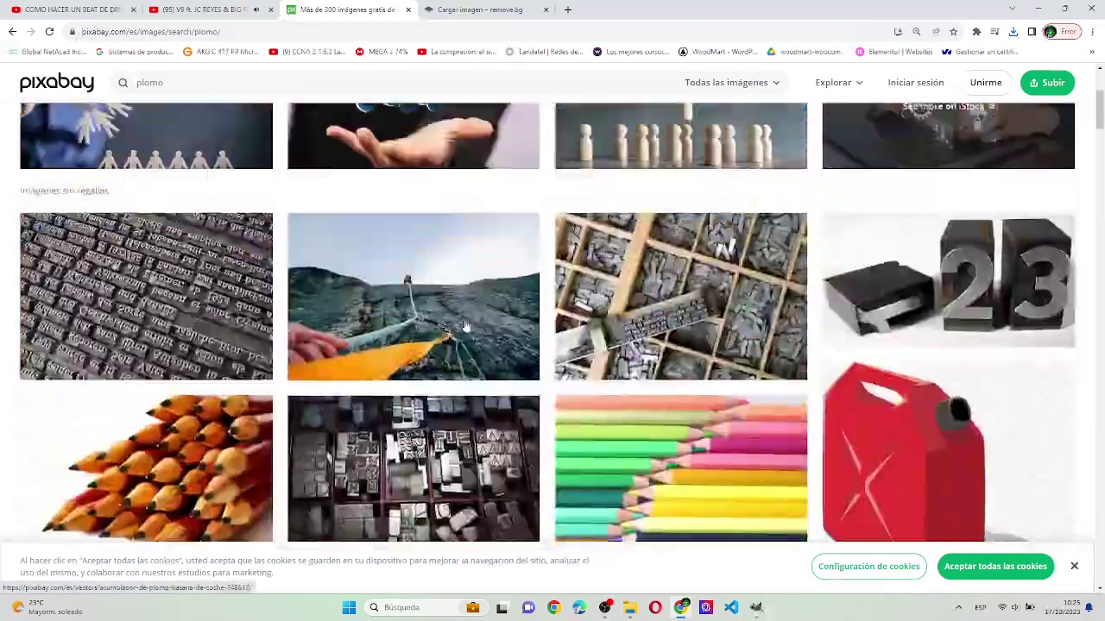
{"action": "scroll", "coordinate": [465, 326], "scroll_direction": "up", "scroll_amount": 3}
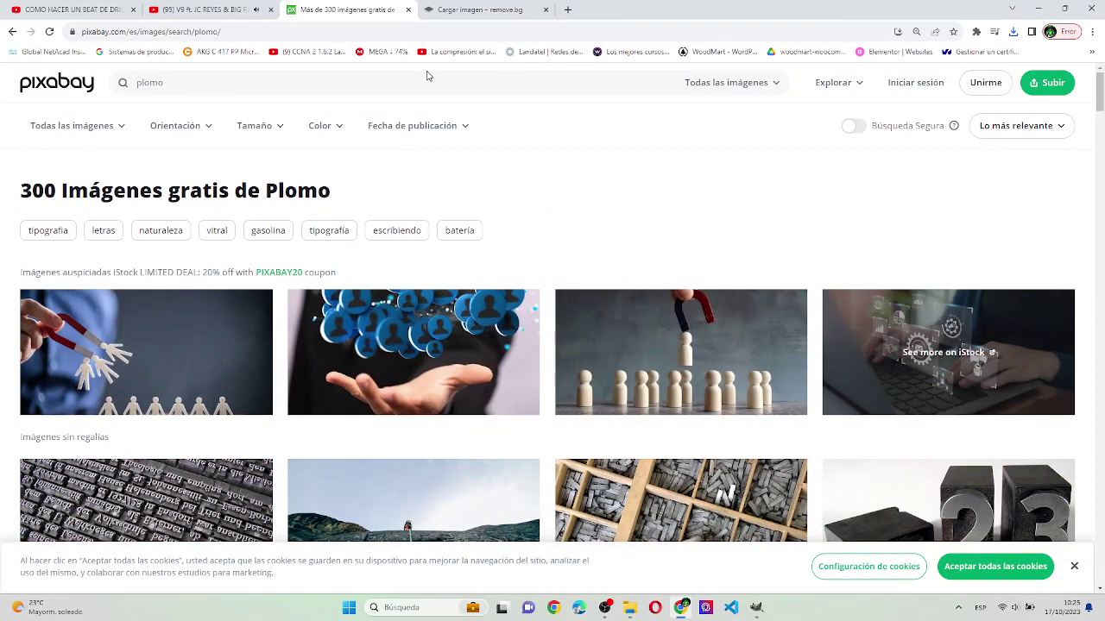
- Search Pixabay for 'gasolinera' and scroll well down through the gas-station photos
{"action": "left_click", "coordinate": [426, 76]}
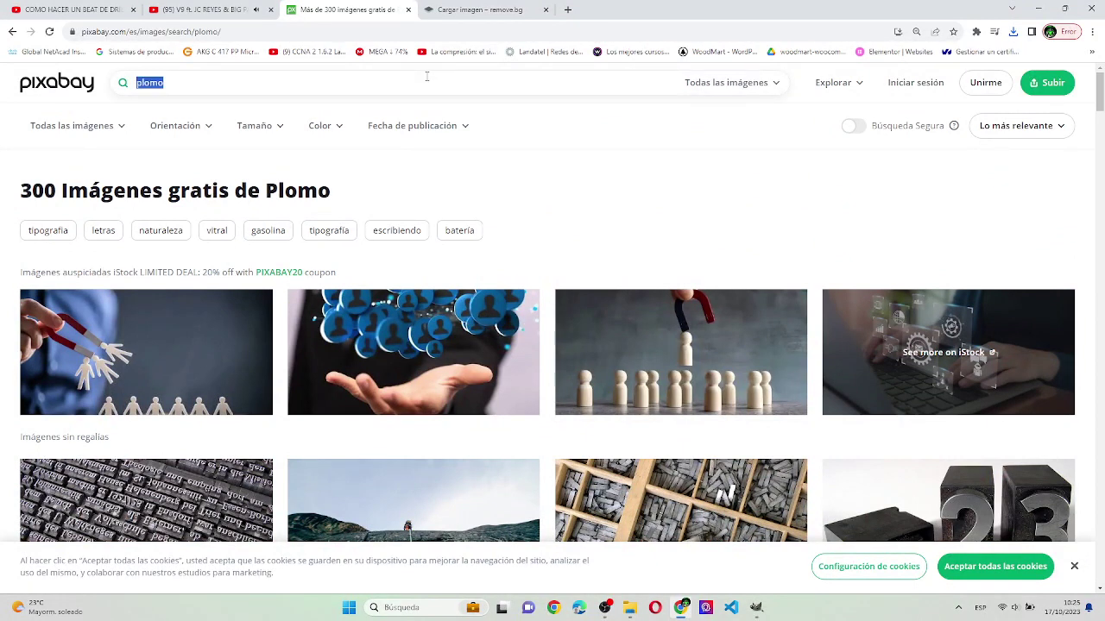
{"action": "type", "text": "g"}
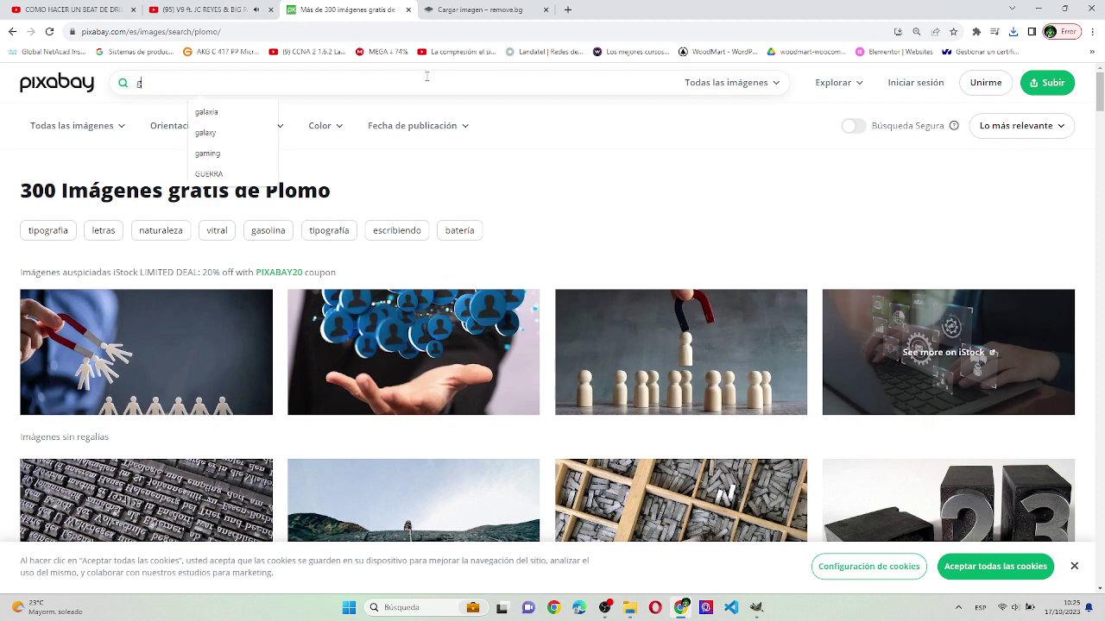
{"action": "type", "text": "ra"}
{"action": "key", "text": "Return"}
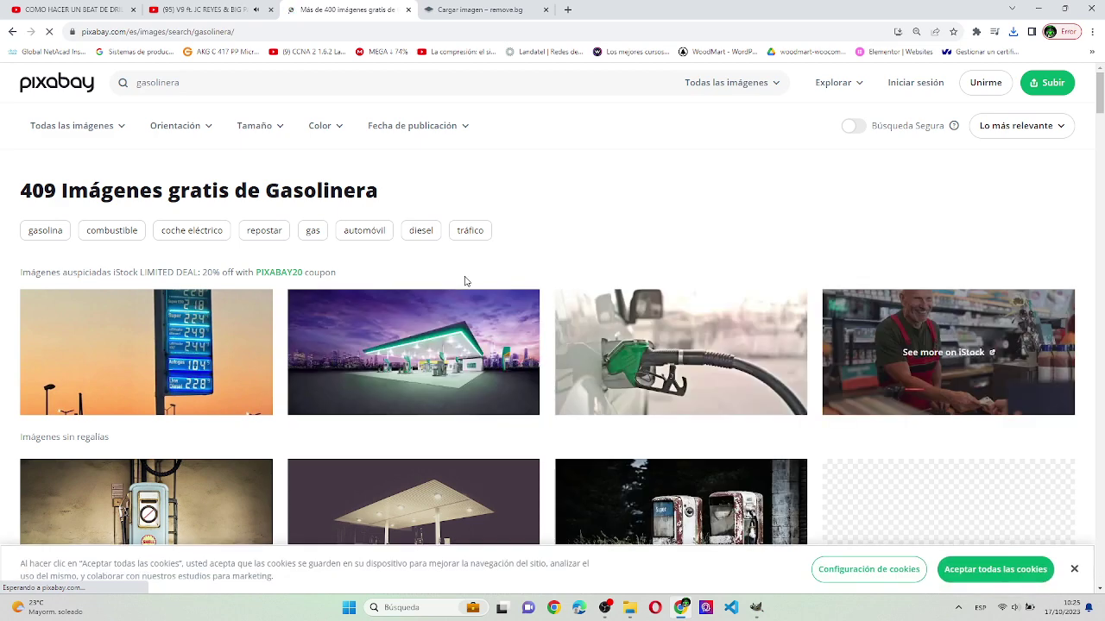
{"action": "scroll", "coordinate": [465, 283], "scroll_direction": "down", "scroll_amount": 3}
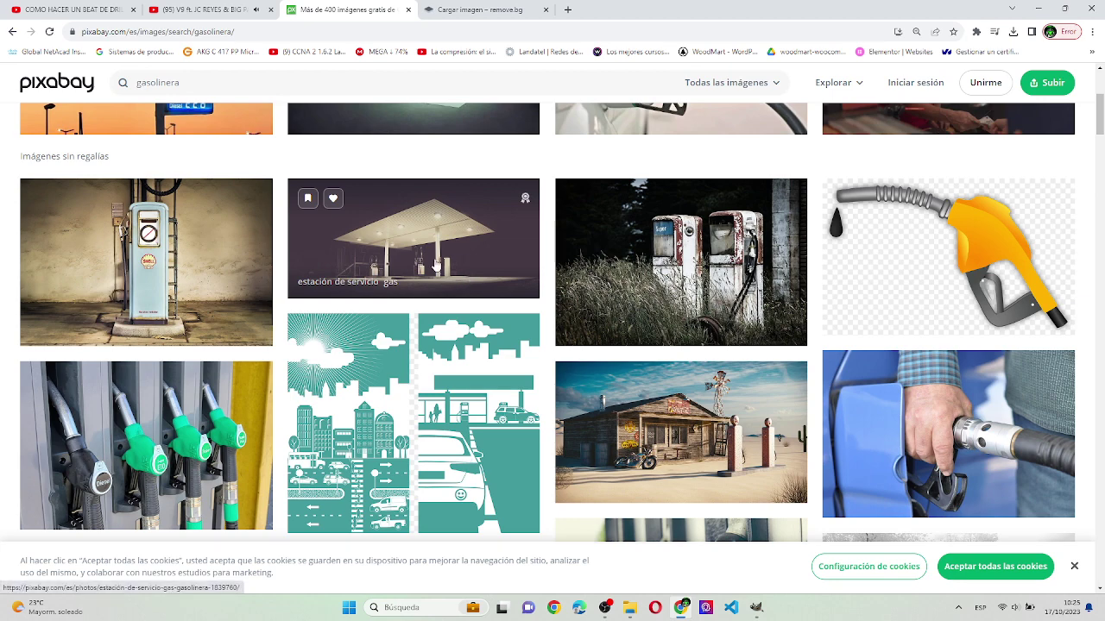
{"action": "scroll", "coordinate": [547, 318], "scroll_direction": "down", "scroll_amount": 3}
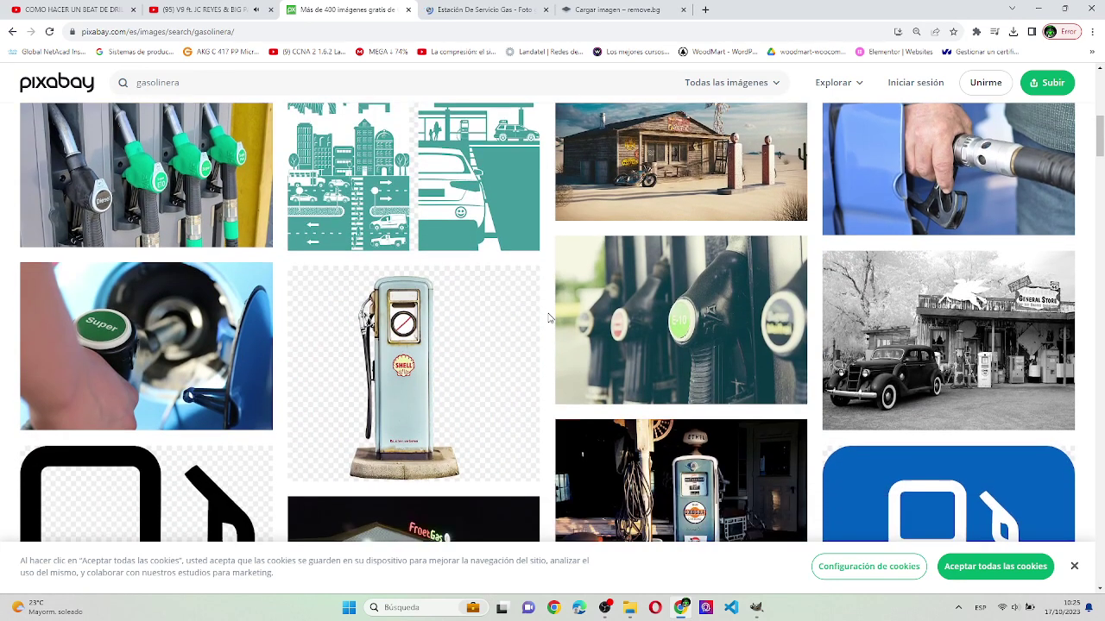
{"action": "scroll", "coordinate": [547, 318], "scroll_direction": "down", "scroll_amount": 1}
{"action": "scroll", "coordinate": [547, 317], "scroll_direction": "down", "scroll_amount": 1}
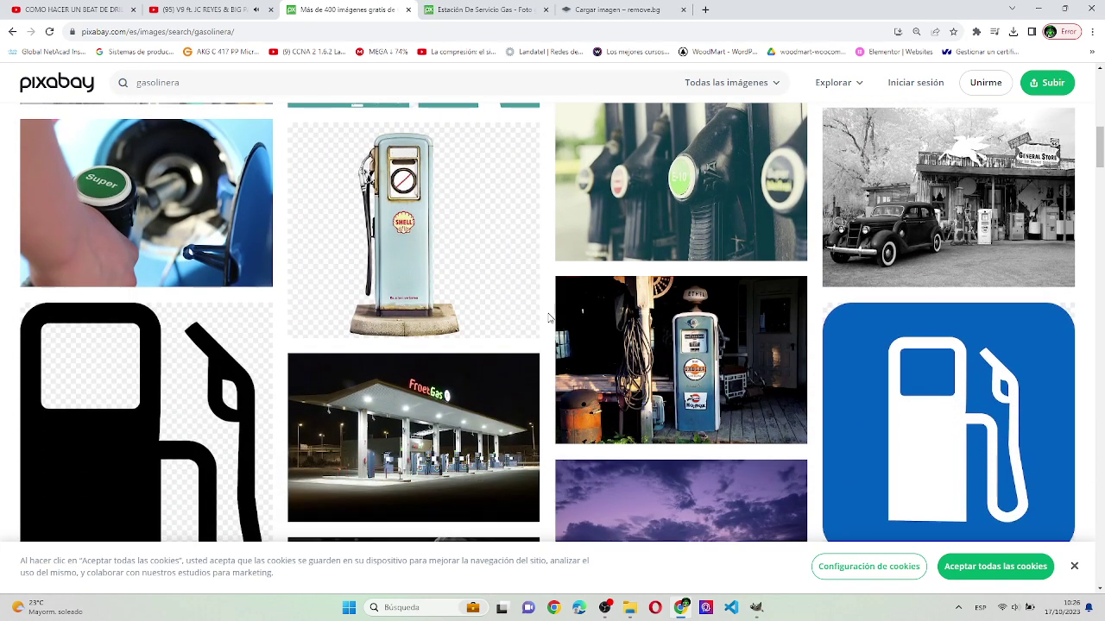
{"action": "scroll", "coordinate": [547, 317], "scroll_direction": "down", "scroll_amount": 1}
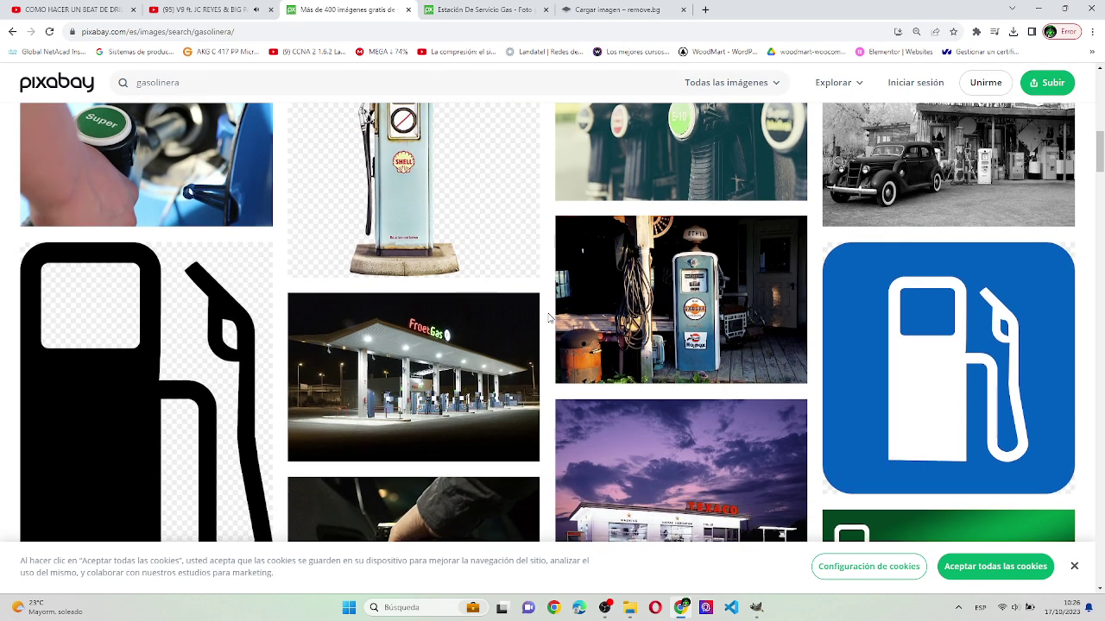
{"action": "scroll", "coordinate": [547, 317], "scroll_direction": "down", "scroll_amount": 1}
{"action": "scroll", "coordinate": [547, 317], "scroll_direction": "up", "scroll_amount": 2}
{"action": "scroll", "coordinate": [547, 317], "scroll_direction": "down", "scroll_amount": 5}
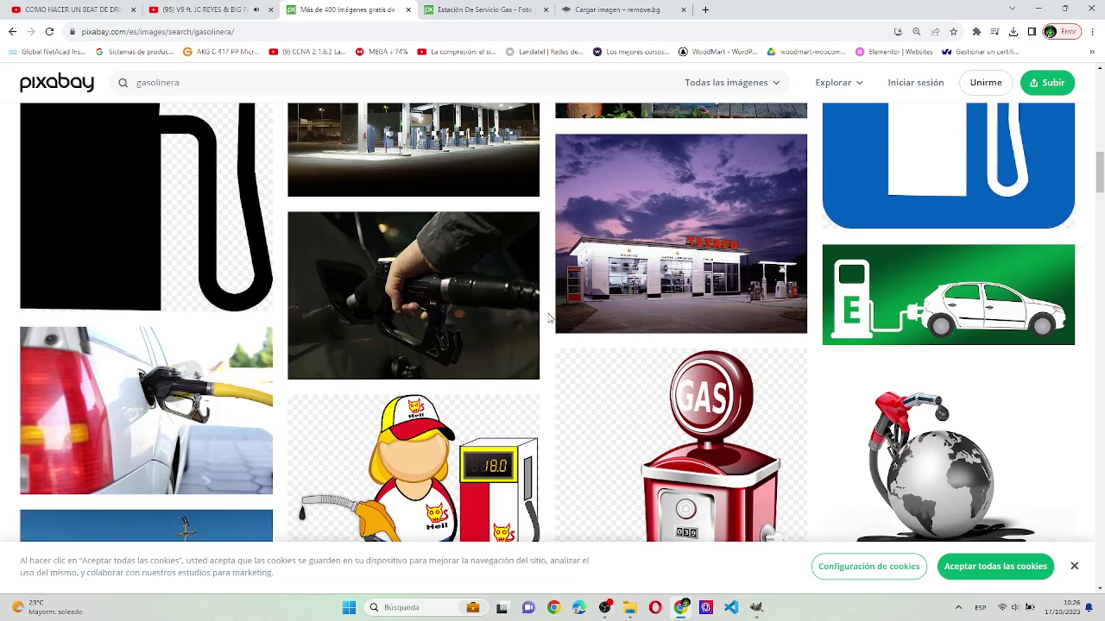
{"action": "scroll", "coordinate": [547, 318], "scroll_direction": "down", "scroll_amount": 1}
{"action": "scroll", "coordinate": [548, 317], "scroll_direction": "down", "scroll_amount": 2}
{"action": "scroll", "coordinate": [547, 318], "scroll_direction": "down", "scroll_amount": 2}
{"action": "scroll", "coordinate": [547, 318], "scroll_direction": "down", "scroll_amount": 1}
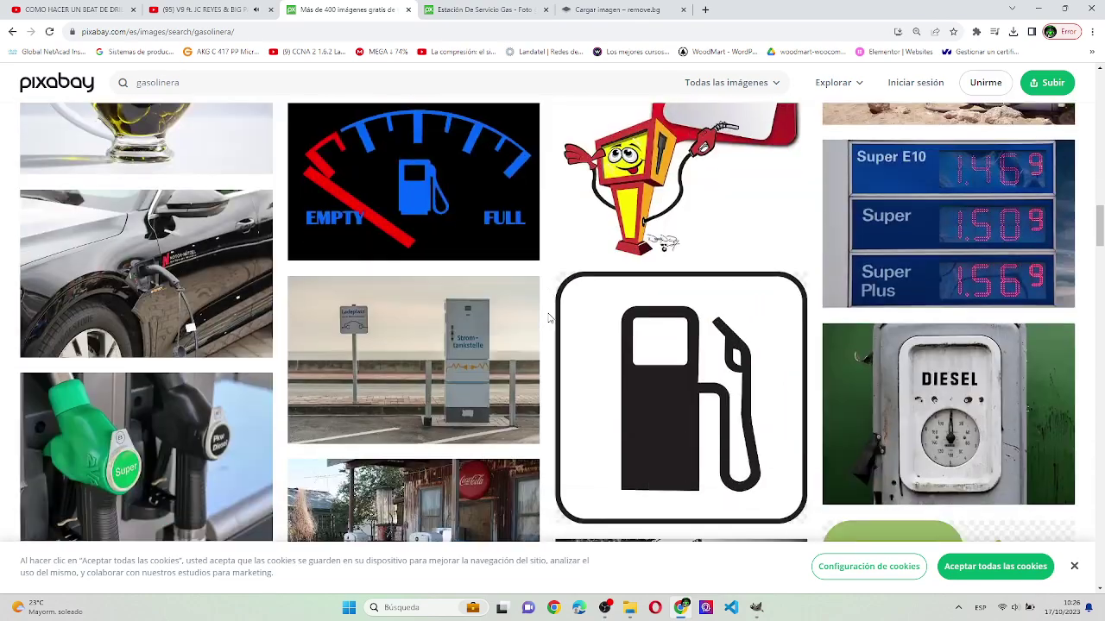
{"action": "scroll", "coordinate": [548, 318], "scroll_direction": "down", "scroll_amount": 3}
{"action": "scroll", "coordinate": [547, 318], "scroll_direction": "down", "scroll_amount": 3}
{"action": "scroll", "coordinate": [547, 318], "scroll_direction": "down", "scroll_amount": 1}
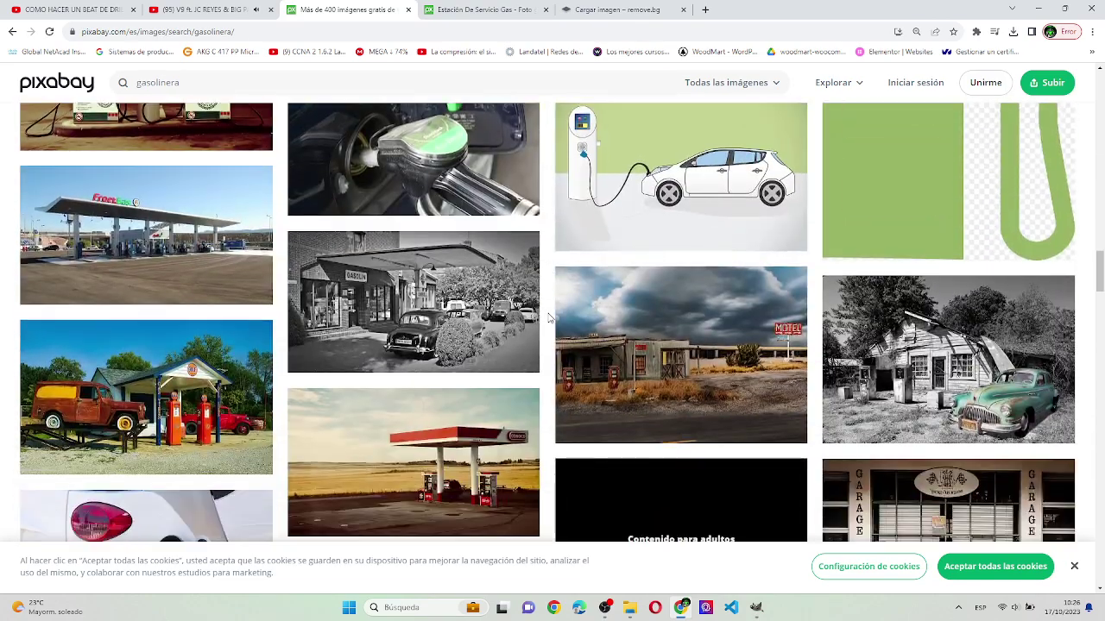
{"action": "scroll", "coordinate": [547, 318], "scroll_direction": "down", "scroll_amount": 3}
{"action": "scroll", "coordinate": [547, 318], "scroll_direction": "down", "scroll_amount": 1}
{"action": "scroll", "coordinate": [547, 318], "scroll_direction": "down", "scroll_amount": 1}
{"action": "scroll", "coordinate": [547, 317], "scroll_direction": "down", "scroll_amount": 3}
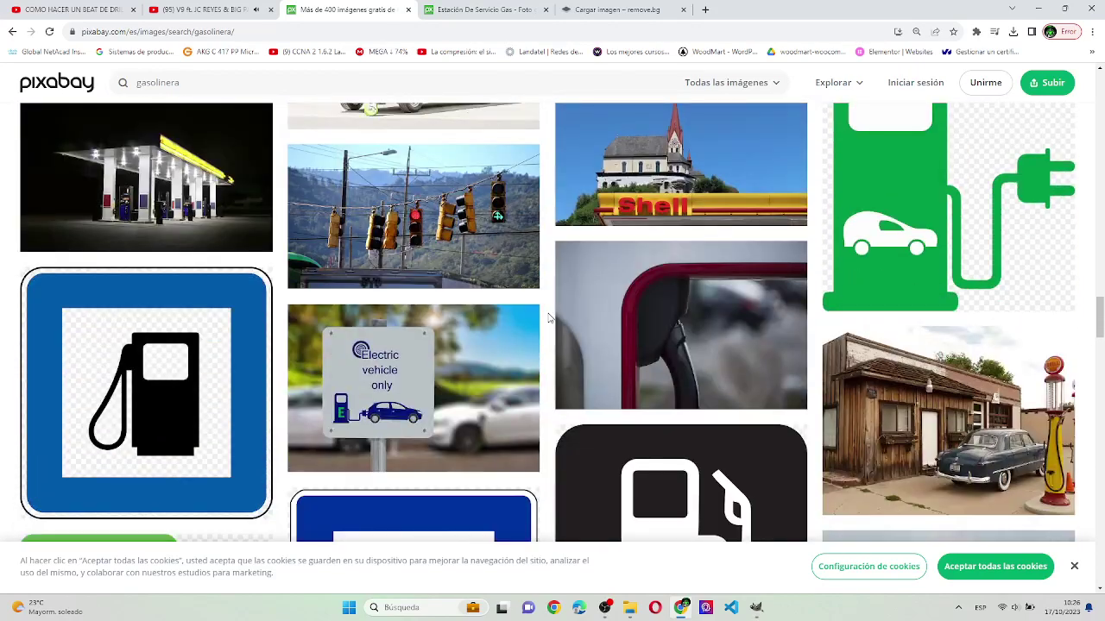
{"action": "scroll", "coordinate": [548, 318], "scroll_direction": "down", "scroll_amount": 2}
{"action": "scroll", "coordinate": [547, 318], "scroll_direction": "down", "scroll_amount": 3}
{"action": "scroll", "coordinate": [548, 318], "scroll_direction": "down", "scroll_amount": 2}
{"action": "scroll", "coordinate": [548, 317], "scroll_direction": "down", "scroll_amount": 1}
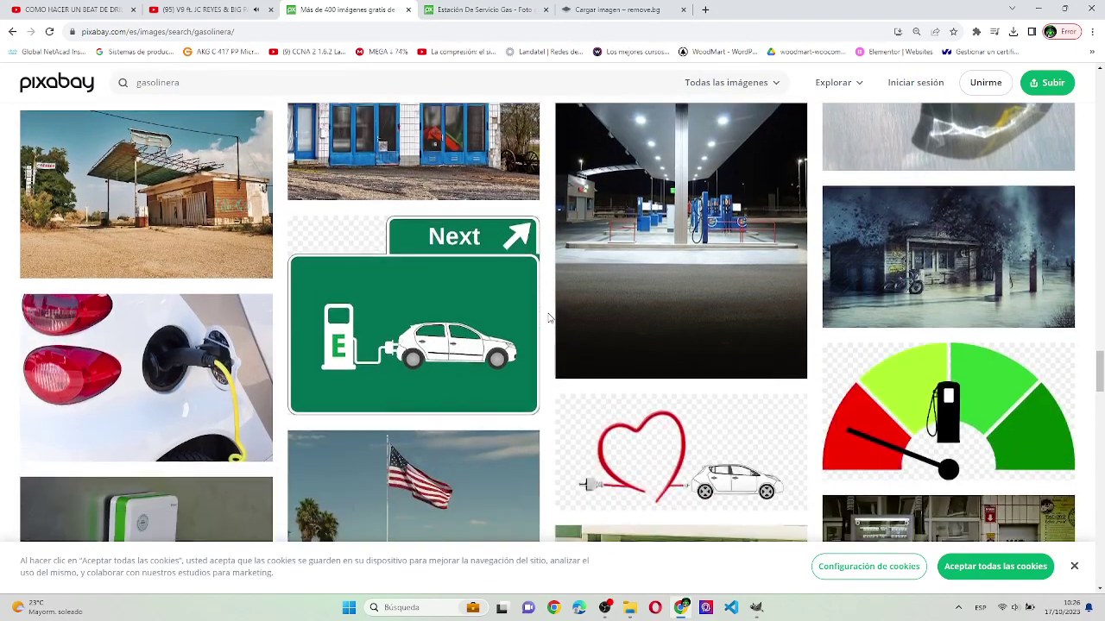
{"action": "scroll", "coordinate": [547, 318], "scroll_direction": "down", "scroll_amount": 1}
{"action": "scroll", "coordinate": [547, 317], "scroll_direction": "down", "scroll_amount": 3}
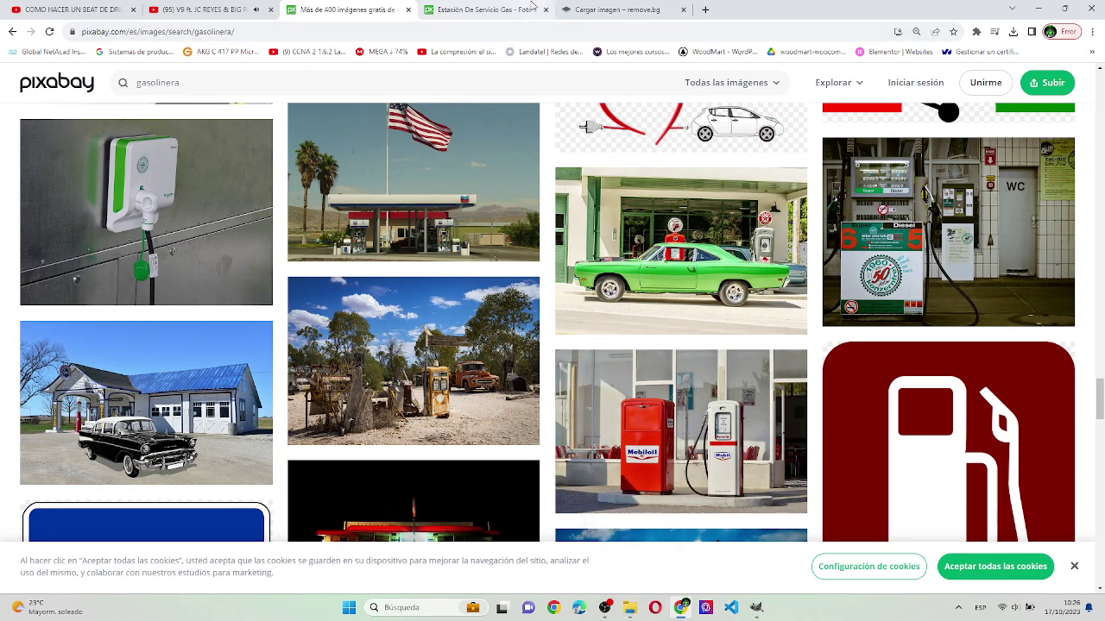
- Request the night gas-station photo's download on Pixabay and sign in with Google
{"action": "left_click", "coordinate": [532, 5]}
{"action": "left_click", "coordinate": [1017, 179]}
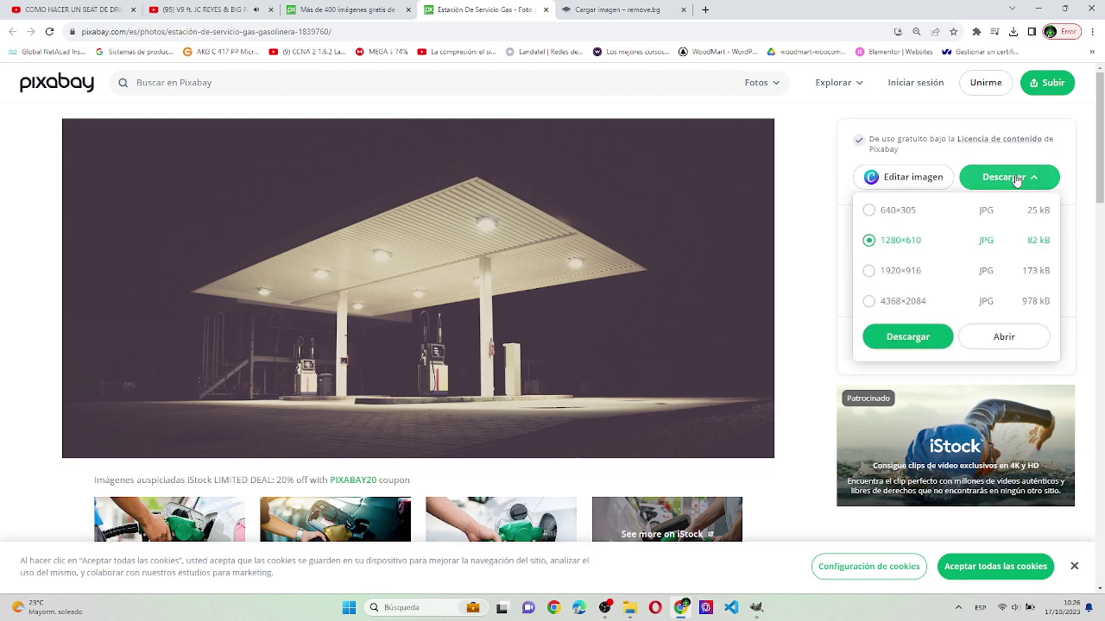
{"action": "left_click", "coordinate": [917, 338]}
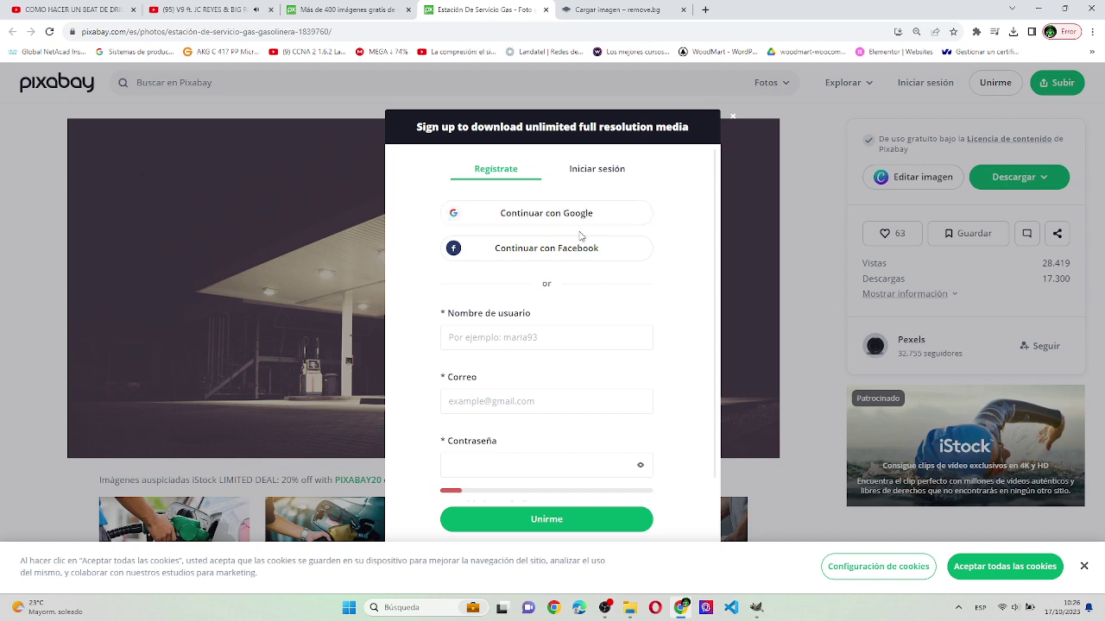
{"action": "left_click", "coordinate": [581, 226]}
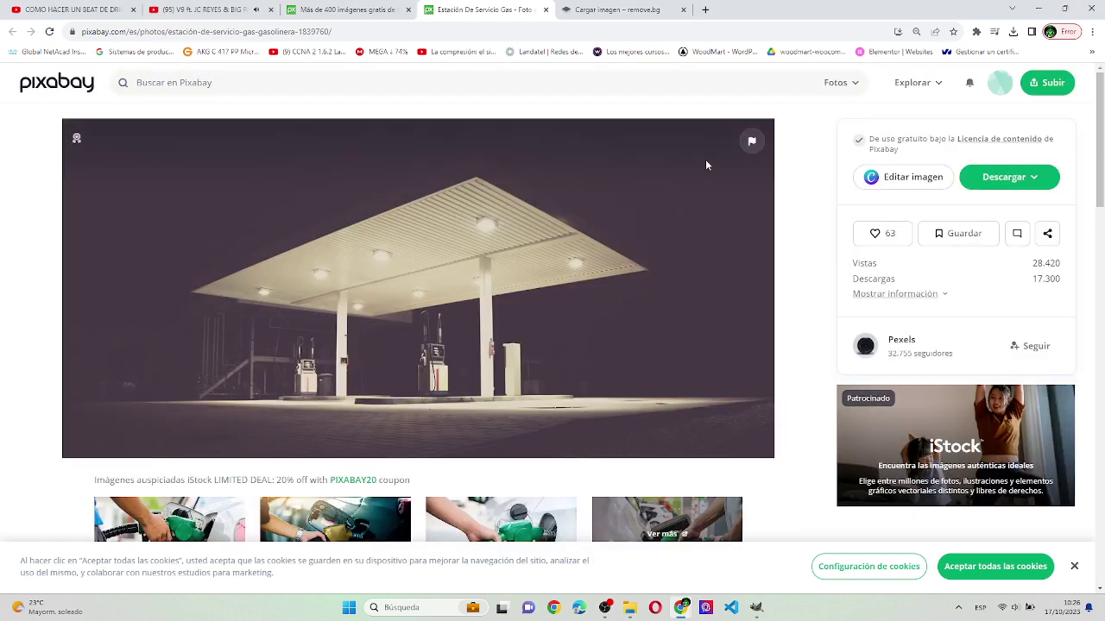
{"action": "left_click", "coordinate": [759, 611]}
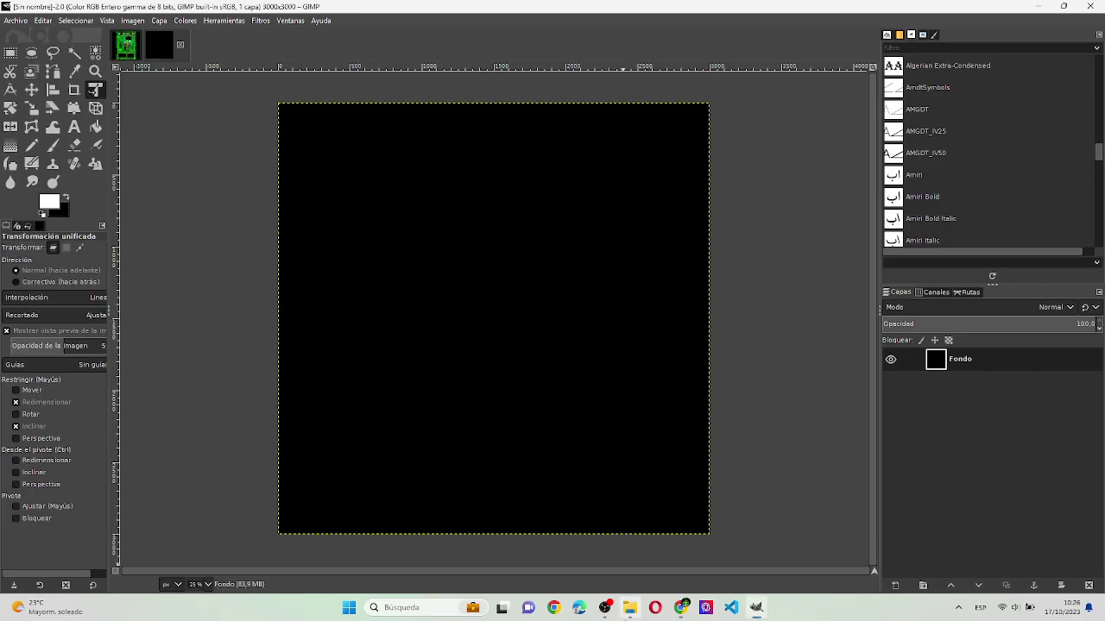
- Import the background-removed crowd cut-out as a layer and enlarge it toward the canvas bottom
{"action": "key", "text": "super+e"}
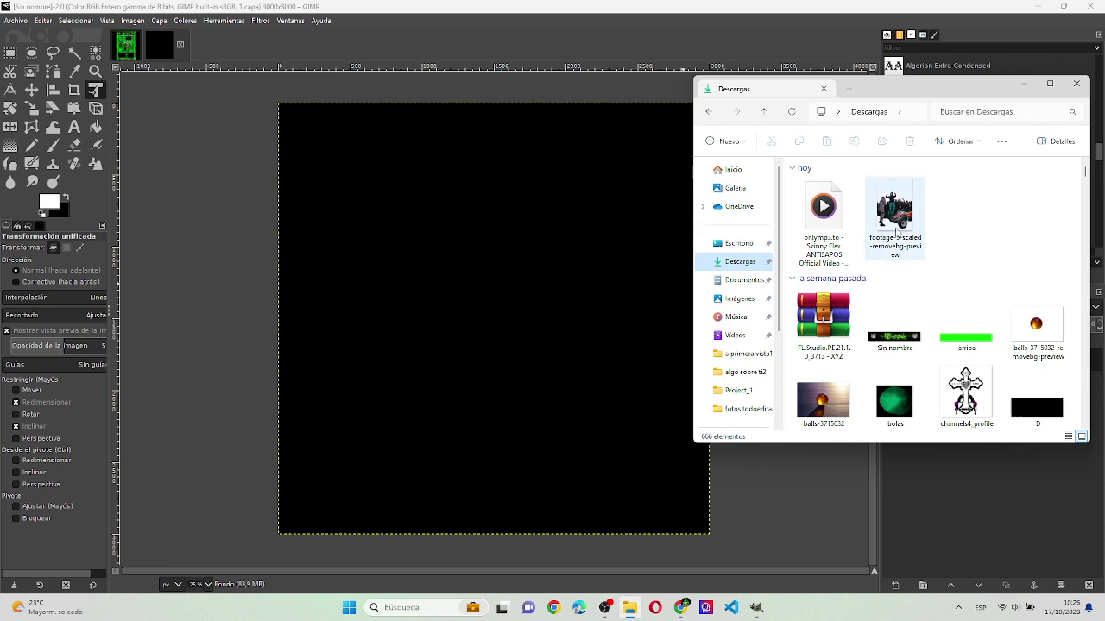
{"action": "left_click_drag", "start_coordinate": [896, 231], "coordinate": [511, 233]}
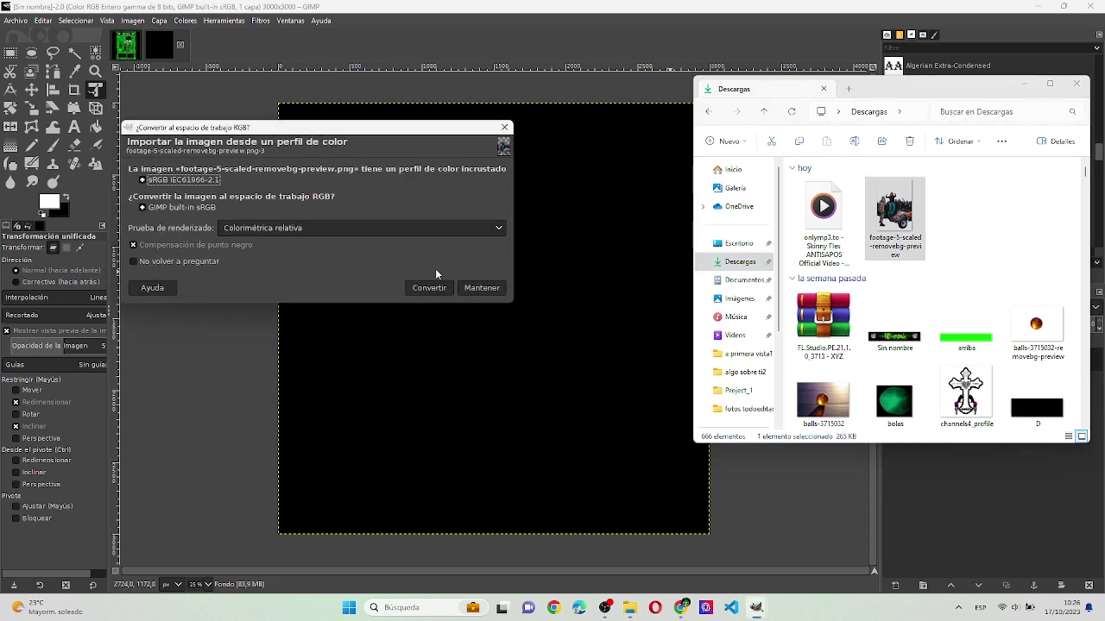
{"action": "left_click", "coordinate": [484, 289]}
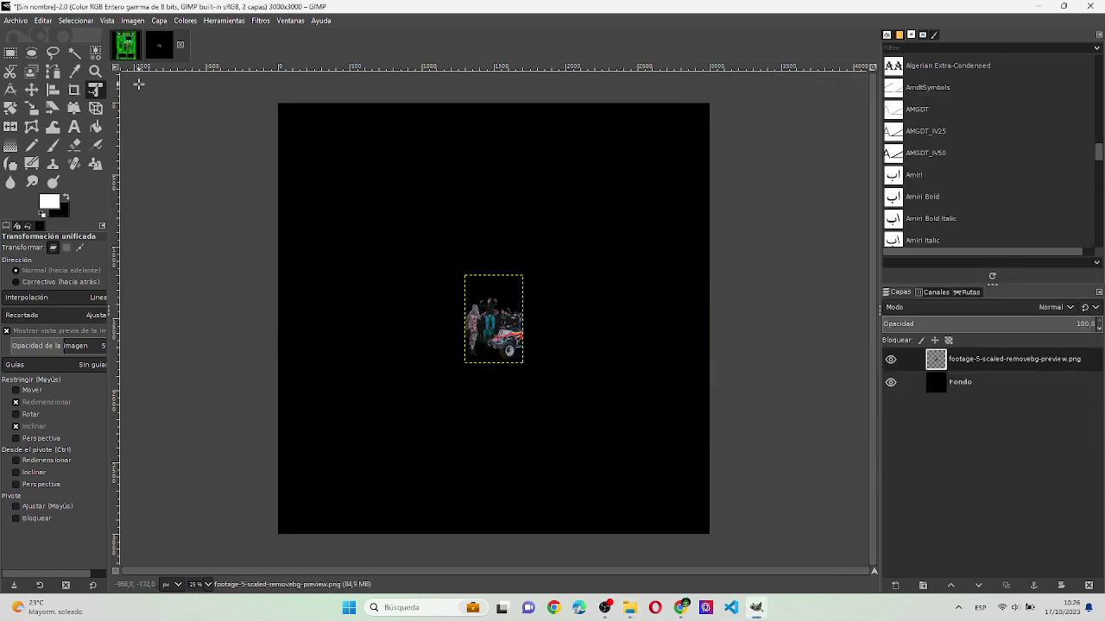
{"action": "left_click", "coordinate": [511, 308]}
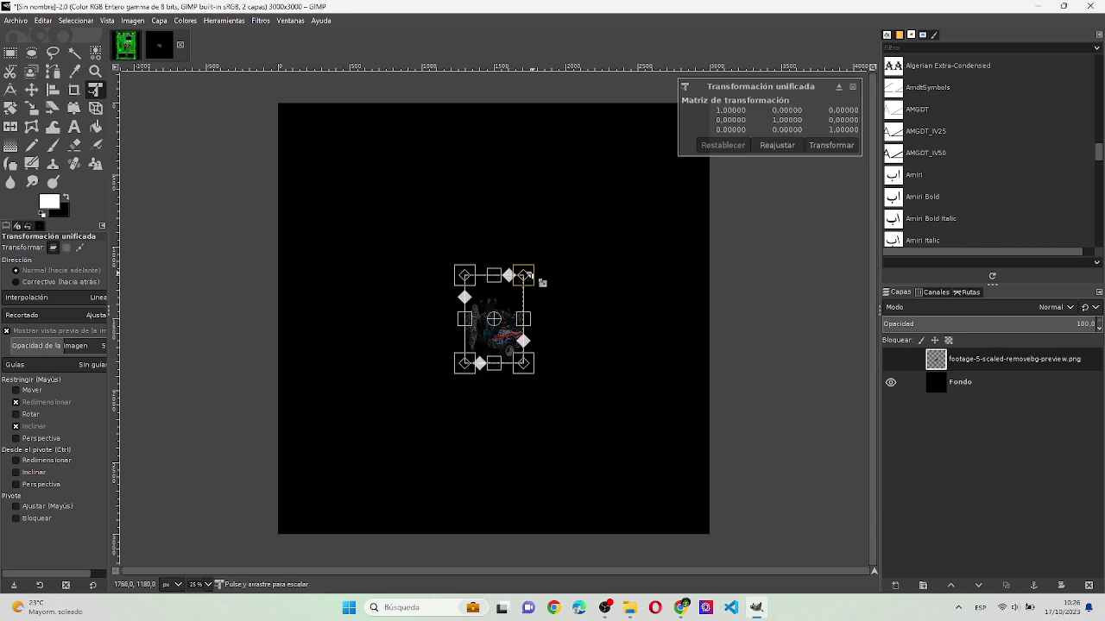
{"action": "left_click_drag", "start_coordinate": [529, 274], "coordinate": [679, 138]}
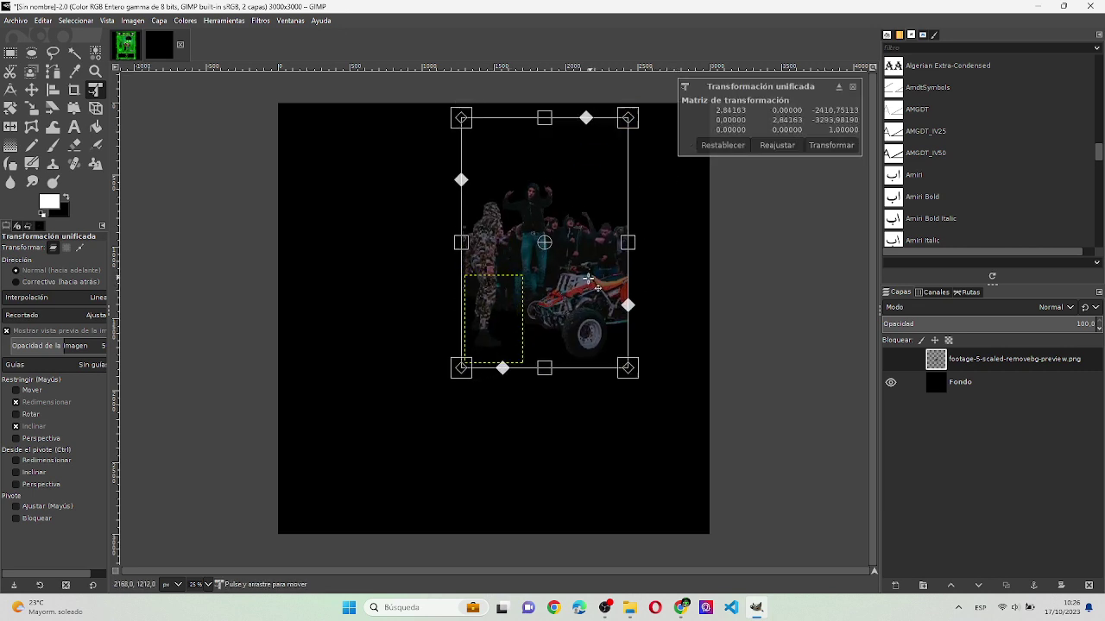
{"action": "mouse_move", "coordinate": [593, 271]}
{"action": "left_mouse_down"}
{"action": "mouse_move", "coordinate": [520, 397]}
{"action": "mouse_move", "coordinate": [479, 431]}
{"action": "left_mouse_up"}
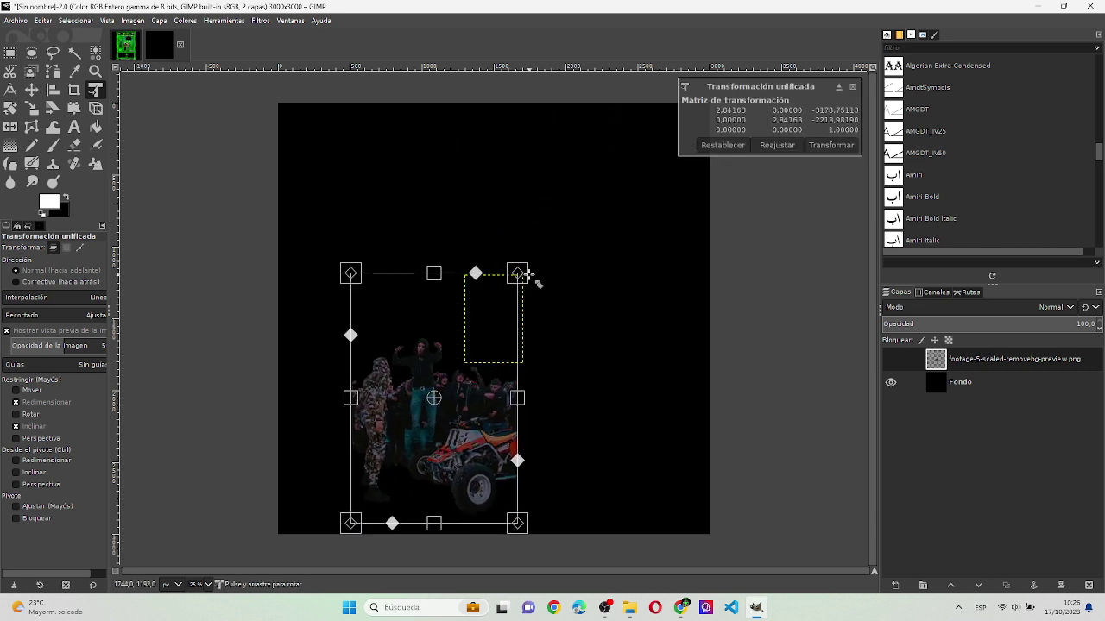
{"action": "left_click_drag", "start_coordinate": [518, 275], "coordinate": [781, 107]}
{"action": "left_click_drag", "start_coordinate": [623, 281], "coordinate": [618, 304]}
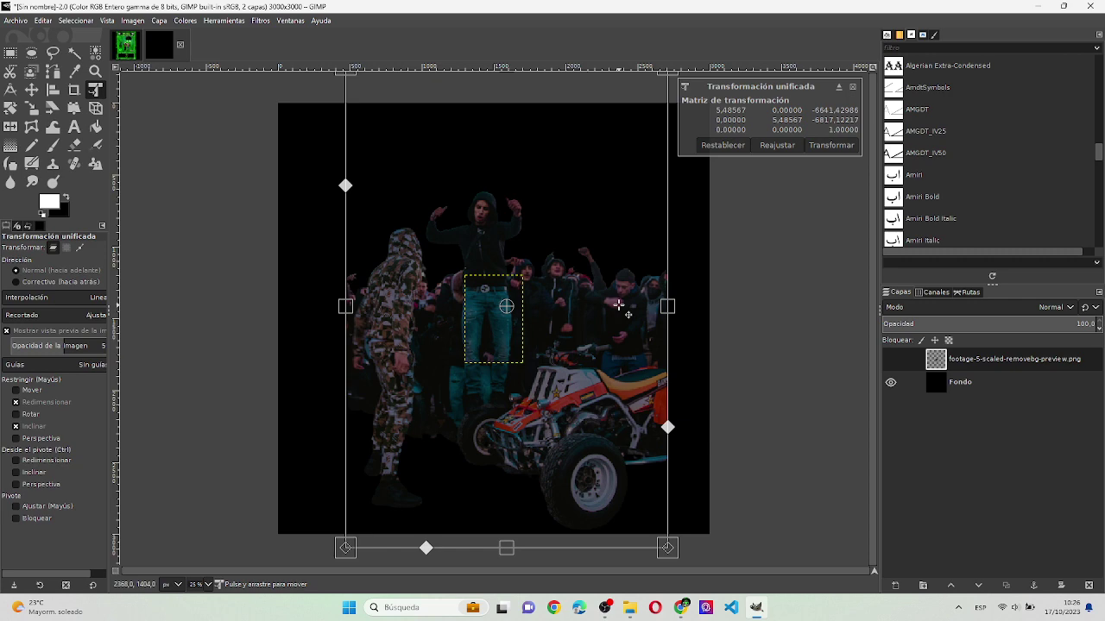
{"action": "key", "text": "Return"}
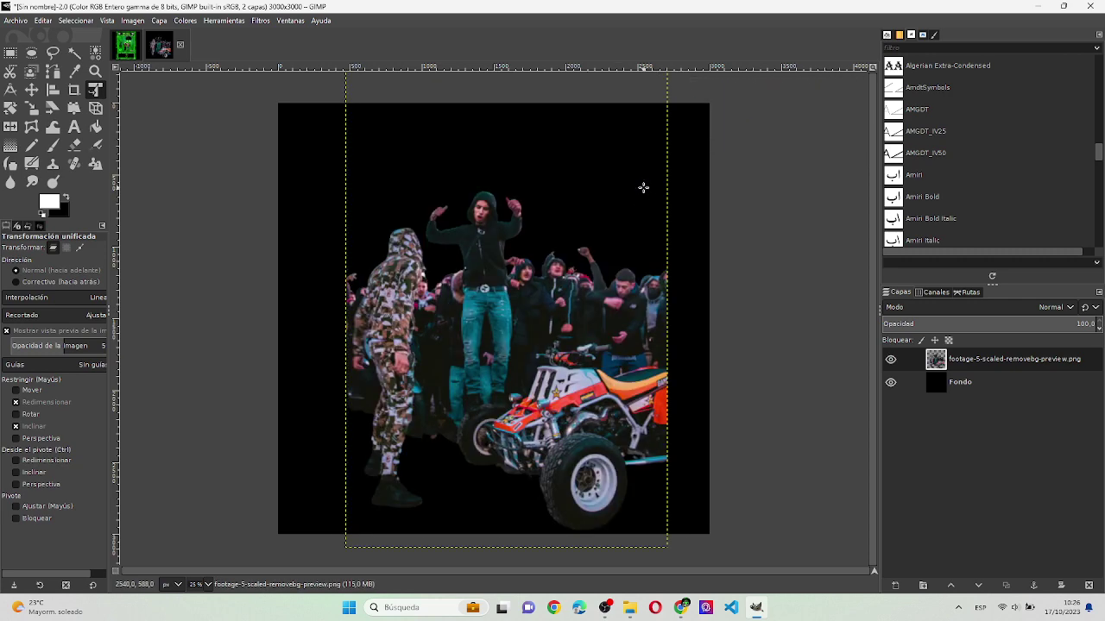
- Shrink the crowd layer slightly and place it in the canvas's lower right
{"action": "left_click", "coordinate": [579, 455]}
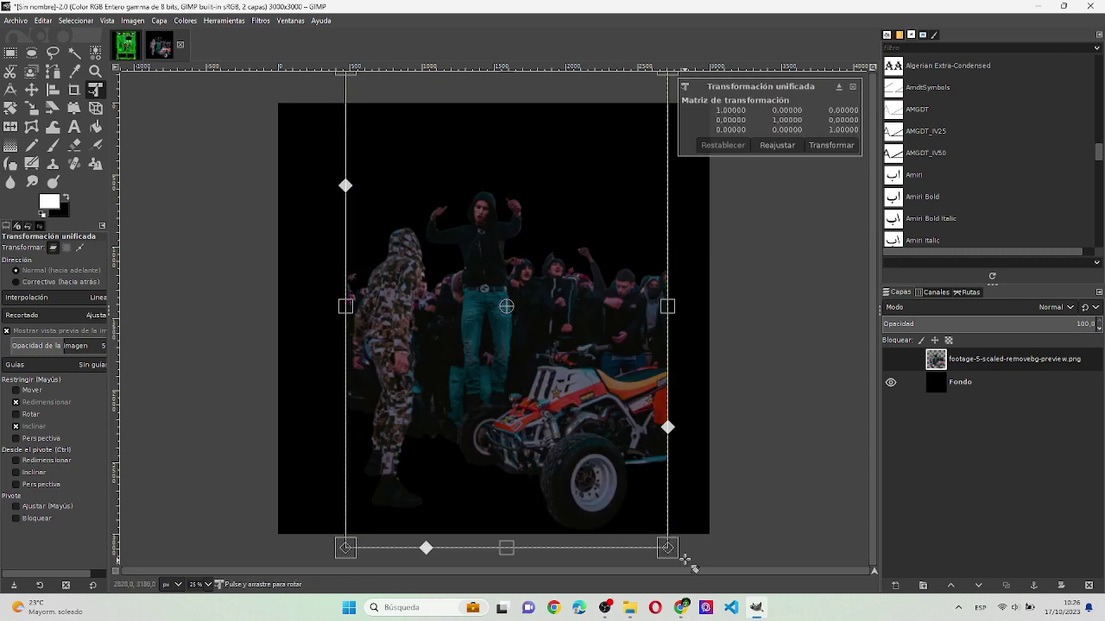
{"action": "left_click_drag", "start_coordinate": [666, 546], "coordinate": [583, 422]}
{"action": "mouse_move", "coordinate": [502, 312]}
{"action": "left_mouse_down"}
{"action": "mouse_move", "coordinate": [530, 430]}
{"action": "mouse_move", "coordinate": [625, 423]}
{"action": "left_mouse_up"}
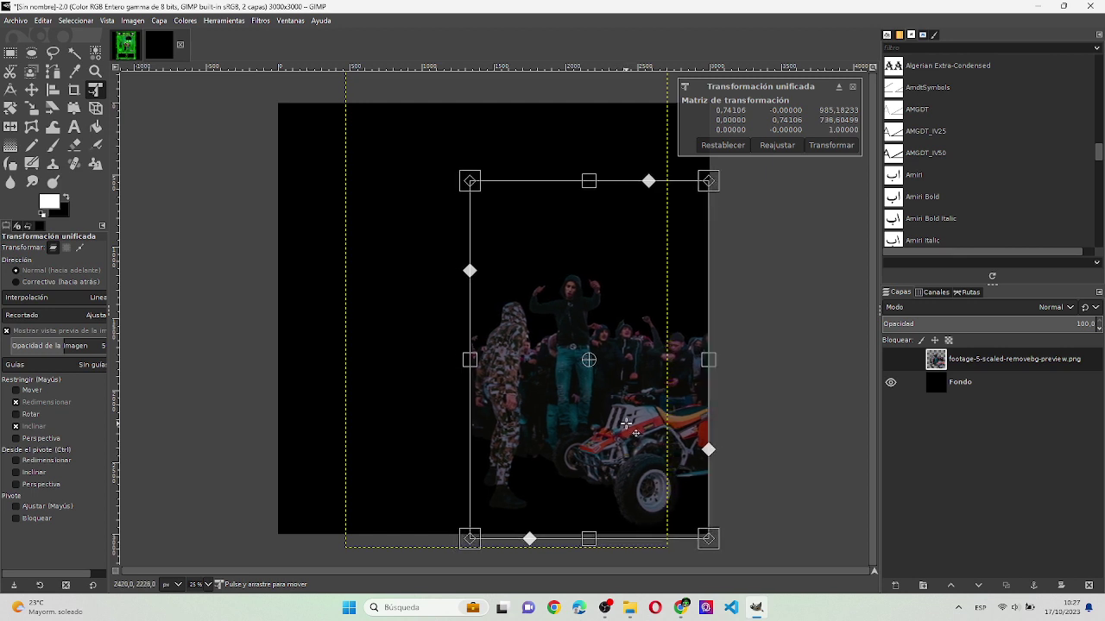
{"action": "key", "text": "Return"}
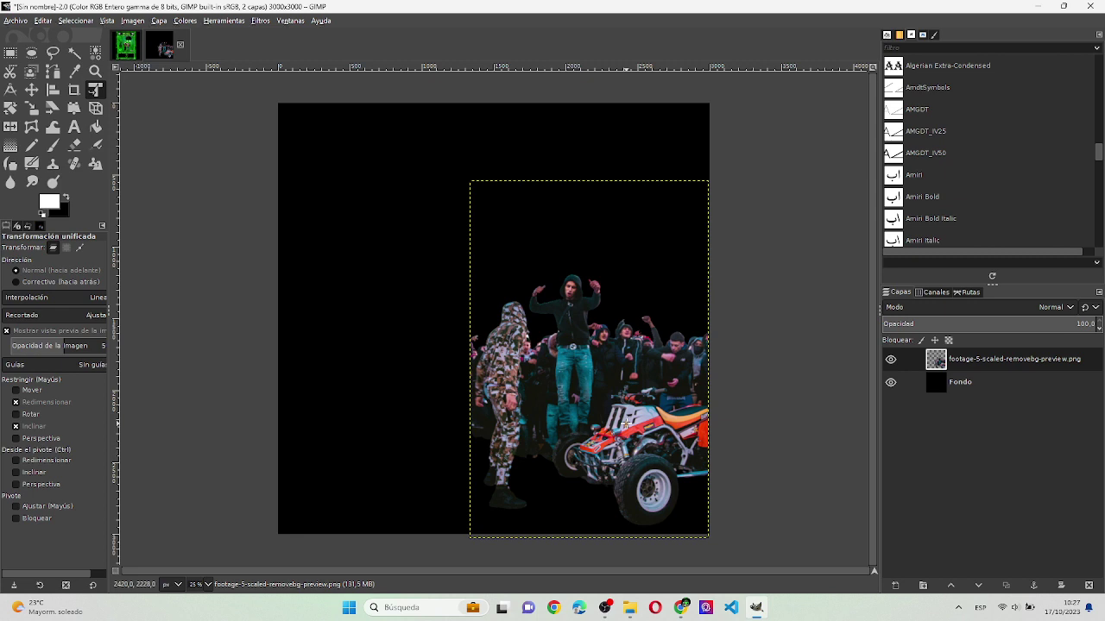
- Download the Pixabay night gas-station photo at full size
{"action": "key", "text": "alt+Tab"}
{"action": "key", "text": "alt+Tab"}
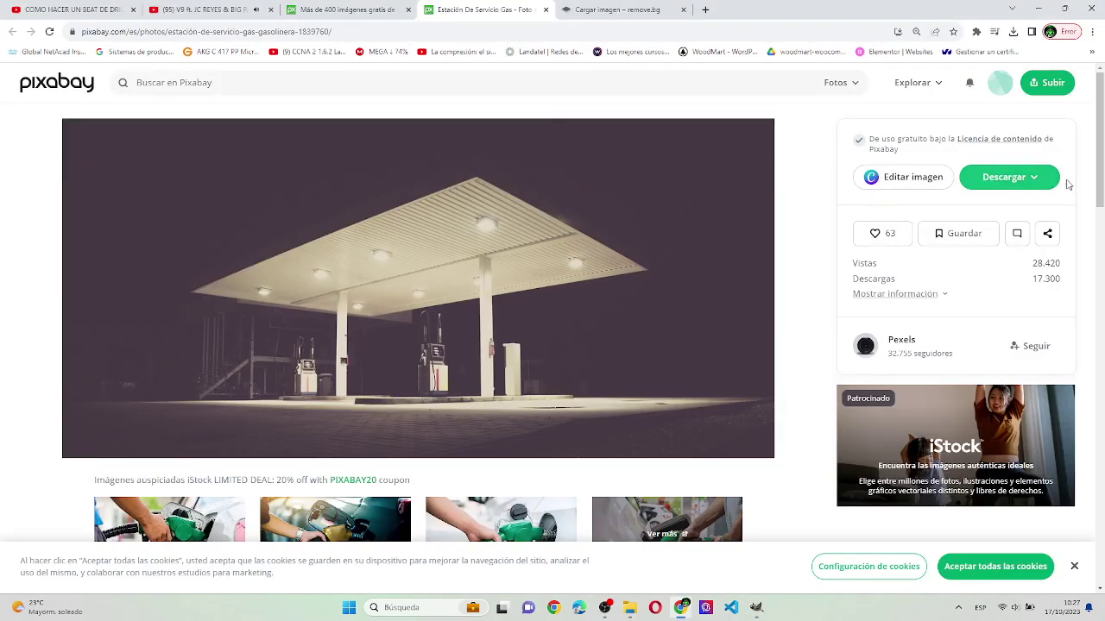
{"action": "left_click", "coordinate": [1028, 177]}
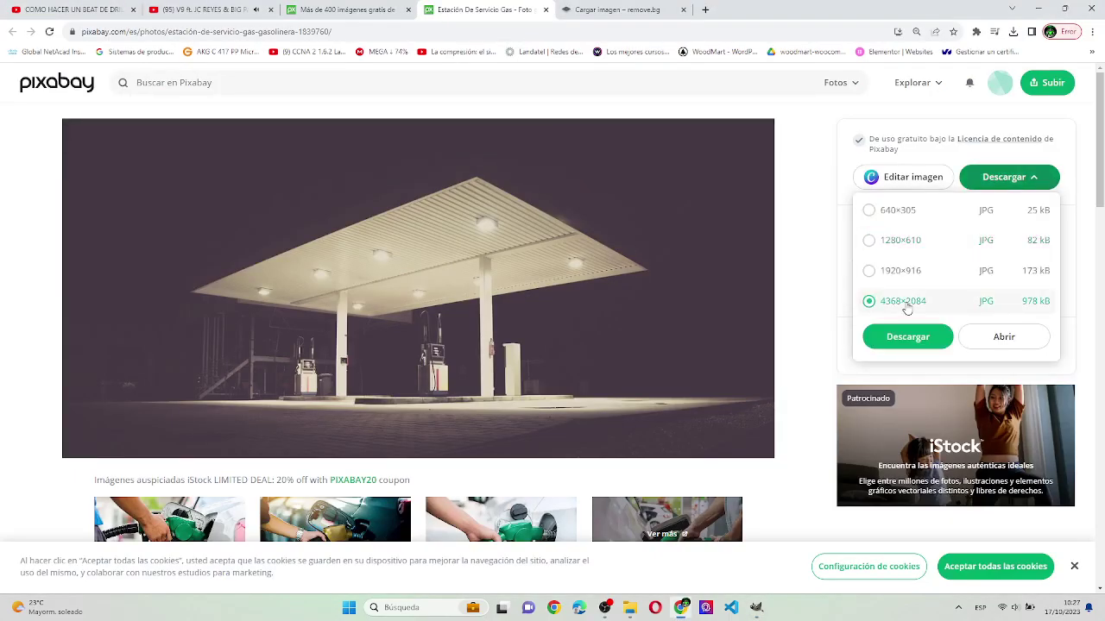
{"action": "left_click", "coordinate": [907, 336]}
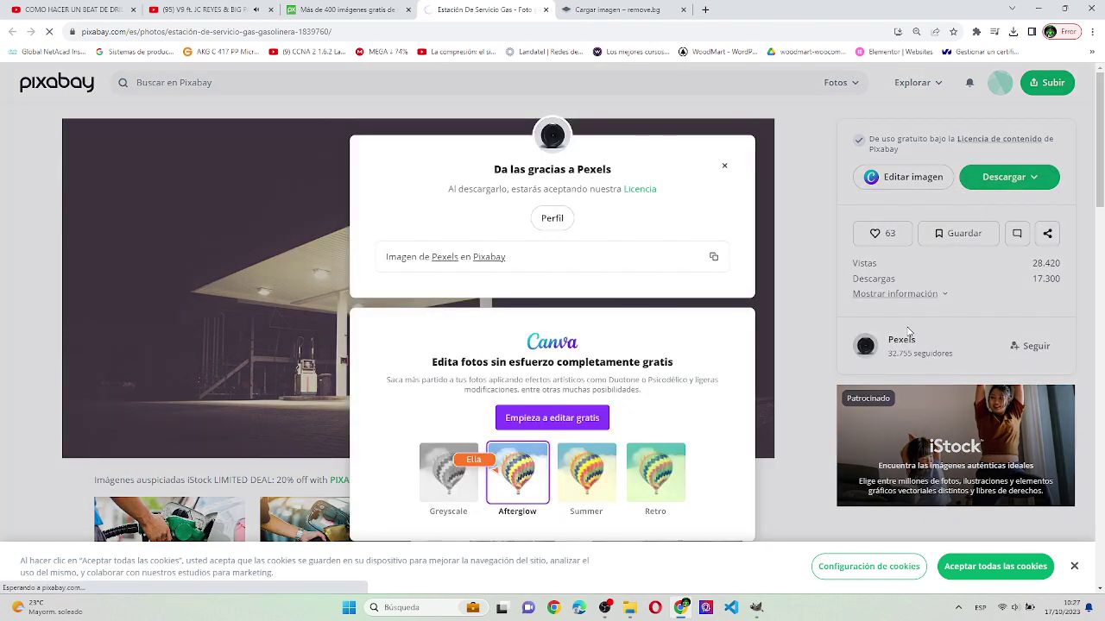
{"action": "key", "text": "alt+Tab"}
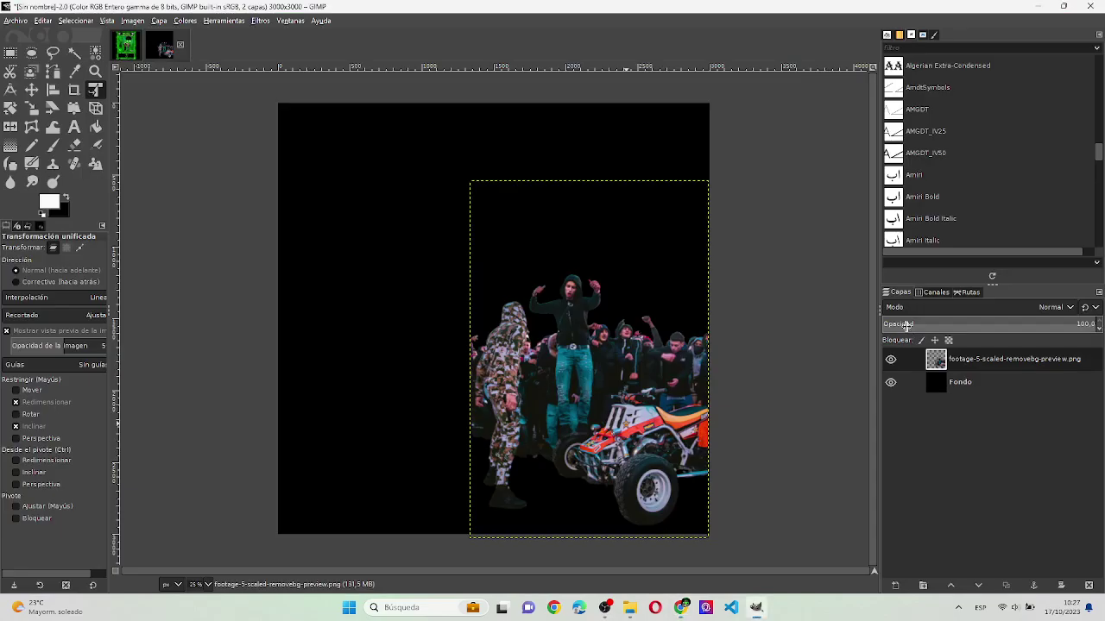
- Drag filling-station-1839760.jpg from Explorer into the Layers panel beneath the crowd layer
{"action": "key", "text": "alt+Tab"}
{"action": "key", "text": "Tab"}
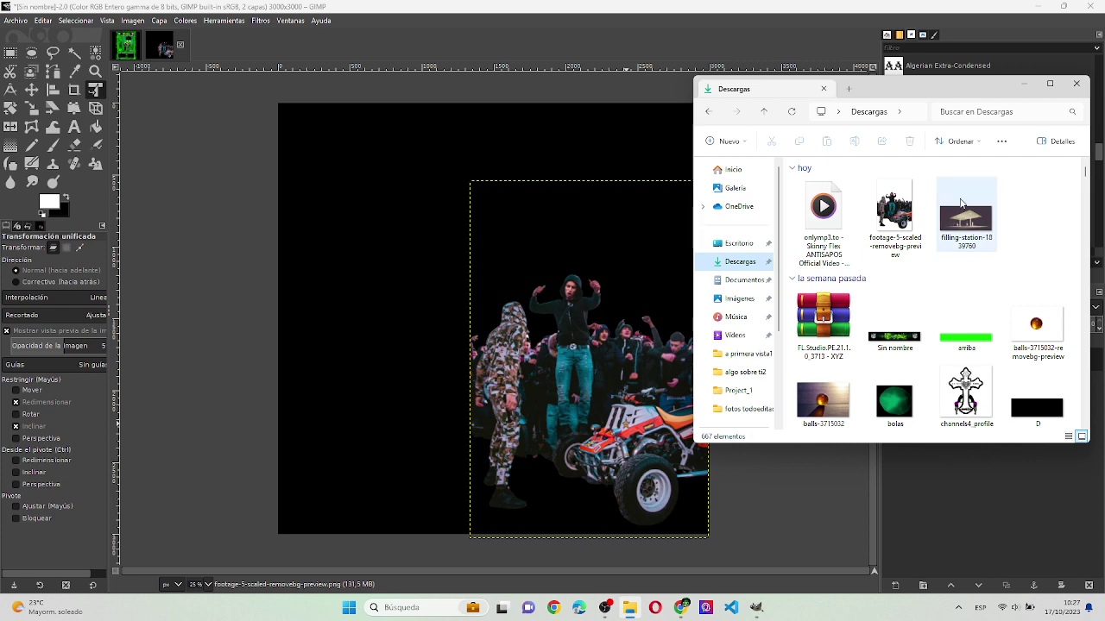
{"action": "left_click", "coordinate": [967, 215]}
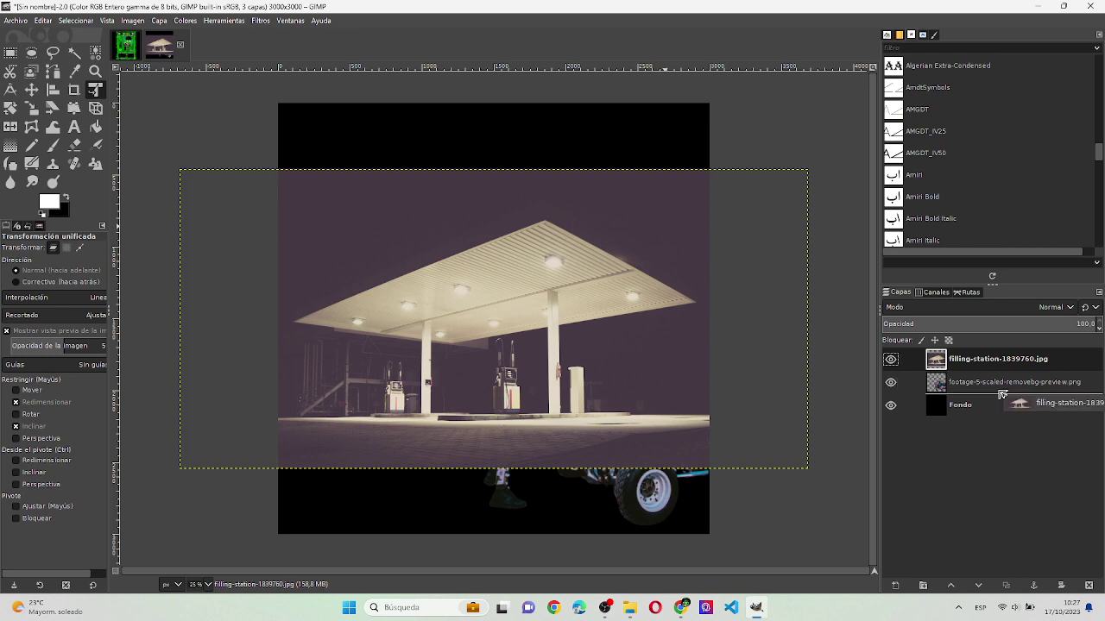
{"action": "left_click_drag", "start_coordinate": [999, 359], "coordinate": [999, 390]}
- Enlarge the gas-station photo with Unified Transform until it covers the whole canvas
{"action": "left_click", "coordinate": [542, 208]}
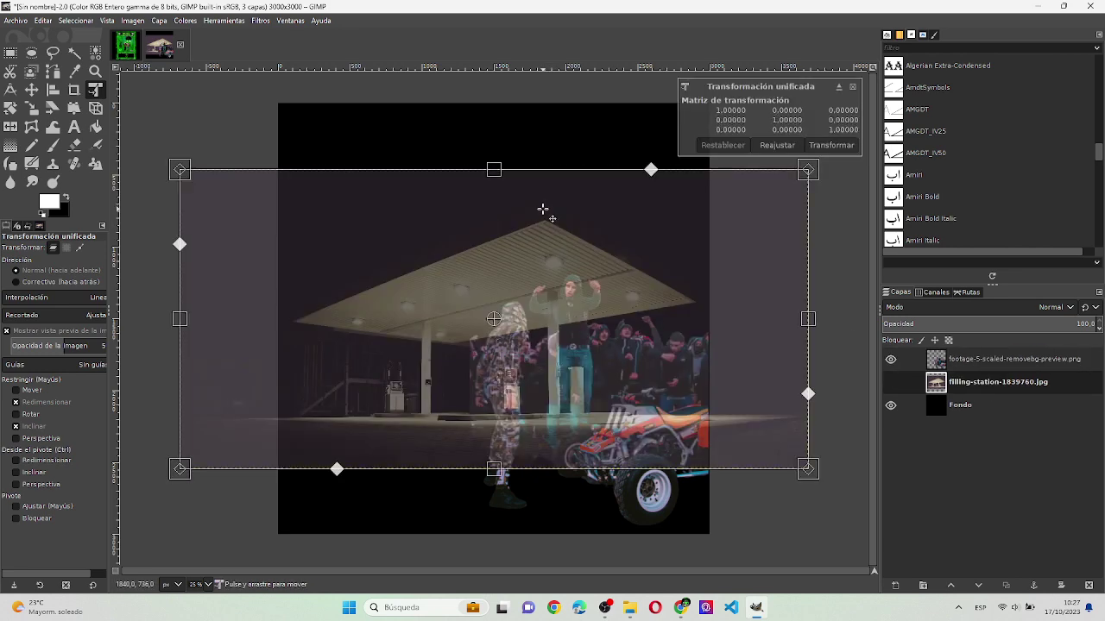
{"action": "left_click_drag", "start_coordinate": [179, 168], "coordinate": [12, 88]}
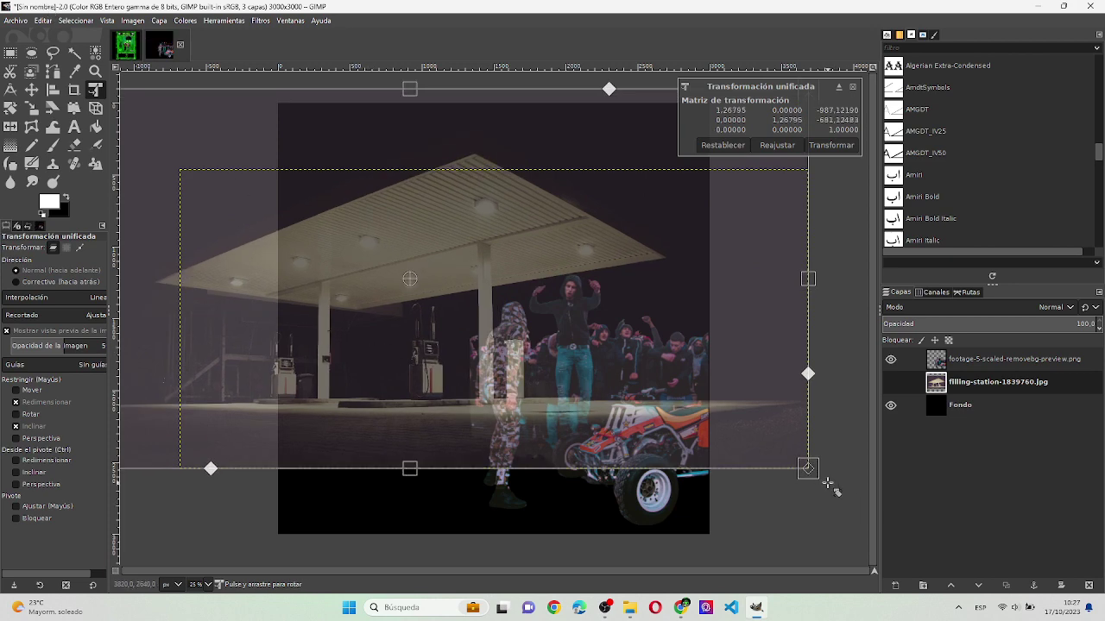
{"action": "left_click_drag", "start_coordinate": [827, 487], "coordinate": [939, 584]}
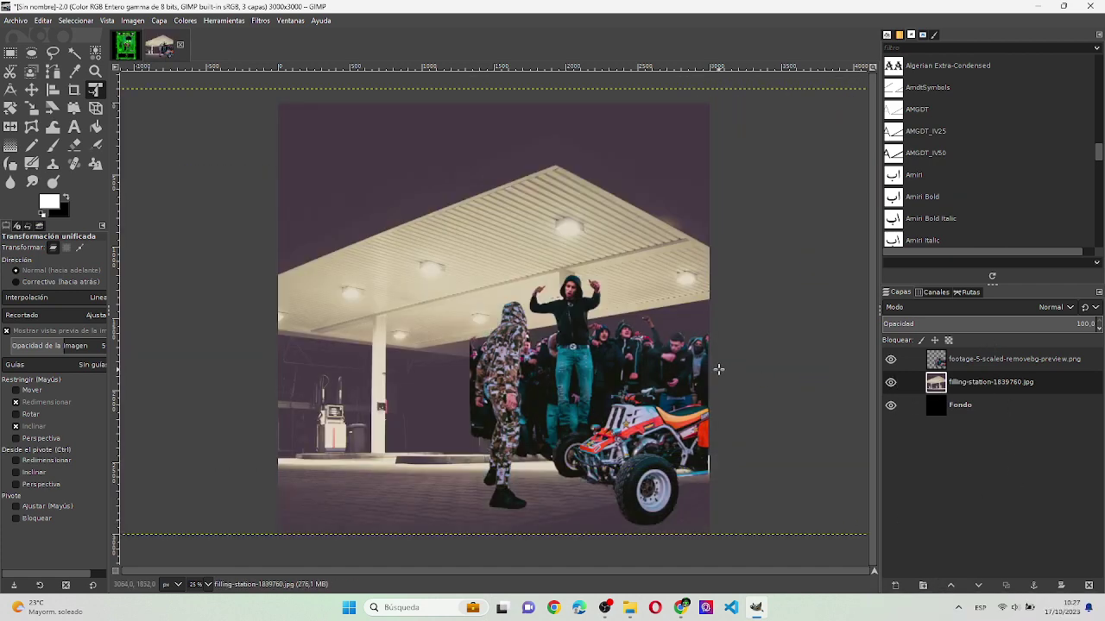
- Enlarge the crowd layer to fill the canvas and shift it downward with Unified Transform
{"action": "left_click", "coordinate": [964, 370]}
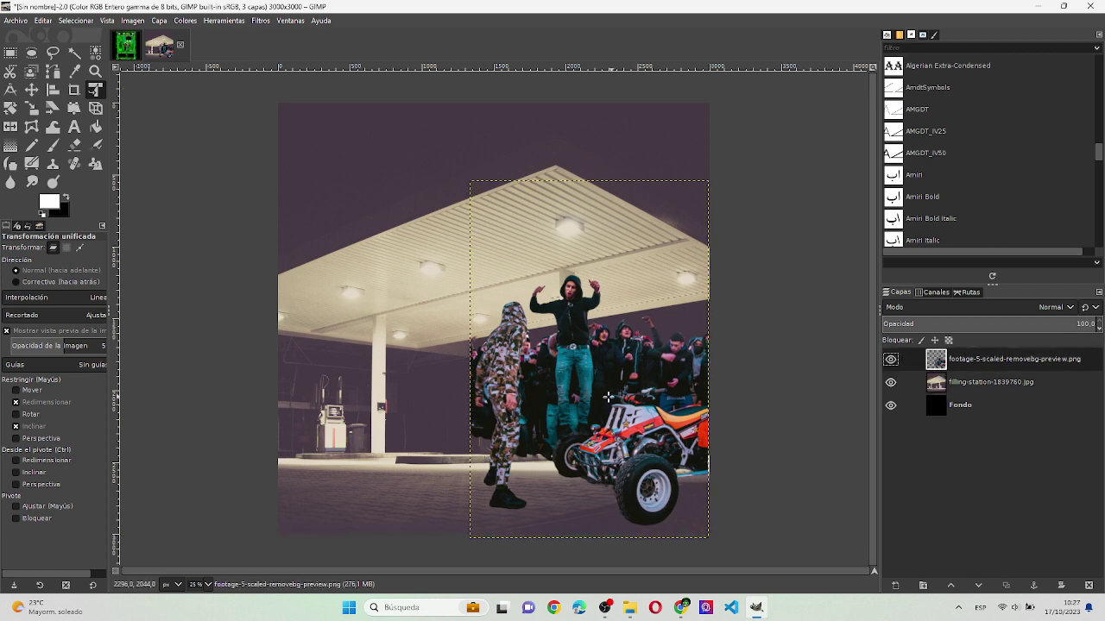
{"action": "mouse_move", "coordinate": [602, 376]}
{"action": "left_mouse_down"}
{"action": "mouse_move", "coordinate": [585, 445]}
{"action": "mouse_move", "coordinate": [602, 445]}
{"action": "left_mouse_up"}
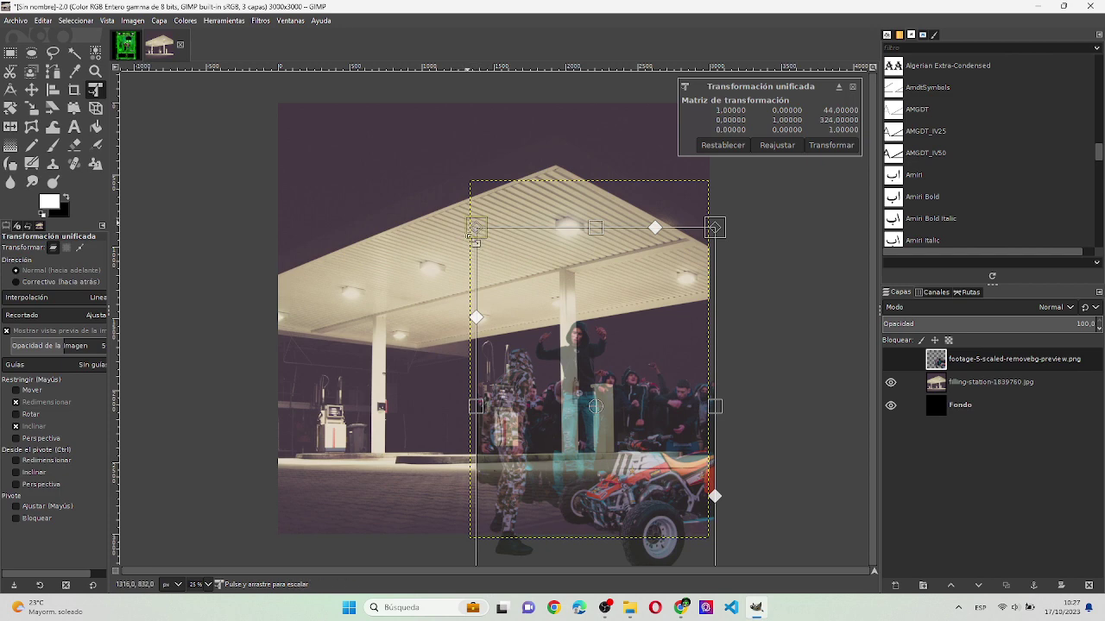
{"action": "mouse_move", "coordinate": [475, 231]}
{"action": "left_mouse_down"}
{"action": "mouse_move", "coordinate": [2, 137]}
{"action": "mouse_move", "coordinate": [4, 105]}
{"action": "left_mouse_up"}
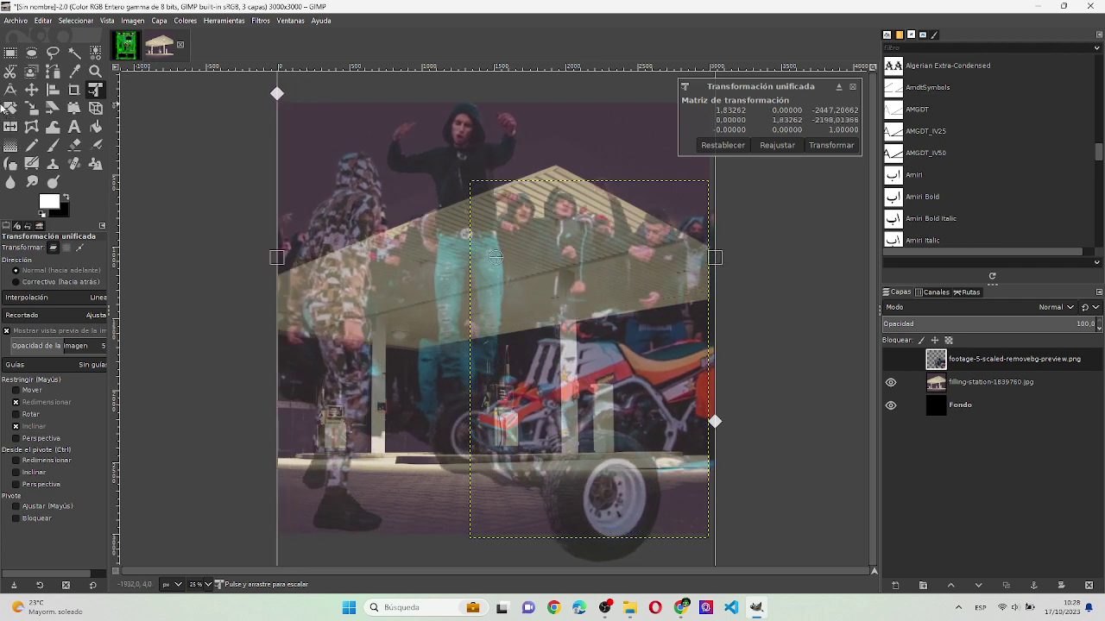
{"action": "key", "text": "Return"}
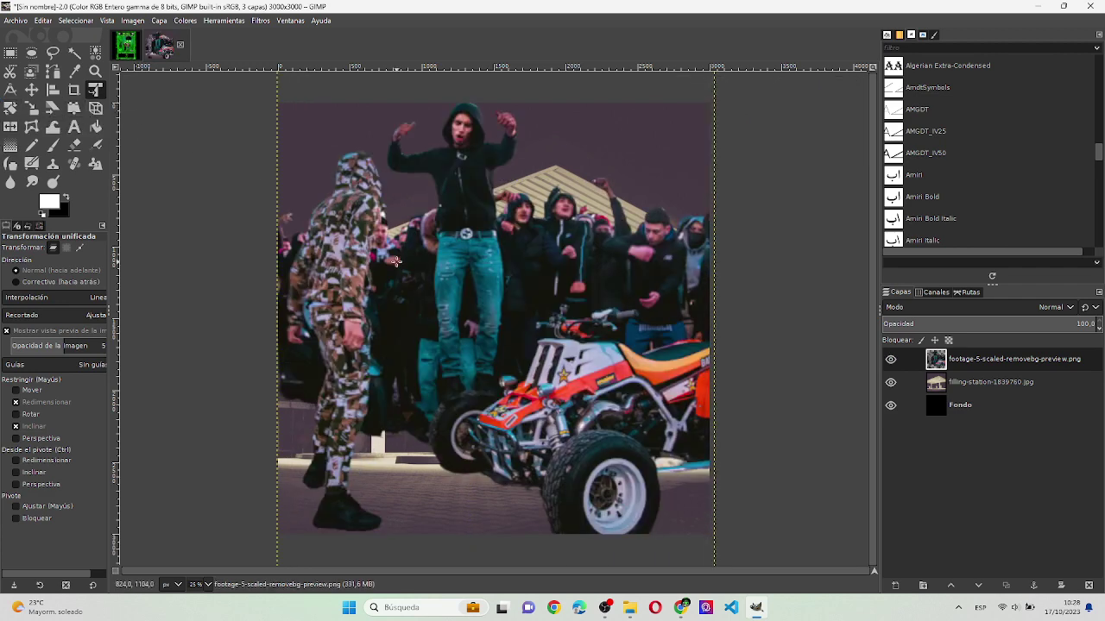
{"action": "mouse_move", "coordinate": [395, 261]}
{"action": "left_mouse_down"}
{"action": "mouse_move", "coordinate": [380, 373]}
{"action": "mouse_move", "coordinate": [390, 376]}
{"action": "left_mouse_up"}
{"action": "key", "text": "Return"}
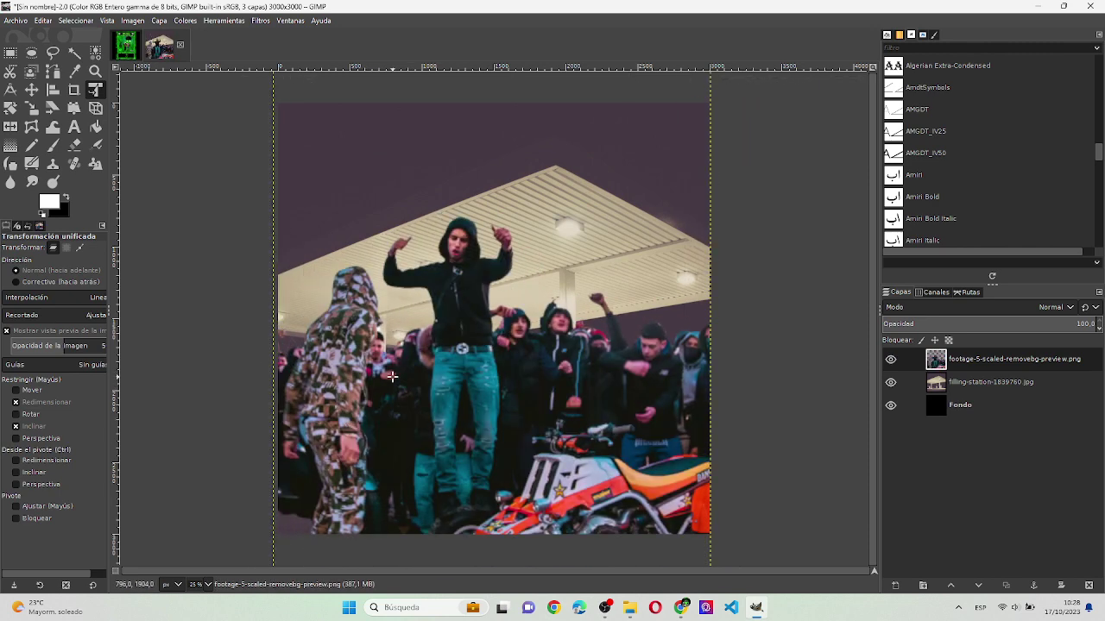
- Delete the crowd-and-quad-bike layer from the Layers panel
{"action": "right_click", "coordinate": [981, 368]}
{"action": "key", "text": "Escape"}
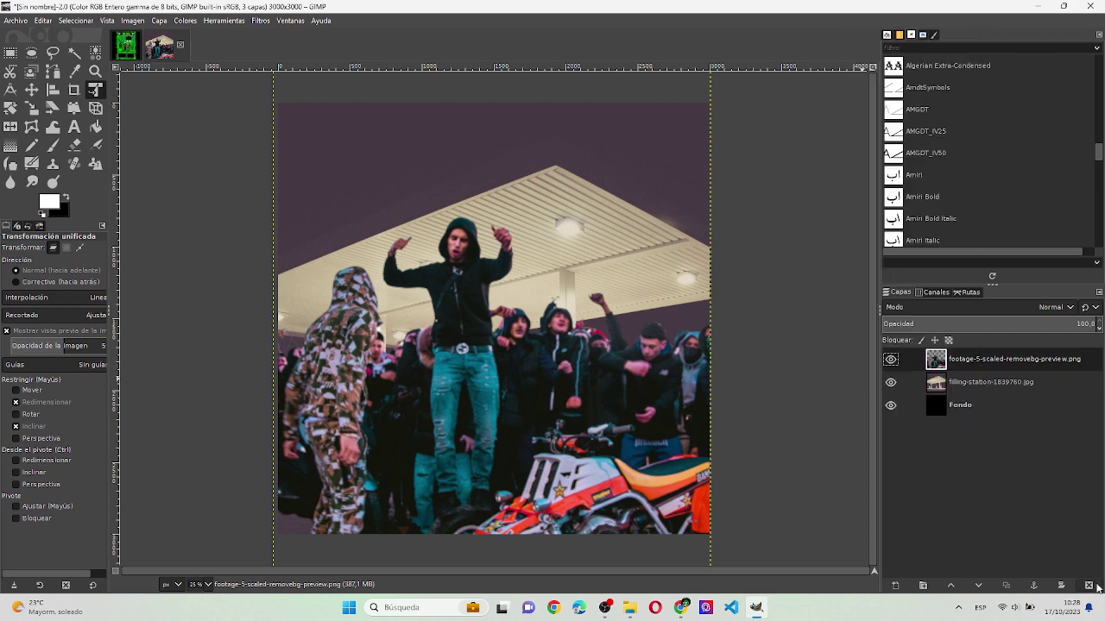
{"action": "left_click", "coordinate": [1094, 585]}
{"action": "key", "text": "alt+Tab"}
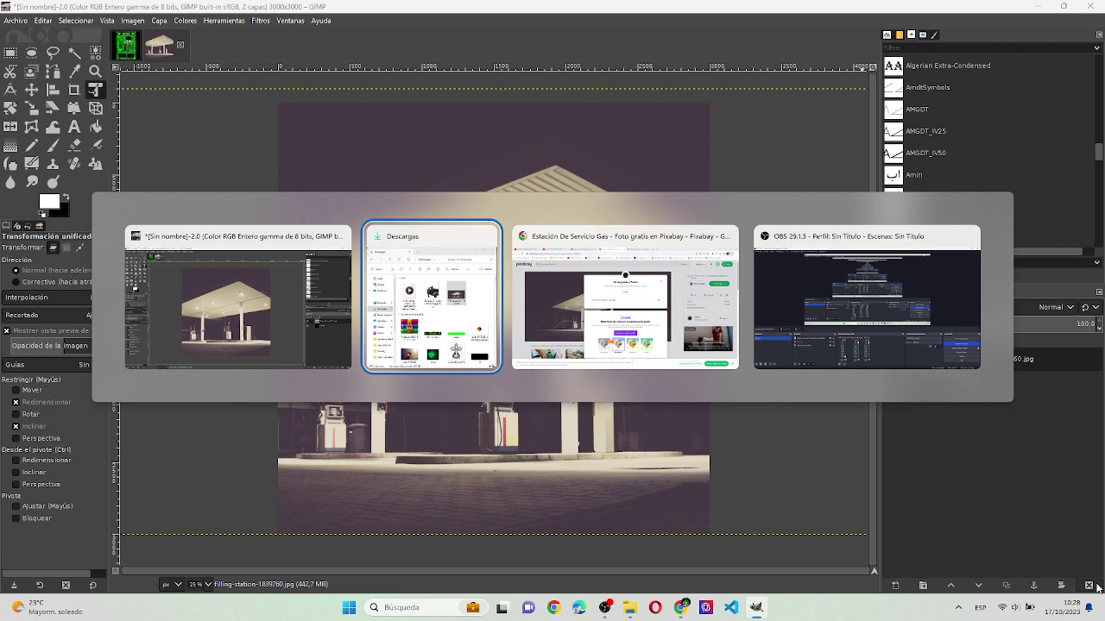
- In a new browser tab, search Google for 'skinny flex'
{"action": "key", "text": "Tab"}
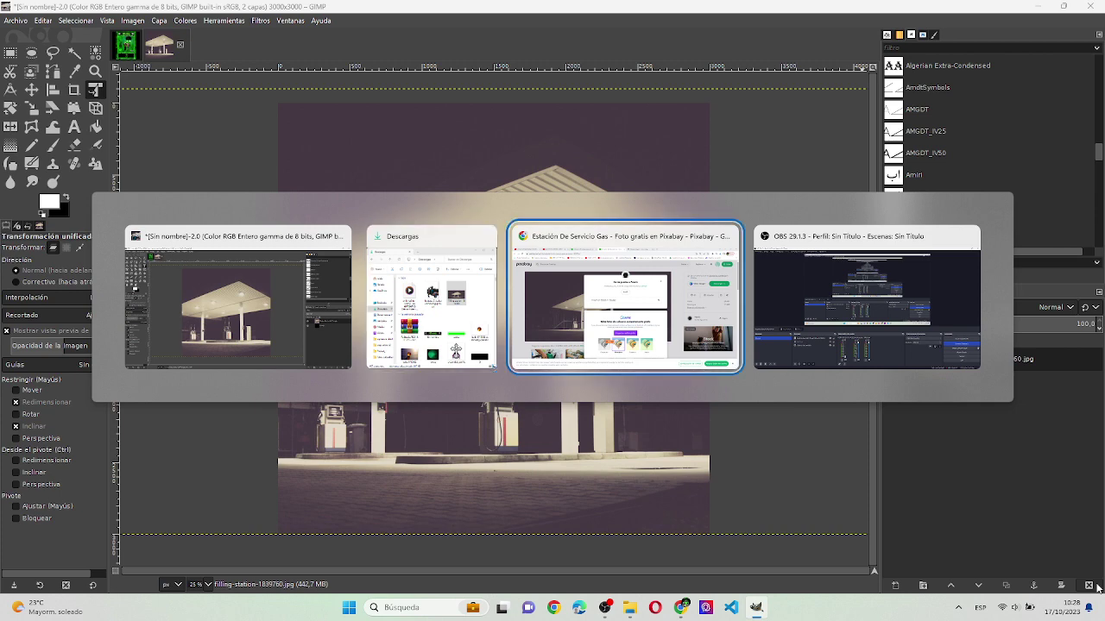
{"action": "key", "text": "ctrl+t"}
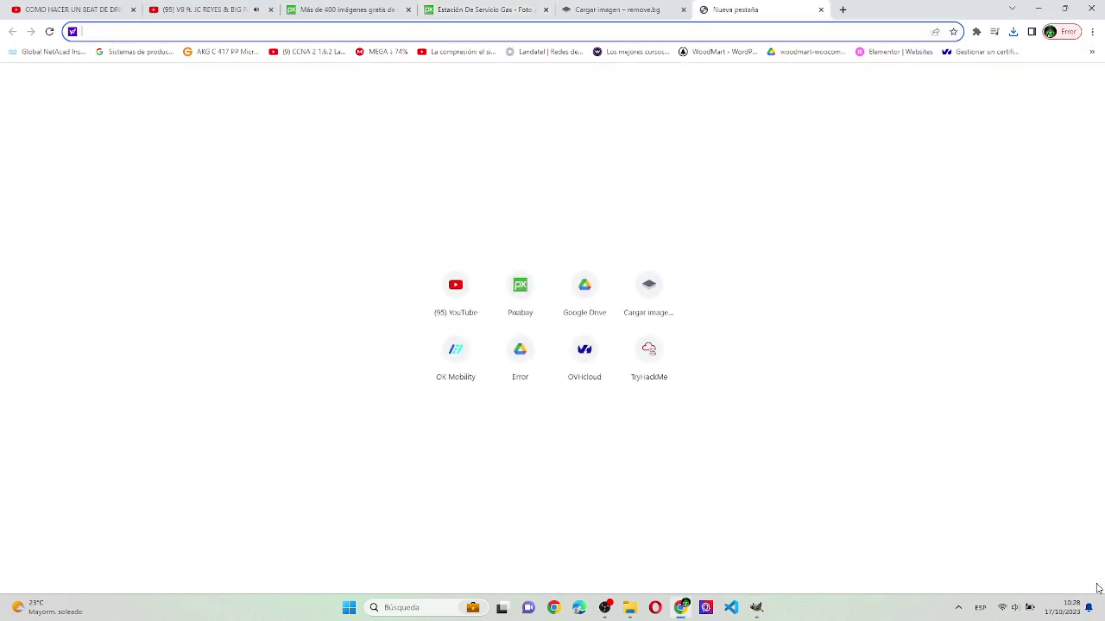
{"action": "type", "text": "google.com"}
{"action": "key", "text": "Return"}
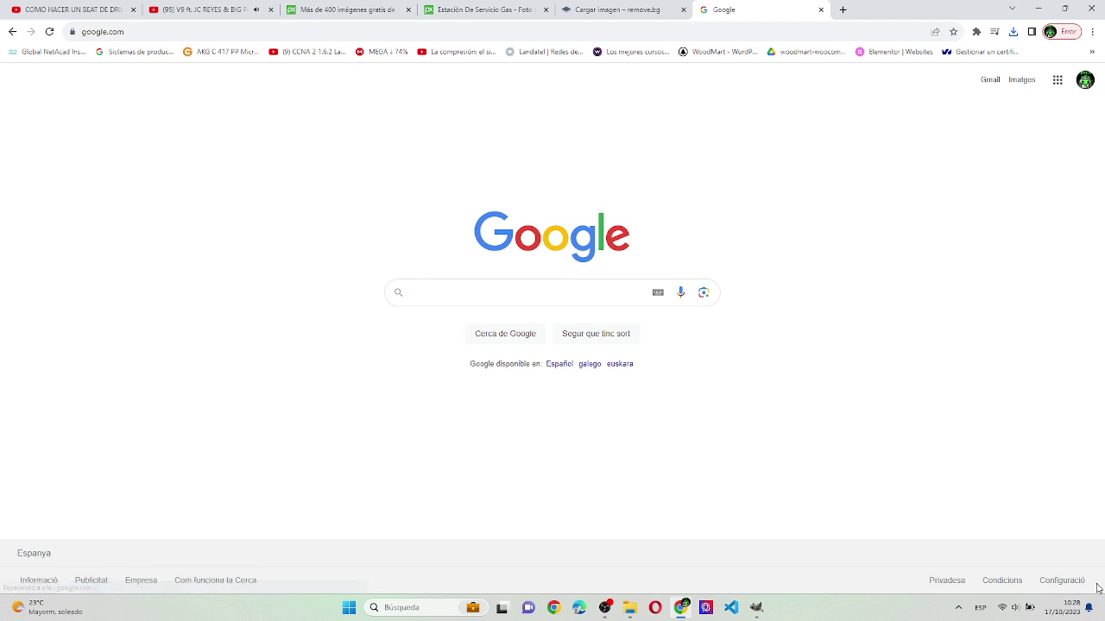
{"action": "type", "text": "skinny flex"}
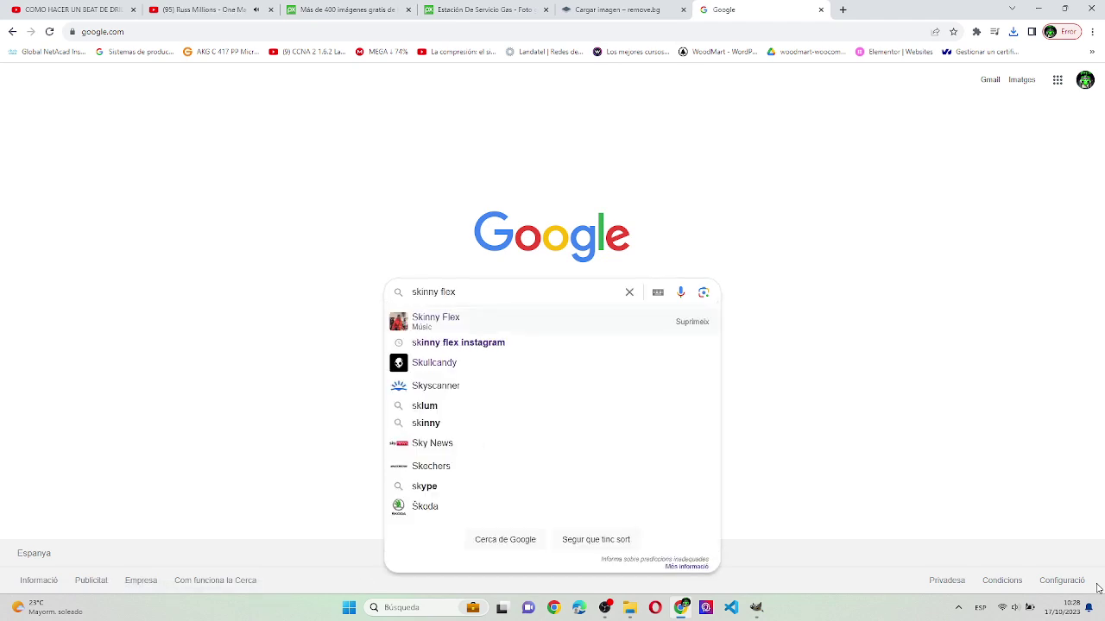
{"action": "key", "text": "Return"}
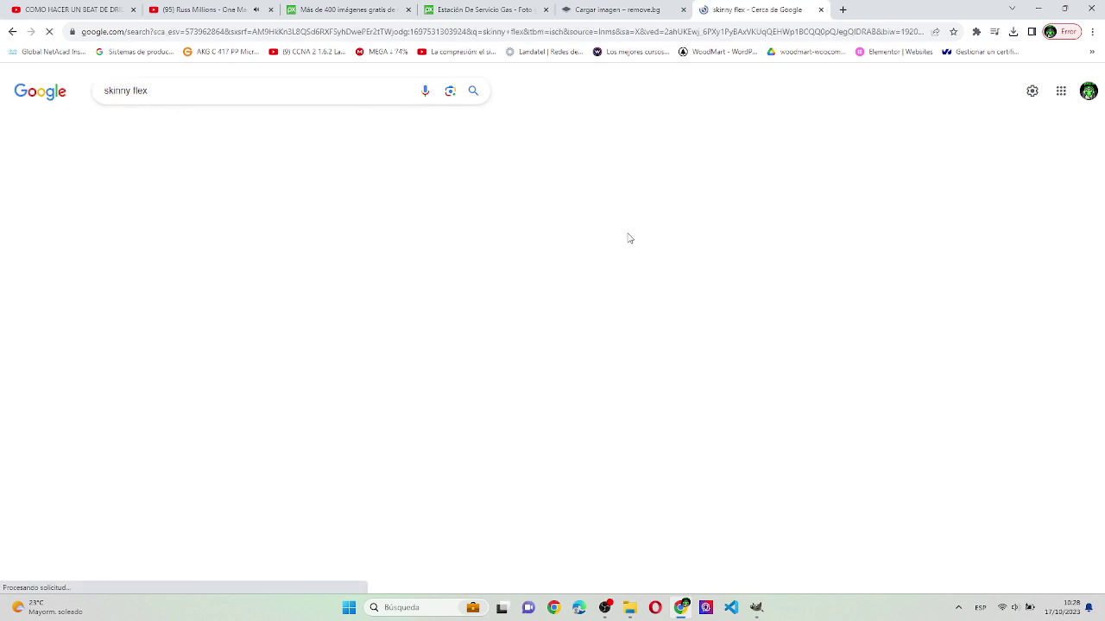
- Find the SHOTTA night crowd thumbnail in the image results and drop it onto remove.bg
{"action": "scroll", "coordinate": [729, 311], "scroll_direction": "down", "scroll_amount": 3}
{"action": "scroll", "coordinate": [729, 311], "scroll_direction": "down", "scroll_amount": 2}
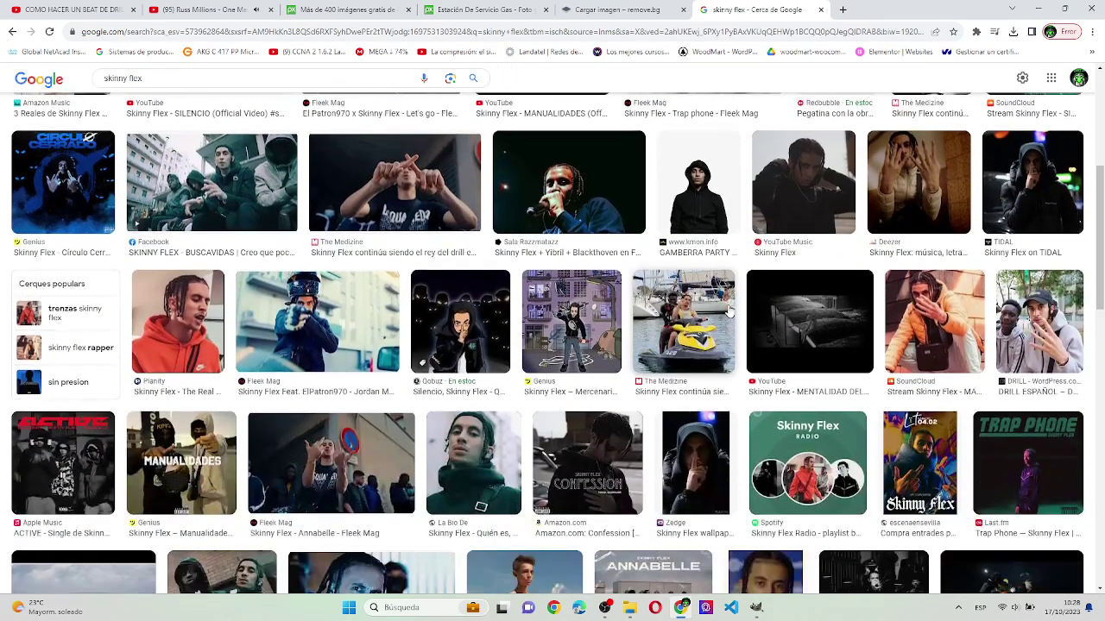
{"action": "scroll", "coordinate": [729, 311], "scroll_direction": "down", "scroll_amount": 2}
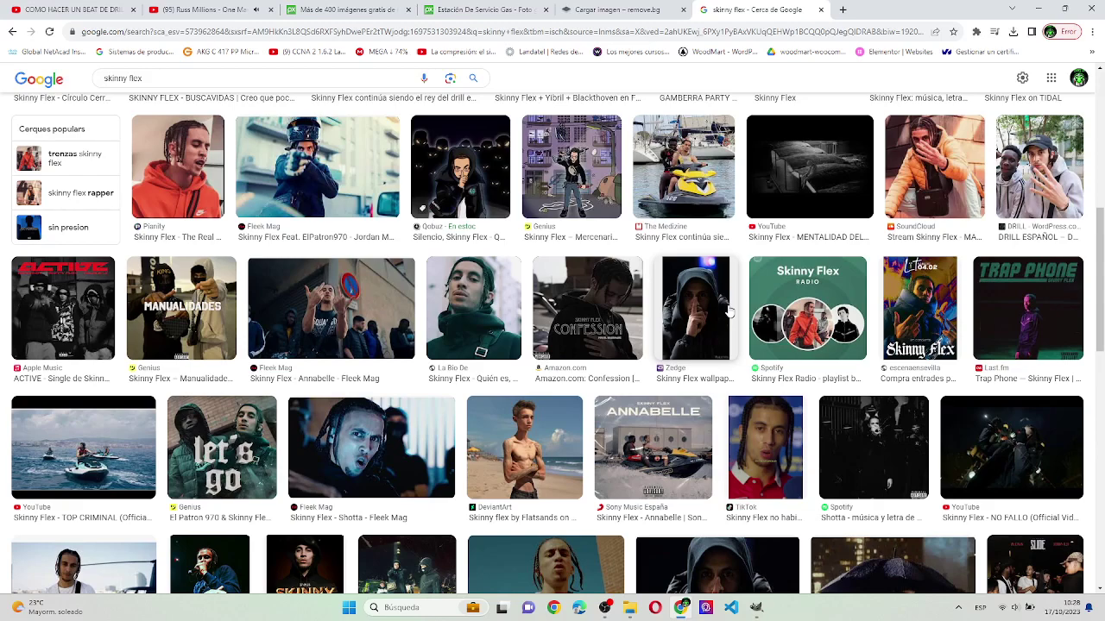
{"action": "scroll", "coordinate": [729, 312], "scroll_direction": "up", "scroll_amount": 1}
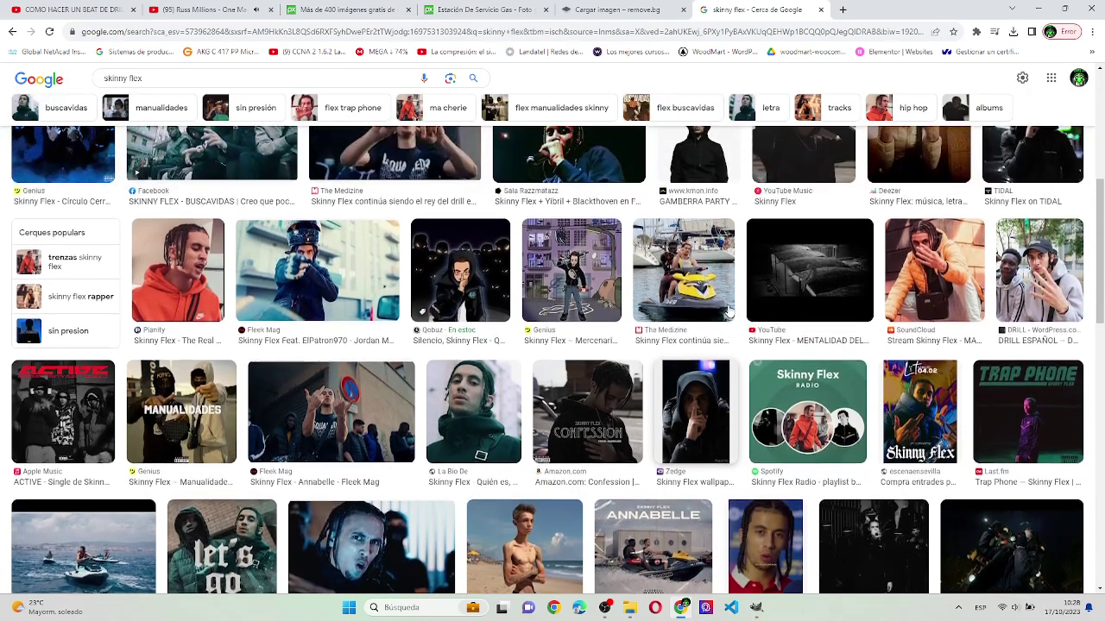
{"action": "scroll", "coordinate": [729, 313], "scroll_direction": "up", "scroll_amount": 1}
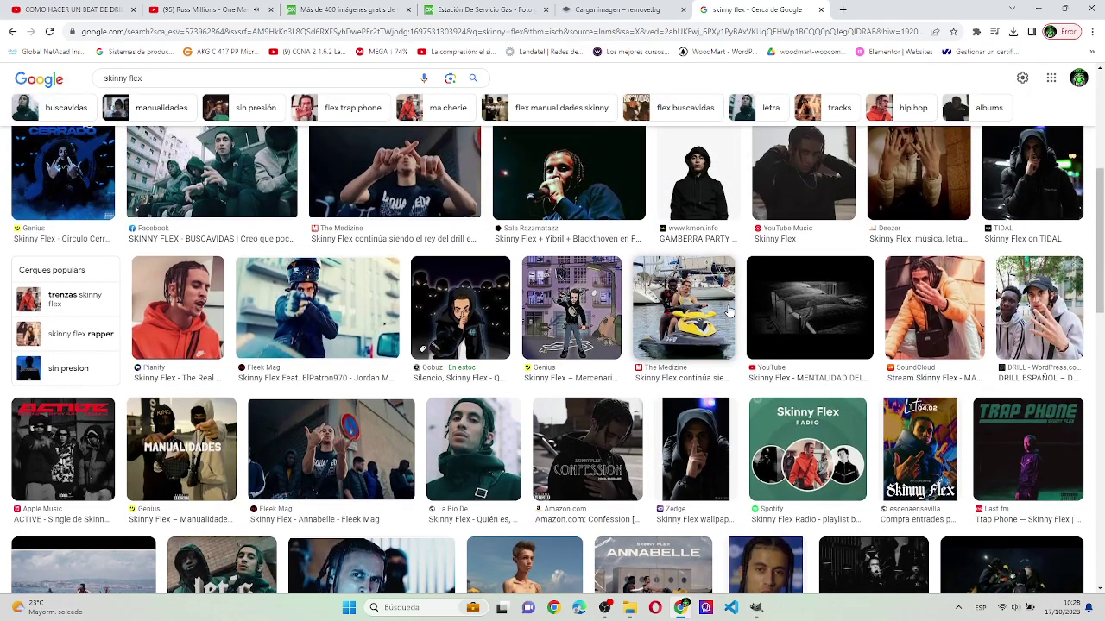
{"action": "scroll", "coordinate": [729, 310], "scroll_direction": "down", "scroll_amount": 4}
{"action": "scroll", "coordinate": [729, 311], "scroll_direction": "down", "scroll_amount": 1}
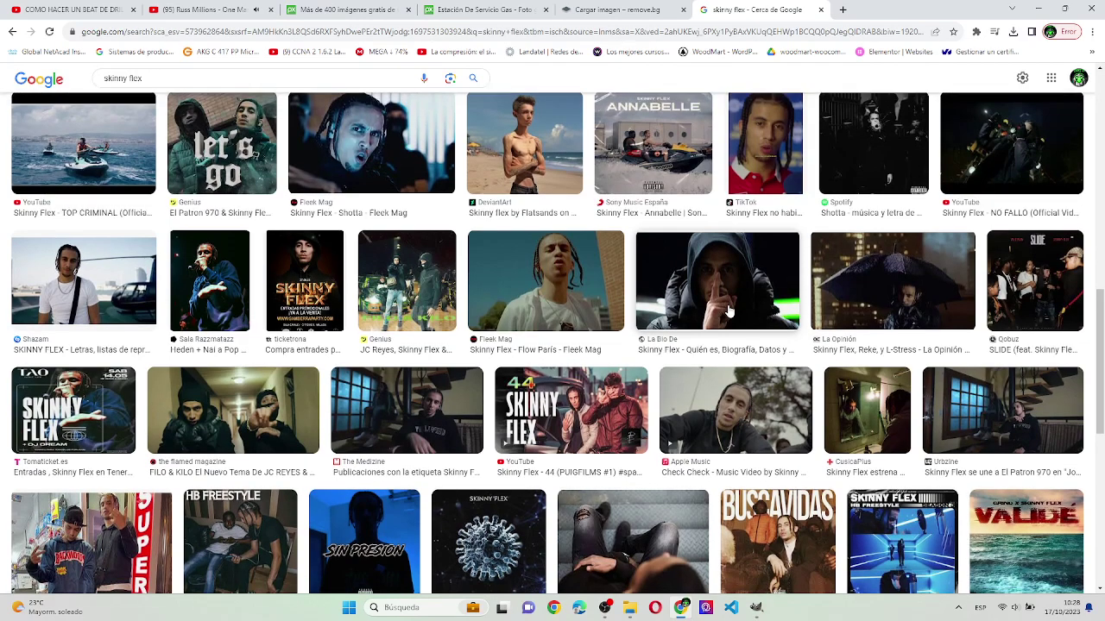
{"action": "scroll", "coordinate": [729, 311], "scroll_direction": "down", "scroll_amount": 2}
{"action": "scroll", "coordinate": [729, 310], "scroll_direction": "down", "scroll_amount": 1}
{"action": "scroll", "coordinate": [730, 311], "scroll_direction": "down", "scroll_amount": 1}
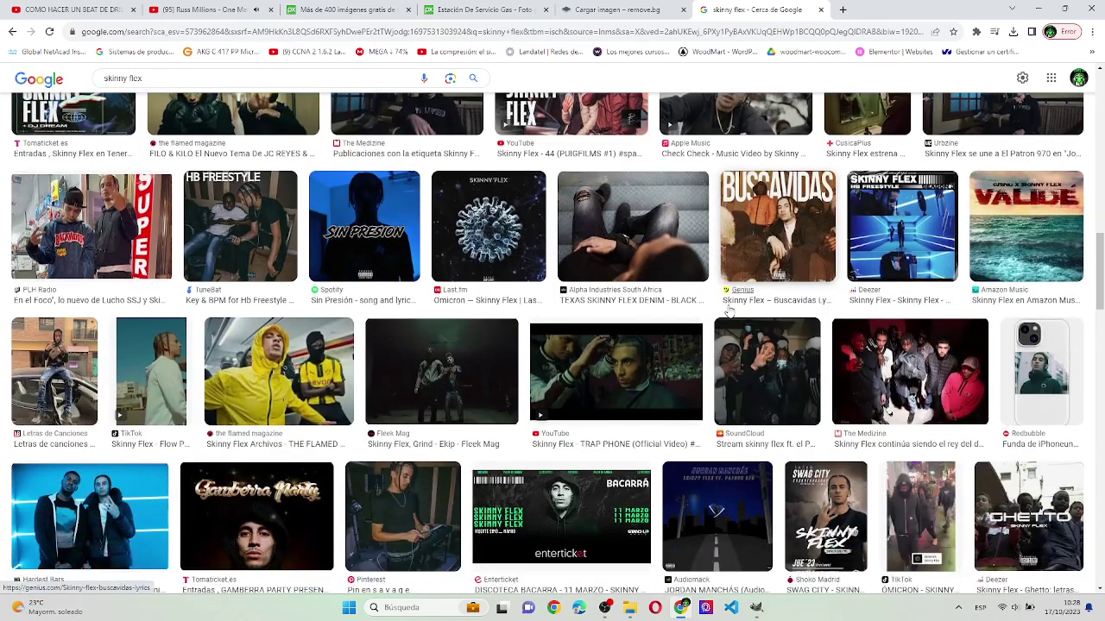
{"action": "scroll", "coordinate": [729, 311], "scroll_direction": "down", "scroll_amount": 1}
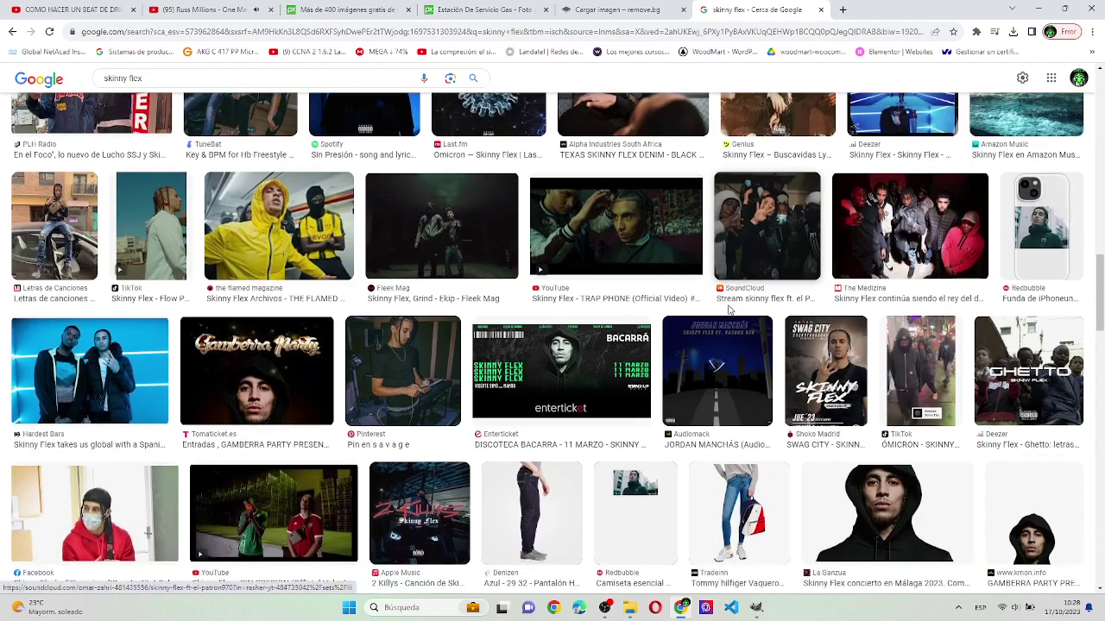
{"action": "scroll", "coordinate": [729, 311], "scroll_direction": "down", "scroll_amount": 1}
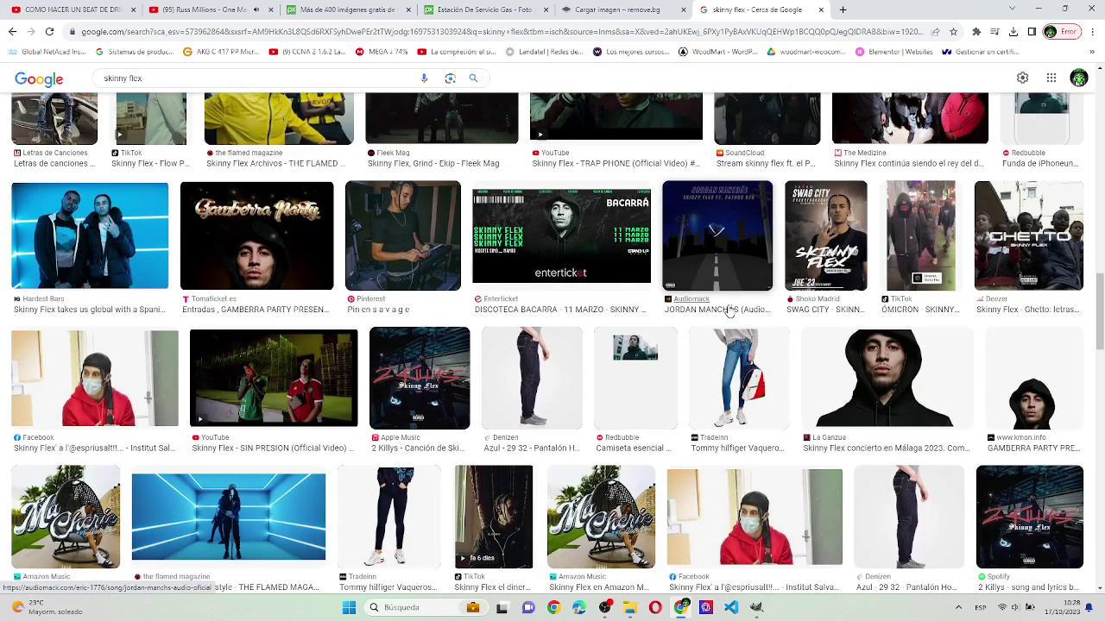
{"action": "scroll", "coordinate": [730, 311], "scroll_direction": "down", "scroll_amount": 1}
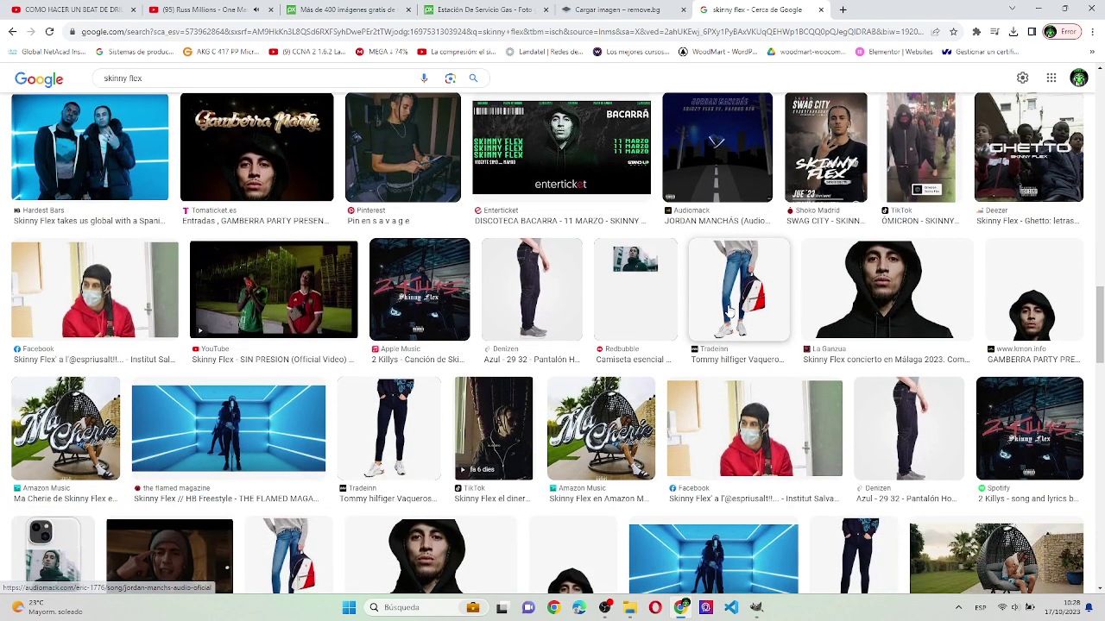
{"action": "scroll", "coordinate": [730, 311], "scroll_direction": "down", "scroll_amount": 1}
{"action": "scroll", "coordinate": [729, 311], "scroll_direction": "down", "scroll_amount": 1}
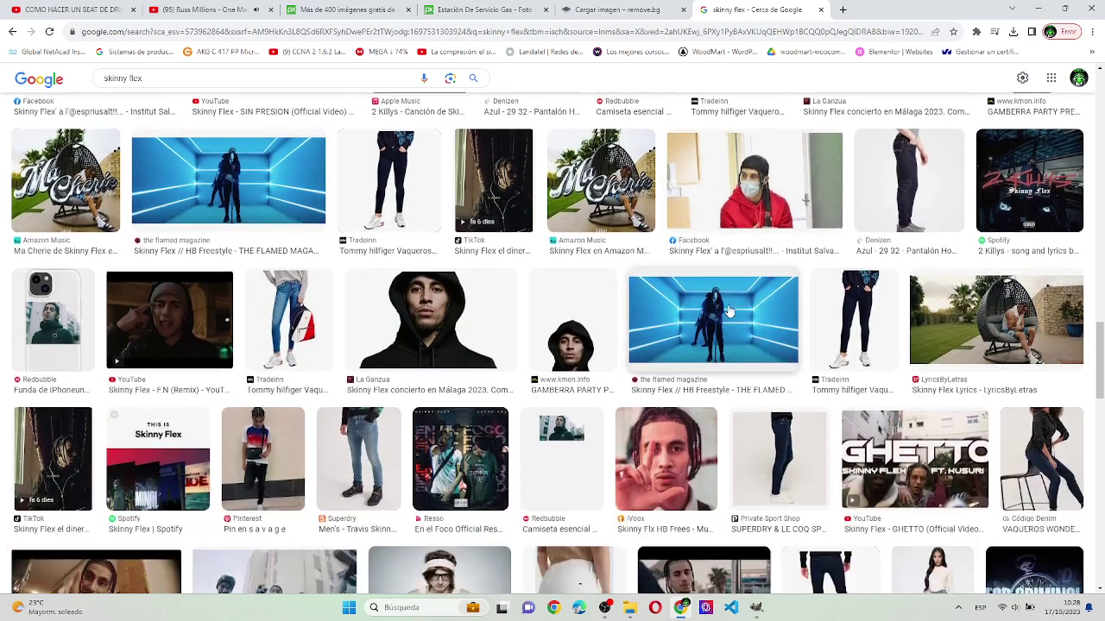
{"action": "scroll", "coordinate": [730, 311], "scroll_direction": "down", "scroll_amount": 1}
{"action": "scroll", "coordinate": [729, 311], "scroll_direction": "down", "scroll_amount": 1}
{"action": "scroll", "coordinate": [729, 311], "scroll_direction": "down", "scroll_amount": 3}
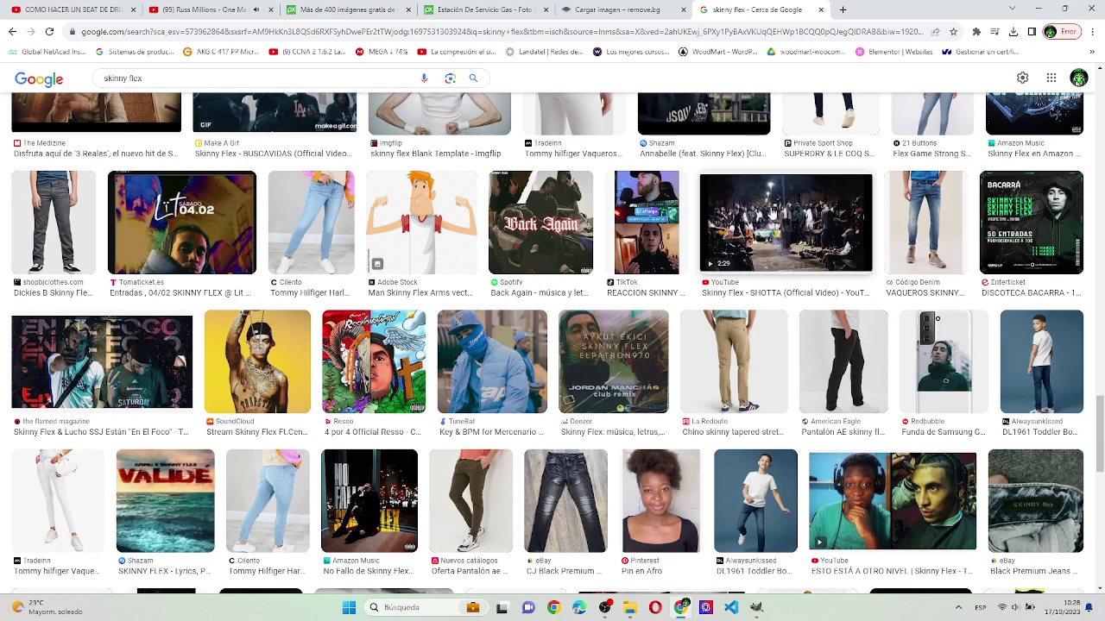
{"action": "mouse_move", "coordinate": [773, 212]}
{"action": "left_mouse_down"}
{"action": "mouse_move", "coordinate": [618, 22]}
{"action": "mouse_move", "coordinate": [607, 215]}
{"action": "left_mouse_up"}
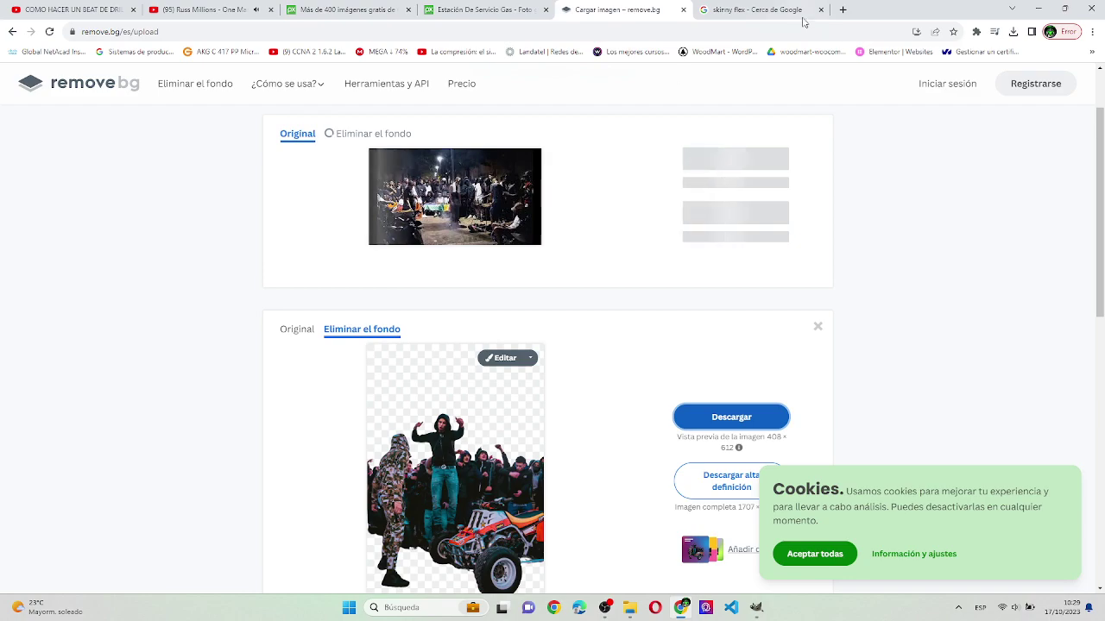
- Return to the skinny flex image results and scroll down, then back up, through them
{"action": "left_click", "coordinate": [782, 12]}
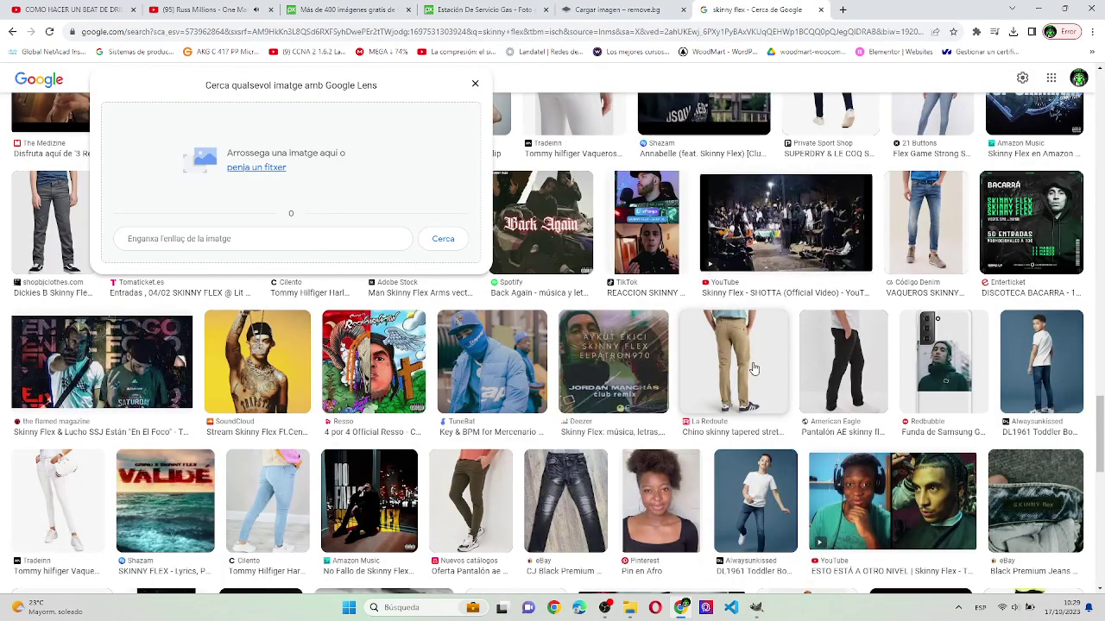
{"action": "scroll", "coordinate": [753, 369], "scroll_direction": "down", "scroll_amount": 2}
{"action": "scroll", "coordinate": [753, 369], "scroll_direction": "down", "scroll_amount": 2}
{"action": "scroll", "coordinate": [752, 369], "scroll_direction": "down", "scroll_amount": 2}
{"action": "scroll", "coordinate": [752, 370], "scroll_direction": "down", "scroll_amount": 2}
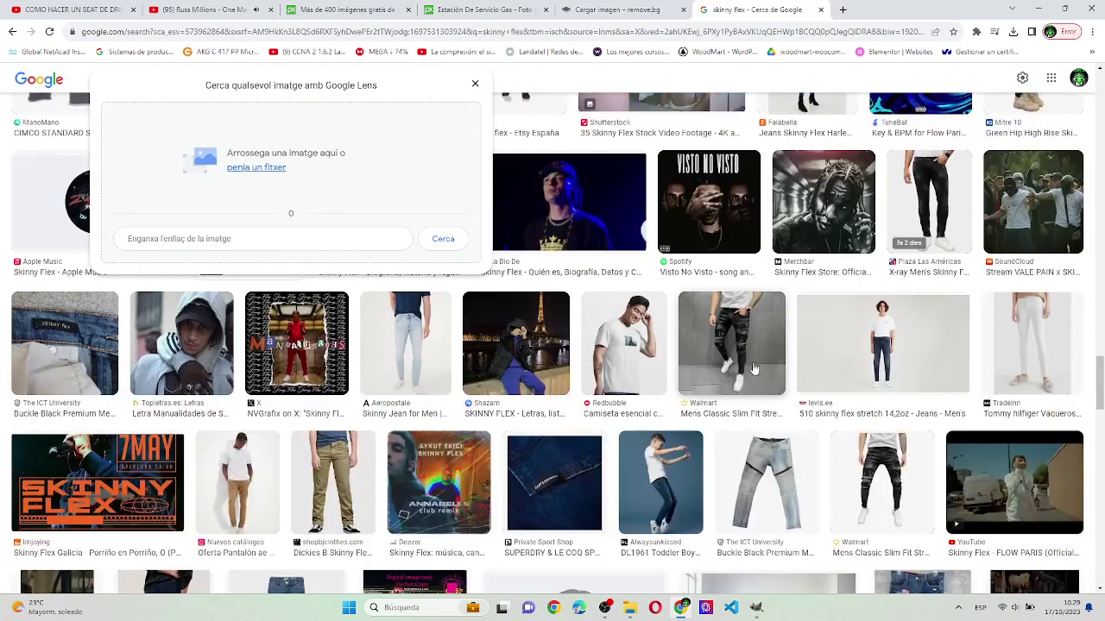
{"action": "scroll", "coordinate": [753, 369], "scroll_direction": "down", "scroll_amount": 2}
{"action": "scroll", "coordinate": [753, 369], "scroll_direction": "down", "scroll_amount": 1}
{"action": "scroll", "coordinate": [753, 369], "scroll_direction": "down", "scroll_amount": 2}
{"action": "scroll", "coordinate": [753, 370], "scroll_direction": "down", "scroll_amount": 2}
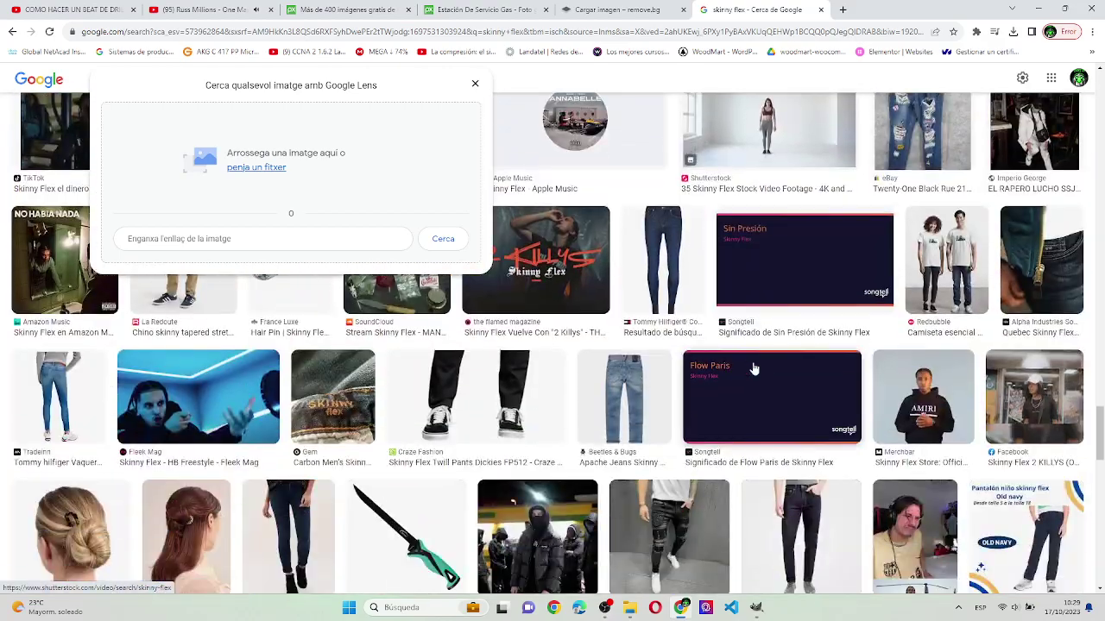
{"action": "scroll", "coordinate": [753, 369], "scroll_direction": "down", "scroll_amount": 1}
{"action": "scroll", "coordinate": [752, 370], "scroll_direction": "down", "scroll_amount": 1}
{"action": "scroll", "coordinate": [753, 369], "scroll_direction": "down", "scroll_amount": 2}
{"action": "scroll", "coordinate": [752, 369], "scroll_direction": "down", "scroll_amount": 2}
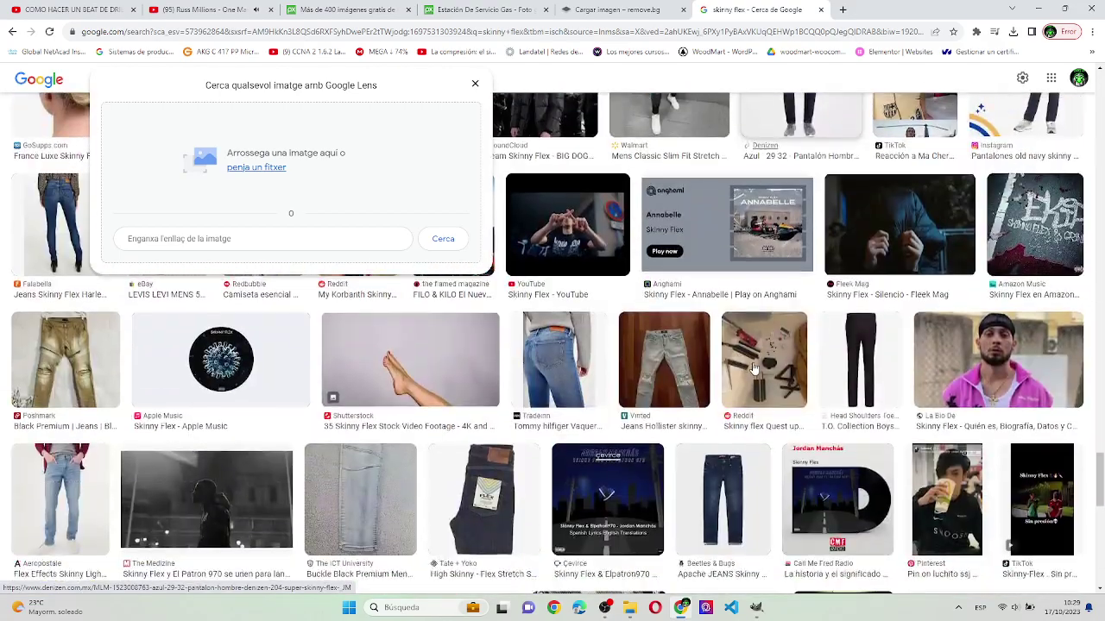
{"action": "scroll", "coordinate": [752, 370], "scroll_direction": "down", "scroll_amount": 2}
{"action": "scroll", "coordinate": [753, 370], "scroll_direction": "down", "scroll_amount": 1}
{"action": "scroll", "coordinate": [752, 370], "scroll_direction": "down", "scroll_amount": 2}
{"action": "scroll", "coordinate": [752, 369], "scroll_direction": "down", "scroll_amount": 1}
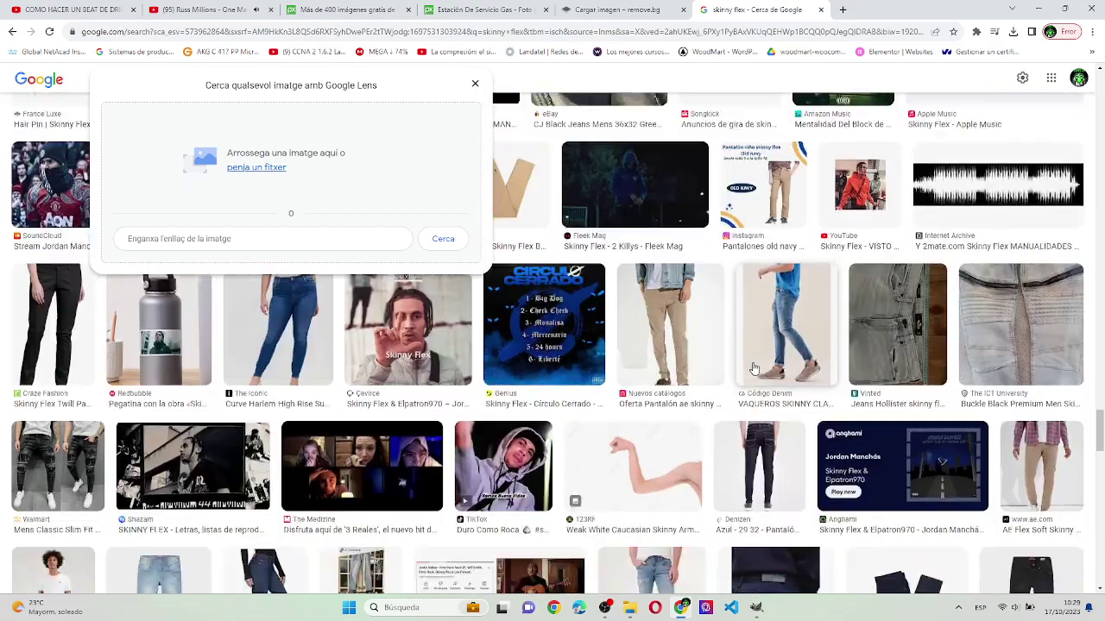
{"action": "scroll", "coordinate": [752, 369], "scroll_direction": "down", "scroll_amount": 1}
{"action": "scroll", "coordinate": [753, 369], "scroll_direction": "down", "scroll_amount": 4}
{"action": "scroll", "coordinate": [753, 370], "scroll_direction": "down", "scroll_amount": 2}
{"action": "scroll", "coordinate": [753, 370], "scroll_direction": "up", "scroll_amount": 10}
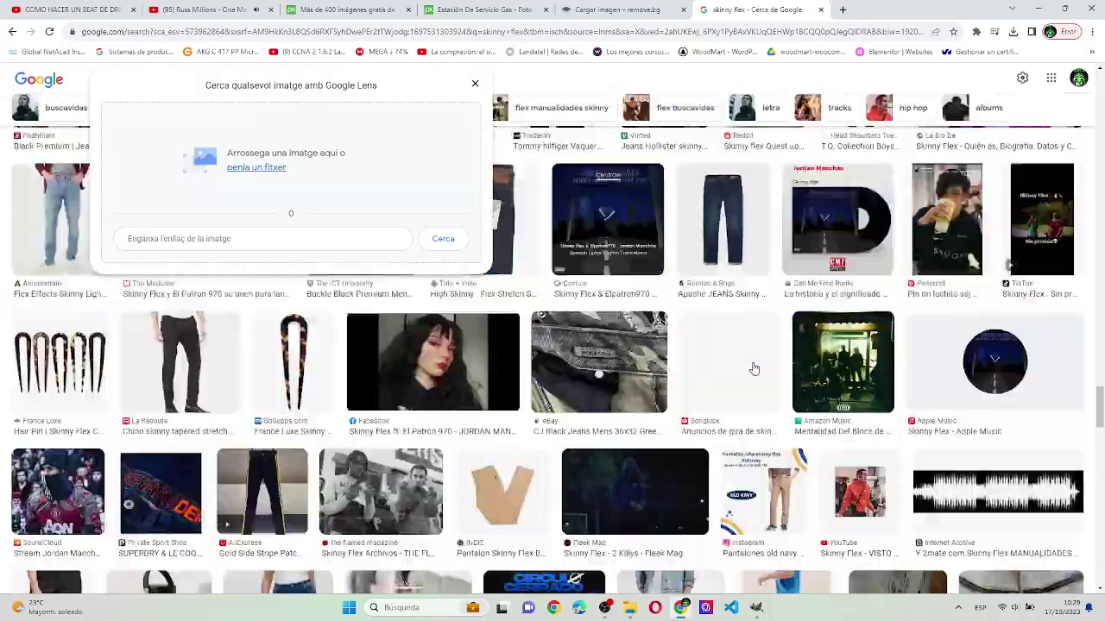
{"action": "scroll", "coordinate": [753, 370], "scroll_direction": "up", "scroll_amount": 3}
{"action": "scroll", "coordinate": [753, 369], "scroll_direction": "up", "scroll_amount": 3}
{"action": "scroll", "coordinate": [753, 369], "scroll_direction": "up", "scroll_amount": 3}
{"action": "scroll", "coordinate": [753, 369], "scroll_direction": "up", "scroll_amount": 3}
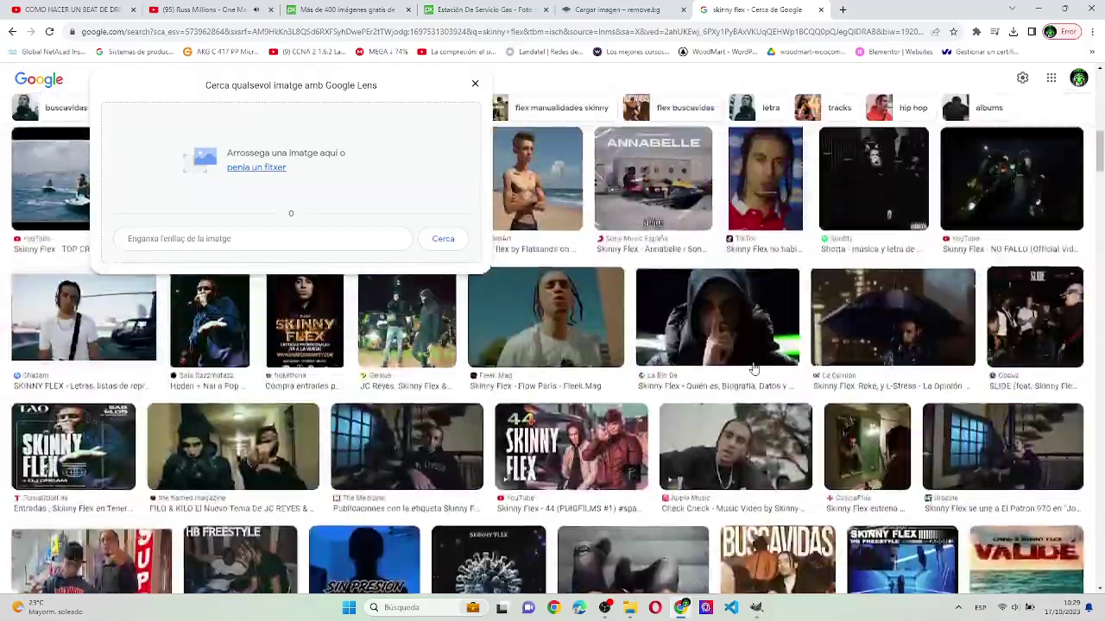
{"action": "scroll", "coordinate": [752, 370], "scroll_direction": "up", "scroll_amount": 1}
{"action": "scroll", "coordinate": [753, 369], "scroll_direction": "up", "scroll_amount": 1}
{"action": "scroll", "coordinate": [752, 369], "scroll_direction": "up", "scroll_amount": 1}
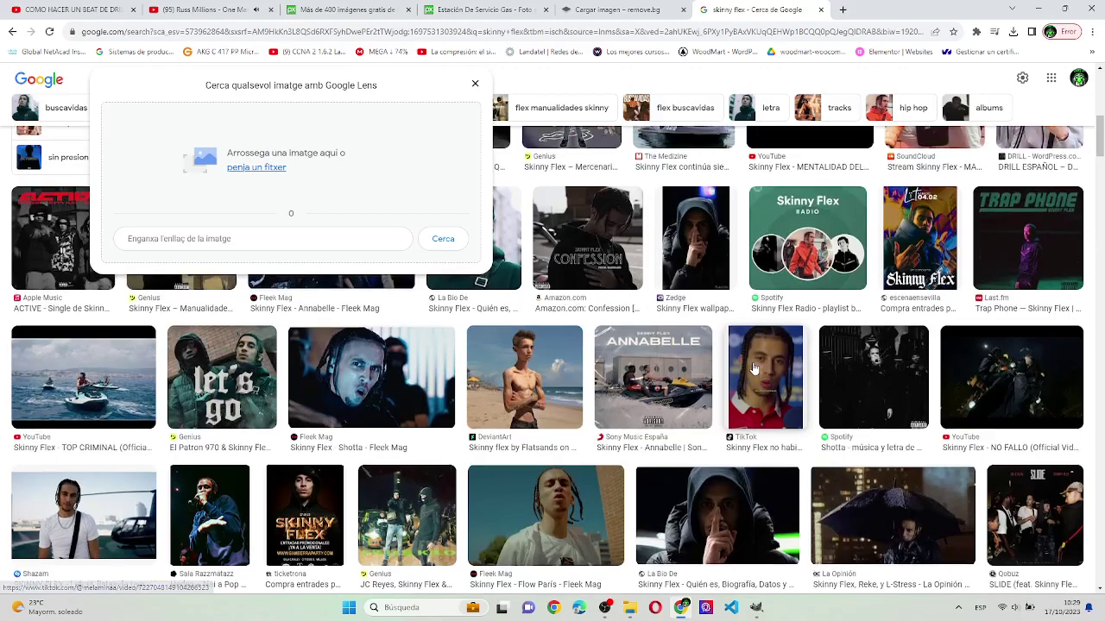
{"action": "scroll", "coordinate": [753, 370], "scroll_direction": "up", "scroll_amount": 1}
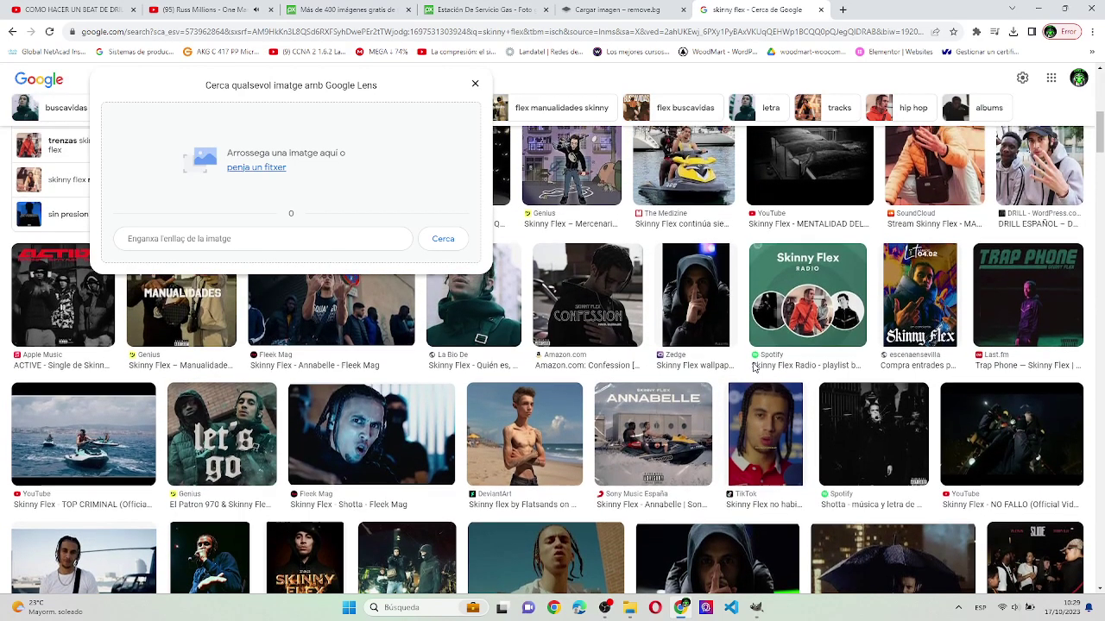
{"action": "scroll", "coordinate": [752, 370], "scroll_direction": "up", "scroll_amount": 1}
{"action": "scroll", "coordinate": [752, 370], "scroll_direction": "up", "scroll_amount": 1}
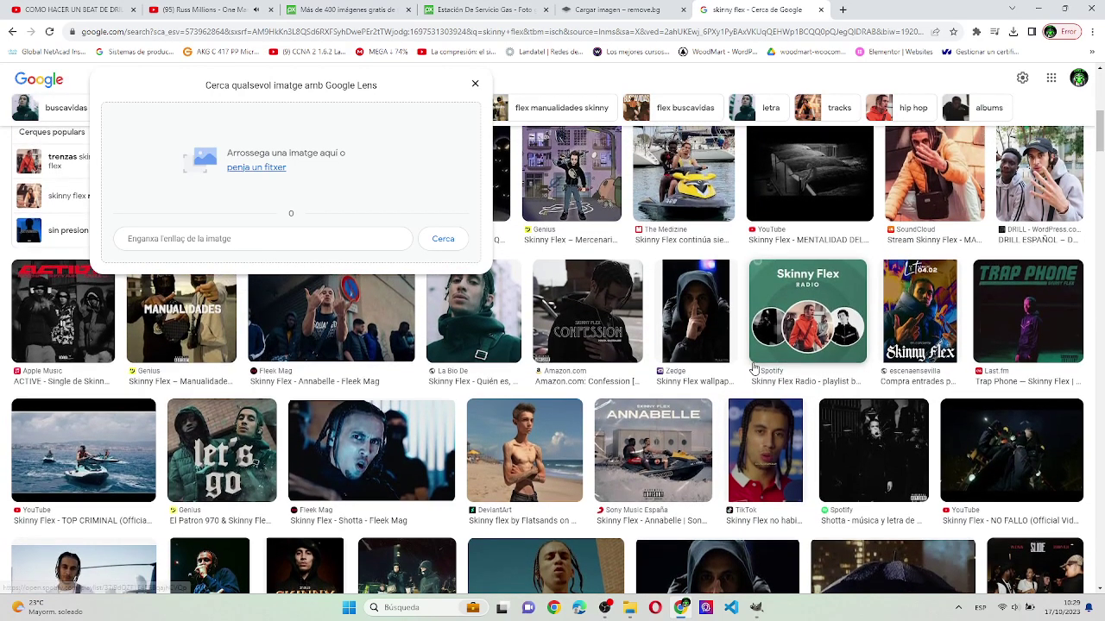
{"action": "scroll", "coordinate": [753, 370], "scroll_direction": "up", "scroll_amount": 3}
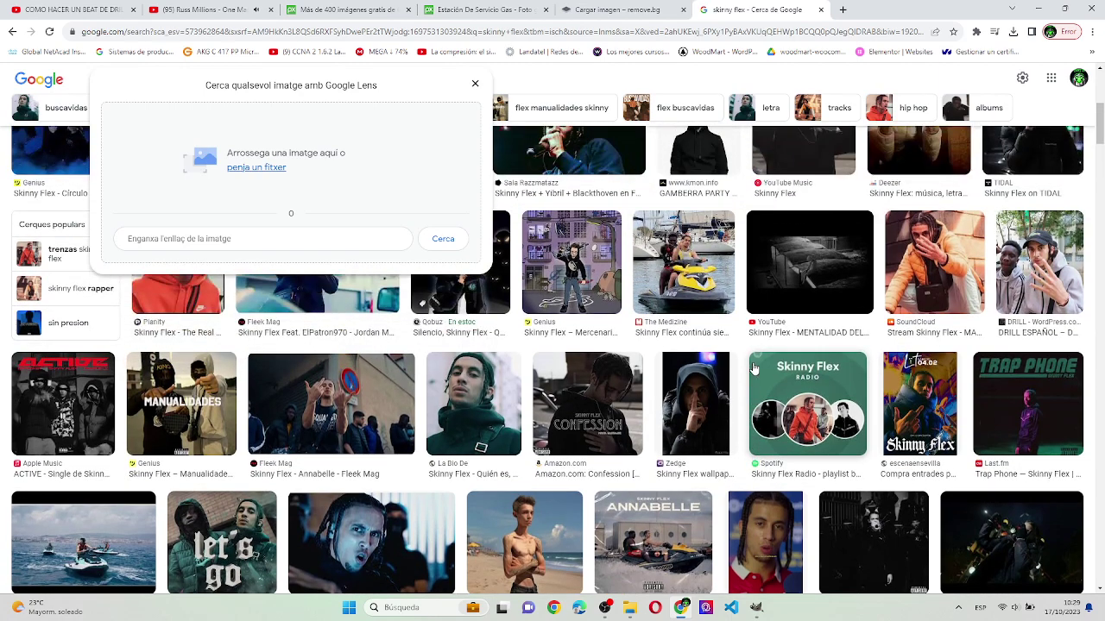
{"action": "scroll", "coordinate": [753, 370], "scroll_direction": "up", "scroll_amount": 4}
{"action": "scroll", "coordinate": [753, 369], "scroll_direction": "up", "scroll_amount": 1}
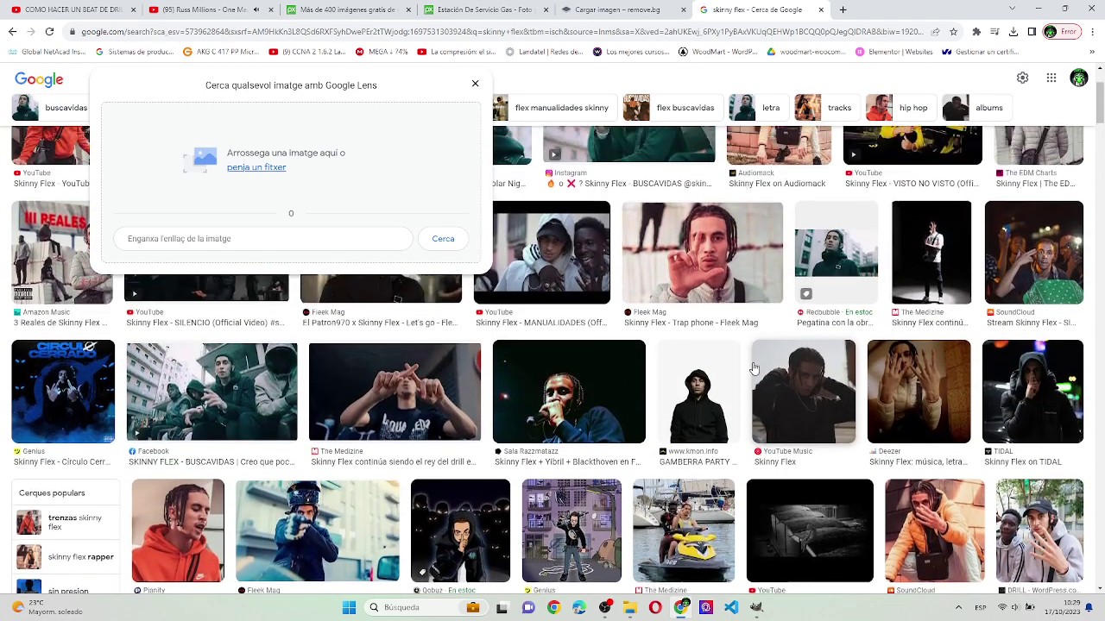
{"action": "scroll", "coordinate": [753, 369], "scroll_direction": "up", "scroll_amount": 2}
{"action": "scroll", "coordinate": [752, 370], "scroll_direction": "up", "scroll_amount": 1}
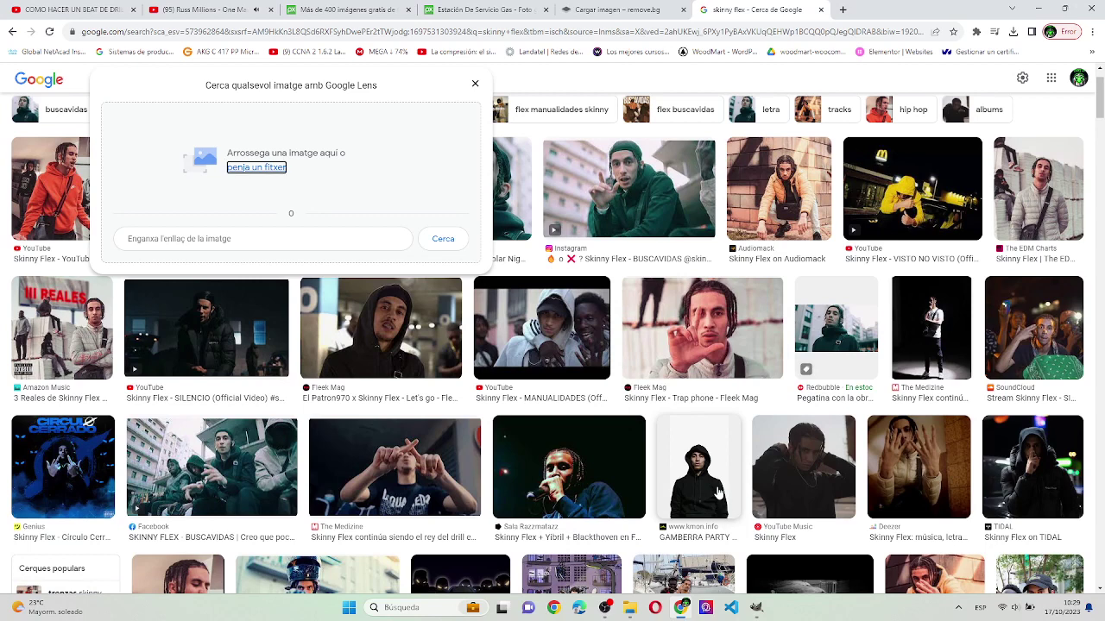
- Preview and close the kmon.info hoodie photo, then preview The Medizine spotlight photo
{"action": "middle_click", "coordinate": [718, 492]}
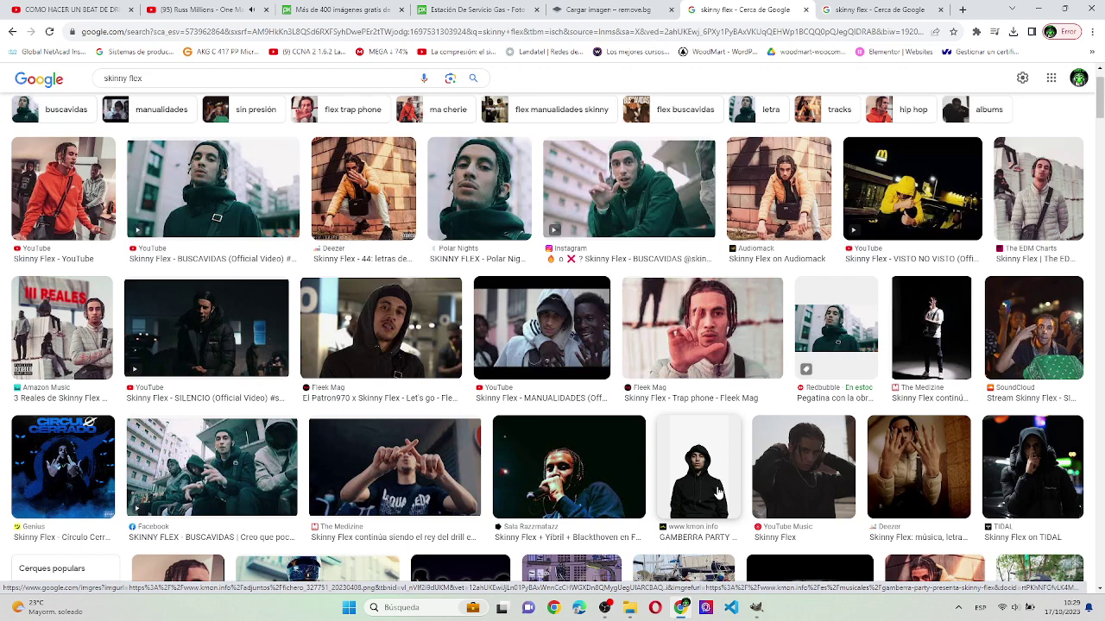
{"action": "left_click", "coordinate": [718, 492]}
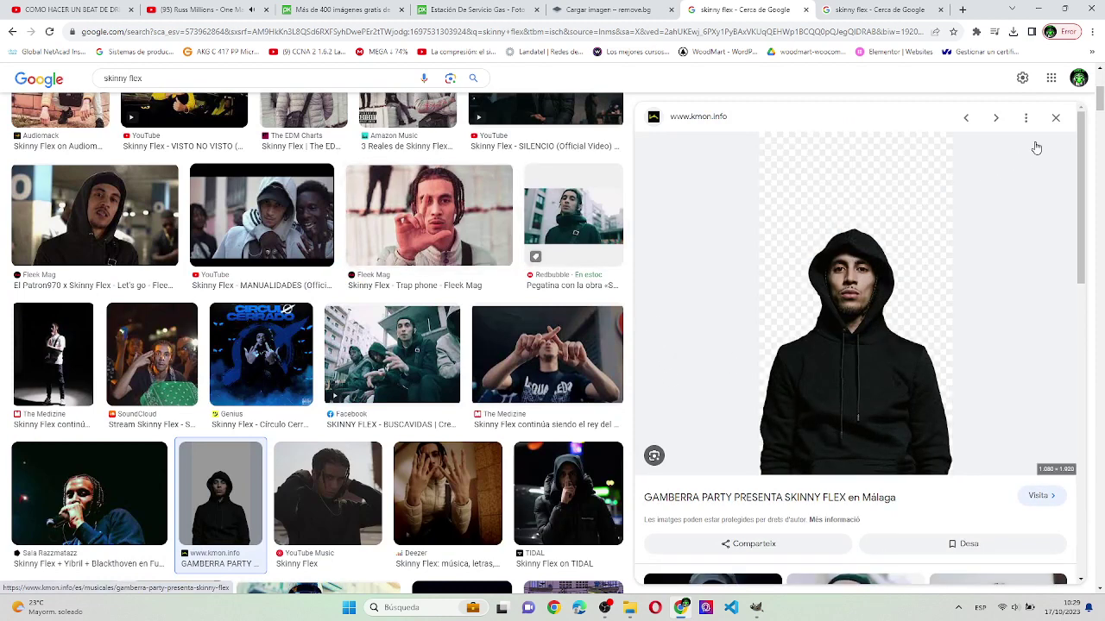
{"action": "left_click", "coordinate": [1055, 118]}
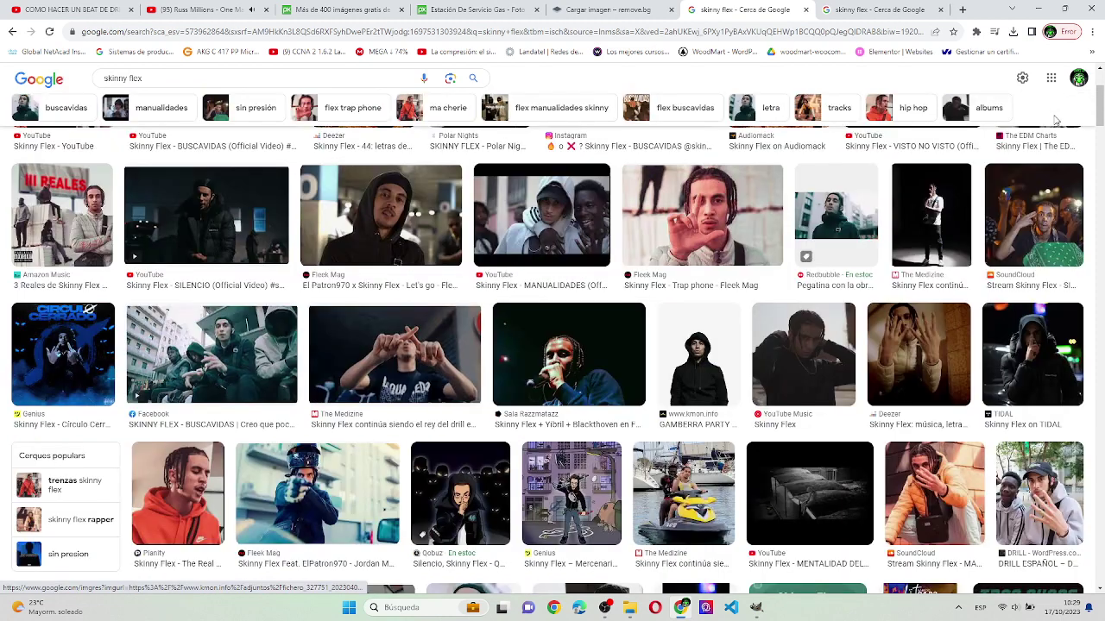
{"action": "left_click", "coordinate": [914, 222]}
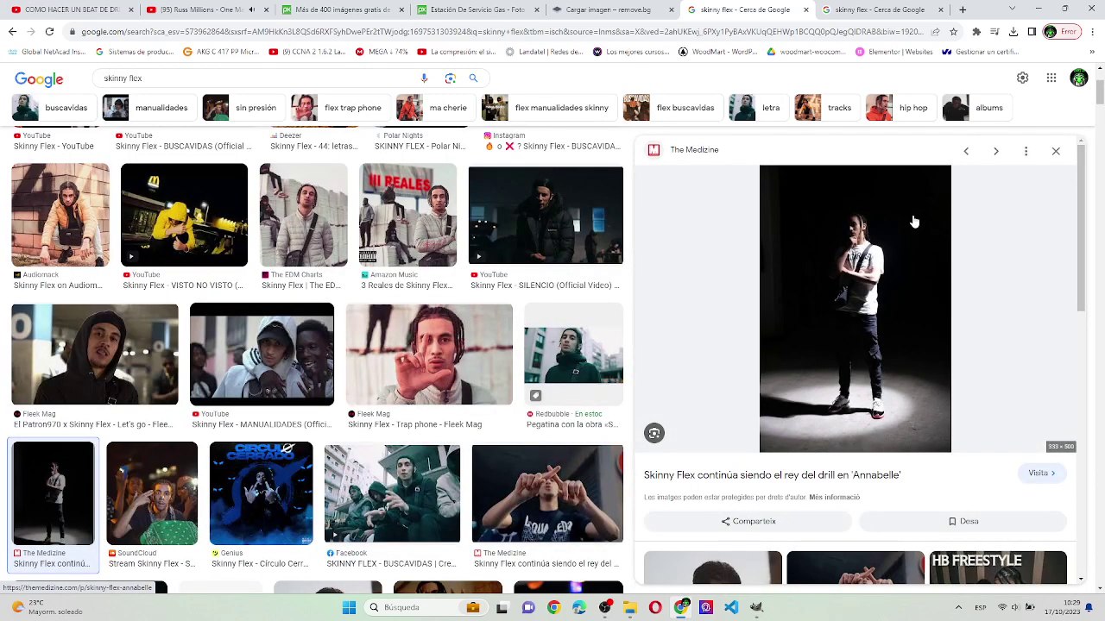
- Remove the spotlight photo's background on remove.bg, download the cutout PNG, and return to GIMP
{"action": "mouse_move", "coordinate": [914, 222]}
{"action": "left_mouse_down"}
{"action": "mouse_move", "coordinate": [615, 52]}
{"action": "mouse_move", "coordinate": [631, 168]}
{"action": "left_mouse_up"}
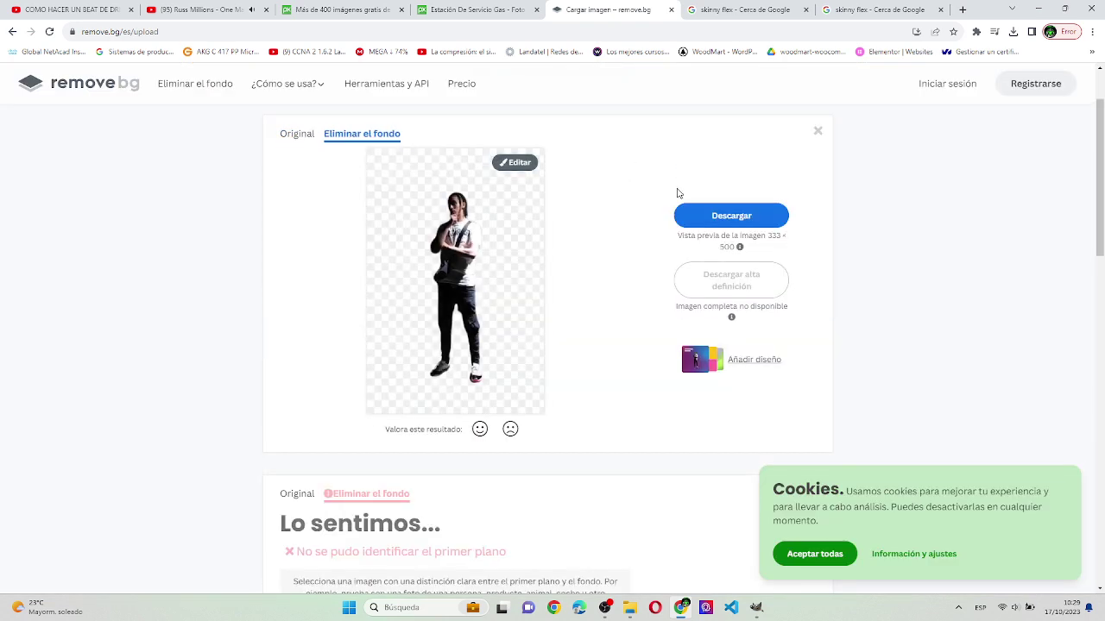
{"action": "left_click", "coordinate": [706, 215]}
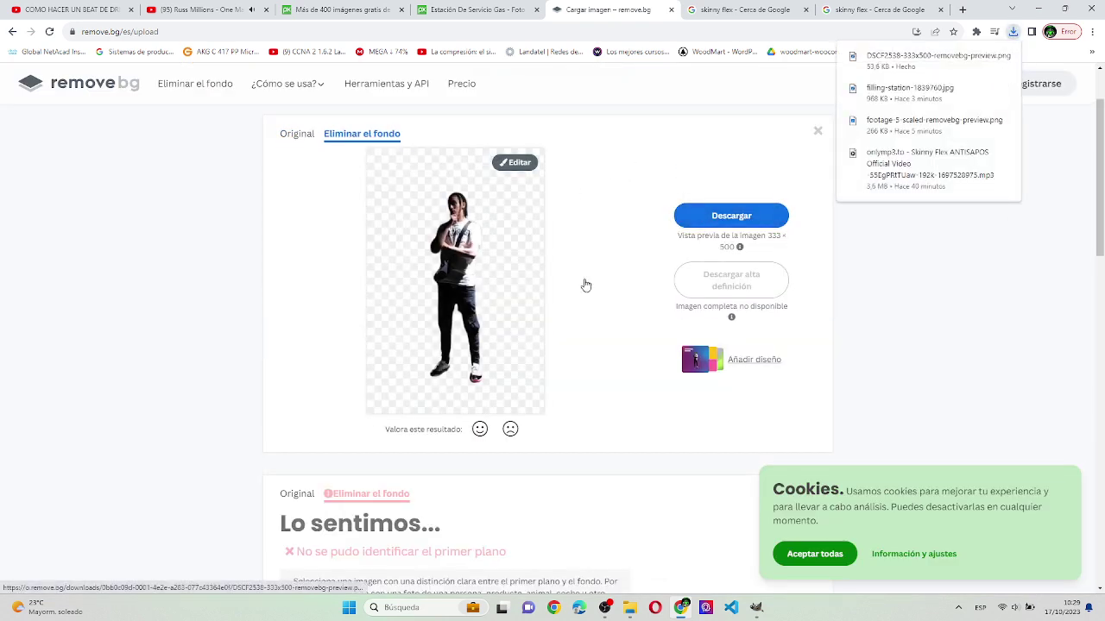
{"action": "left_click", "coordinate": [755, 609]}
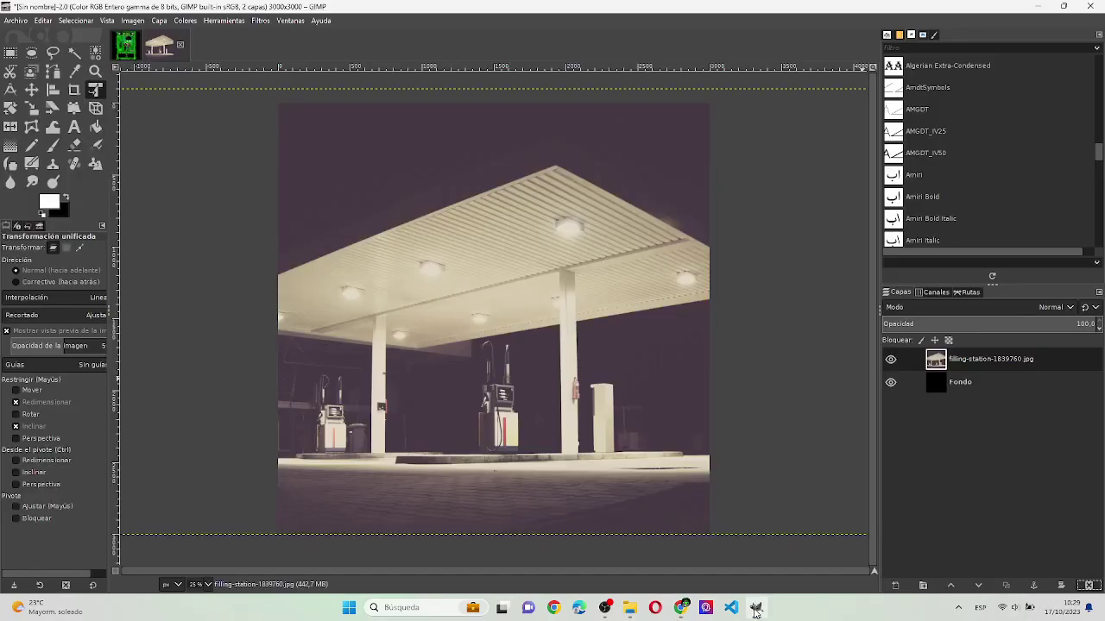
{"action": "mouse_move", "coordinate": [629, 607]}
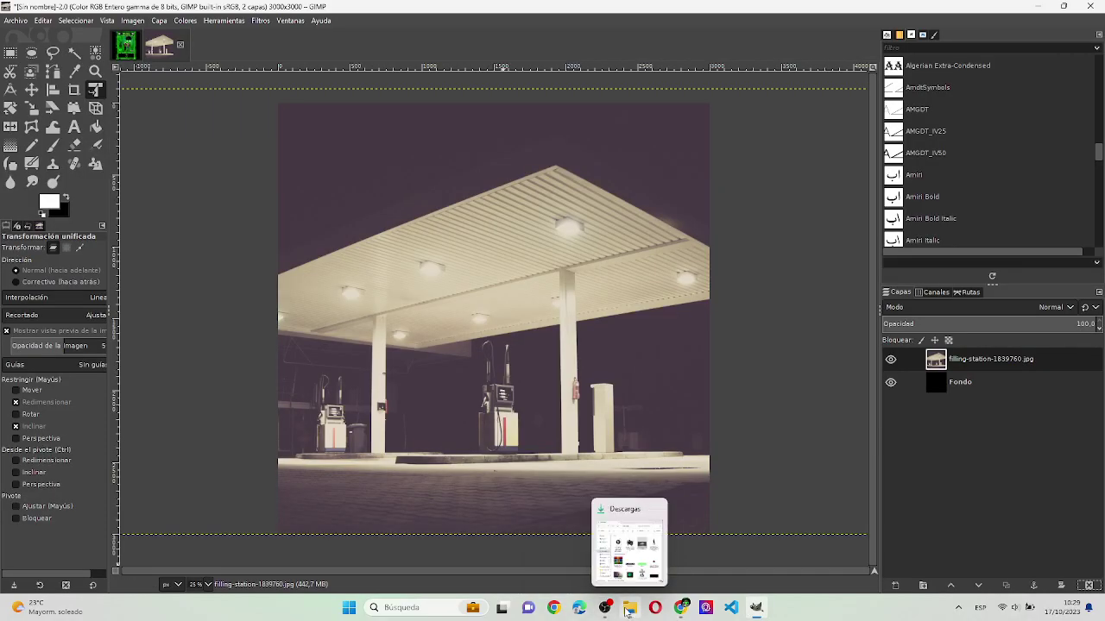
- Bring the downloaded spotlight cutout into the gas-station image and scale the man to standing height
{"action": "left_click", "coordinate": [630, 553]}
{"action": "mouse_move", "coordinate": [1024, 224]}
{"action": "left_mouse_down"}
{"action": "mouse_move", "coordinate": [530, 367]}
{"action": "mouse_move", "coordinate": [518, 386]}
{"action": "mouse_move", "coordinate": [608, 505]}
{"action": "left_mouse_up"}
{"action": "left_click", "coordinate": [492, 328]}
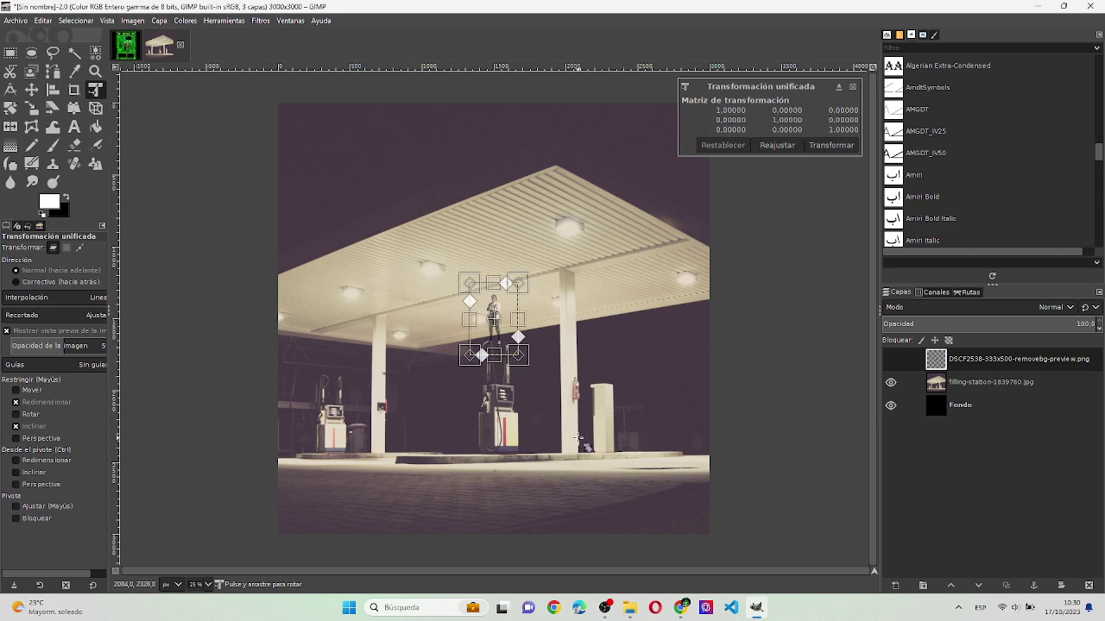
{"action": "mouse_move", "coordinate": [517, 354]}
{"action": "left_mouse_down"}
{"action": "mouse_move", "coordinate": [747, 569]}
{"action": "mouse_move", "coordinate": [716, 545]}
{"action": "left_mouse_up"}
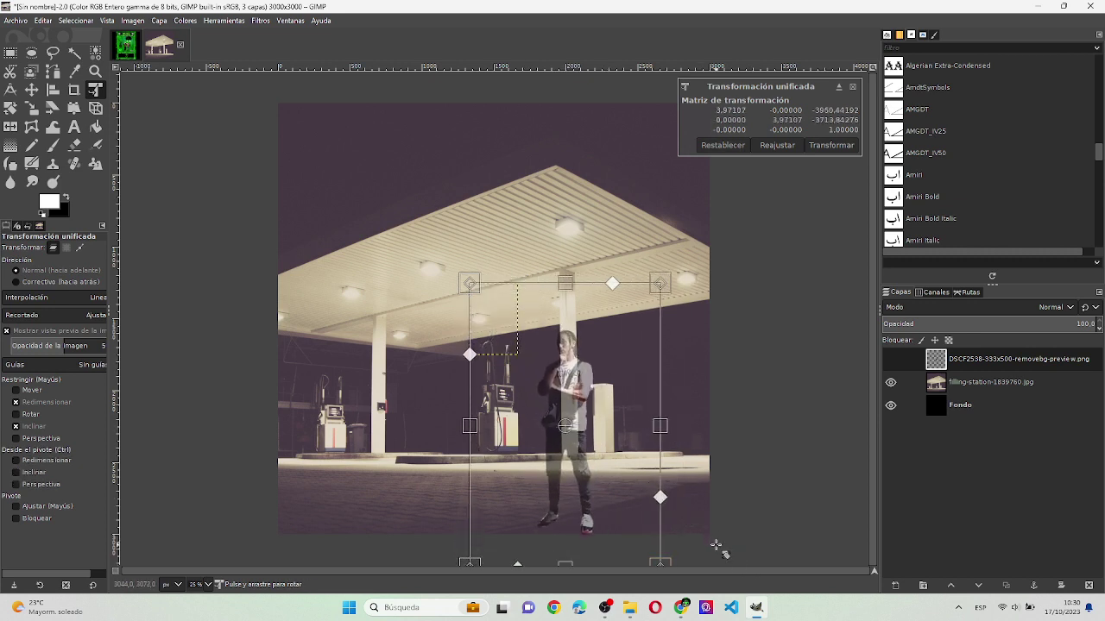
{"action": "key", "text": "Return"}
- Cancel the second unfinished transform on the man layer and go back to the browser
{"action": "left_click", "coordinate": [586, 472]}
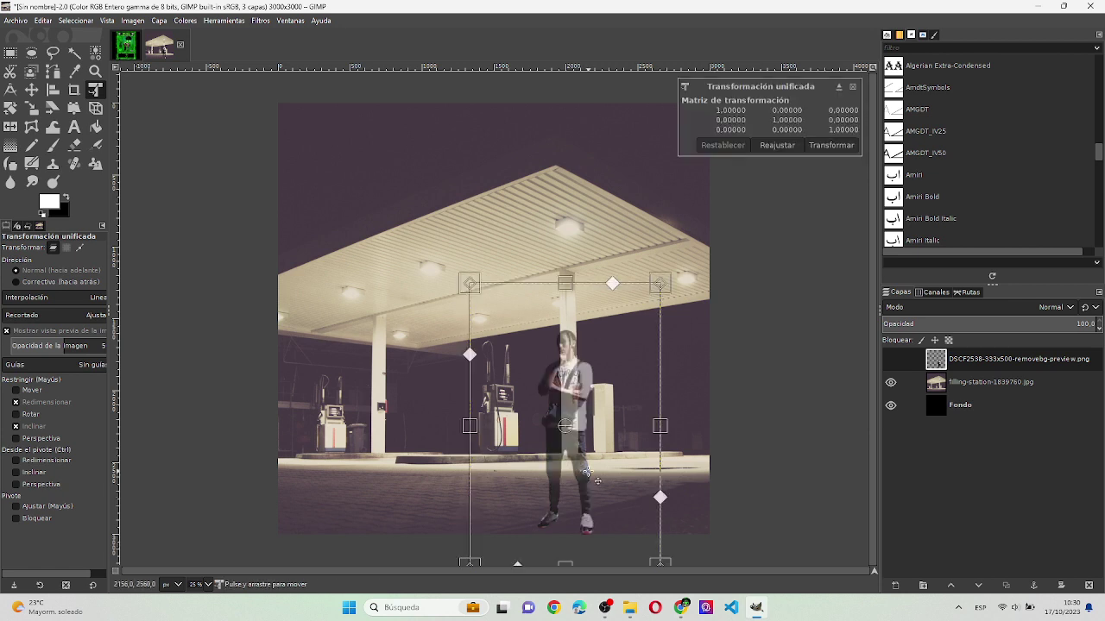
{"action": "key", "text": "Escape"}
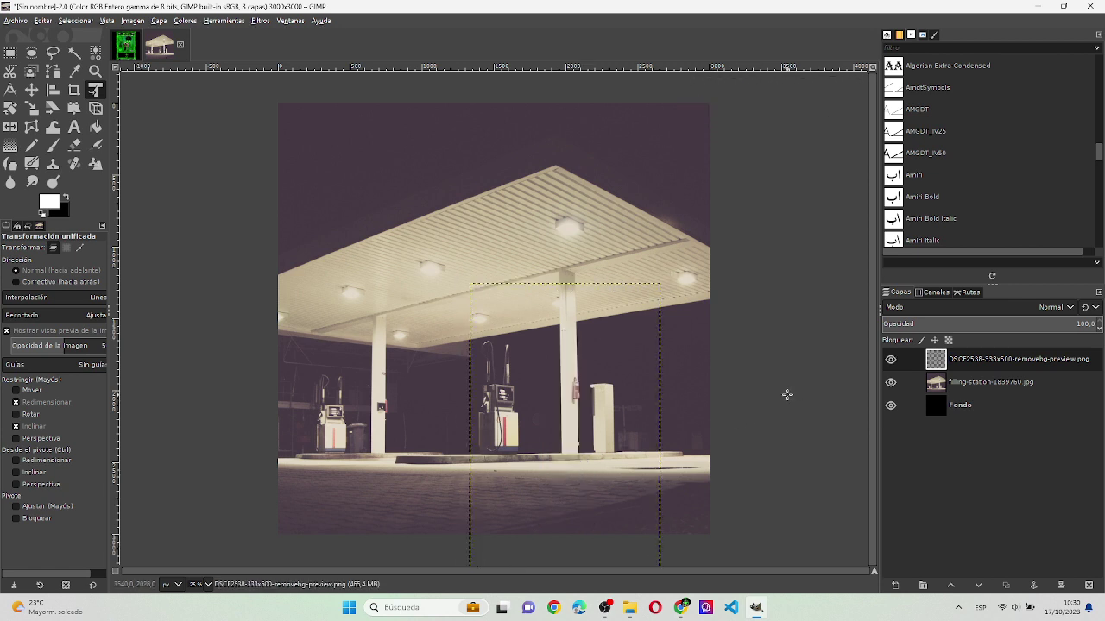
{"action": "key", "text": "alt+Tab"}
{"action": "key", "text": "Tab"}
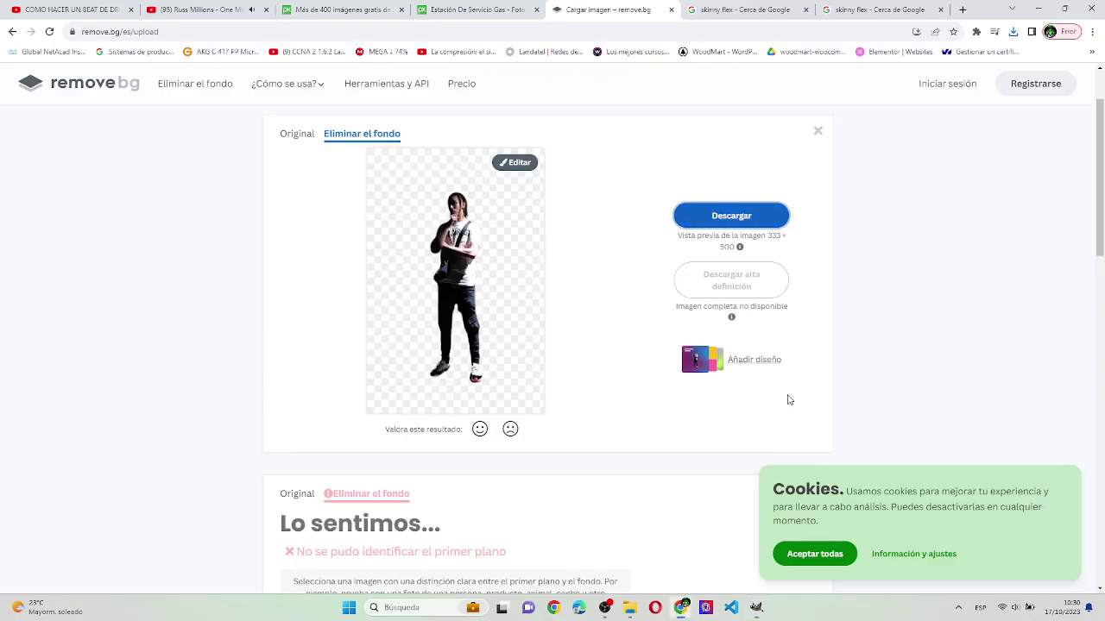
- In the skinny flex image results, preview the GAMBERRA PARTY hooded figure on a transparent background
{"action": "left_click", "coordinate": [734, 8]}
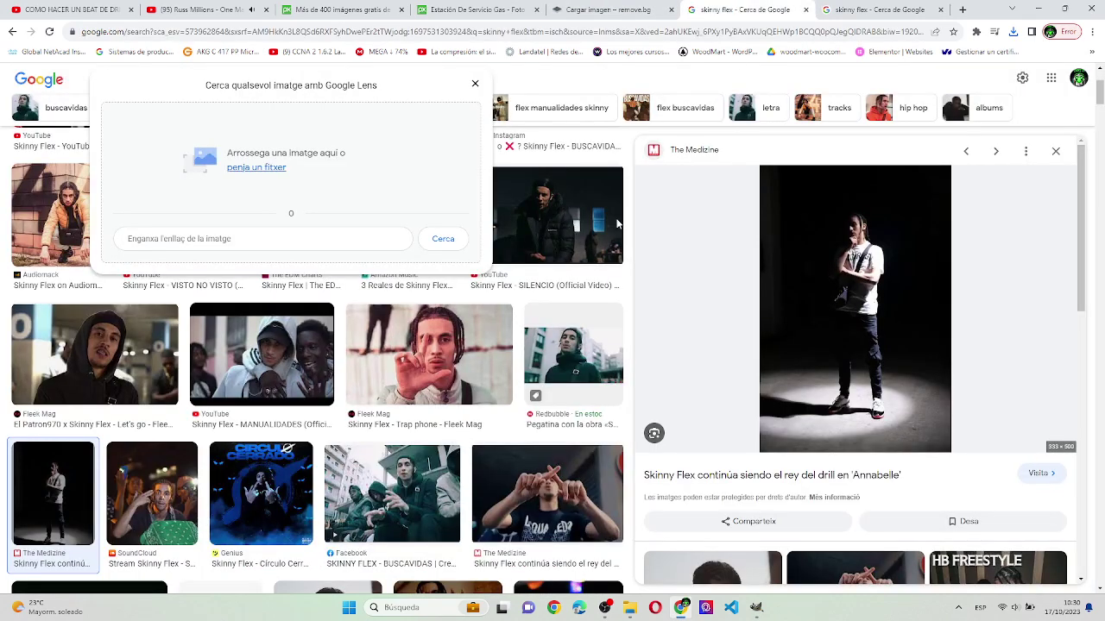
{"action": "scroll", "coordinate": [552, 318], "scroll_direction": "down", "scroll_amount": 3}
{"action": "scroll", "coordinate": [552, 318], "scroll_direction": "down", "scroll_amount": 1}
{"action": "scroll", "coordinate": [553, 318], "scroll_direction": "down", "scroll_amount": 1}
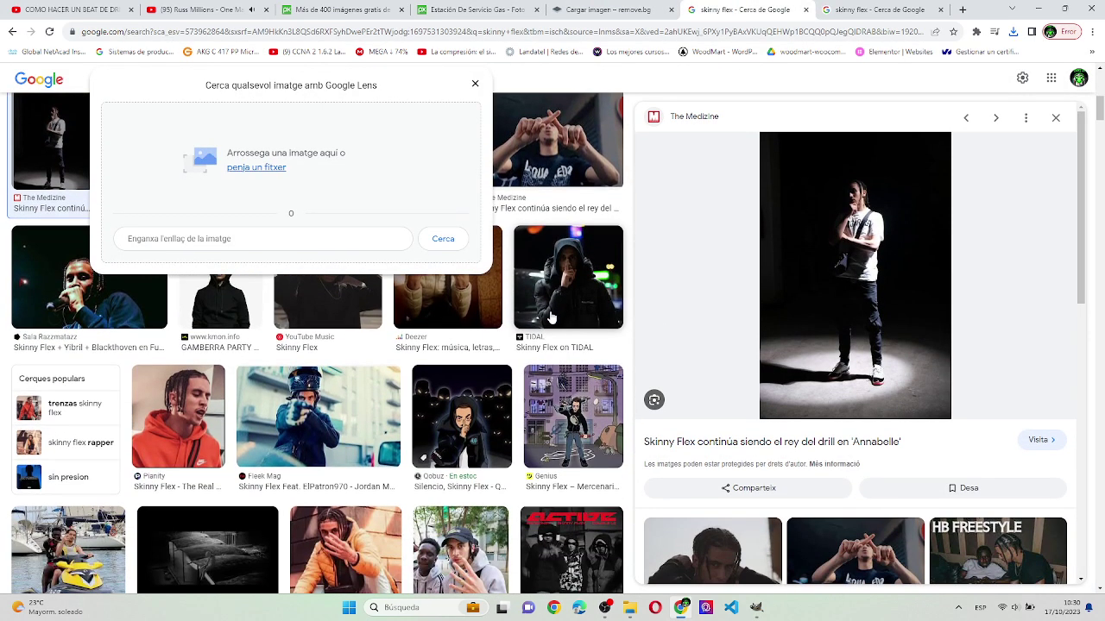
{"action": "scroll", "coordinate": [551, 320], "scroll_direction": "up", "scroll_amount": 1}
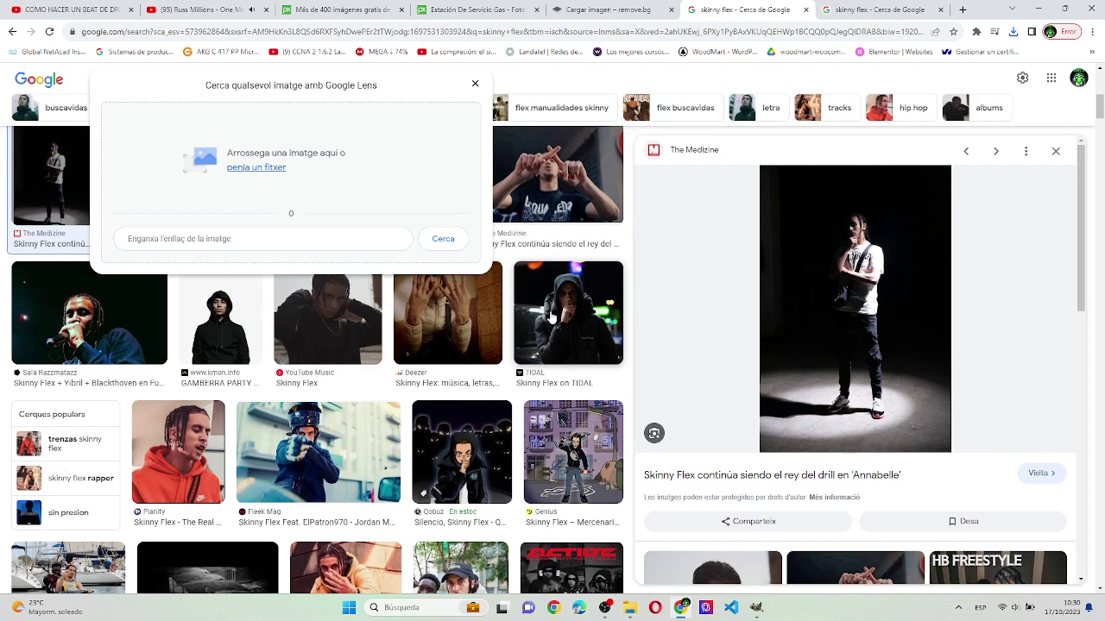
{"action": "left_click", "coordinate": [217, 345]}
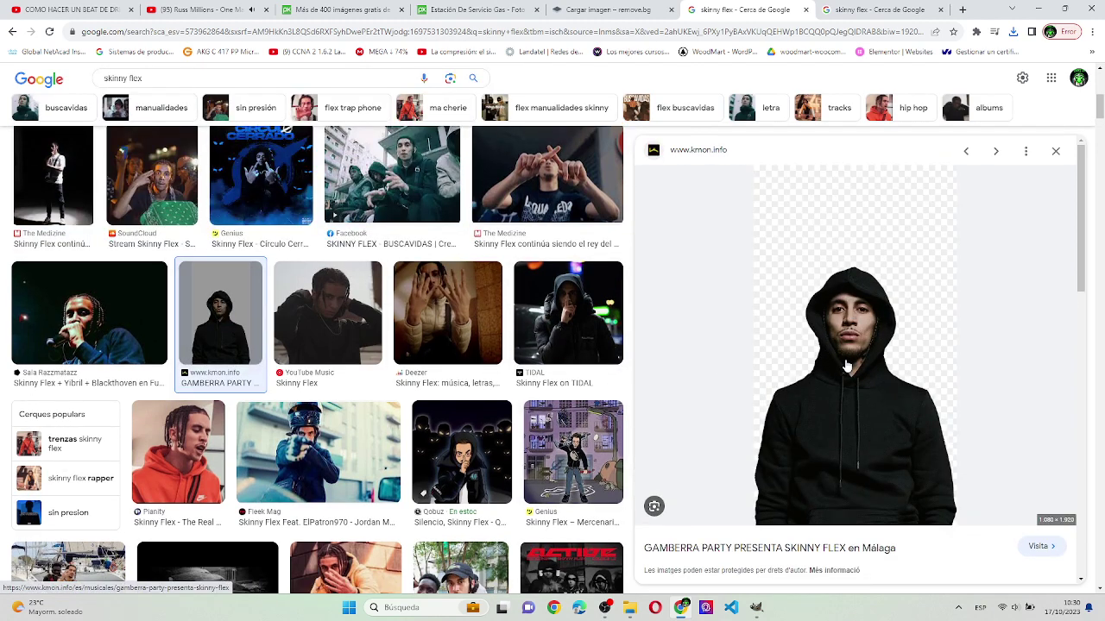
- Scroll further through the results and place the cursor in the search box for a new query
{"action": "scroll", "coordinate": [588, 313], "scroll_direction": "down", "scroll_amount": 2}
{"action": "scroll", "coordinate": [561, 309], "scroll_direction": "down", "scroll_amount": 2}
{"action": "scroll", "coordinate": [535, 306], "scroll_direction": "down", "scroll_amount": 1}
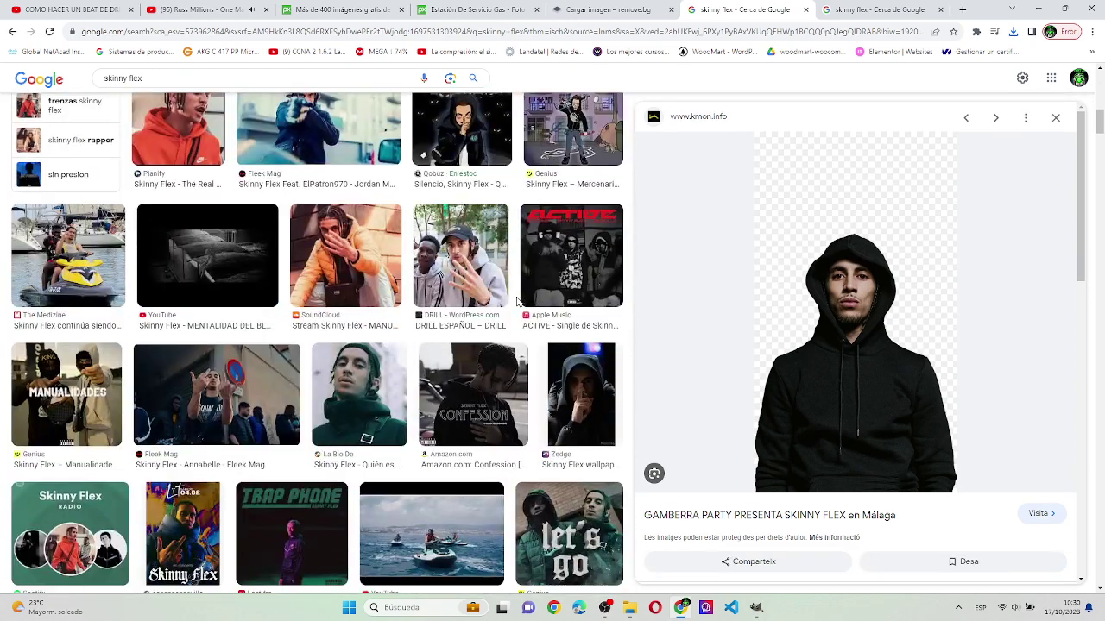
{"action": "scroll", "coordinate": [517, 302], "scroll_direction": "down", "scroll_amount": 1}
{"action": "scroll", "coordinate": [517, 302], "scroll_direction": "down", "scroll_amount": 1}
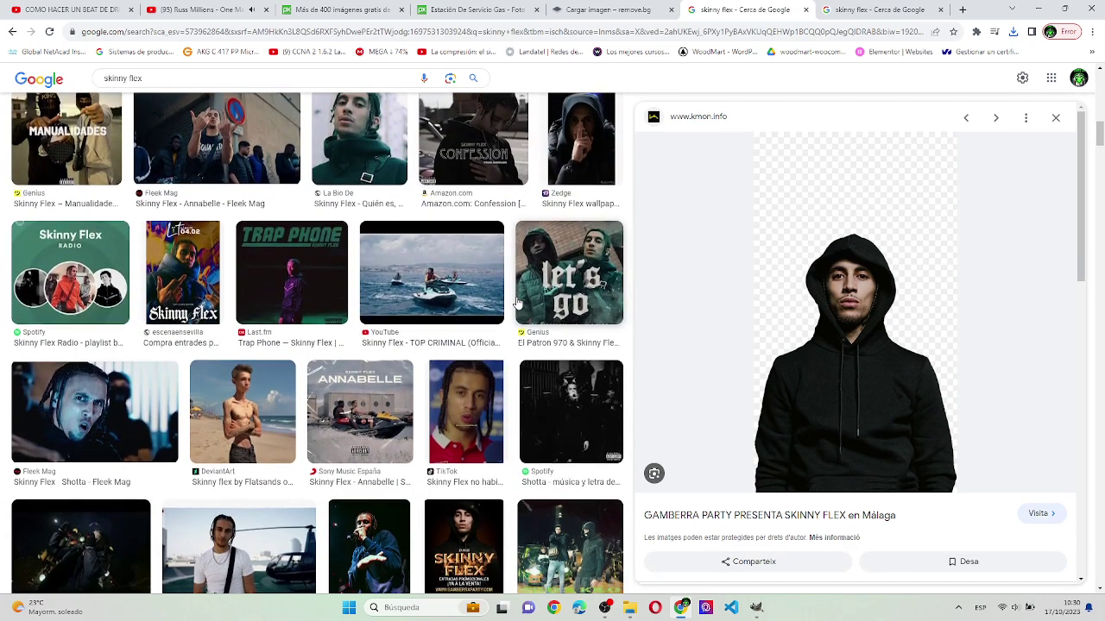
{"action": "scroll", "coordinate": [518, 302], "scroll_direction": "down", "scroll_amount": 1}
{"action": "scroll", "coordinate": [518, 302], "scroll_direction": "down", "scroll_amount": 1}
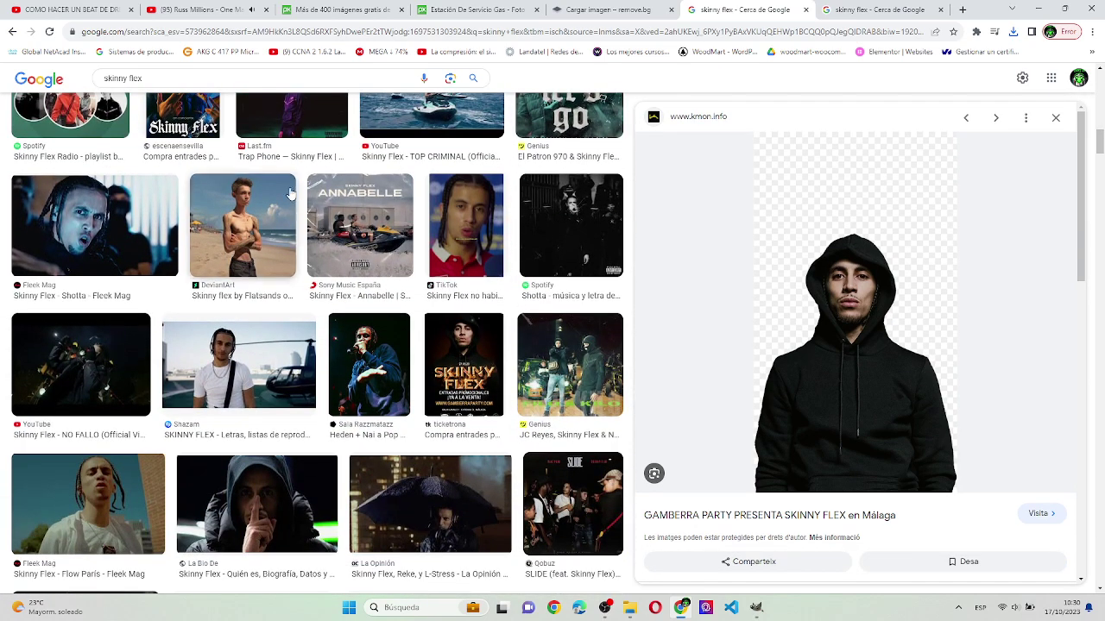
{"action": "left_click", "coordinate": [336, 76]}
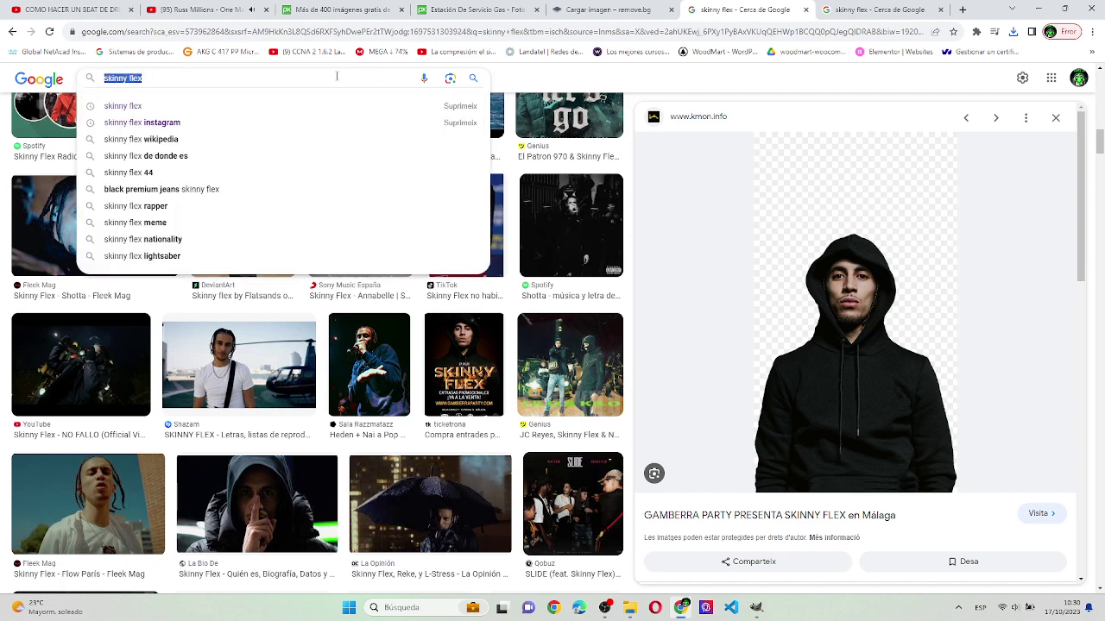
- Search YouTube for 'skinny flex', replacing the previous search text
{"action": "left_click", "coordinate": [229, 16]}
{"action": "double_click", "coordinate": [486, 75]}
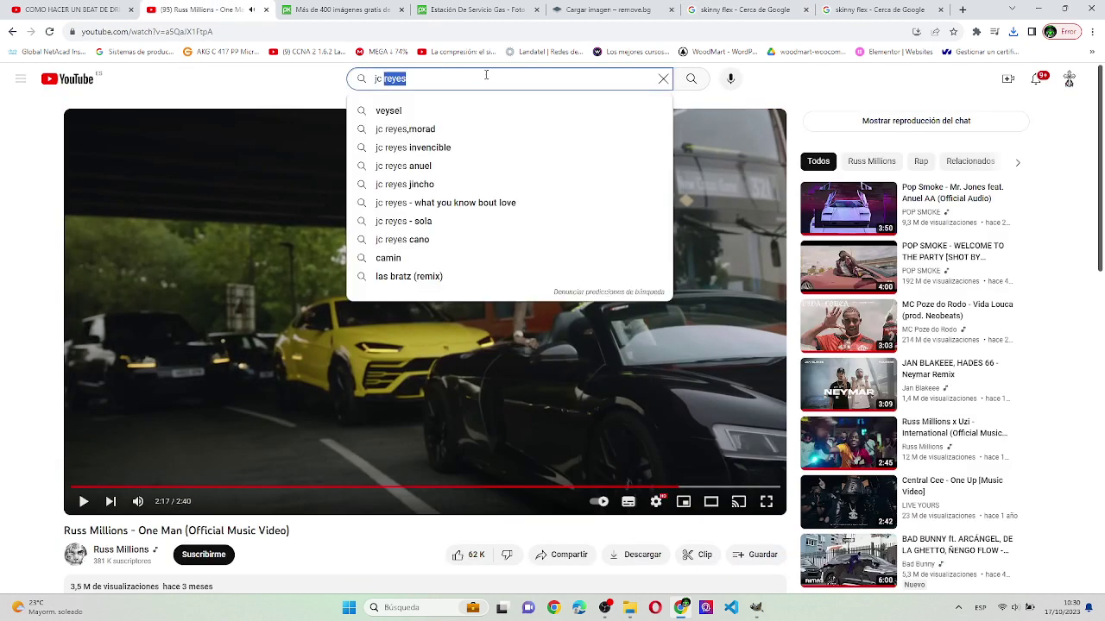
{"action": "type", "text": "sk"}
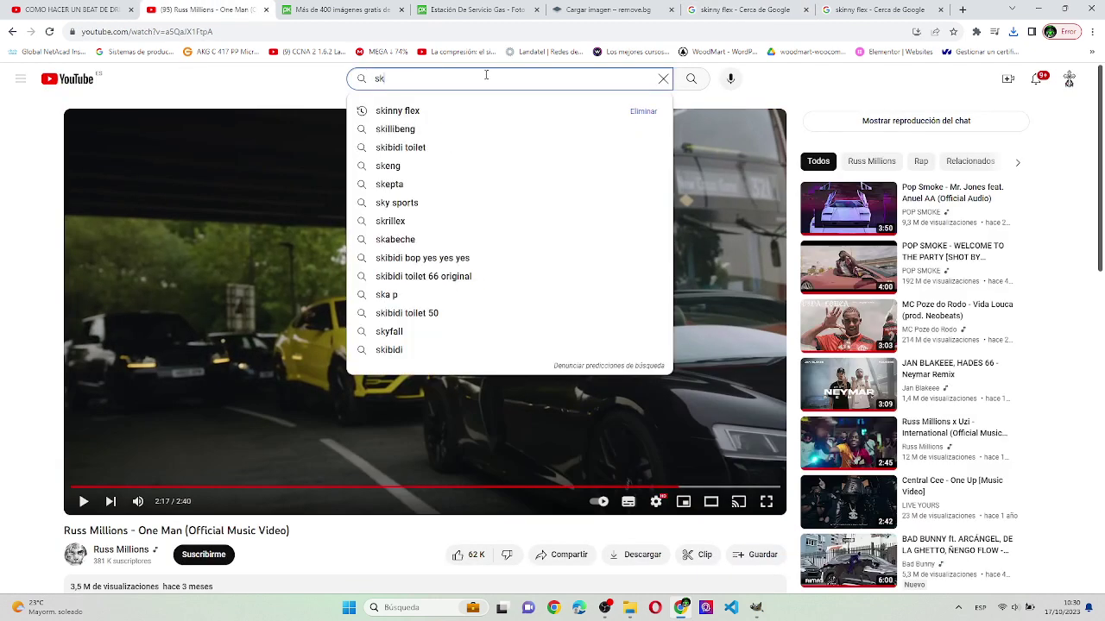
{"action": "type", "text": "inny flex"}
{"action": "key", "text": "Return"}
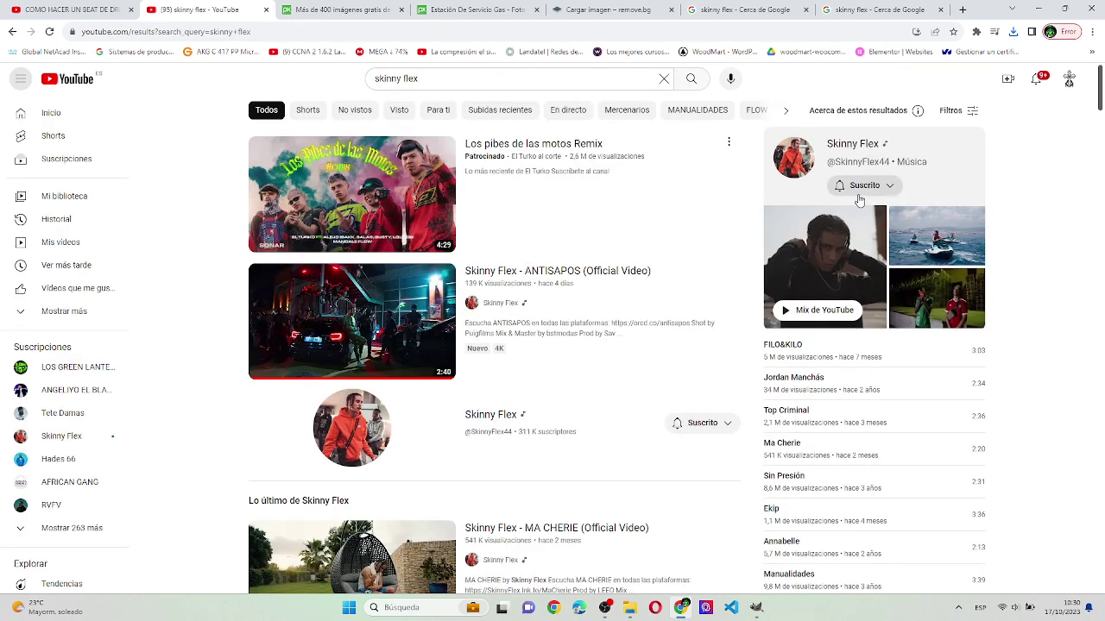
- Open the Skinny Flex channel's VÍDEOS tab and scroll through its video thumbnails
{"action": "left_click", "coordinate": [810, 155]}
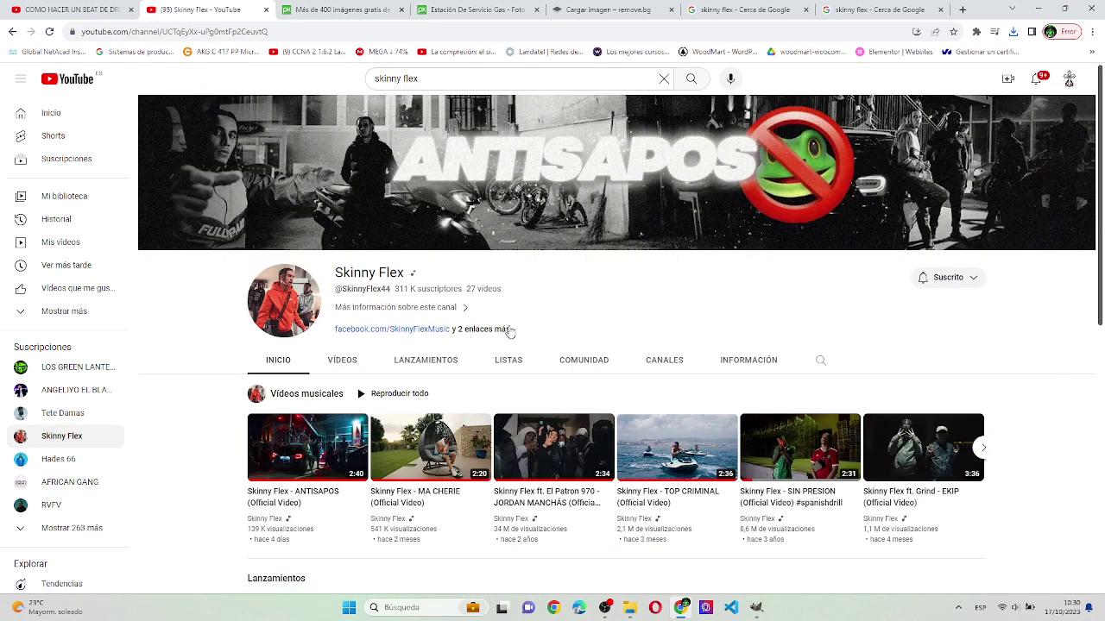
{"action": "left_click", "coordinate": [342, 361]}
{"action": "scroll", "coordinate": [358, 365], "scroll_direction": "down", "scroll_amount": 3}
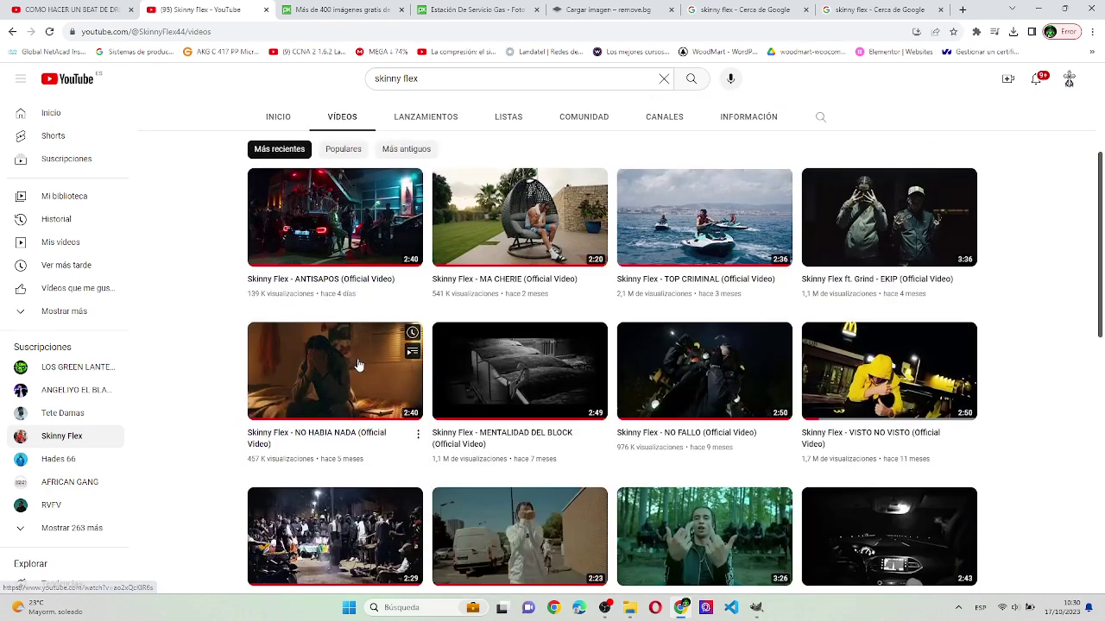
{"action": "scroll", "coordinate": [358, 365], "scroll_direction": "down", "scroll_amount": 1}
{"action": "scroll", "coordinate": [359, 365], "scroll_direction": "down", "scroll_amount": 2}
{"action": "scroll", "coordinate": [358, 365], "scroll_direction": "down", "scroll_amount": 1}
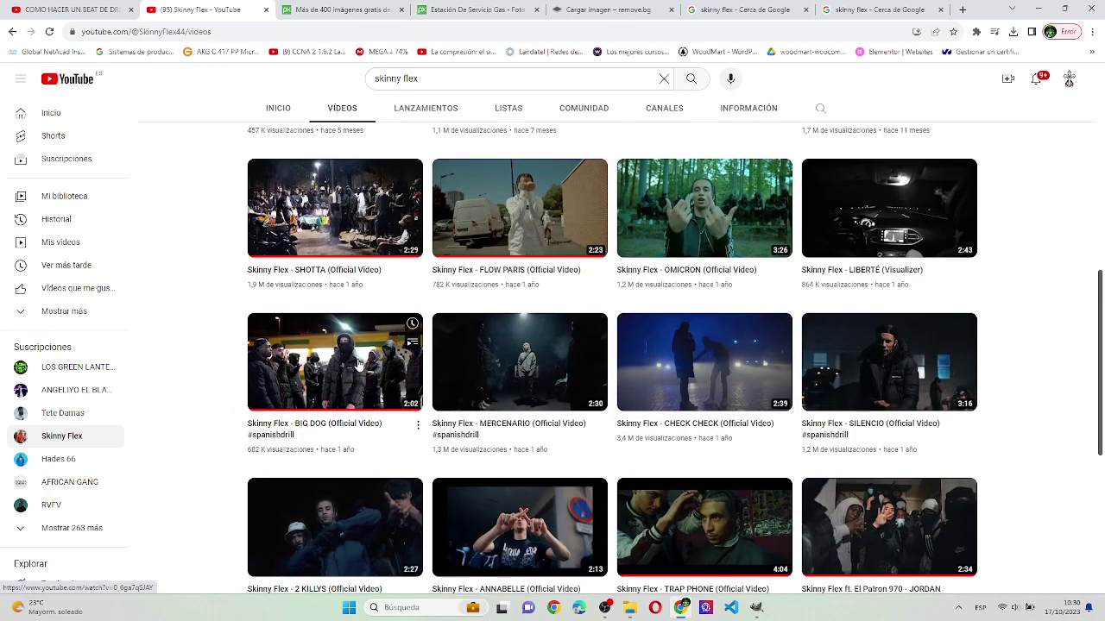
{"action": "scroll", "coordinate": [358, 365], "scroll_direction": "down", "scroll_amount": 2}
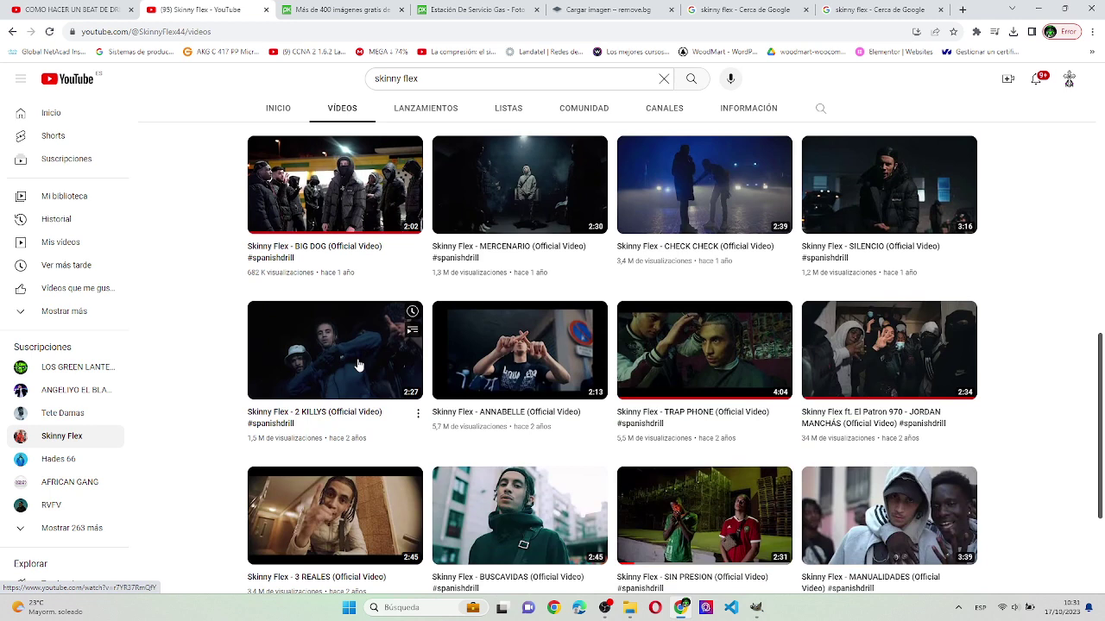
{"action": "scroll", "coordinate": [630, 341], "scroll_direction": "down", "scroll_amount": 2}
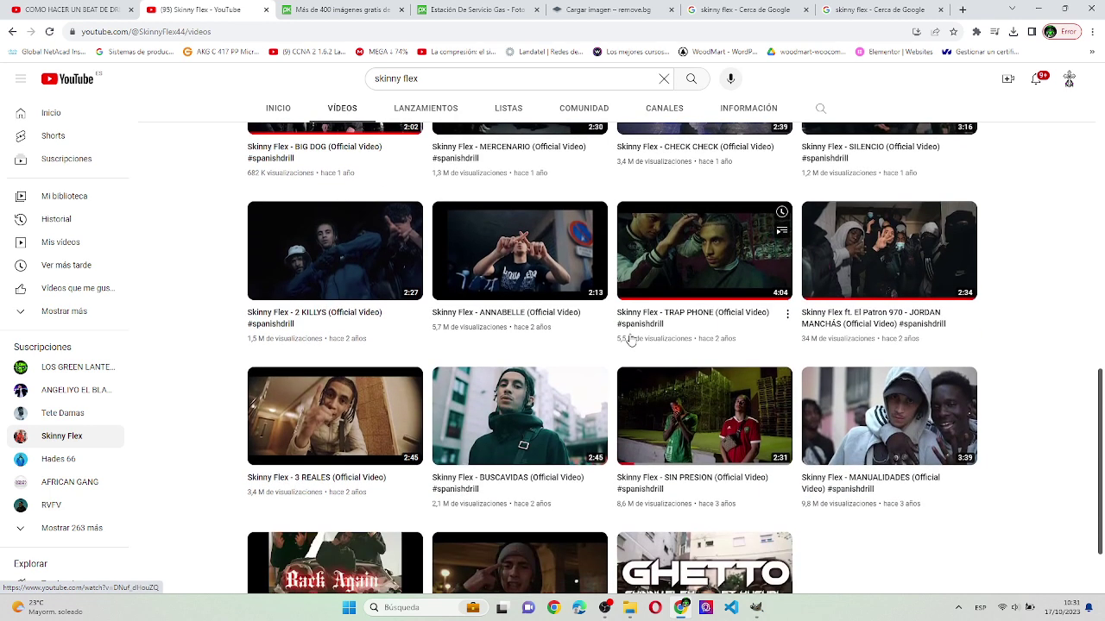
{"action": "scroll", "coordinate": [630, 341], "scroll_direction": "up", "scroll_amount": 2}
{"action": "scroll", "coordinate": [678, 226], "scroll_direction": "up", "scroll_amount": 1}
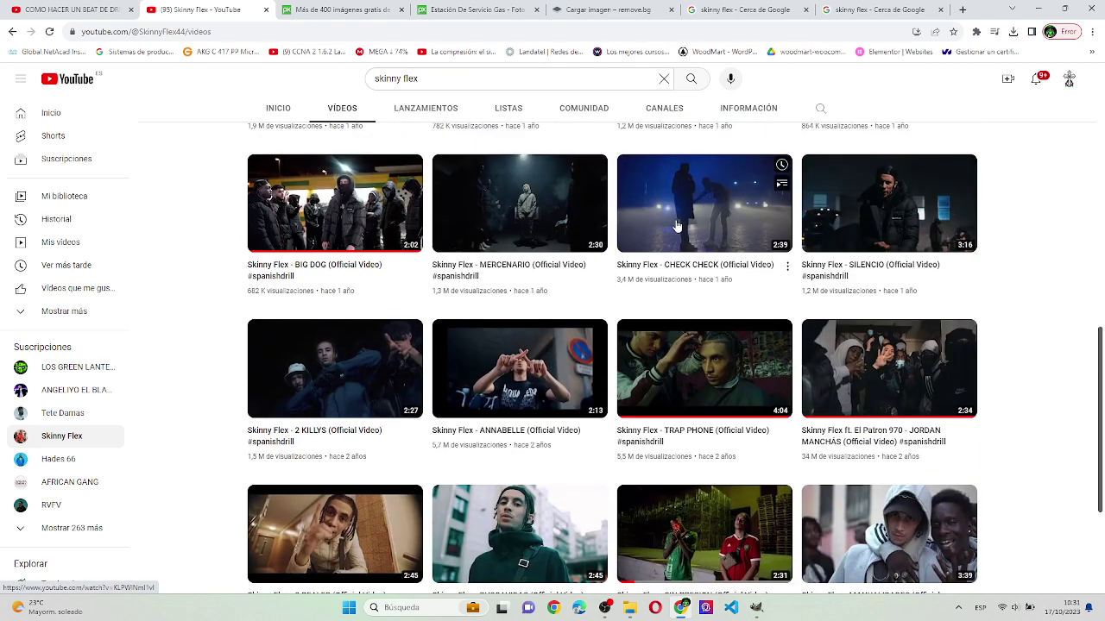
- Abandon saving the CHECK CHECK thumbnail as AVIF and select its img element in DevTools
{"action": "right_click", "coordinate": [678, 226]}
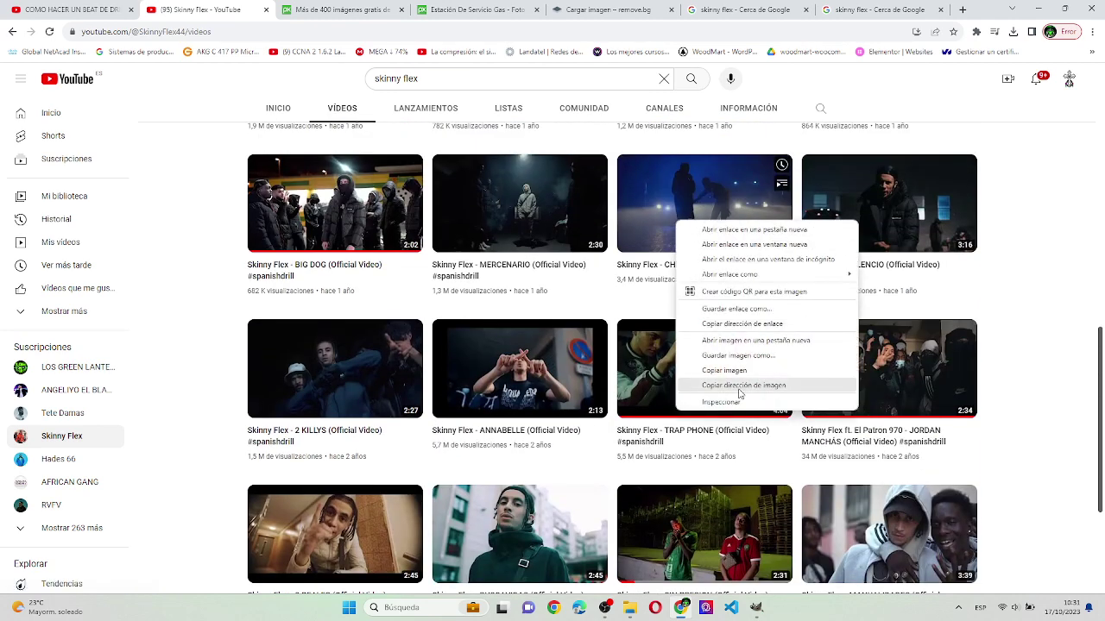
{"action": "left_click", "coordinate": [749, 358]}
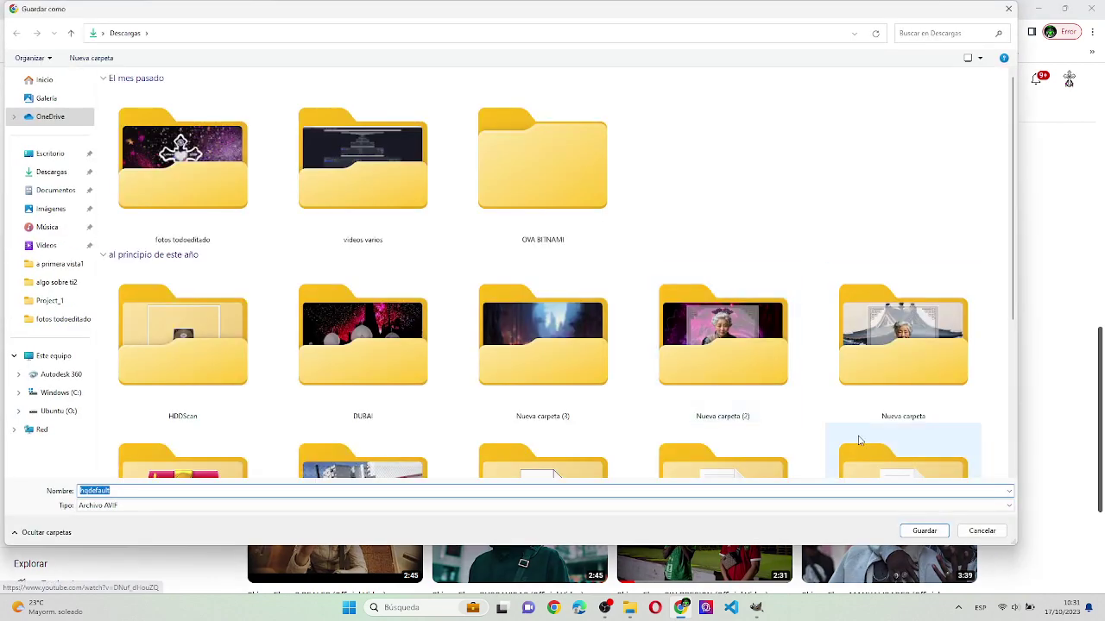
{"action": "left_click", "coordinate": [995, 531]}
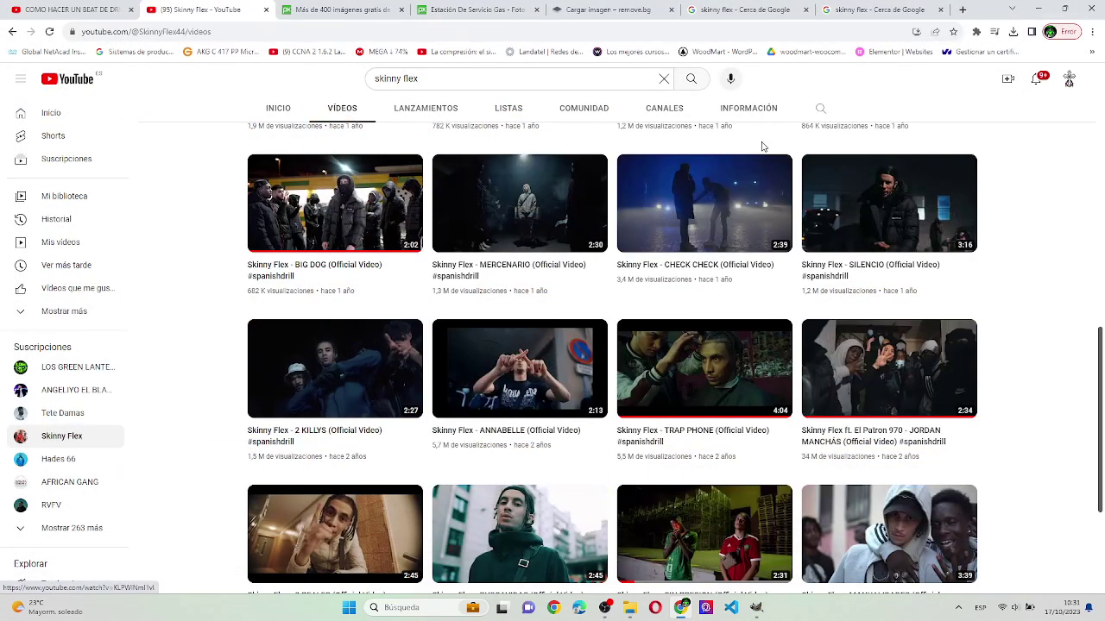
{"action": "right_click", "coordinate": [745, 160]}
{"action": "left_click", "coordinate": [854, 348]}
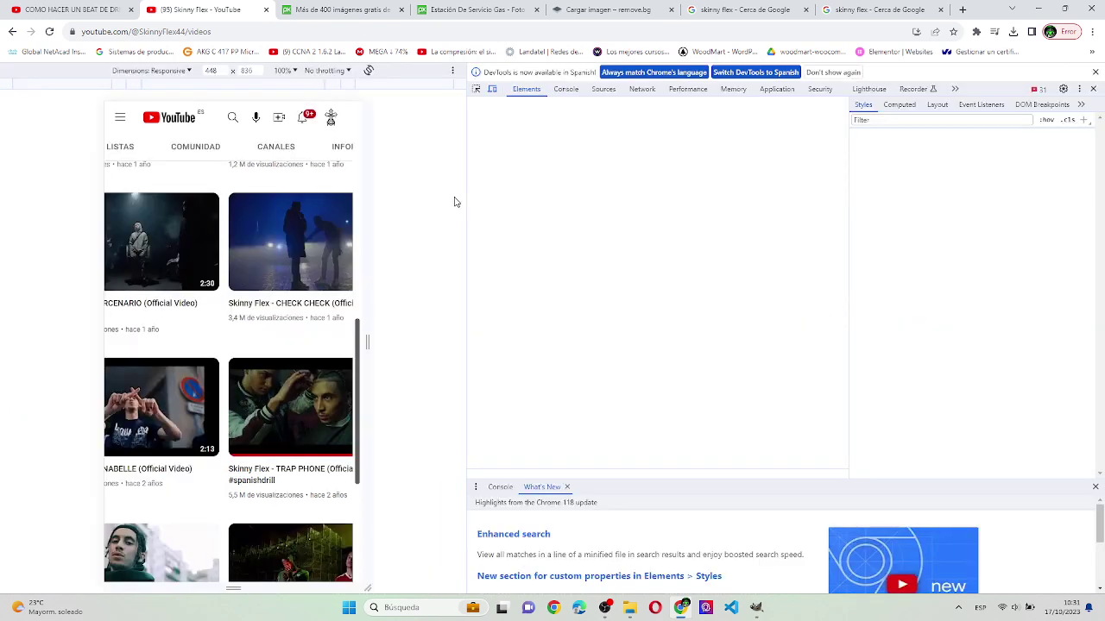
{"action": "left_click", "coordinate": [475, 91]}
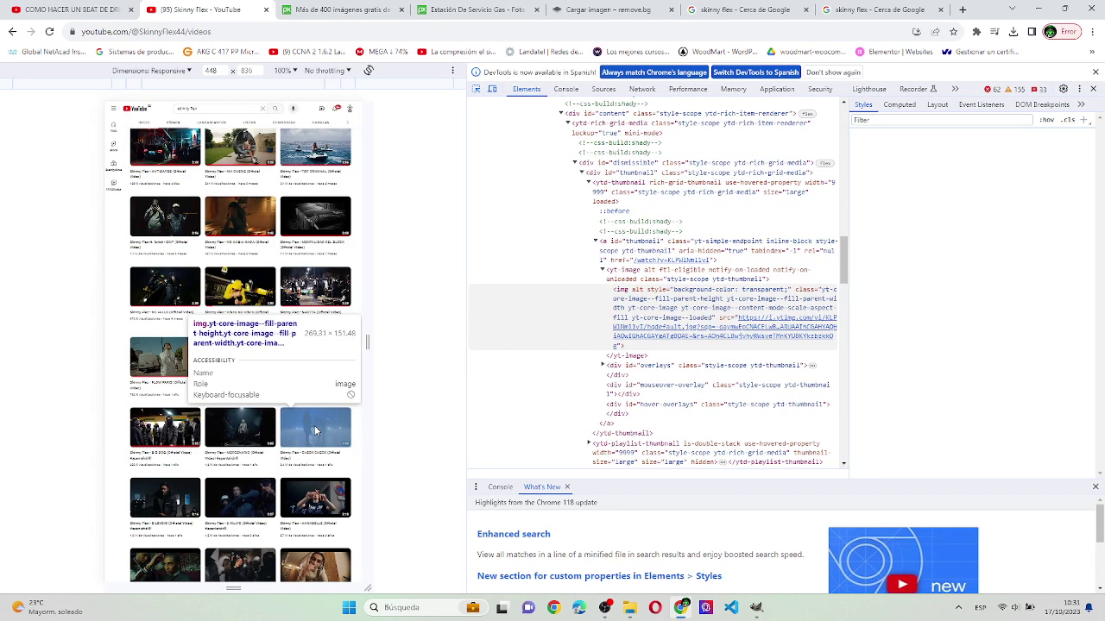
{"action": "left_click", "coordinate": [314, 425]}
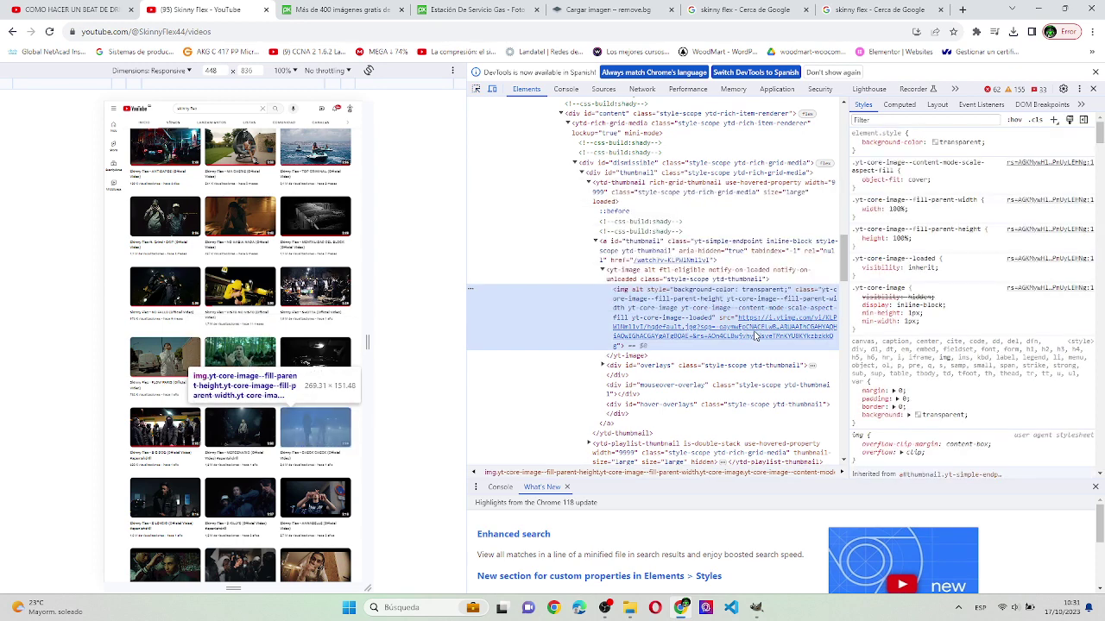
{"action": "mouse_move", "coordinate": [757, 328]}
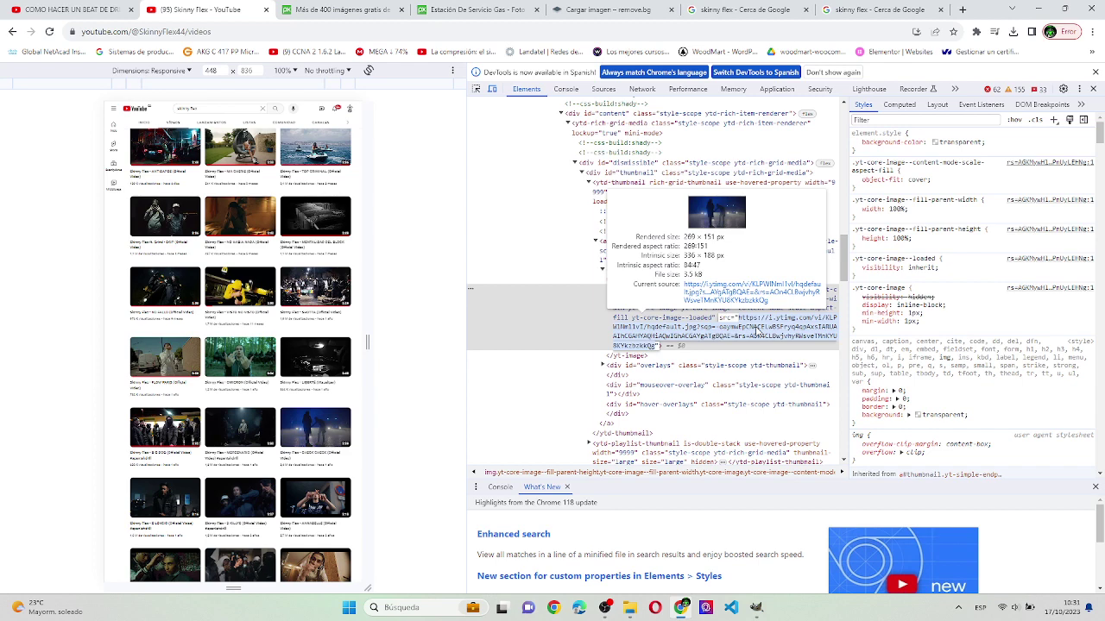
- Open the copied thumbnail address in a new tab and save the image via 'Guardar imagen como'
{"action": "key", "text": "ctrl+t"}
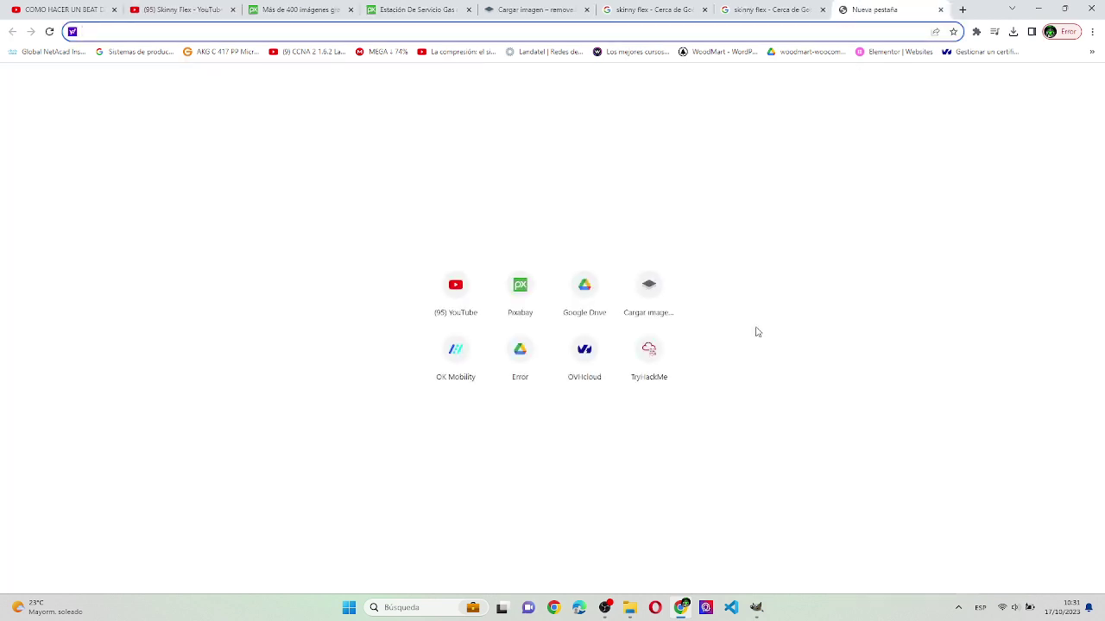
{"action": "key", "text": "ctrl+v"}
{"action": "key", "text": "Return"}
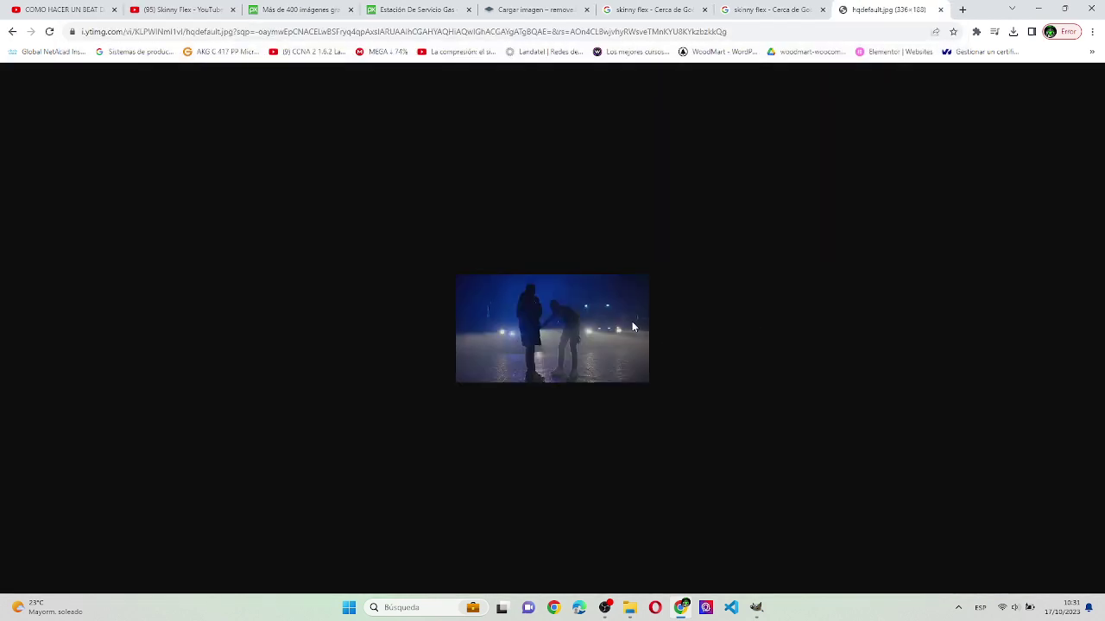
{"action": "right_click", "coordinate": [631, 320]}
{"action": "left_click", "coordinate": [662, 345]}
- Cut out the two men from the FILO&KILO photo on remove.bg and download the PNG to Downloads
{"action": "left_click_drag", "start_coordinate": [574, 303], "coordinate": [577, 183]}
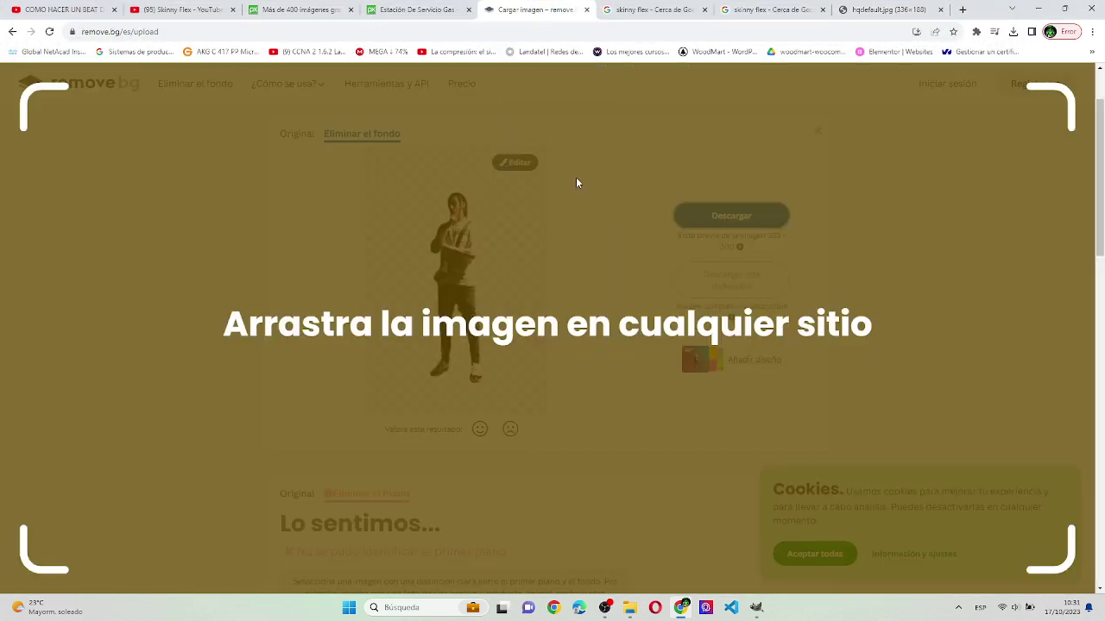
{"action": "left_click", "coordinate": [632, 101]}
{"action": "key", "text": "ctrl+Tab"}
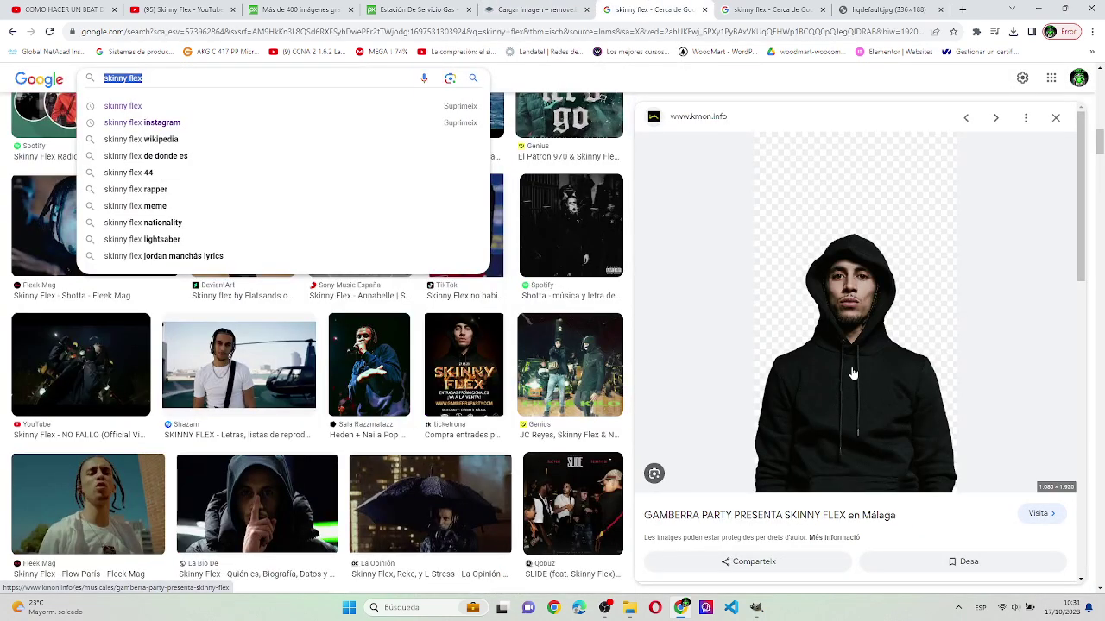
{"action": "left_click", "coordinate": [542, 369]}
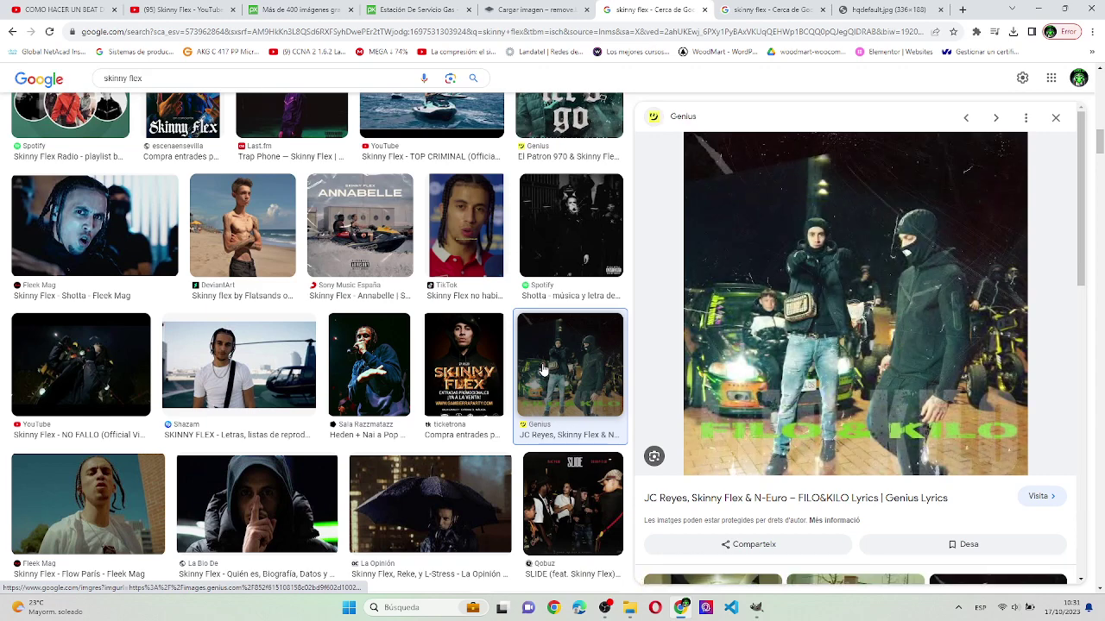
{"action": "mouse_move", "coordinate": [809, 411]}
{"action": "left_mouse_down"}
{"action": "mouse_move", "coordinate": [532, 17]}
{"action": "mouse_move", "coordinate": [486, 203]}
{"action": "left_mouse_up"}
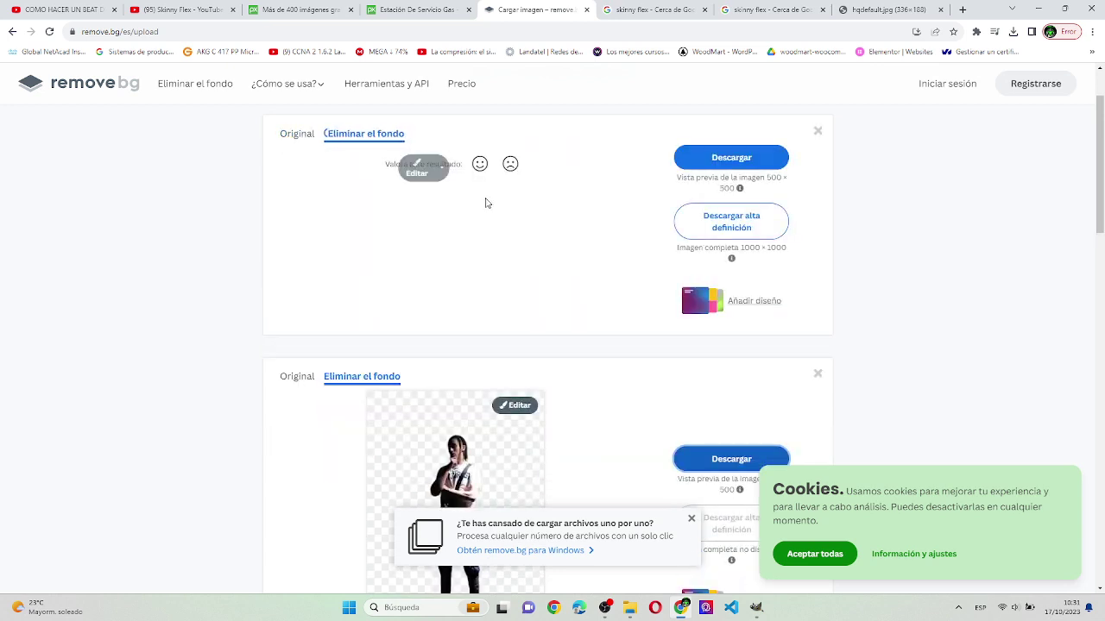
{"action": "left_click", "coordinate": [699, 223]}
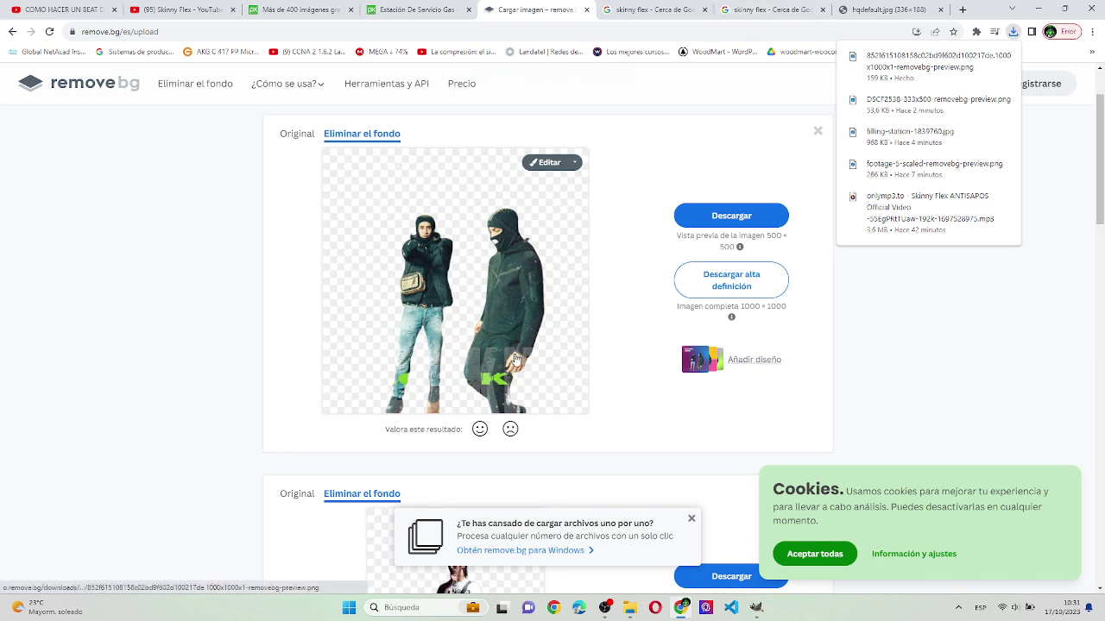
{"action": "left_click", "coordinate": [629, 608]}
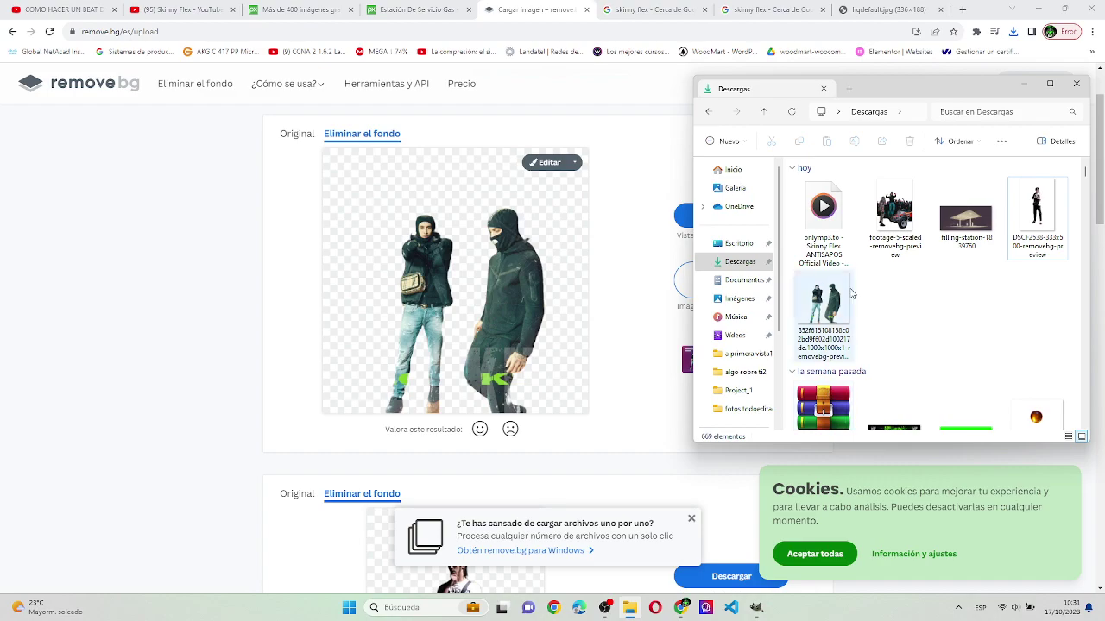
- Drop the downloaded two-men cutout PNG from Downloads into the gas-station image as a new layer
{"action": "left_click", "coordinate": [757, 608]}
{"action": "key", "text": "alt+Tab"}
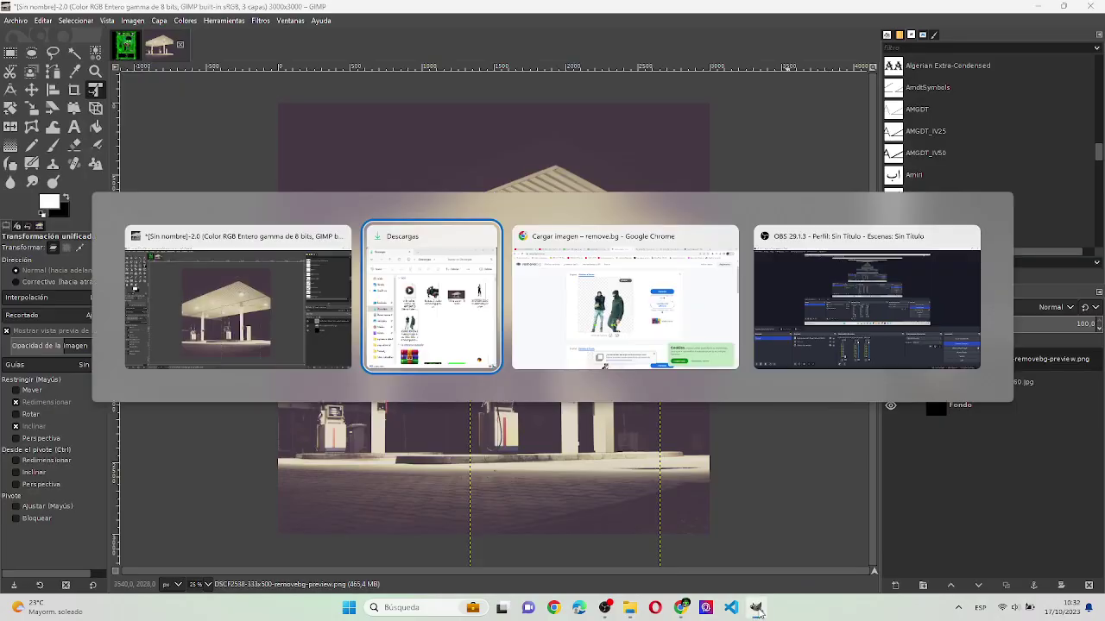
{"action": "key", "text": "alt+Tab"}
{"action": "key", "text": "alt+Tab"}
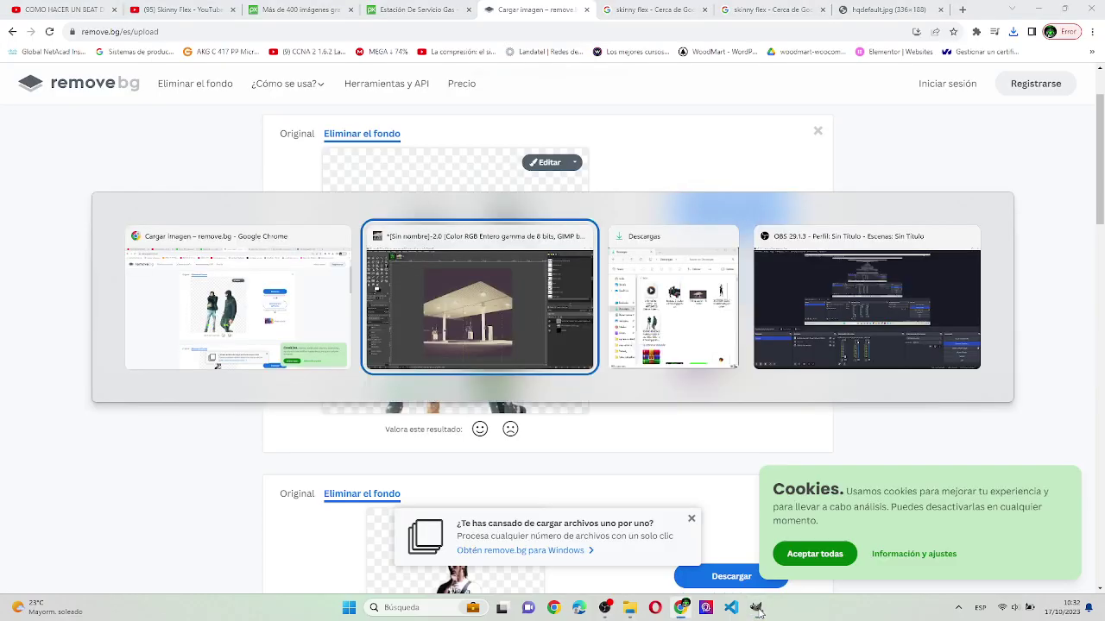
{"action": "key", "text": "alt+Tab"}
{"action": "key", "text": "alt+Tab"}
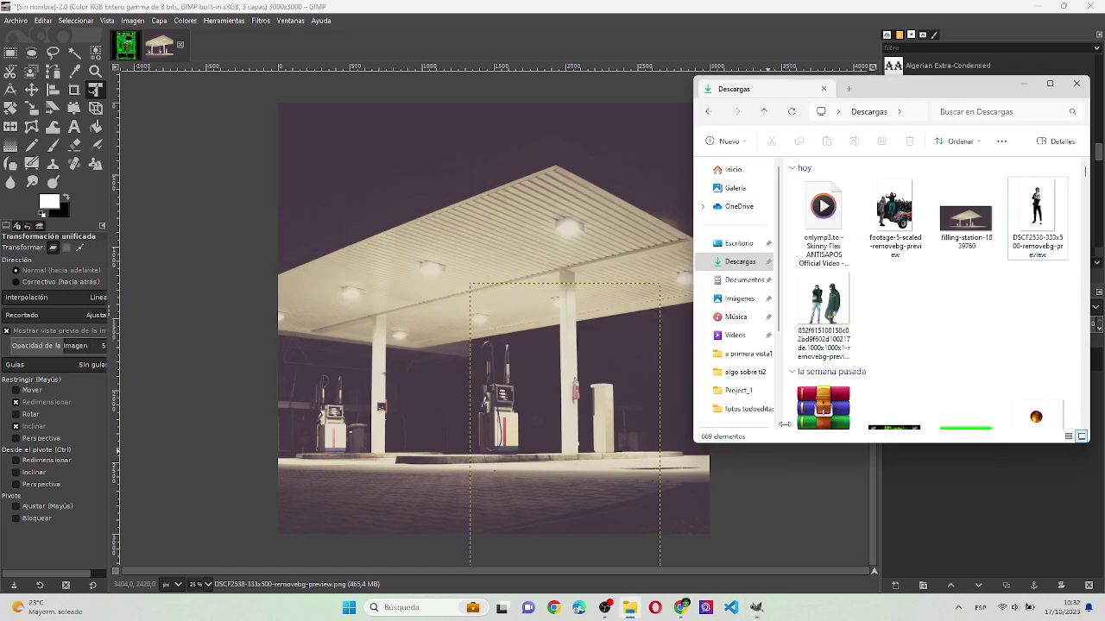
{"action": "left_click", "coordinate": [799, 312]}
{"action": "left_click_drag", "start_coordinate": [585, 416], "coordinate": [584, 413]}
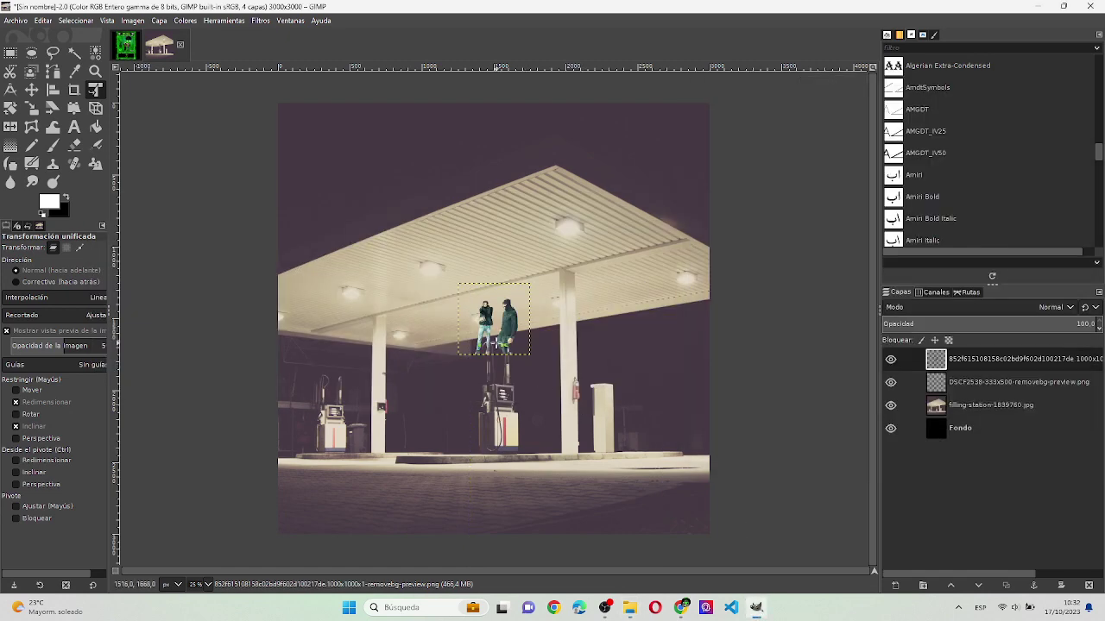
- Enlarge the two-men layer twice with Unified Transform and move it lower in the scene
{"action": "left_click", "coordinate": [496, 343]}
{"action": "left_click_drag", "start_coordinate": [541, 358], "coordinate": [727, 520]}
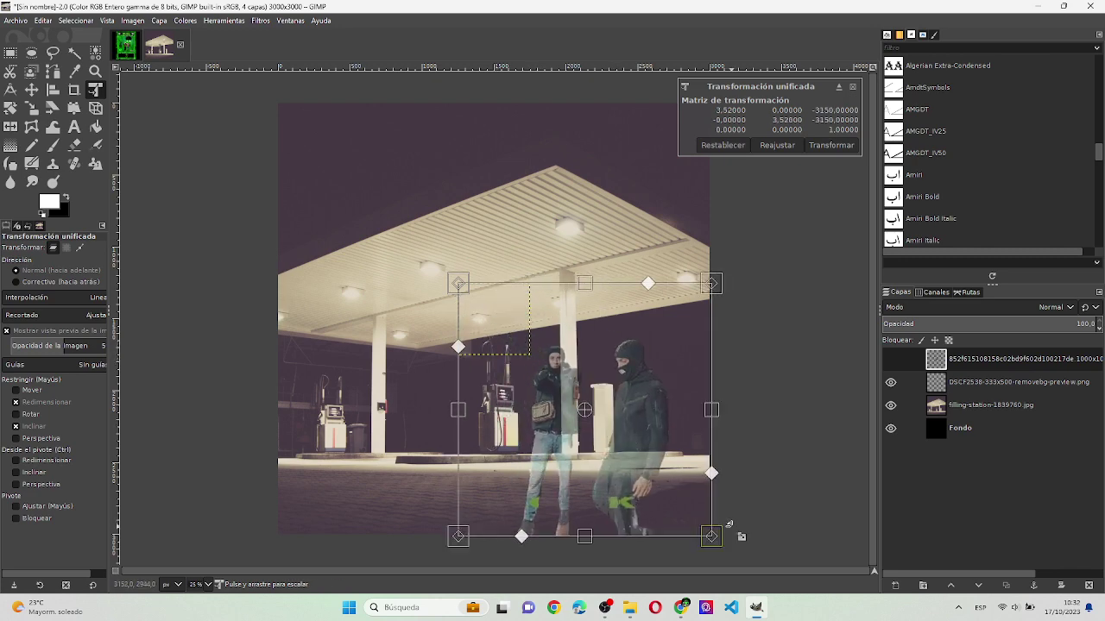
{"action": "key", "text": "Return"}
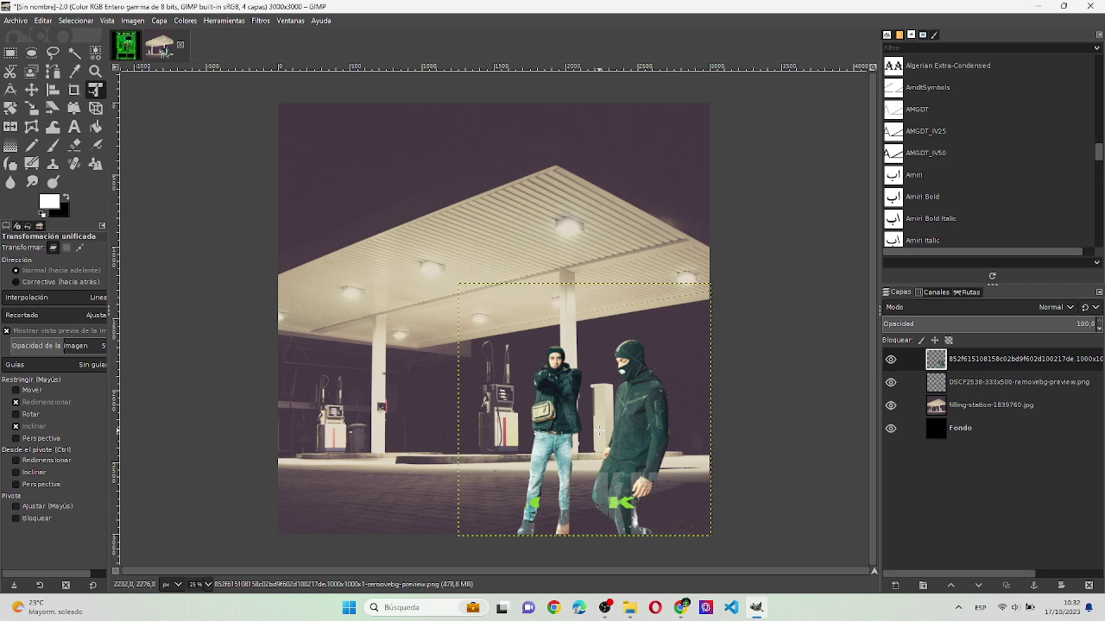
{"action": "left_click", "coordinate": [576, 446]}
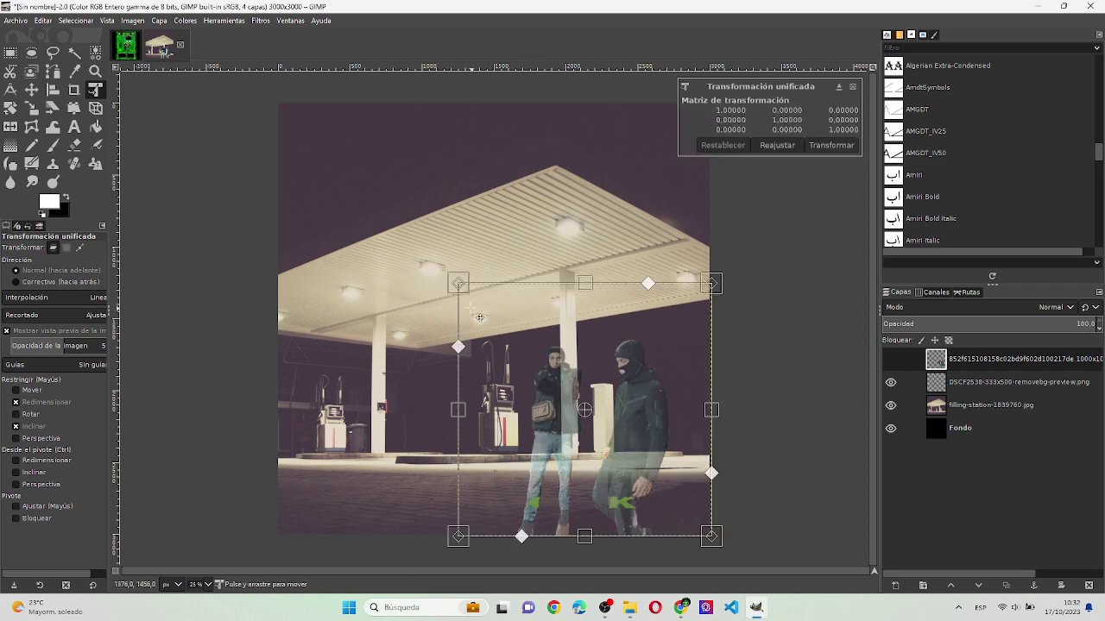
{"action": "left_click_drag", "start_coordinate": [455, 285], "coordinate": [376, 202]}
{"action": "key", "text": "Return"}
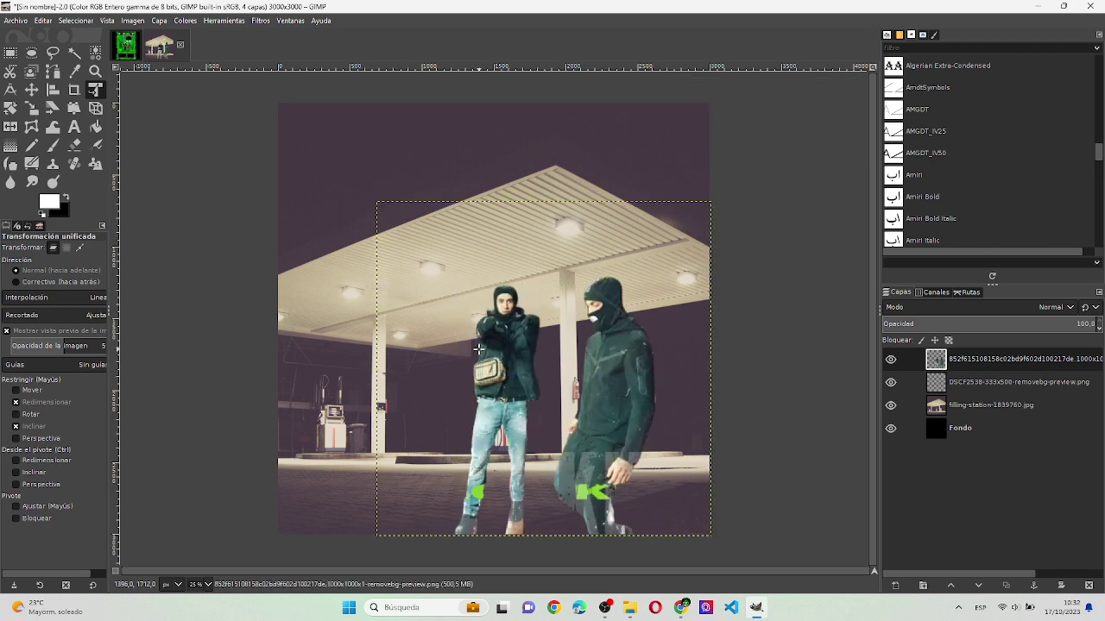
{"action": "left_click", "coordinate": [510, 400]}
{"action": "left_click_drag", "start_coordinate": [510, 401], "coordinate": [510, 427]}
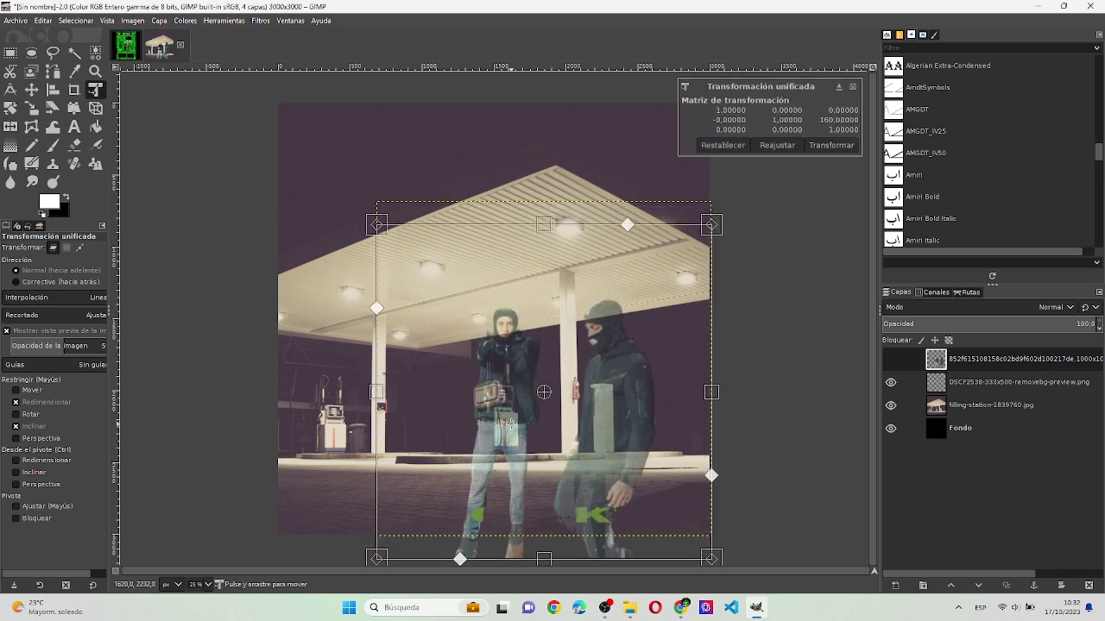
{"action": "key", "text": "Return"}
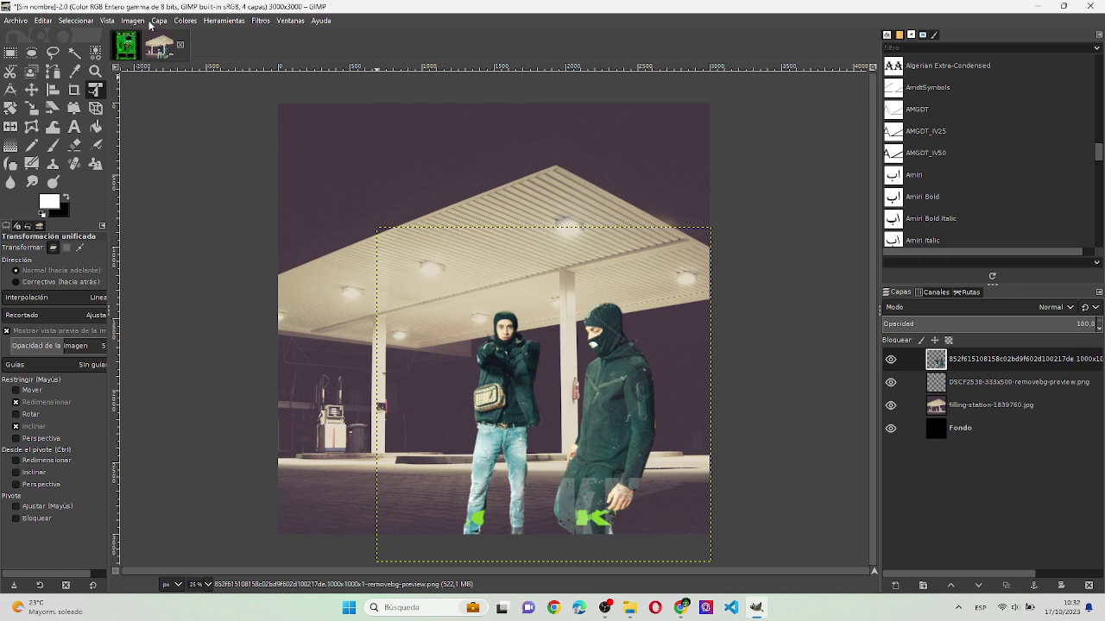
- Raise the two men's saturation scale to about 2.283
{"action": "left_click", "coordinate": [184, 21]}
{"action": "left_click", "coordinate": [207, 86]}
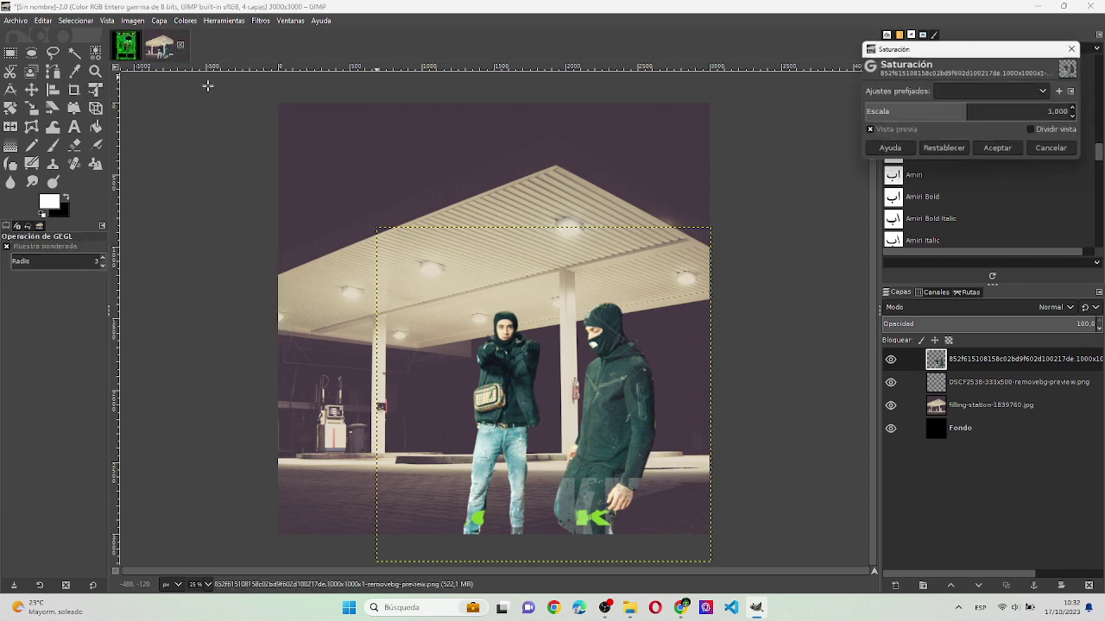
{"action": "left_click_drag", "start_coordinate": [993, 111], "coordinate": [1102, 101]}
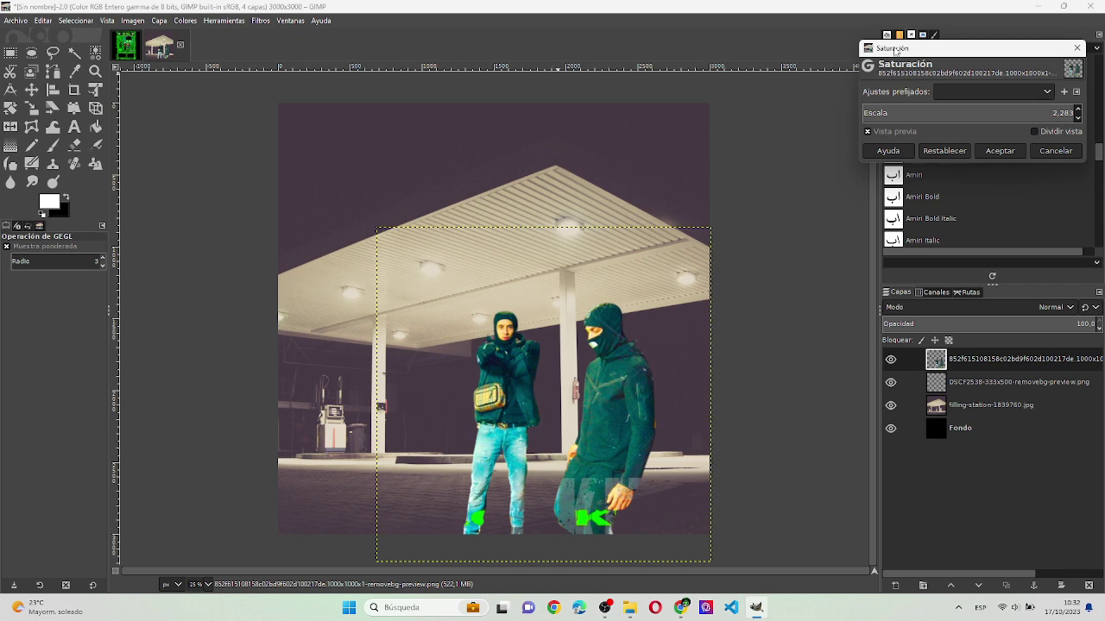
{"action": "left_click", "coordinate": [999, 151]}
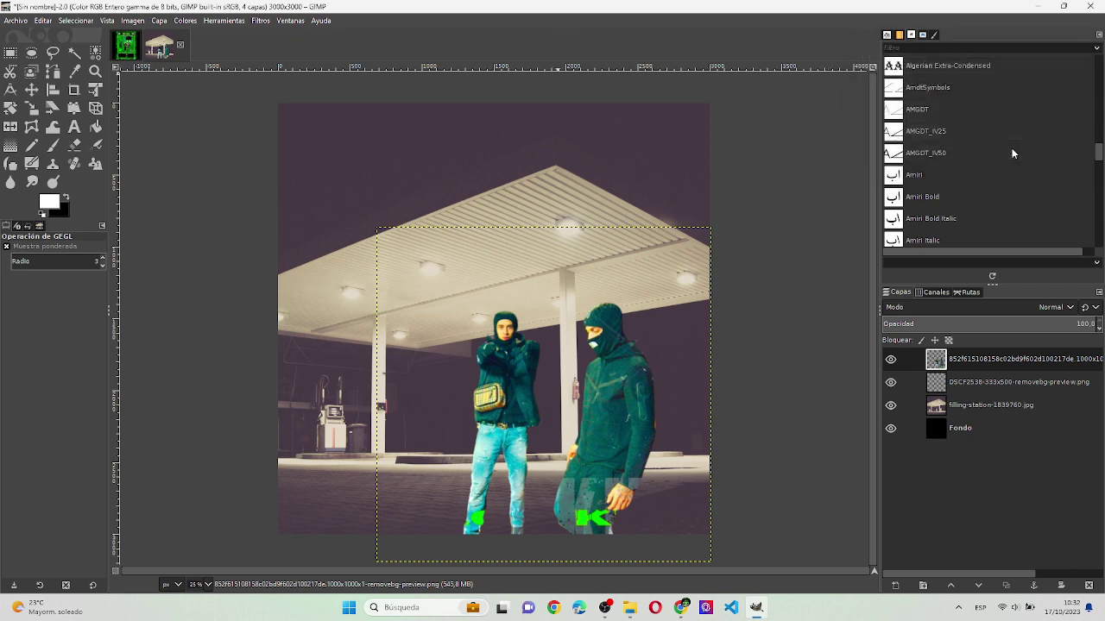
{"action": "left_click", "coordinate": [161, 22]}
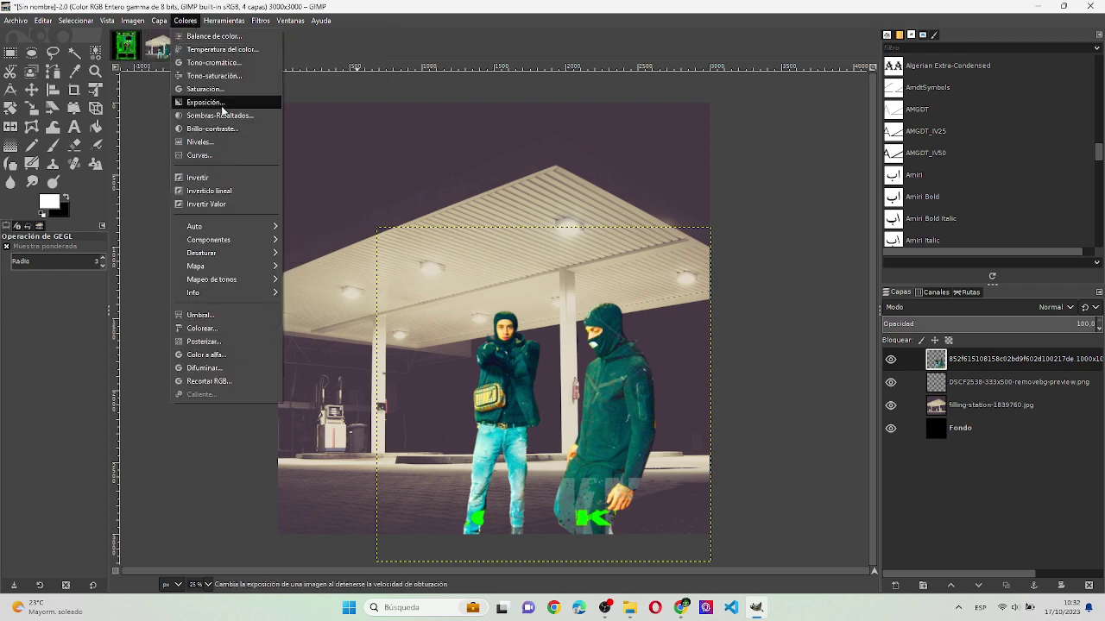
- Set the two men's exposure black level to 0.036
{"action": "left_click", "coordinate": [223, 103]}
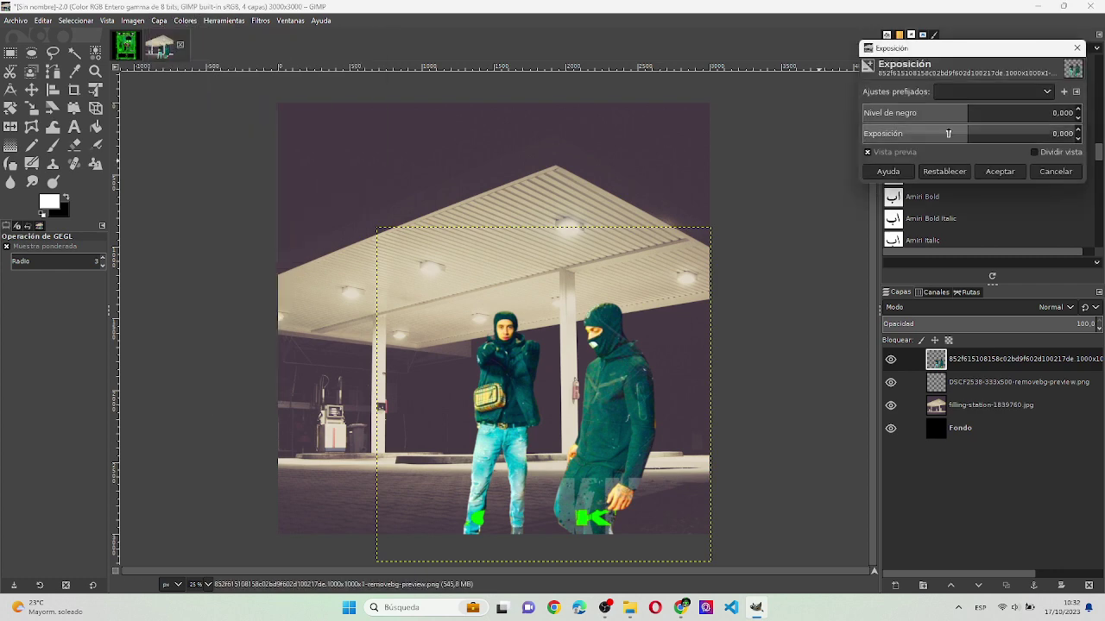
{"action": "left_click_drag", "start_coordinate": [973, 113], "coordinate": [1012, 113]}
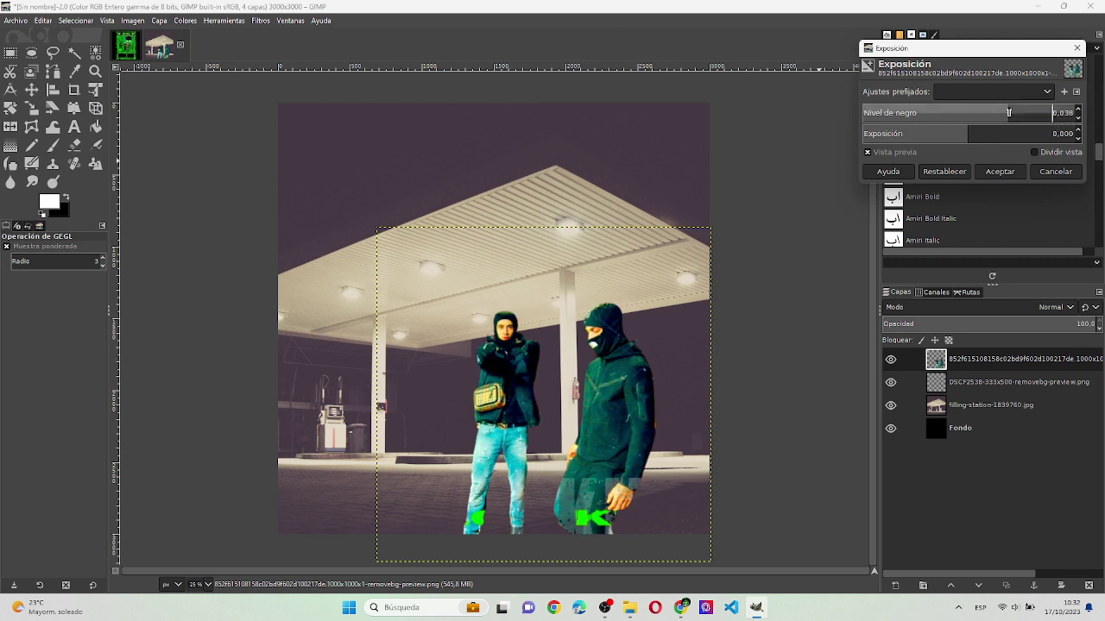
{"action": "left_click", "coordinate": [1006, 175]}
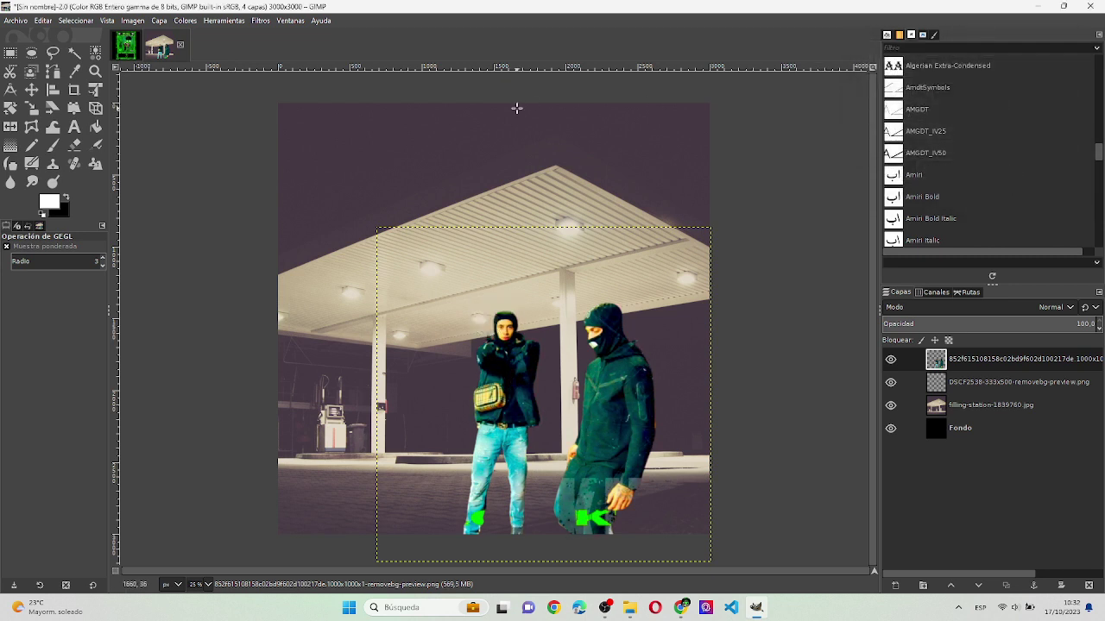
- Increase brightness and contrast on the two-men layer
{"action": "left_click", "coordinate": [187, 21]}
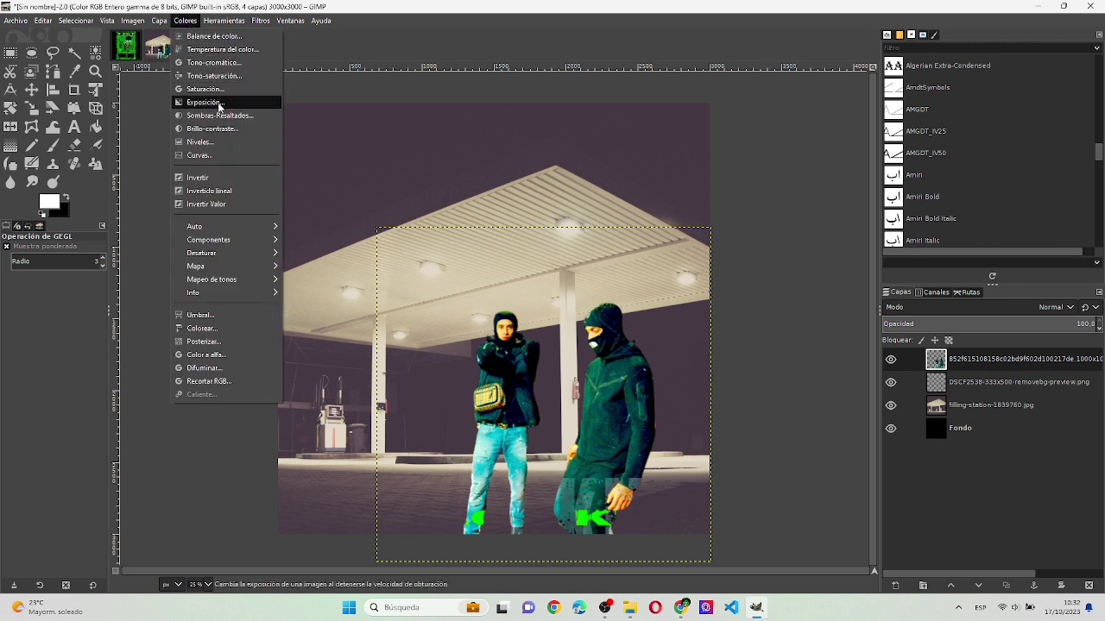
{"action": "left_click", "coordinate": [227, 129]}
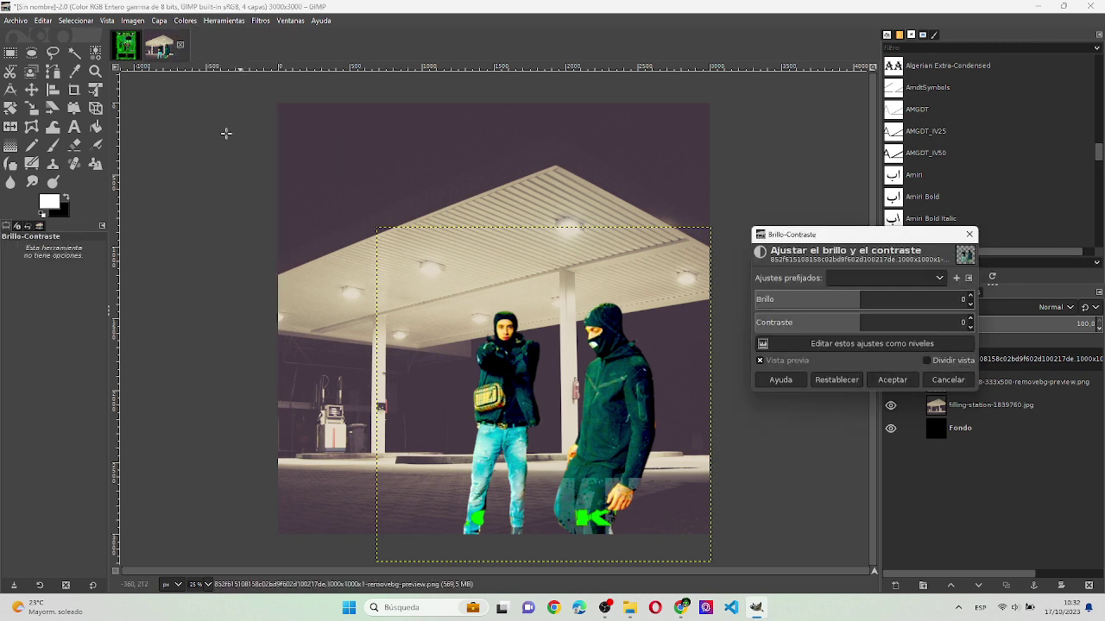
{"action": "left_click_drag", "start_coordinate": [867, 299], "coordinate": [863, 302]}
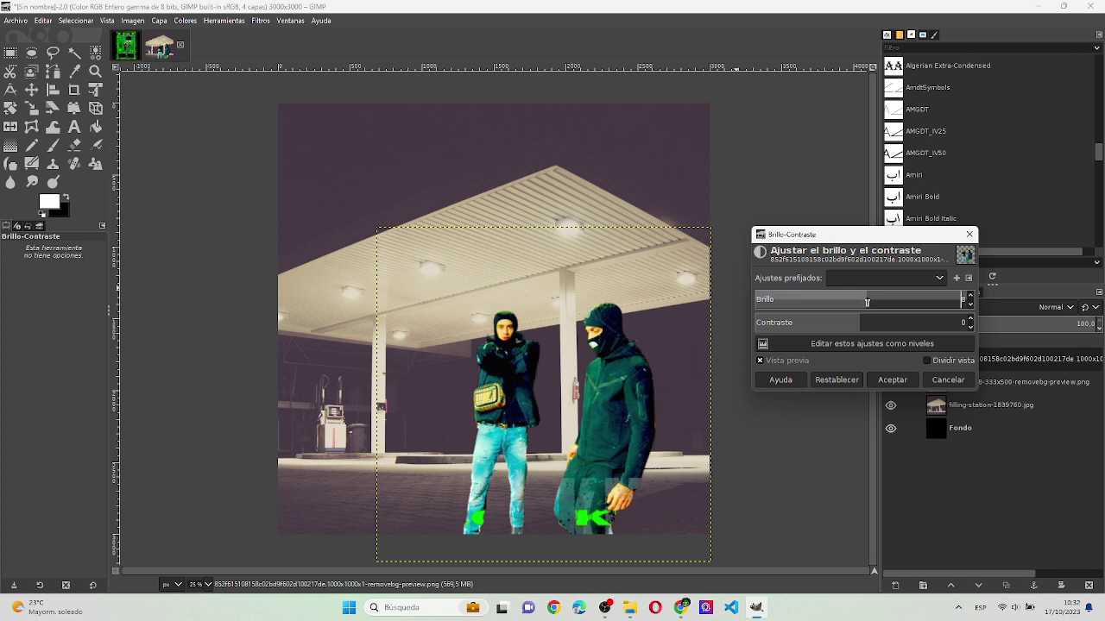
{"action": "left_click_drag", "start_coordinate": [868, 301], "coordinate": [884, 301]}
{"action": "left_click", "coordinate": [877, 325]}
{"action": "type", "text": "30"}
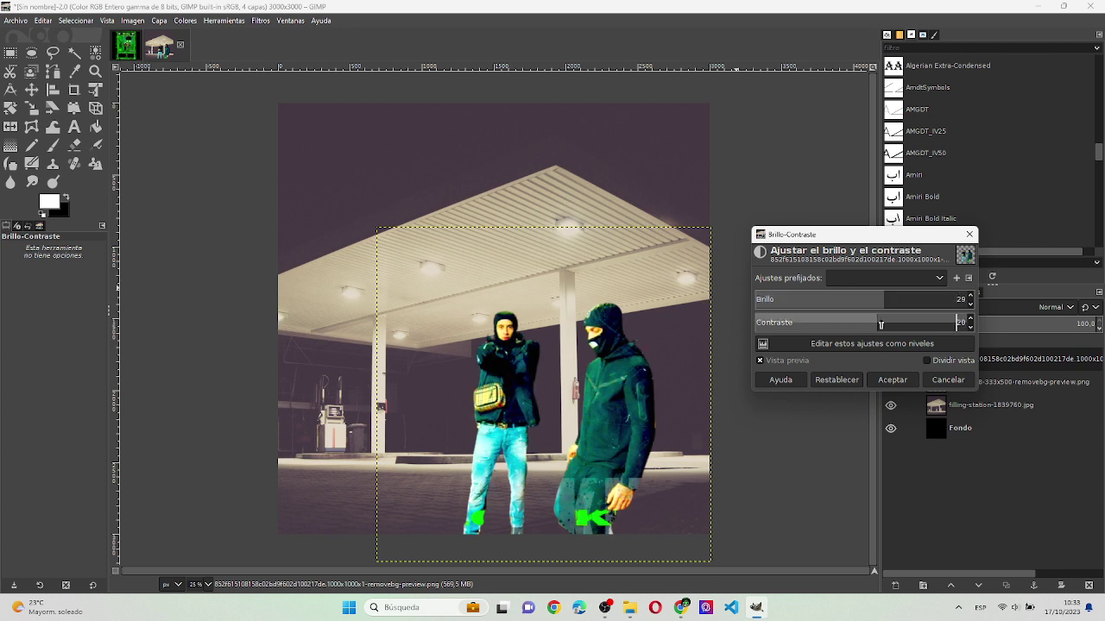
{"action": "left_click", "coordinate": [889, 380]}
- Try Posterize on the two men and cancel it
{"action": "left_click", "coordinate": [185, 19]}
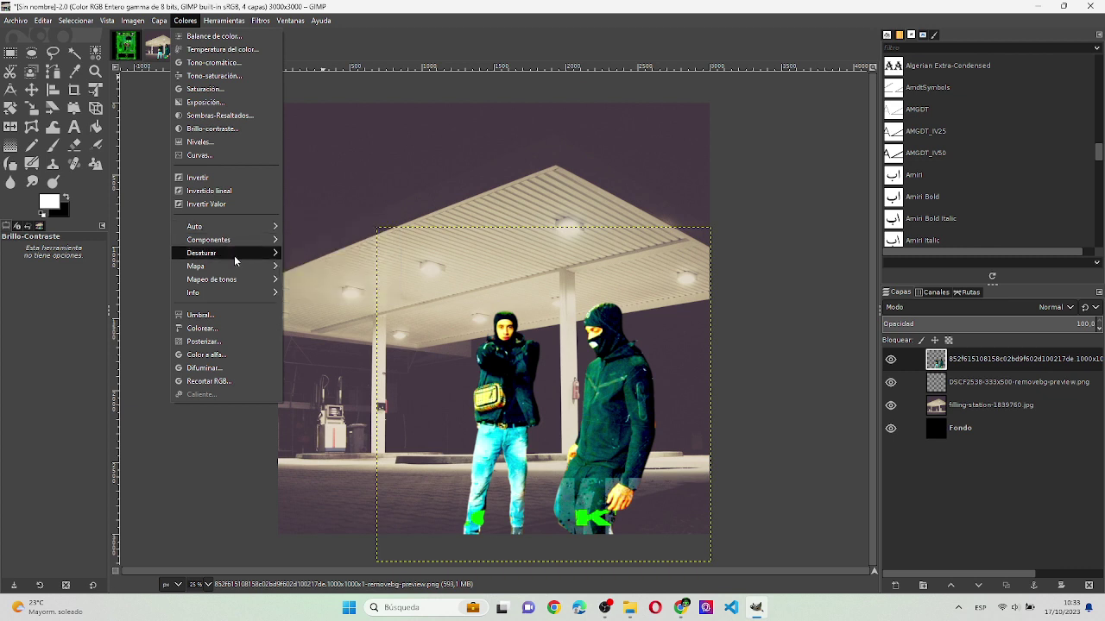
{"action": "mouse_move", "coordinate": [196, 266]}
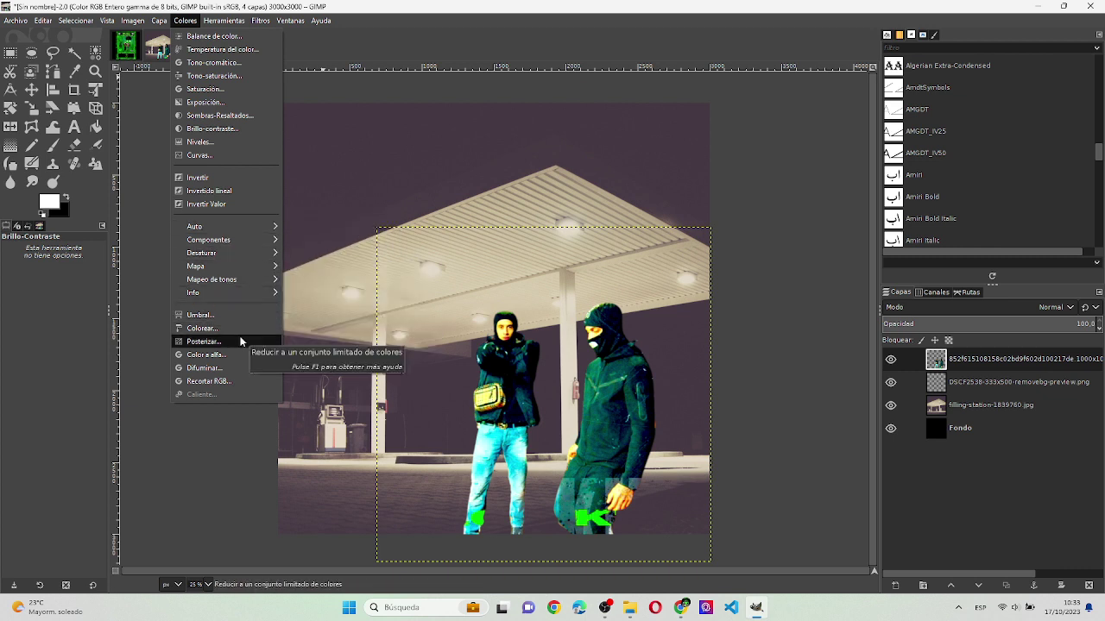
{"action": "left_click", "coordinate": [241, 342]}
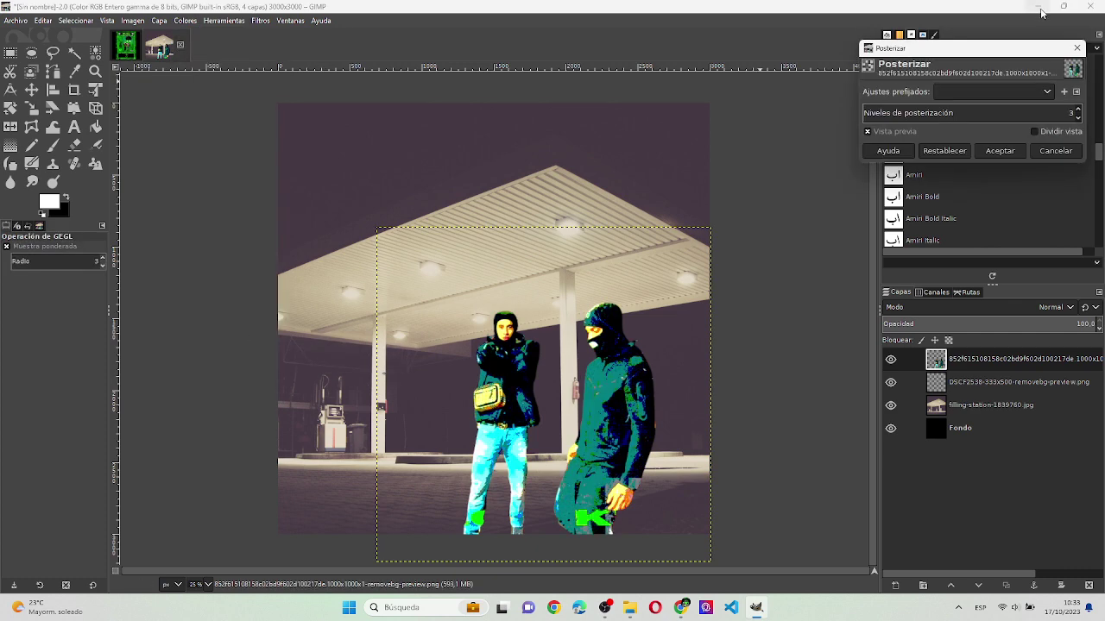
{"action": "left_click", "coordinate": [1051, 151]}
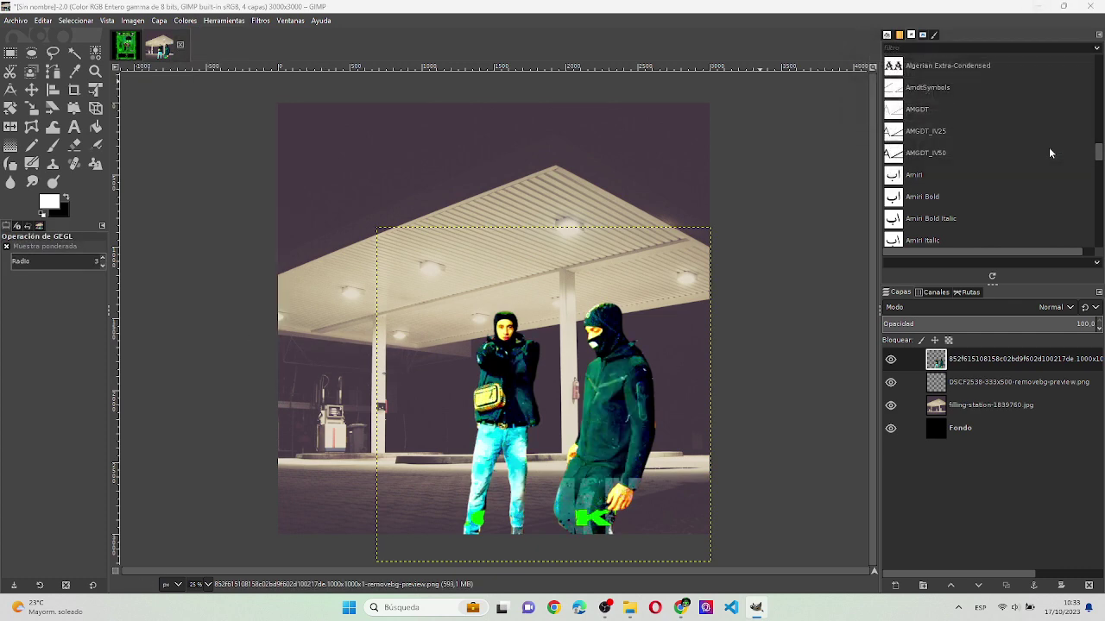
- Set the gas-station layer's ripple to amplitude 142.7, period 265.5, phase 0.223, angle 127.95
{"action": "left_click", "coordinate": [965, 407]}
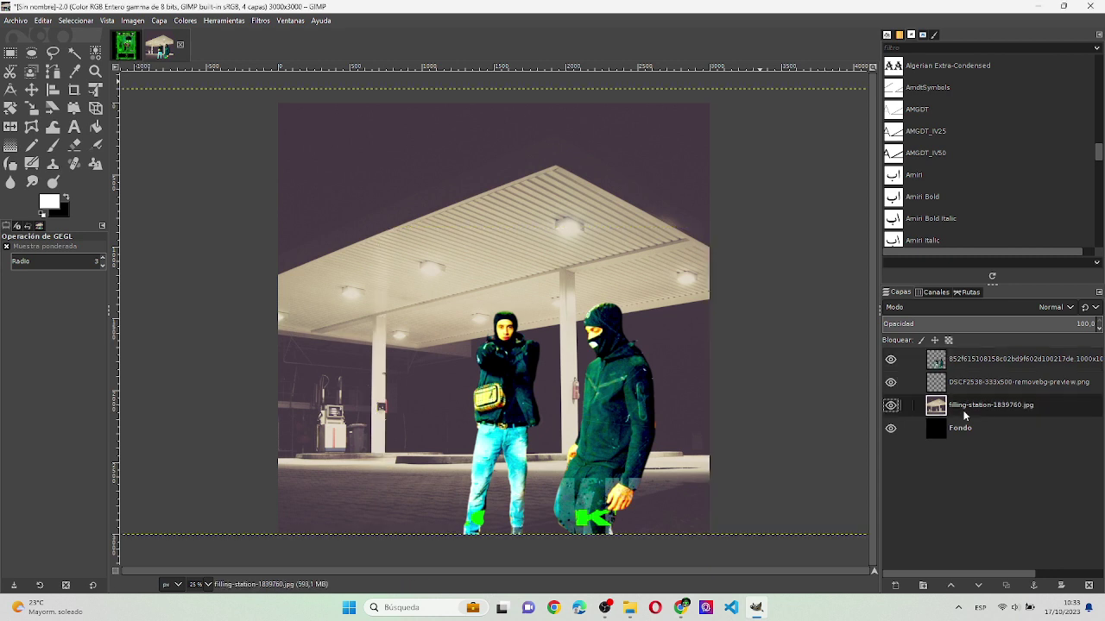
{"action": "left_click", "coordinate": [260, 21]}
{"action": "mouse_move", "coordinate": [283, 124]}
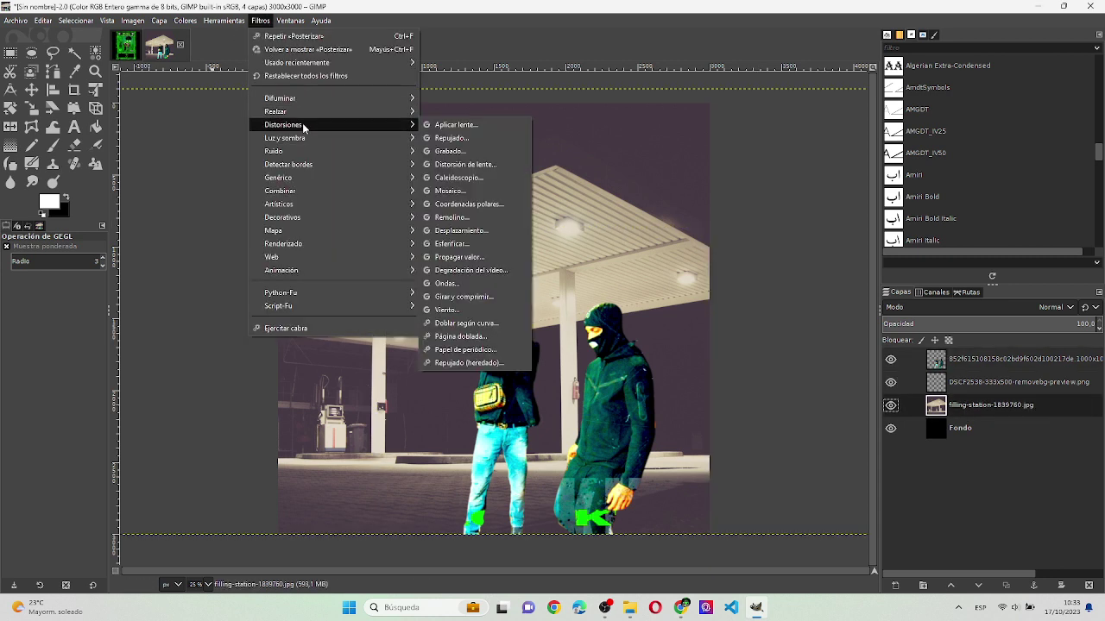
{"action": "left_click", "coordinate": [469, 217]}
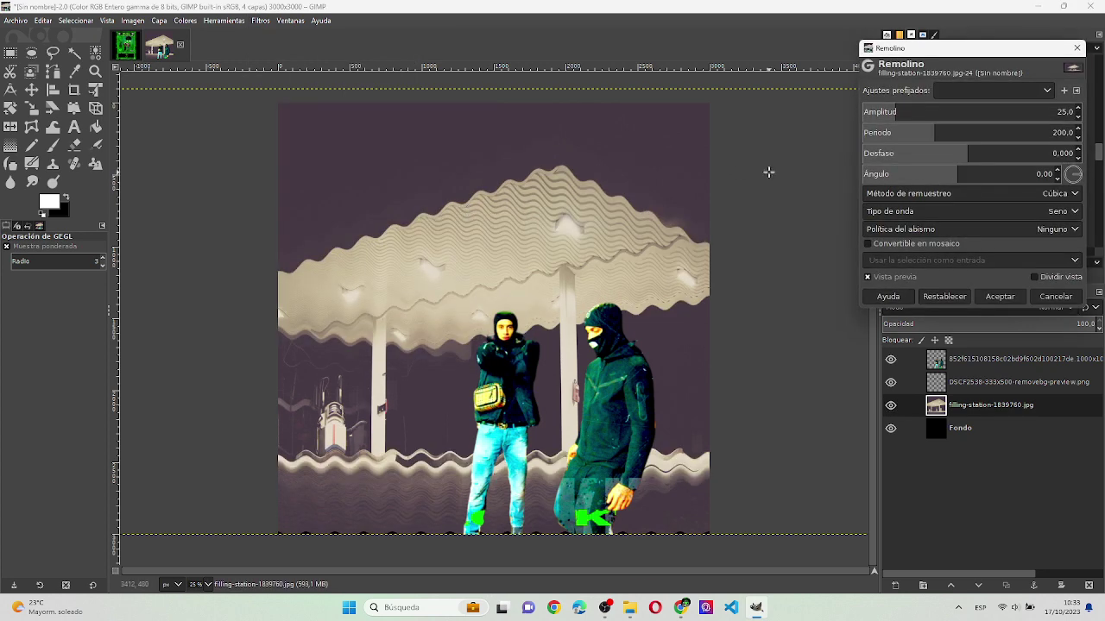
{"action": "left_click_drag", "start_coordinate": [941, 116], "coordinate": [943, 115]}
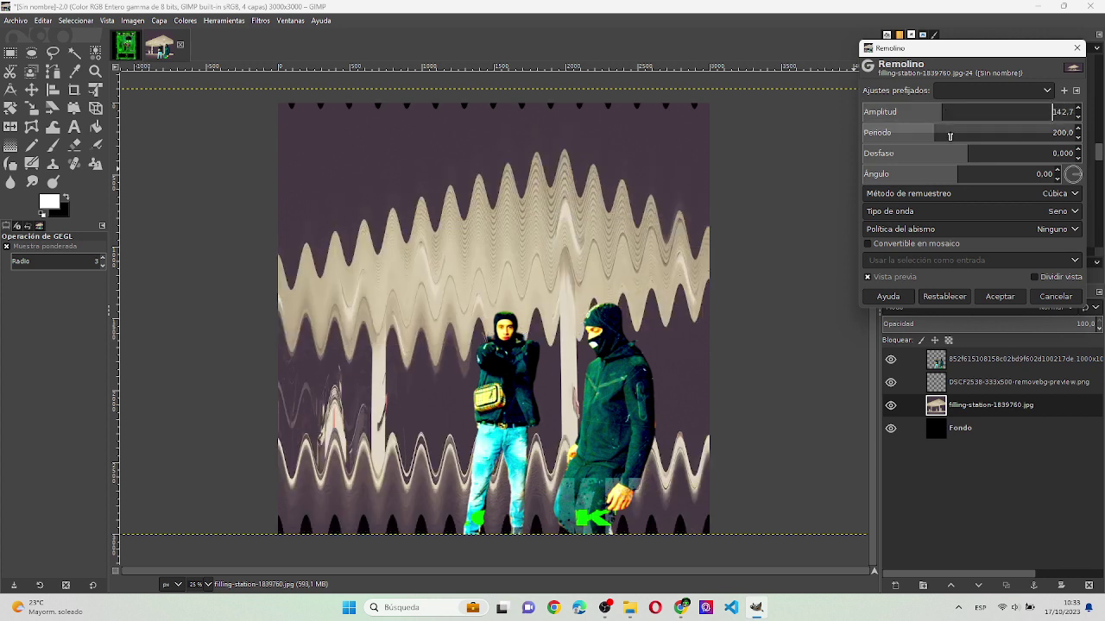
{"action": "left_click", "coordinate": [949, 136]}
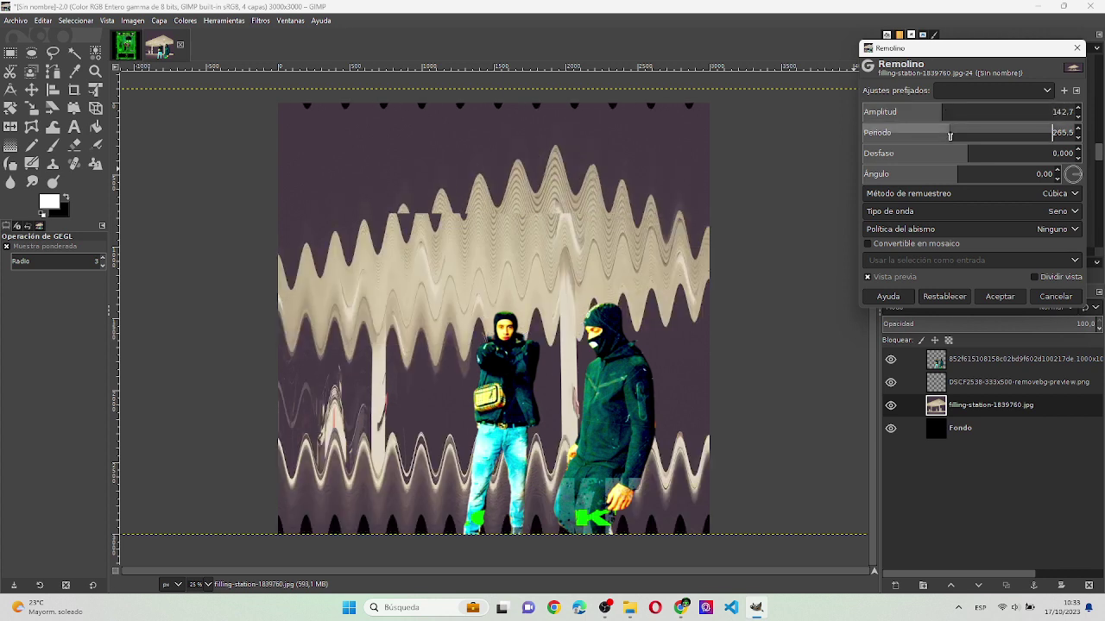
{"action": "left_click", "coordinate": [992, 158]}
{"action": "left_click", "coordinate": [1024, 175]}
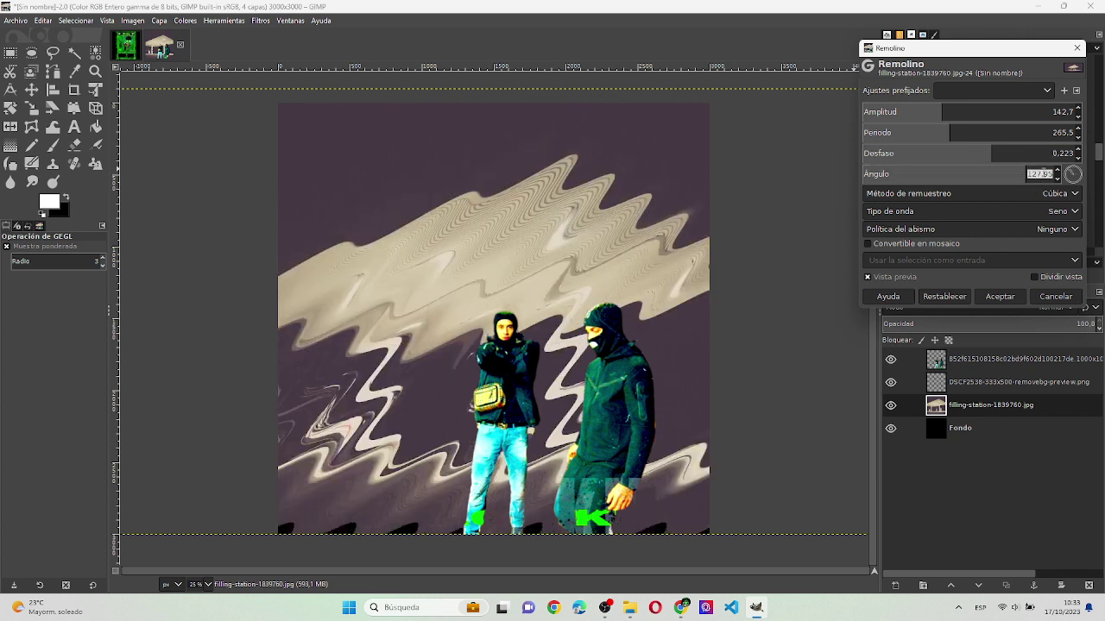
{"action": "left_click", "coordinate": [1043, 173]}
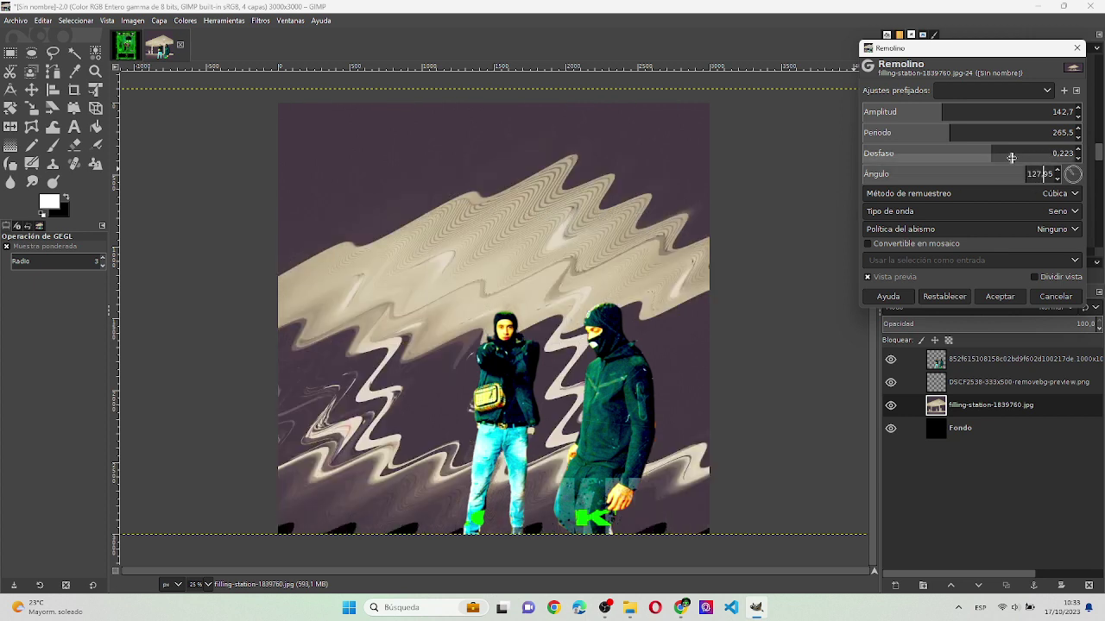
{"action": "left_click", "coordinate": [990, 201]}
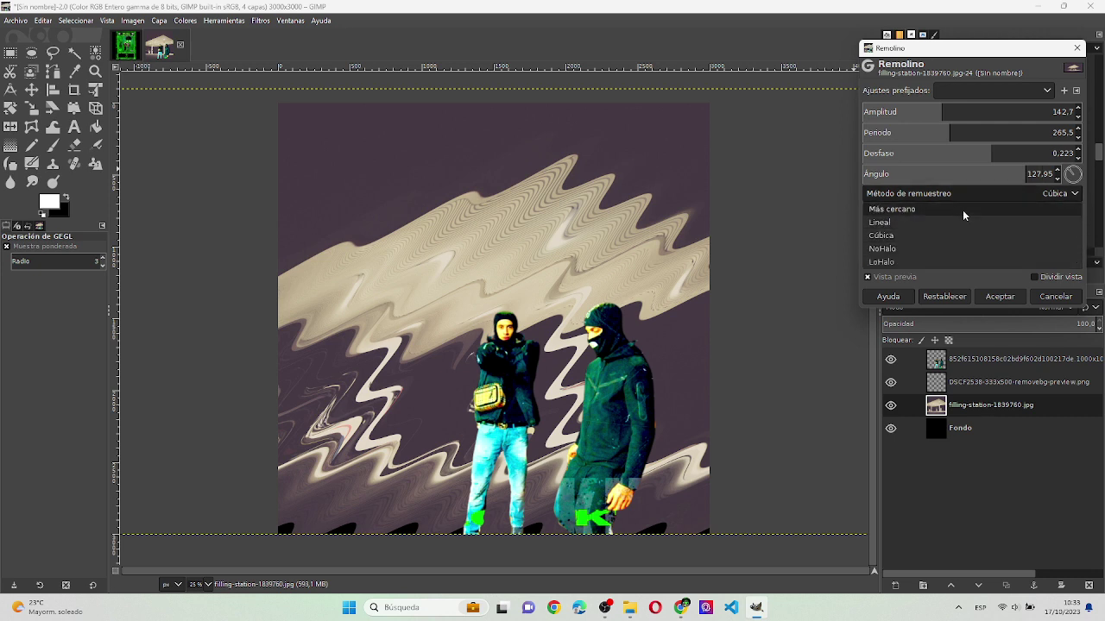
- Set the wave distortion to Linear resampling, Triangle wave shape and Loop abyss policy
{"action": "left_click", "coordinate": [962, 209]}
{"action": "left_click", "coordinate": [961, 193]}
{"action": "left_click", "coordinate": [949, 217]}
{"action": "left_click", "coordinate": [946, 229]}
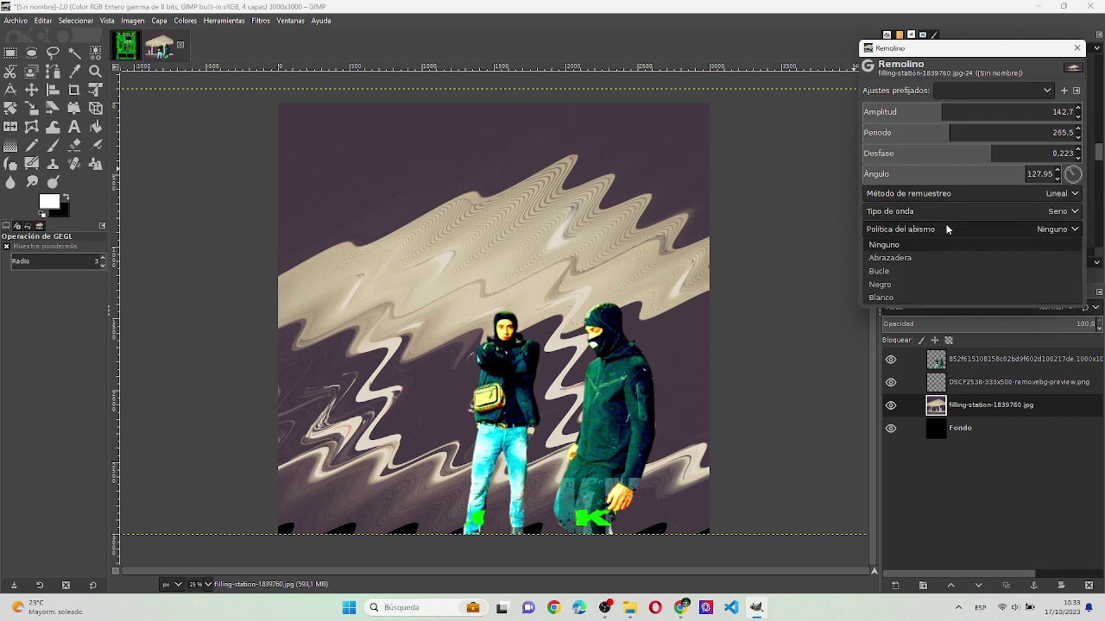
{"action": "left_click", "coordinate": [945, 224]}
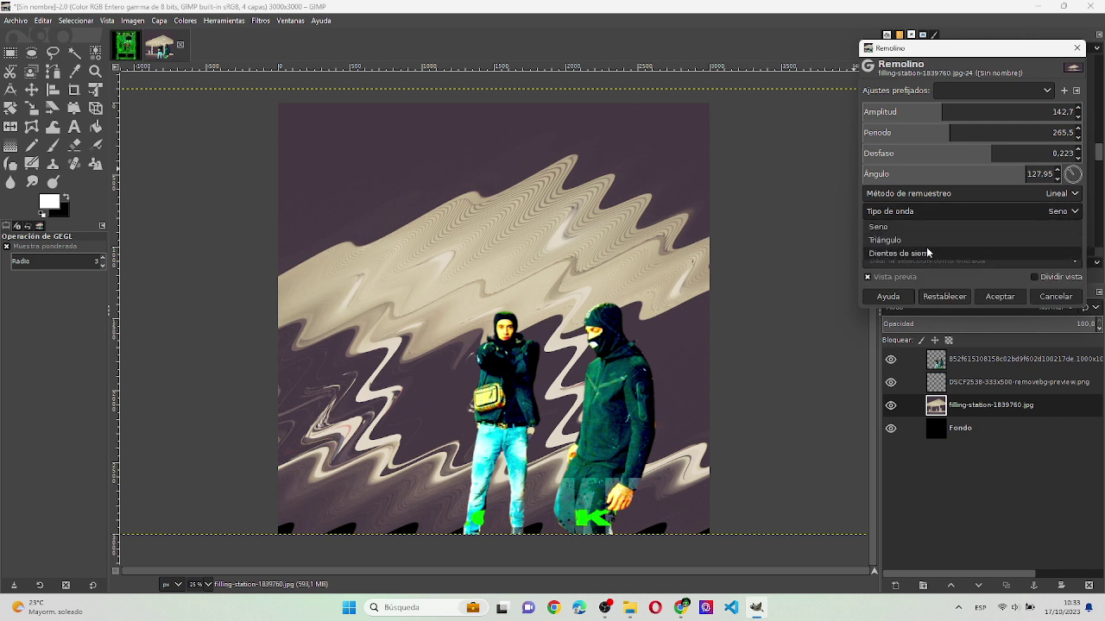
{"action": "left_click", "coordinate": [927, 253]}
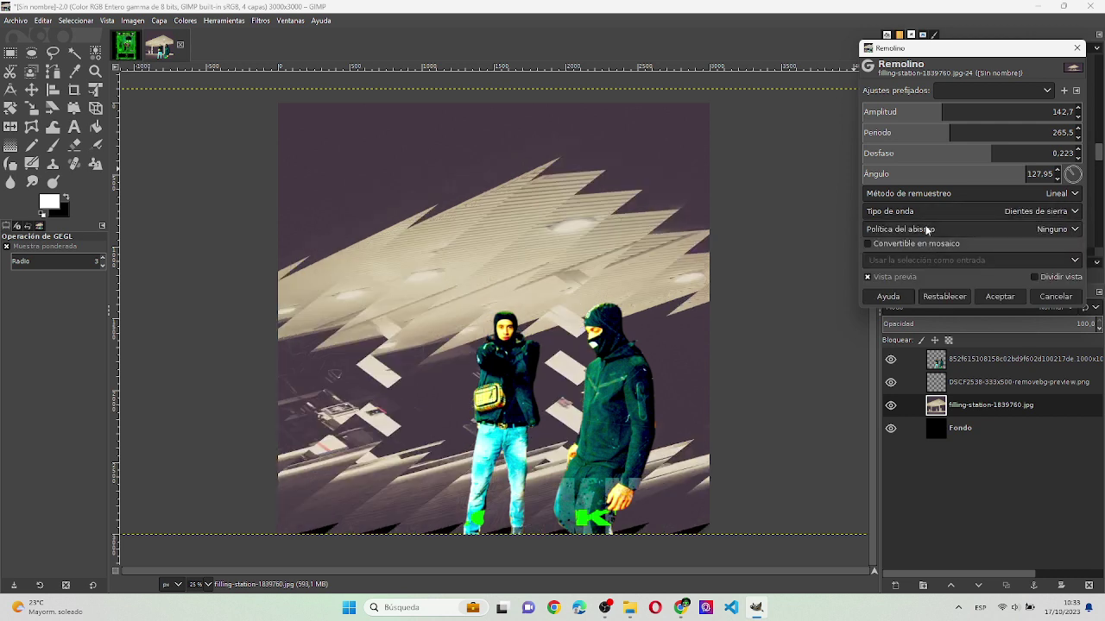
{"action": "left_click", "coordinate": [927, 211]}
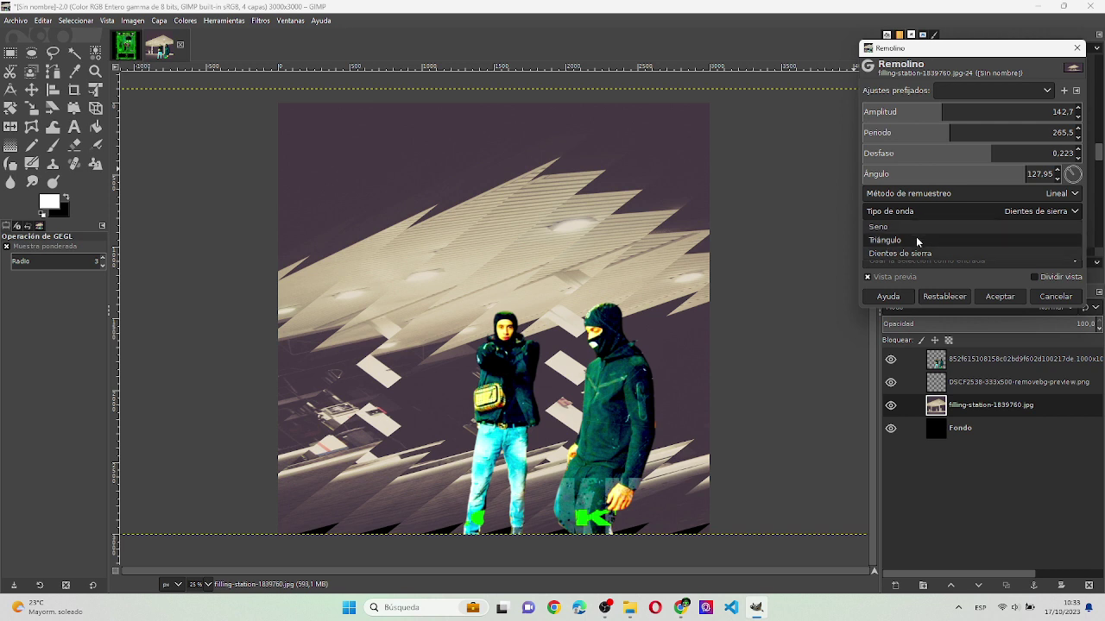
{"action": "left_click", "coordinate": [915, 236]}
{"action": "left_click", "coordinate": [918, 231]}
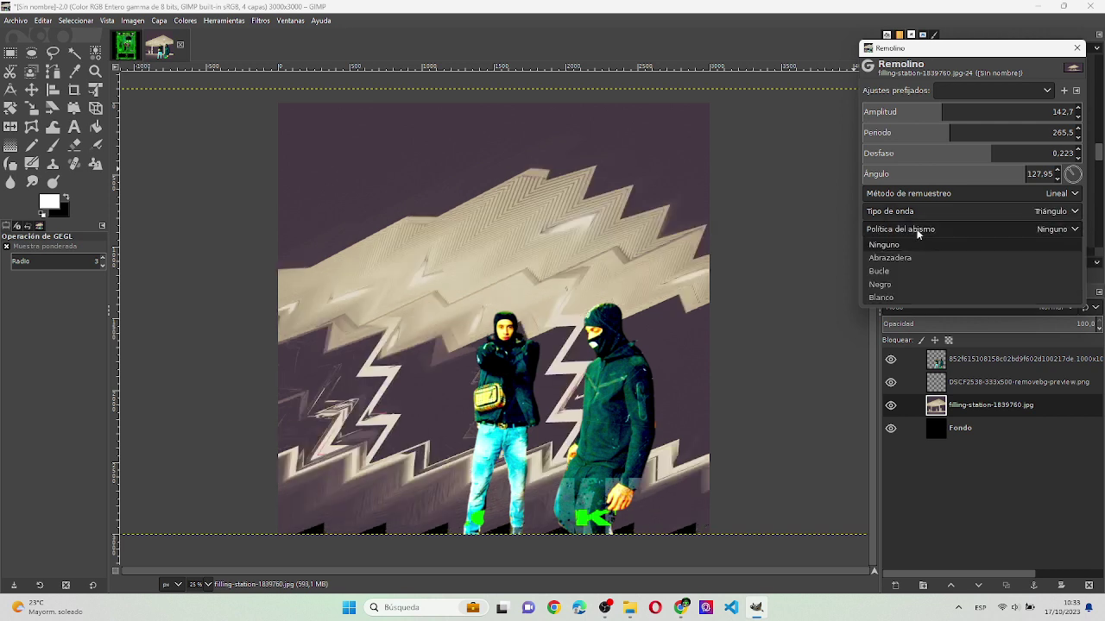
{"action": "left_click", "coordinate": [898, 271]}
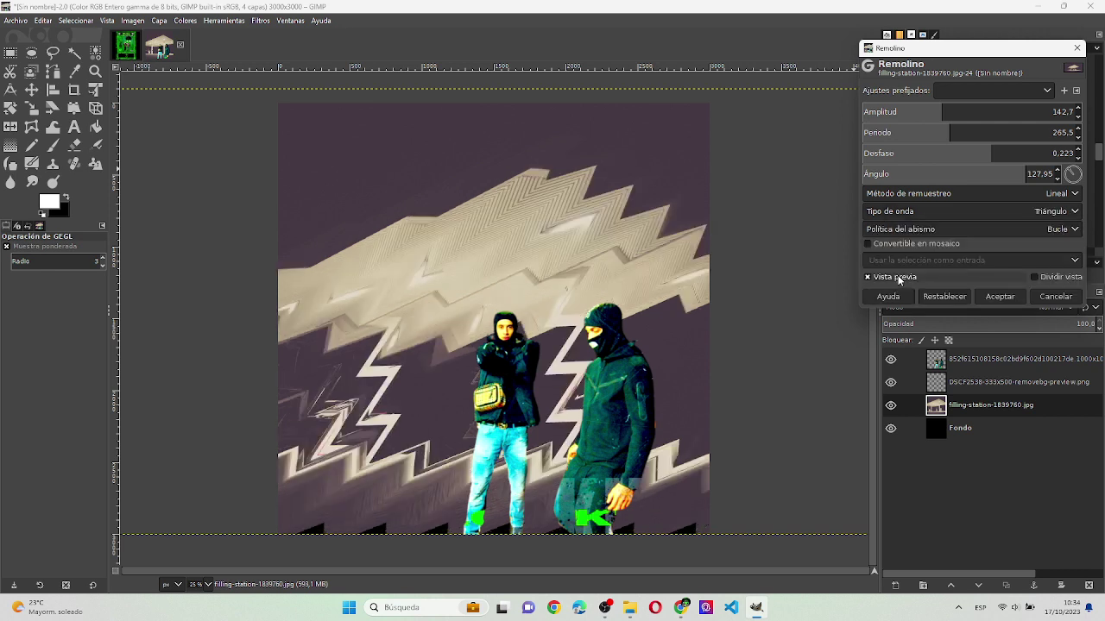
- Set wave phase to -0.815 and period to about 8, then apply it
{"action": "left_click_drag", "start_coordinate": [949, 154], "coordinate": [881, 153]}
{"action": "left_click", "coordinate": [874, 134]}
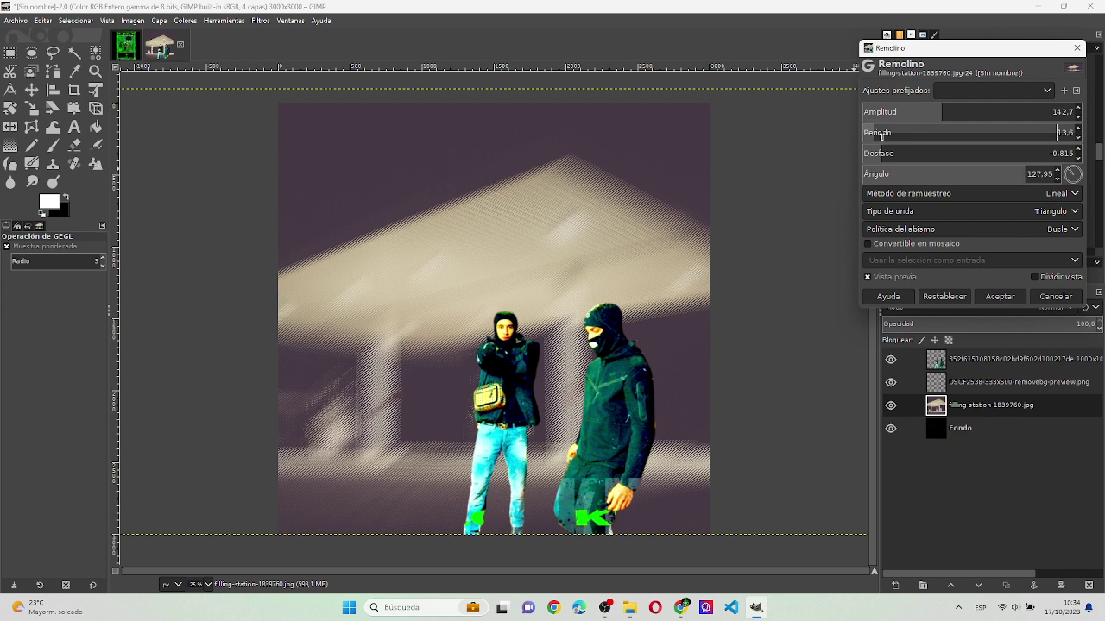
{"action": "mouse_move", "coordinate": [881, 135]}
{"action": "left_mouse_down"}
{"action": "mouse_move", "coordinate": [901, 135]}
{"action": "mouse_move", "coordinate": [870, 136]}
{"action": "left_mouse_up"}
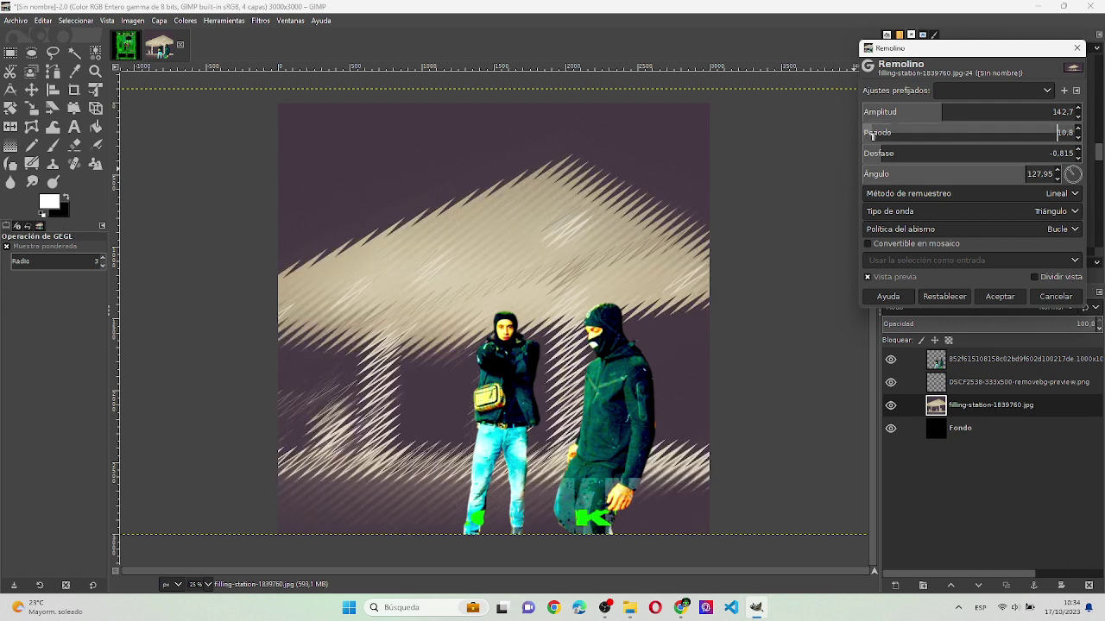
{"action": "left_click", "coordinate": [876, 134]}
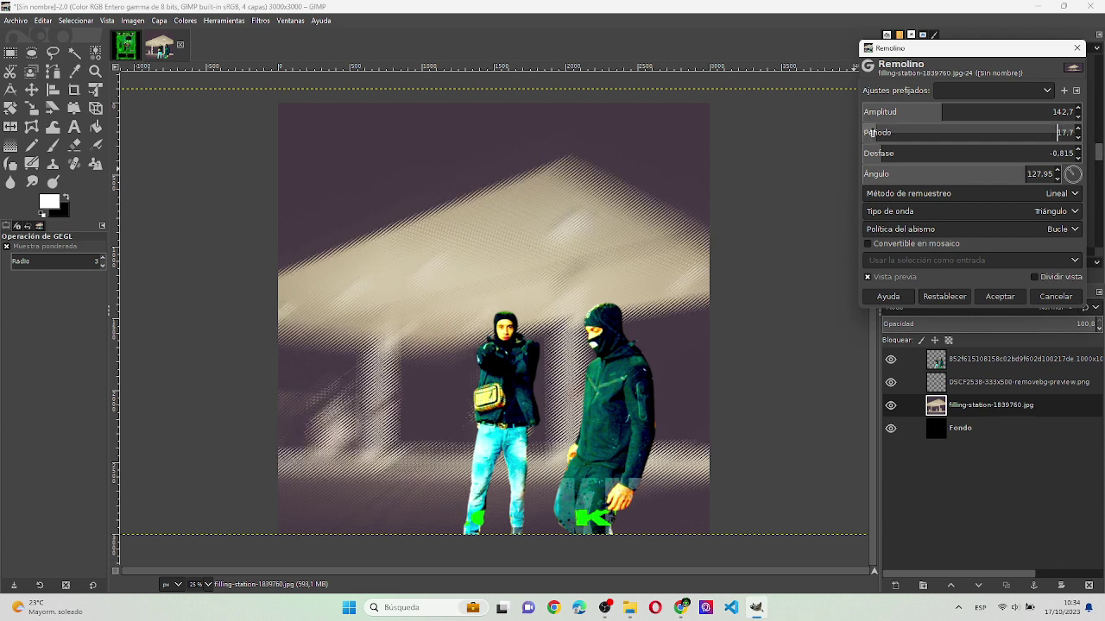
{"action": "left_click", "coordinate": [870, 134]}
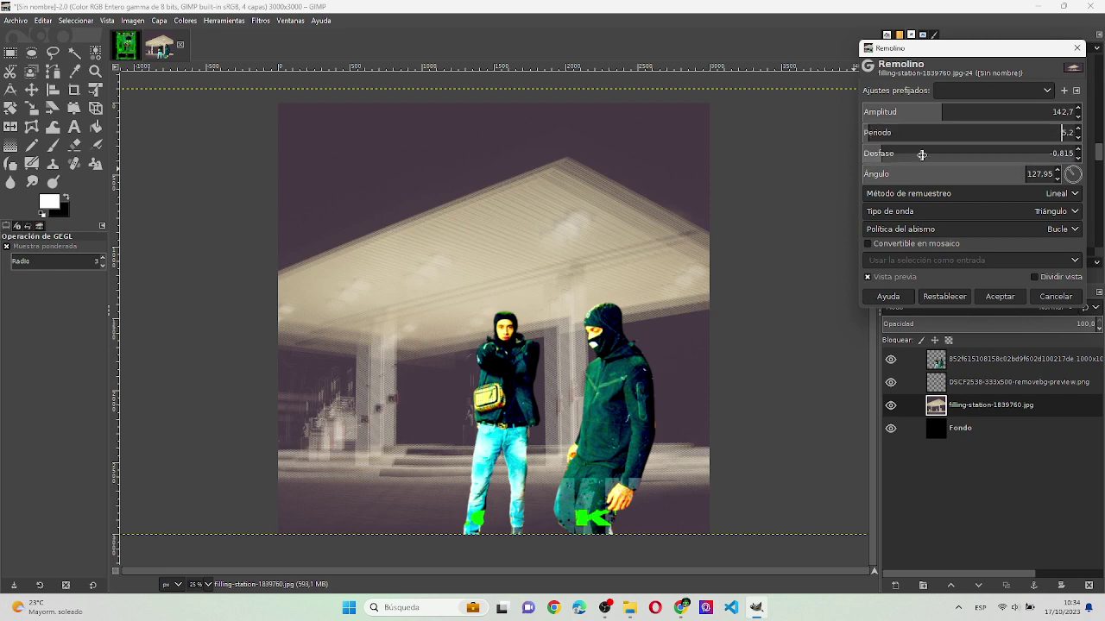
{"action": "left_click", "coordinate": [1001, 296]}
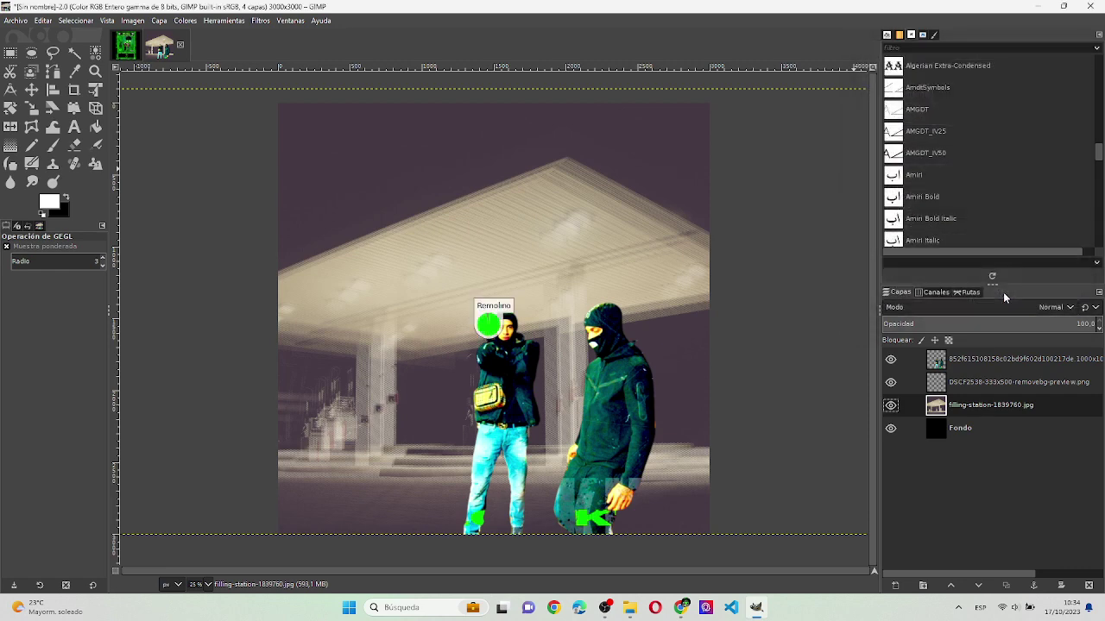
- Rerun Waves on the top cut-out layer with the period at its minimum
{"action": "left_click", "coordinate": [984, 367]}
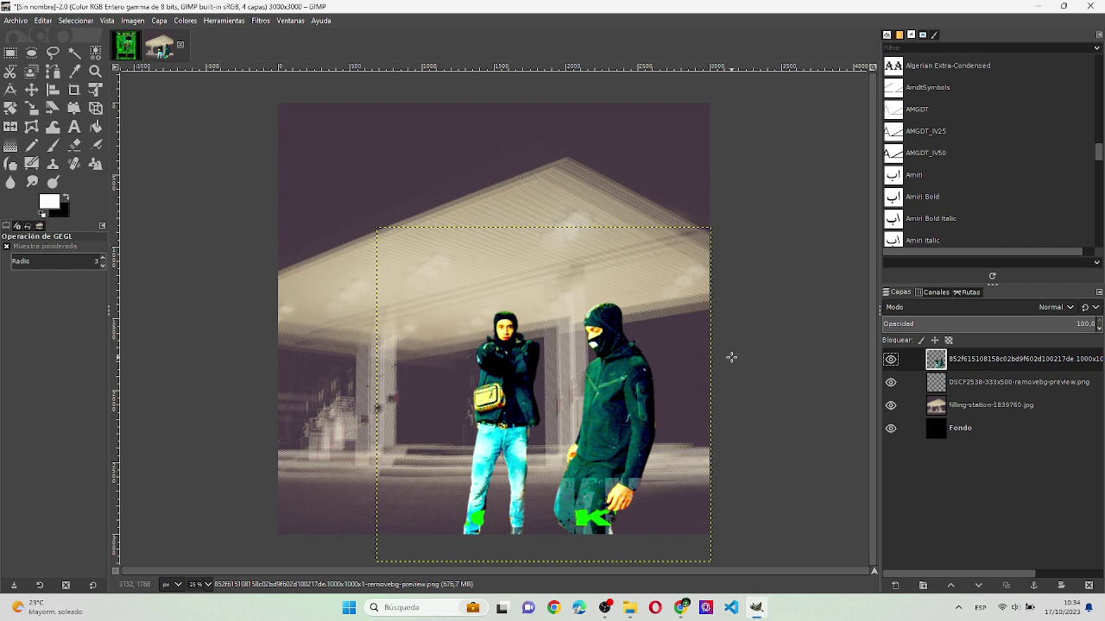
{"action": "key", "text": "ctrl+shift+f"}
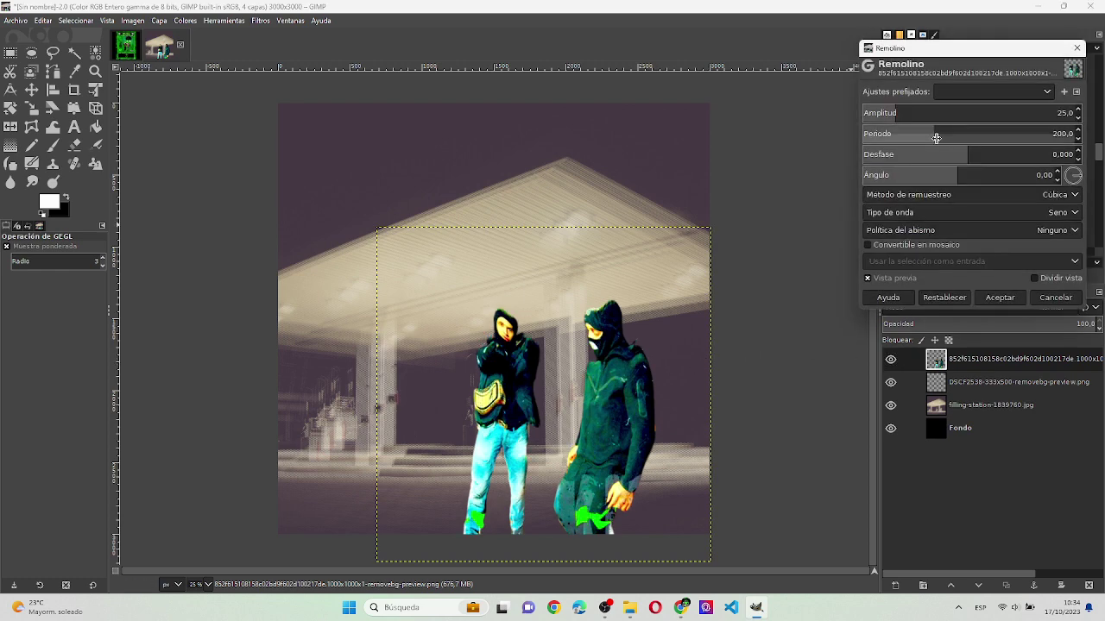
{"action": "left_click", "coordinate": [870, 133]}
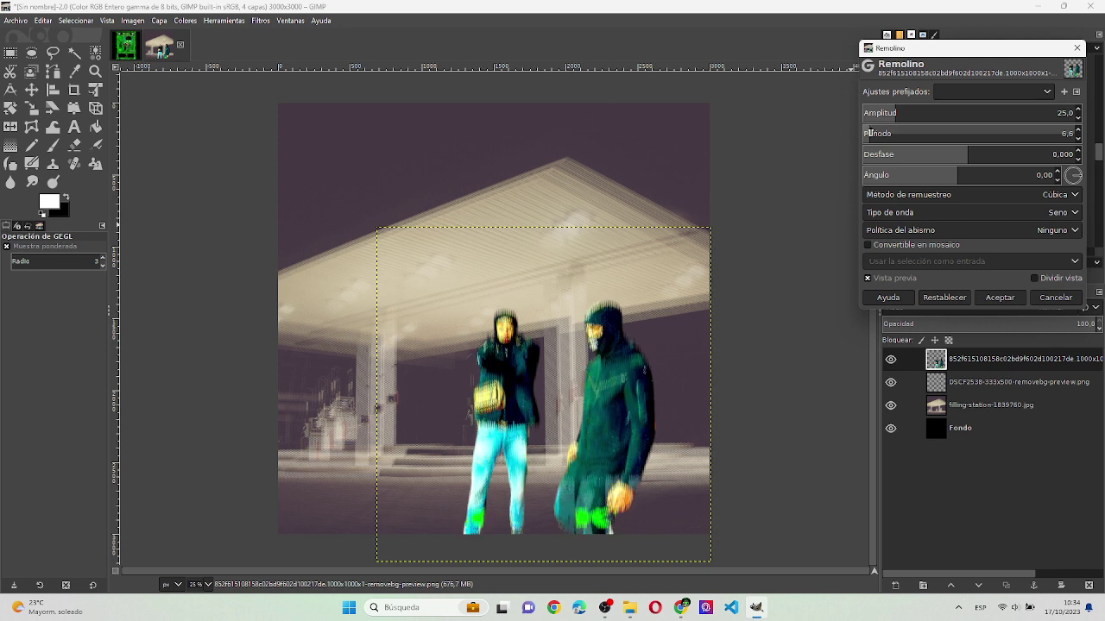
{"action": "left_click", "coordinate": [866, 134]}
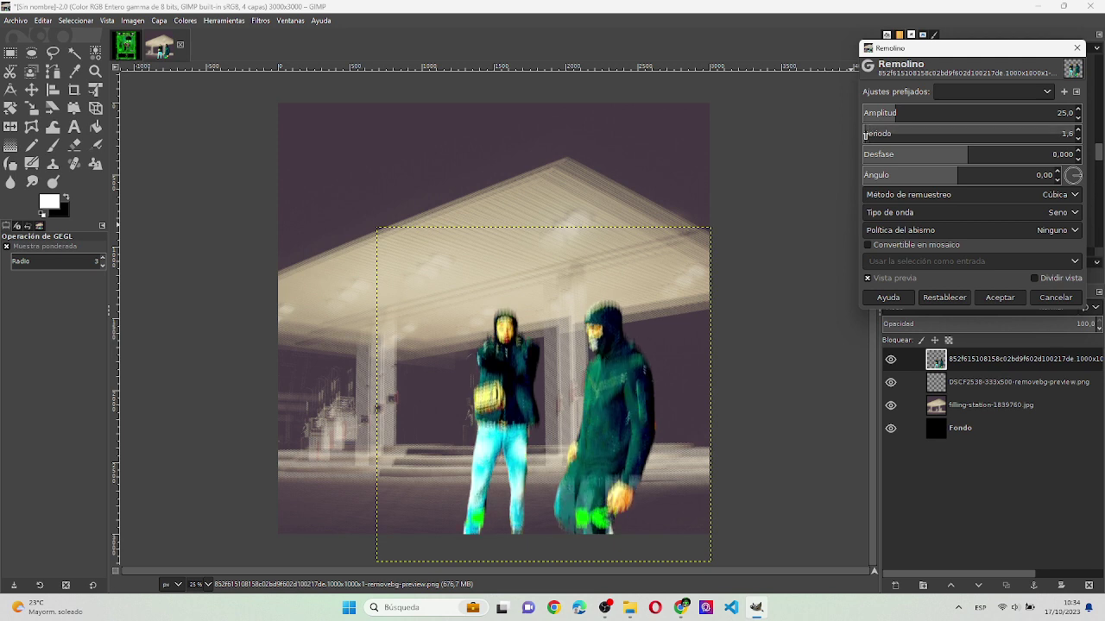
{"action": "left_click", "coordinate": [865, 135]}
{"action": "left_click", "coordinate": [865, 134]}
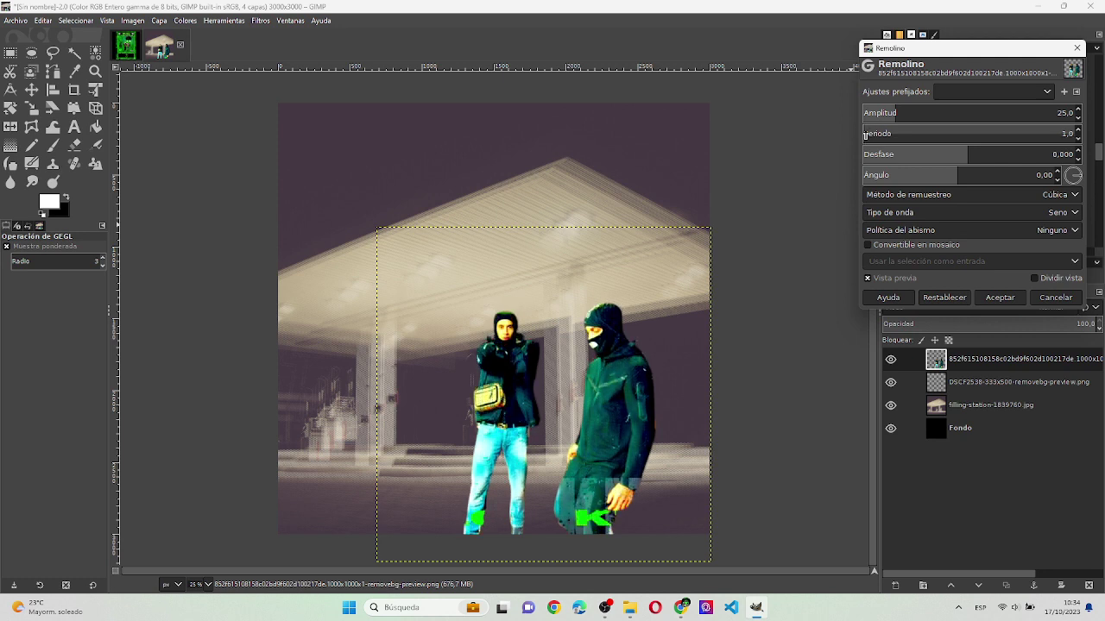
{"action": "left_click_drag", "start_coordinate": [866, 134], "coordinate": [866, 134]}
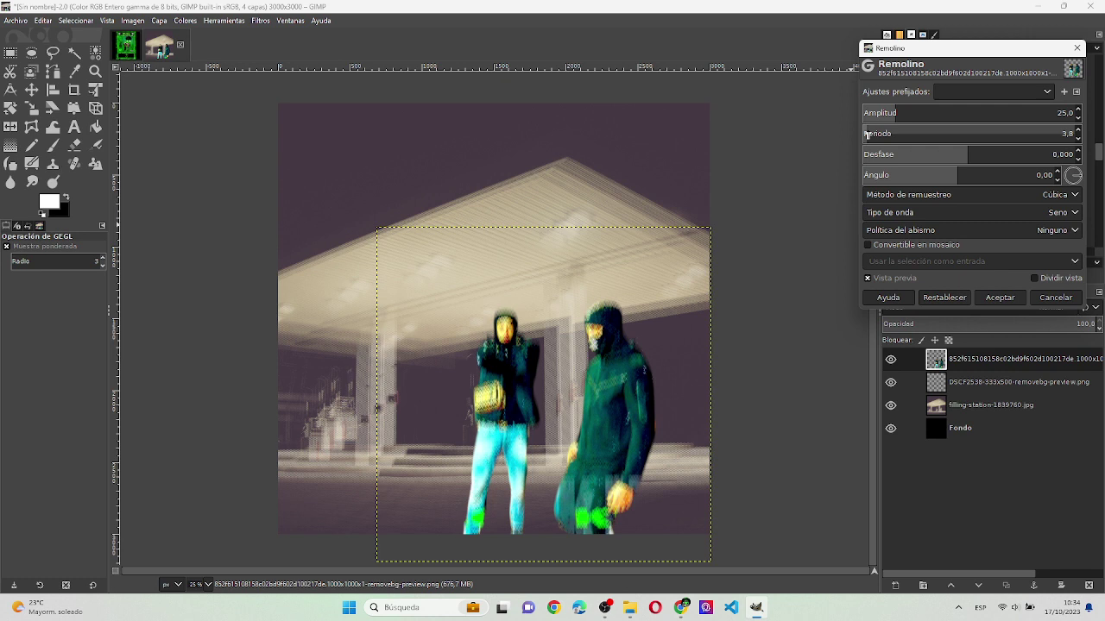
{"action": "key", "text": "Page_Down"}
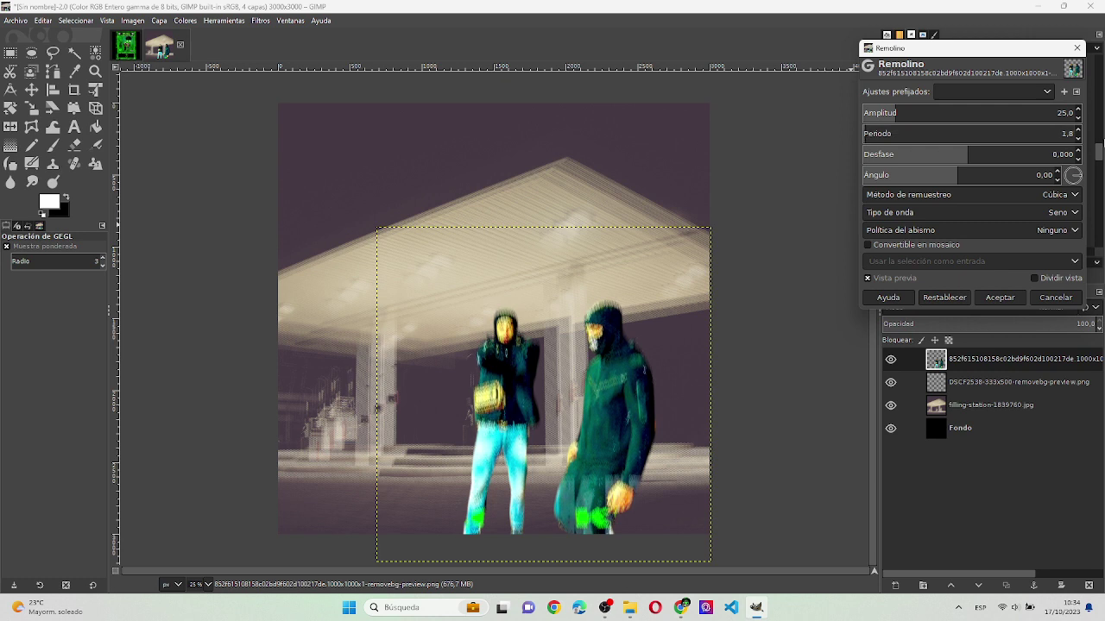
{"action": "left_click", "coordinate": [1065, 132]}
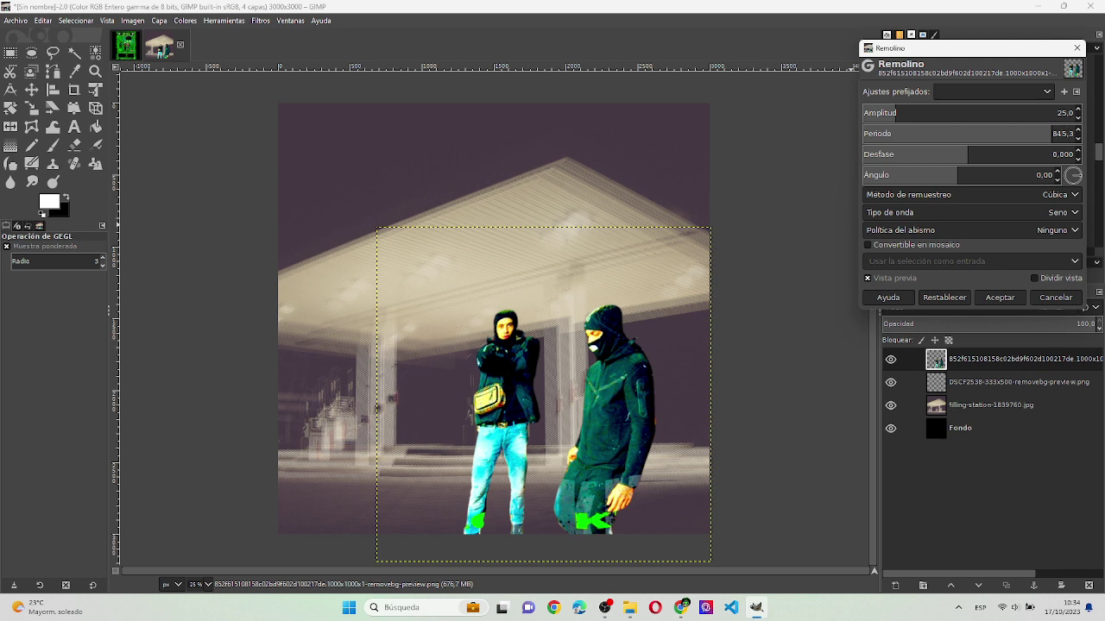
{"action": "left_click_drag", "start_coordinate": [988, 134], "coordinate": [867, 153]}
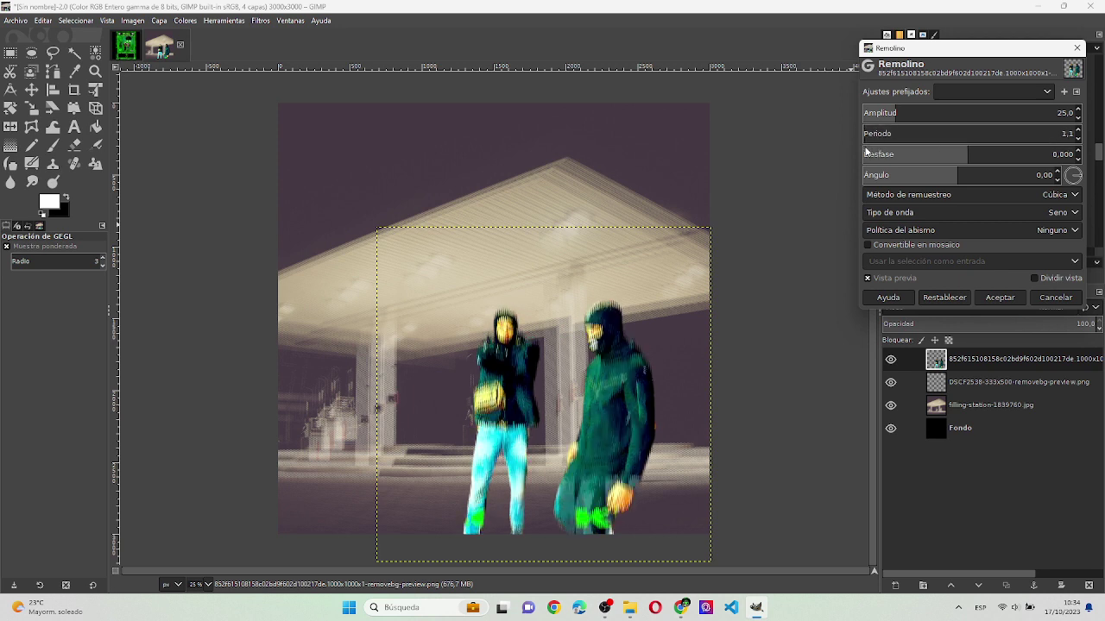
- Apply the fine wave distortion and duplicate the cut-out layer
{"action": "left_click", "coordinate": [999, 298]}
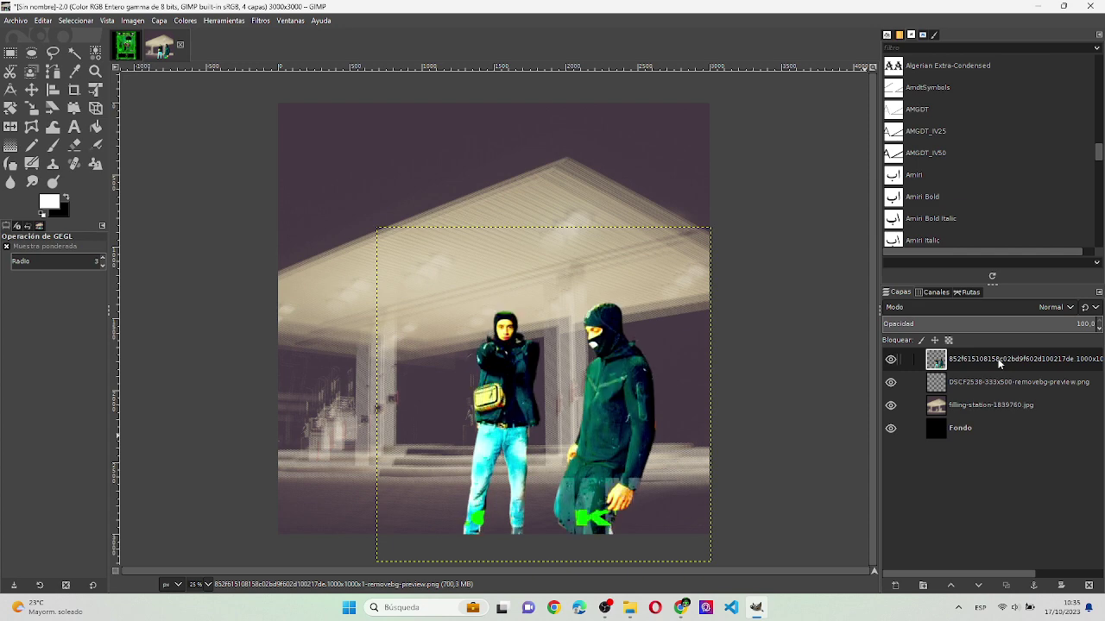
{"action": "right_click", "coordinate": [999, 362]}
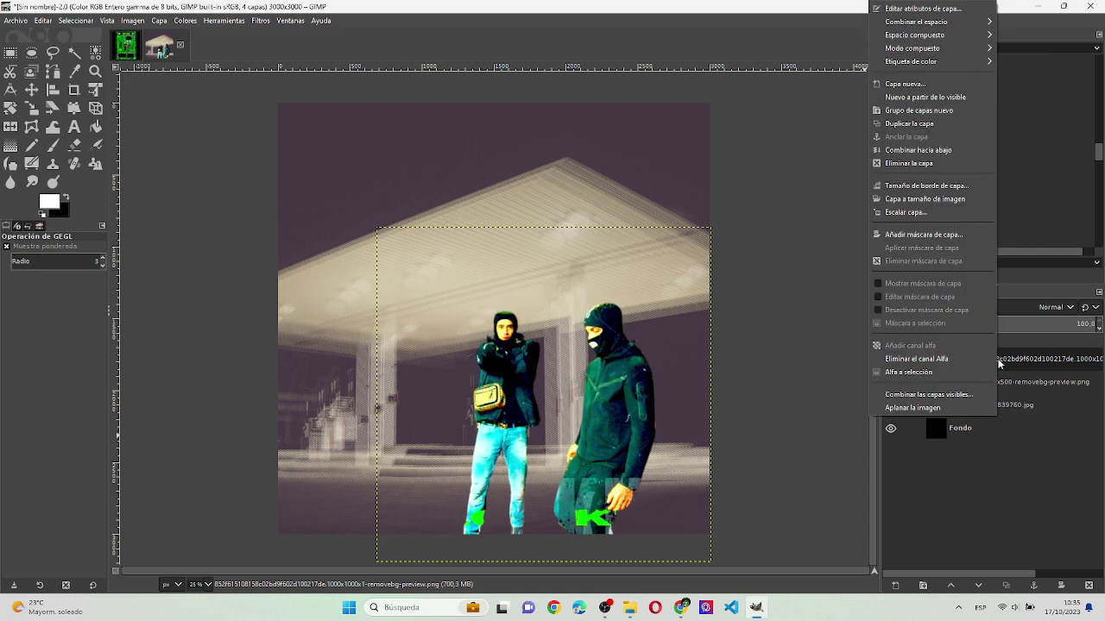
{"action": "left_click", "coordinate": [928, 126]}
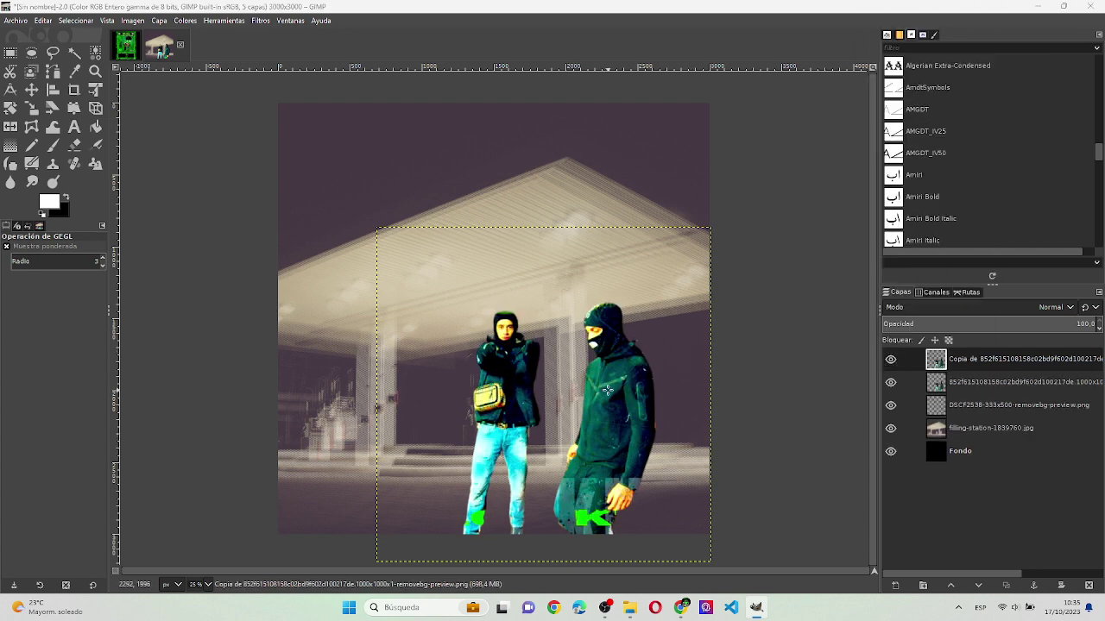
- Set the copy's ripple to a very short period of about 0.7 and angle 180
{"action": "key", "text": "shift+ctrl+f"}
{"action": "left_click_drag", "start_coordinate": [891, 134], "coordinate": [864, 134]}
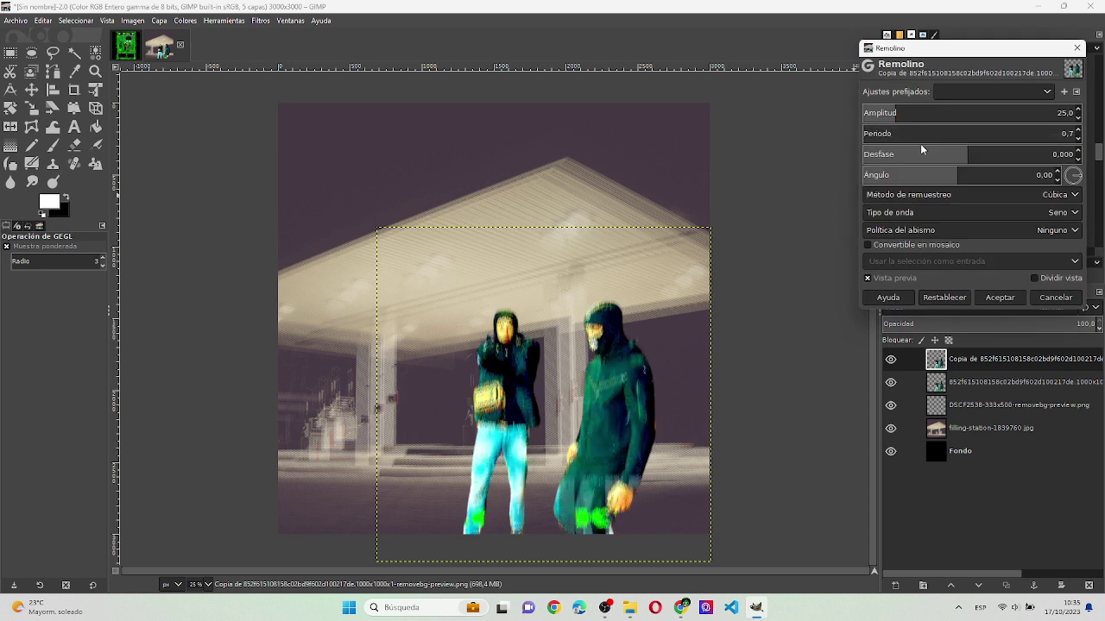
{"action": "mouse_move", "coordinate": [915, 176]}
{"action": "left_mouse_down"}
{"action": "mouse_move", "coordinate": [872, 177]}
{"action": "mouse_move", "coordinate": [964, 179]}
{"action": "mouse_move", "coordinate": [919, 186]}
{"action": "mouse_move", "coordinate": [937, 182]}
{"action": "left_mouse_up"}
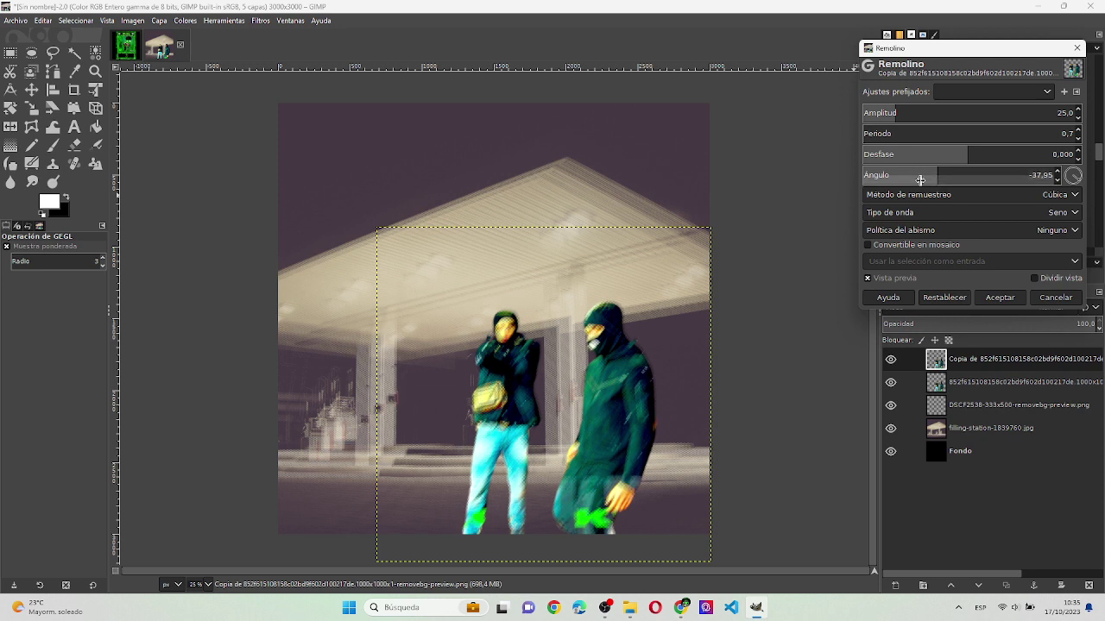
{"action": "left_click", "coordinate": [920, 180]}
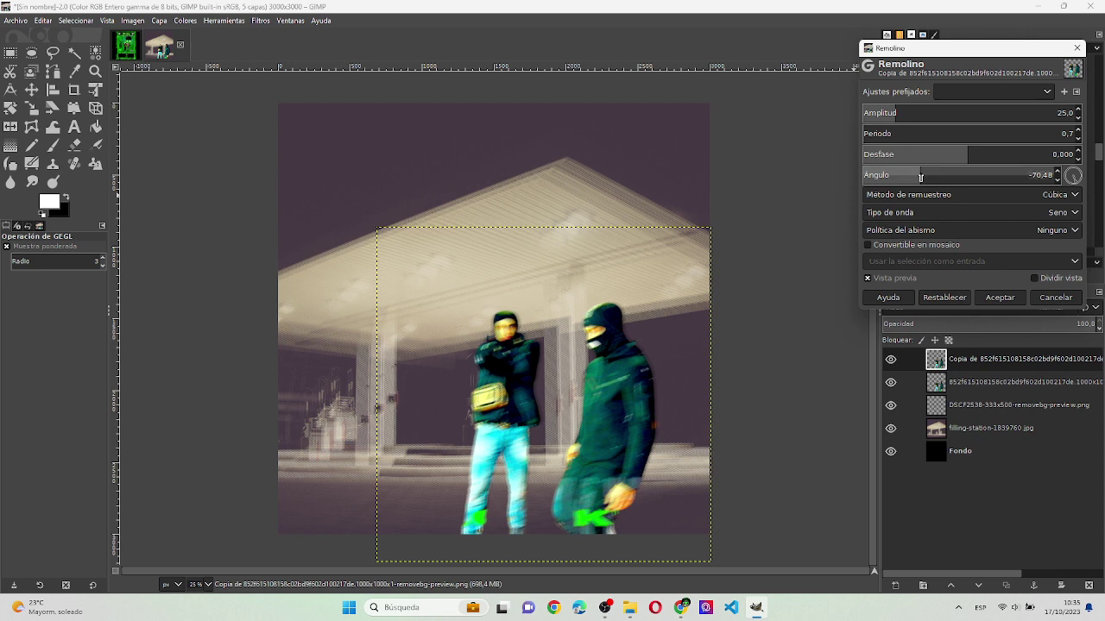
{"action": "left_click_drag", "start_coordinate": [920, 178], "coordinate": [993, 176]}
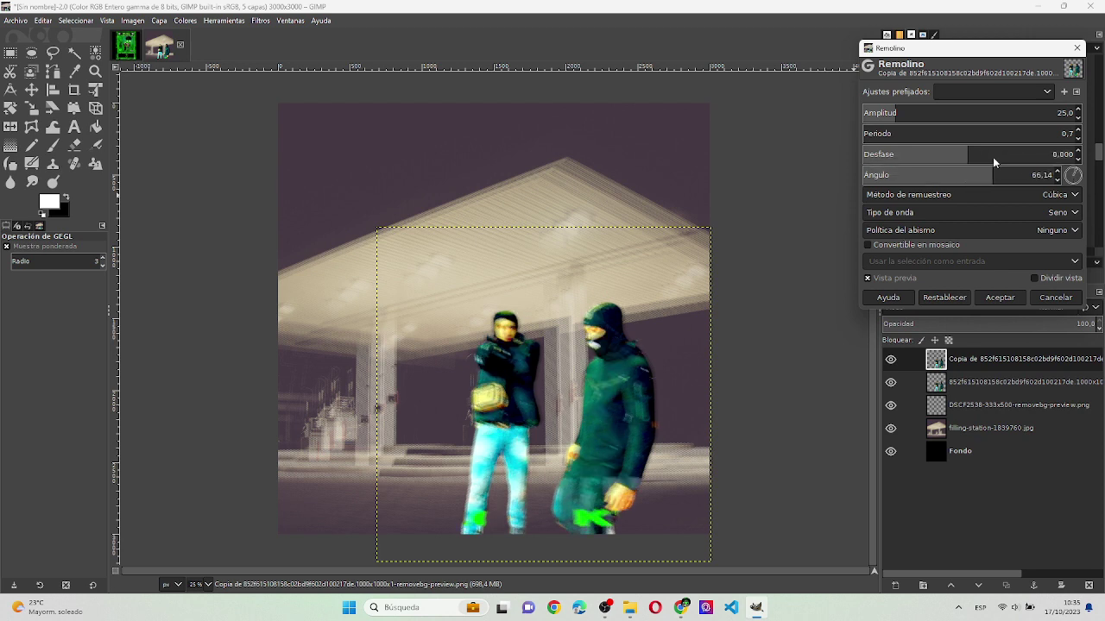
{"action": "left_click", "coordinate": [1025, 176]}
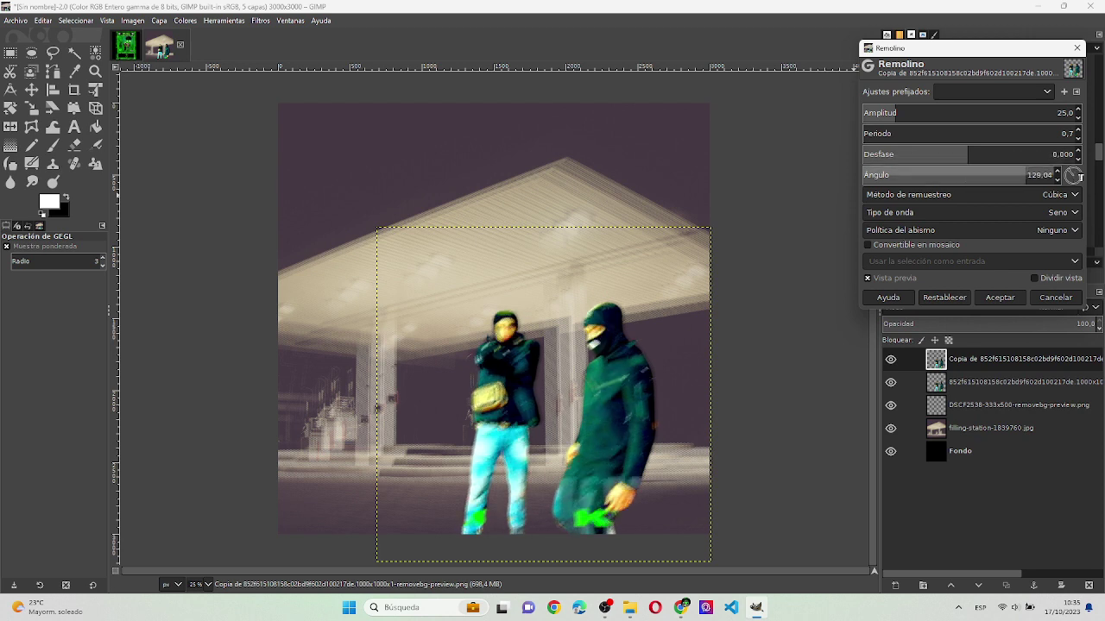
{"action": "left_click_drag", "start_coordinate": [1079, 177], "coordinate": [1103, 179]}
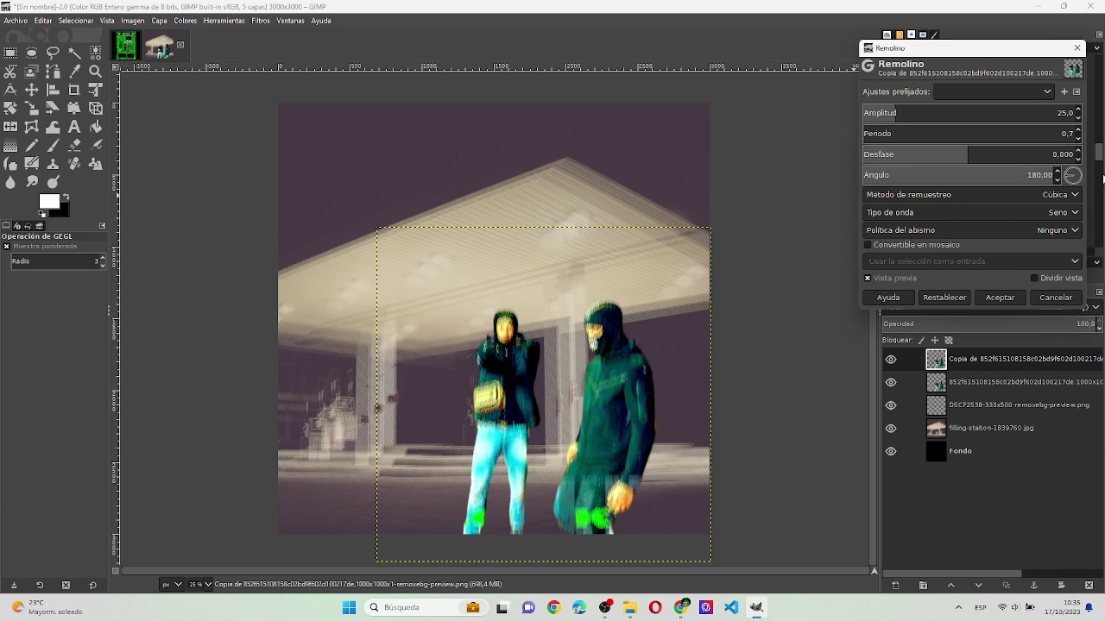
- Set the ripple phase to about -0.56 and apply it to the copy
{"action": "left_click", "coordinate": [990, 158]}
{"action": "left_click", "coordinate": [958, 154]}
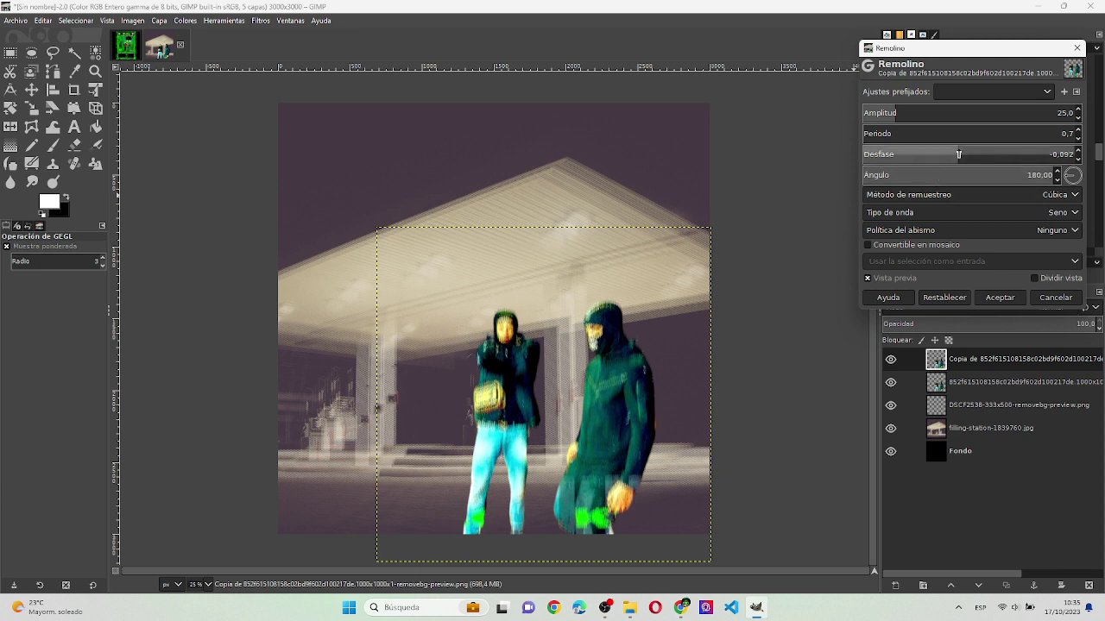
{"action": "left_click", "coordinate": [909, 153]}
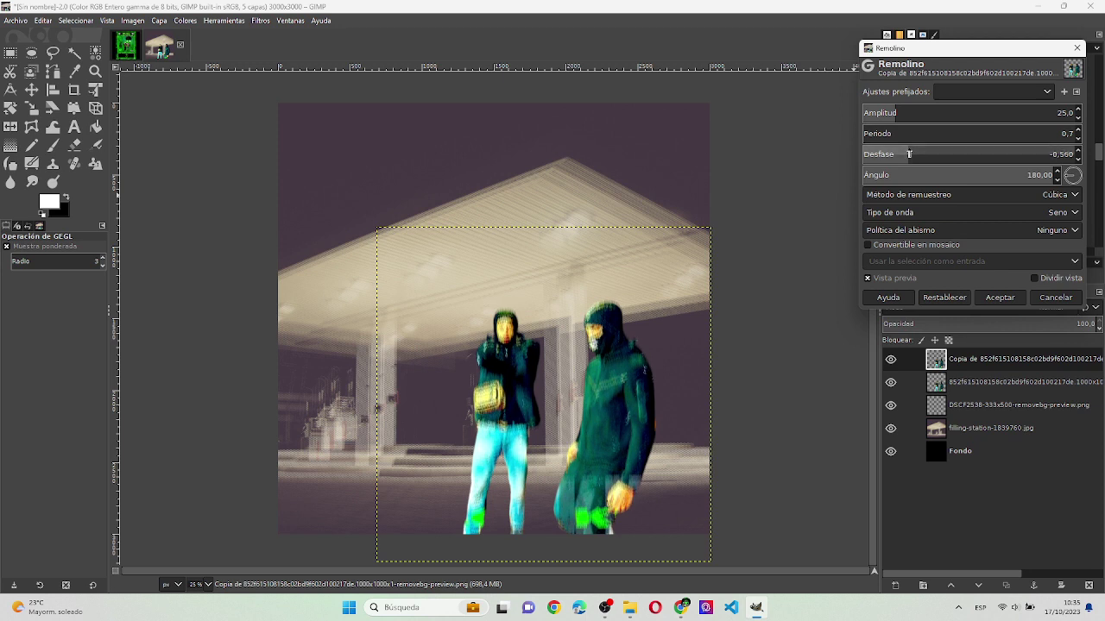
{"action": "left_click", "coordinate": [997, 301]}
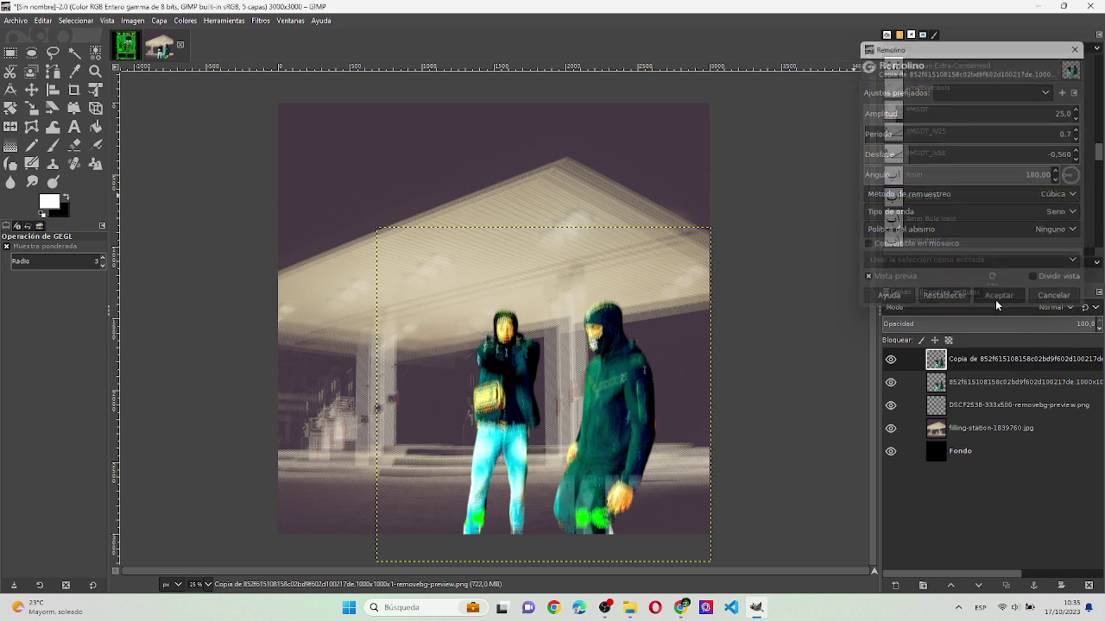
- Move the undistorted two-men layer above its copy and nudge it slightly right and down
{"action": "left_click", "coordinate": [975, 384]}
{"action": "left_click_drag", "start_coordinate": [975, 384], "coordinate": [976, 357]}
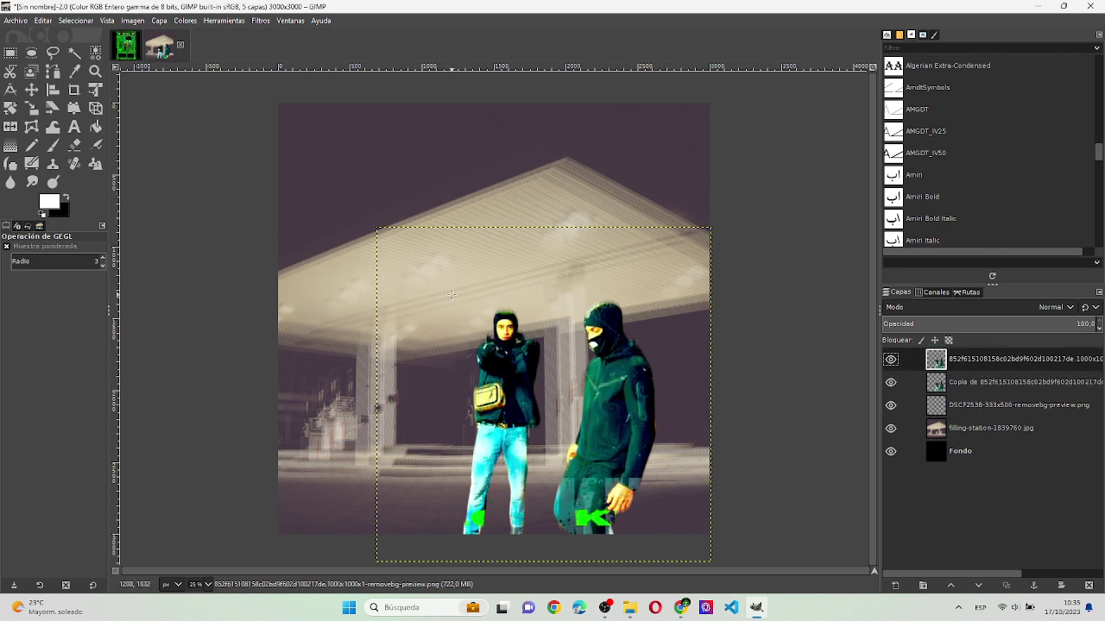
{"action": "left_click", "coordinate": [96, 90]}
{"action": "mouse_move", "coordinate": [598, 420]}
{"action": "left_mouse_down"}
{"action": "mouse_move", "coordinate": [586, 426]}
{"action": "mouse_move", "coordinate": [588, 417]}
{"action": "left_mouse_up"}
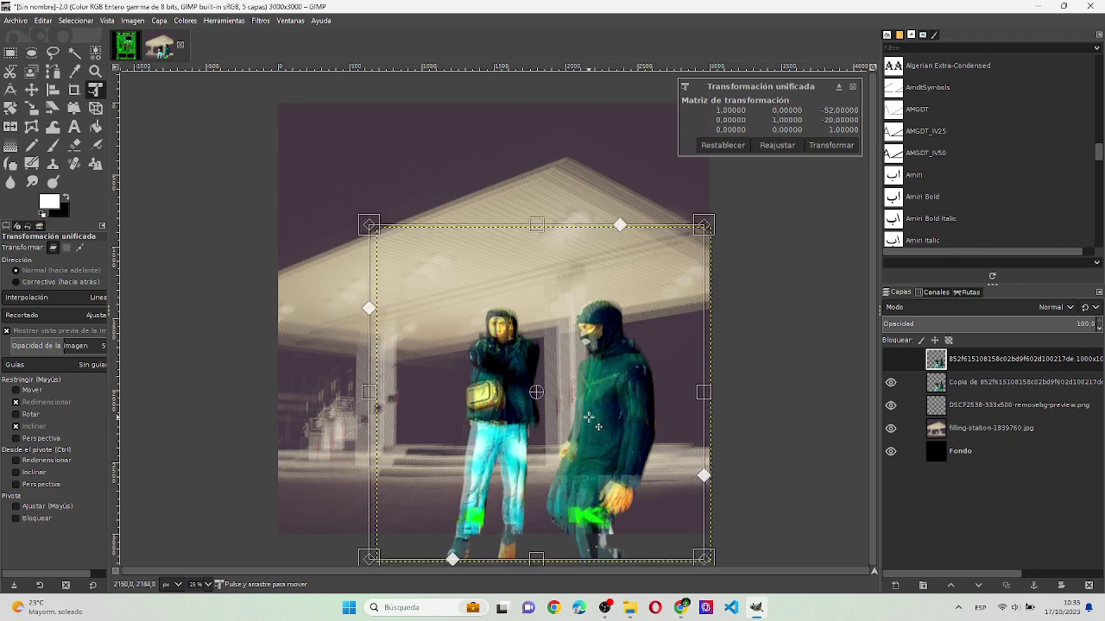
{"action": "key", "text": "Return"}
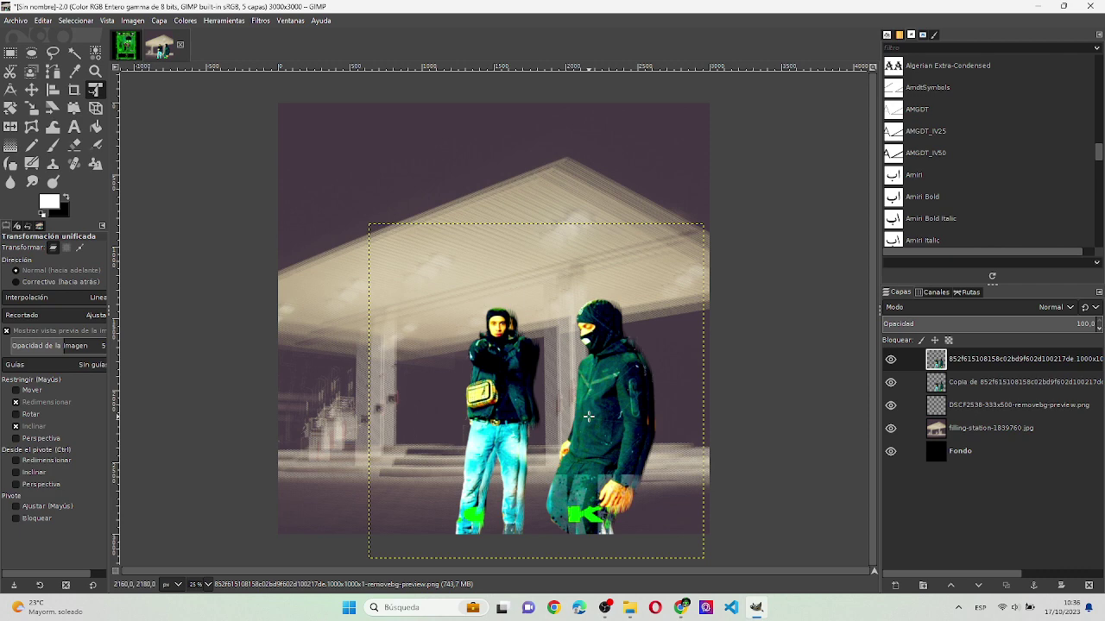
{"action": "left_click", "coordinate": [588, 417]}
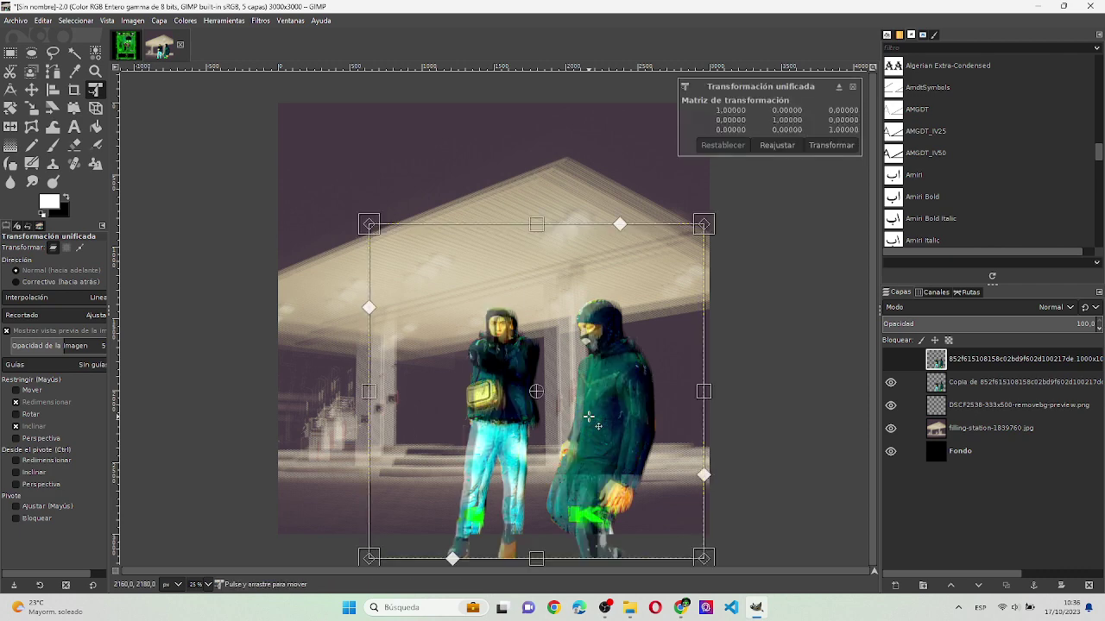
{"action": "left_click_drag", "start_coordinate": [588, 417], "coordinate": [595, 424]}
{"action": "key", "text": "Return"}
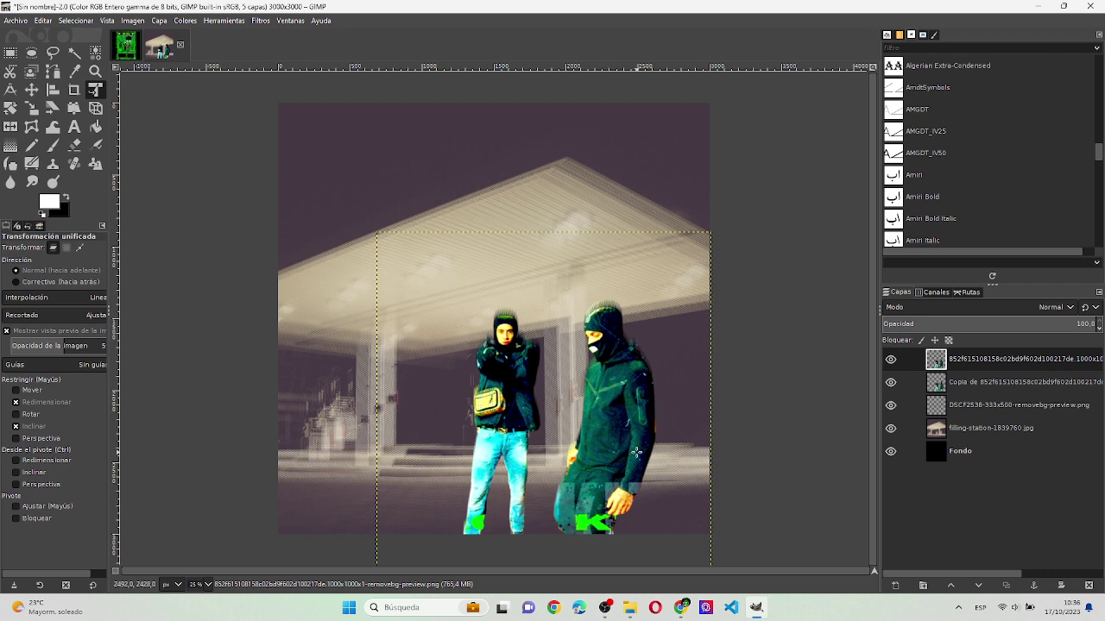
- Duplicate the distorted two-men copy and shift the new copy down and right
{"action": "left_click", "coordinate": [981, 382]}
{"action": "right_click", "coordinate": [981, 380]}
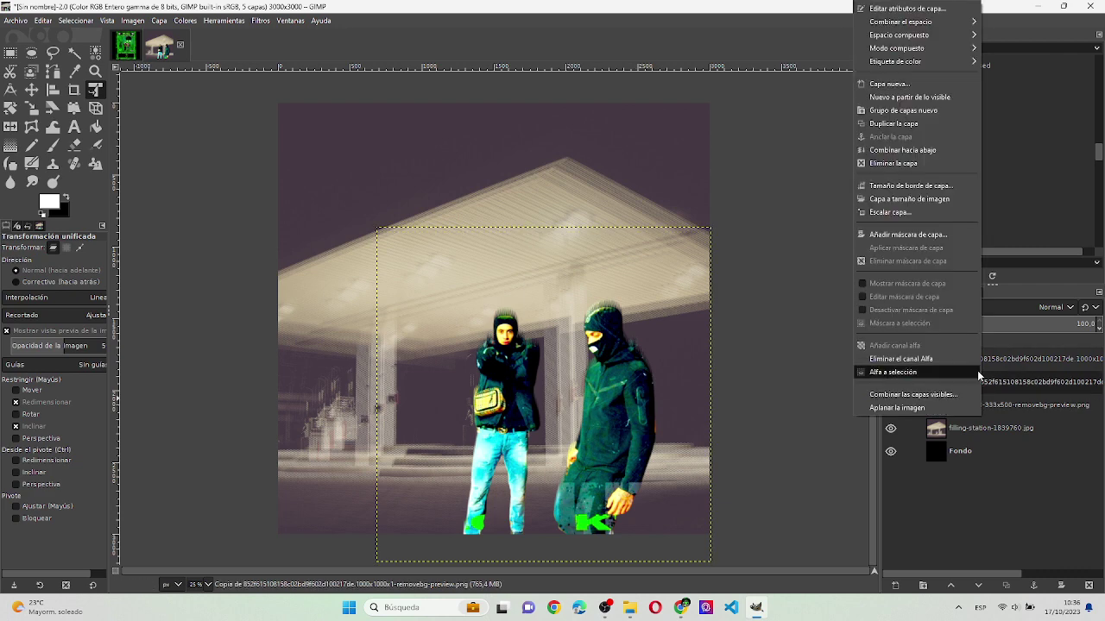
{"action": "left_click", "coordinate": [929, 123]}
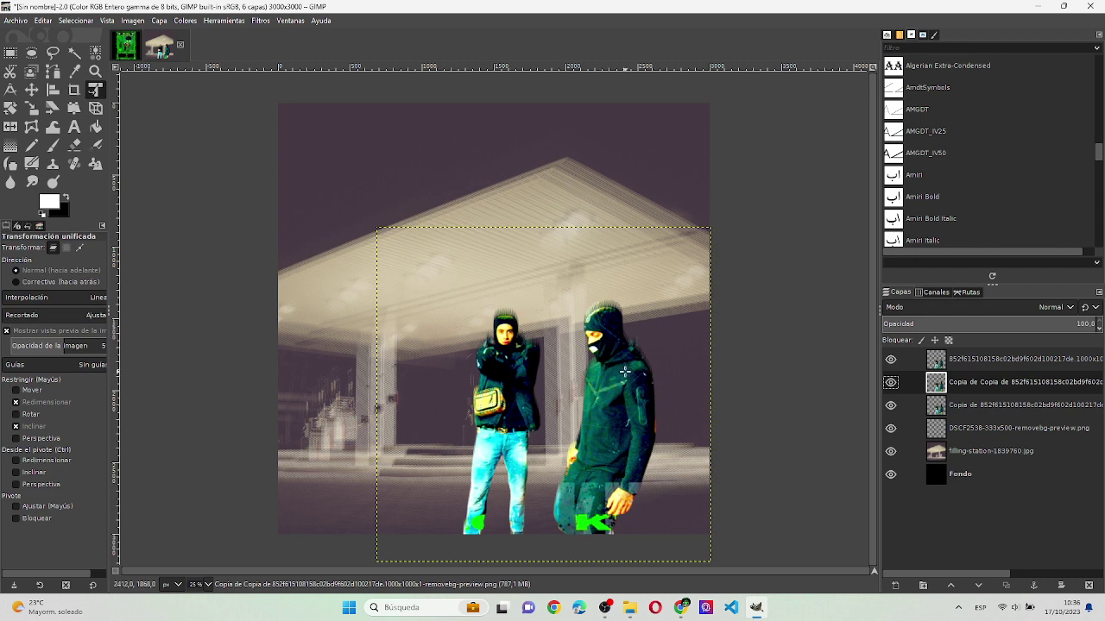
{"action": "left_click", "coordinate": [625, 371]}
{"action": "left_click_drag", "start_coordinate": [625, 371], "coordinate": [634, 380]}
{"action": "key", "text": "Return"}
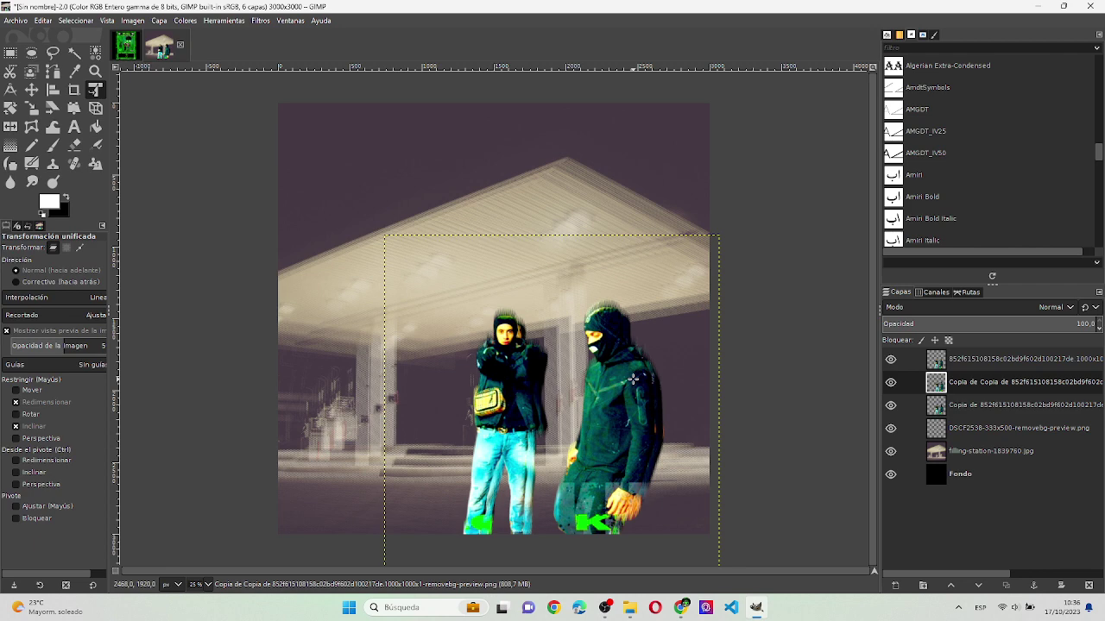
- Nudge the new copy slightly left in two small moves
{"action": "left_click", "coordinate": [633, 380]}
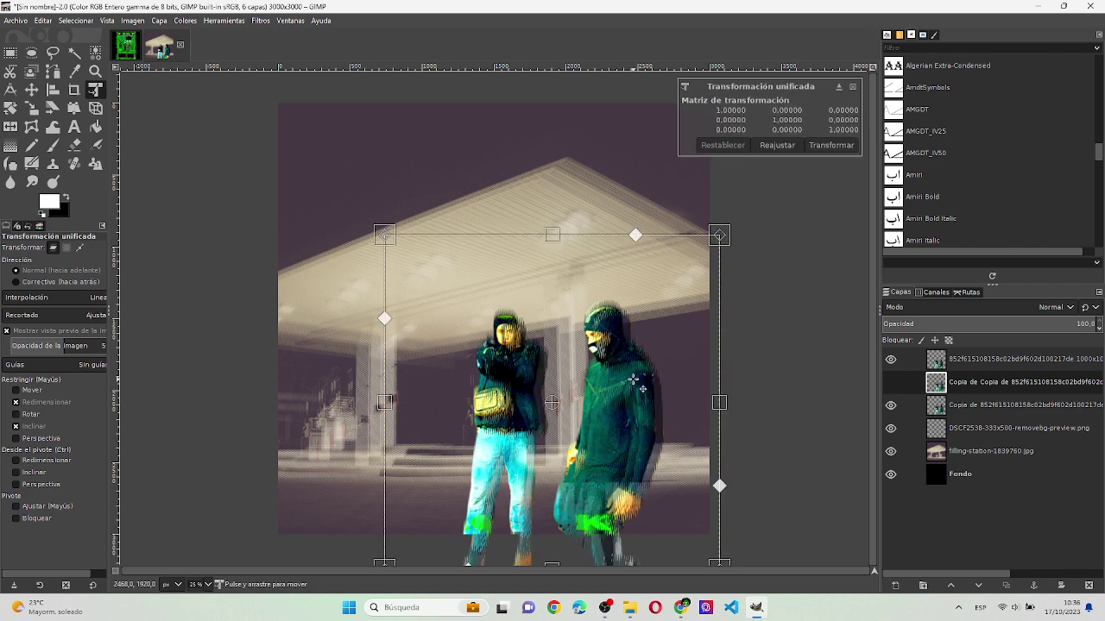
{"action": "left_click_drag", "start_coordinate": [633, 379], "coordinate": [631, 381]}
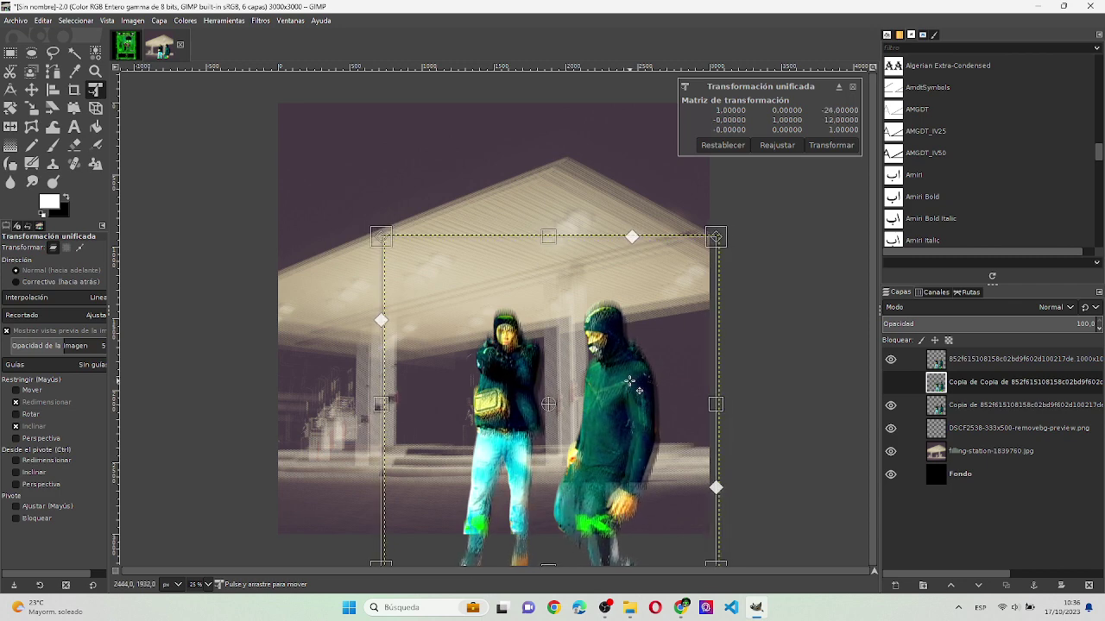
{"action": "key", "text": "Return"}
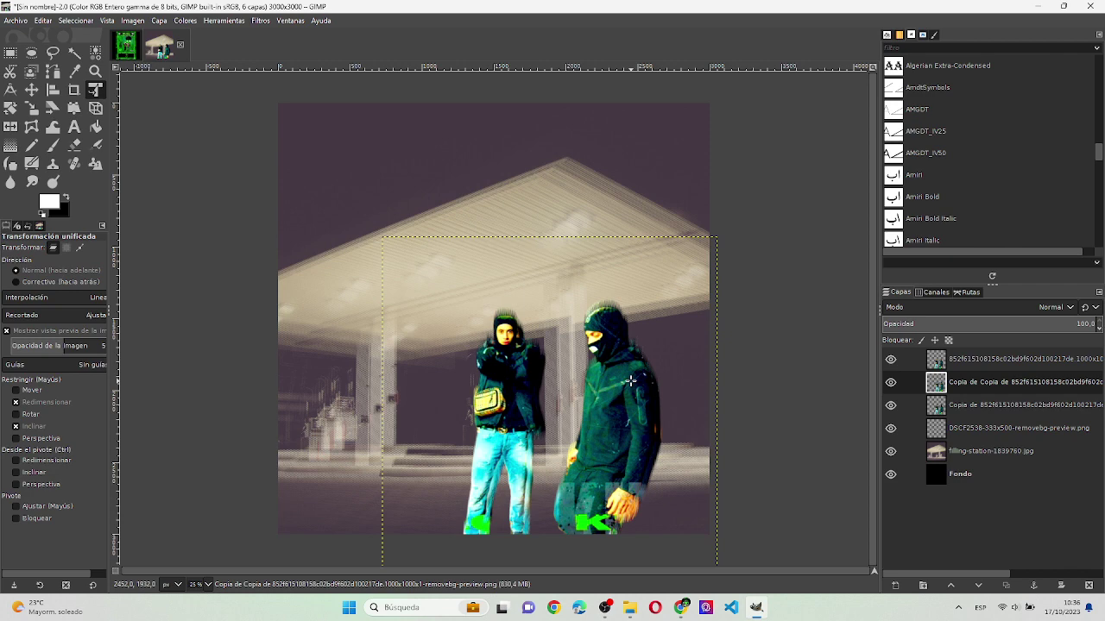
{"action": "left_click_drag", "start_coordinate": [631, 381], "coordinate": [628, 382]}
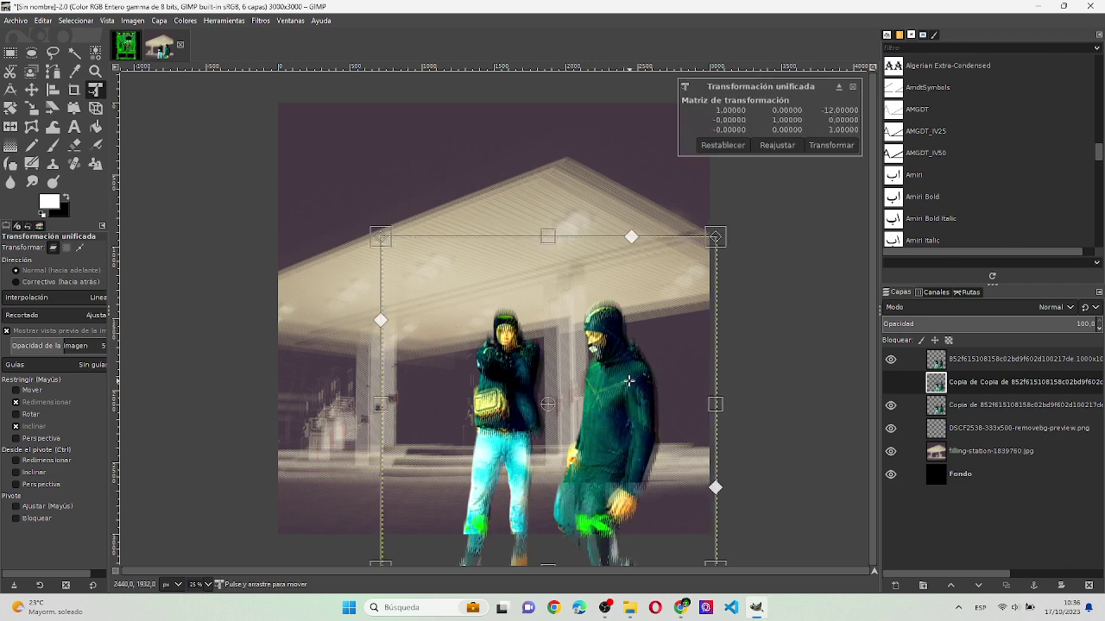
{"action": "key", "text": "Return"}
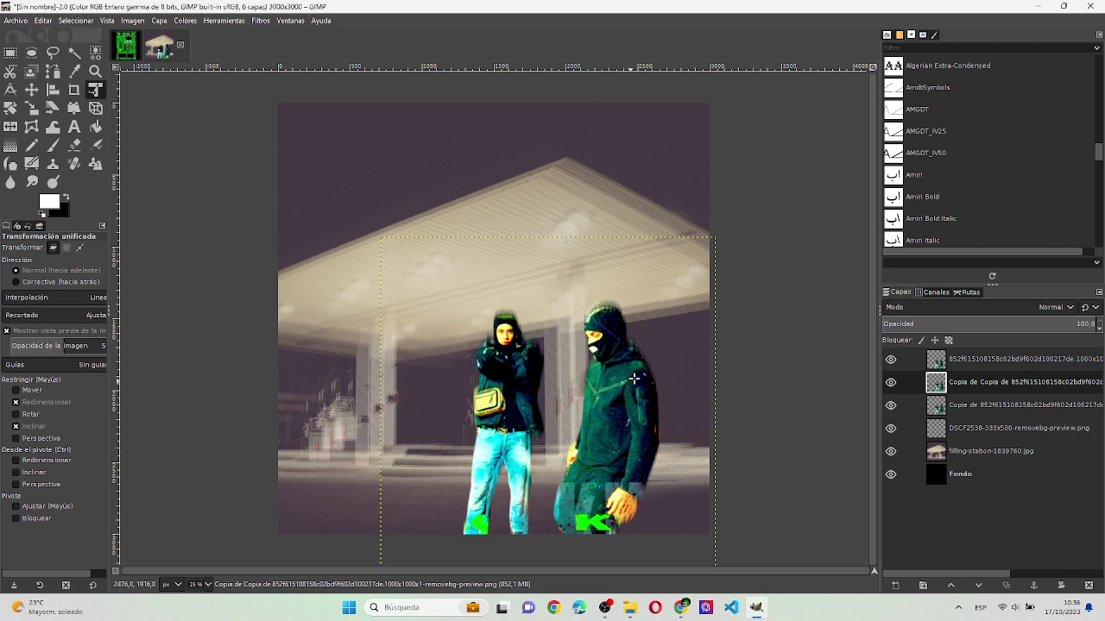
- Drag footage-5-scaled-removebg-preview.png from the Downloads folder into GIMP and accept the colour-profile prompt
{"action": "left_click", "coordinate": [969, 453]}
{"action": "key", "text": "alt+Tab"}
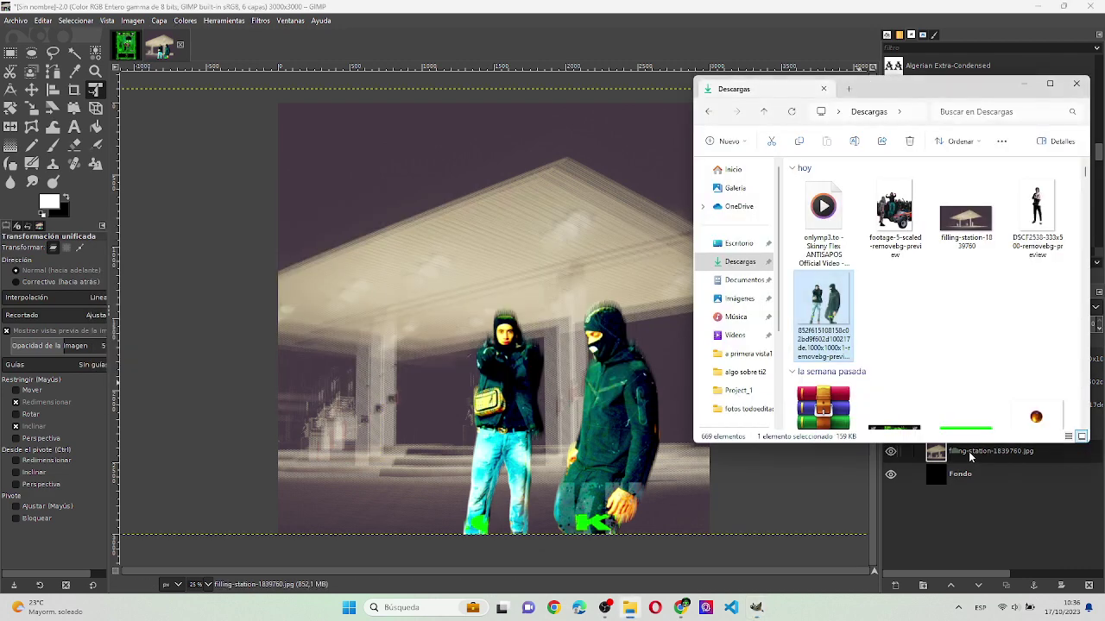
{"action": "key", "text": "alt+Tab"}
{"action": "key", "text": "Tab"}
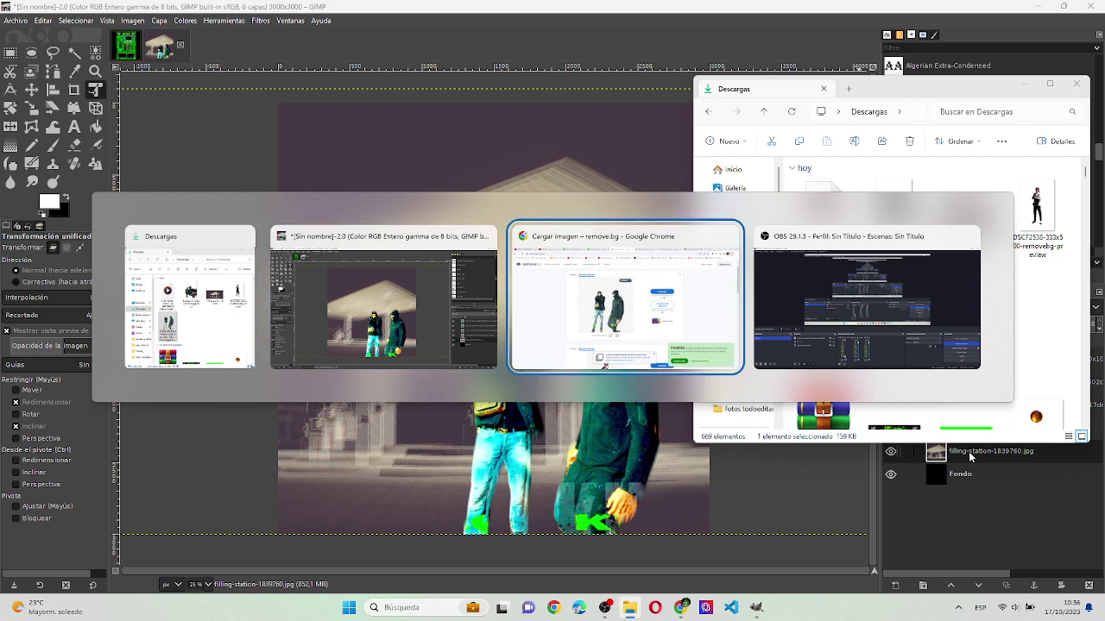
{"action": "key", "text": "Tab"}
{"action": "key", "text": "Tab"}
{"action": "key", "text": "Tab"}
{"action": "key", "text": "Tab"}
{"action": "key", "text": "Tab"}
{"action": "key", "text": "Tab"}
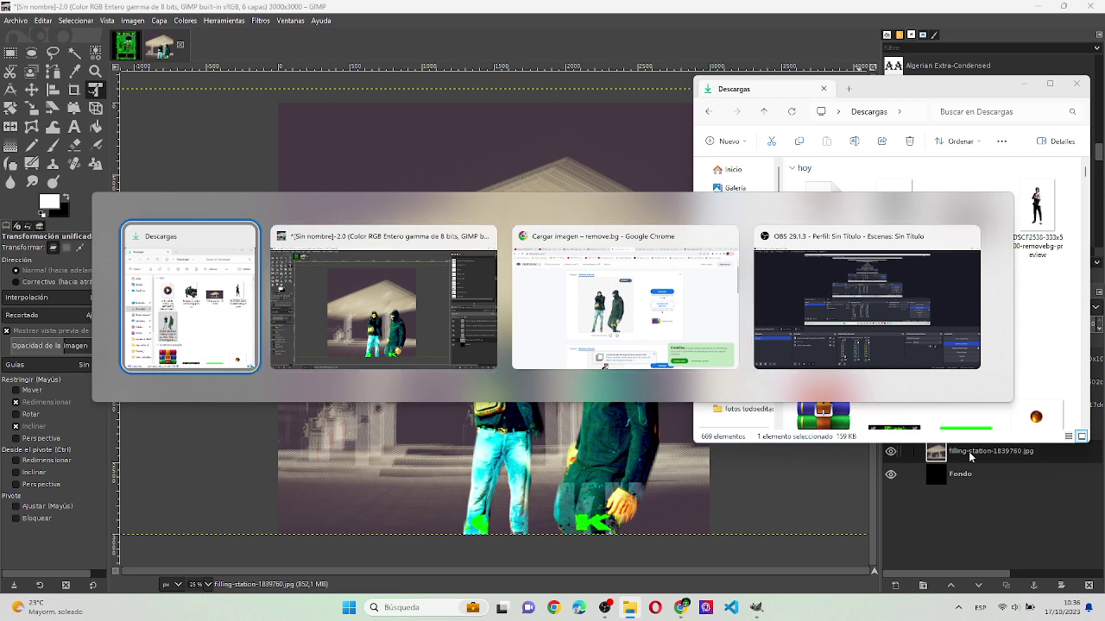
{"action": "left_click", "coordinate": [894, 226]}
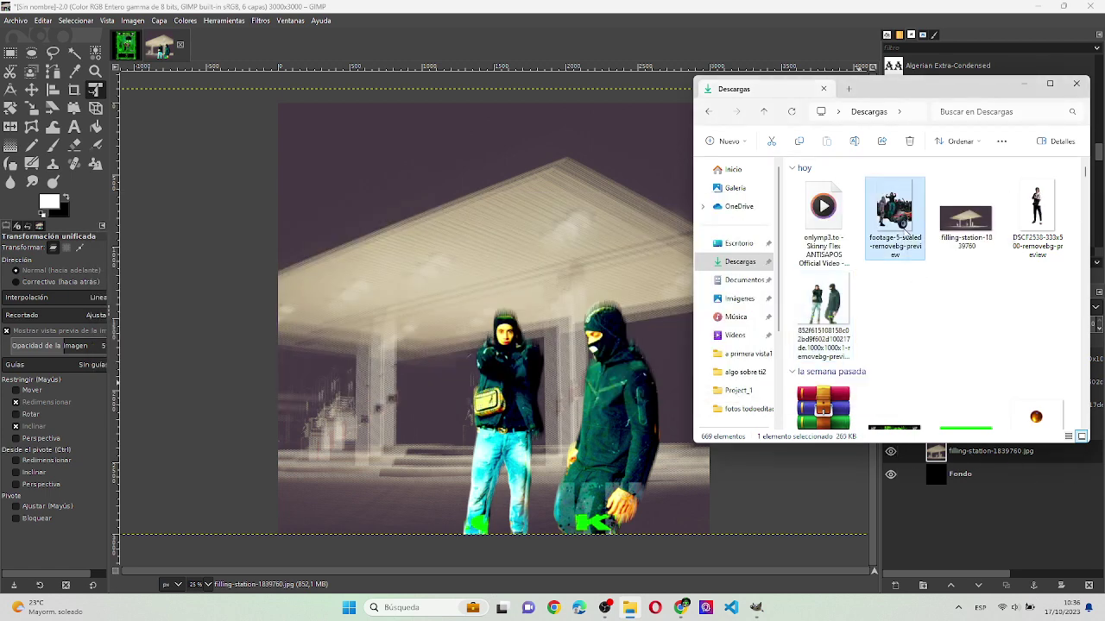
{"action": "left_click_drag", "start_coordinate": [624, 397], "coordinate": [624, 397]}
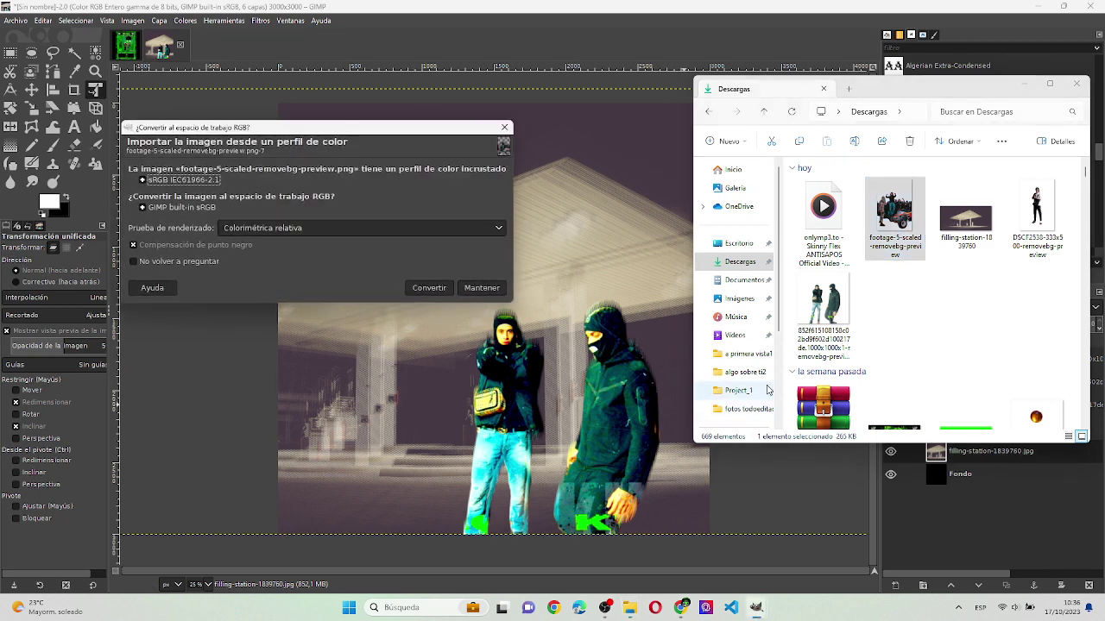
{"action": "left_click", "coordinate": [473, 289]}
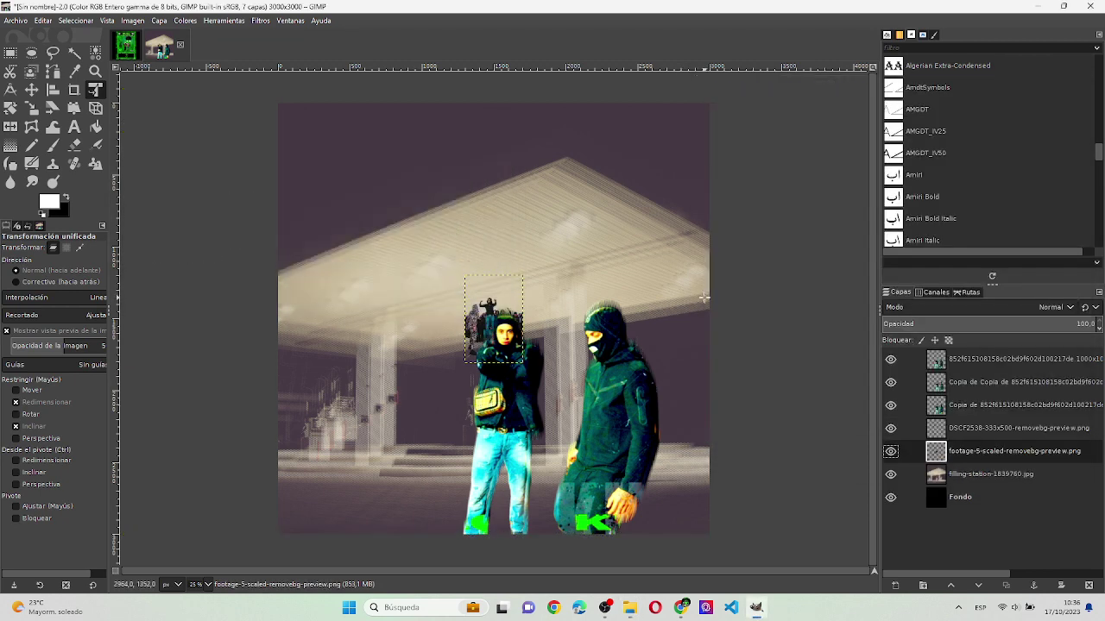
- Use Unified Transform to enlarge the crowd layer and move it to the scene's lower left
{"action": "left_click", "coordinate": [494, 320]}
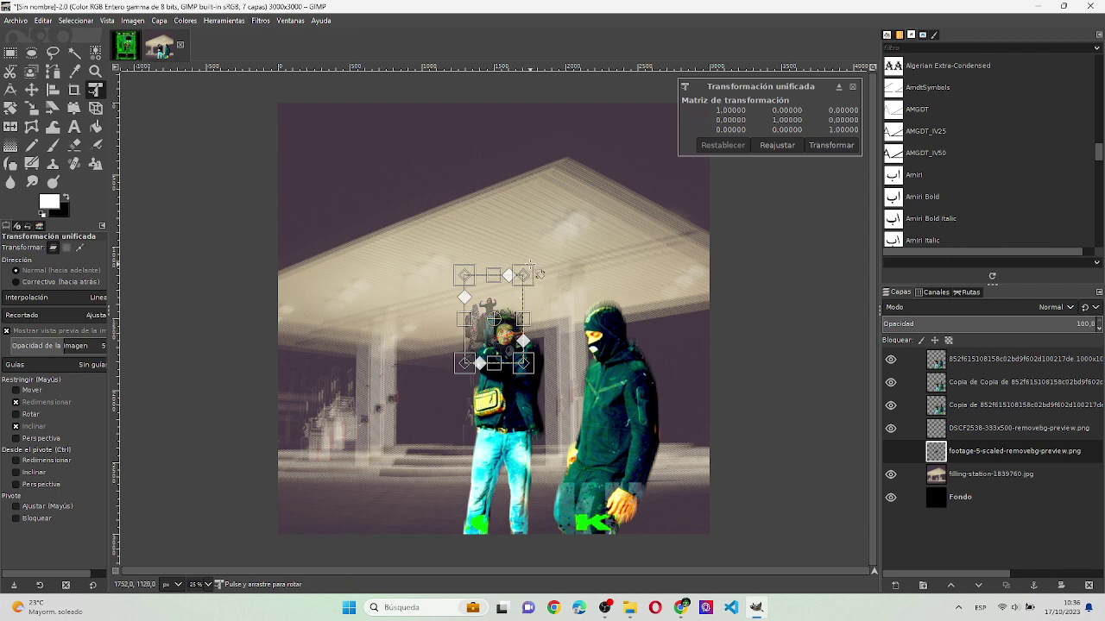
{"action": "left_click_drag", "start_coordinate": [530, 266], "coordinate": [700, 158]}
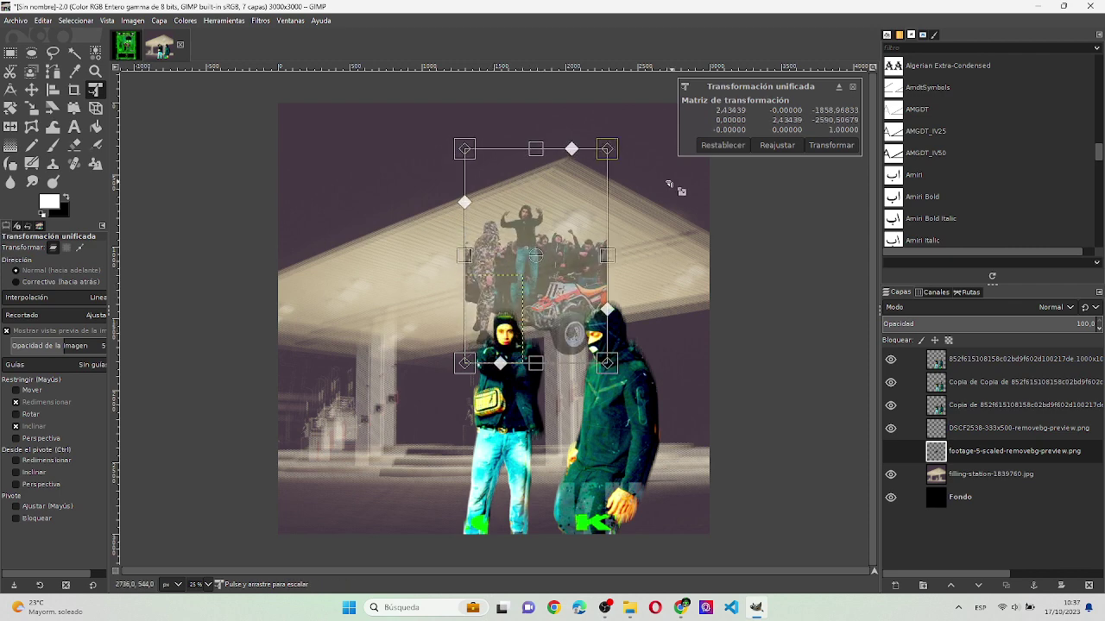
{"action": "left_click_drag", "start_coordinate": [618, 204], "coordinate": [423, 379]}
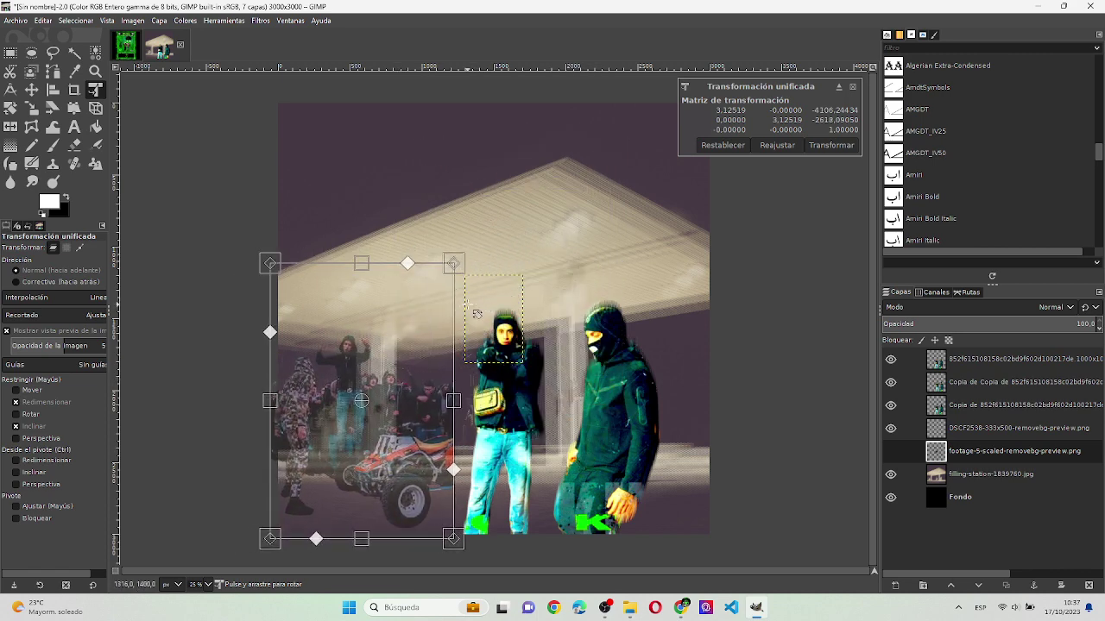
{"action": "left_click_drag", "start_coordinate": [454, 262], "coordinate": [524, 256]}
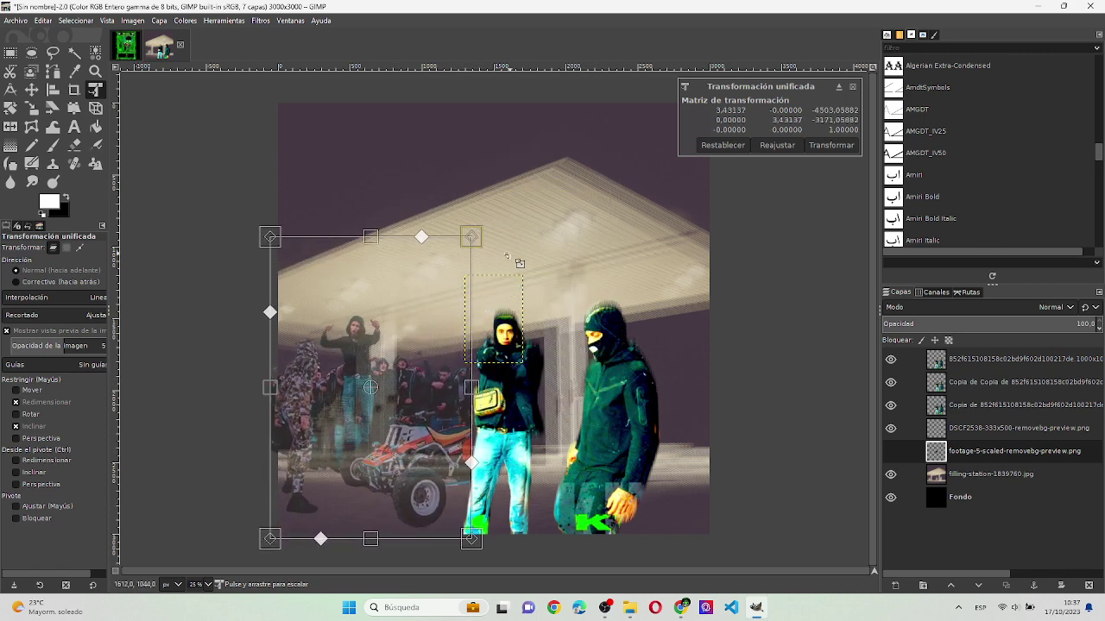
{"action": "key", "text": "Return"}
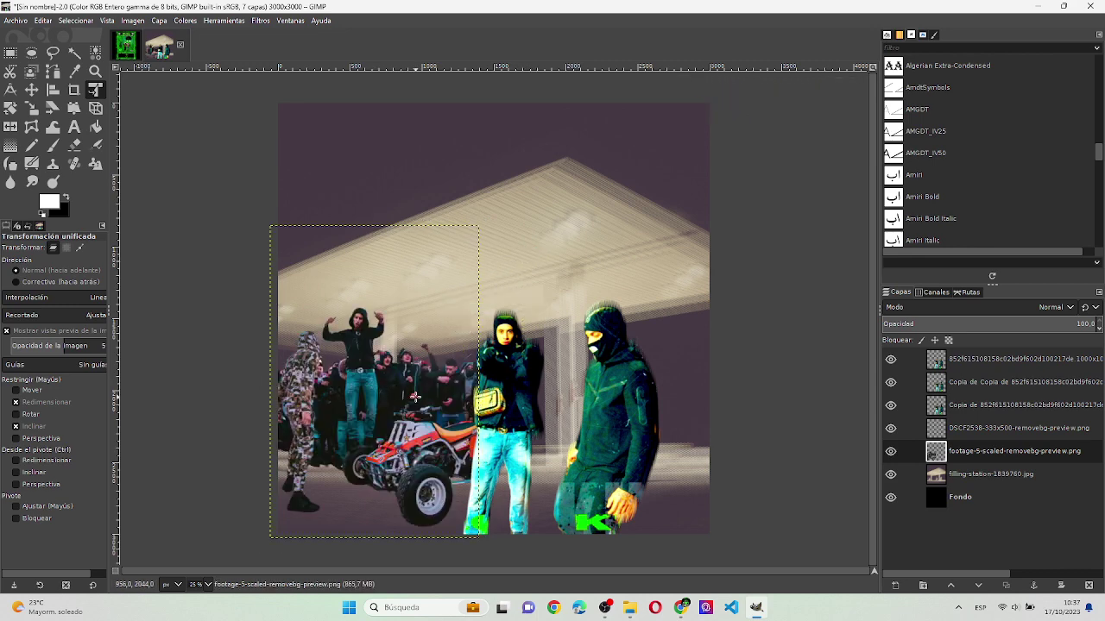
- Apply the Remolino distortion to the crowd layer with period 0.7 and angle -130.12
{"action": "left_click", "coordinate": [258, 21]}
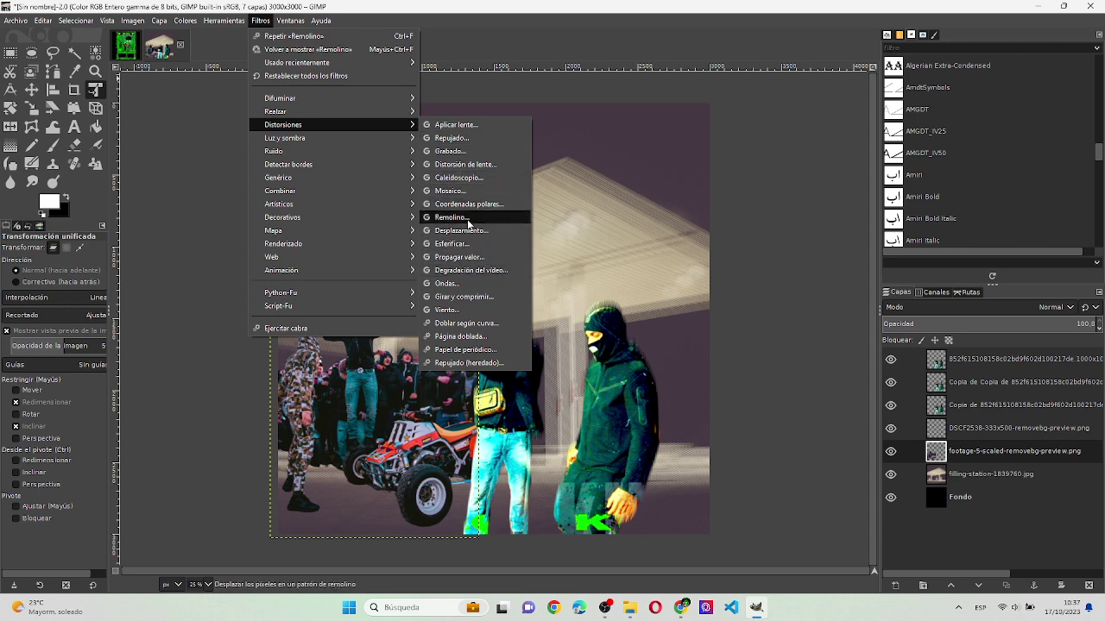
{"action": "left_click", "coordinate": [467, 217]}
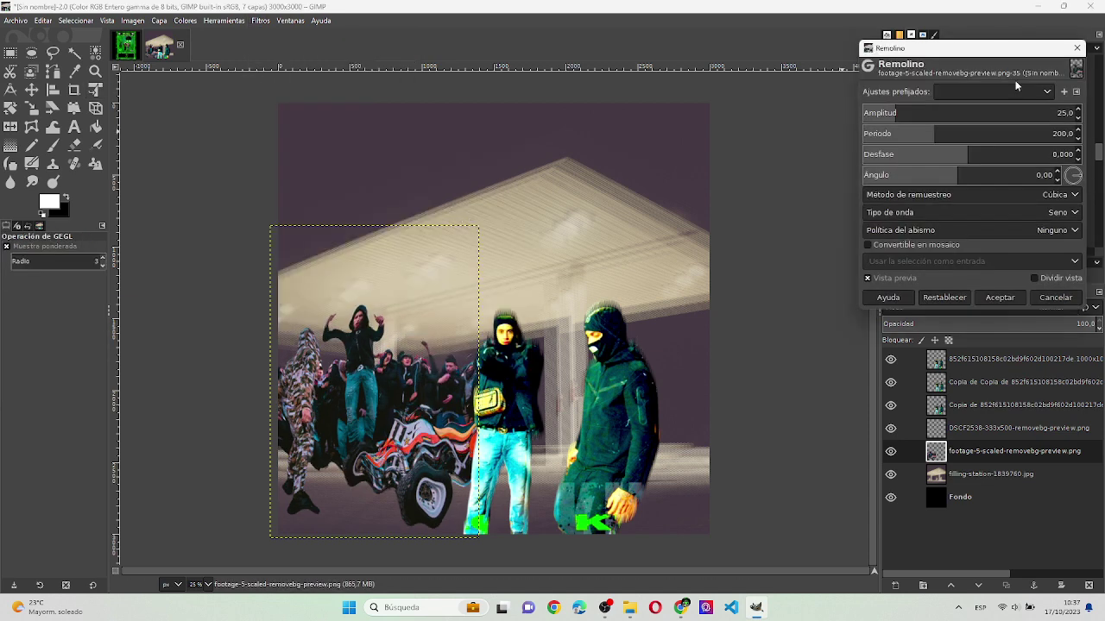
{"action": "left_click", "coordinate": [864, 133]}
{"action": "type", "text": "0,7"}
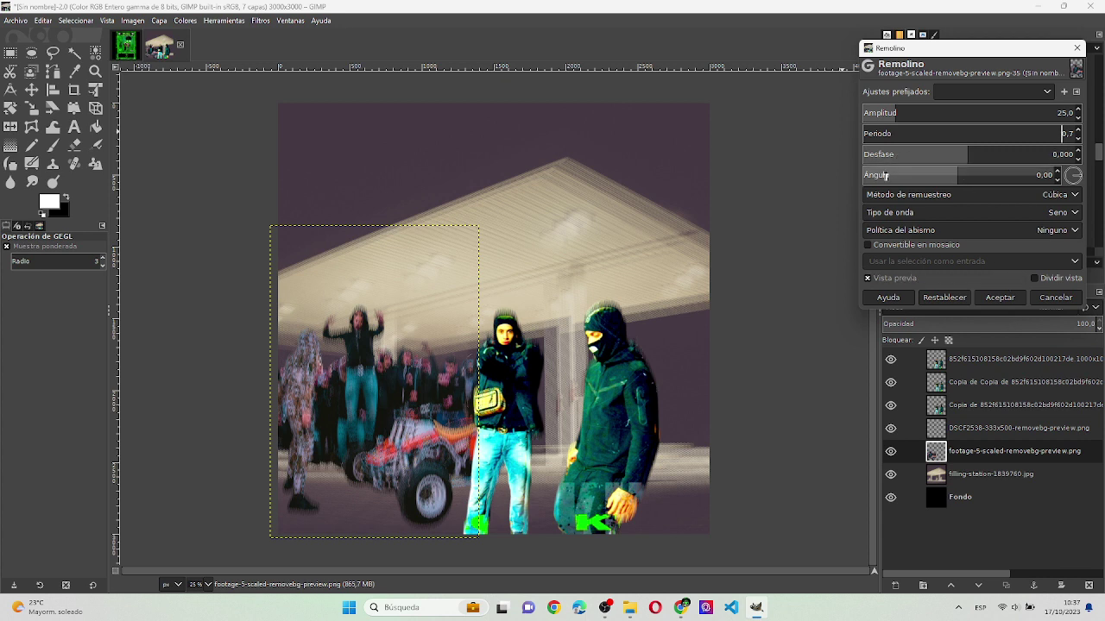
{"action": "left_click", "coordinate": [886, 176]}
{"action": "left_click", "coordinate": [888, 177]}
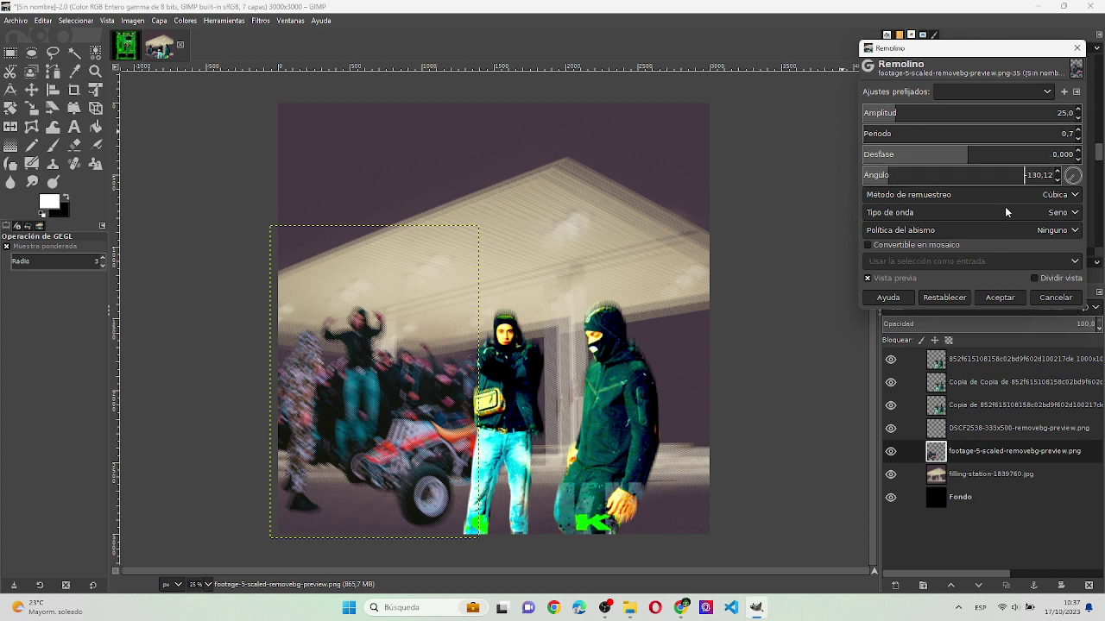
{"action": "left_click", "coordinate": [1015, 297]}
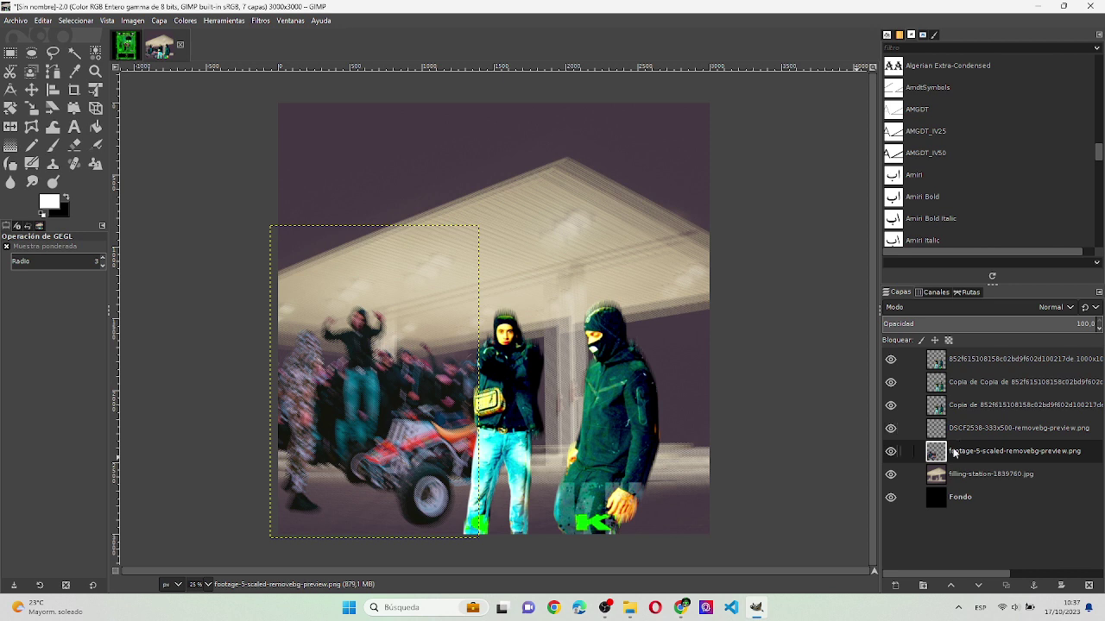
- Import footage-5-scaled-removebg-preview.png from Downloads into the collage as a new layer
{"action": "right_click", "coordinate": [954, 454]}
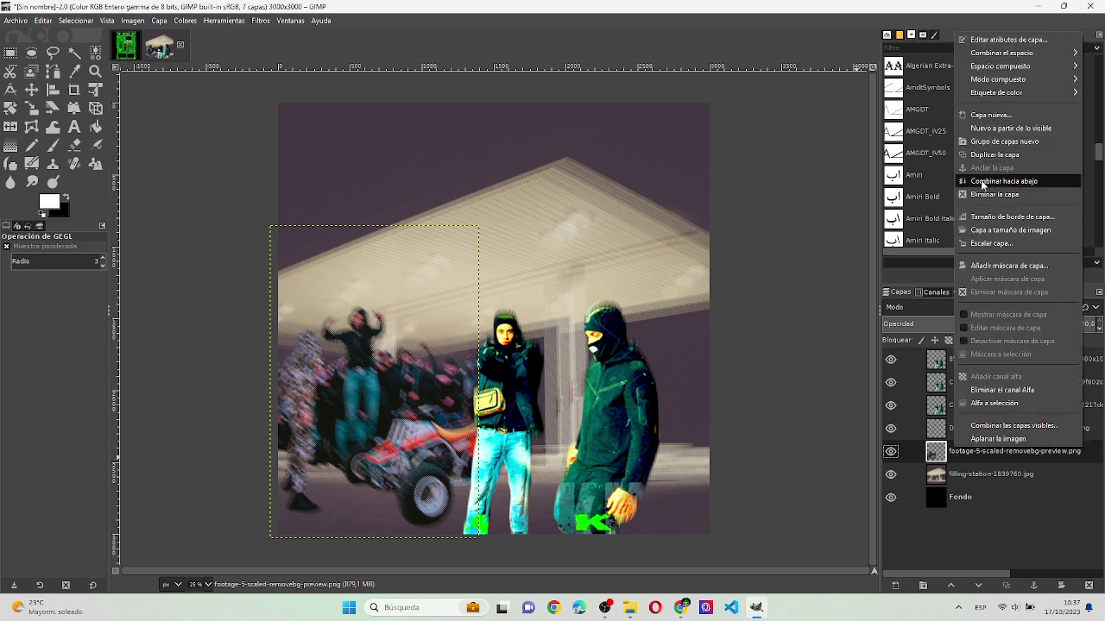
{"action": "left_click", "coordinate": [996, 157]}
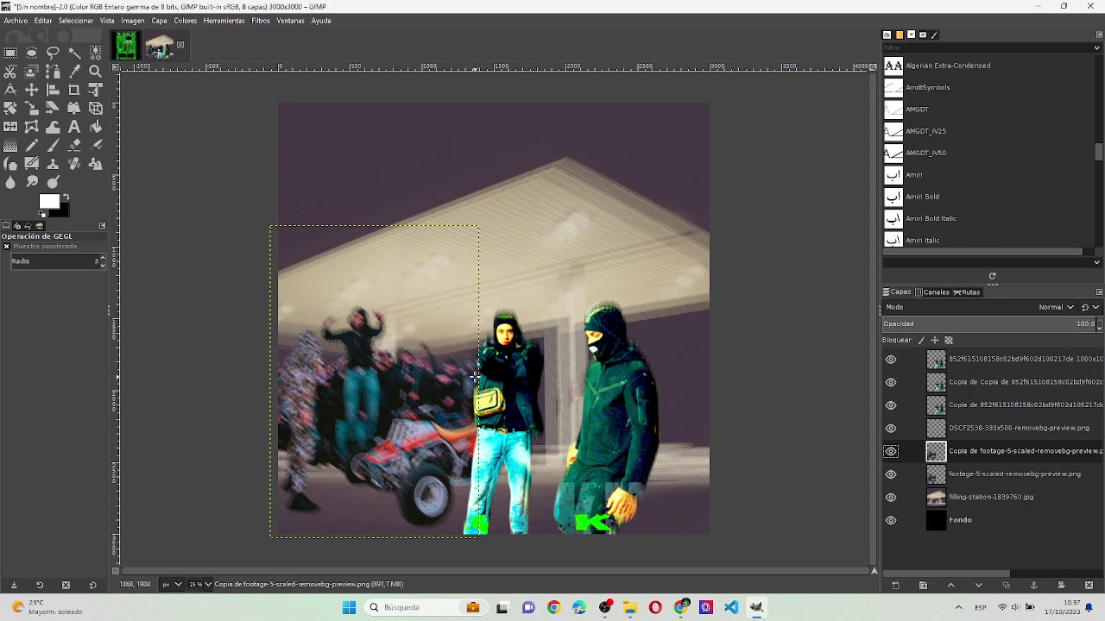
{"action": "key", "text": "ctrl+z"}
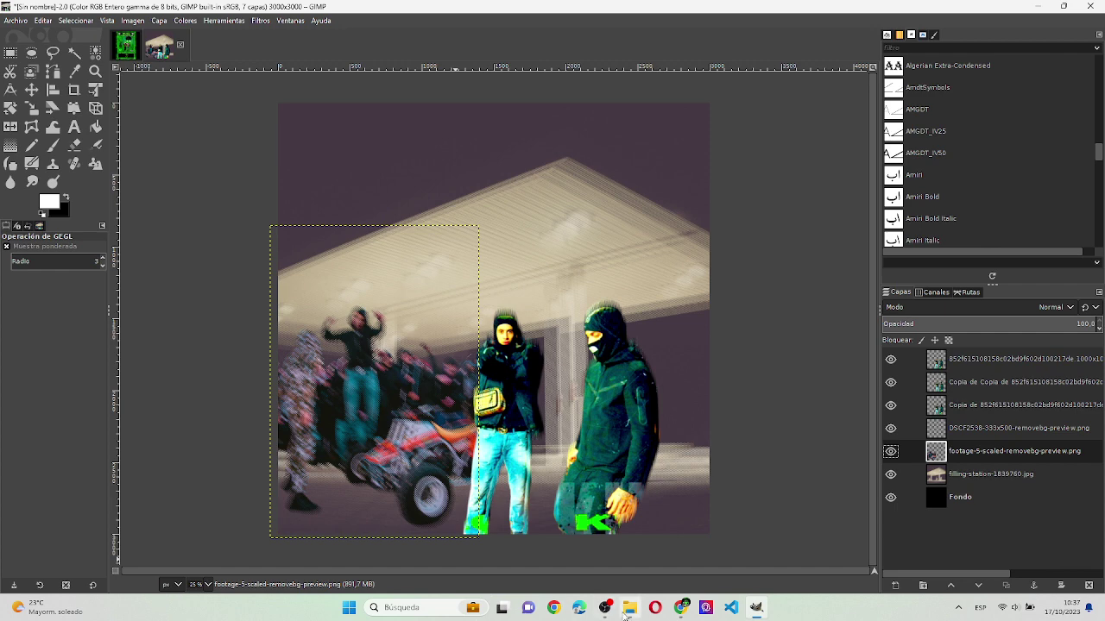
{"action": "left_click", "coordinate": [630, 608]}
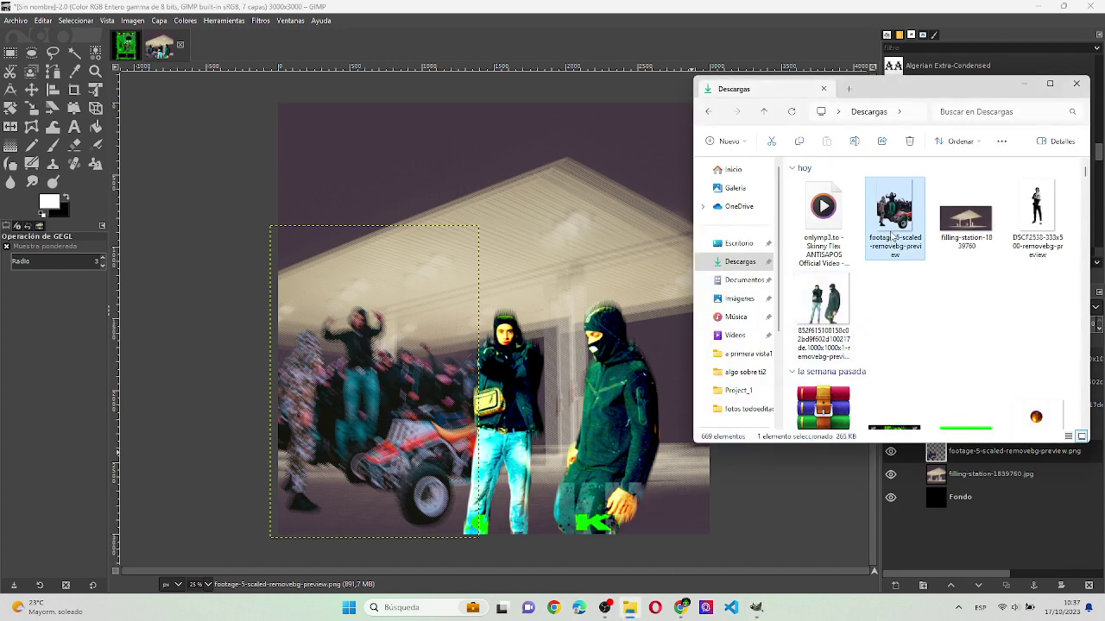
{"action": "left_click_drag", "start_coordinate": [891, 238], "coordinate": [526, 377]}
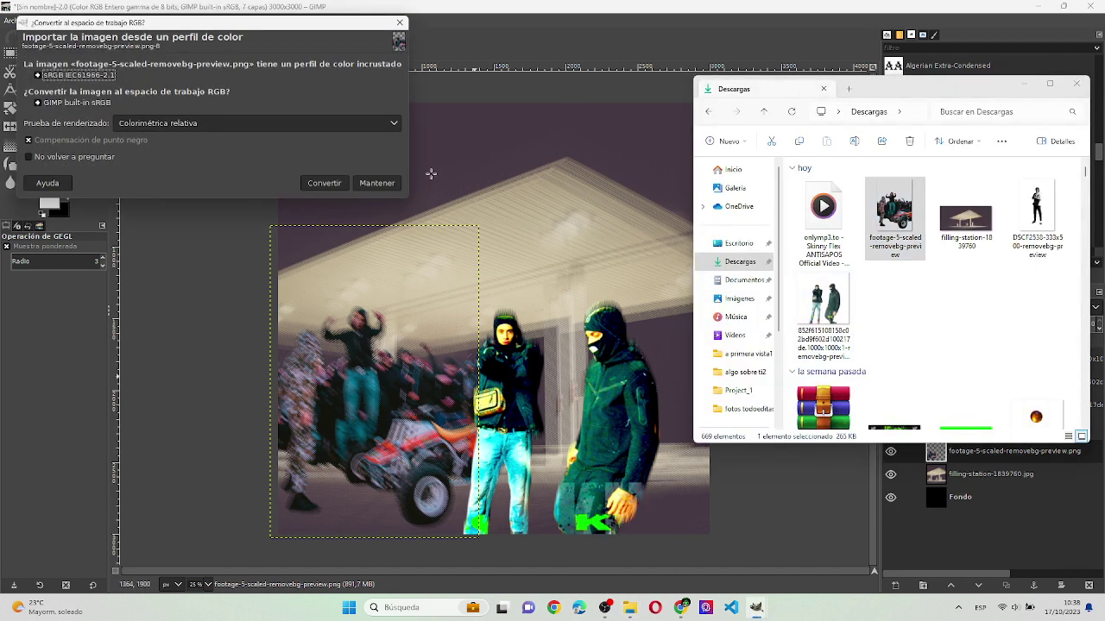
{"action": "left_click", "coordinate": [376, 183]}
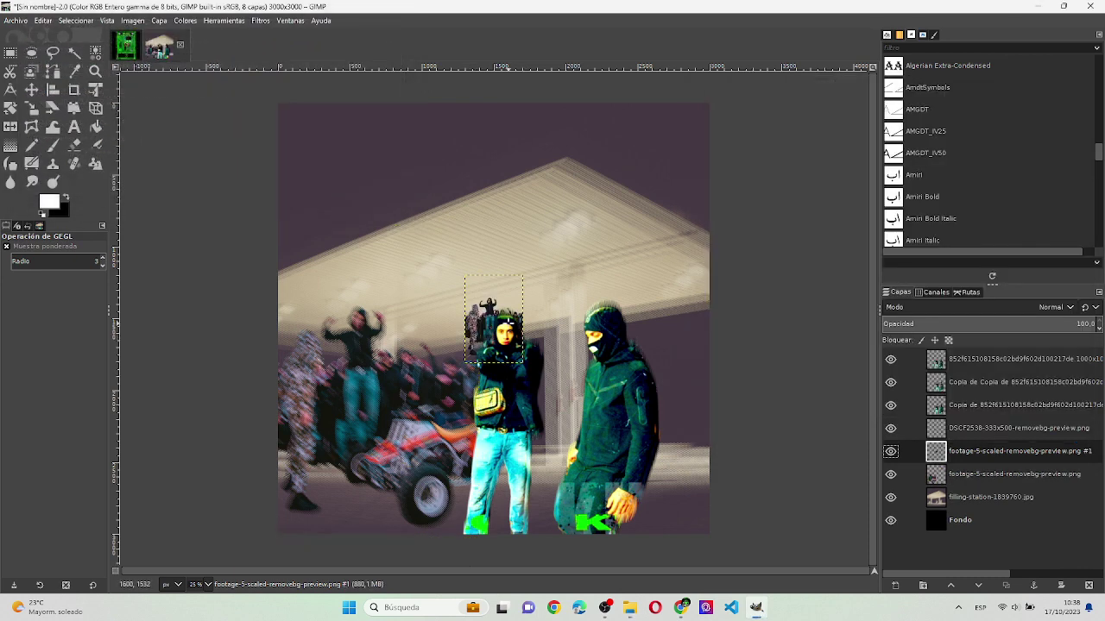
{"action": "left_click", "coordinate": [95, 89]}
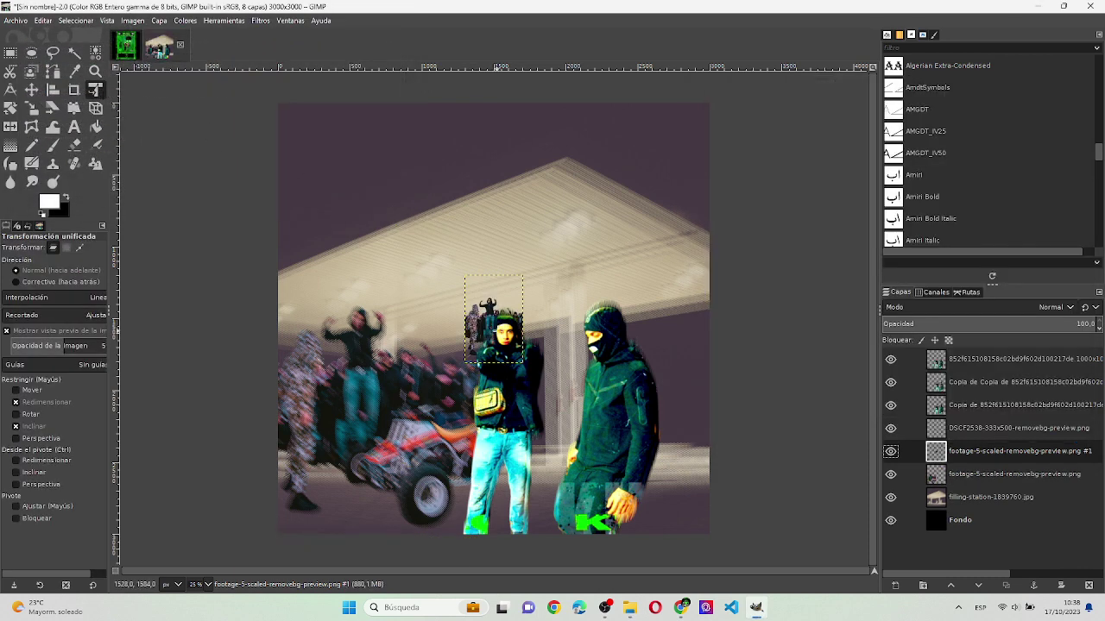
- Scale the crowd-and-quad-bike layer about 3.7x, place it lower-left, then nudge it slightly down
{"action": "left_click", "coordinate": [477, 363]}
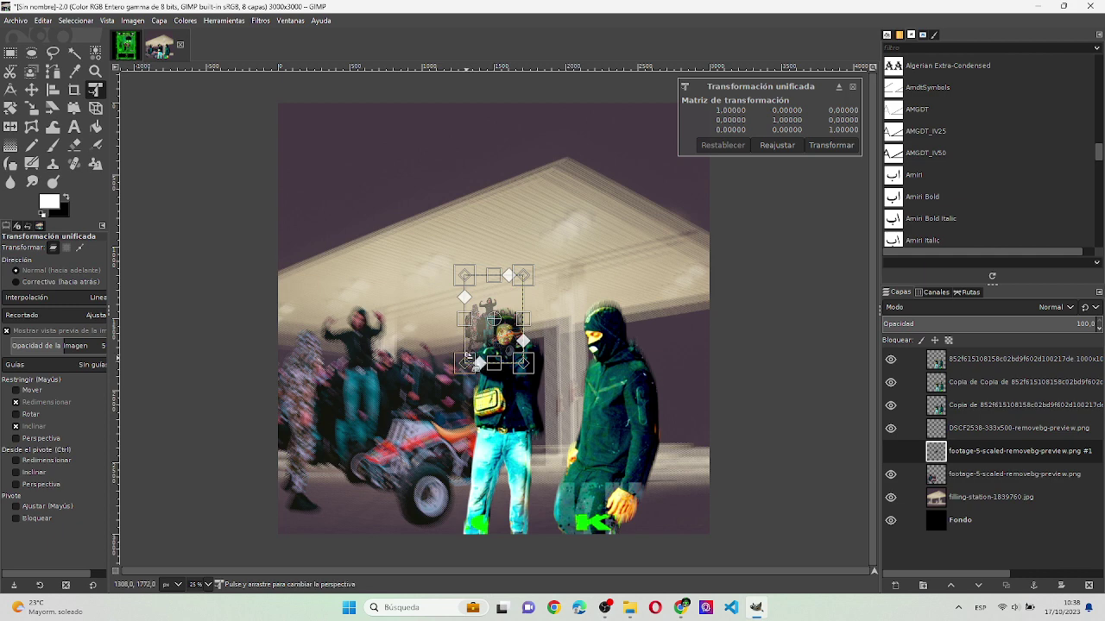
{"action": "left_click_drag", "start_coordinate": [472, 355], "coordinate": [328, 427]}
{"action": "key", "text": "ctrl+z"}
{"action": "left_click_drag", "start_coordinate": [471, 357], "coordinate": [198, 512]}
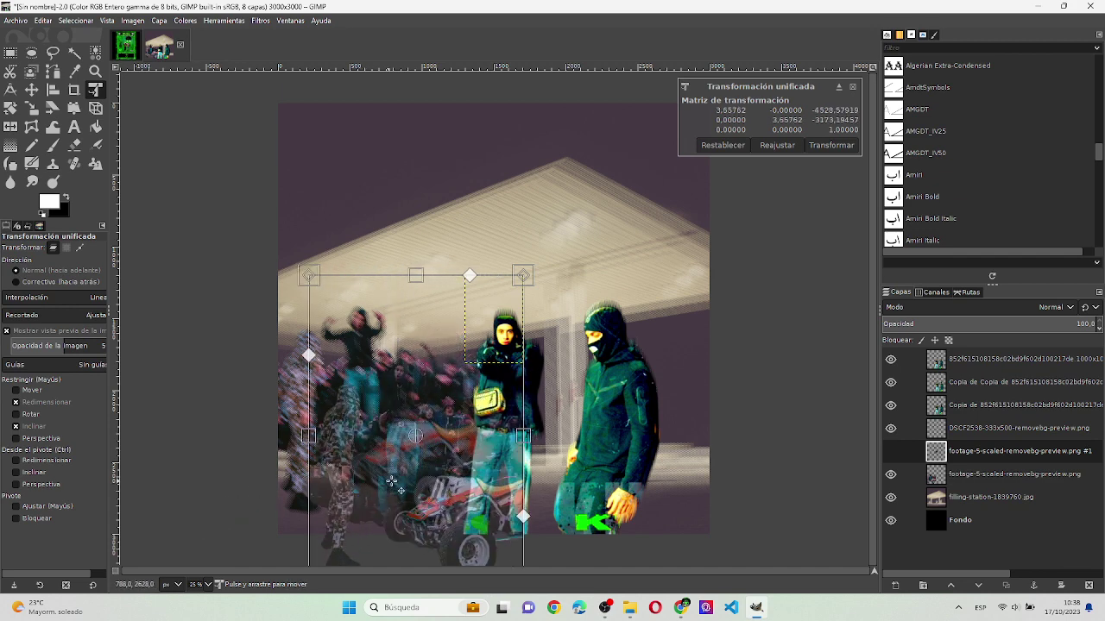
{"action": "left_click_drag", "start_coordinate": [408, 481], "coordinate": [363, 424]}
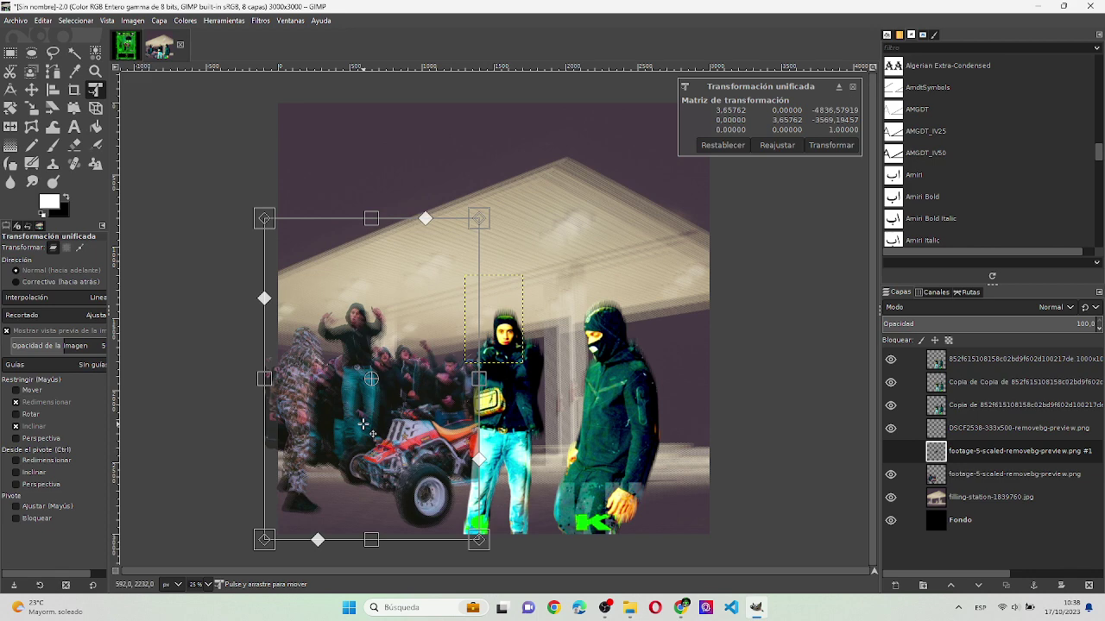
{"action": "key", "text": "Return"}
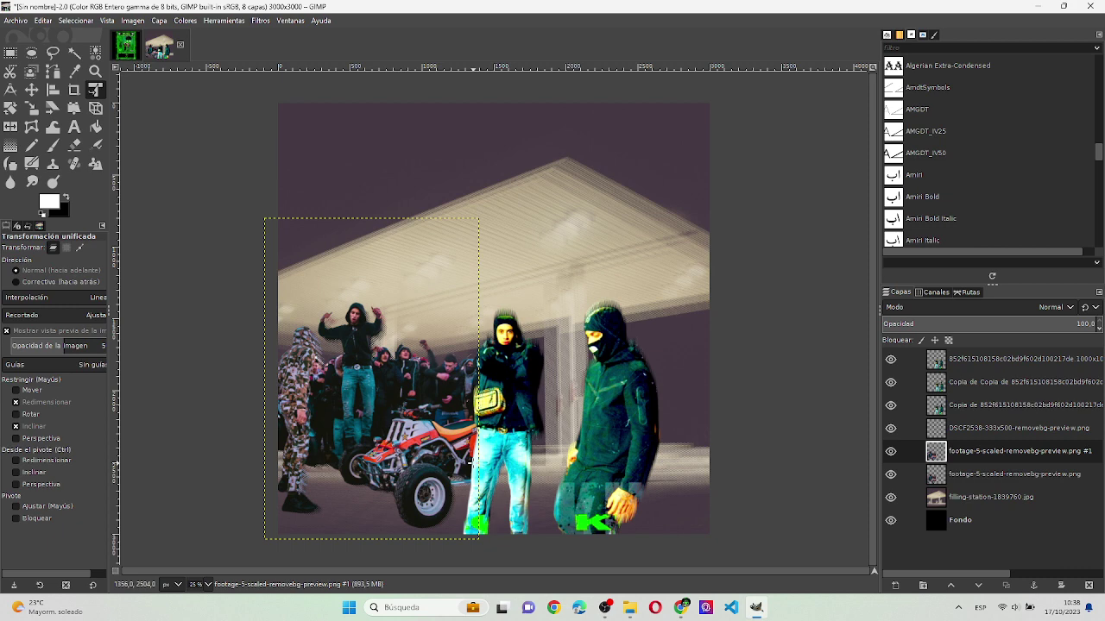
{"action": "left_click_drag", "start_coordinate": [469, 462], "coordinate": [456, 466]}
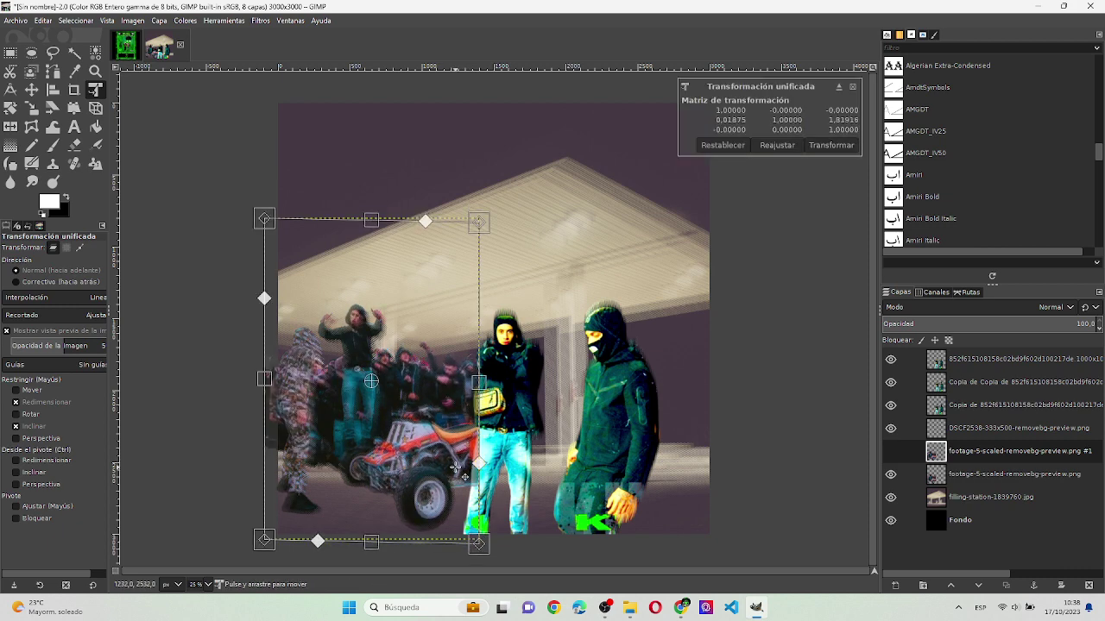
{"action": "left_click_drag", "start_coordinate": [443, 454], "coordinate": [443, 467]}
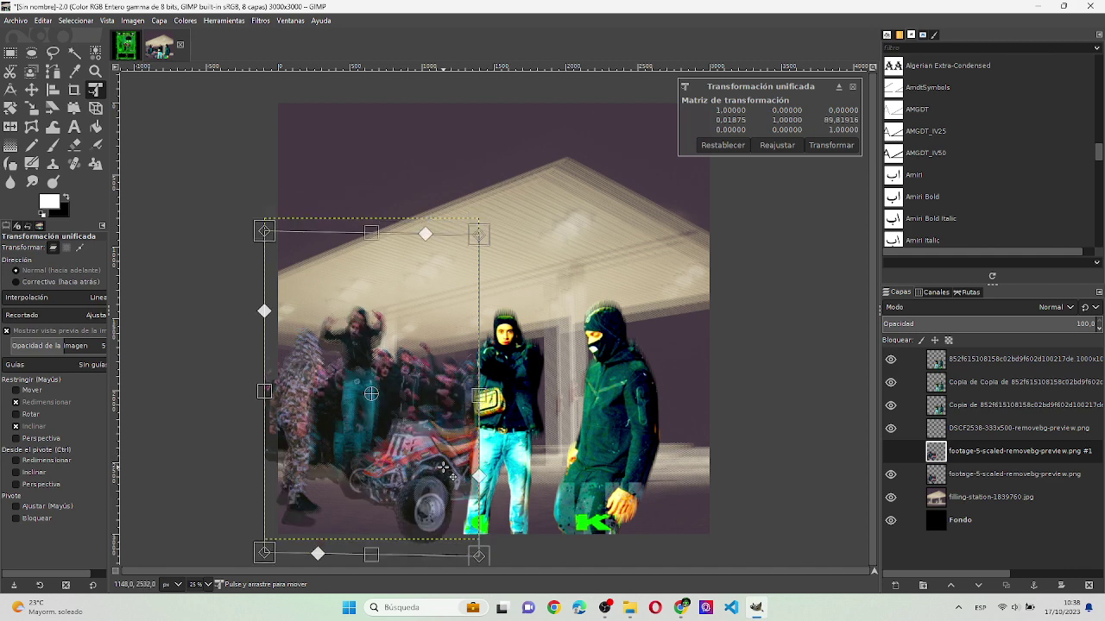
{"action": "key", "text": "Return"}
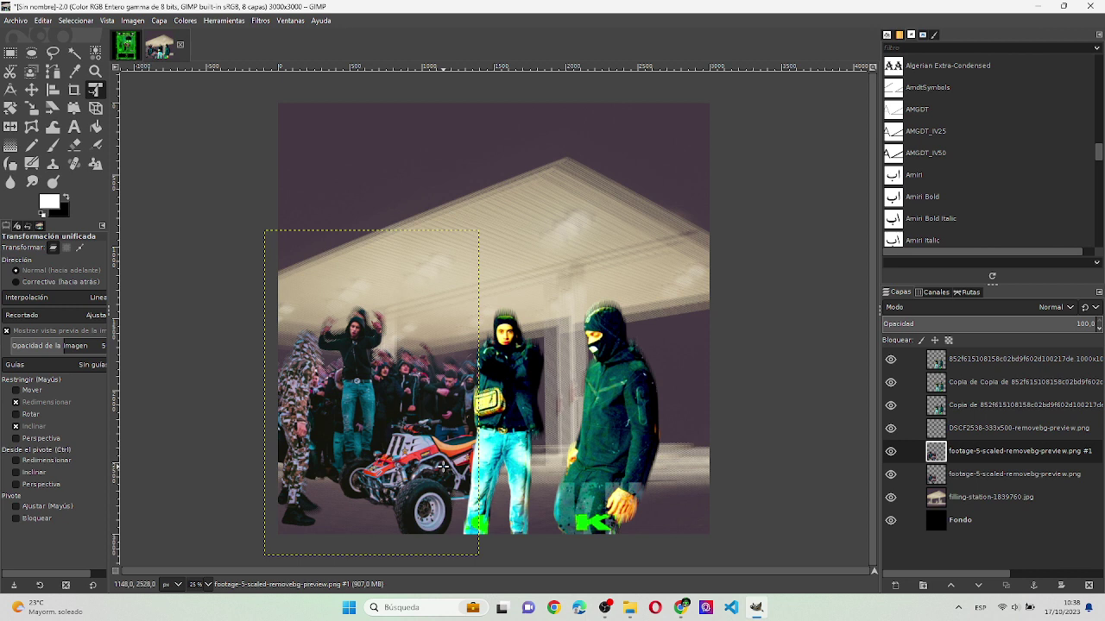
- Back in Chrome, send a Skinny Flex image result to the remove.bg tab
{"action": "key", "text": "alt+Tab"}
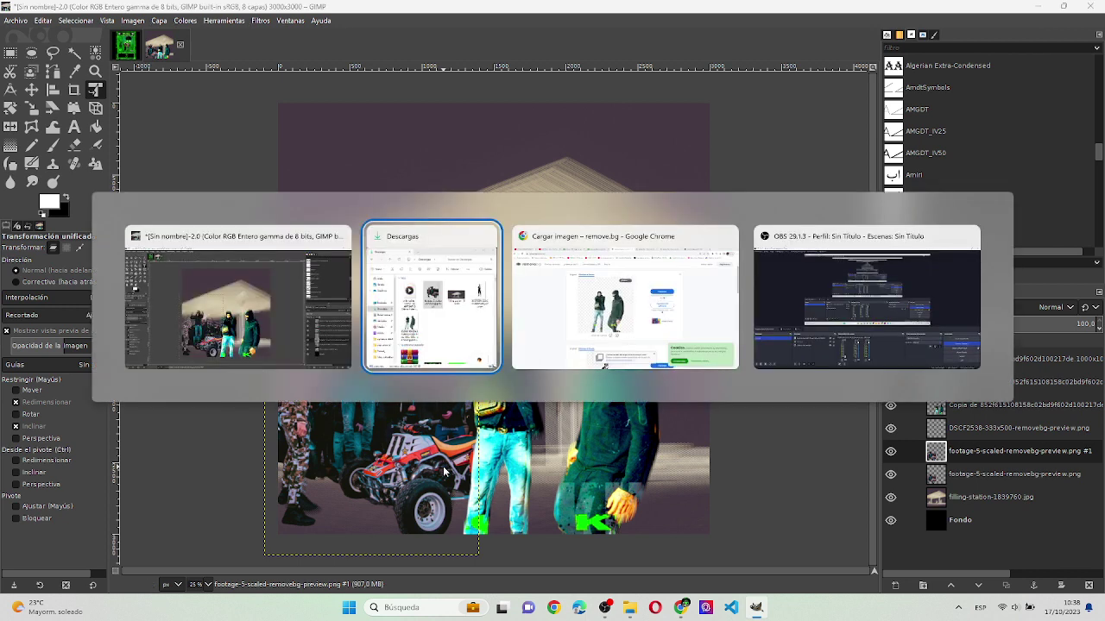
{"action": "key", "text": "alt+Tab"}
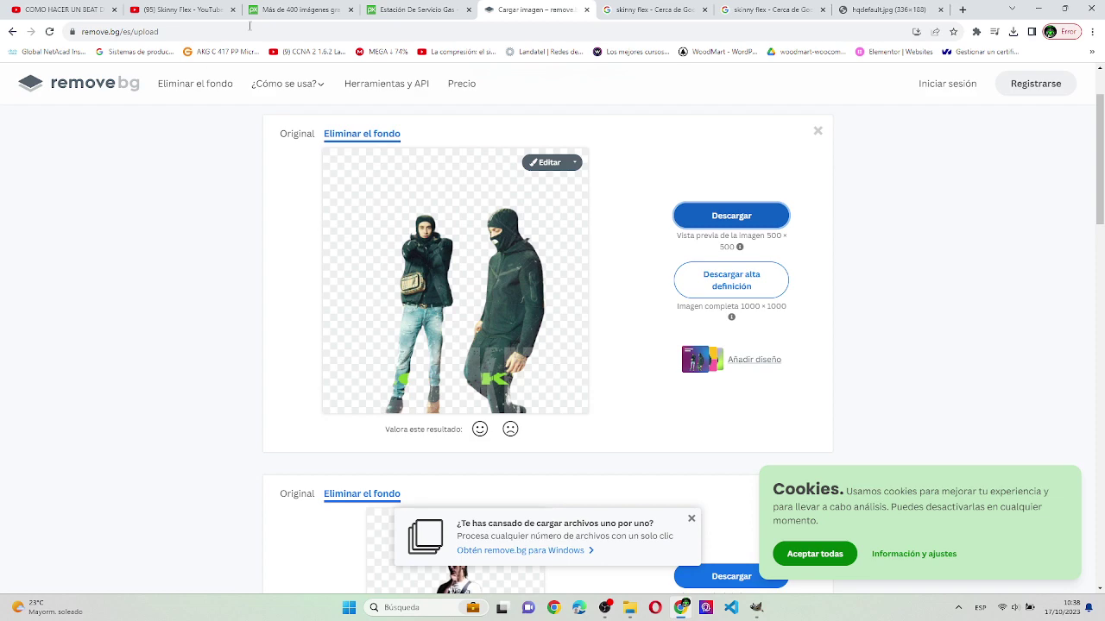
{"action": "left_click", "coordinate": [649, 10]}
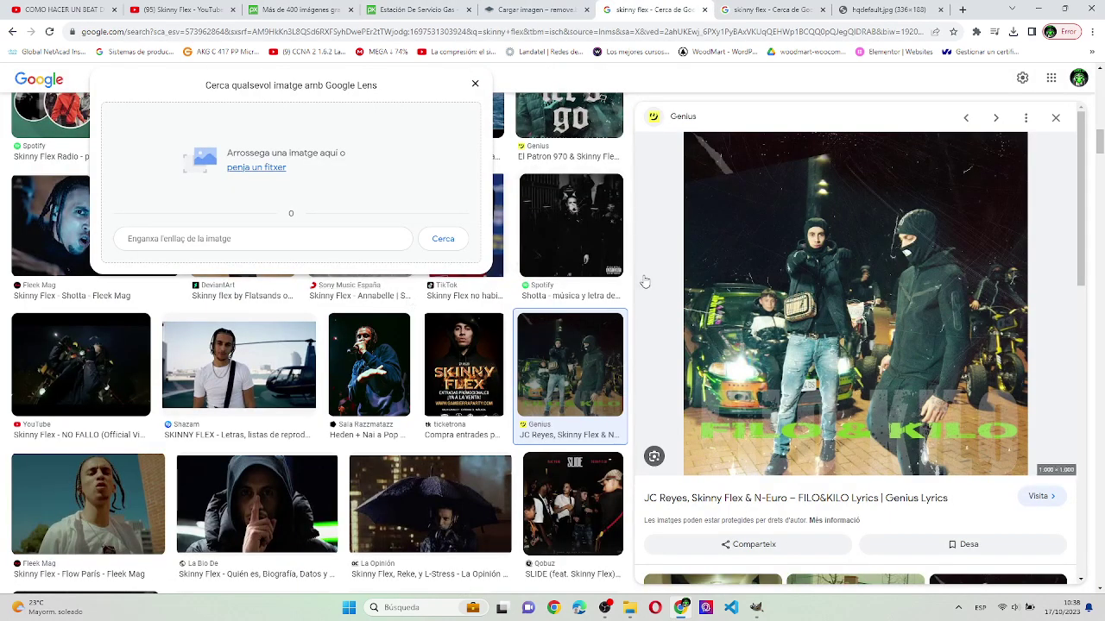
{"action": "scroll", "coordinate": [444, 391], "scroll_direction": "down", "scroll_amount": 1}
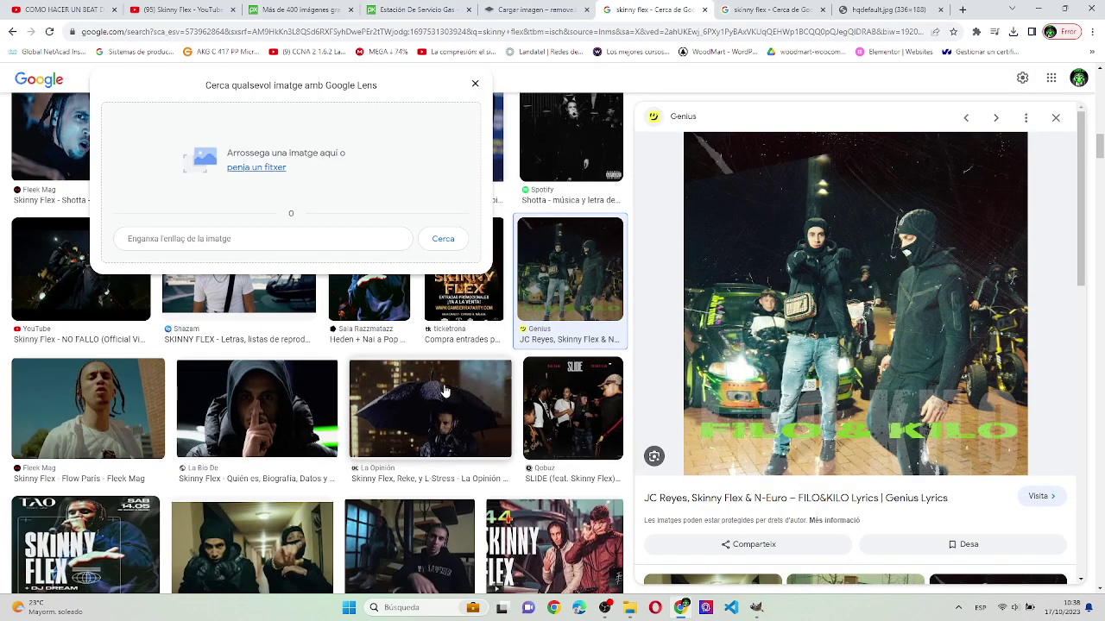
{"action": "scroll", "coordinate": [444, 391], "scroll_direction": "down", "scroll_amount": 1}
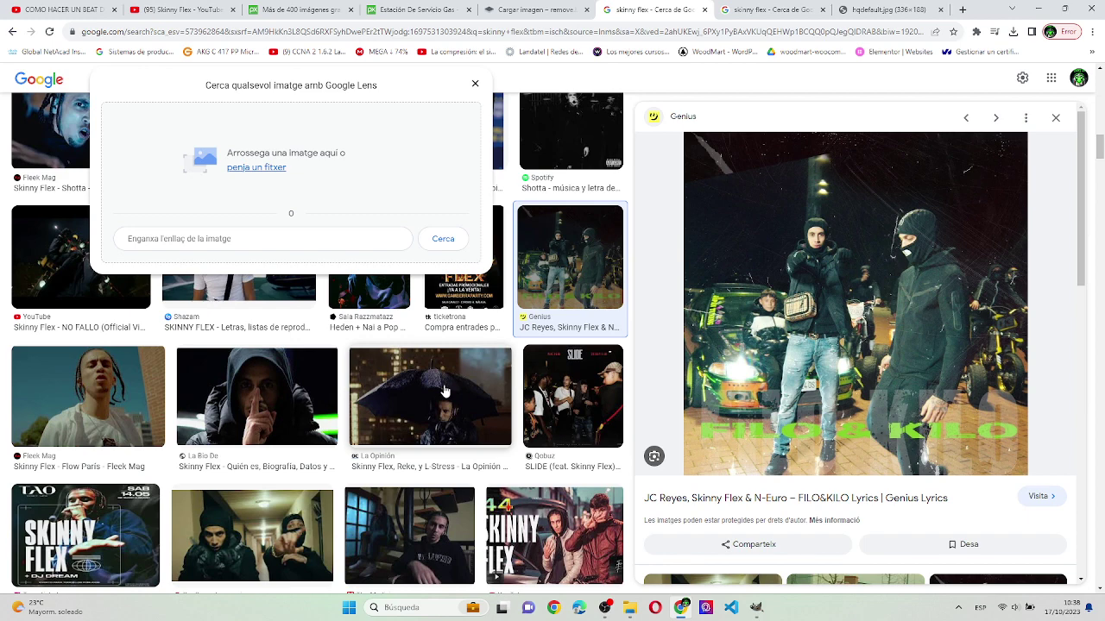
{"action": "scroll", "coordinate": [444, 391], "scroll_direction": "down", "scroll_amount": 1}
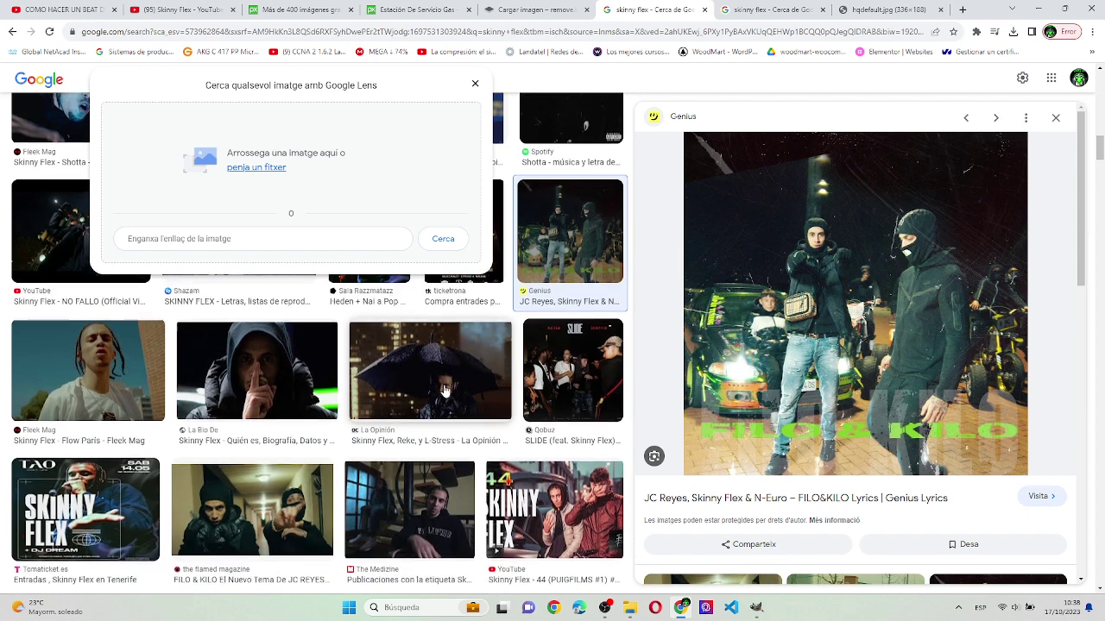
{"action": "scroll", "coordinate": [444, 391], "scroll_direction": "down", "scroll_amount": 1}
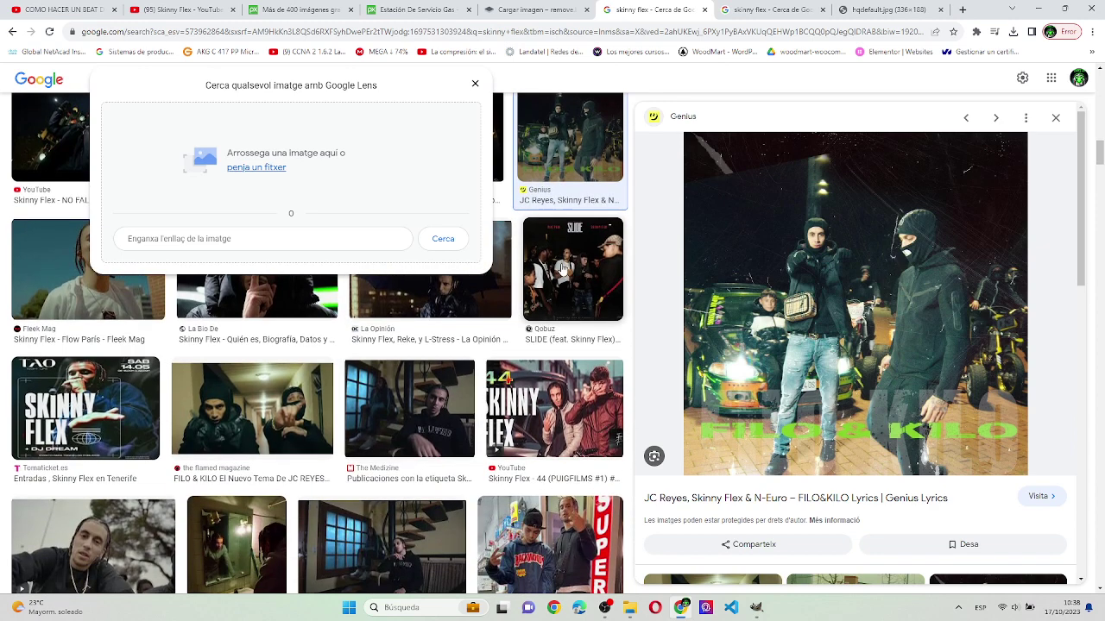
{"action": "mouse_move", "coordinate": [572, 268]}
{"action": "left_mouse_down"}
{"action": "mouse_move", "coordinate": [530, 12]}
{"action": "mouse_move", "coordinate": [533, 135]}
{"action": "left_mouse_up"}
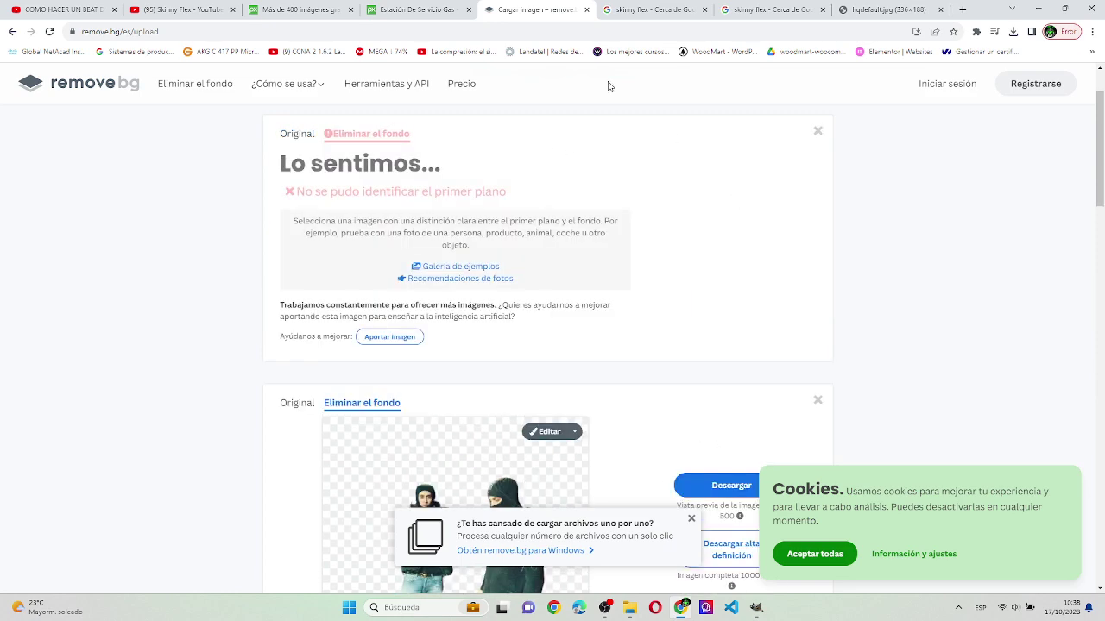
- Scroll through the Skinny Flex image results to find the helmeted man photo
{"action": "left_click", "coordinate": [656, 11]}
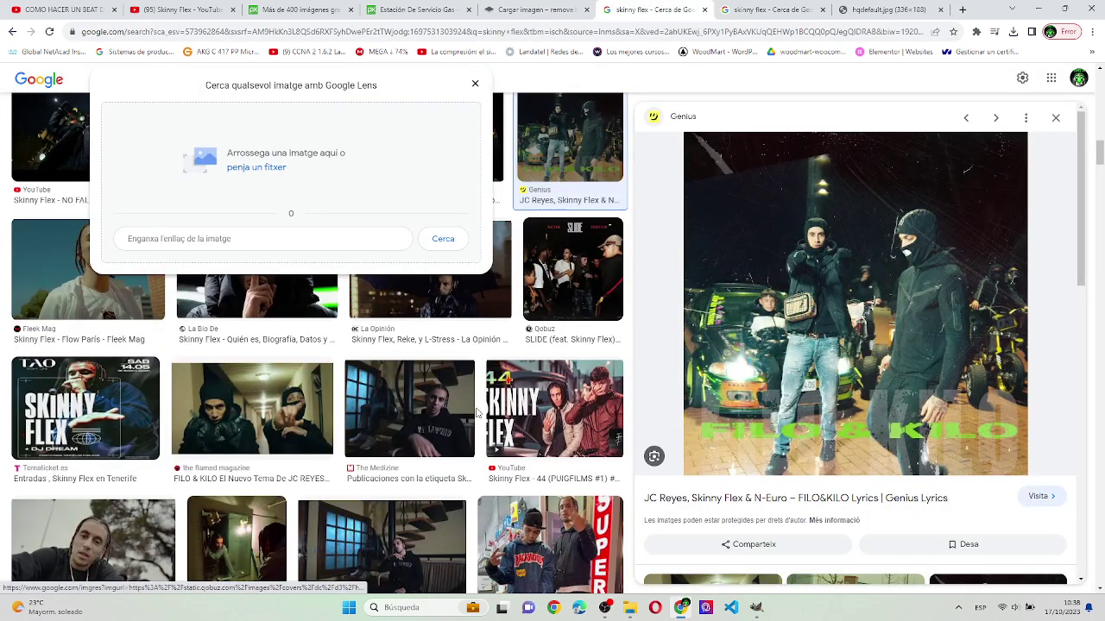
{"action": "scroll", "coordinate": [476, 414], "scroll_direction": "down", "scroll_amount": 3}
{"action": "scroll", "coordinate": [476, 413], "scroll_direction": "down", "scroll_amount": 2}
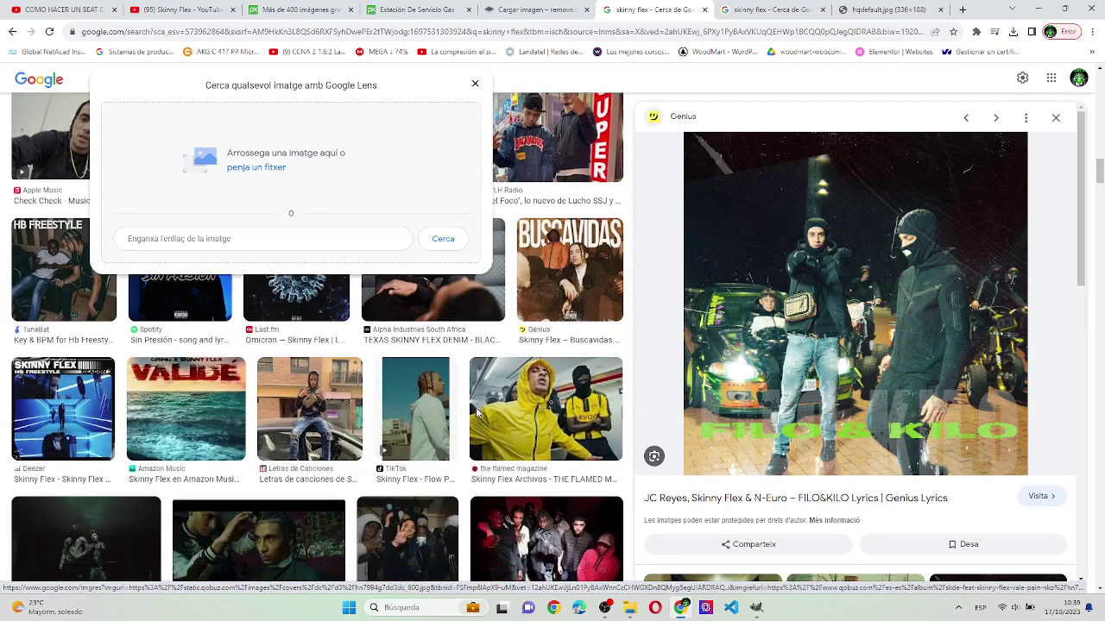
{"action": "scroll", "coordinate": [477, 413], "scroll_direction": "down", "scroll_amount": 1}
{"action": "scroll", "coordinate": [477, 414], "scroll_direction": "down", "scroll_amount": 1}
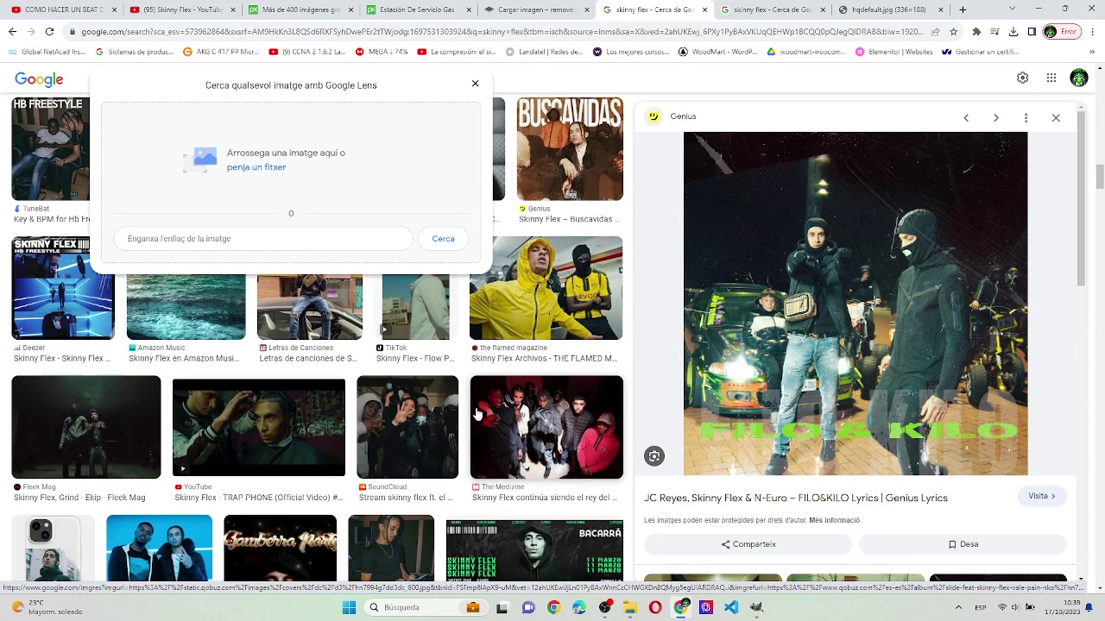
{"action": "scroll", "coordinate": [476, 413], "scroll_direction": "down", "scroll_amount": 1}
{"action": "scroll", "coordinate": [476, 414], "scroll_direction": "up", "scroll_amount": 1}
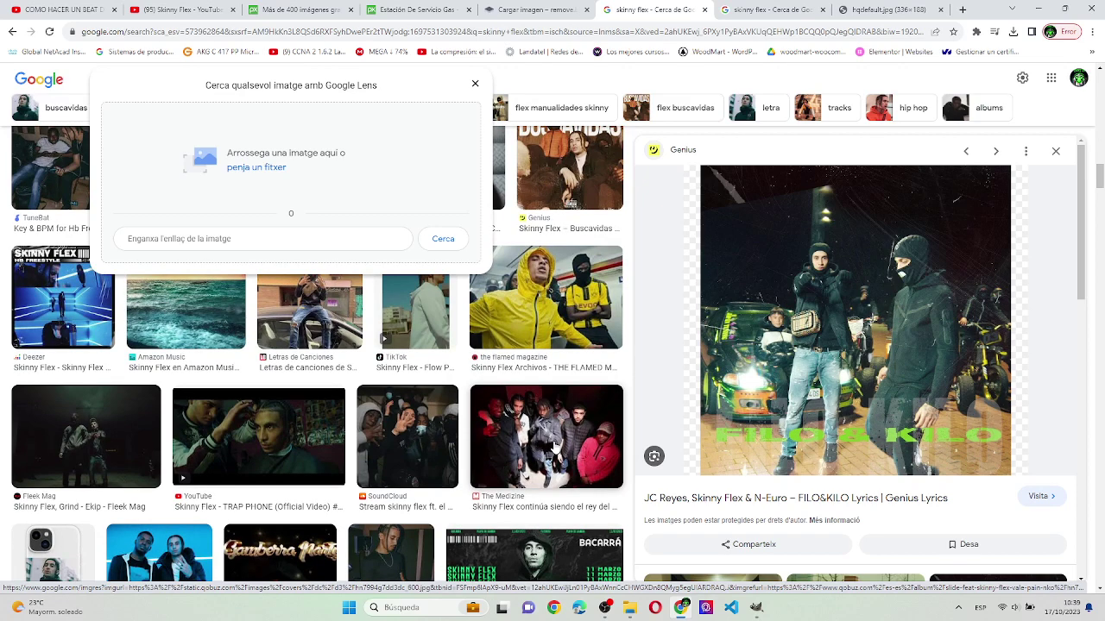
{"action": "scroll", "coordinate": [553, 449], "scroll_direction": "down", "scroll_amount": 1}
{"action": "scroll", "coordinate": [553, 449], "scroll_direction": "down", "scroll_amount": 2}
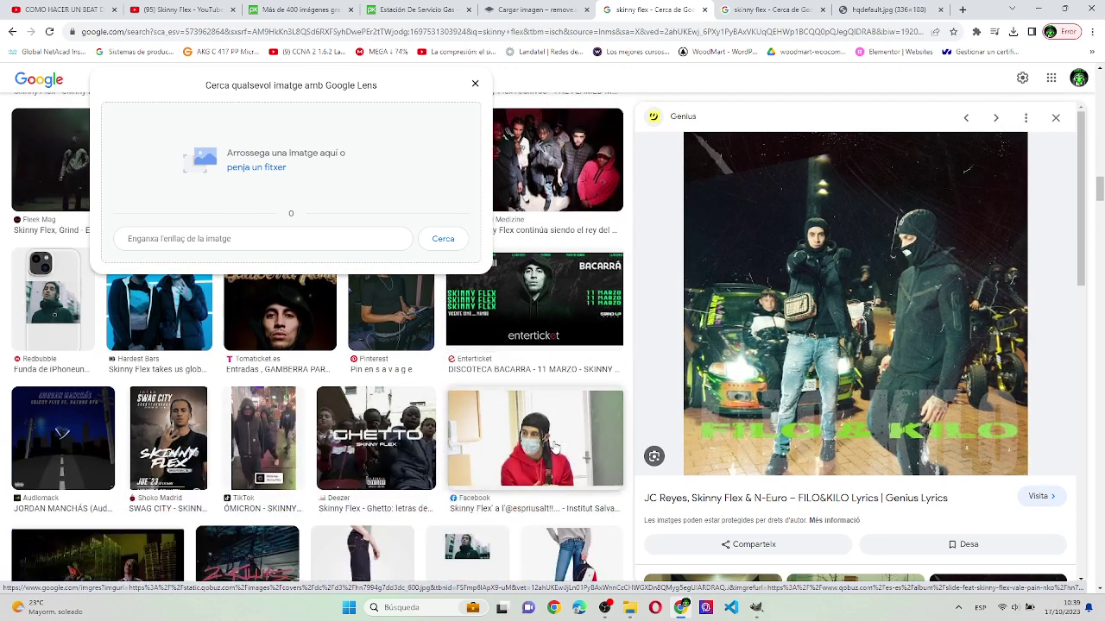
{"action": "scroll", "coordinate": [553, 449], "scroll_direction": "down", "scroll_amount": 1}
{"action": "scroll", "coordinate": [553, 449], "scroll_direction": "down", "scroll_amount": 1}
{"action": "scroll", "coordinate": [554, 447], "scroll_direction": "down", "scroll_amount": 2}
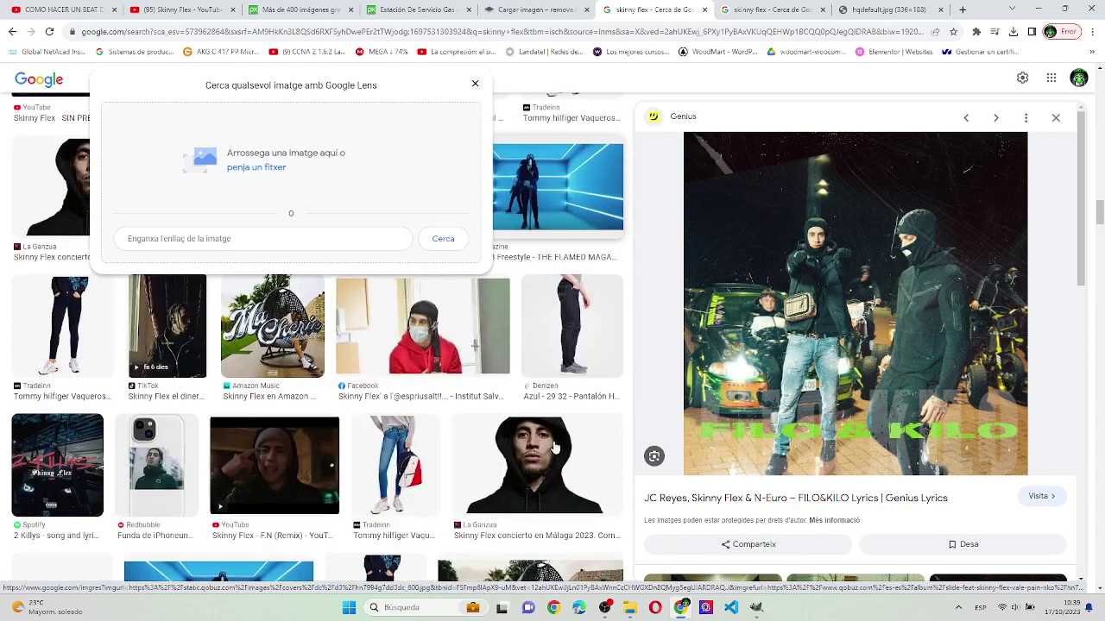
{"action": "scroll", "coordinate": [554, 447], "scroll_direction": "down", "scroll_amount": 2}
{"action": "scroll", "coordinate": [553, 447], "scroll_direction": "down", "scroll_amount": 2}
{"action": "scroll", "coordinate": [553, 447], "scroll_direction": "down", "scroll_amount": 2}
{"action": "scroll", "coordinate": [553, 447], "scroll_direction": "down", "scroll_amount": 1}
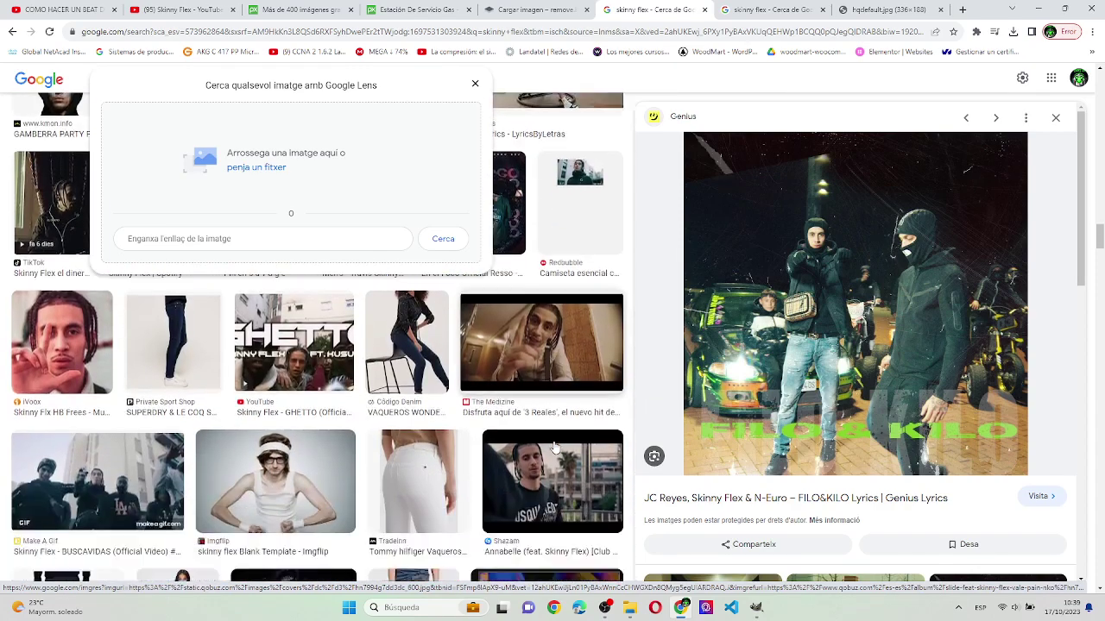
{"action": "scroll", "coordinate": [553, 447], "scroll_direction": "down", "scroll_amount": 1}
{"action": "scroll", "coordinate": [553, 447], "scroll_direction": "down", "scroll_amount": 1}
{"action": "scroll", "coordinate": [553, 447], "scroll_direction": "down", "scroll_amount": 1}
{"action": "scroll", "coordinate": [553, 448], "scroll_direction": "down", "scroll_amount": 3}
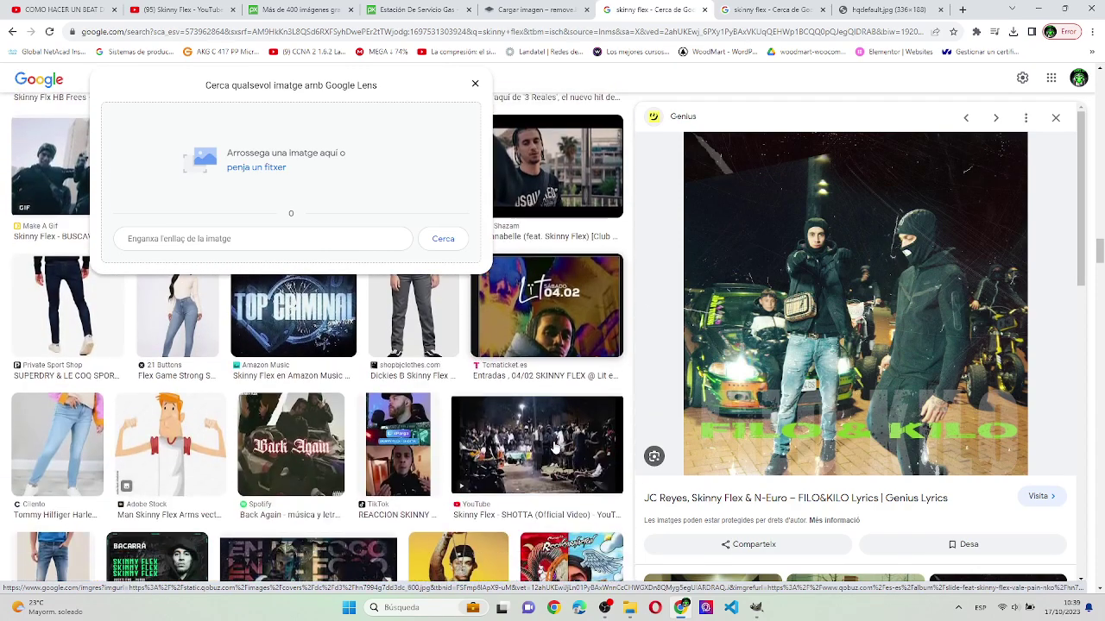
{"action": "scroll", "coordinate": [553, 447], "scroll_direction": "down", "scroll_amount": 1}
{"action": "scroll", "coordinate": [556, 447], "scroll_direction": "up", "scroll_amount": 1}
{"action": "scroll", "coordinate": [556, 447], "scroll_direction": "down", "scroll_amount": 2}
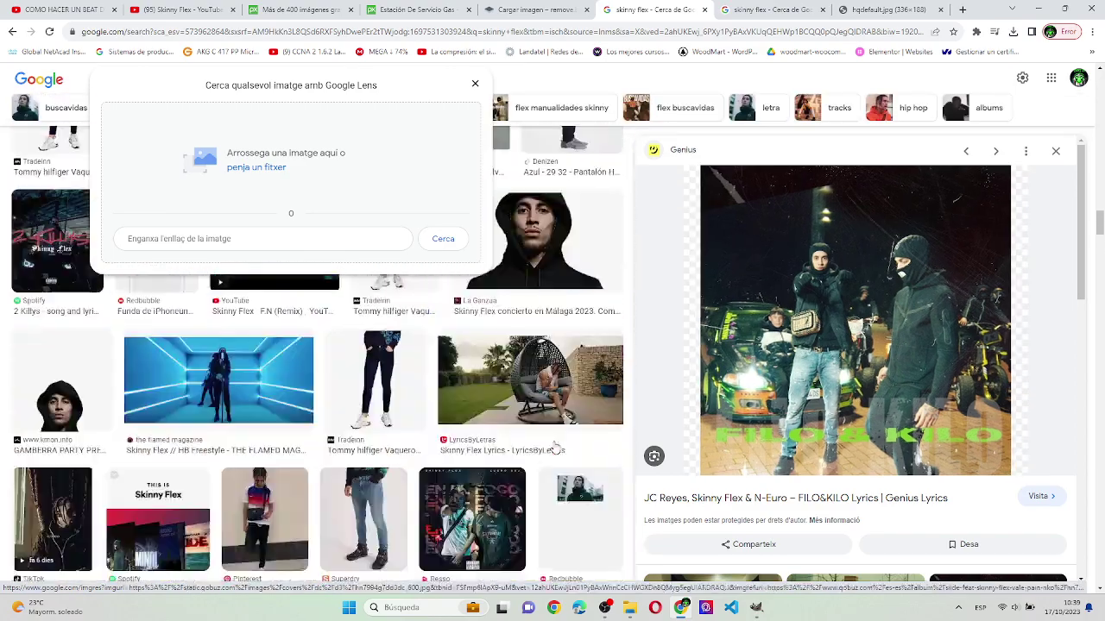
{"action": "scroll", "coordinate": [556, 447], "scroll_direction": "down", "scroll_amount": 2}
{"action": "scroll", "coordinate": [556, 447], "scroll_direction": "down", "scroll_amount": 2}
{"action": "scroll", "coordinate": [556, 448], "scroll_direction": "down", "scroll_amount": 2}
{"action": "scroll", "coordinate": [555, 447], "scroll_direction": "up", "scroll_amount": 1}
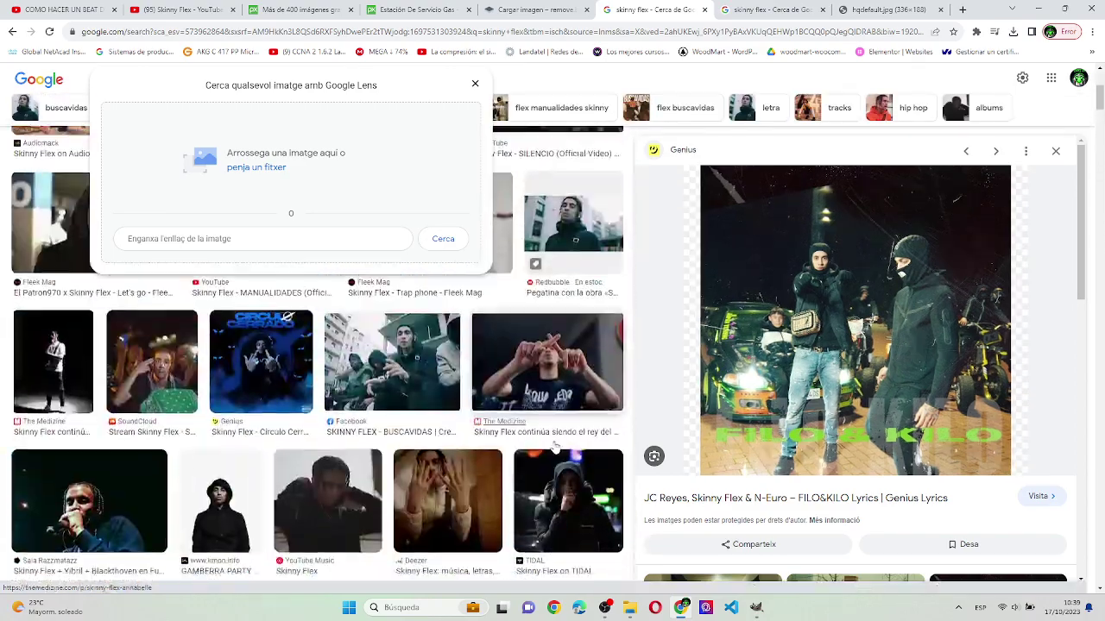
{"action": "scroll", "coordinate": [555, 448], "scroll_direction": "up", "scroll_amount": 2}
{"action": "scroll", "coordinate": [555, 447], "scroll_direction": "down", "scroll_amount": 1}
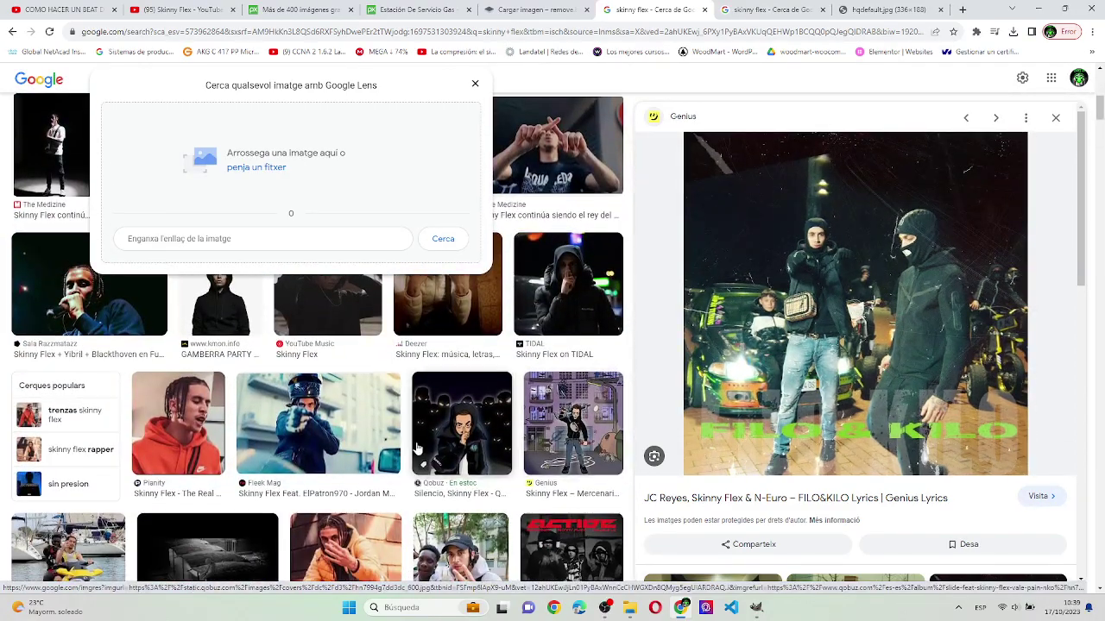
- Remove the helmeted man photo's background in remove.bg and download the preview PNG
{"action": "mouse_move", "coordinate": [337, 424]}
{"action": "left_mouse_down"}
{"action": "mouse_move", "coordinate": [520, 60]}
{"action": "mouse_move", "coordinate": [462, 280]}
{"action": "left_mouse_up"}
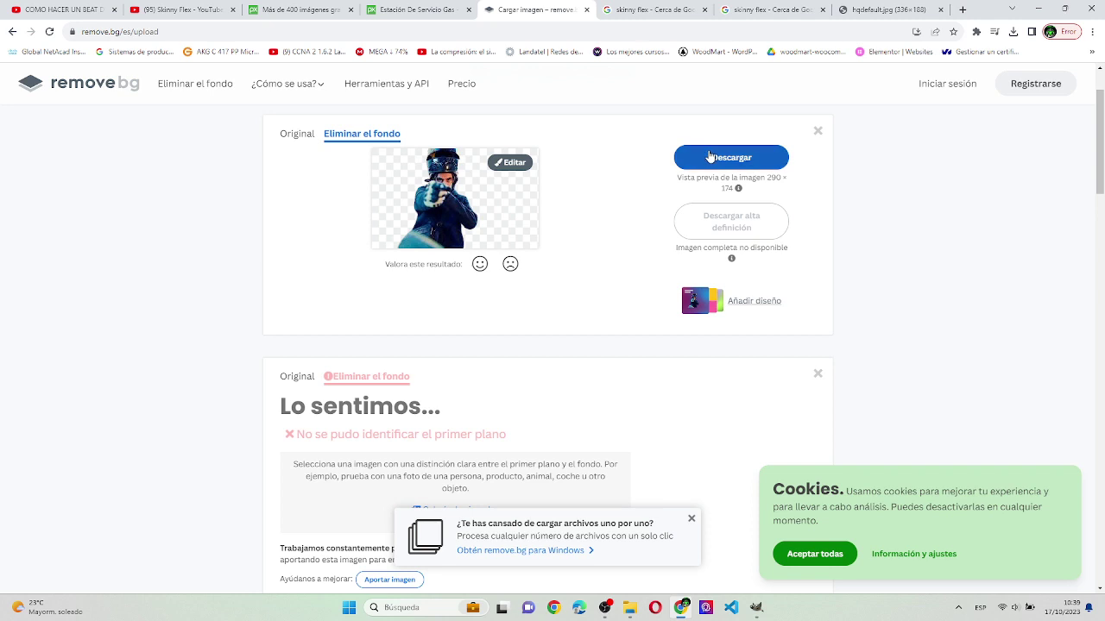
{"action": "left_click", "coordinate": [711, 158]}
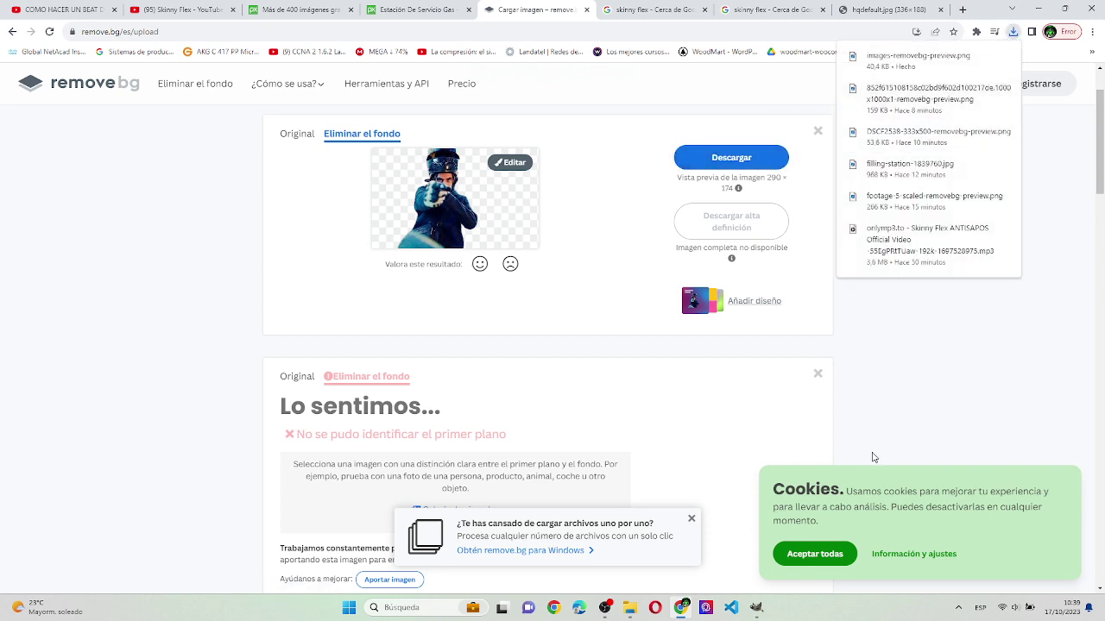
{"action": "left_click", "coordinate": [756, 609]}
{"action": "key", "text": "alt+Tab"}
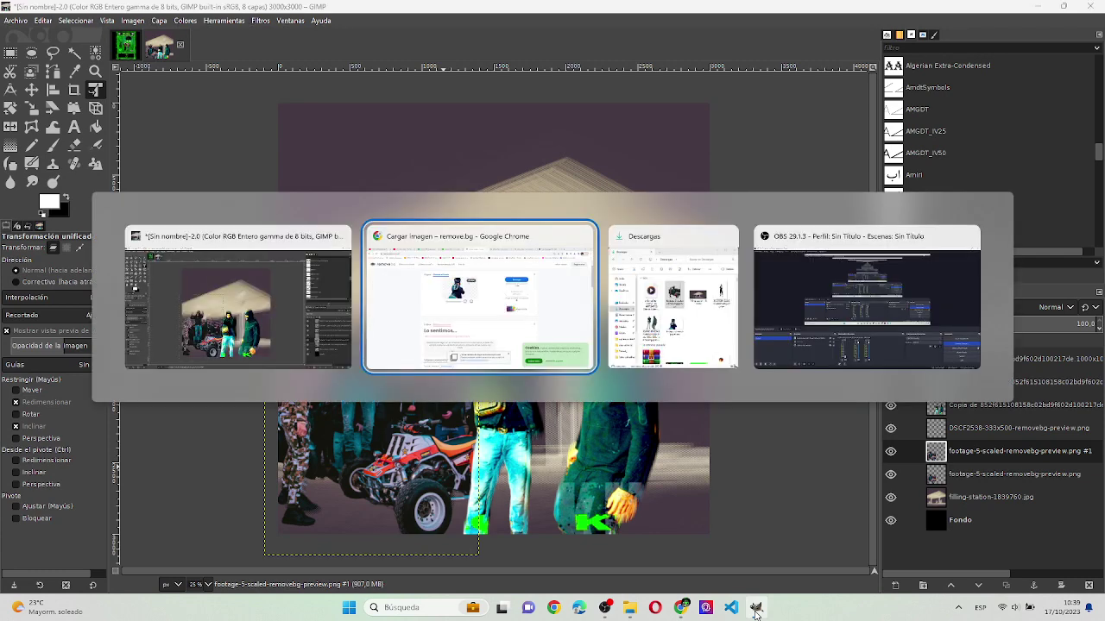
- Add images-removebg-preview from Descargas as a layer and enlarge it about three times
{"action": "key", "text": "alt+Tab"}
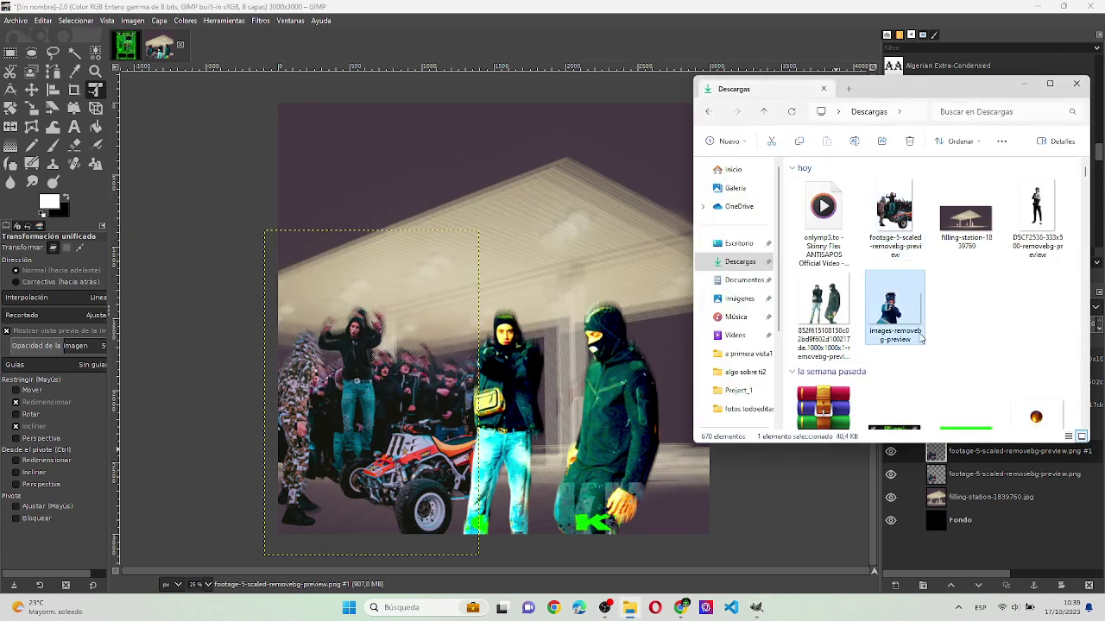
{"action": "left_click_drag", "start_coordinate": [570, 204], "coordinate": [555, 372]}
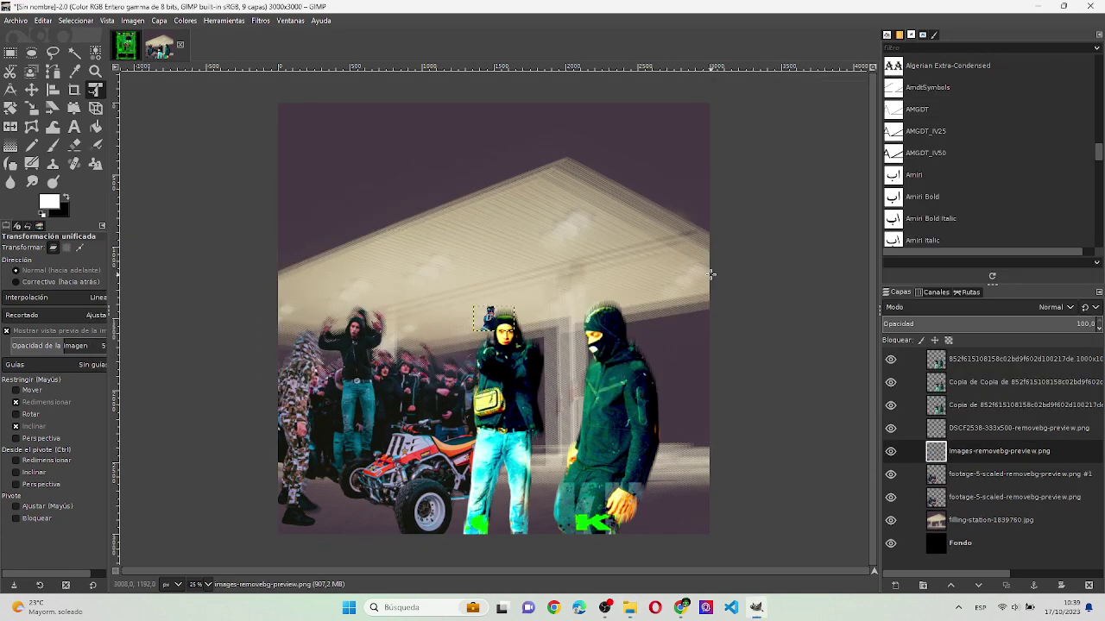
{"action": "left_click", "coordinate": [490, 312]}
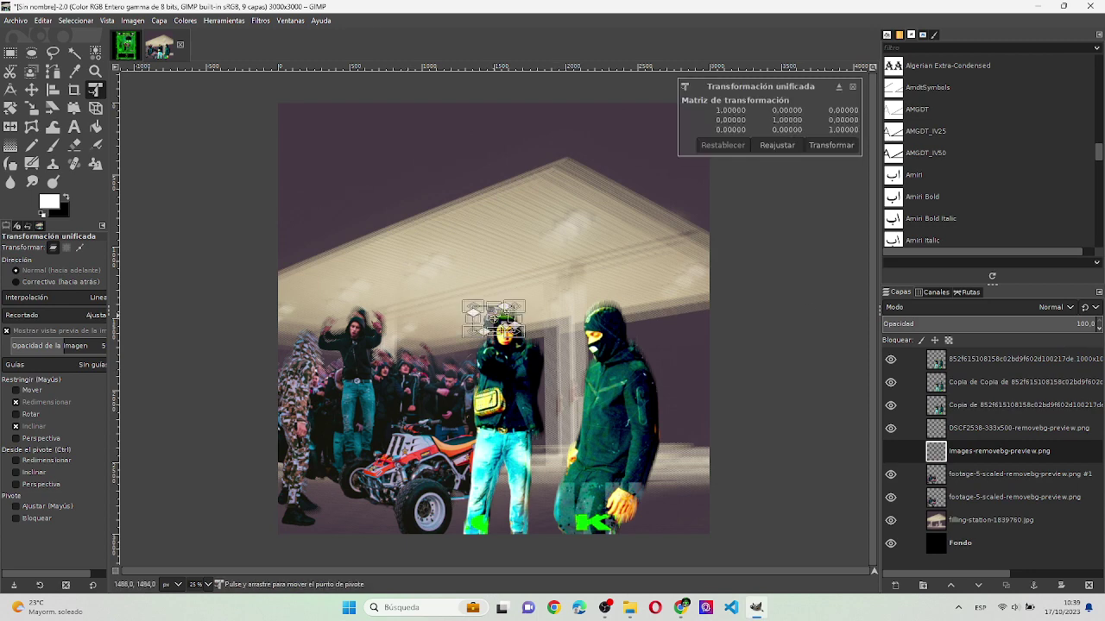
{"action": "left_click_drag", "start_coordinate": [514, 307], "coordinate": [789, 143]}
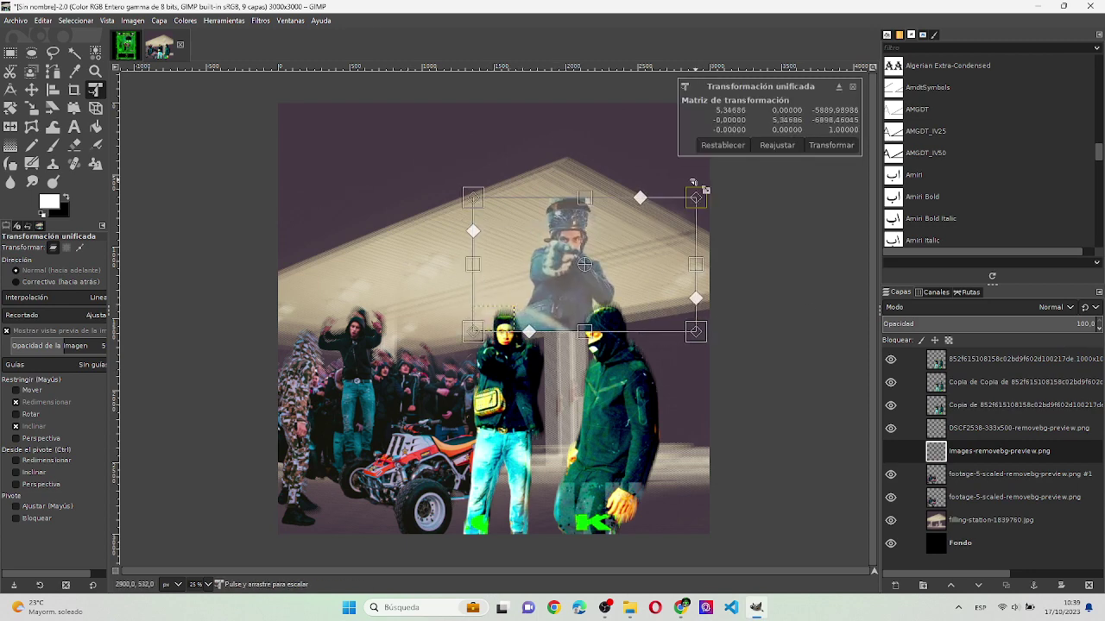
{"action": "key", "text": "Return"}
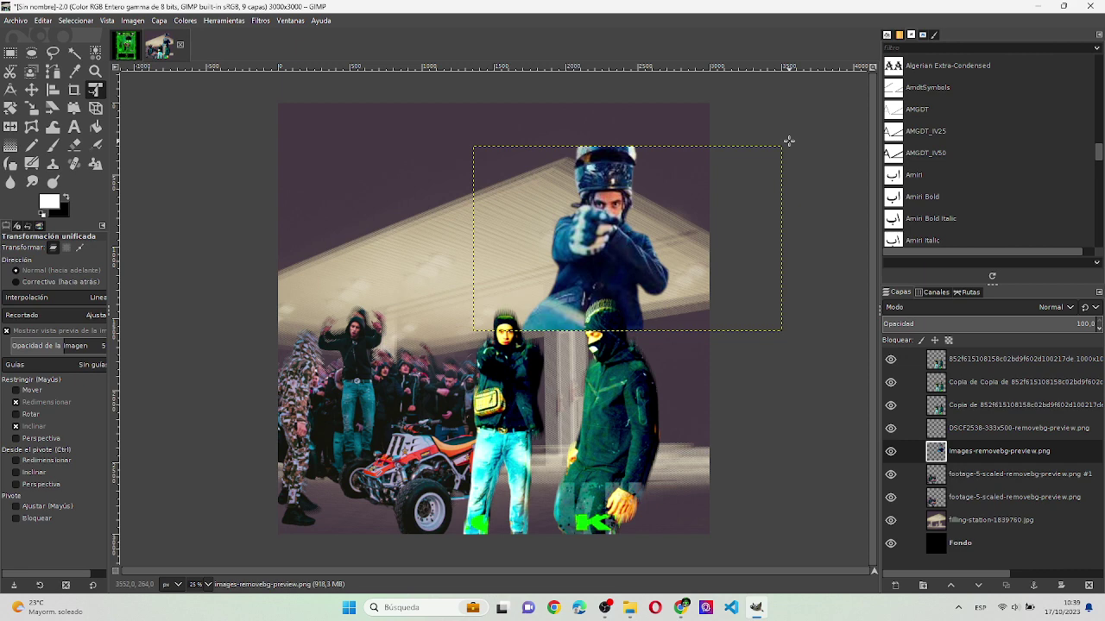
- Enlarge the cut-out to span the canvas height and move its layer below the footage layers
{"action": "left_click", "coordinate": [601, 242]}
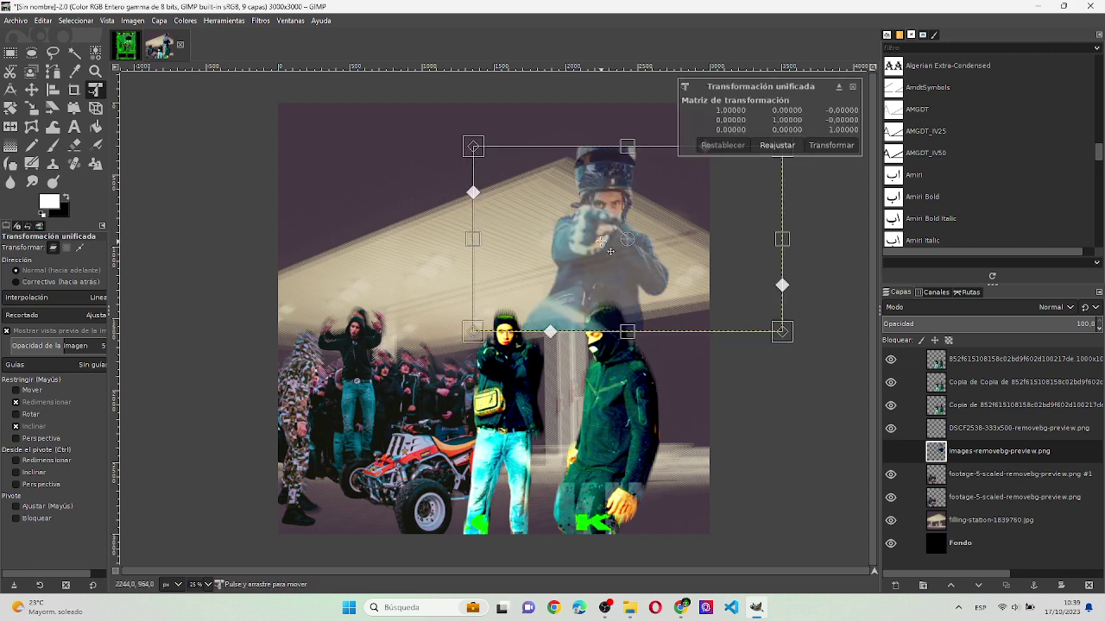
{"action": "left_click_drag", "start_coordinate": [474, 331], "coordinate": [271, 550]}
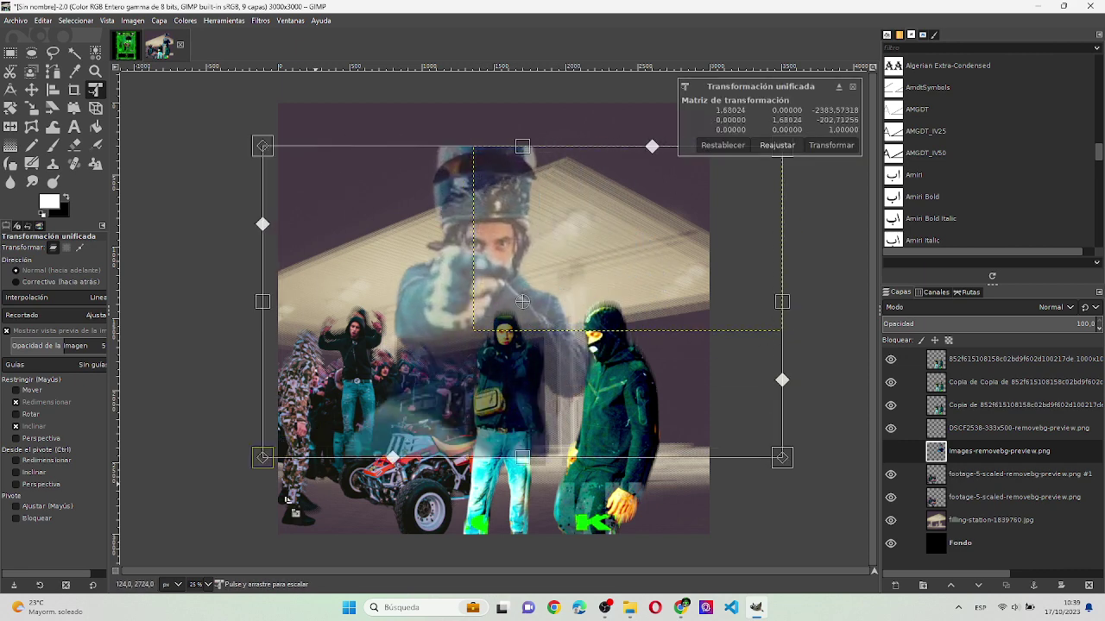
{"action": "mouse_move", "coordinate": [441, 470]}
{"action": "left_mouse_down"}
{"action": "mouse_move", "coordinate": [509, 445]}
{"action": "mouse_move", "coordinate": [508, 467]}
{"action": "left_mouse_up"}
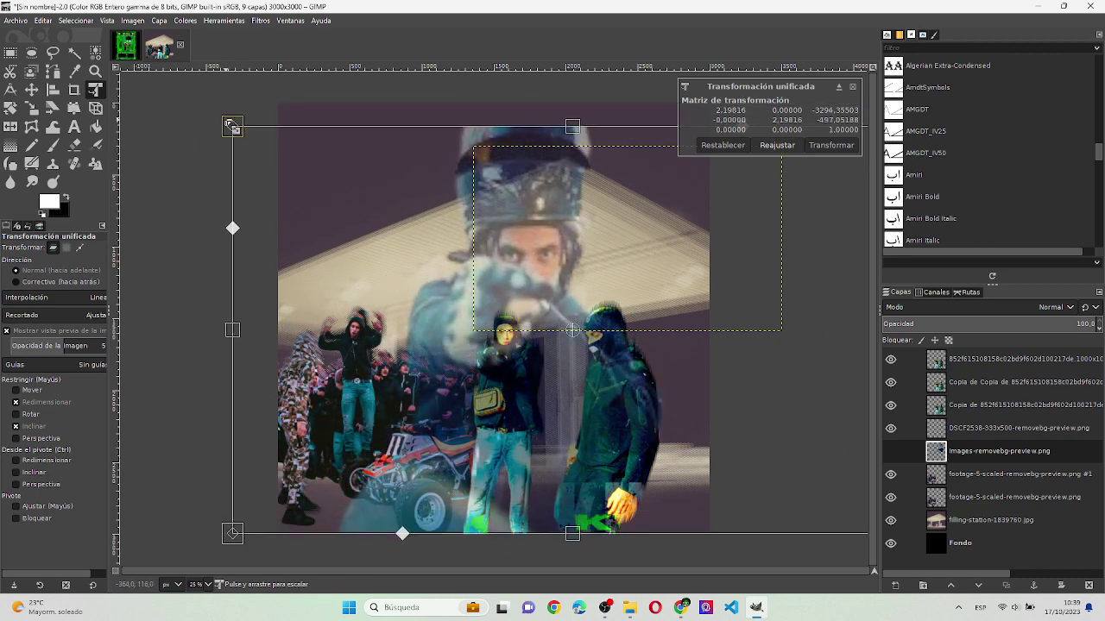
{"action": "left_click_drag", "start_coordinate": [232, 125], "coordinate": [190, 113]}
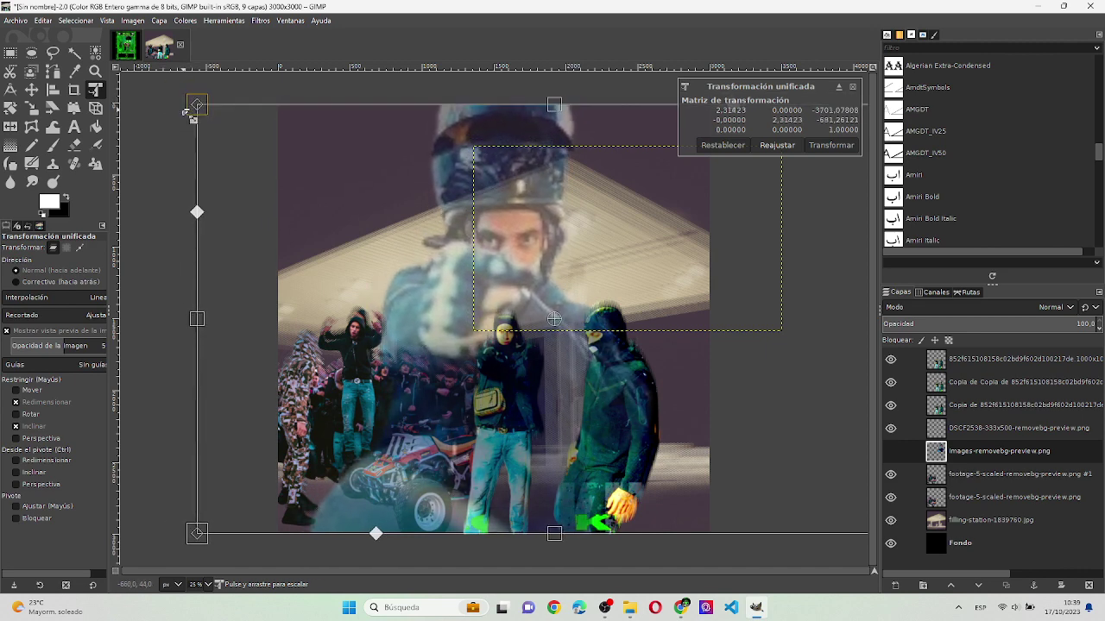
{"action": "key", "text": "Return"}
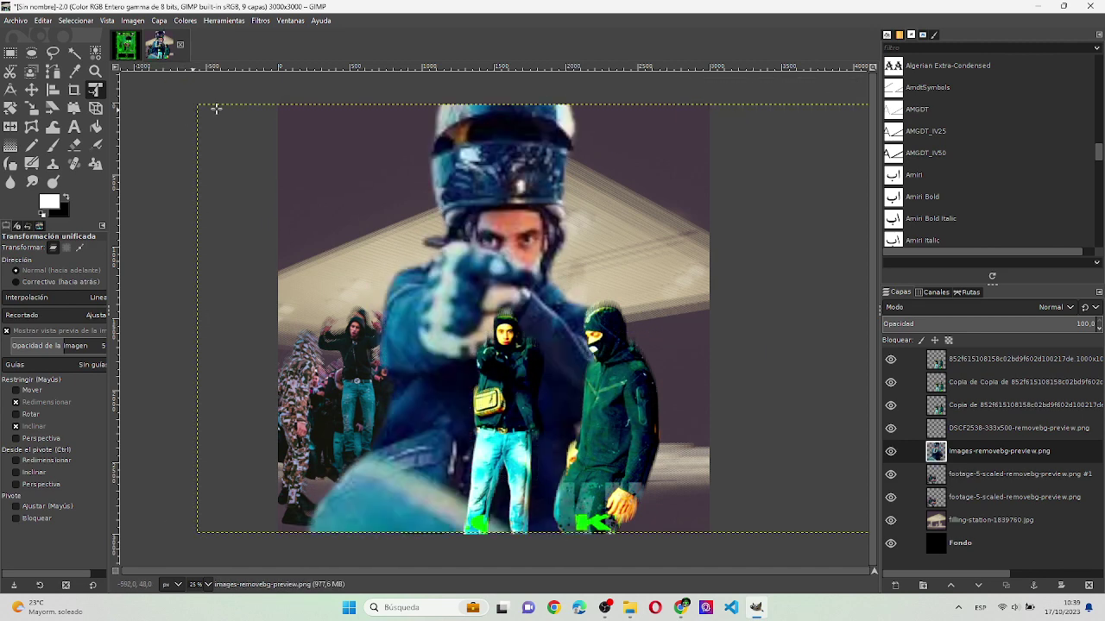
{"action": "left_click_drag", "start_coordinate": [960, 452], "coordinate": [963, 511]}
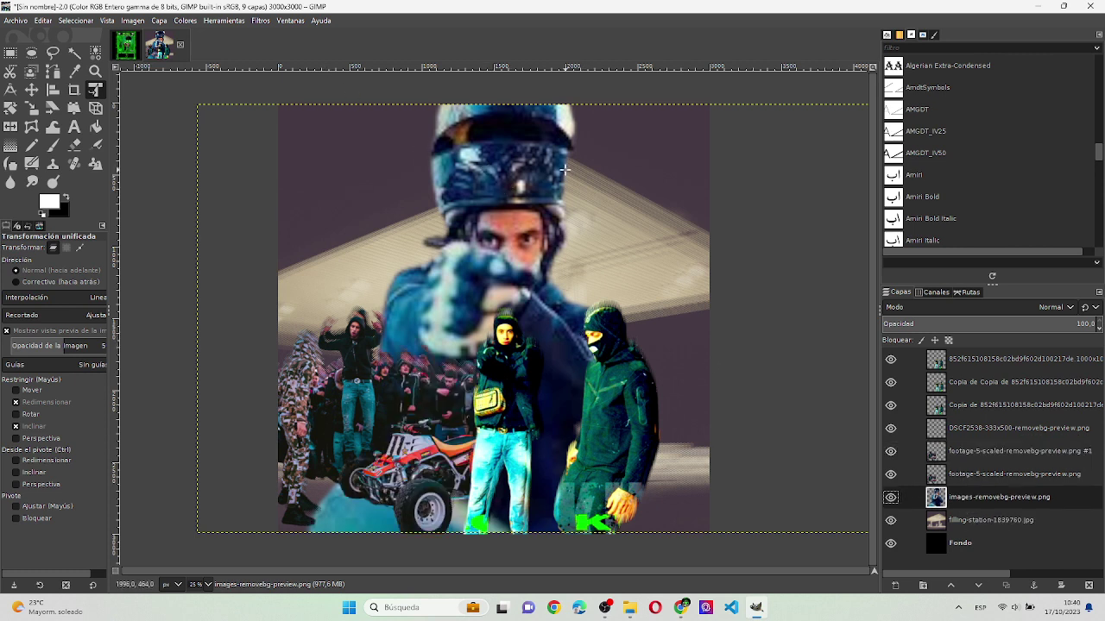
- Raise the helmeted man layer's saturation scale with Colores > Saturación
{"action": "left_click", "coordinate": [183, 21]}
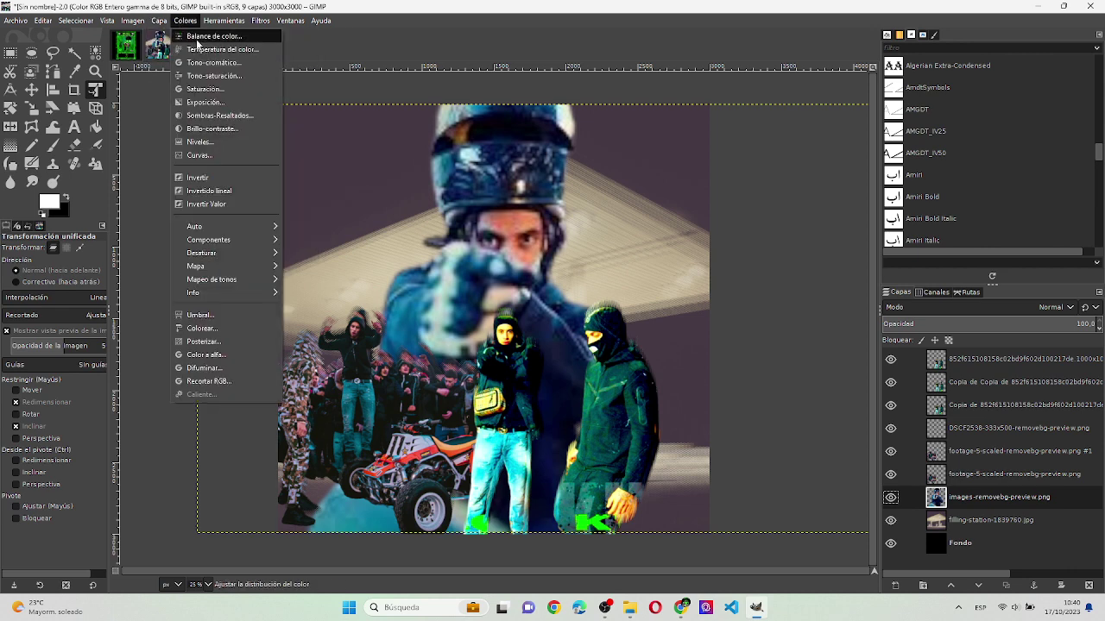
{"action": "left_click", "coordinate": [206, 89]}
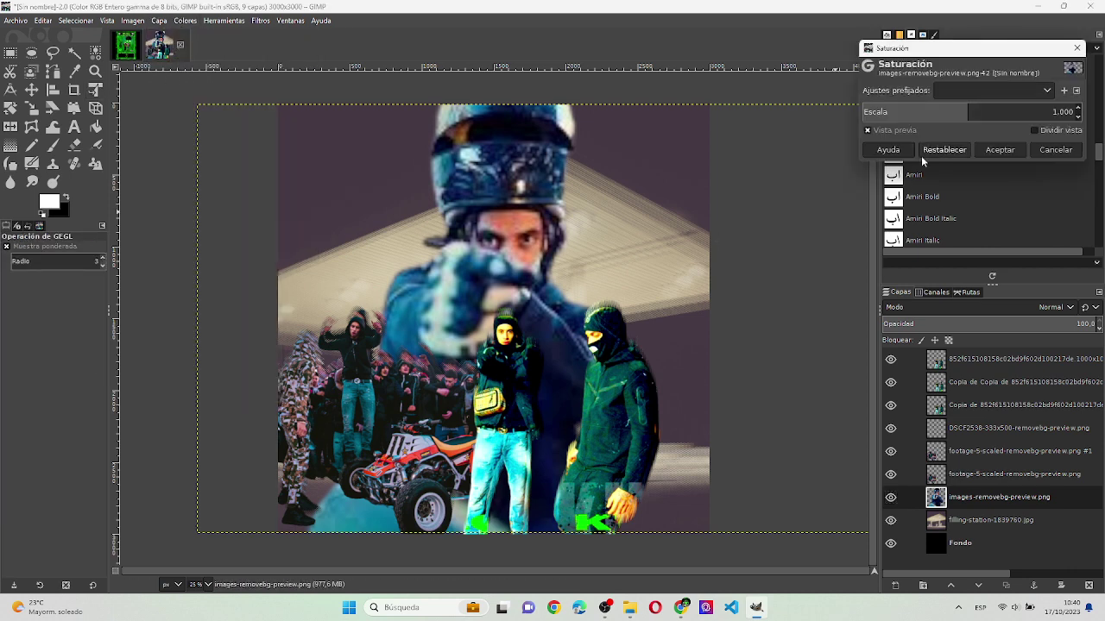
{"action": "mouse_move", "coordinate": [970, 116]}
{"action": "left_mouse_down"}
{"action": "mouse_move", "coordinate": [1060, 120]}
{"action": "mouse_move", "coordinate": [1001, 119]}
{"action": "left_mouse_up"}
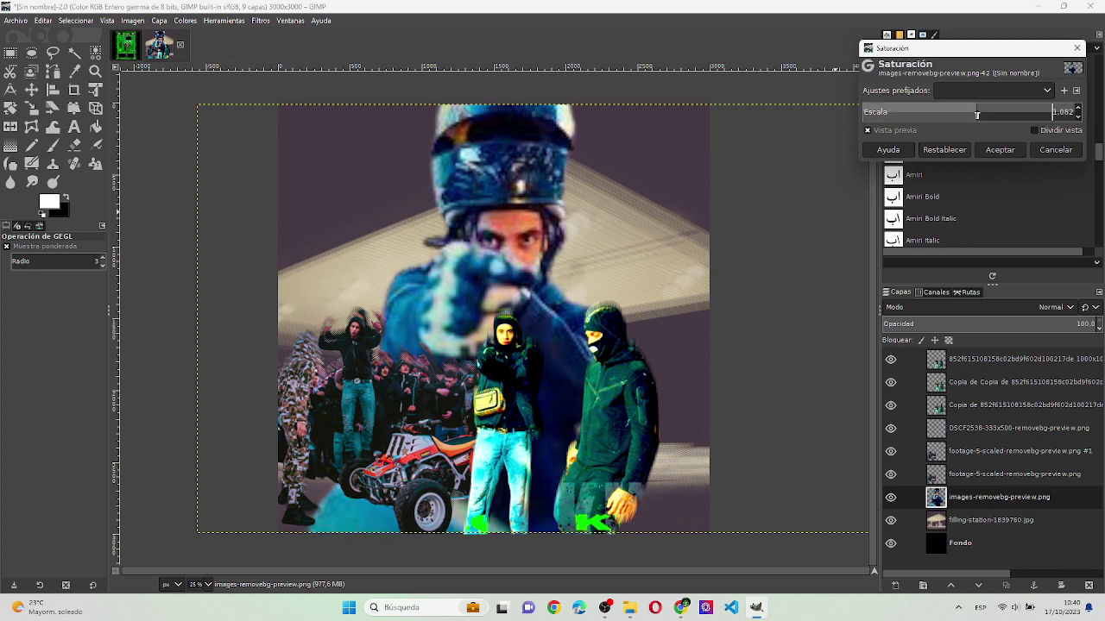
{"action": "left_click", "coordinate": [1000, 150]}
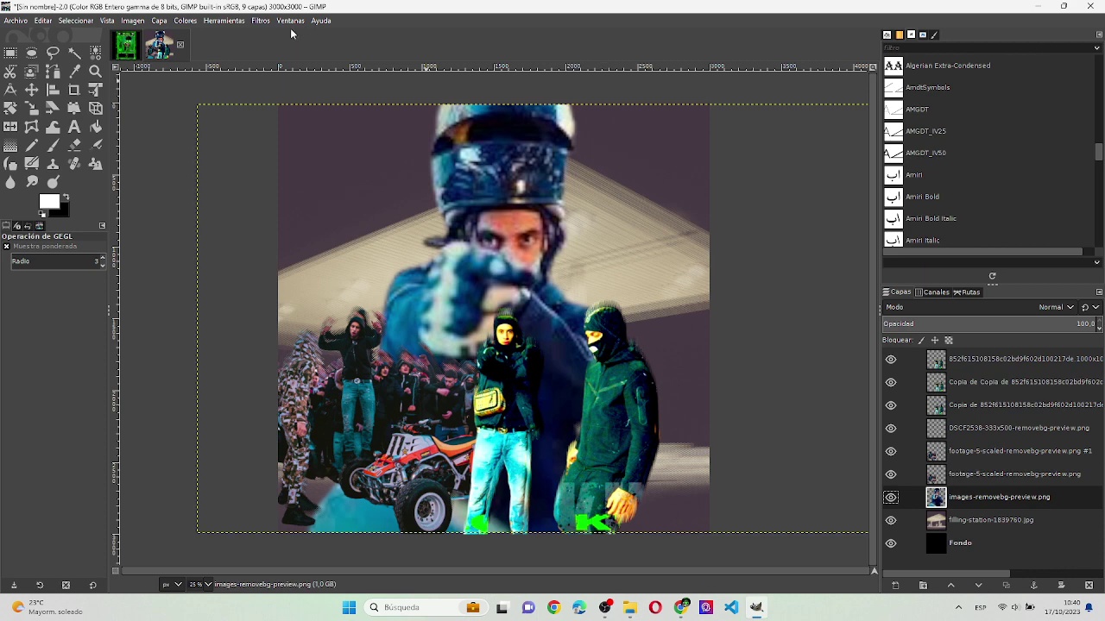
- Raise the layer's black level slightly with Colores > Exposición
{"action": "left_click", "coordinate": [177, 22]}
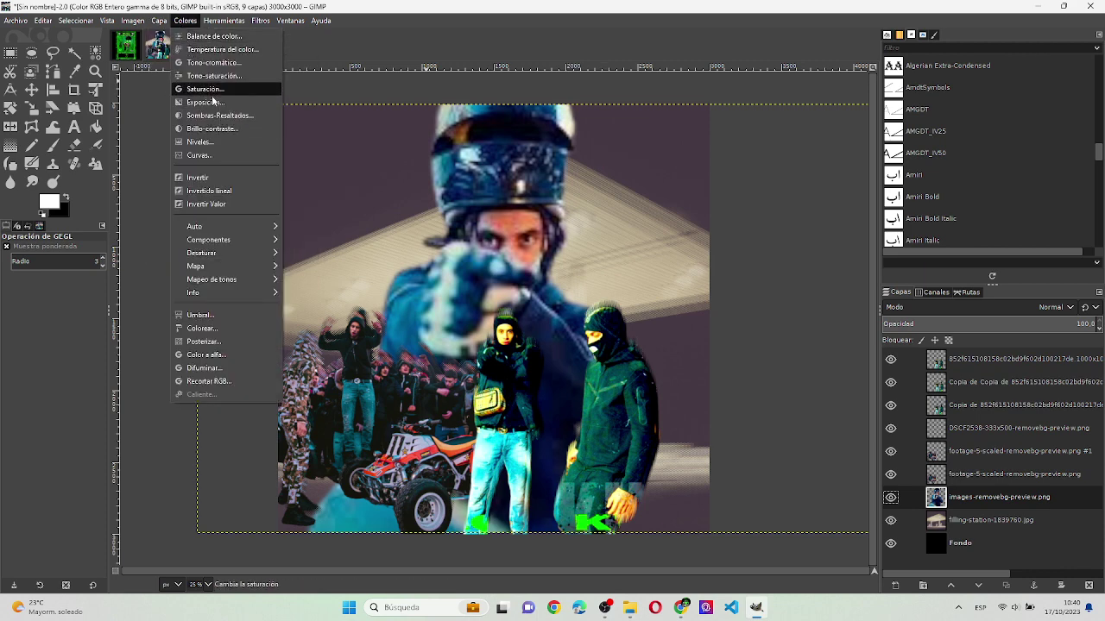
{"action": "left_click", "coordinate": [218, 104]}
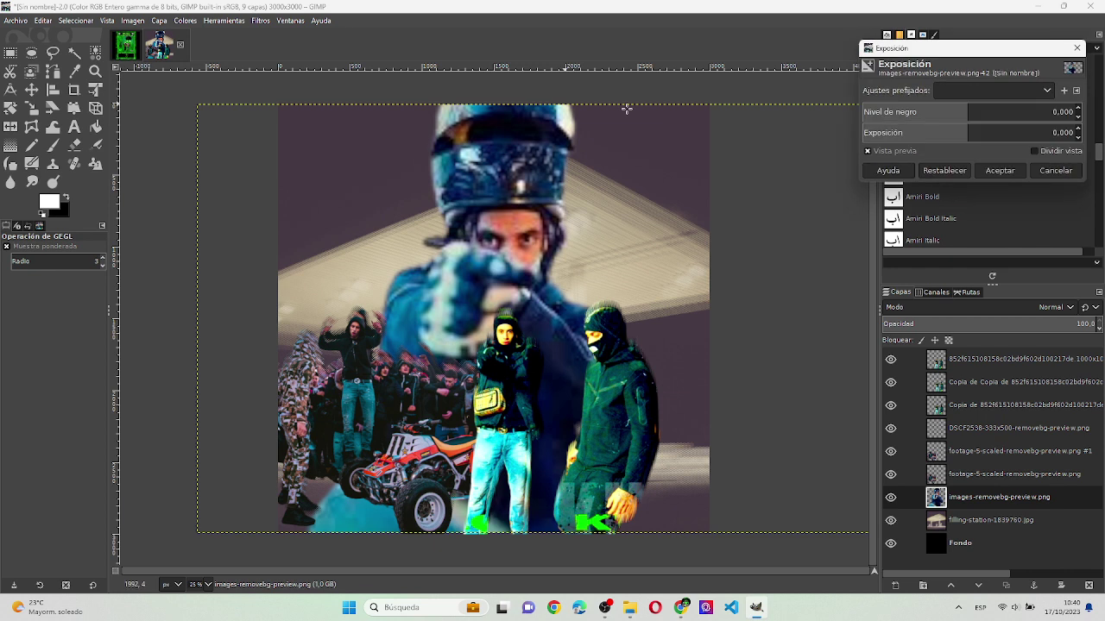
{"action": "left_click", "coordinate": [980, 109]}
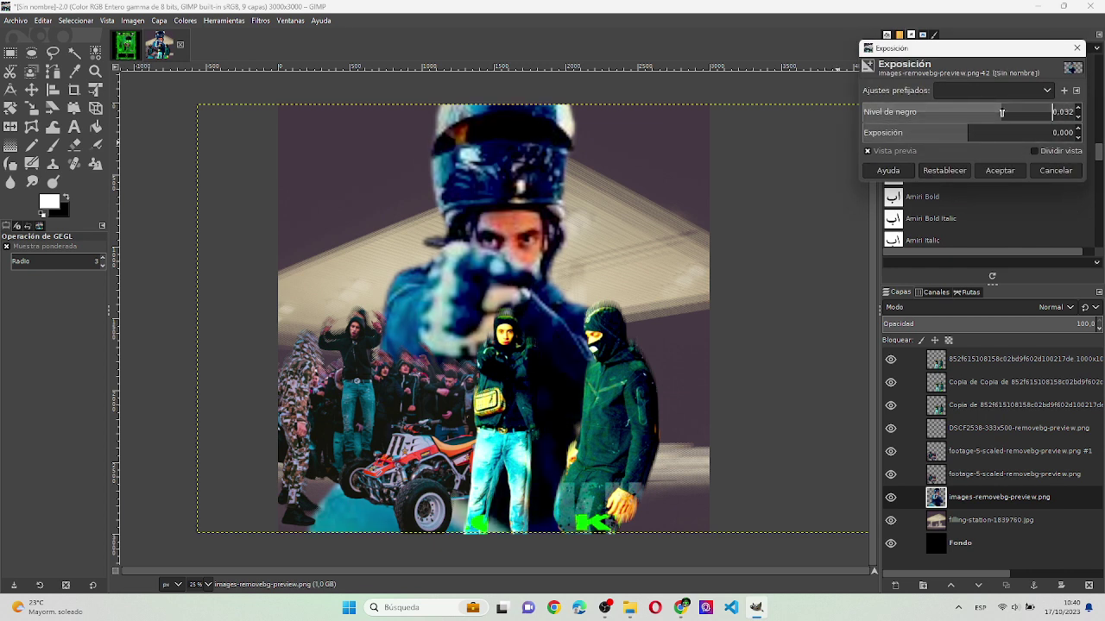
{"action": "left_click", "coordinate": [999, 170]}
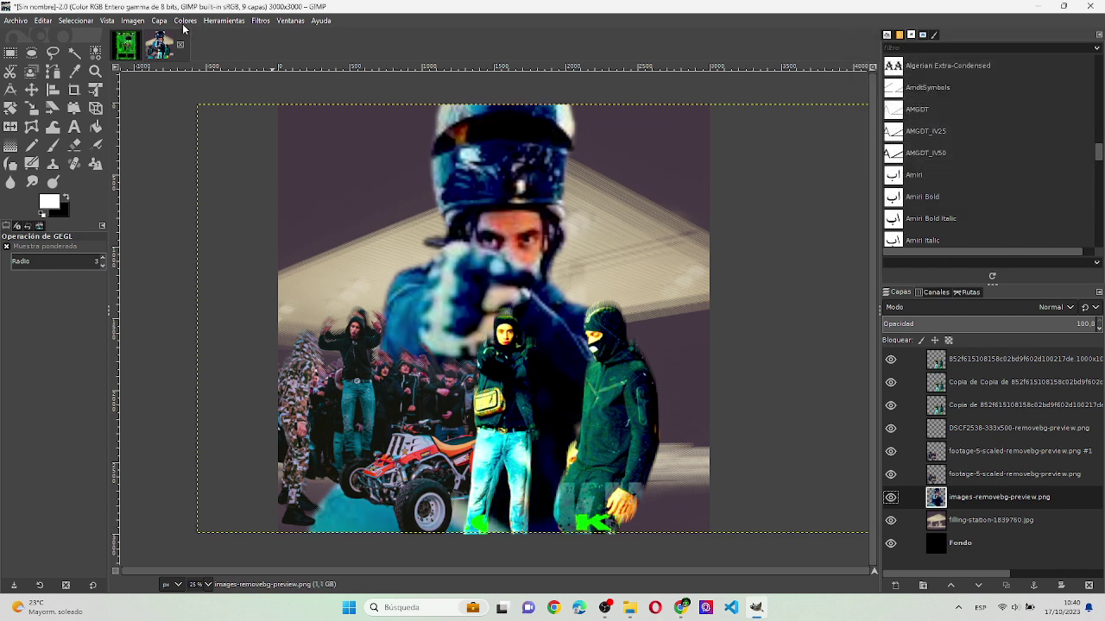
- Apply the Mosaico distortion filter with lowered tile height and tile size about 41
{"action": "left_click", "coordinate": [257, 21]}
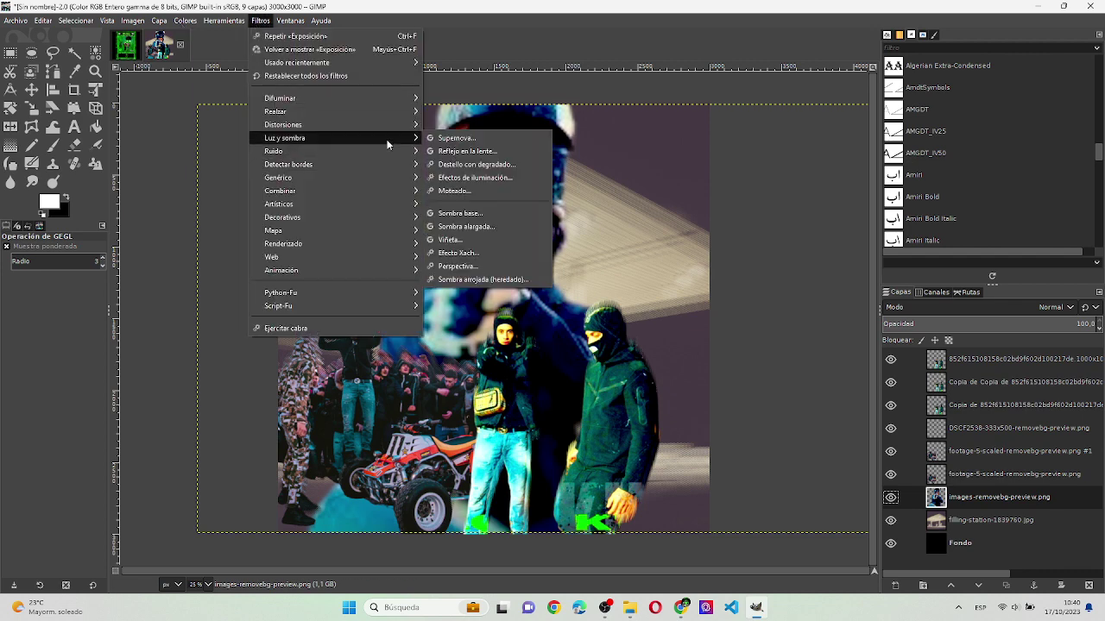
{"action": "mouse_move", "coordinate": [283, 124]}
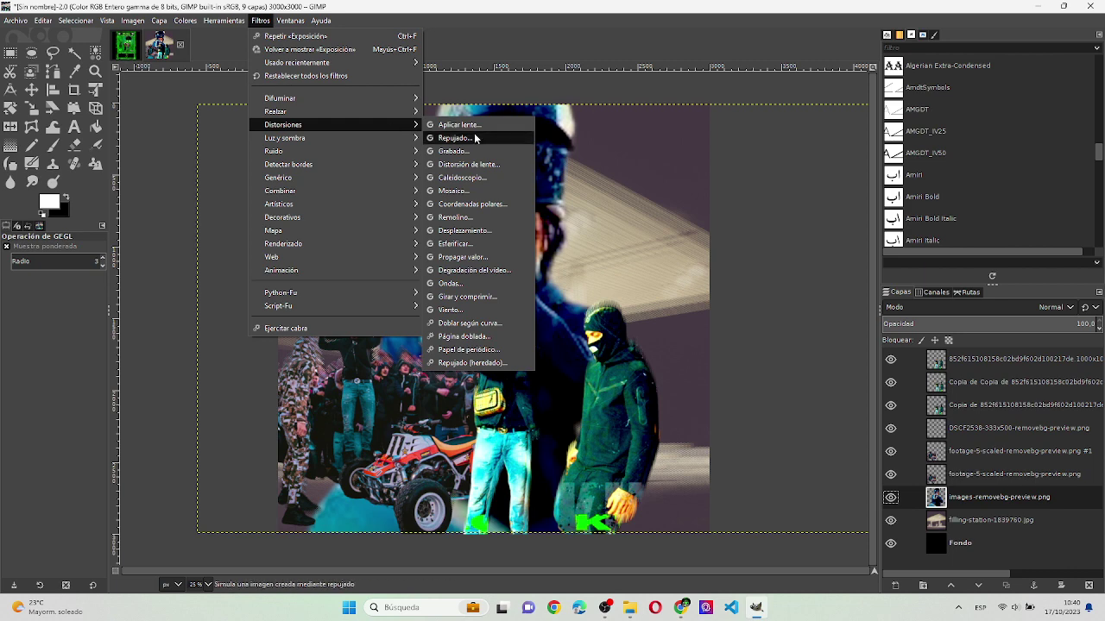
{"action": "left_click", "coordinate": [487, 191]}
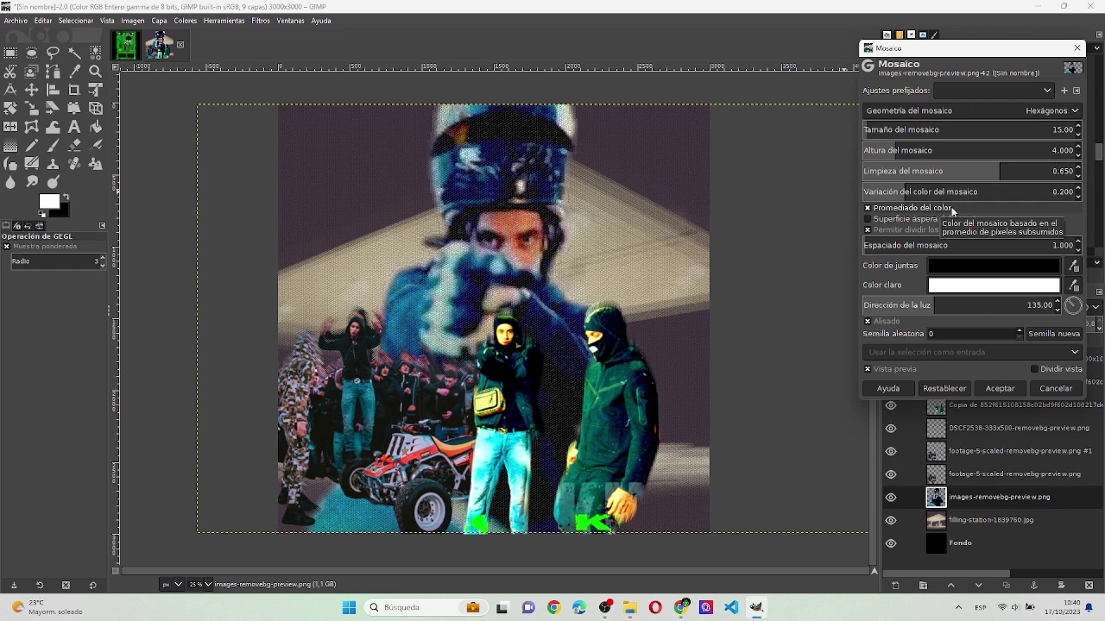
{"action": "left_click", "coordinate": [885, 147]}
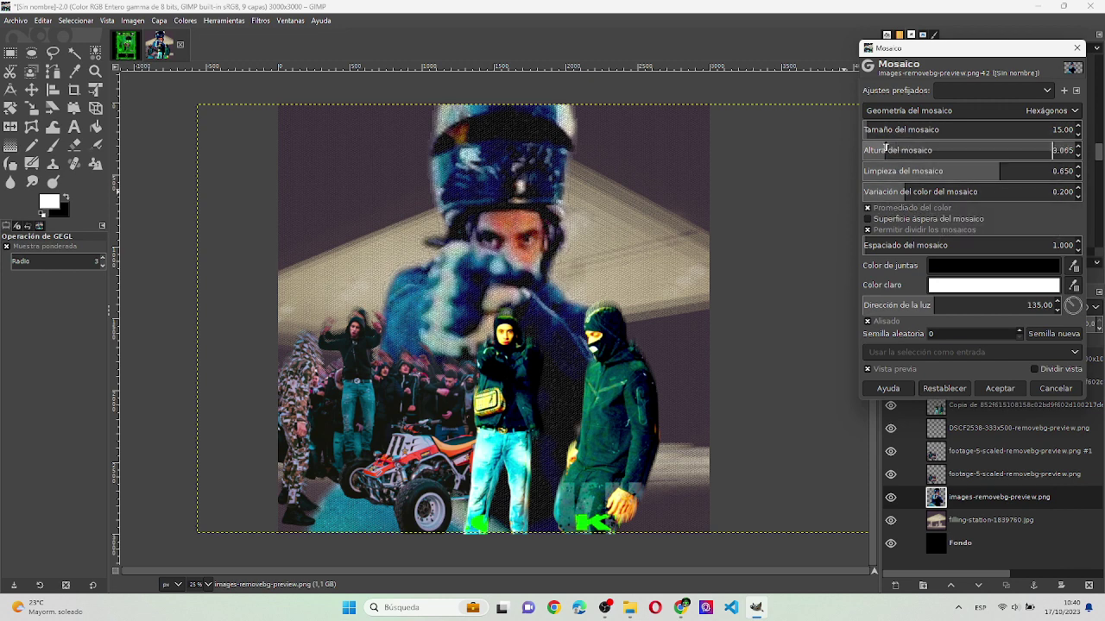
{"action": "left_click", "coordinate": [877, 149]}
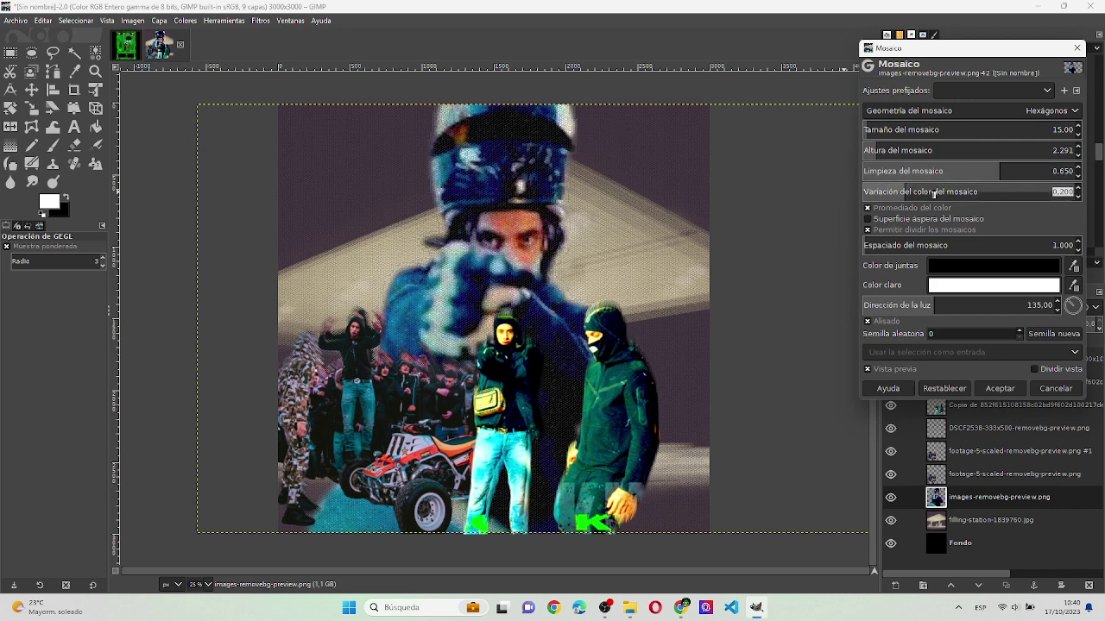
{"action": "left_click_drag", "start_coordinate": [873, 129], "coordinate": [884, 129]}
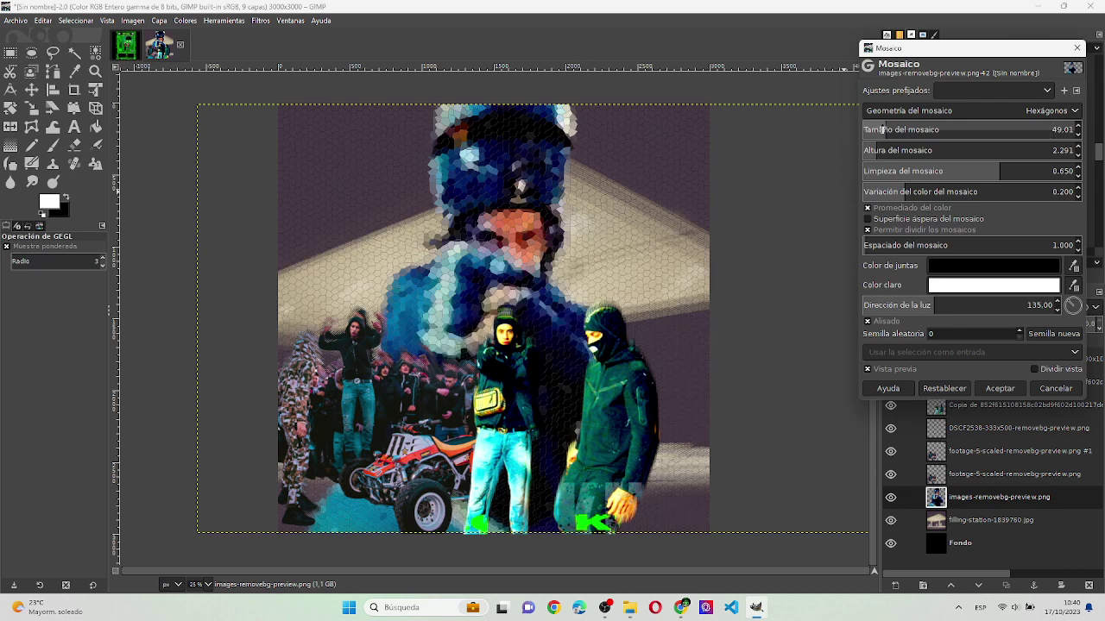
{"action": "left_click_drag", "start_coordinate": [882, 130], "coordinate": [881, 129]}
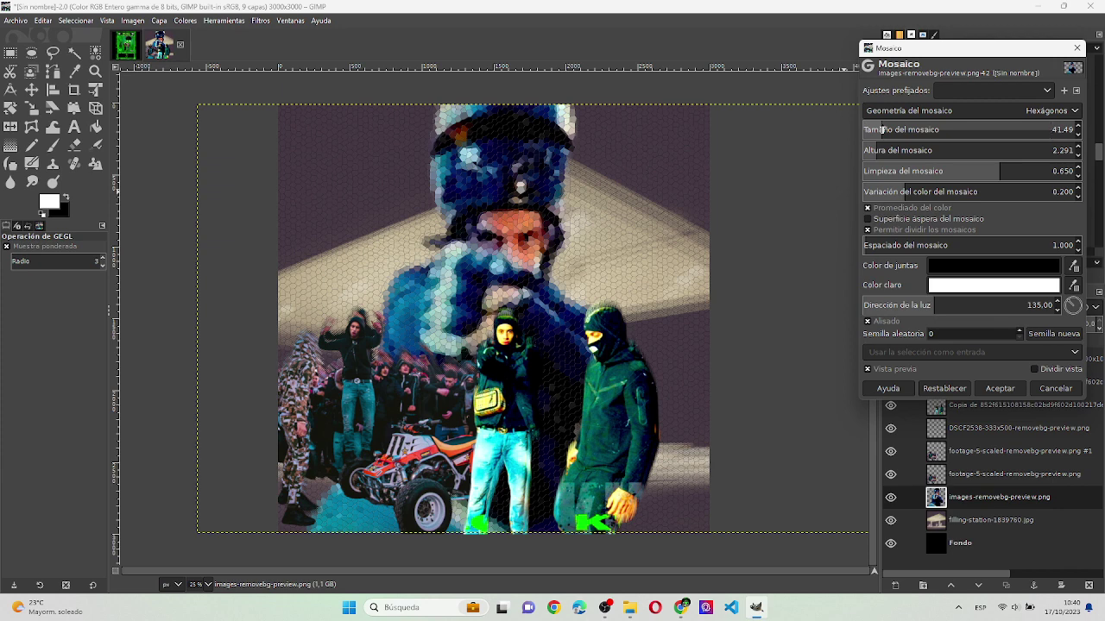
{"action": "left_click", "coordinate": [997, 389]}
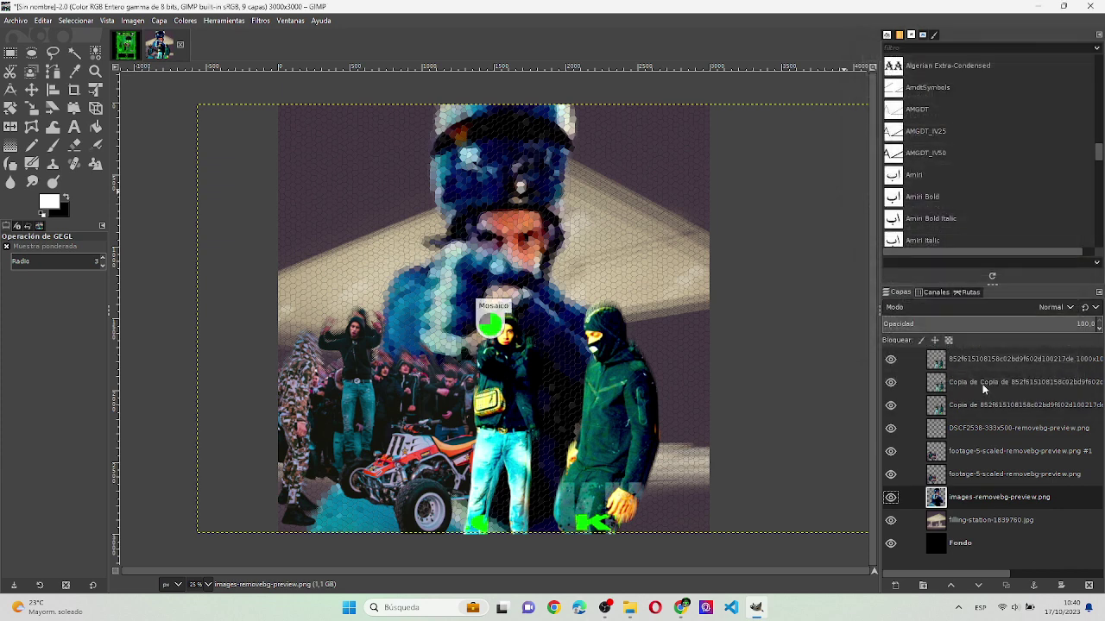
- Shrink the mosaic helmeted figure to roughly half size and set it over the upper middle
{"action": "left_click", "coordinate": [101, 95]}
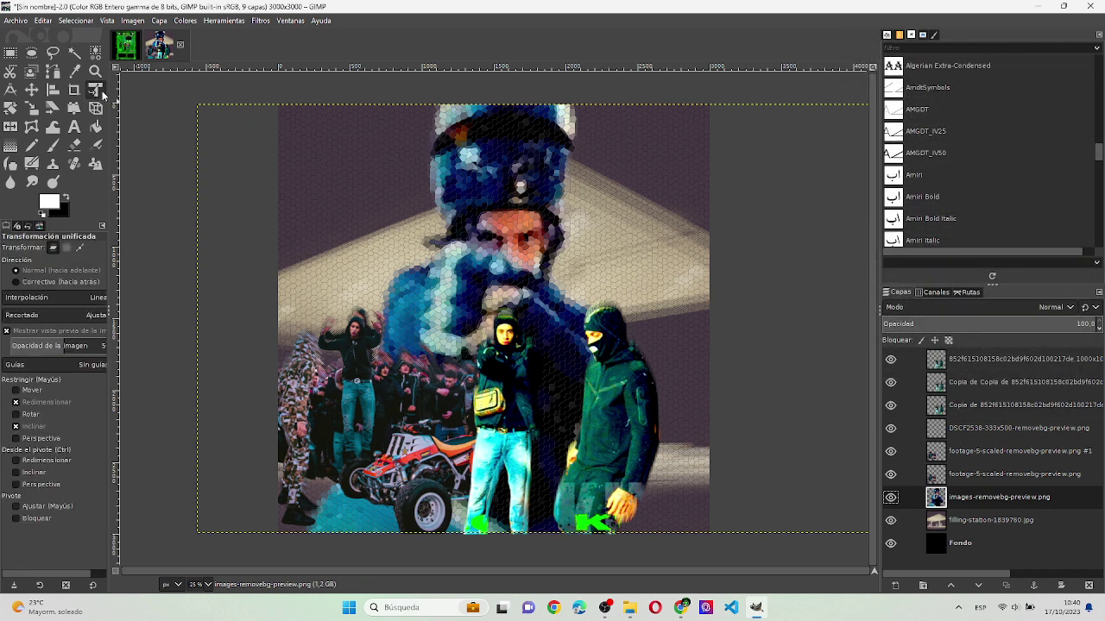
{"action": "left_click", "coordinate": [397, 209]}
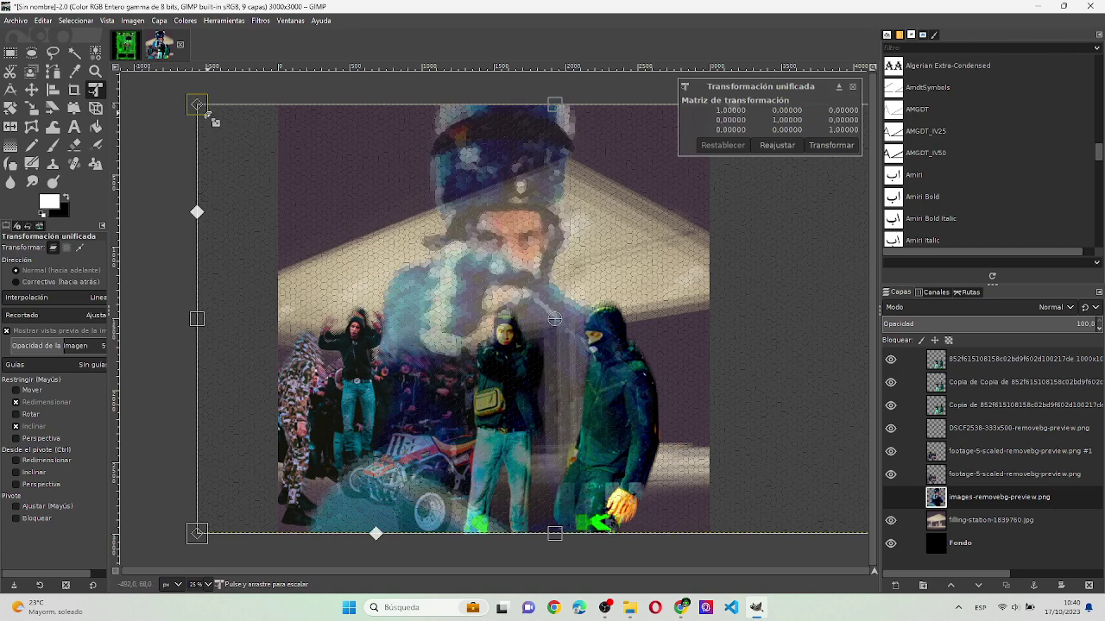
{"action": "left_click_drag", "start_coordinate": [197, 106], "coordinate": [242, 132]}
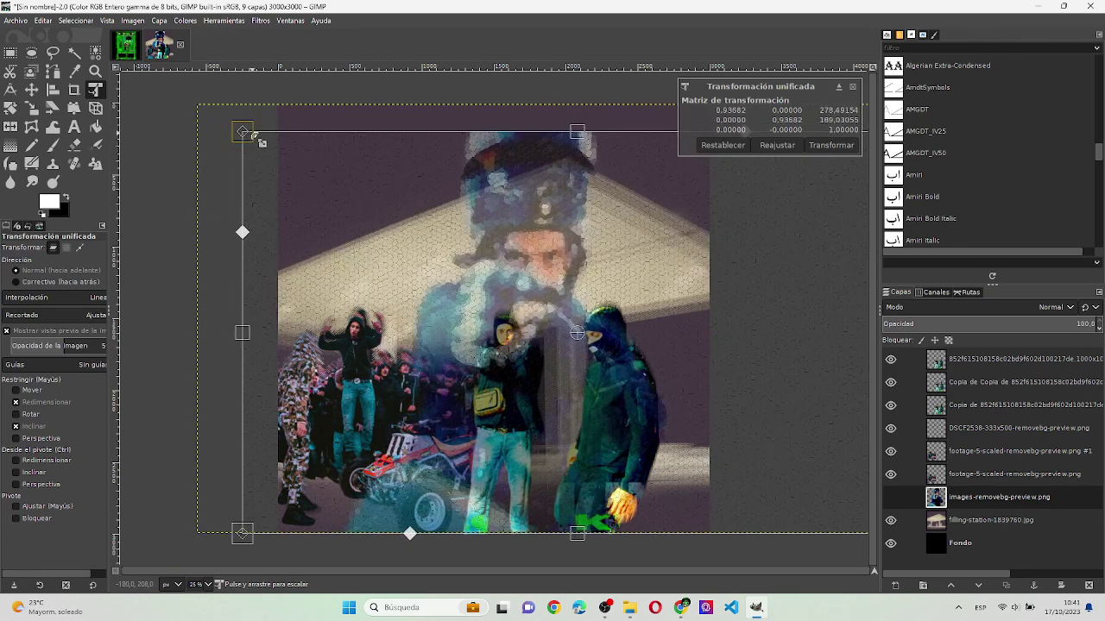
{"action": "left_click_drag", "start_coordinate": [362, 192], "coordinate": [335, 174]}
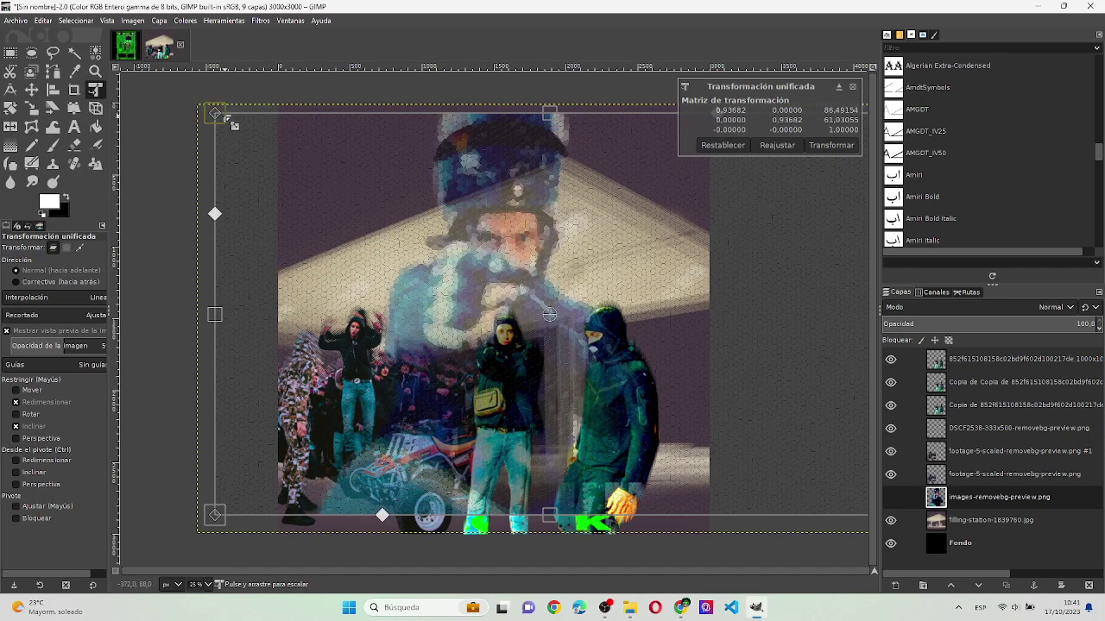
{"action": "mouse_move", "coordinate": [216, 113]}
{"action": "left_mouse_down"}
{"action": "mouse_move", "coordinate": [392, 184]}
{"action": "mouse_move", "coordinate": [557, 285]}
{"action": "left_mouse_up"}
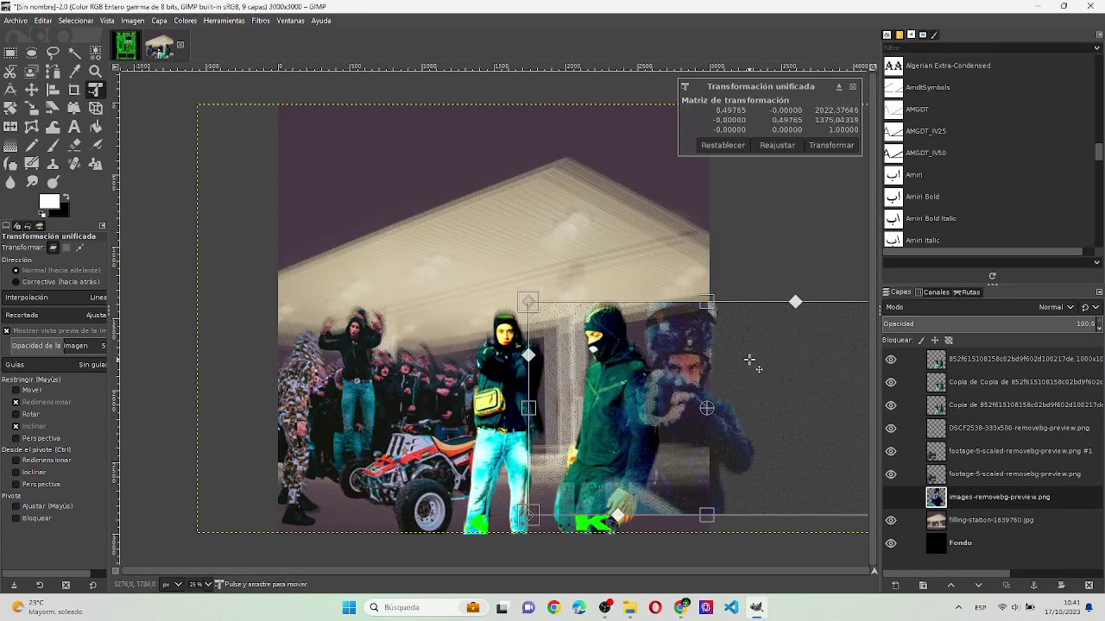
{"action": "mouse_move", "coordinate": [749, 360]}
{"action": "left_mouse_down"}
{"action": "mouse_move", "coordinate": [567, 240]}
{"action": "mouse_move", "coordinate": [532, 258]}
{"action": "mouse_move", "coordinate": [518, 189]}
{"action": "left_mouse_up"}
{"action": "left_click_drag", "start_coordinate": [669, 358], "coordinate": [697, 384]}
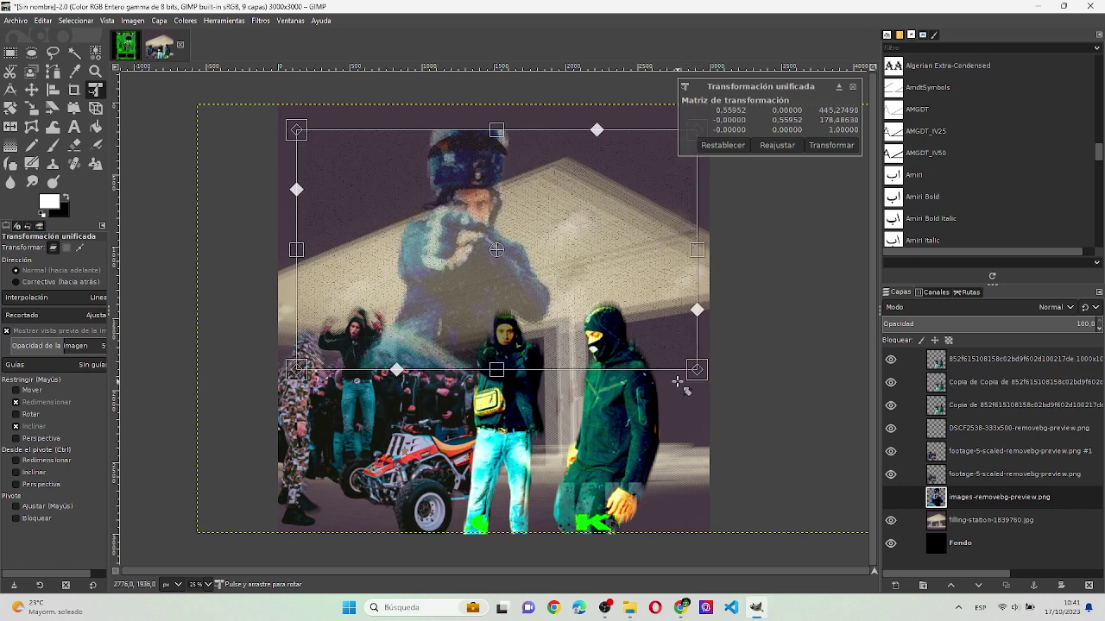
{"action": "key", "text": "Return"}
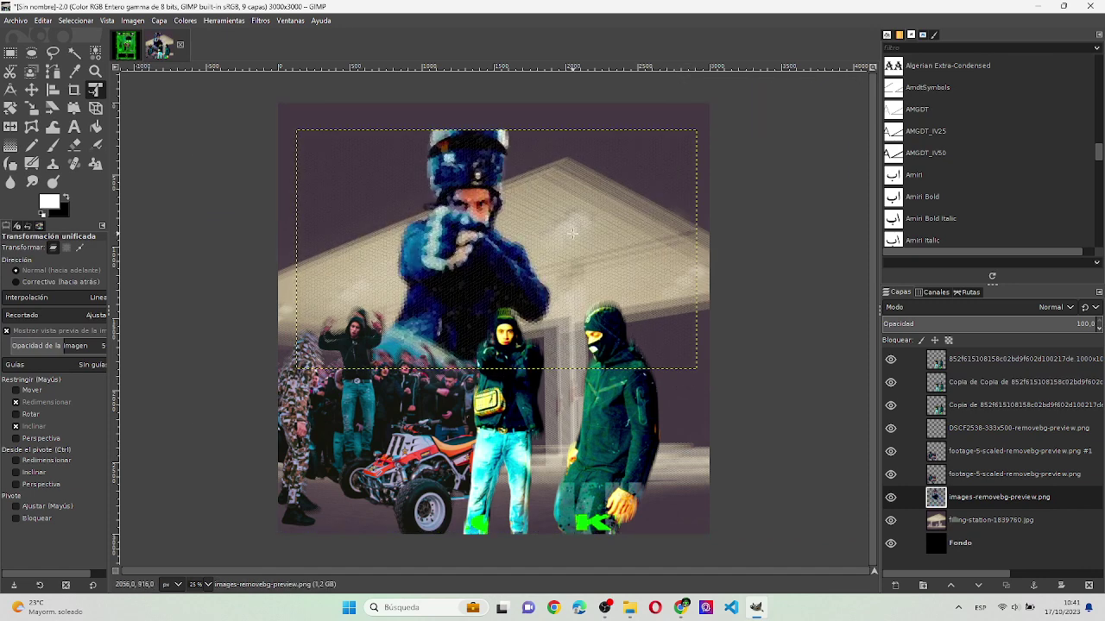
{"action": "mouse_move", "coordinate": [568, 233]}
{"action": "left_mouse_down"}
{"action": "mouse_move", "coordinate": [587, 224]}
{"action": "mouse_move", "coordinate": [578, 228]}
{"action": "left_mouse_up"}
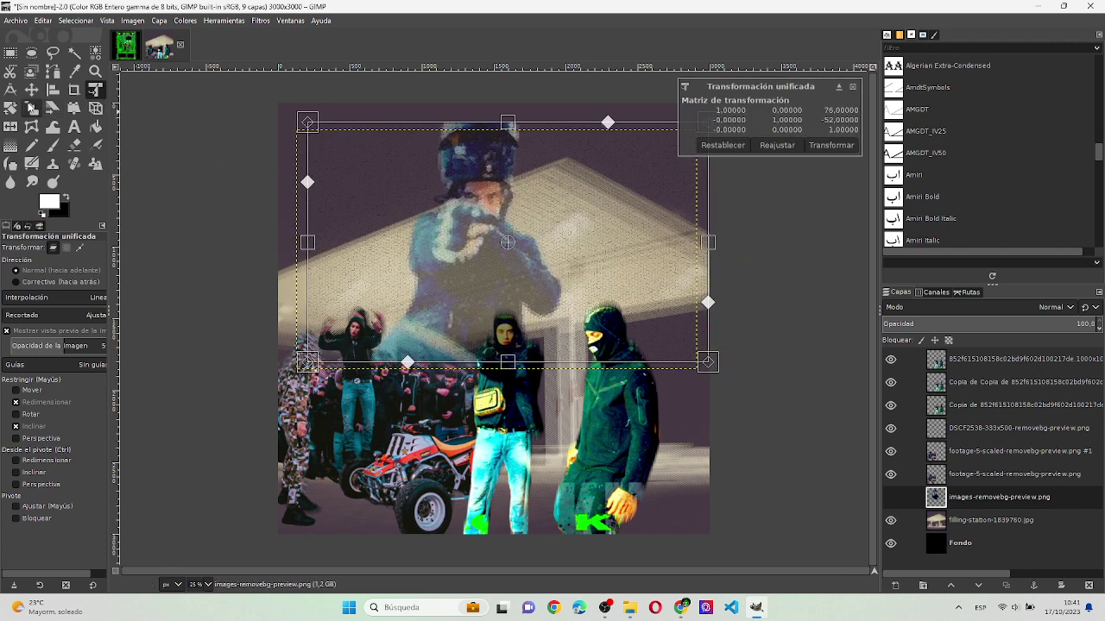
- Mirror the helmeted figure layer horizontally with the Flip tool
{"action": "left_click", "coordinate": [52, 121]}
{"action": "left_click", "coordinate": [402, 168]}
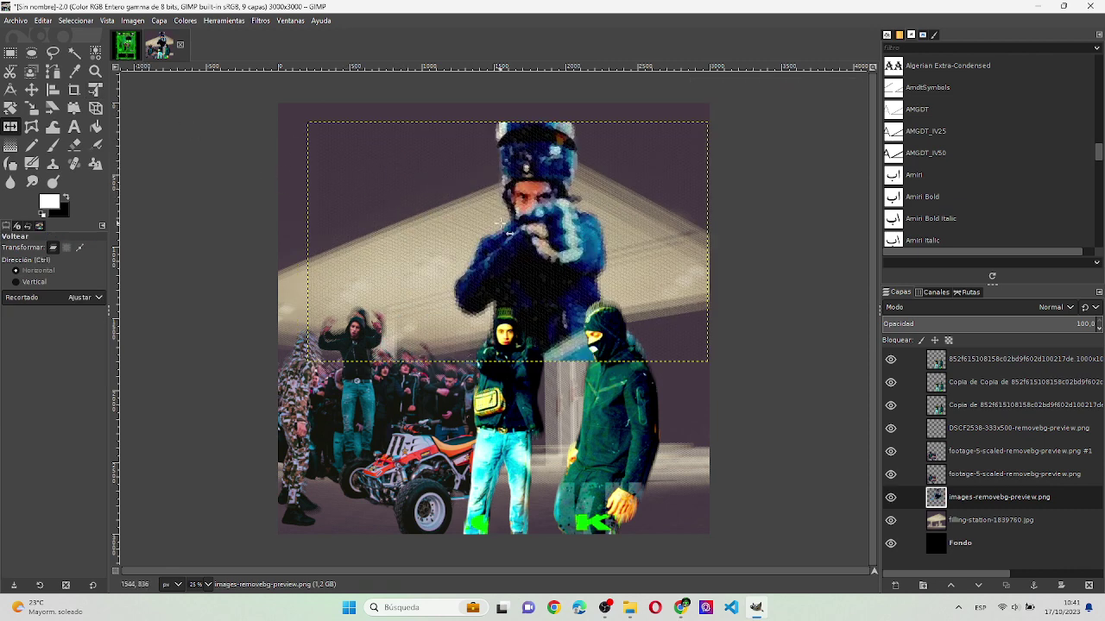
{"action": "left_click", "coordinate": [95, 89]}
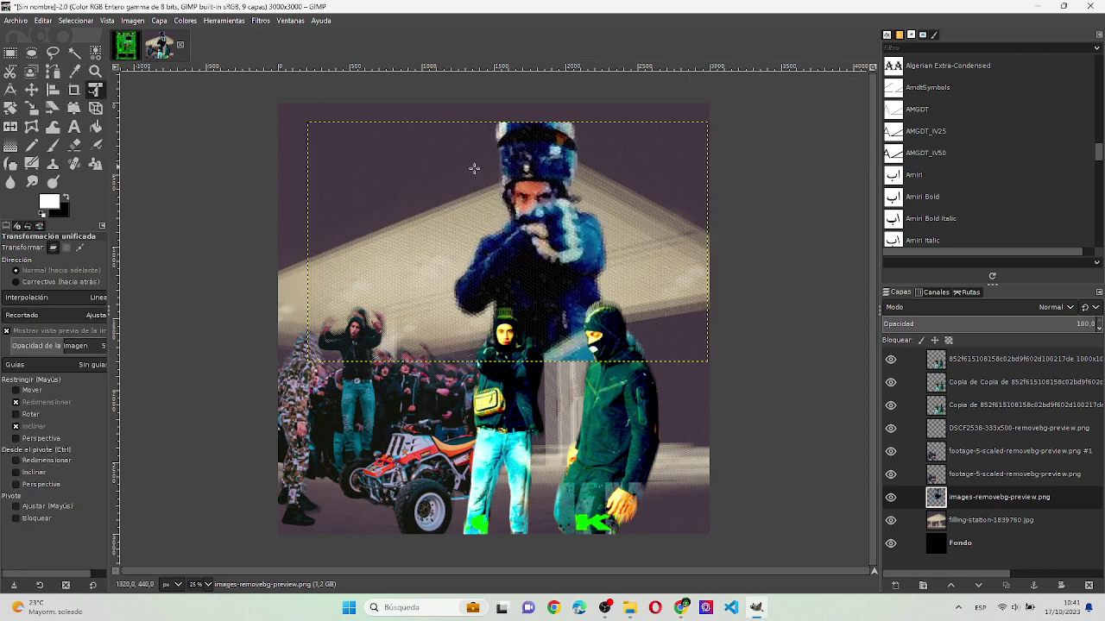
{"action": "left_click", "coordinate": [513, 178]}
- Move the mirrored figure to the centre and enlarge it up to the canvas top
{"action": "left_click_drag", "start_coordinate": [513, 179], "coordinate": [568, 193]}
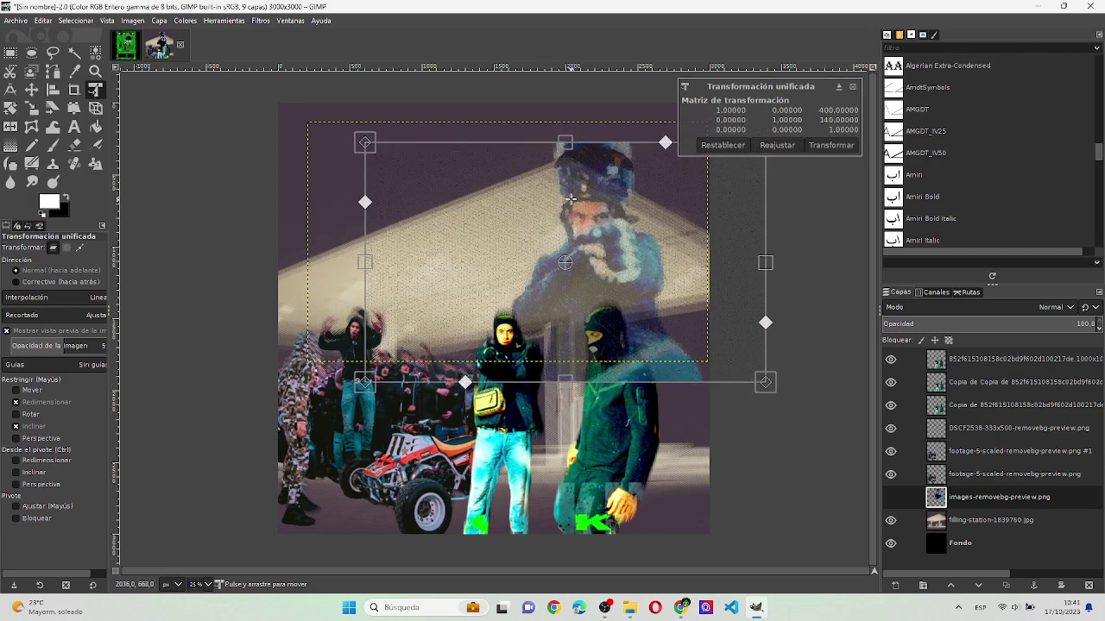
{"action": "left_click_drag", "start_coordinate": [492, 193], "coordinate": [574, 358]}
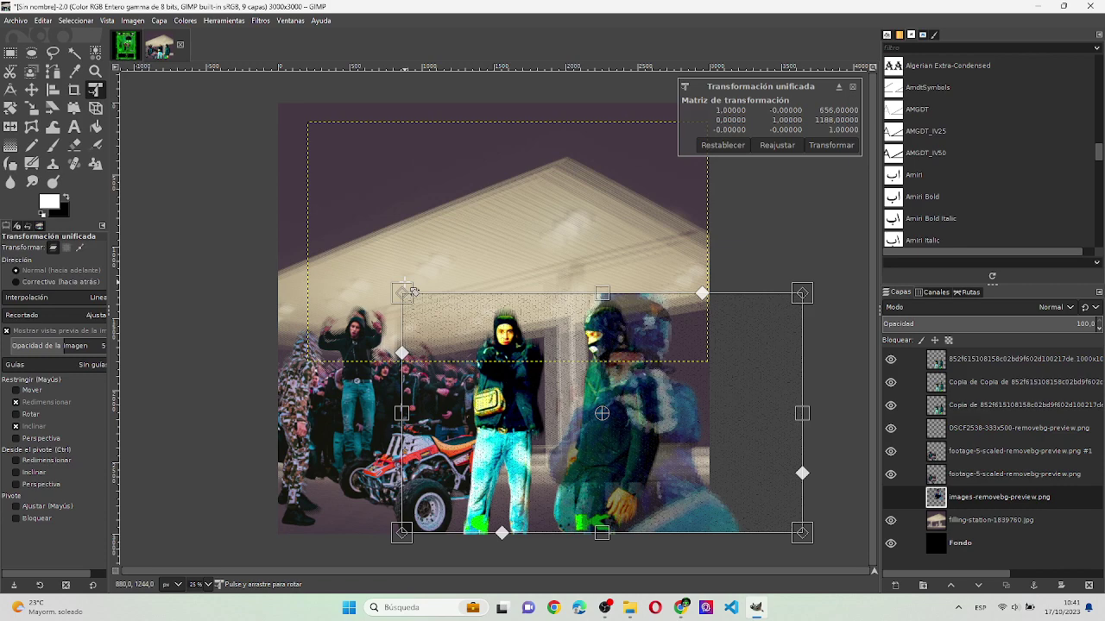
{"action": "left_click_drag", "start_coordinate": [412, 292], "coordinate": [242, 147]}
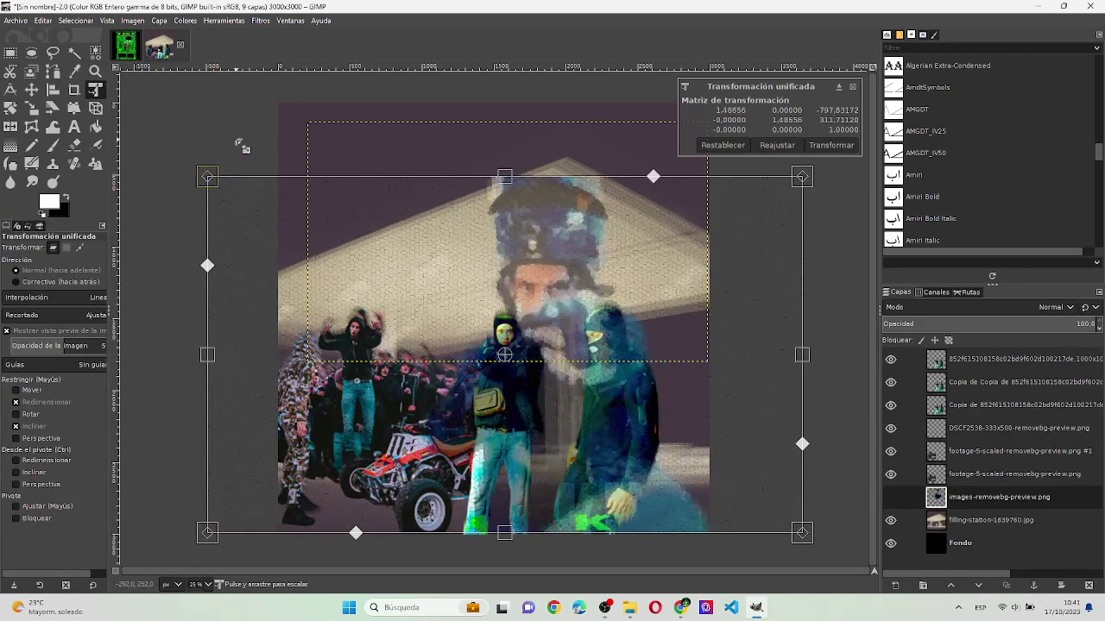
{"action": "left_click_drag", "start_coordinate": [534, 309], "coordinate": [505, 257]}
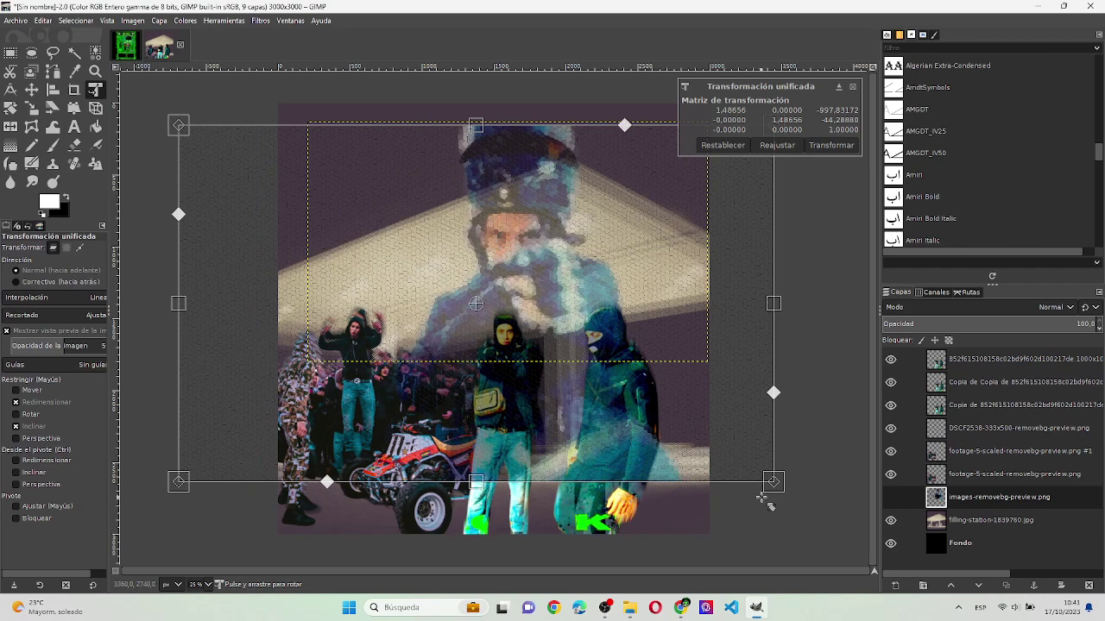
{"action": "left_click_drag", "start_coordinate": [771, 502], "coordinate": [857, 558]}
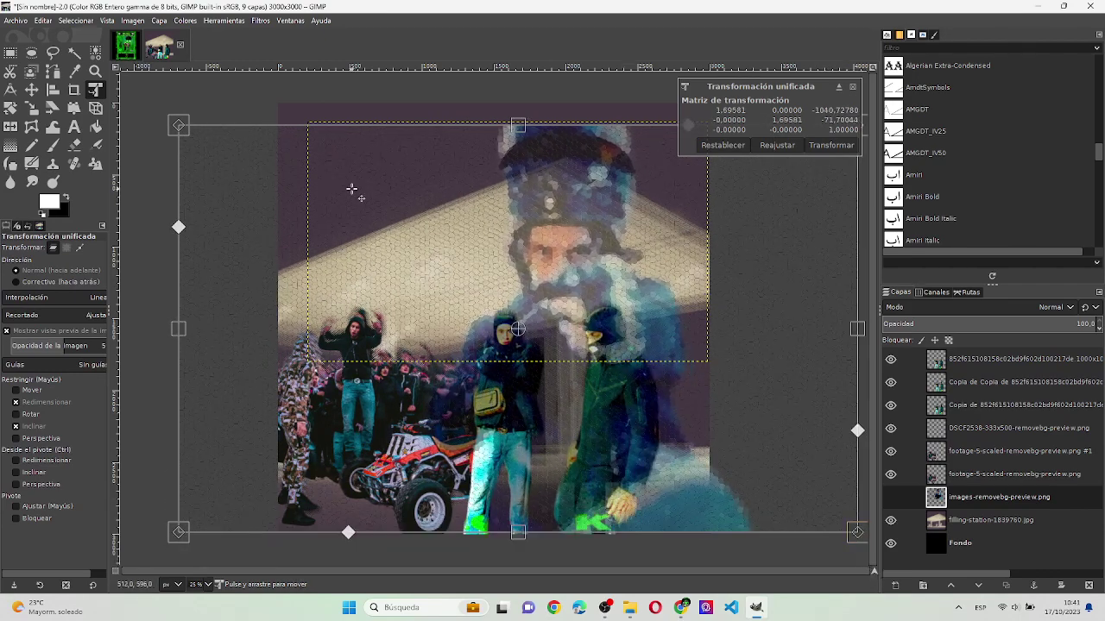
{"action": "left_click_drag", "start_coordinate": [183, 122], "coordinate": [137, 105]}
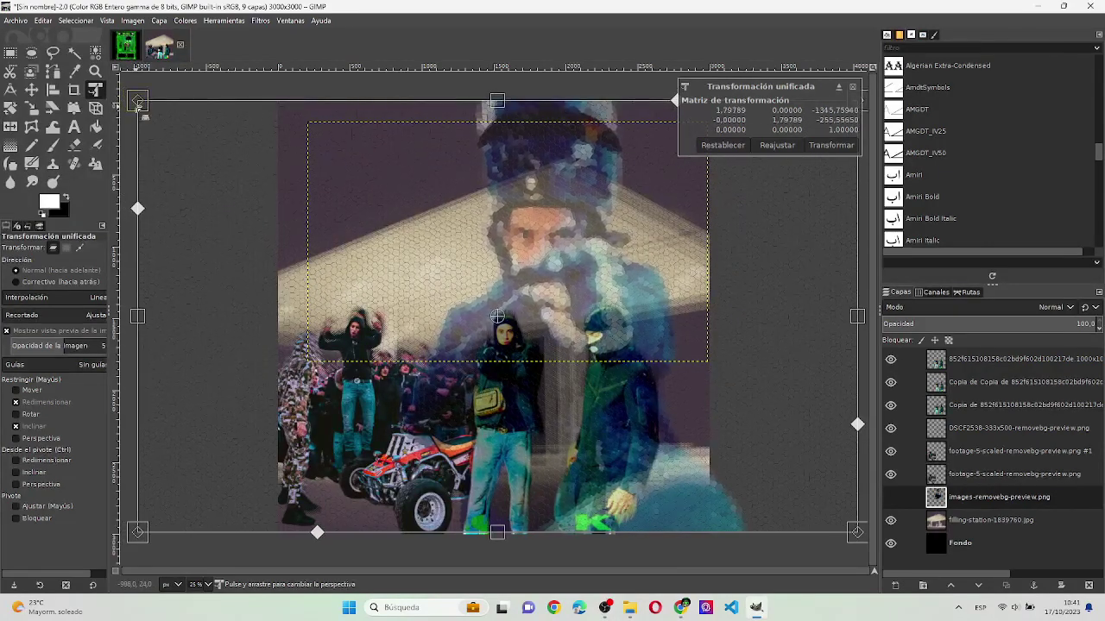
{"action": "key", "text": "Return"}
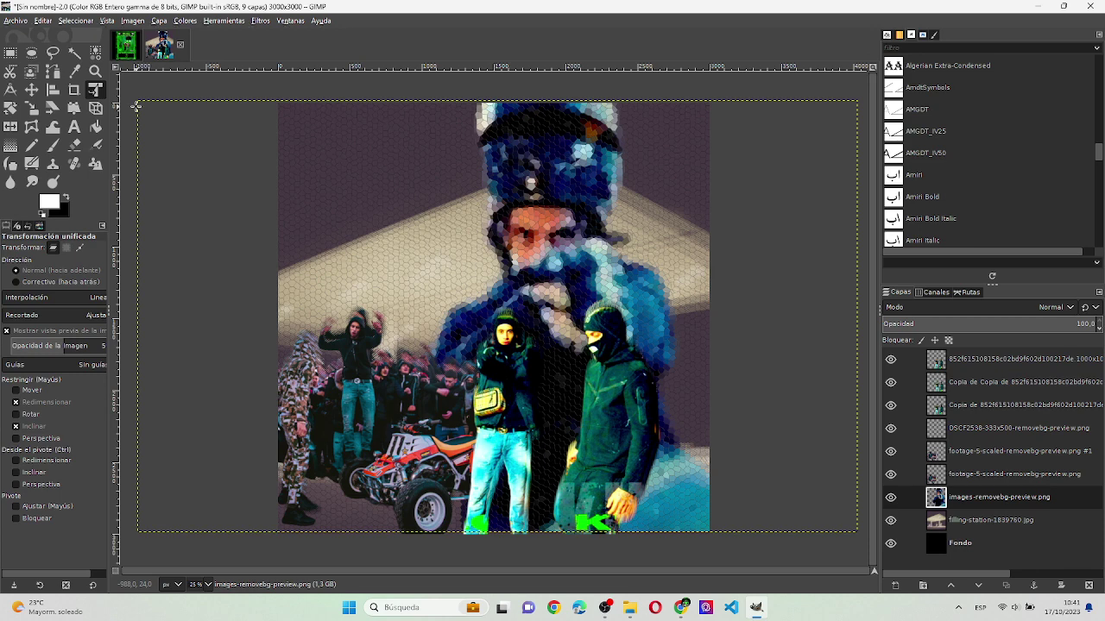
{"action": "key", "text": "alt+Tab"}
{"action": "key", "text": "alt+Tab"}
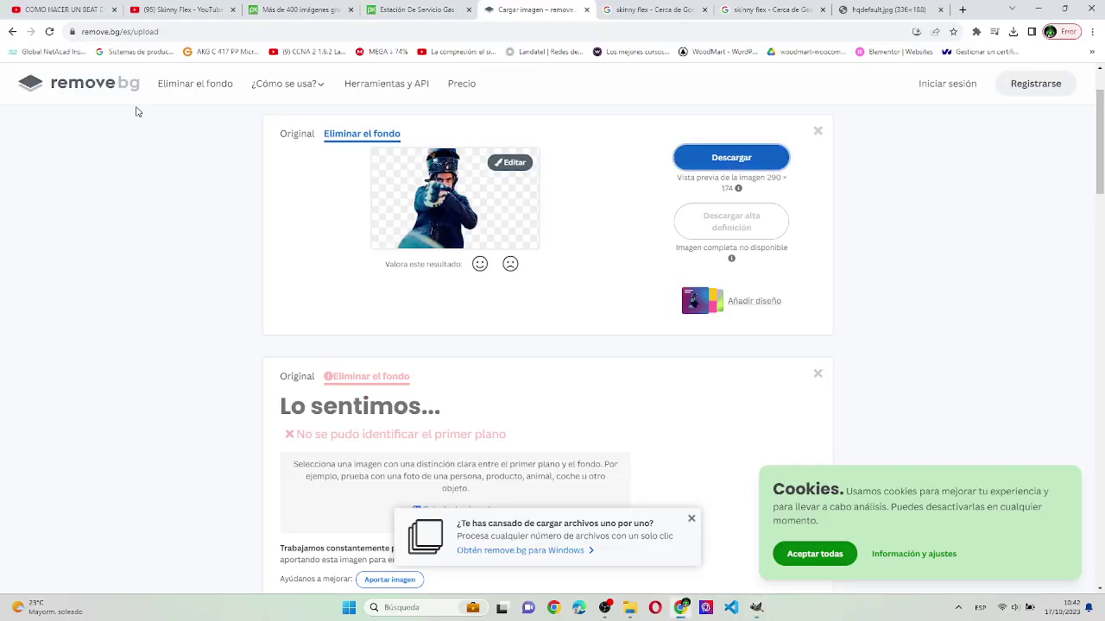
- Browse further down the Skinny Flex image results in Chrome
{"action": "key", "text": "ctrl+Tab"}
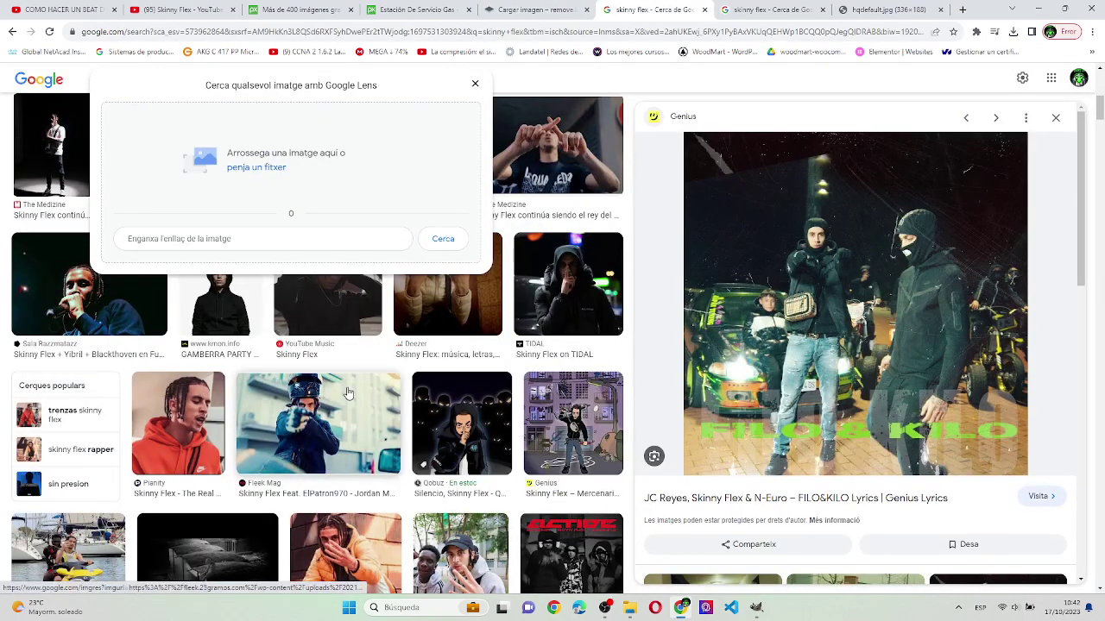
{"action": "scroll", "coordinate": [464, 509], "scroll_direction": "down", "scroll_amount": 2}
{"action": "scroll", "coordinate": [465, 509], "scroll_direction": "down", "scroll_amount": 3}
{"action": "scroll", "coordinate": [465, 509], "scroll_direction": "down", "scroll_amount": 1}
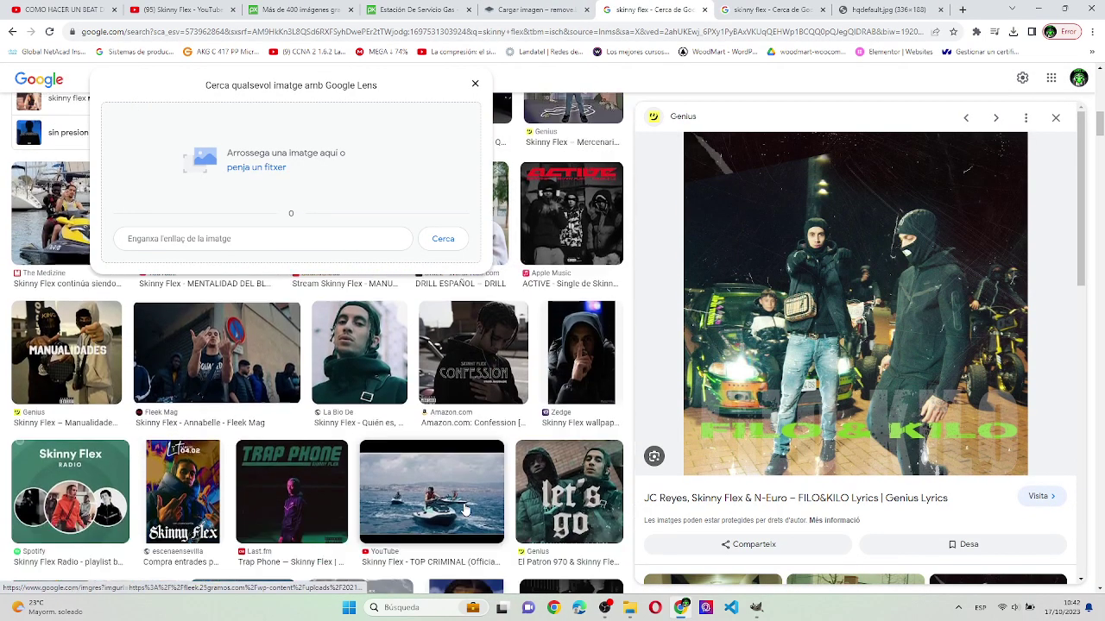
{"action": "scroll", "coordinate": [465, 509], "scroll_direction": "down", "scroll_amount": 2}
{"action": "scroll", "coordinate": [464, 509], "scroll_direction": "down", "scroll_amount": 1}
{"action": "scroll", "coordinate": [464, 509], "scroll_direction": "down", "scroll_amount": 1}
{"action": "scroll", "coordinate": [465, 509], "scroll_direction": "down", "scroll_amount": 1}
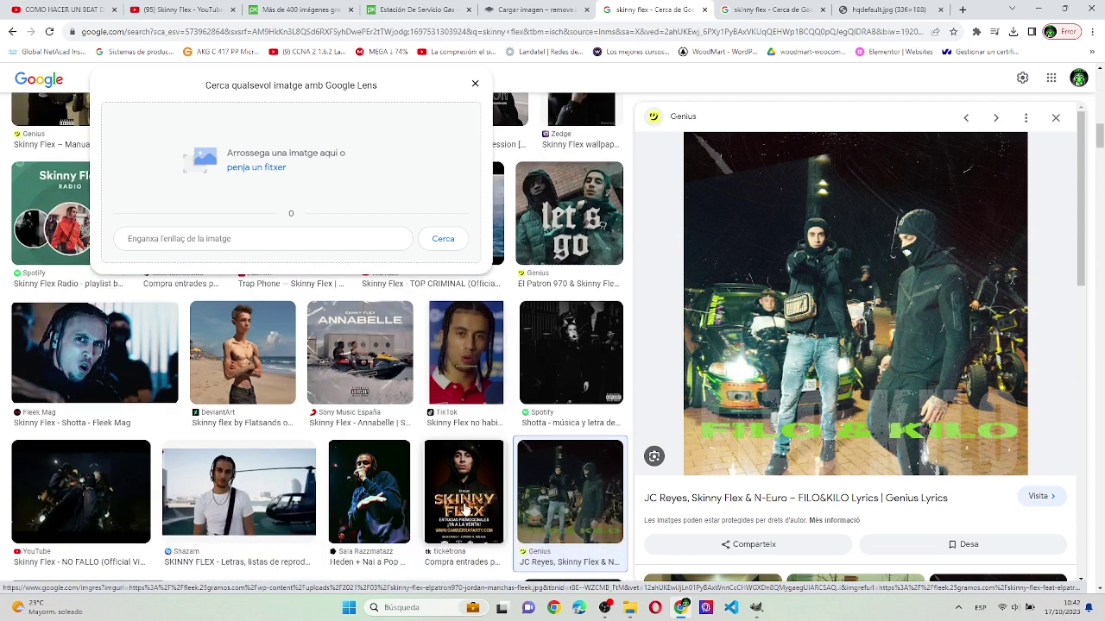
{"action": "scroll", "coordinate": [465, 509], "scroll_direction": "down", "scroll_amount": 1}
{"action": "scroll", "coordinate": [464, 509], "scroll_direction": "down", "scroll_amount": 1}
{"action": "scroll", "coordinate": [464, 509], "scroll_direction": "down", "scroll_amount": 1}
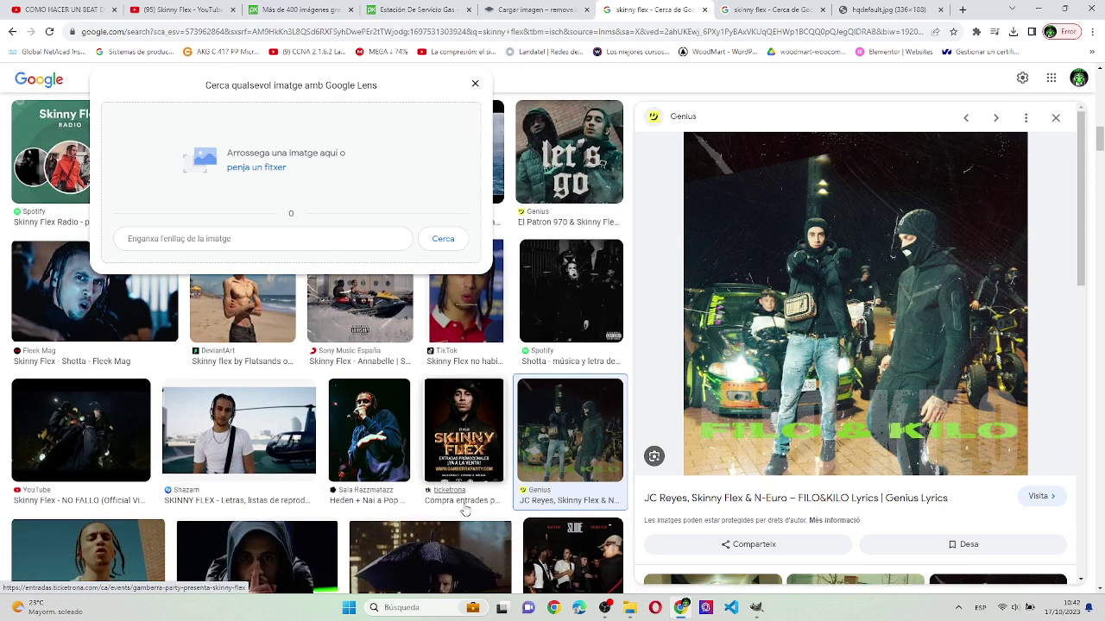
{"action": "scroll", "coordinate": [464, 510], "scroll_direction": "down", "scroll_amount": 1}
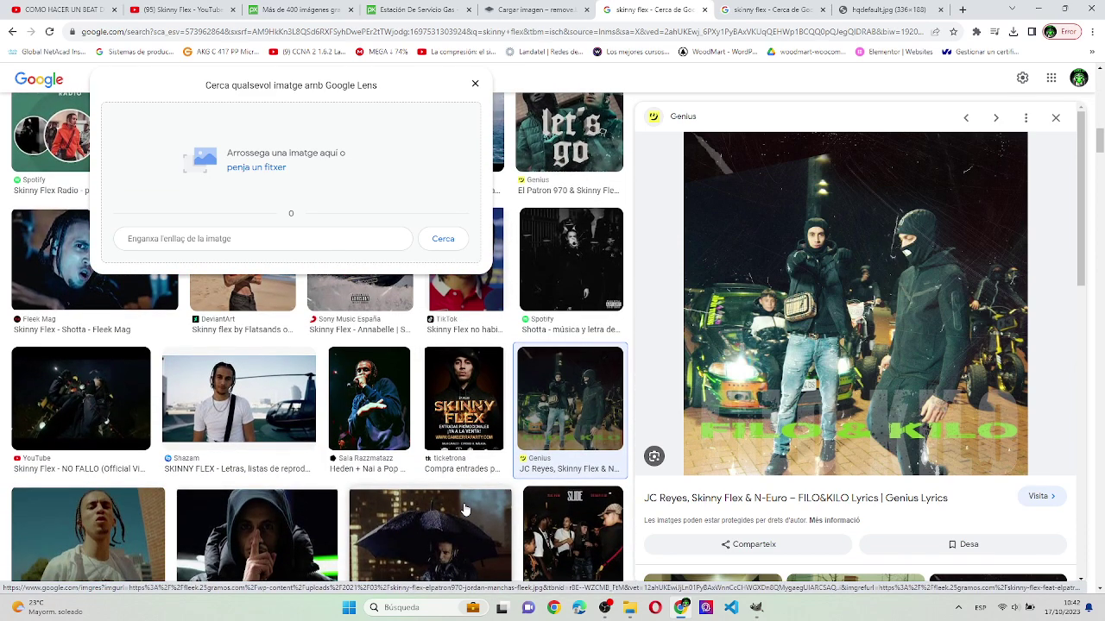
{"action": "scroll", "coordinate": [464, 510], "scroll_direction": "down", "scroll_amount": 1}
{"action": "scroll", "coordinate": [465, 510], "scroll_direction": "down", "scroll_amount": 1}
{"action": "scroll", "coordinate": [464, 509], "scroll_direction": "down", "scroll_amount": 1}
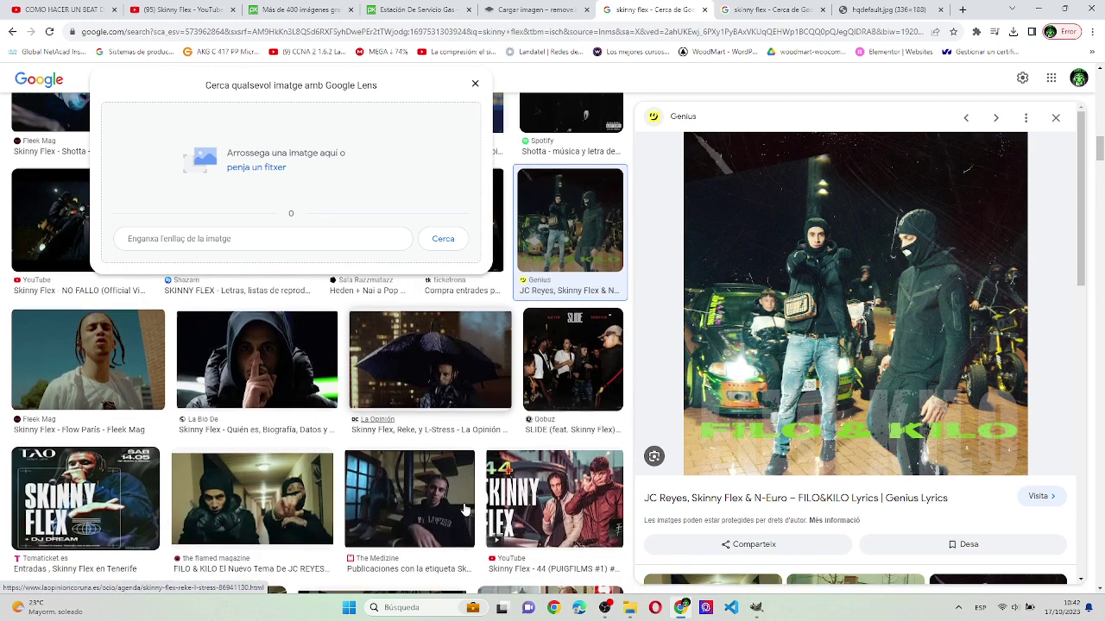
{"action": "scroll", "coordinate": [465, 509], "scroll_direction": "down", "scroll_amount": 2}
{"action": "scroll", "coordinate": [464, 510], "scroll_direction": "down", "scroll_amount": 2}
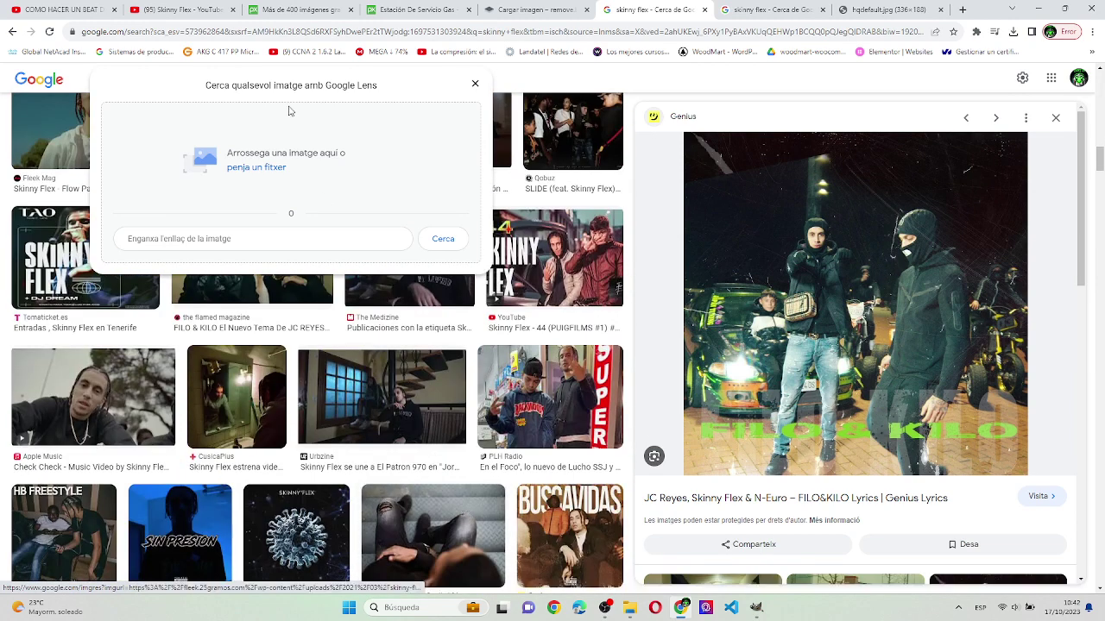
- Search google.com for 'helicóptero' and switch to the Imágenes results
{"action": "left_click", "coordinate": [380, 35]}
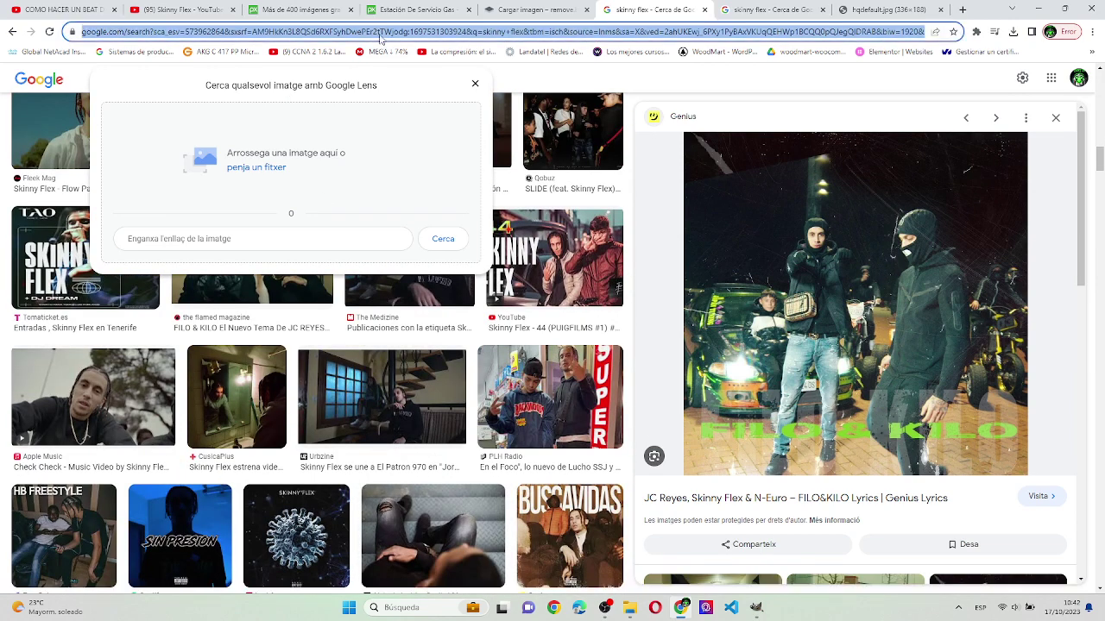
{"action": "type", "text": "google.com"}
{"action": "key", "text": "Return"}
{"action": "type", "text": "ho"}
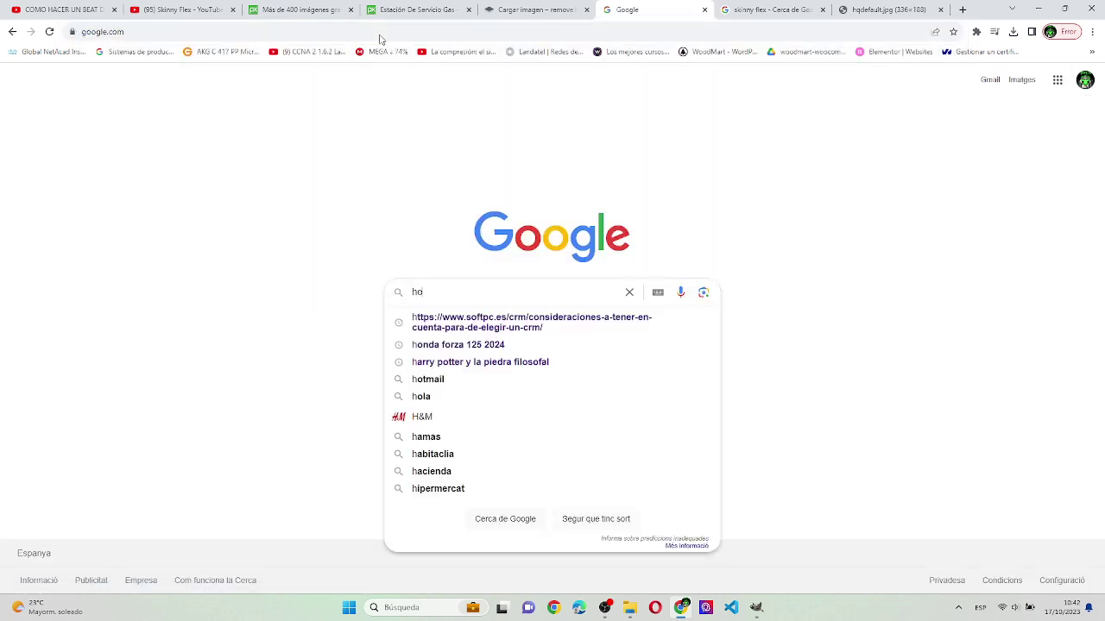
{"action": "type", "text": "lip"}
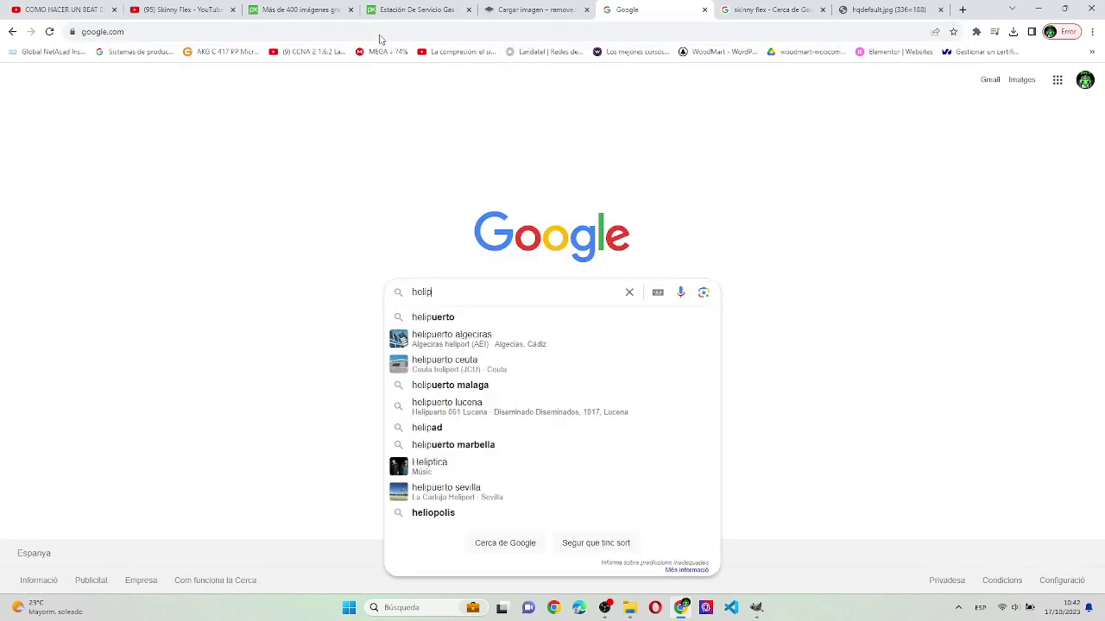
{"action": "key", "text": "BackSpace"}
{"action": "type", "text": "cop"}
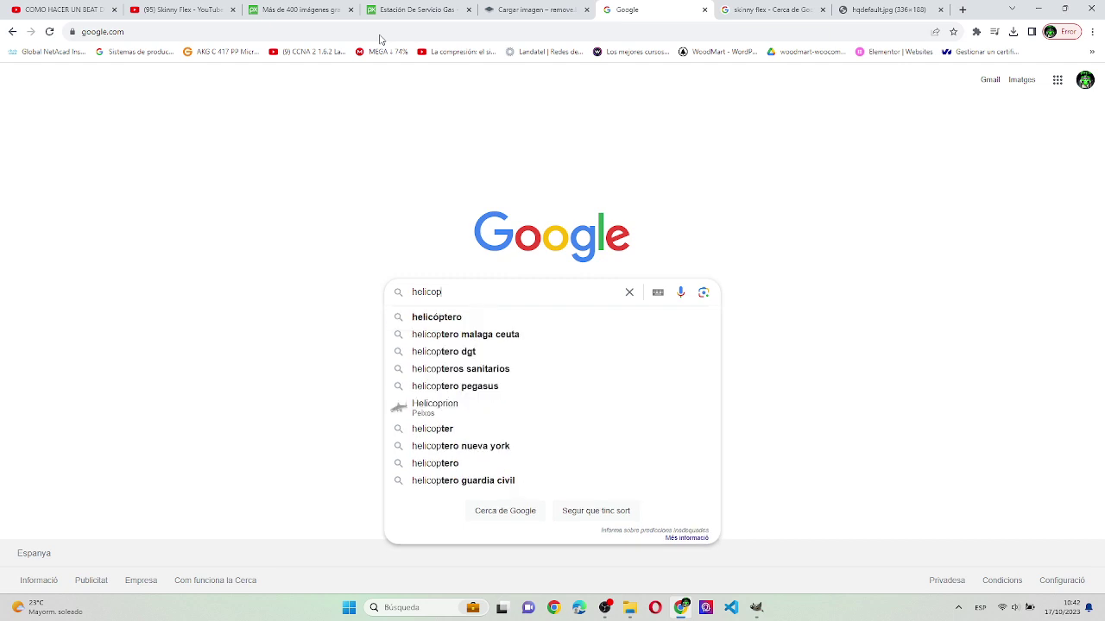
{"action": "key", "text": "Return"}
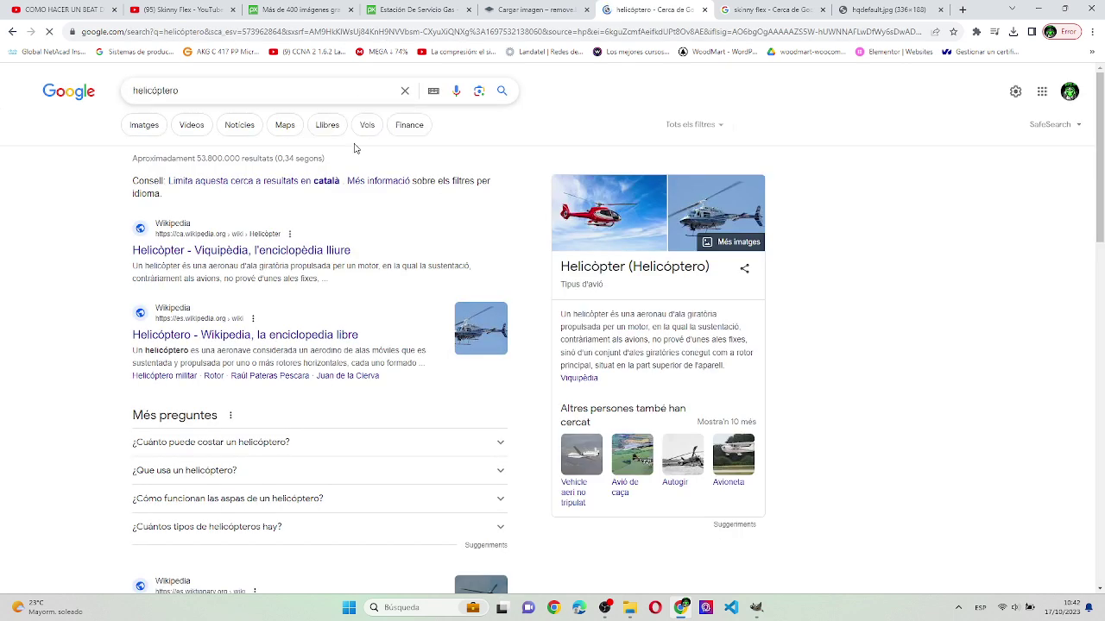
{"action": "left_click", "coordinate": [198, 129]}
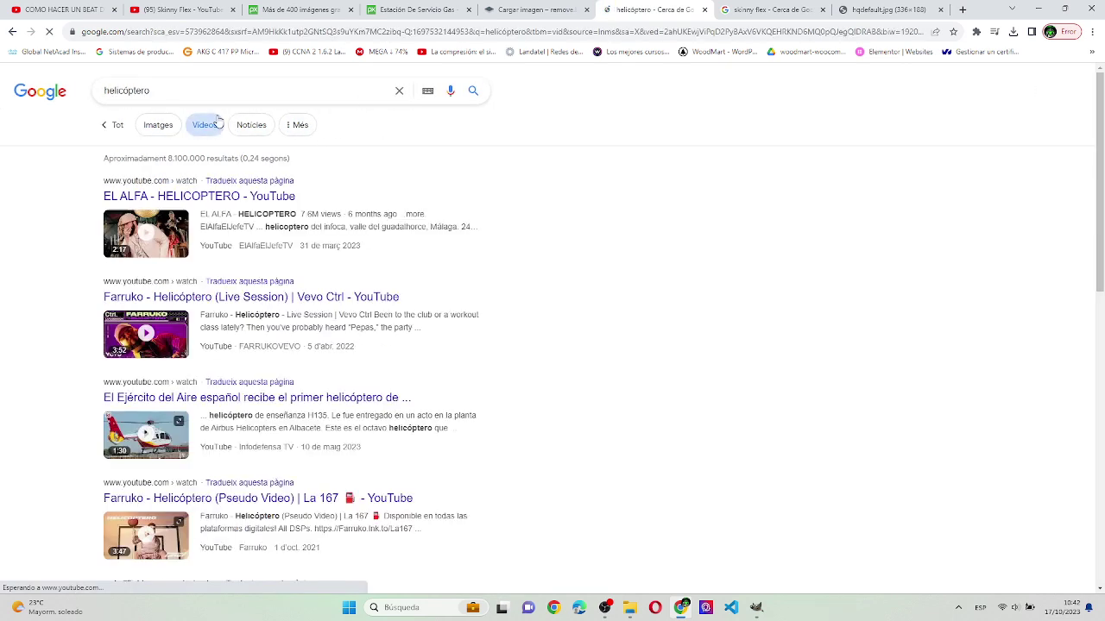
{"action": "left_click", "coordinate": [170, 124]}
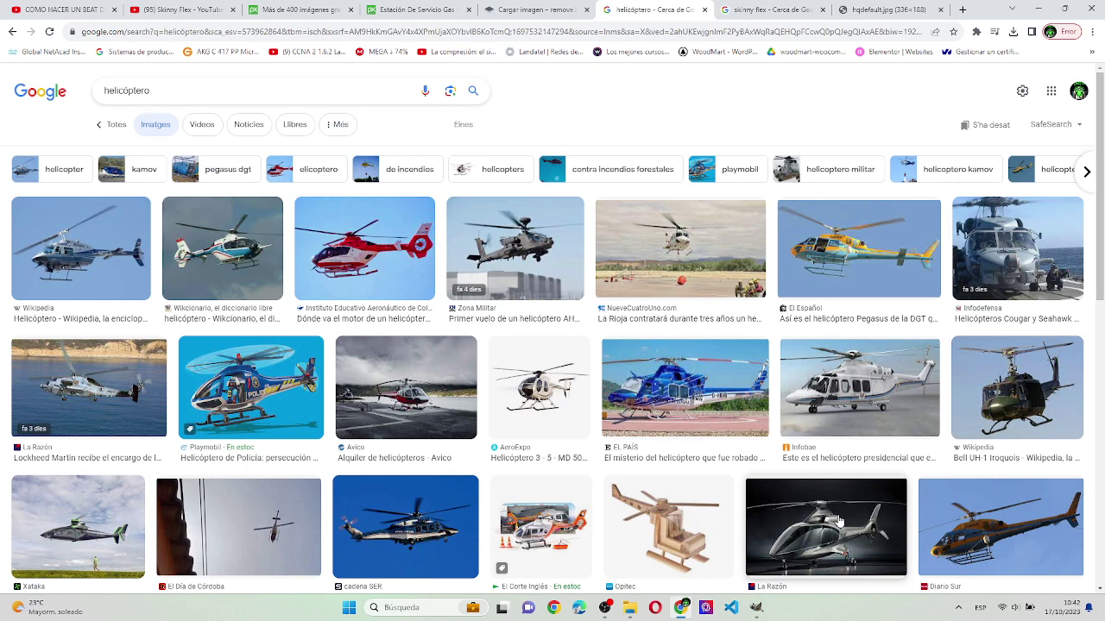
- Cut out the silver helicopter photo on remove.bg, download it, and bring up Descargas
{"action": "mouse_move", "coordinate": [839, 520]}
{"action": "left_mouse_down"}
{"action": "mouse_move", "coordinate": [555, 18]}
{"action": "mouse_move", "coordinate": [541, 168]}
{"action": "left_mouse_up"}
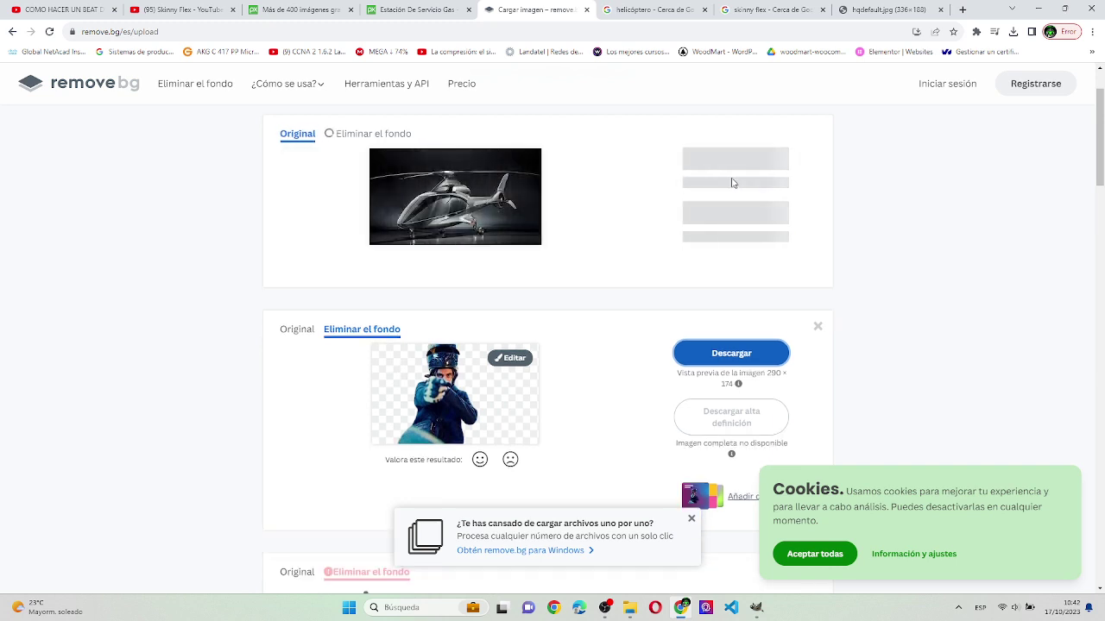
{"action": "left_click", "coordinate": [731, 159]}
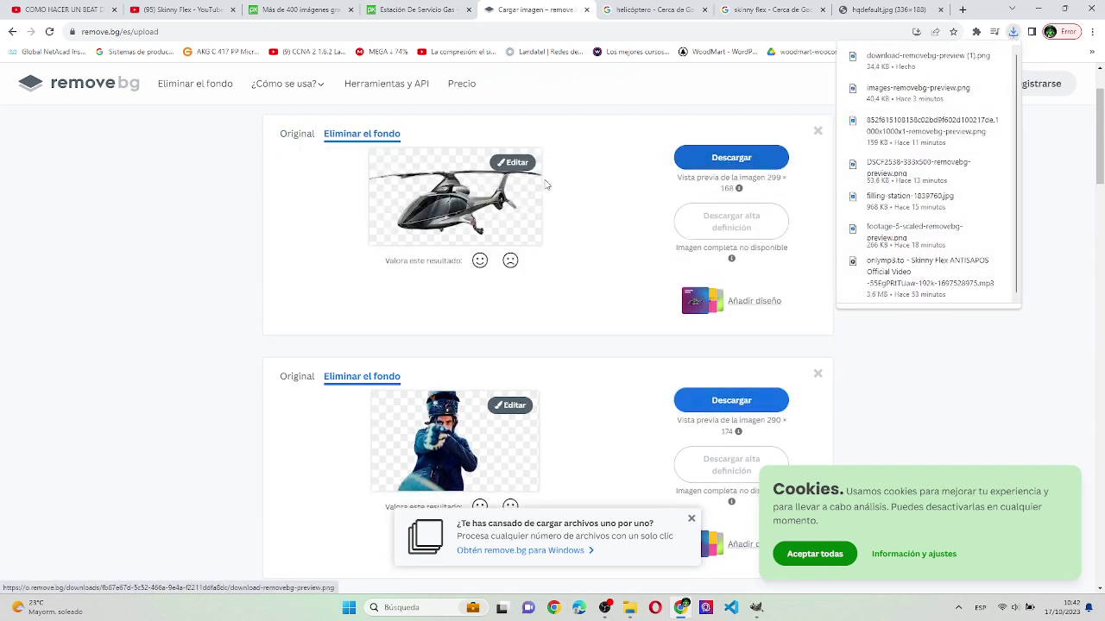
{"action": "left_click", "coordinate": [758, 609]}
{"action": "key", "text": "alt+Tab"}
{"action": "key", "text": "alt+Tab"}
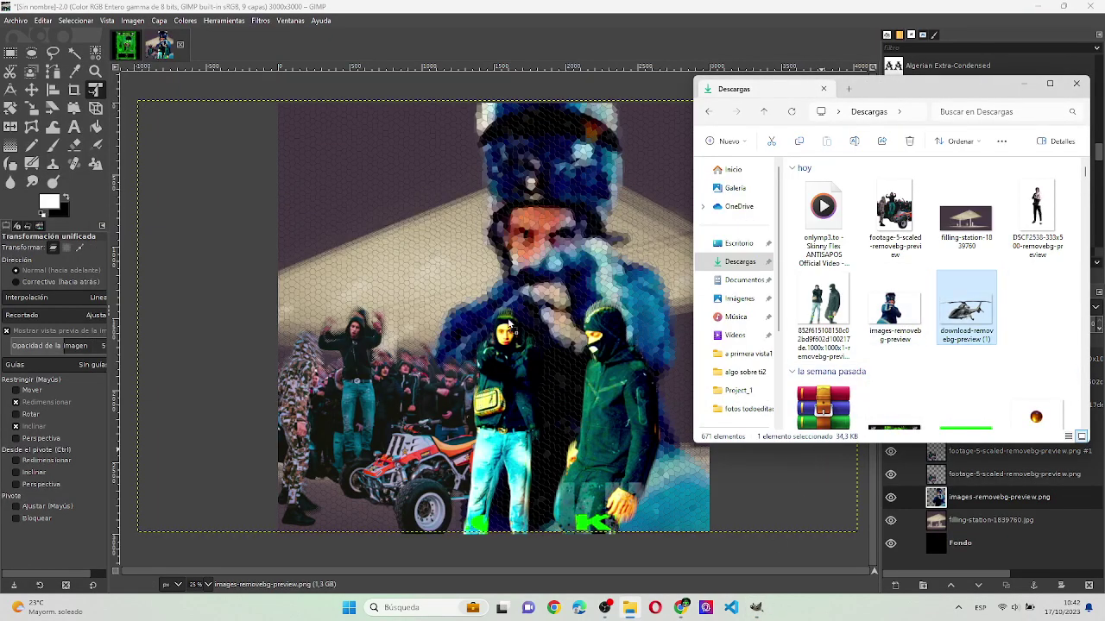
- Add the helicopter cut-out as a new layer and enlarge it over the upper-left
{"action": "left_click_drag", "start_coordinate": [701, 334], "coordinate": [511, 326]}
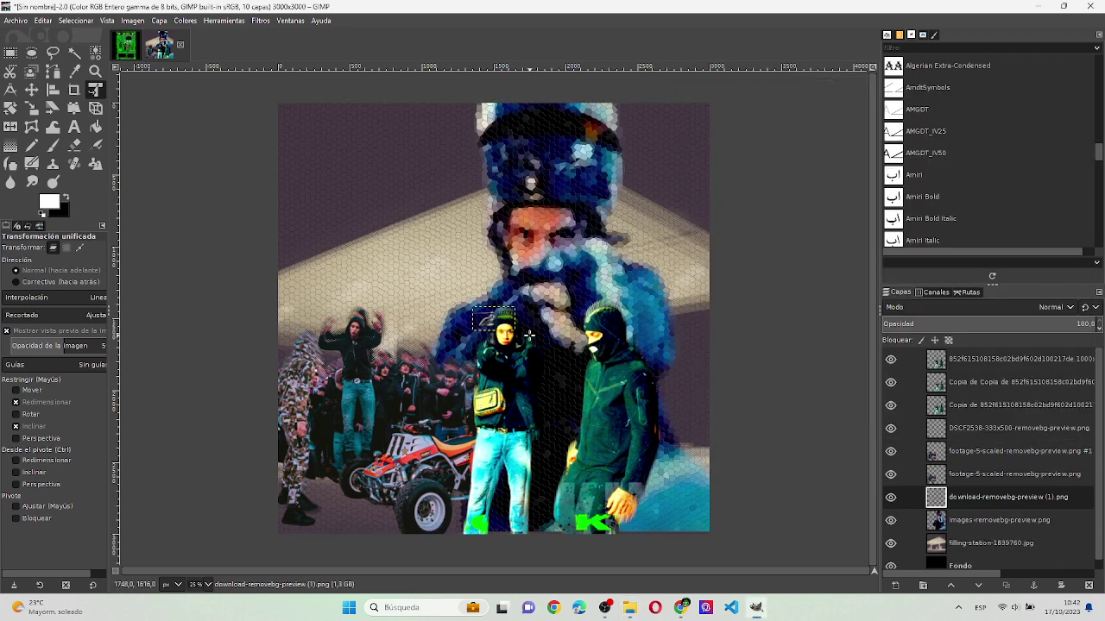
{"action": "left_click", "coordinate": [486, 319]}
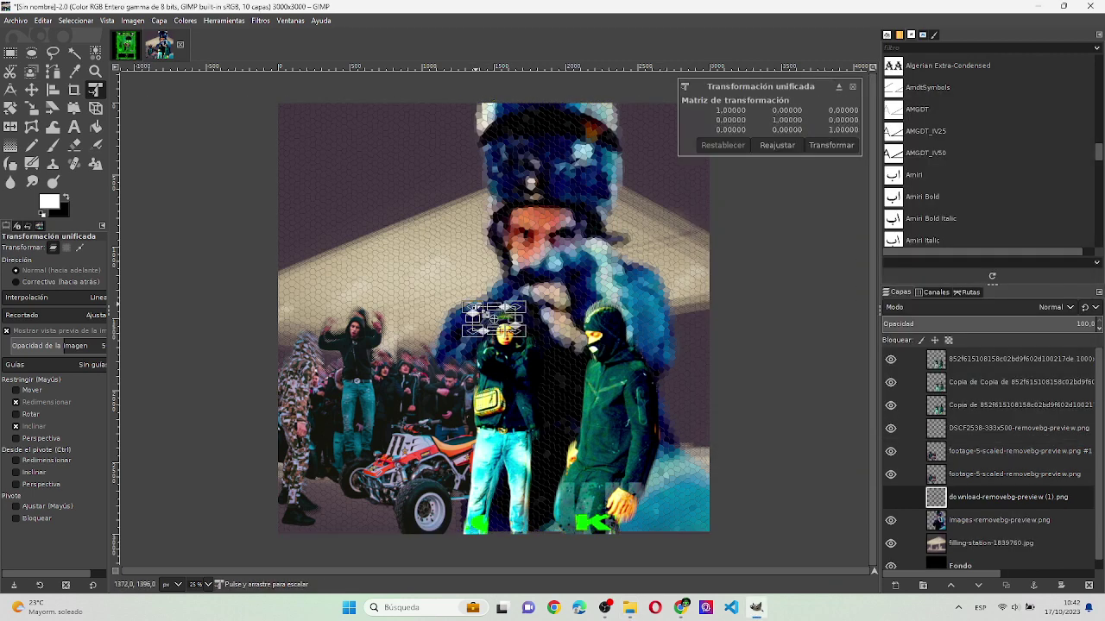
{"action": "left_click_drag", "start_coordinate": [469, 307], "coordinate": [251, 183]}
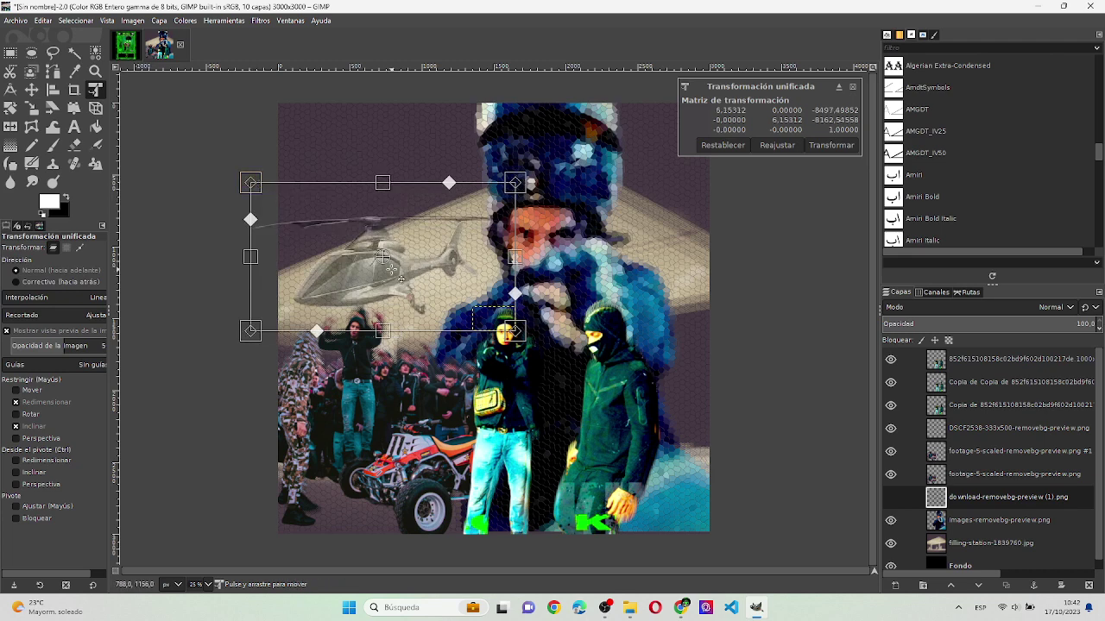
{"action": "left_click", "coordinate": [817, 143]}
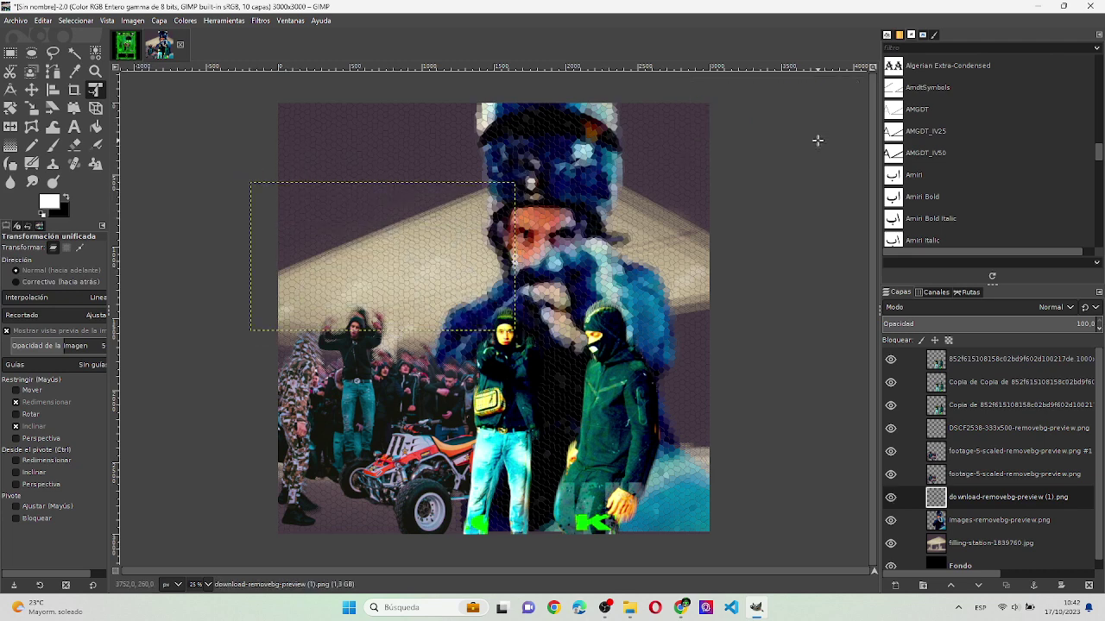
- Flip the helicopter horizontally to face right and move it higher into the sky
{"action": "left_click", "coordinate": [9, 127]}
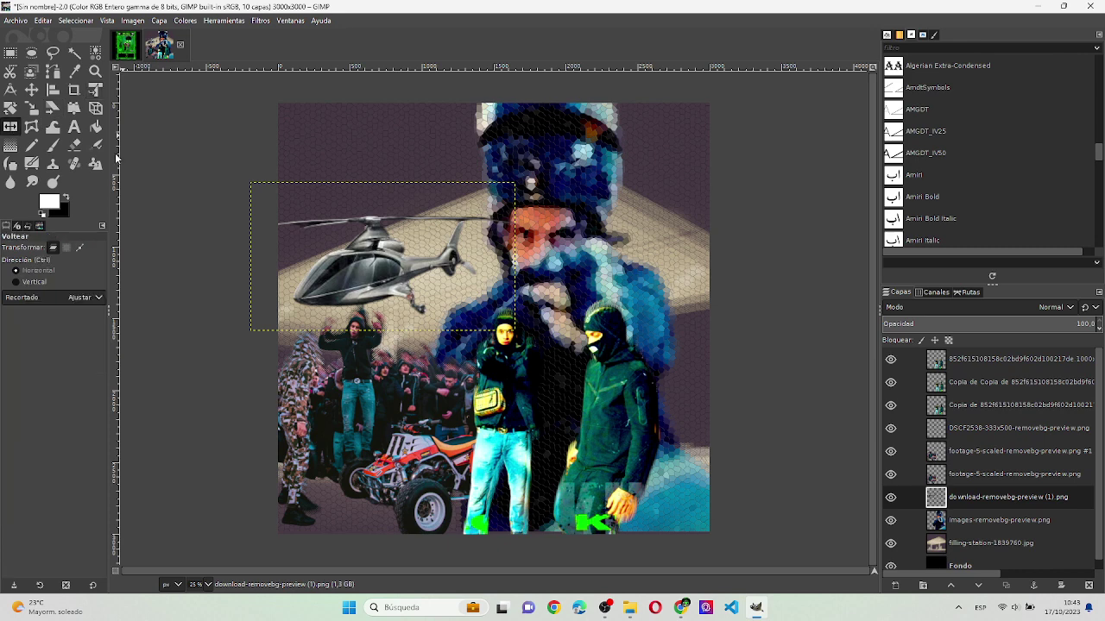
{"action": "left_click", "coordinate": [308, 227]}
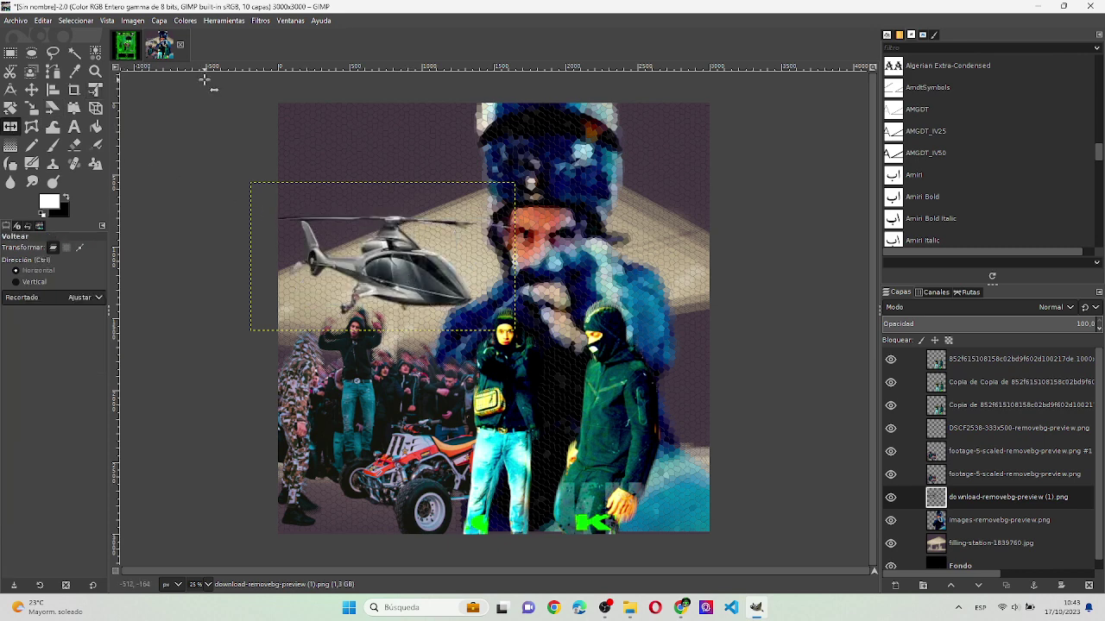
{"action": "left_click", "coordinate": [95, 89]}
{"action": "left_click", "coordinate": [375, 200]}
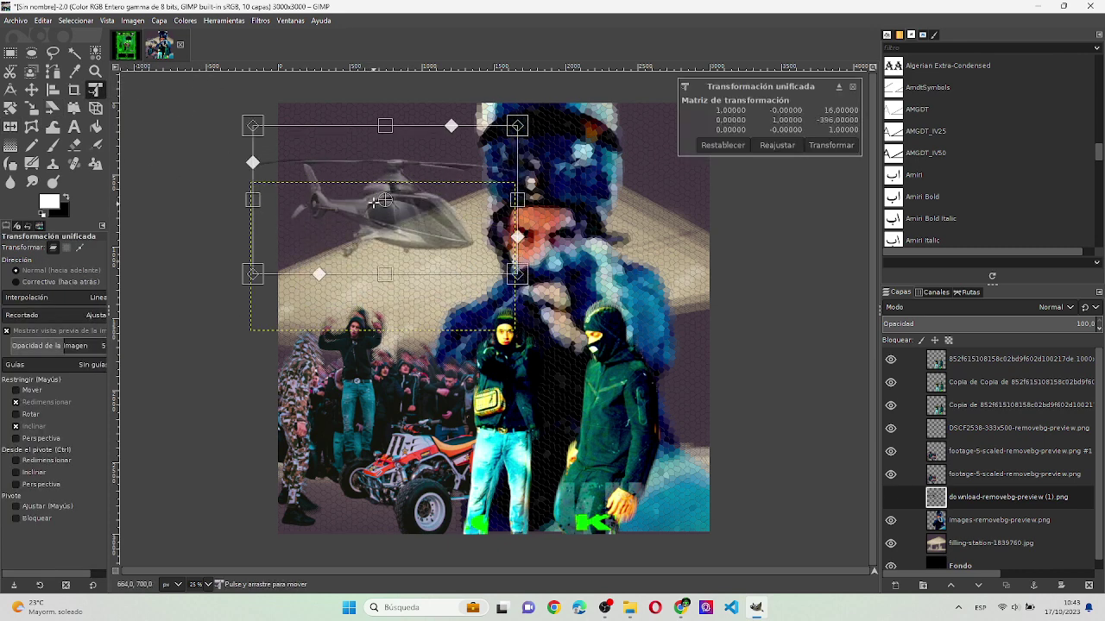
{"action": "mouse_move", "coordinate": [376, 201]}
{"action": "left_mouse_down"}
{"action": "mouse_move", "coordinate": [378, 228]}
{"action": "mouse_move", "coordinate": [378, 207]}
{"action": "left_mouse_up"}
{"action": "key", "text": "Return"}
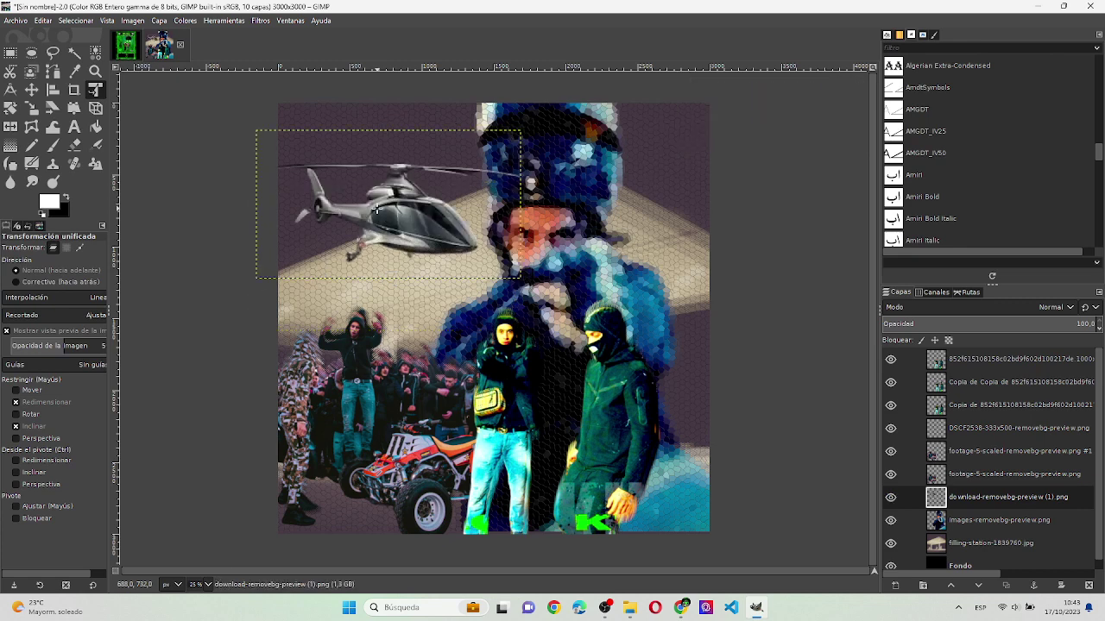
{"action": "left_click", "coordinate": [260, 20]}
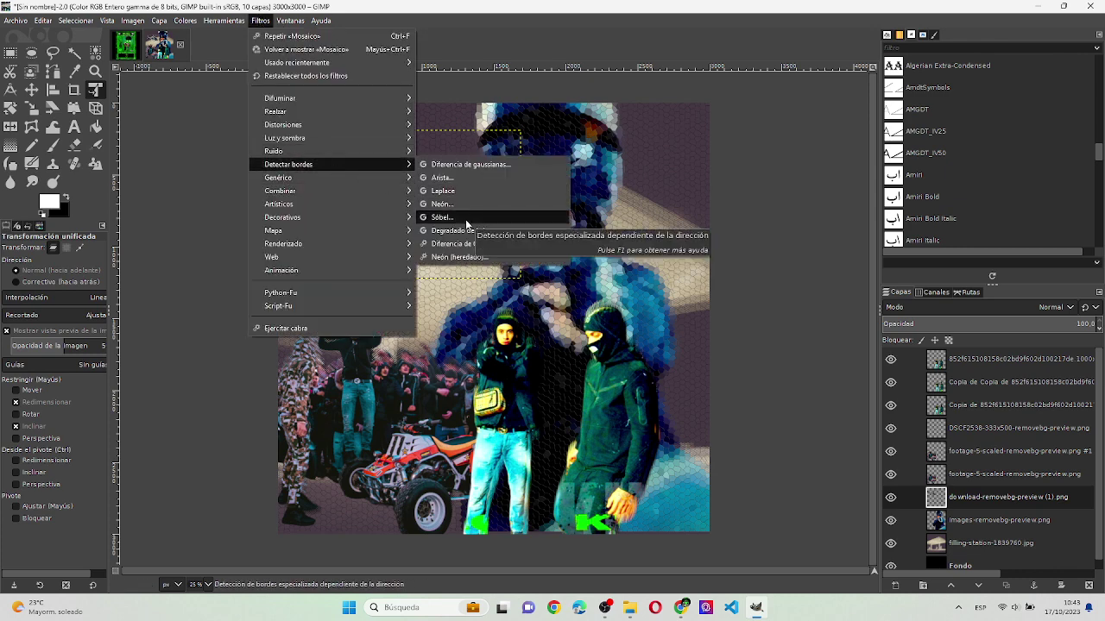
{"action": "mouse_move", "coordinate": [288, 164]}
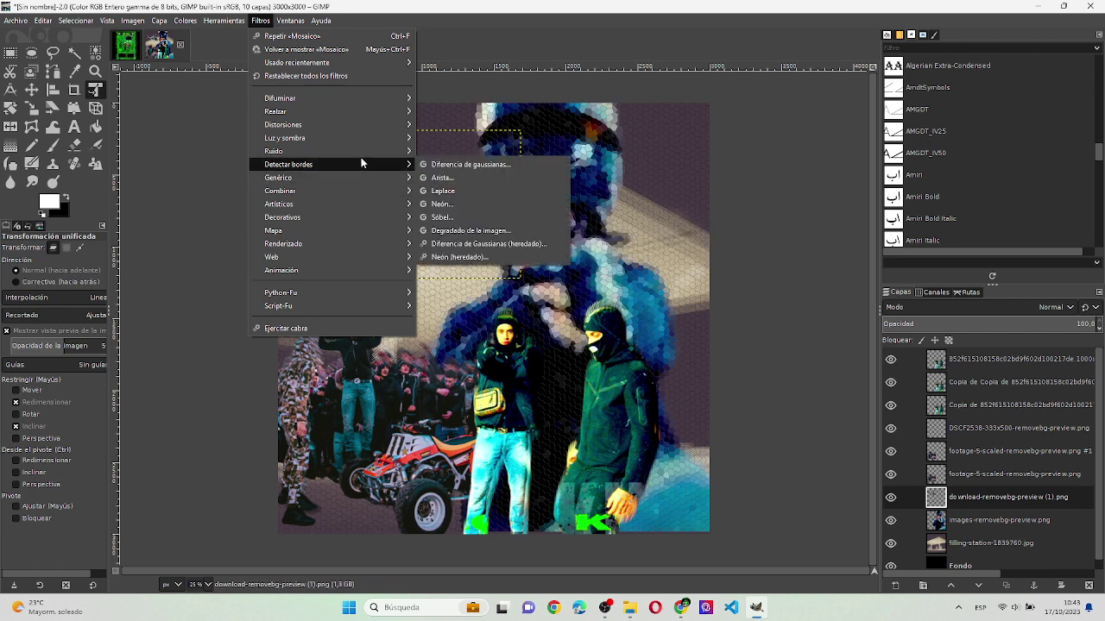
- Apply the Neon edge-detect filter to the helicopter, then return to the Downloads folder
{"action": "left_click", "coordinate": [457, 204]}
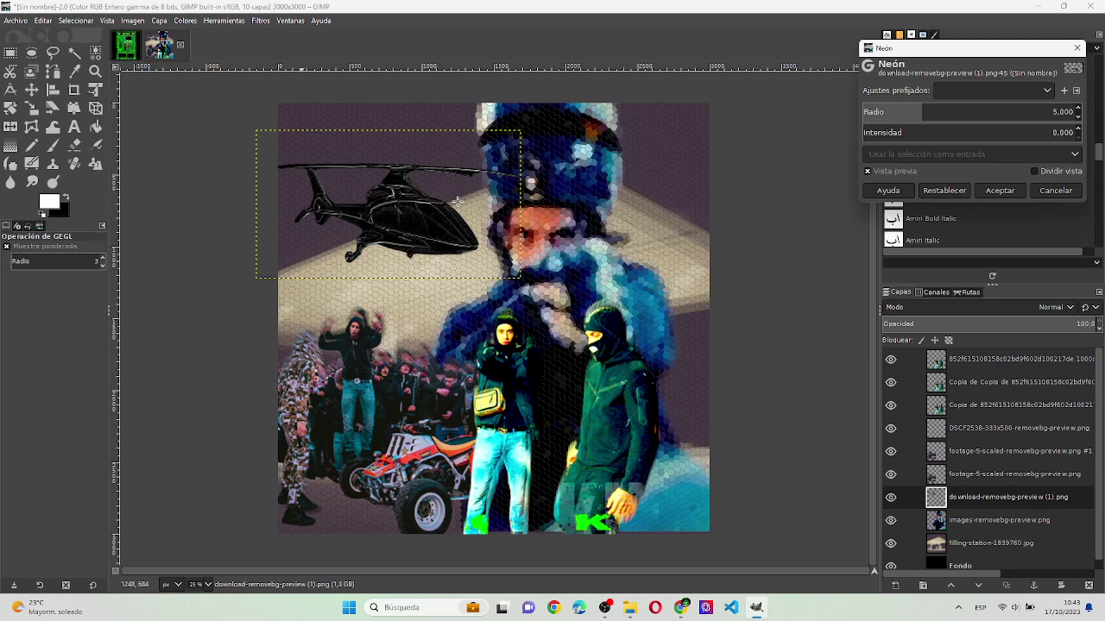
{"action": "left_click", "coordinate": [1015, 192]}
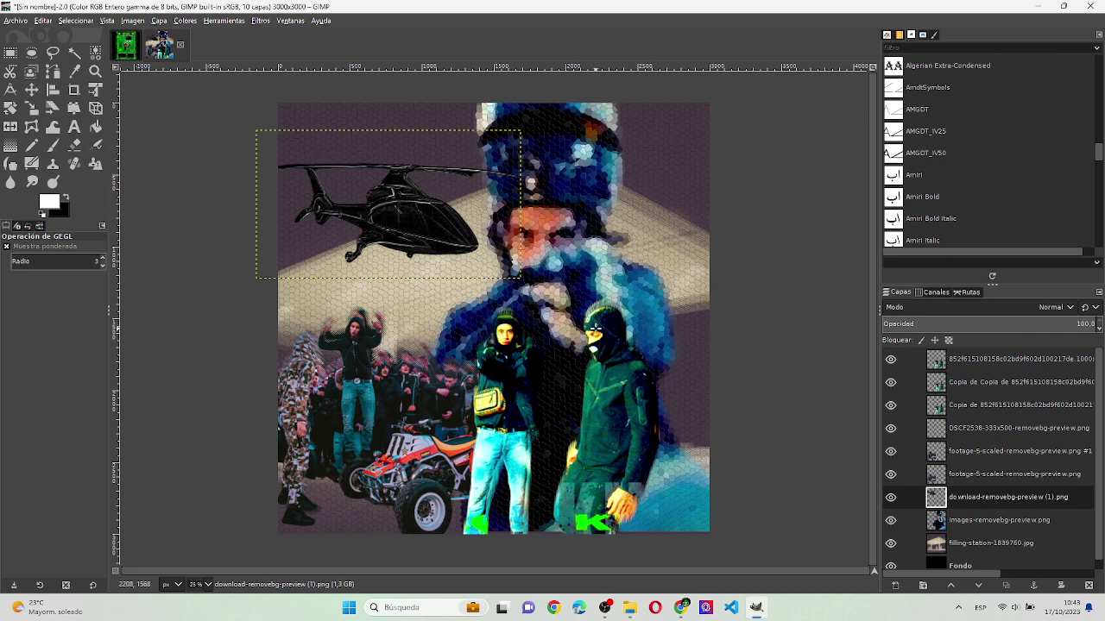
{"action": "key", "text": "alt+Tab"}
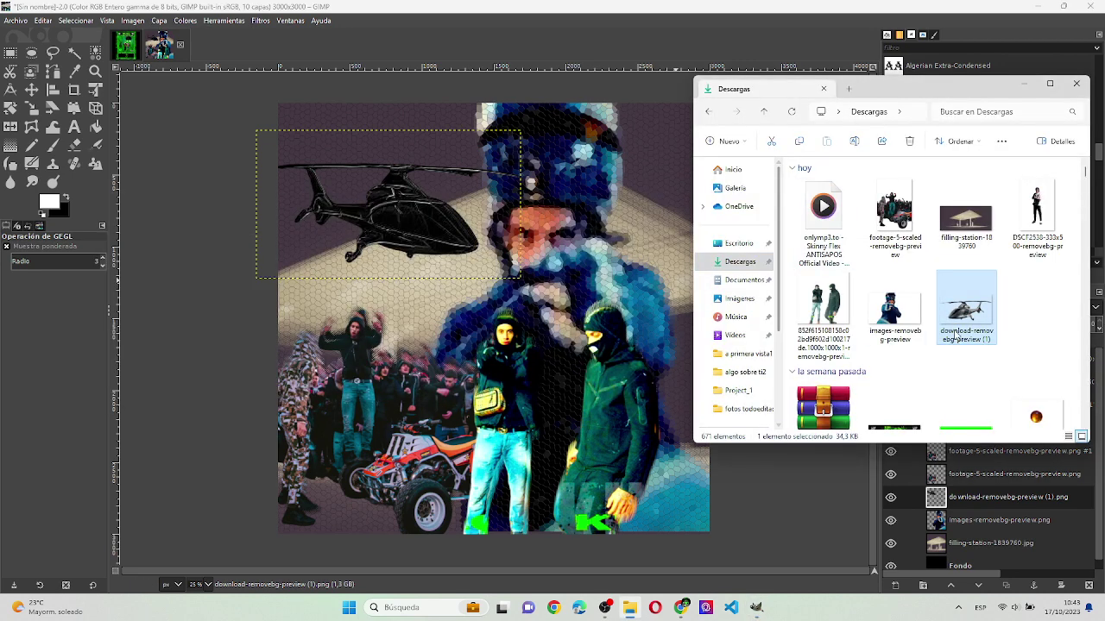
- Add a second helicopter copy, enlarged about five times and placed over the neon one
{"action": "left_click_drag", "start_coordinate": [418, 214], "coordinate": [486, 322]}
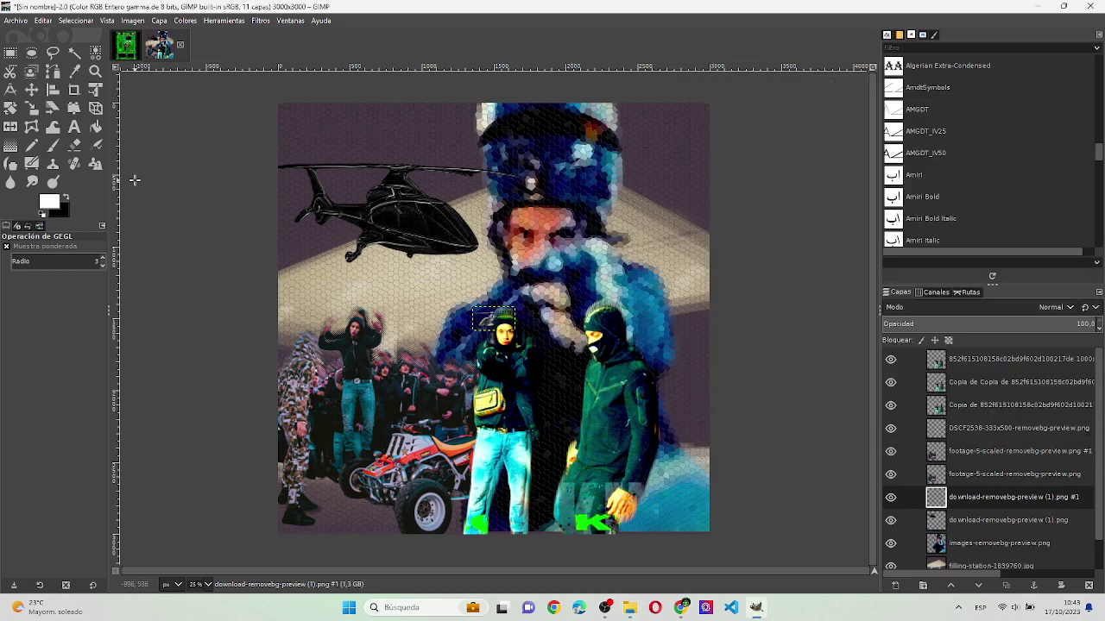
{"action": "left_click", "coordinate": [10, 126]}
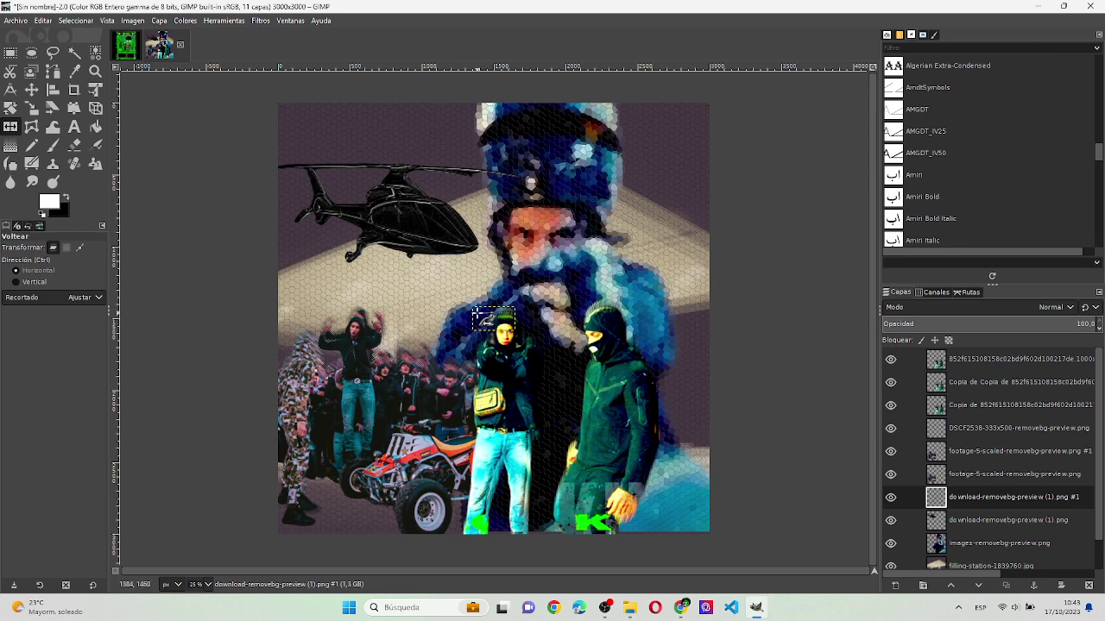
{"action": "left_click", "coordinate": [95, 90]}
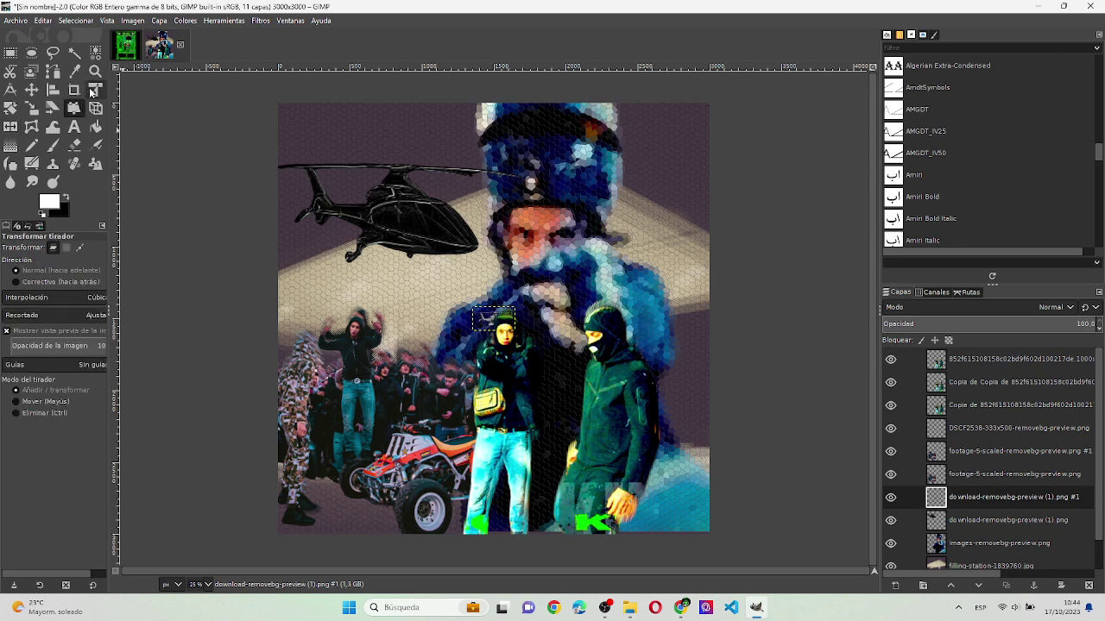
{"action": "left_click", "coordinate": [485, 326]}
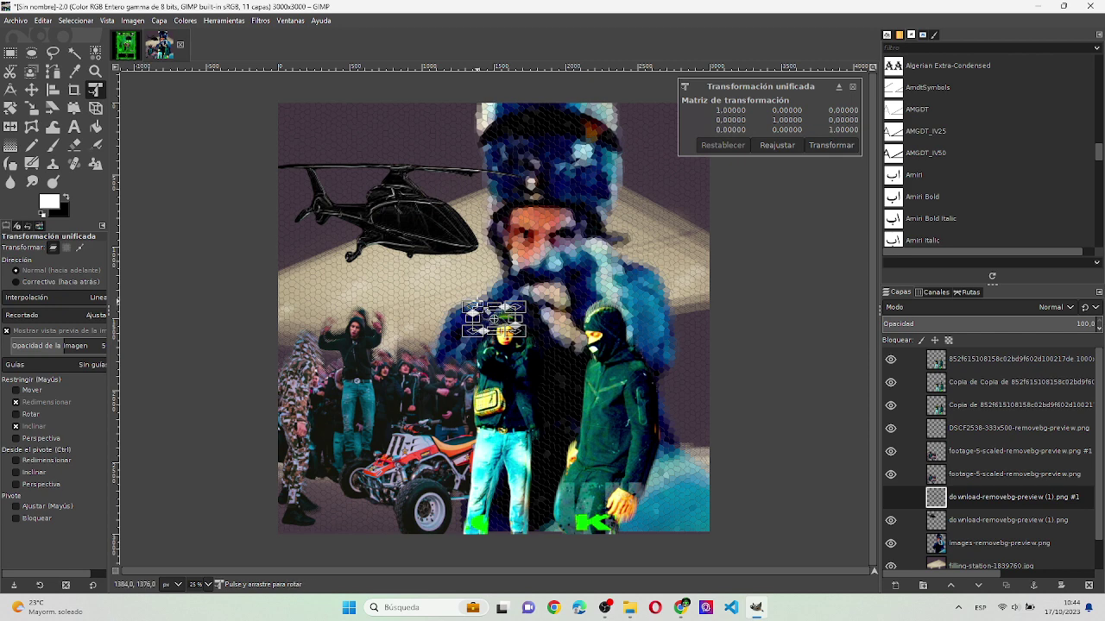
{"action": "left_click_drag", "start_coordinate": [467, 306], "coordinate": [321, 205]}
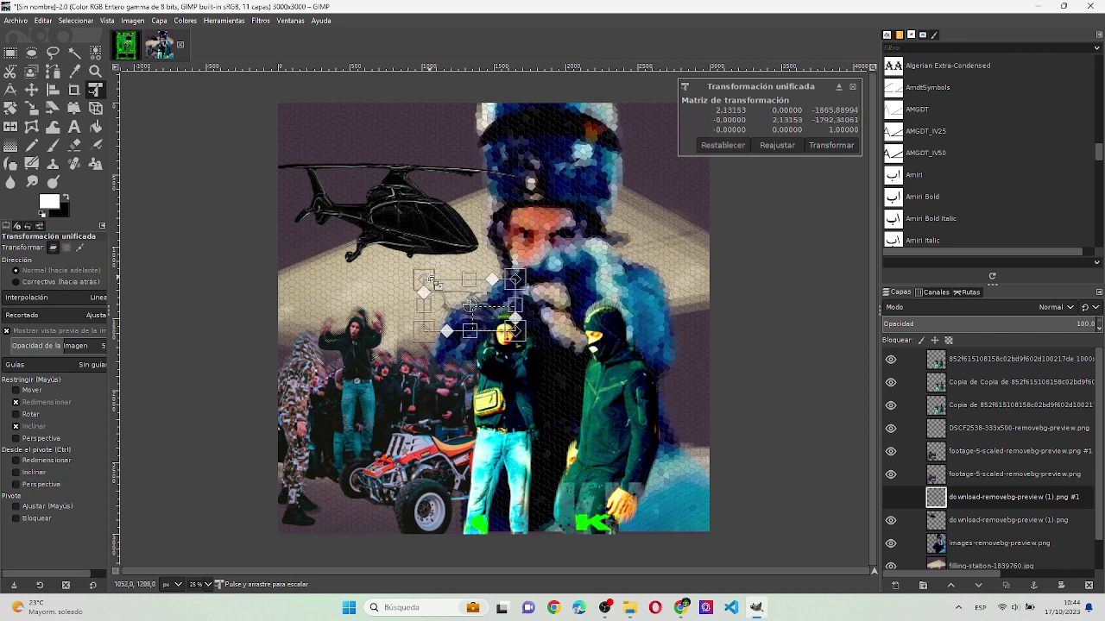
{"action": "left_click_drag", "start_coordinate": [443, 286], "coordinate": [430, 226]}
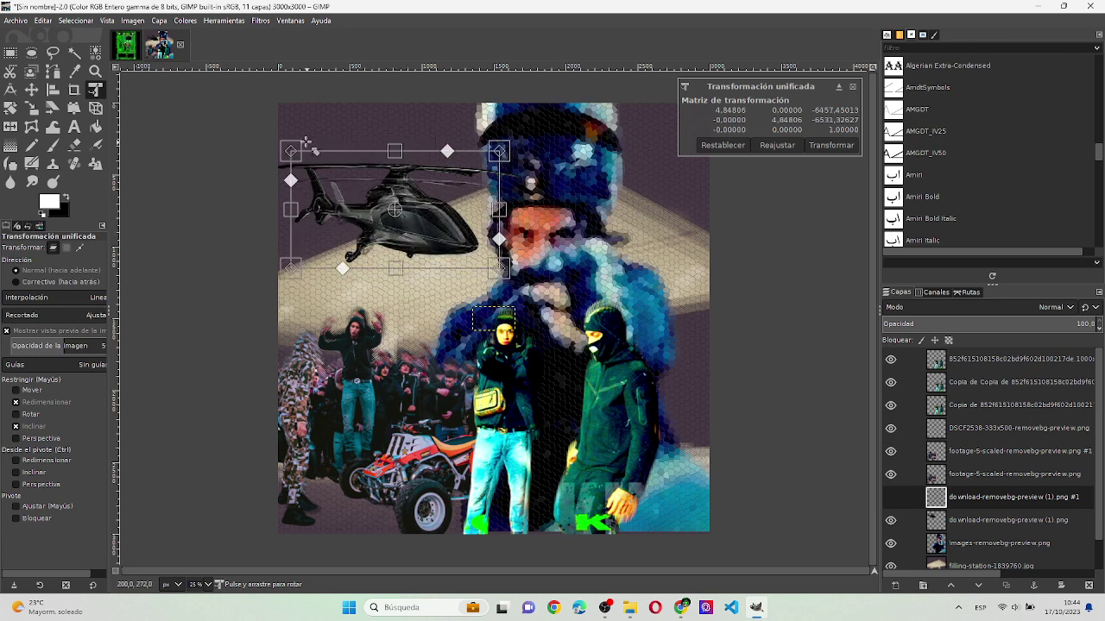
{"action": "left_click_drag", "start_coordinate": [302, 147], "coordinate": [282, 118]}
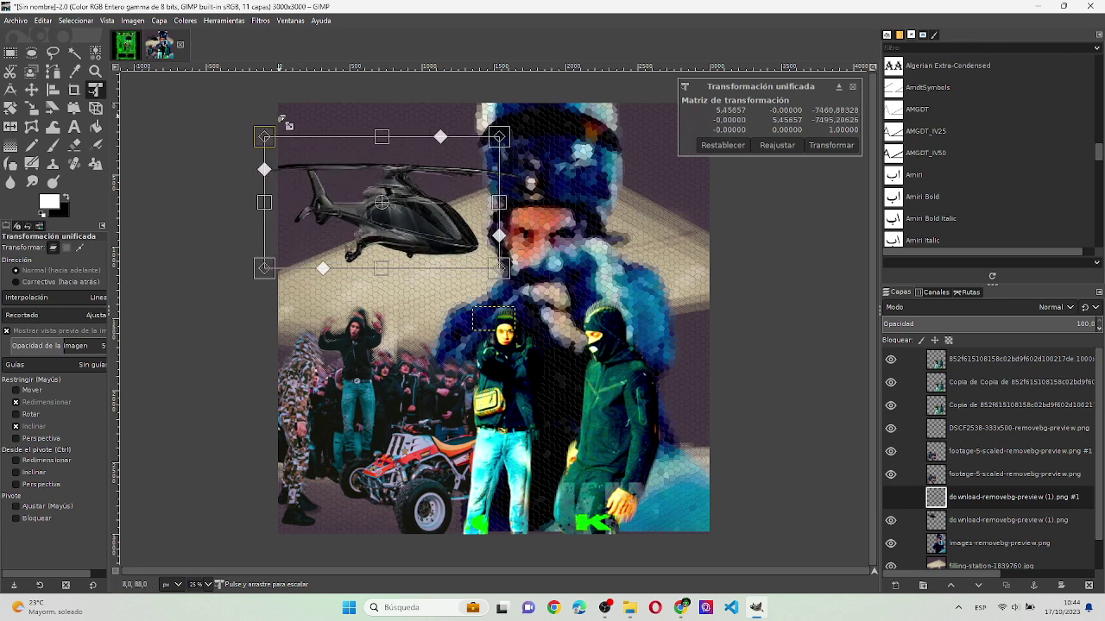
{"action": "left_click_drag", "start_coordinate": [400, 225], "coordinate": [410, 228]}
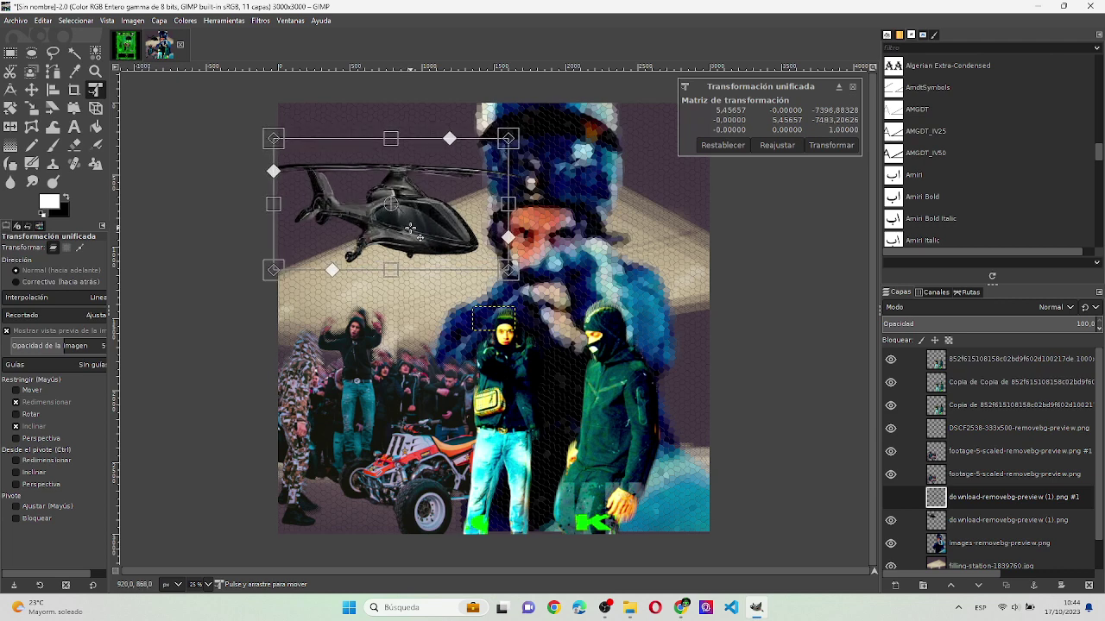
{"action": "key", "text": "Return"}
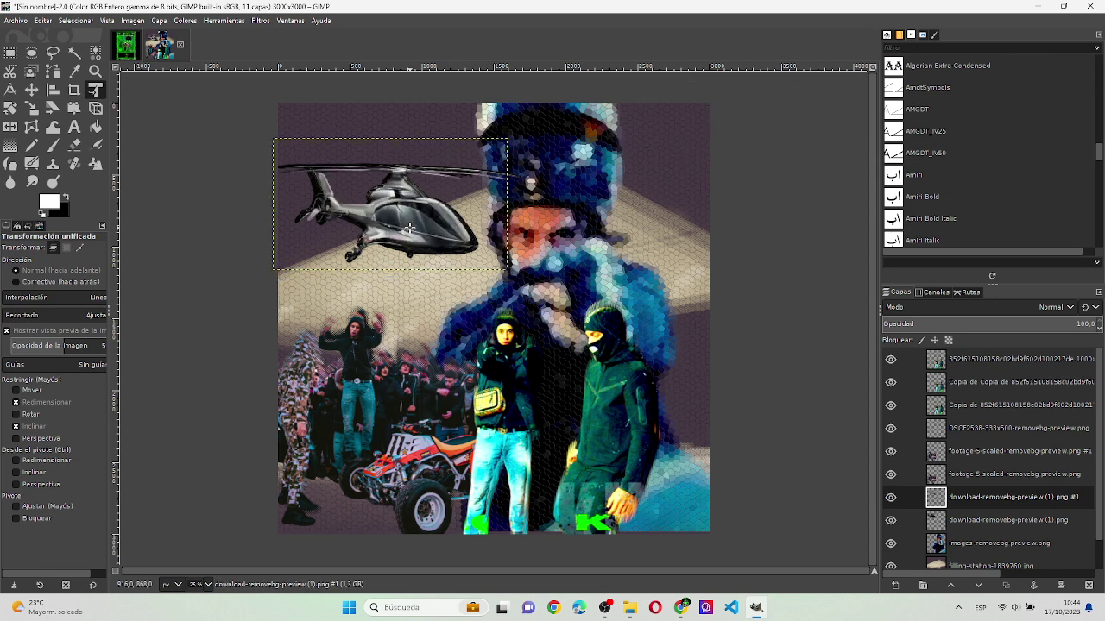
- Fine-tune the copy's size and alignment, then return to remove.bg in Chrome
{"action": "left_click", "coordinate": [409, 228]}
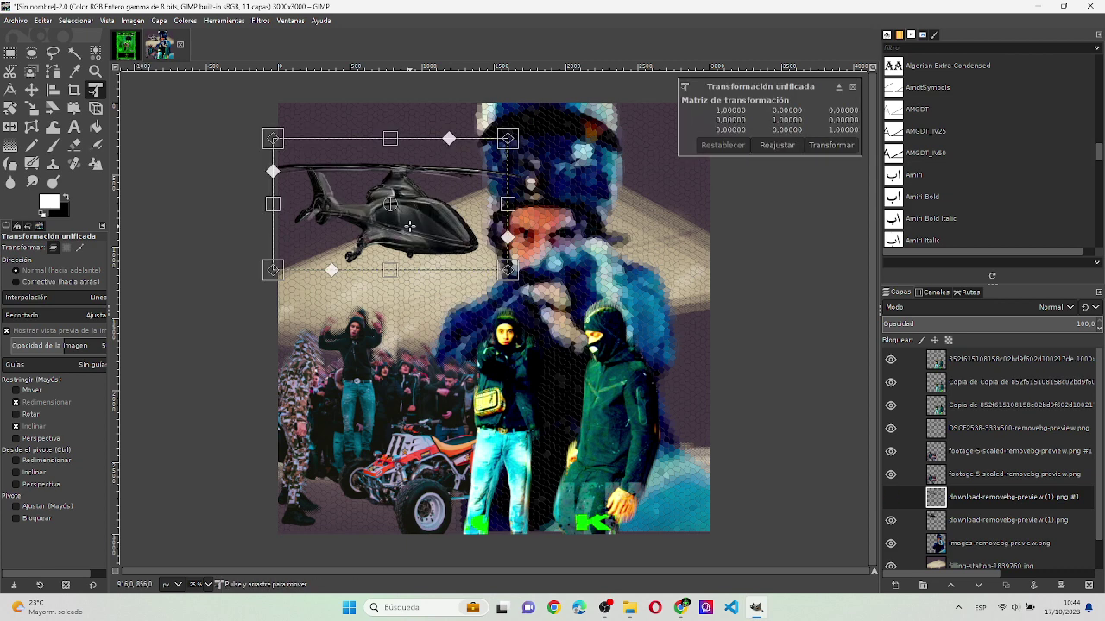
{"action": "left_click_drag", "start_coordinate": [275, 138], "coordinate": [263, 131]}
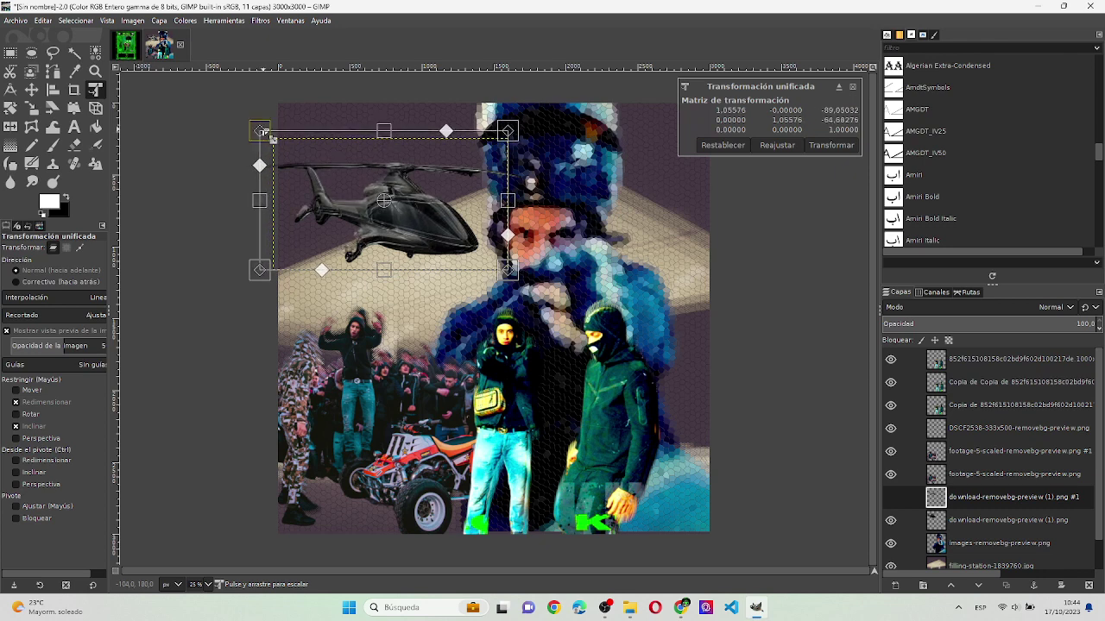
{"action": "key", "text": "Return"}
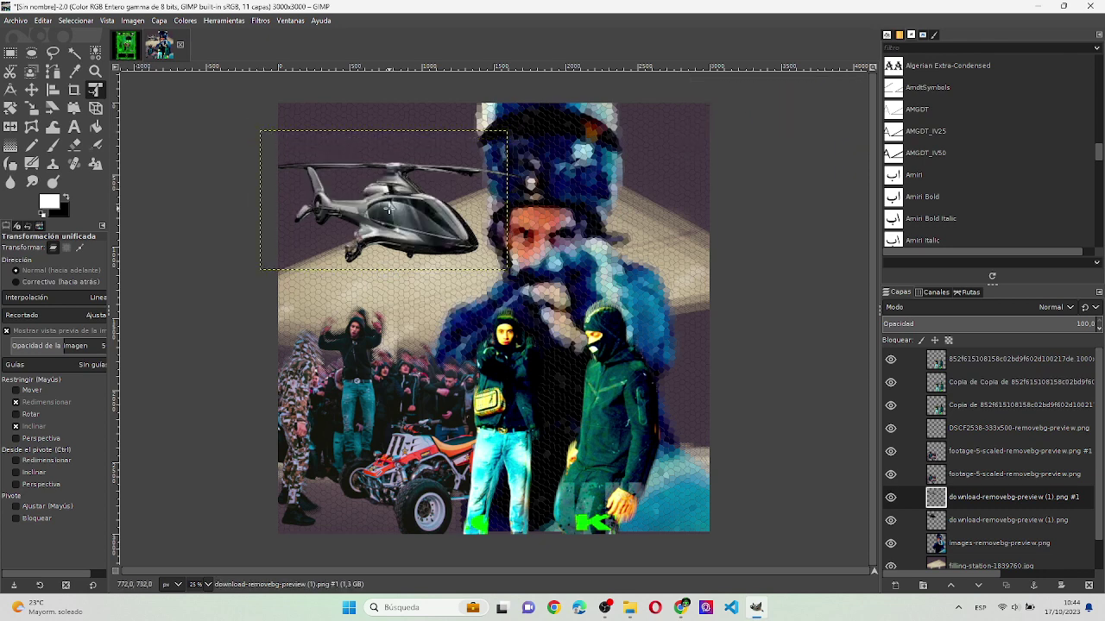
{"action": "left_click", "coordinate": [383, 202]}
{"action": "left_click_drag", "start_coordinate": [384, 202], "coordinate": [387, 207]}
{"action": "key", "text": "Return"}
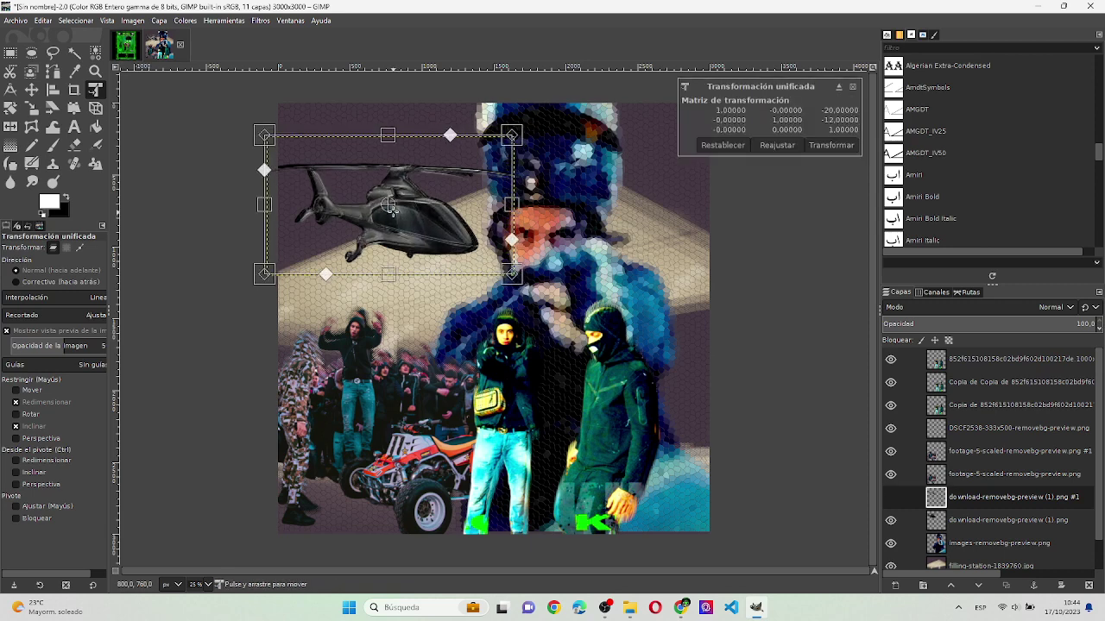
{"action": "key", "text": "Return"}
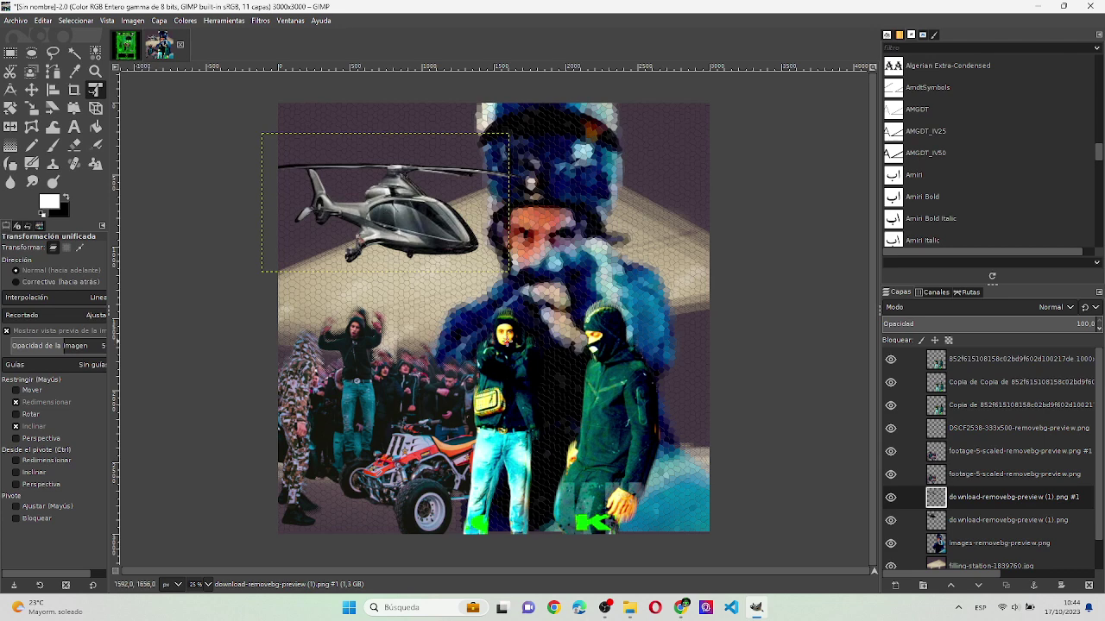
{"action": "key", "text": "alt+Tab"}
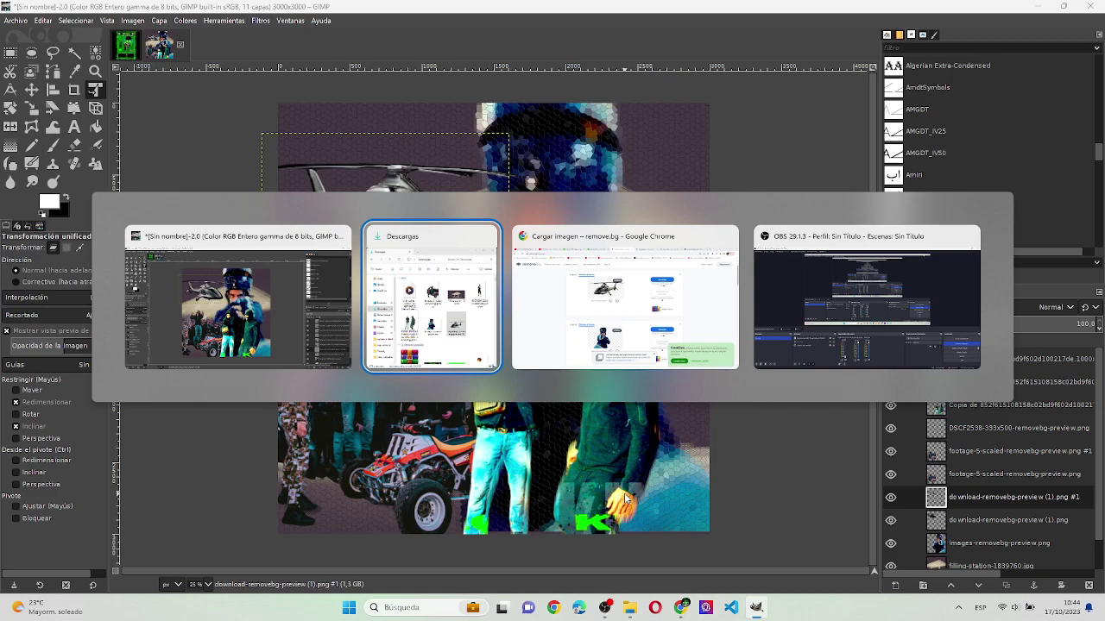
{"action": "key", "text": "alt+Tab"}
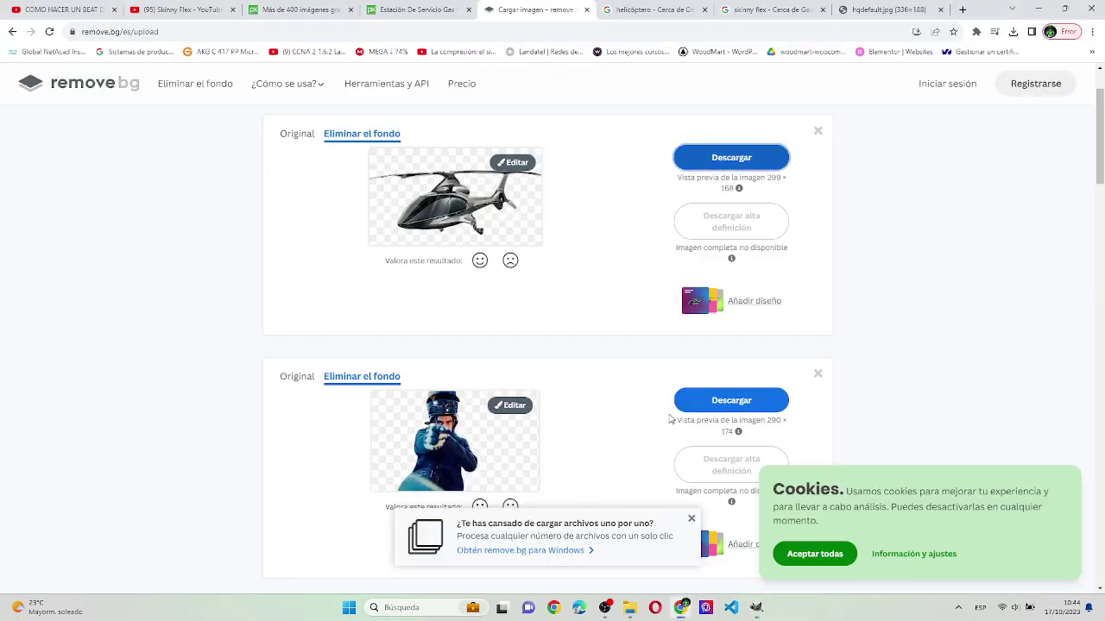
- Switch to the Skinny Flex YouTube page and close the developer tools panel
{"action": "left_click", "coordinate": [177, 10]}
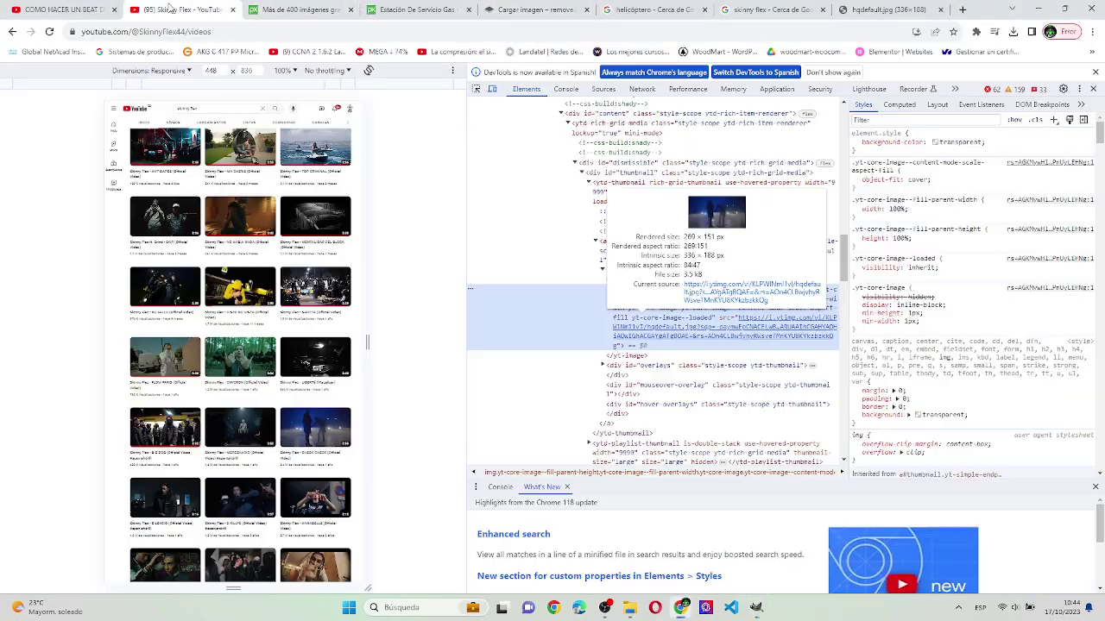
{"action": "left_click", "coordinate": [1094, 72]}
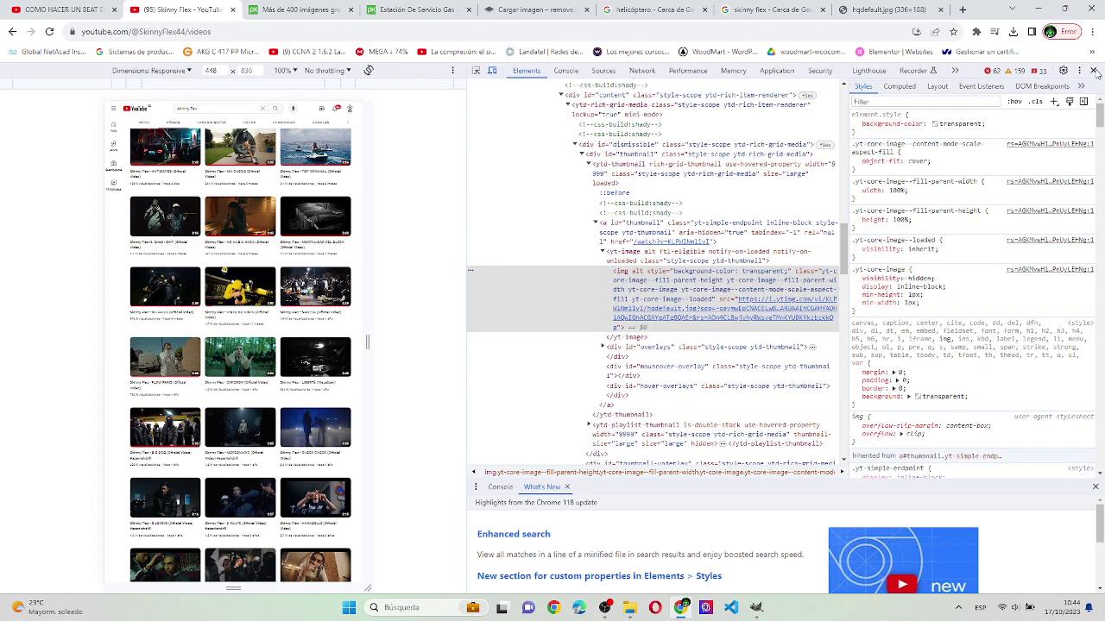
{"action": "left_click", "coordinate": [1093, 70]}
{"action": "scroll", "coordinate": [498, 321], "scroll_direction": "up", "scroll_amount": 3}
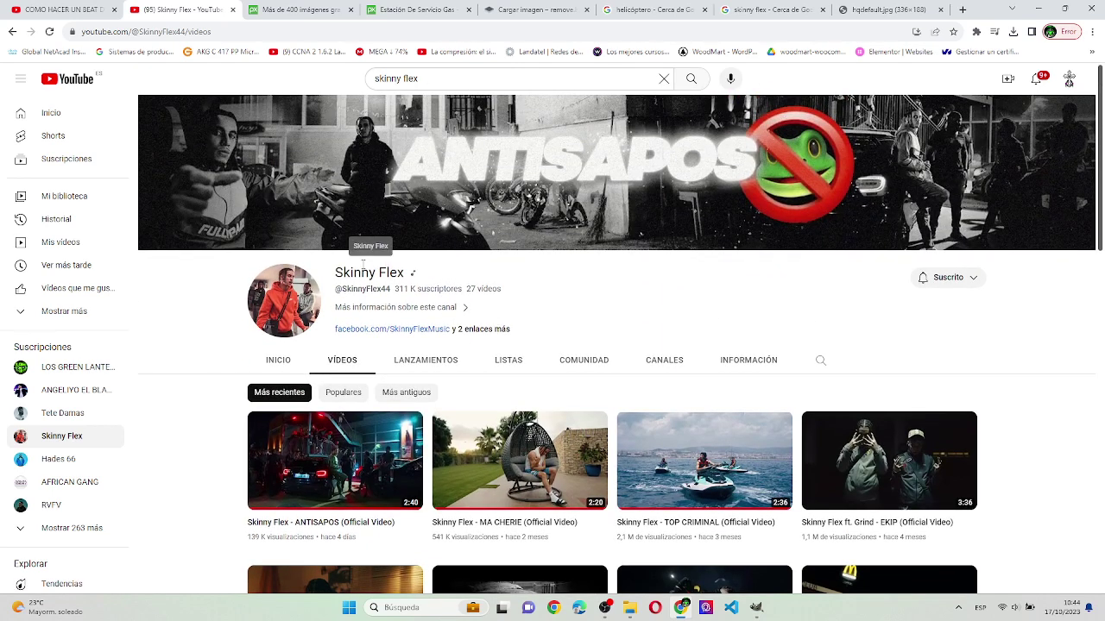
{"action": "triple_click", "coordinate": [361, 269]}
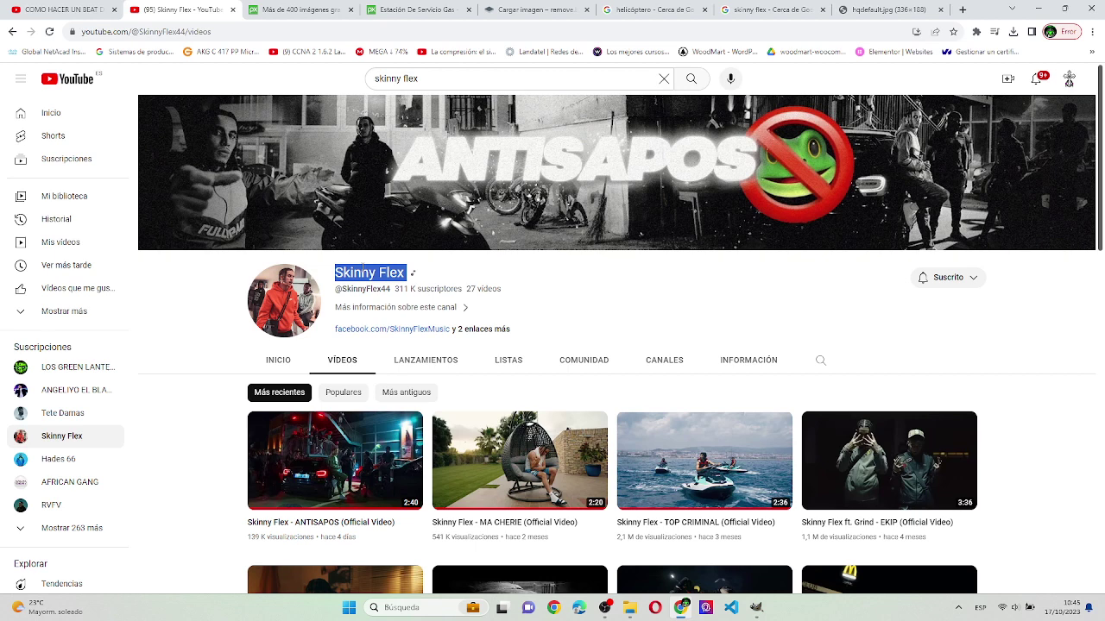
- Inspect the channel banner to reopen Chrome DevTools on it
{"action": "right_click", "coordinate": [489, 143]}
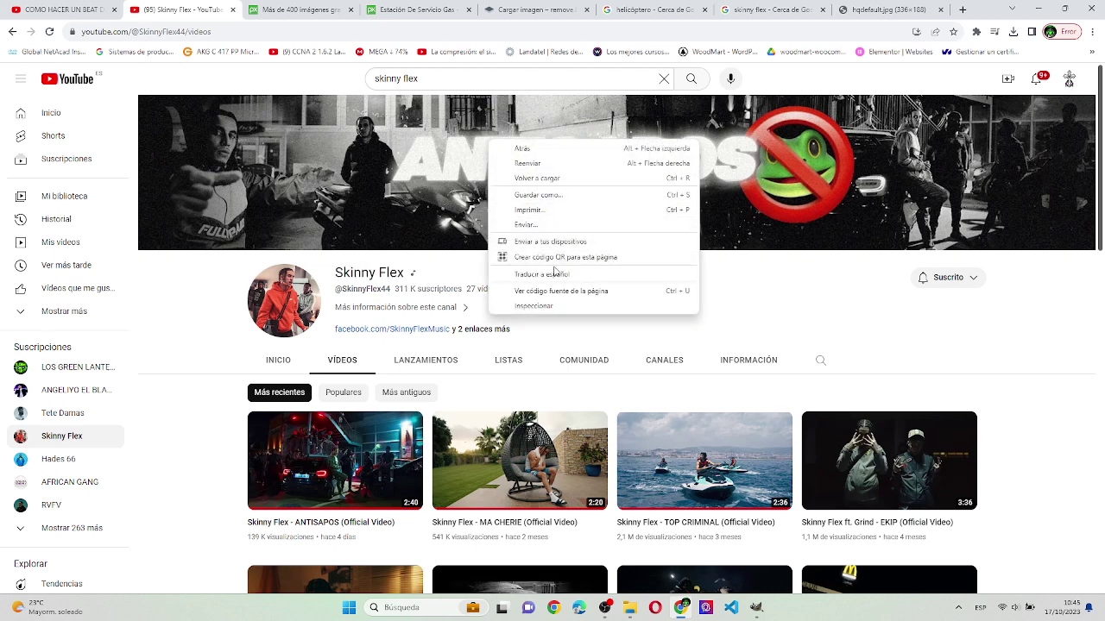
{"action": "right_click", "coordinate": [471, 180]}
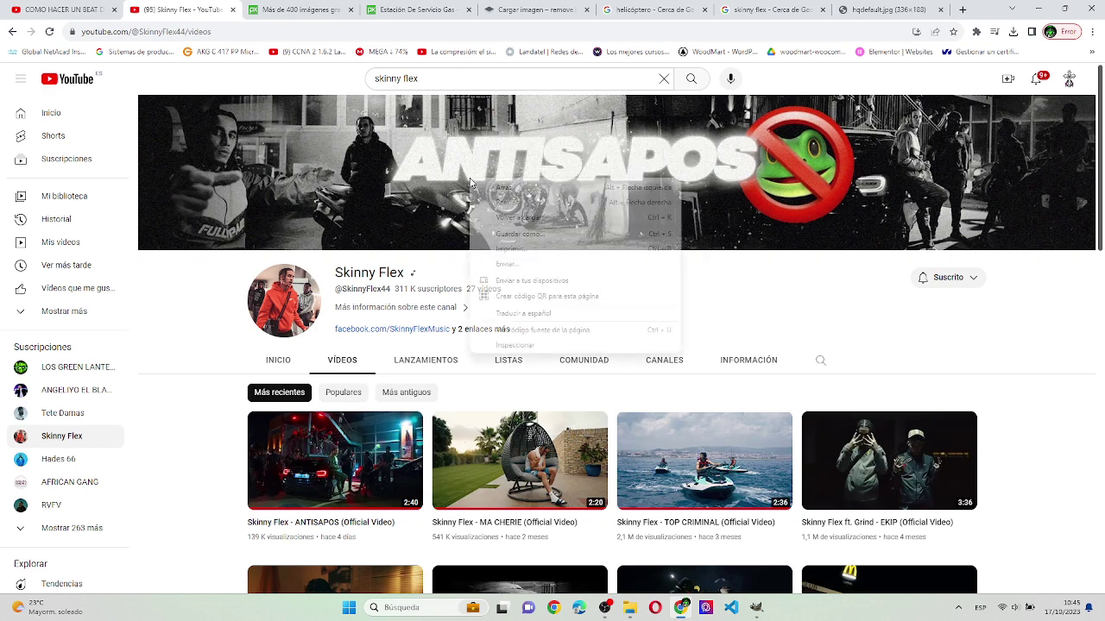
{"action": "left_click", "coordinate": [561, 346]}
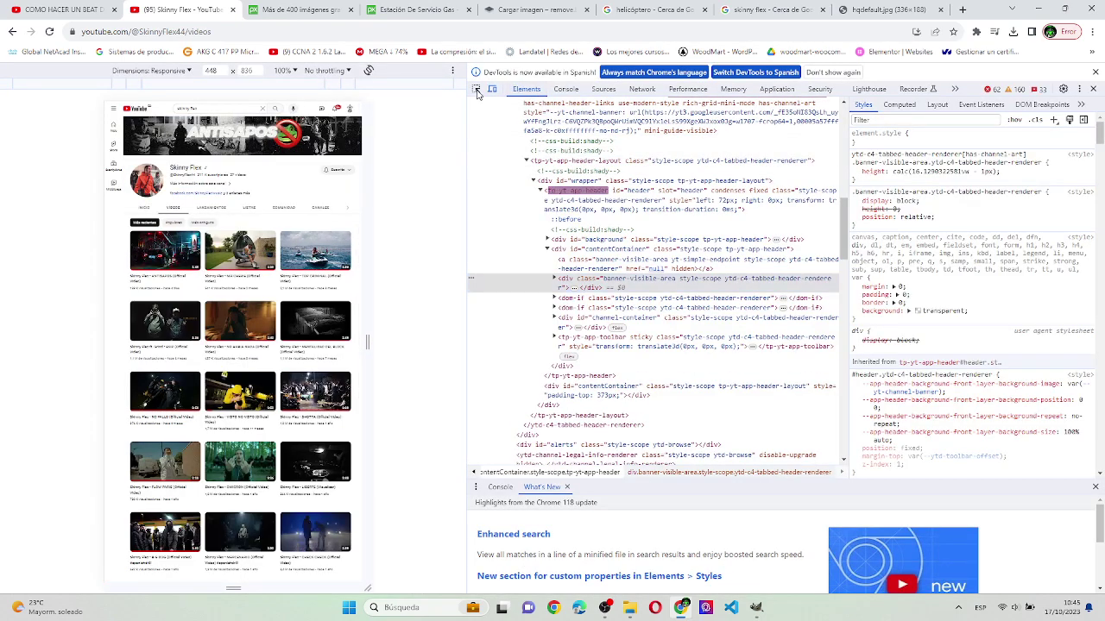
- Use the element picker to select the banner's #contentContainer element
{"action": "left_click", "coordinate": [476, 89]}
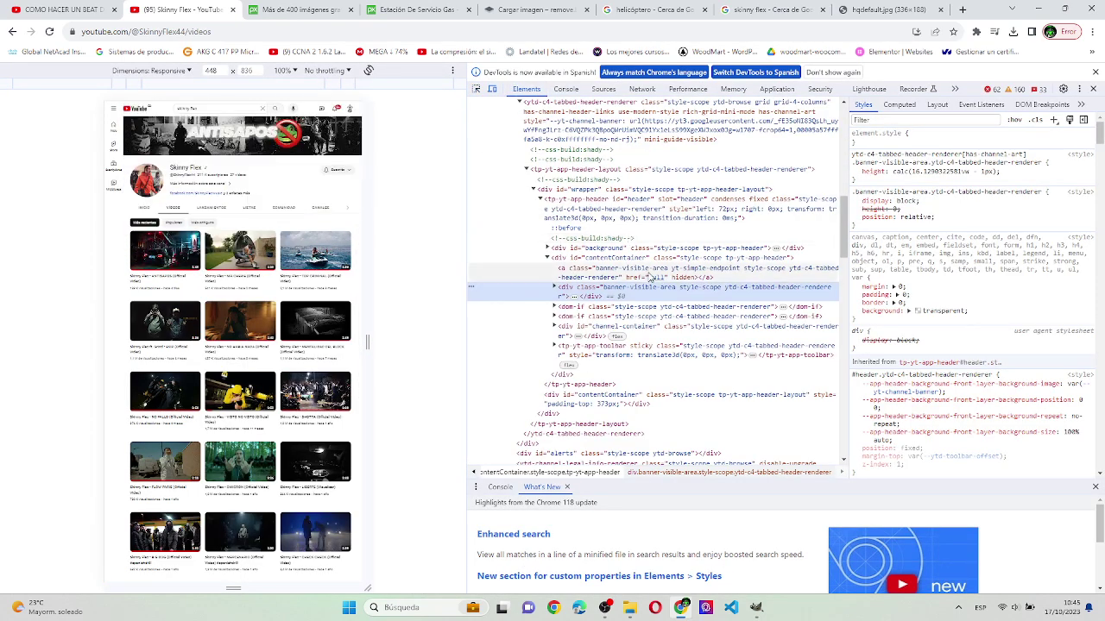
{"action": "left_click", "coordinate": [554, 287]}
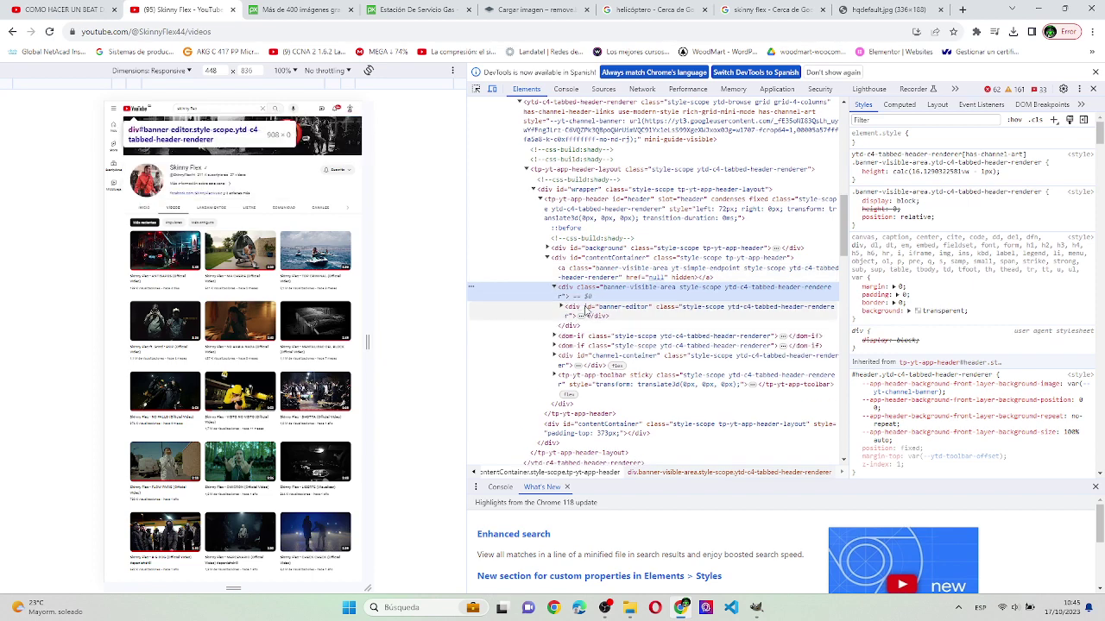
{"action": "left_click", "coordinate": [561, 307]}
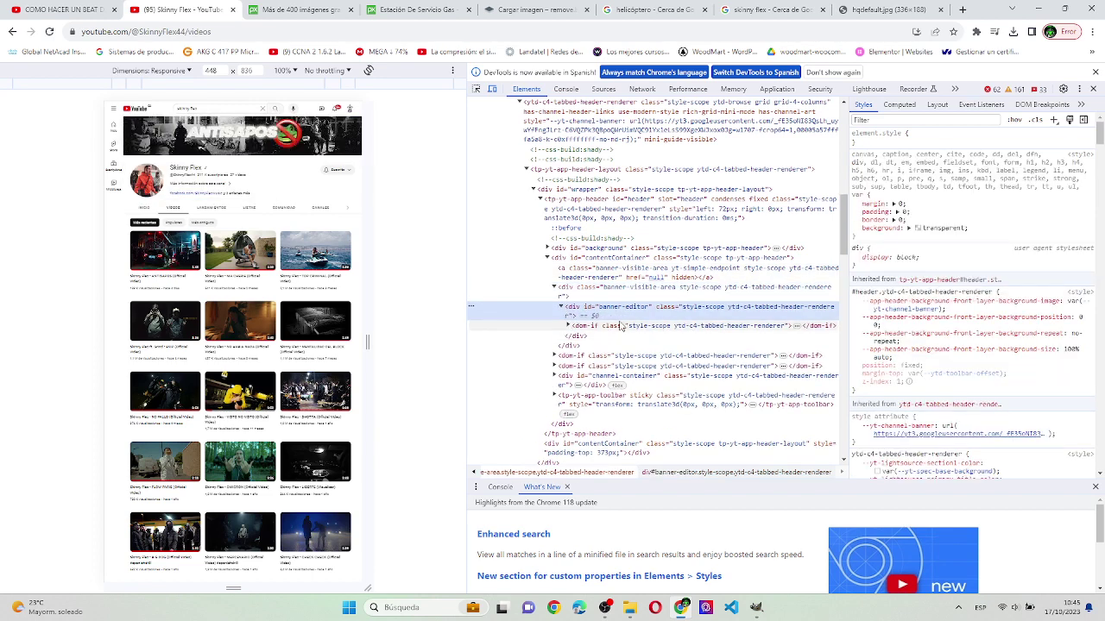
{"action": "left_click", "coordinate": [568, 326]}
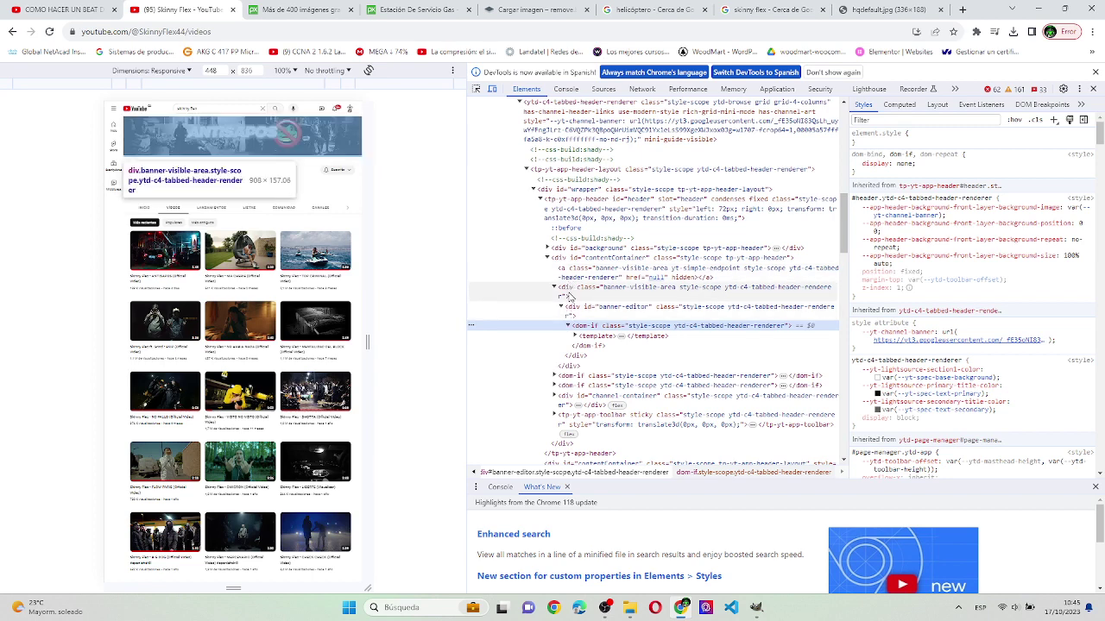
{"action": "left_click", "coordinate": [587, 257]}
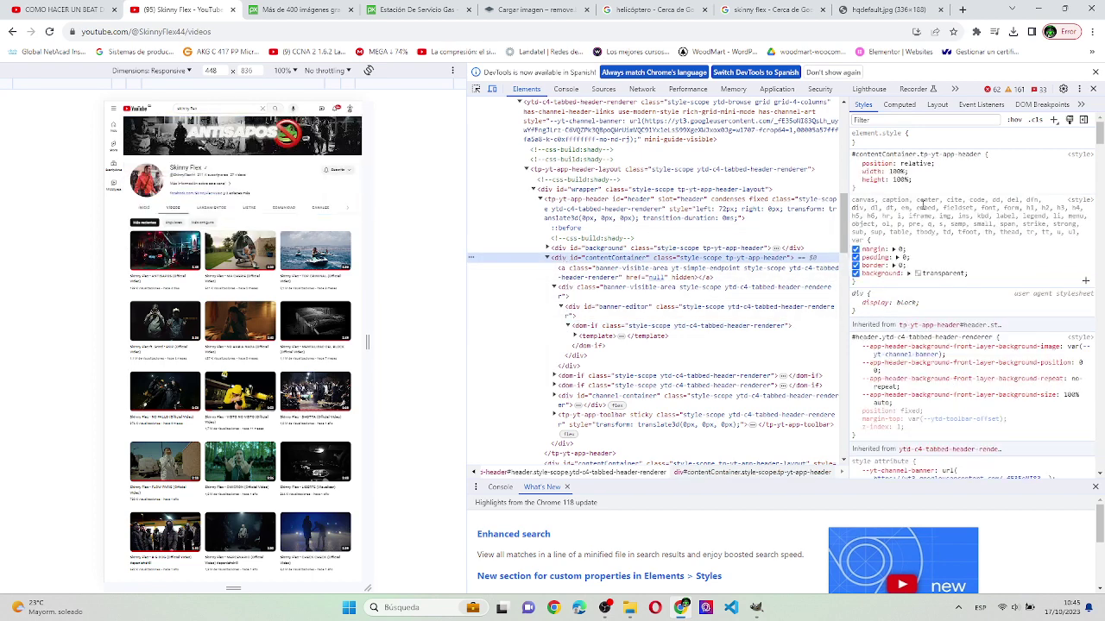
- Browse the Computed, Layout, Event Listeners and DOM Breakpoints panes for the element
{"action": "left_click", "coordinate": [900, 105]}
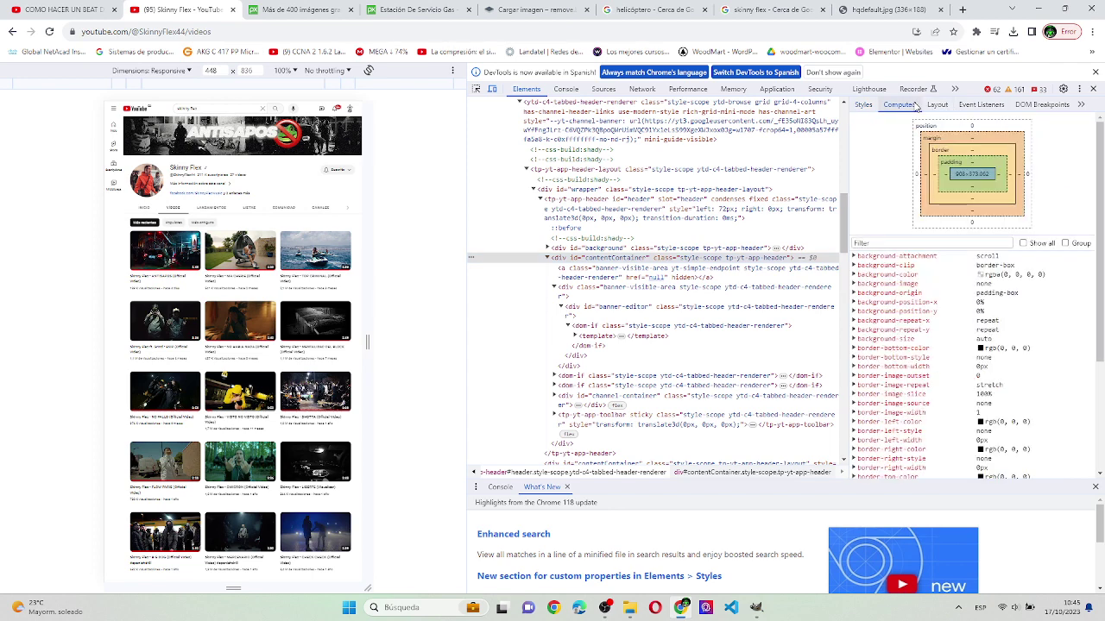
{"action": "left_click", "coordinate": [936, 105]}
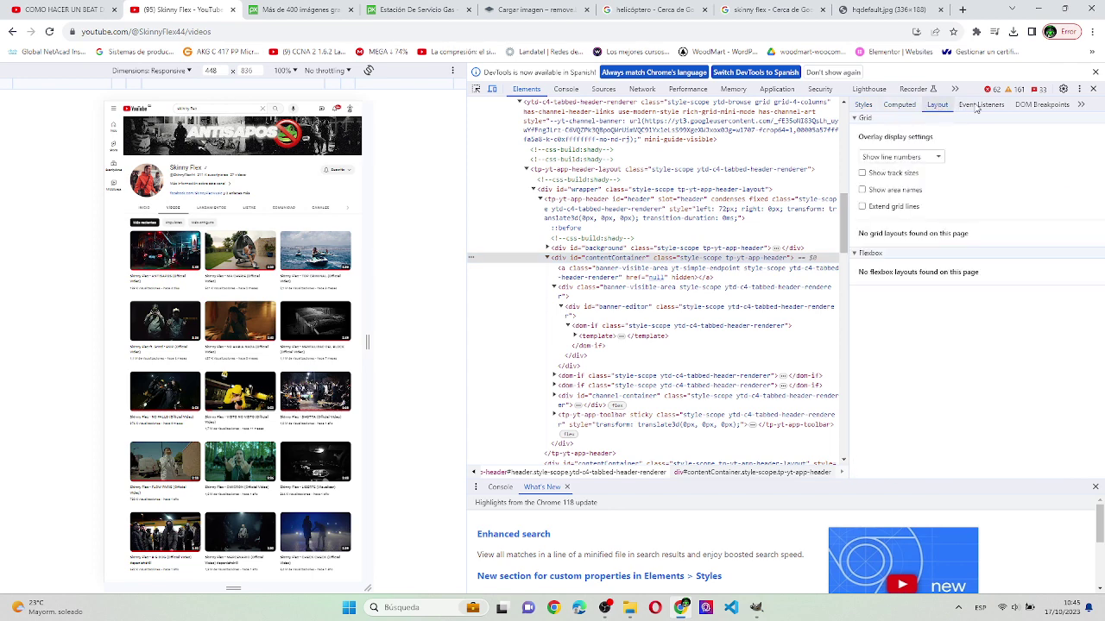
{"action": "left_click", "coordinate": [978, 105]}
{"action": "left_click", "coordinate": [1021, 105]}
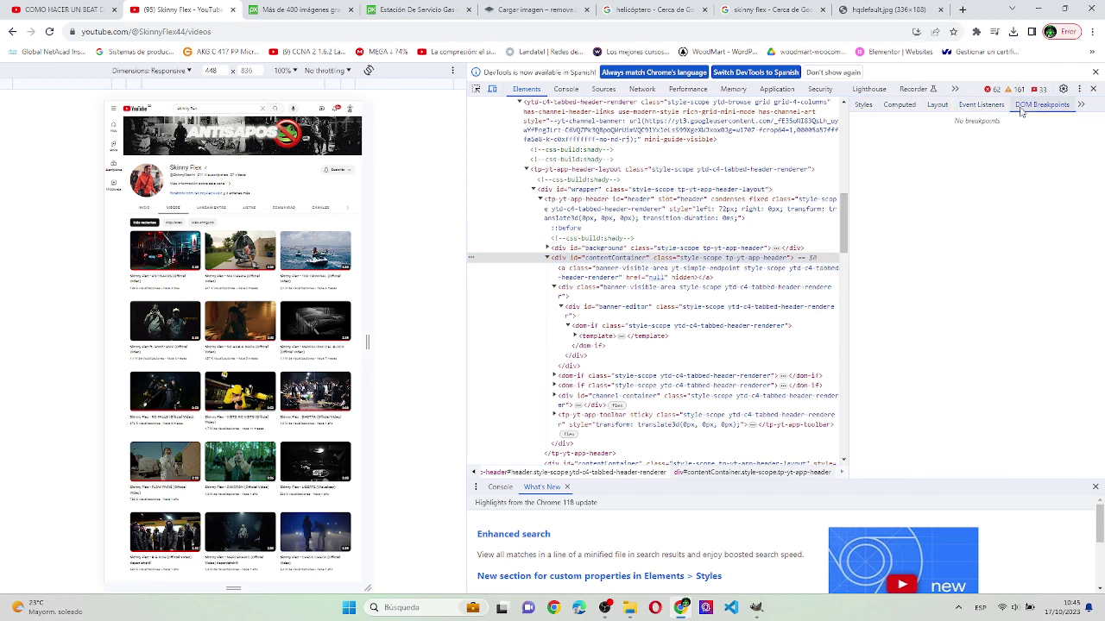
{"action": "left_click", "coordinate": [936, 105]}
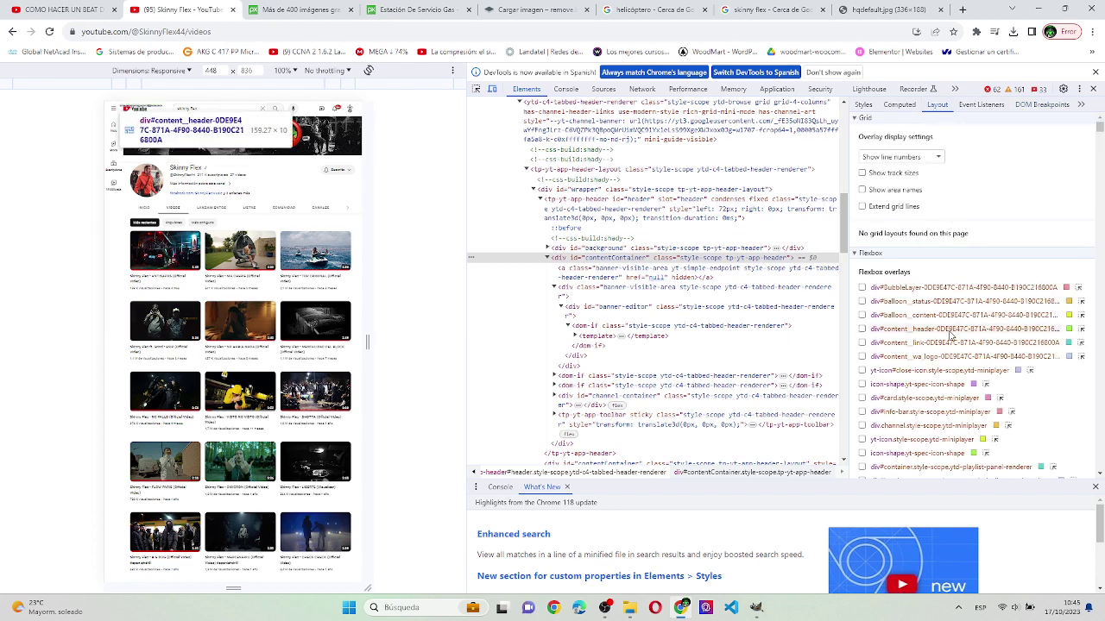
{"action": "scroll", "coordinate": [949, 337], "scroll_direction": "down", "scroll_amount": 5}
{"action": "scroll", "coordinate": [950, 336], "scroll_direction": "down", "scroll_amount": 3}
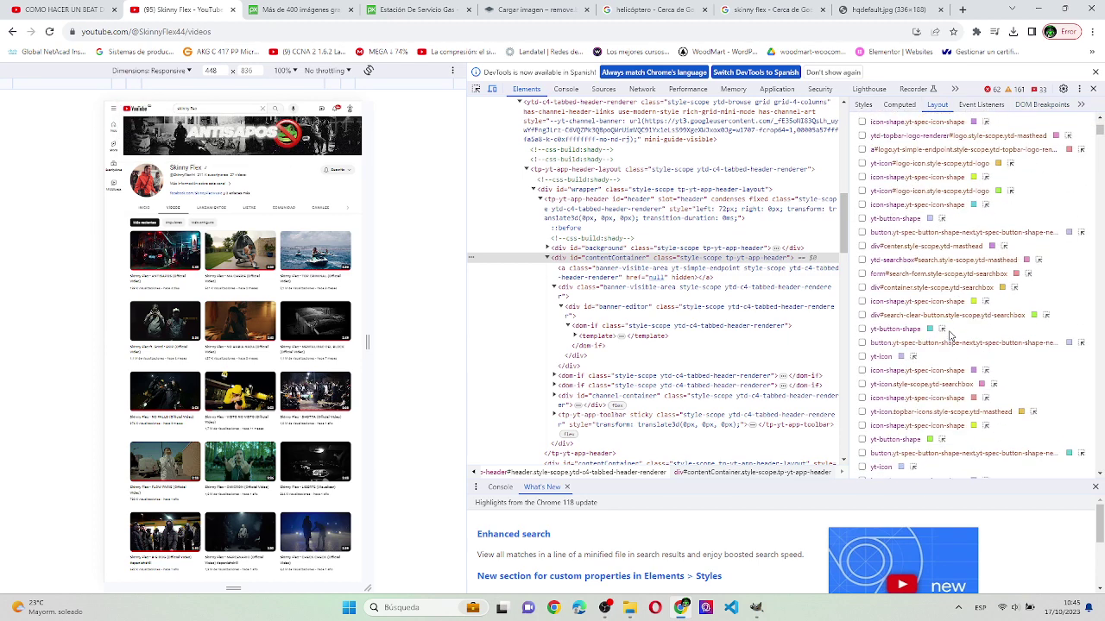
{"action": "left_click", "coordinate": [898, 106]}
- Expose the full --yt-channel-banner image URL in the Styles pane and select it
{"action": "left_click", "coordinate": [864, 105]}
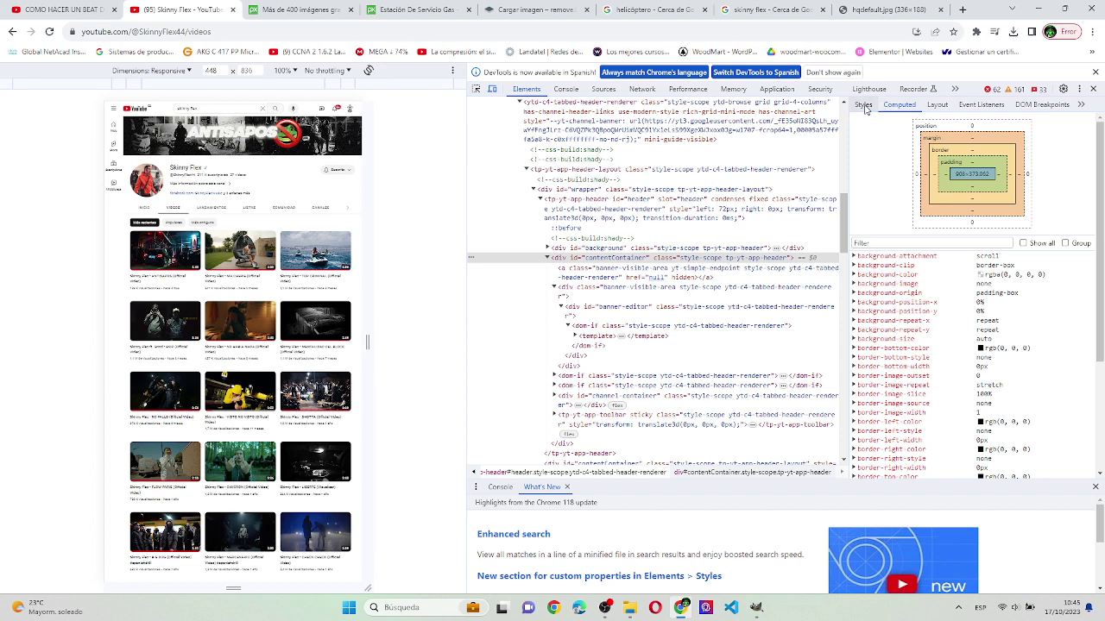
{"action": "left_click", "coordinate": [1008, 471]}
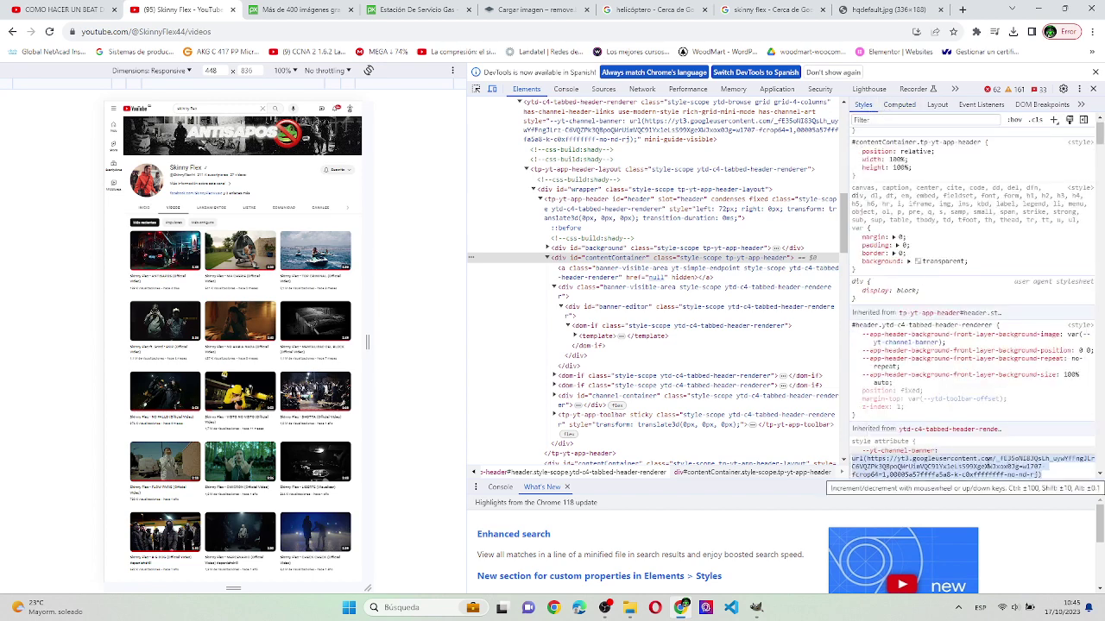
{"action": "key", "text": "Escape"}
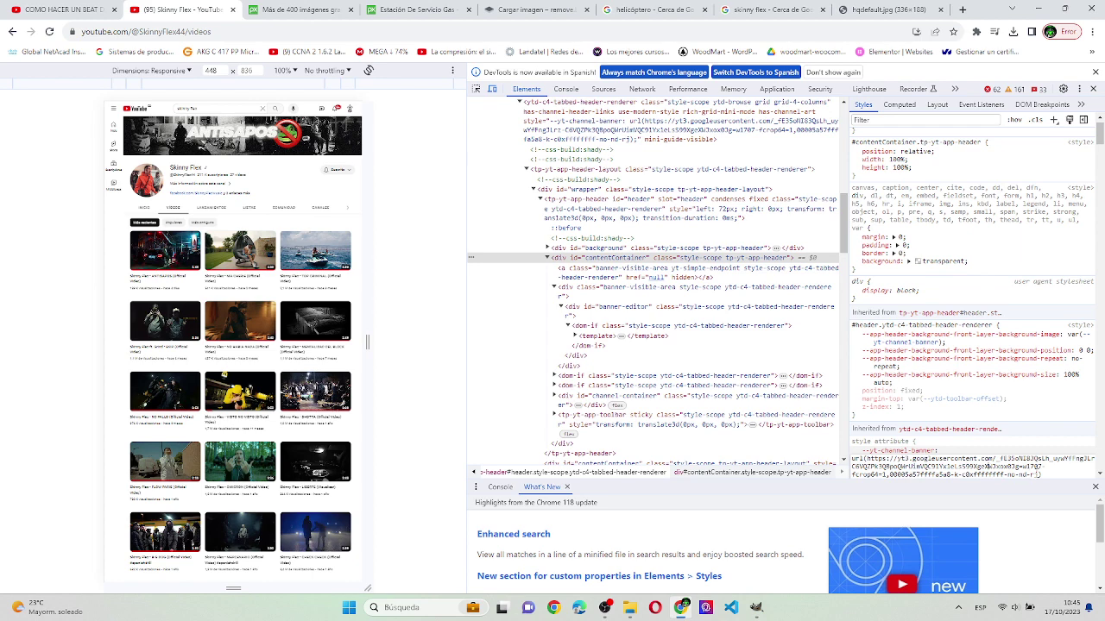
{"action": "mouse_move", "coordinate": [1038, 474]}
{"action": "left_mouse_down"}
{"action": "mouse_move", "coordinate": [882, 454]}
{"action": "mouse_move", "coordinate": [864, 438]}
{"action": "left_mouse_up"}
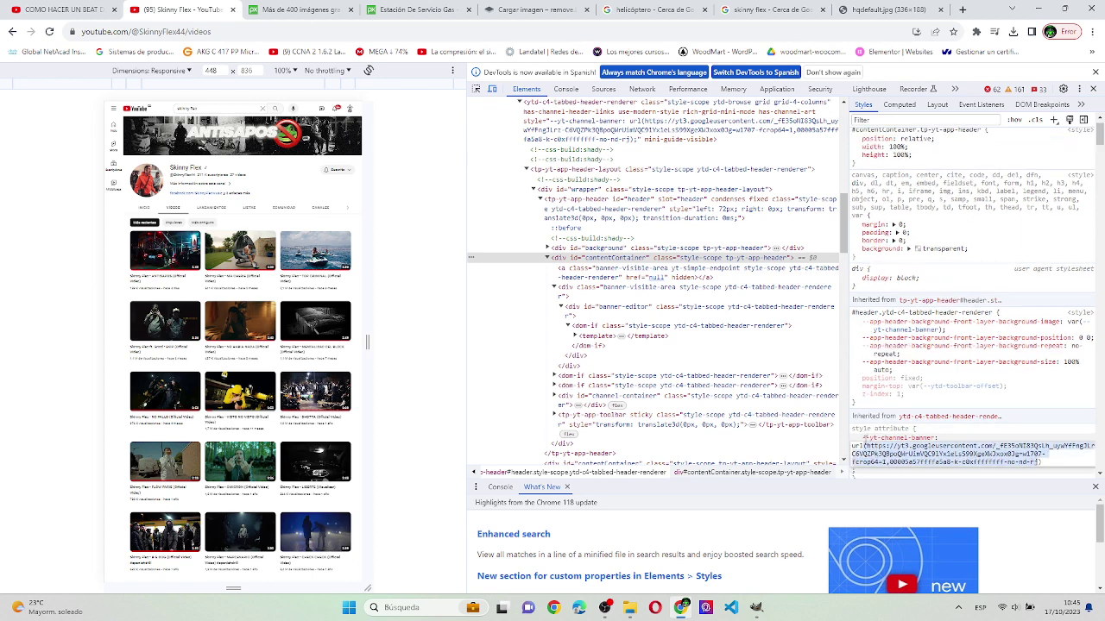
- Load the copied banner image URL directly in a new tab's address bar
{"action": "key", "text": "ctrl+t"}
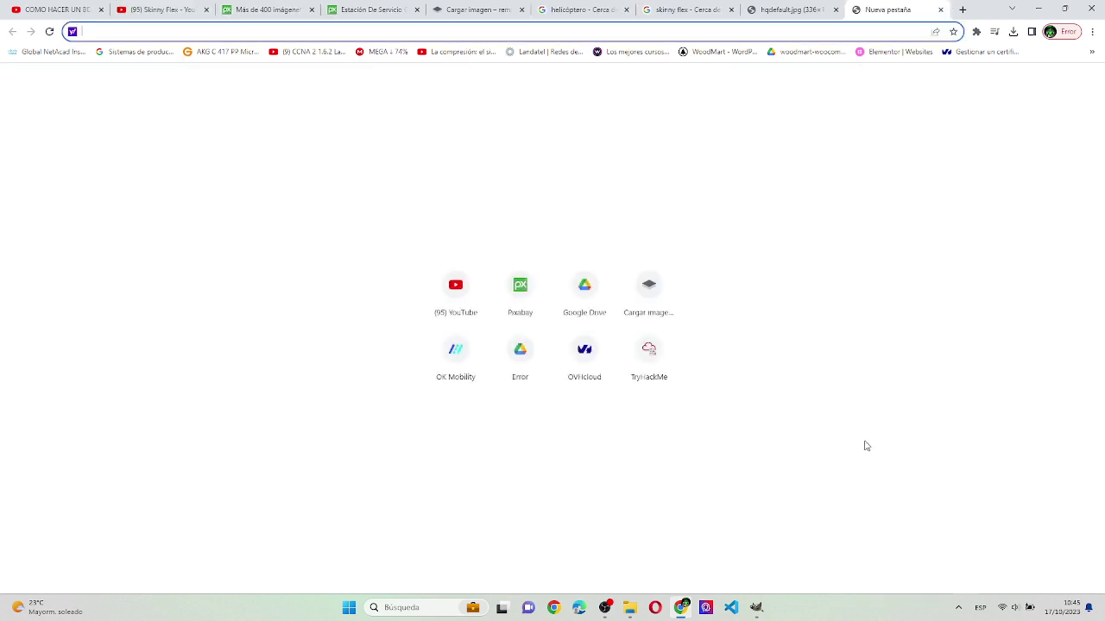
{"action": "key", "text": "ctrl+v"}
{"action": "key", "text": "Return"}
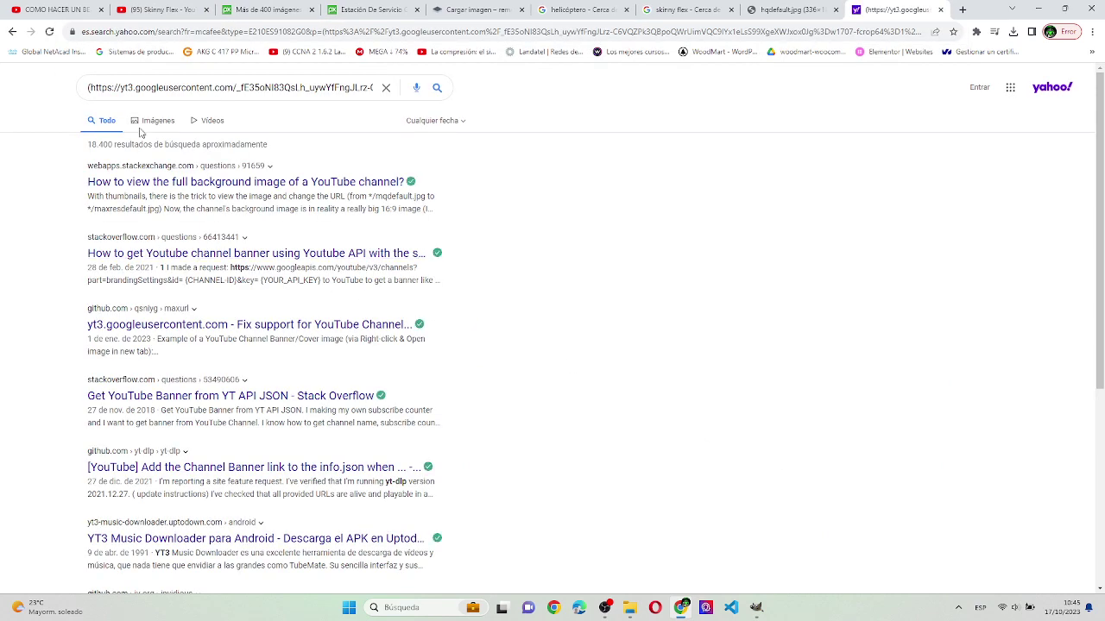
{"action": "left_click", "coordinate": [92, 89]}
{"action": "key", "text": "BackSpace"}
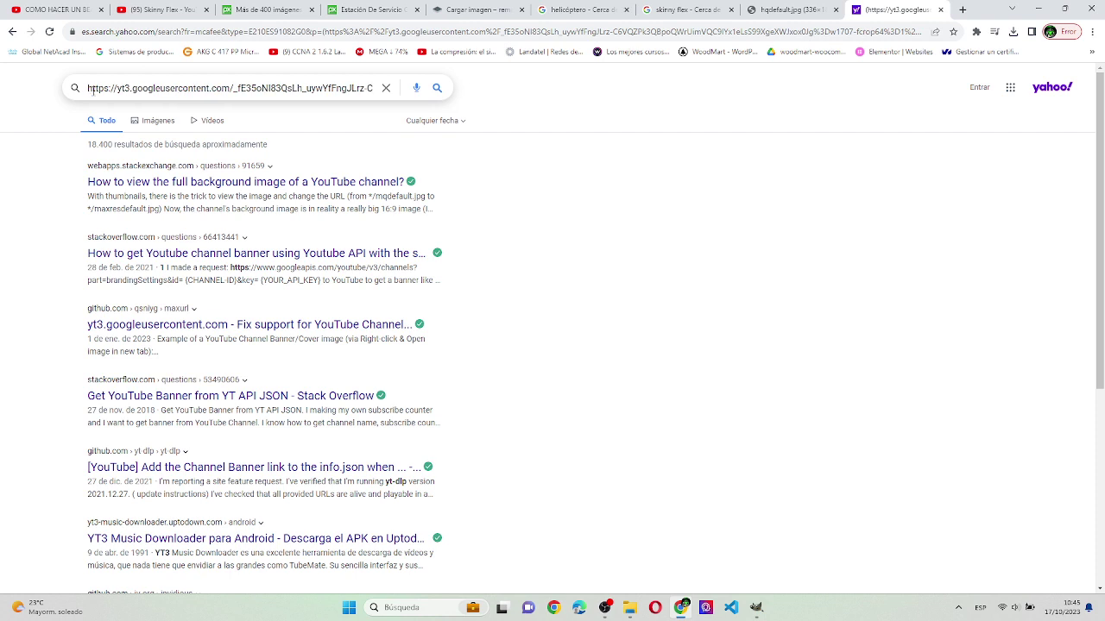
{"action": "triple_click", "coordinate": [93, 90]}
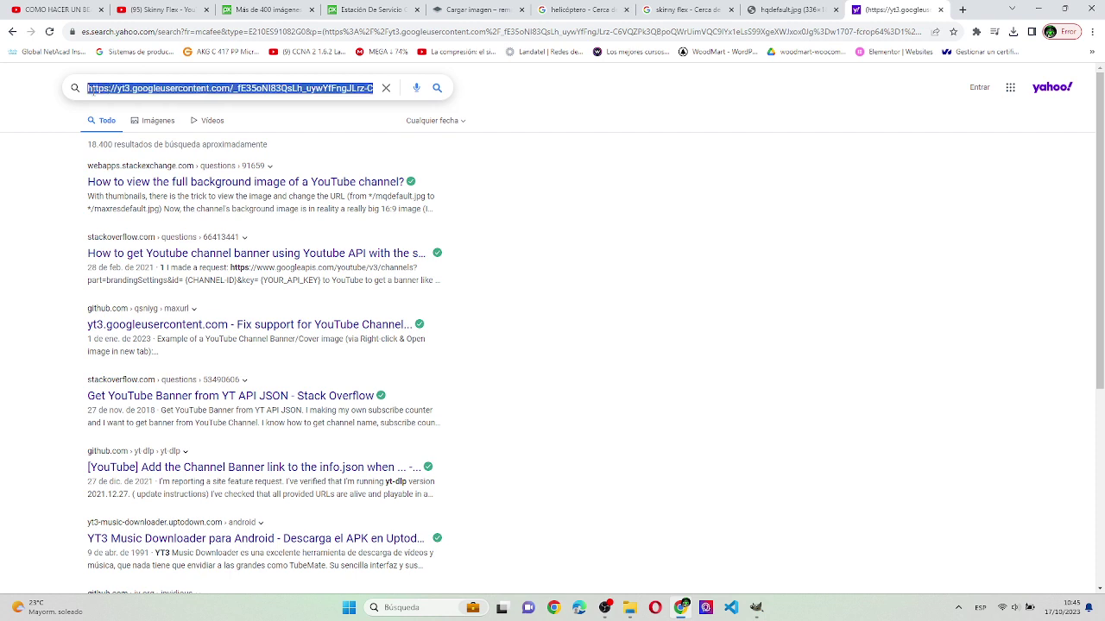
{"action": "key", "text": "BackSpace"}
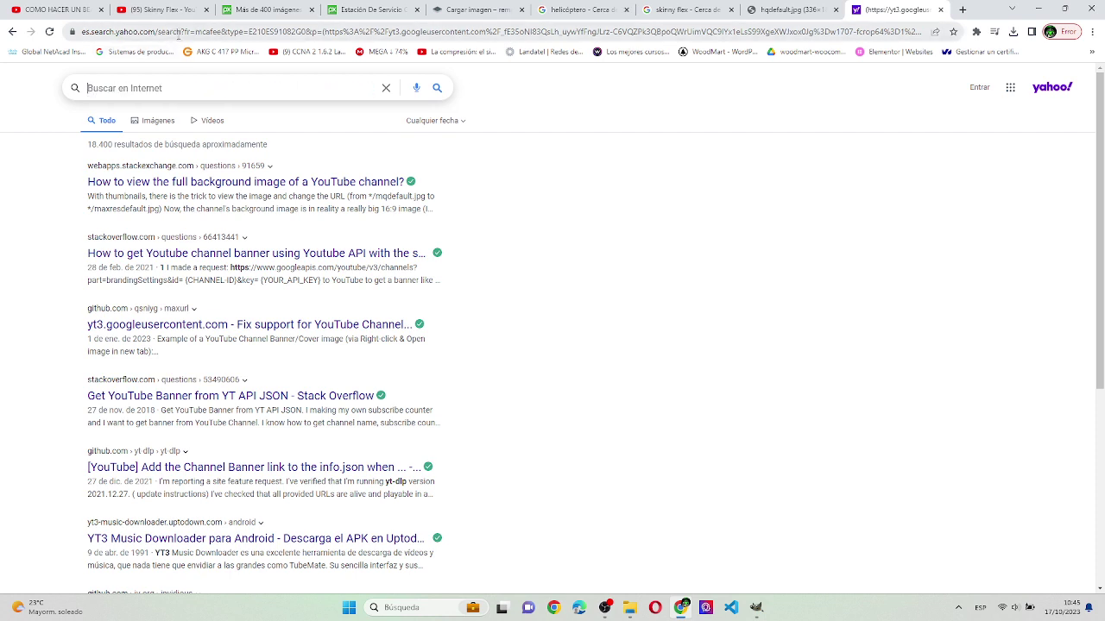
{"action": "double_click", "coordinate": [194, 32]}
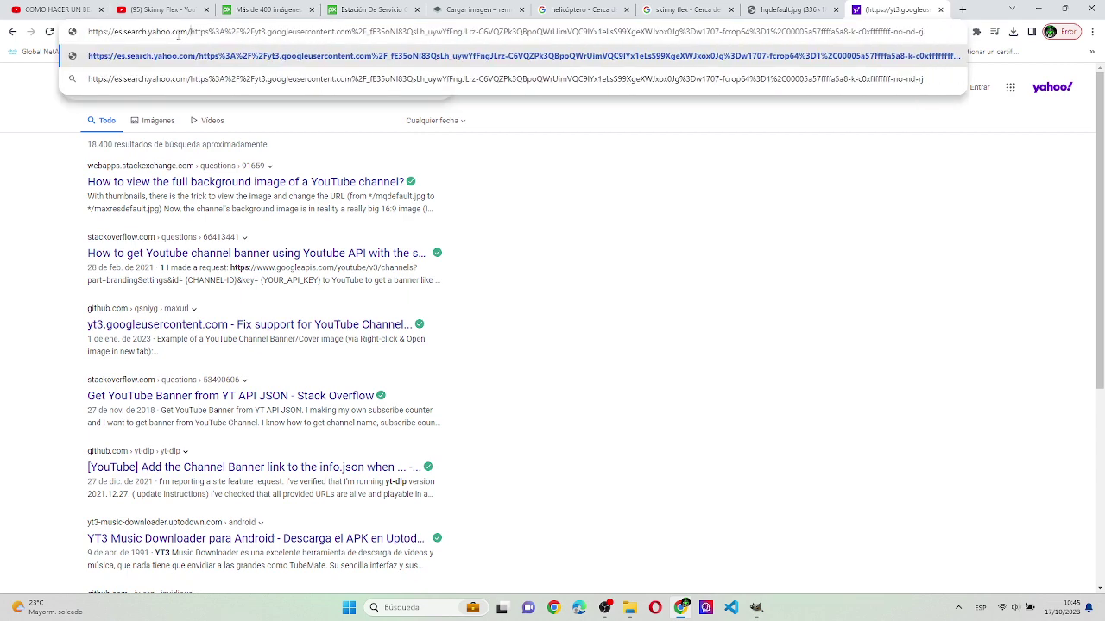
{"action": "key", "text": "shift+End"}
{"action": "key", "text": "BackSpace"}
{"action": "key", "text": "BackSpace"}
{"action": "key", "text": "BackSpace"}
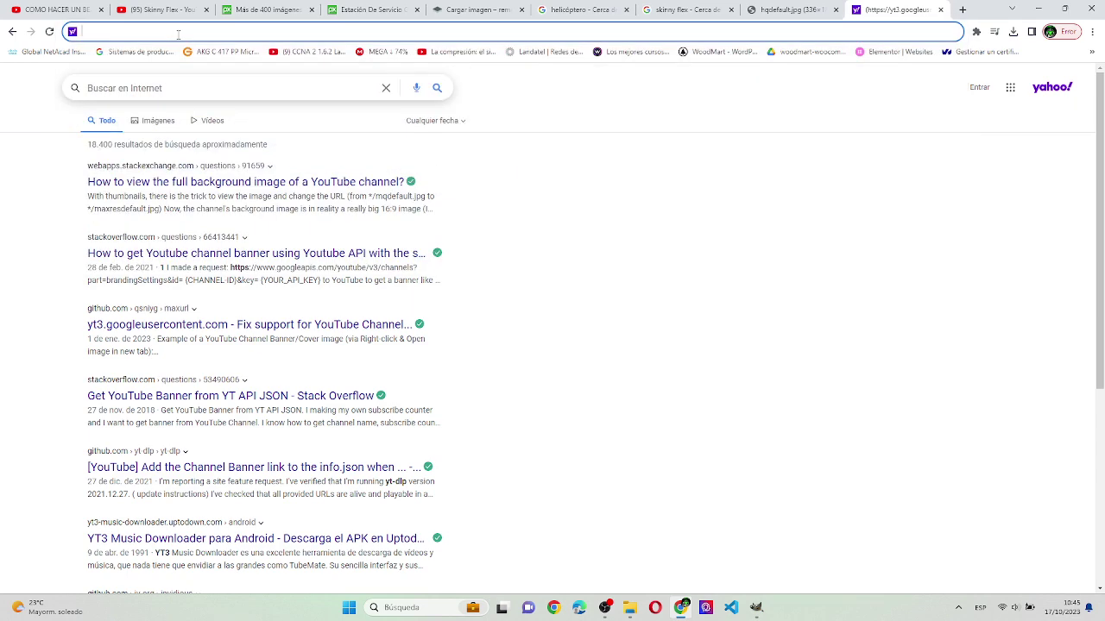
{"action": "key", "text": "ctrl+v"}
{"action": "key", "text": "Return"}
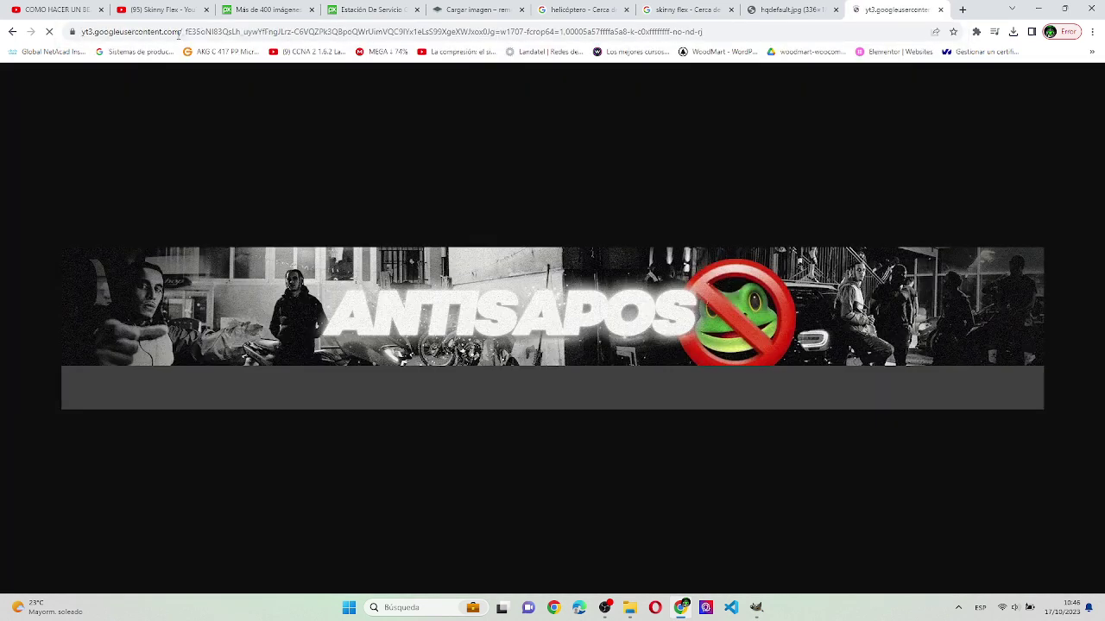
- Save the banner image to Downloads as channels4_banner.jpg
{"action": "right_click", "coordinate": [486, 288]}
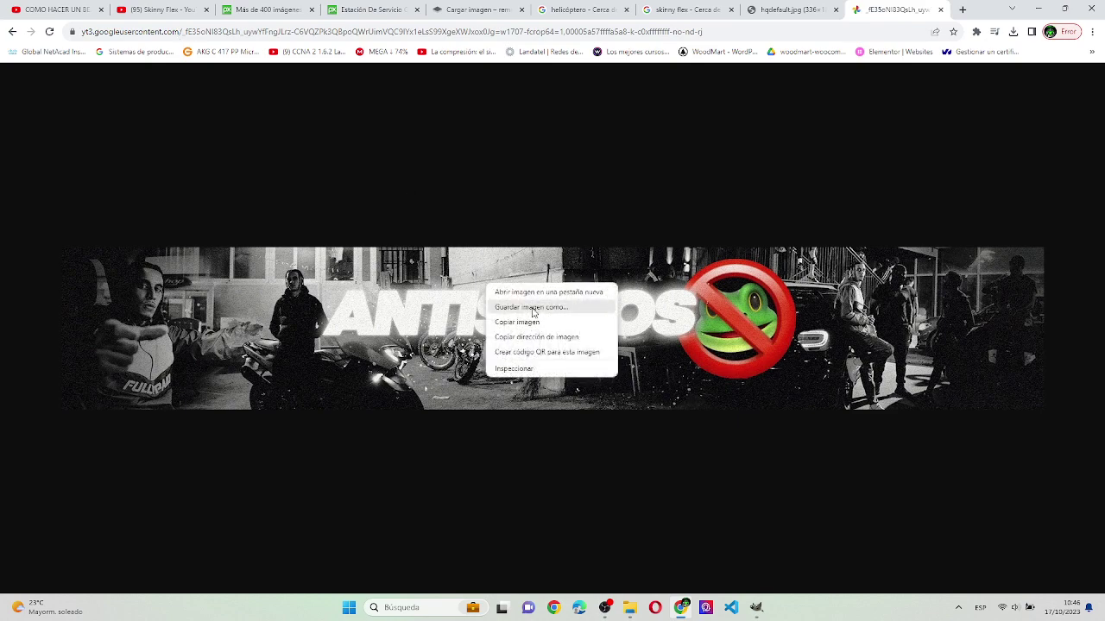
{"action": "left_click", "coordinate": [533, 307]}
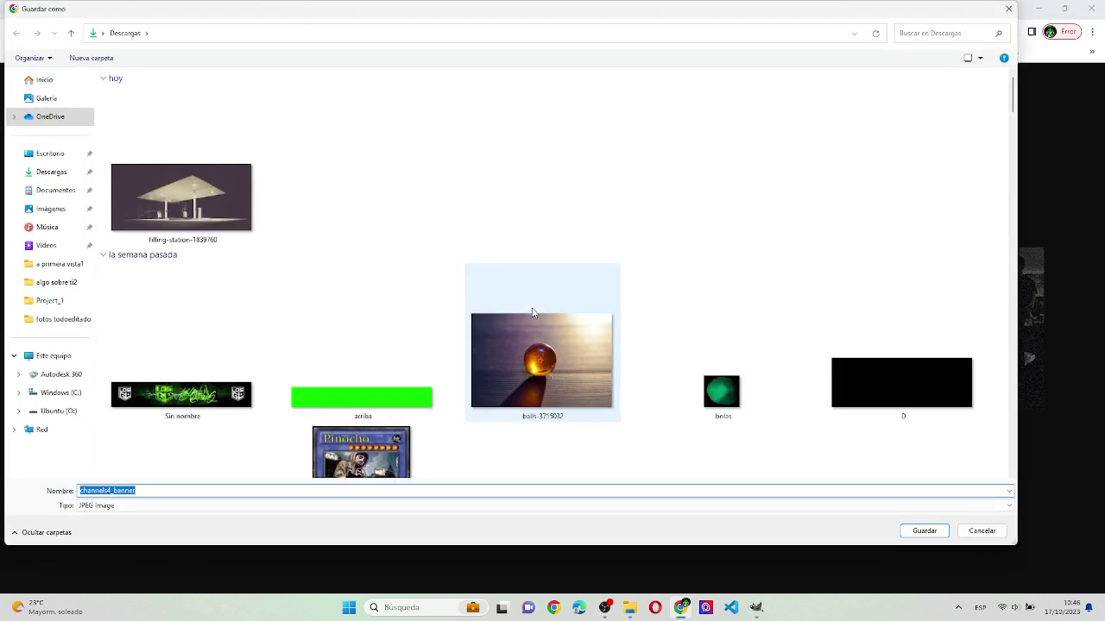
{"action": "key", "text": "Return"}
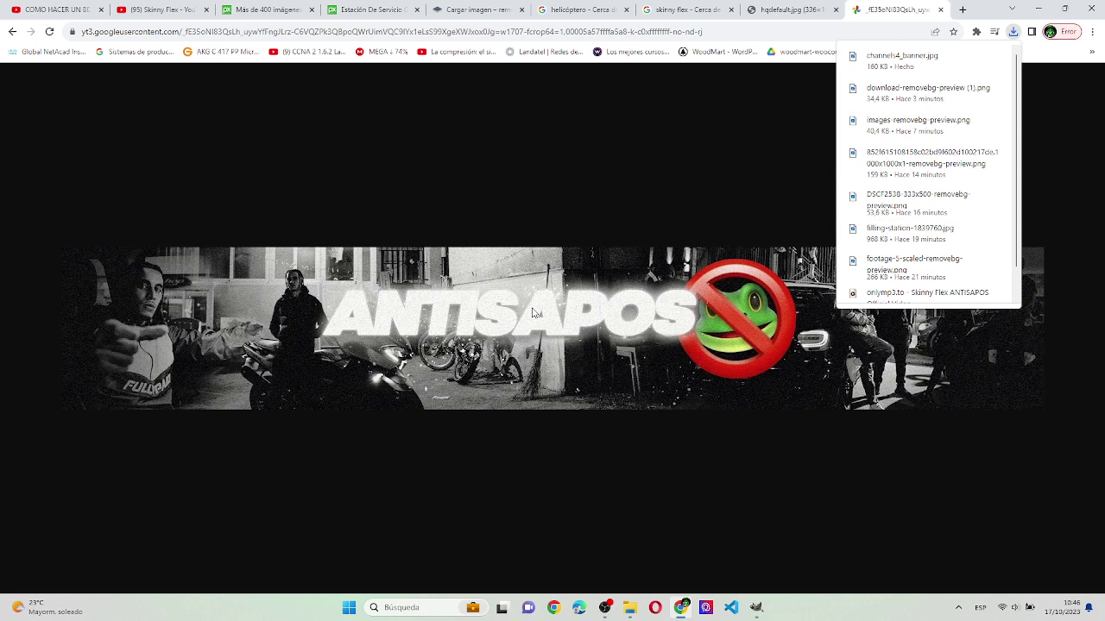
- Close the banner, hqdefault.jpg, image search and remove.bg tabs
{"action": "key", "text": "ctrl+w"}
{"action": "key", "text": "ctrl+w"}
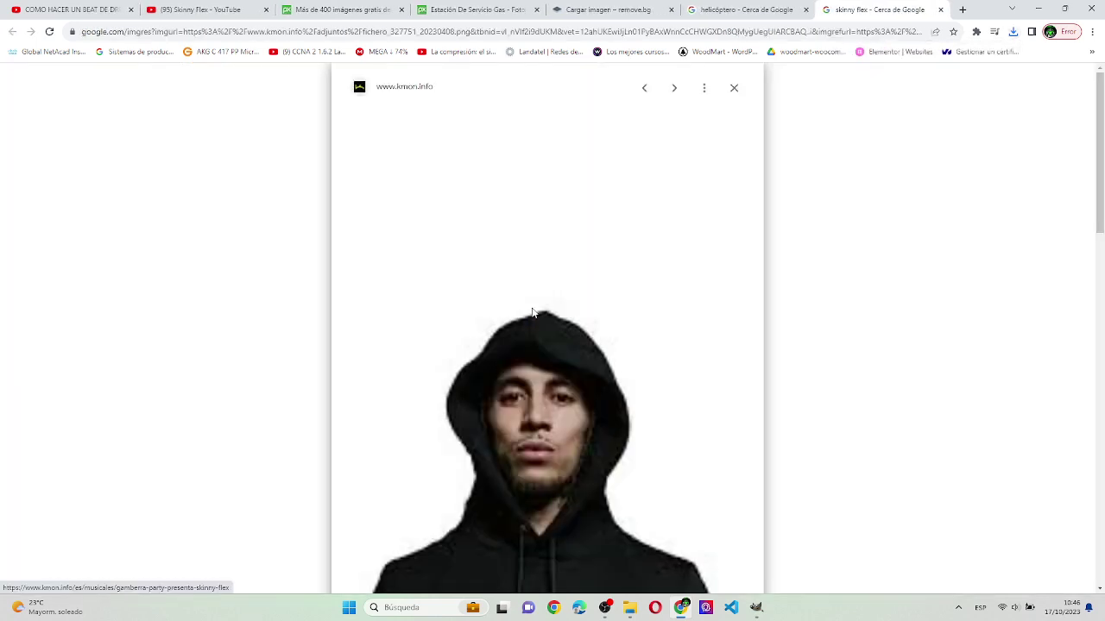
{"action": "key", "text": "ctrl+w"}
{"action": "key", "text": "ctrl+w"}
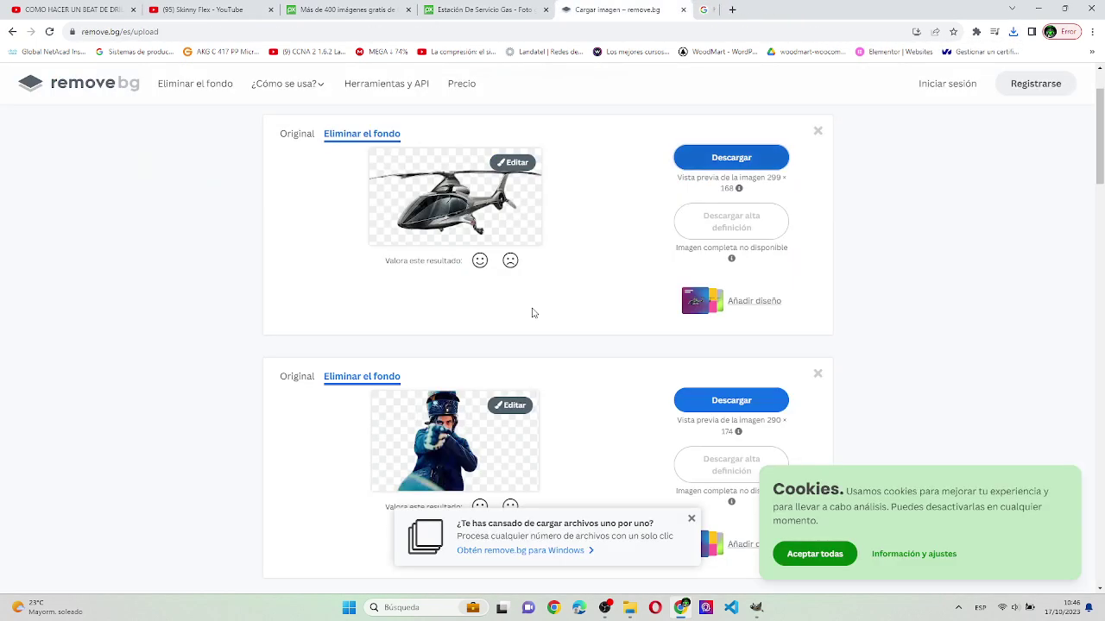
{"action": "key", "text": "ctrl+w"}
{"action": "key", "text": "ctrl+w"}
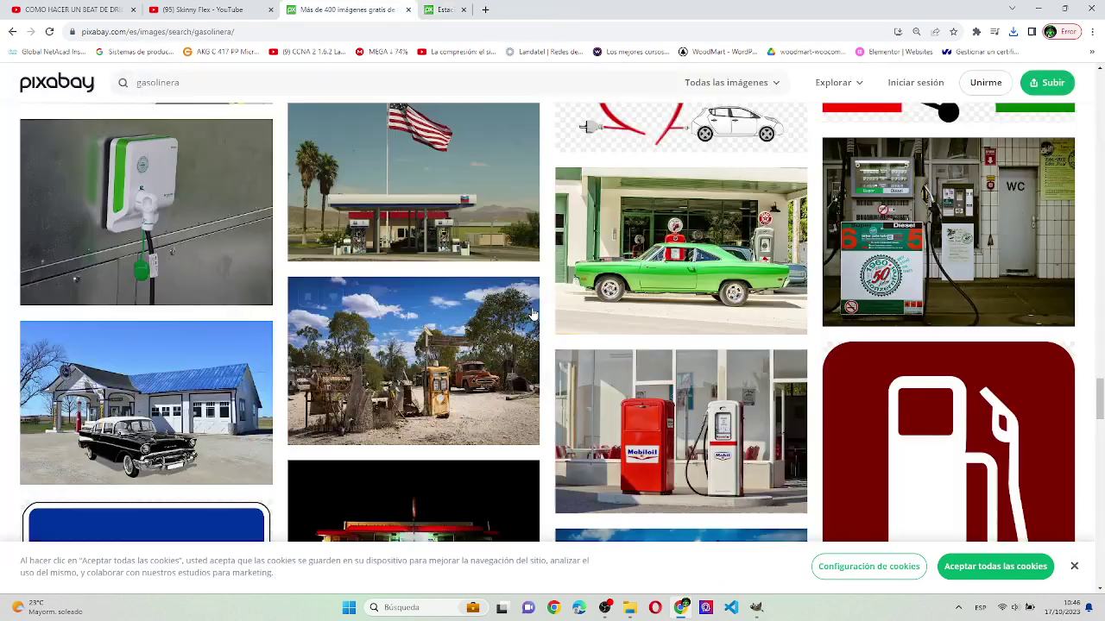
{"action": "key", "text": "ctrl+w"}
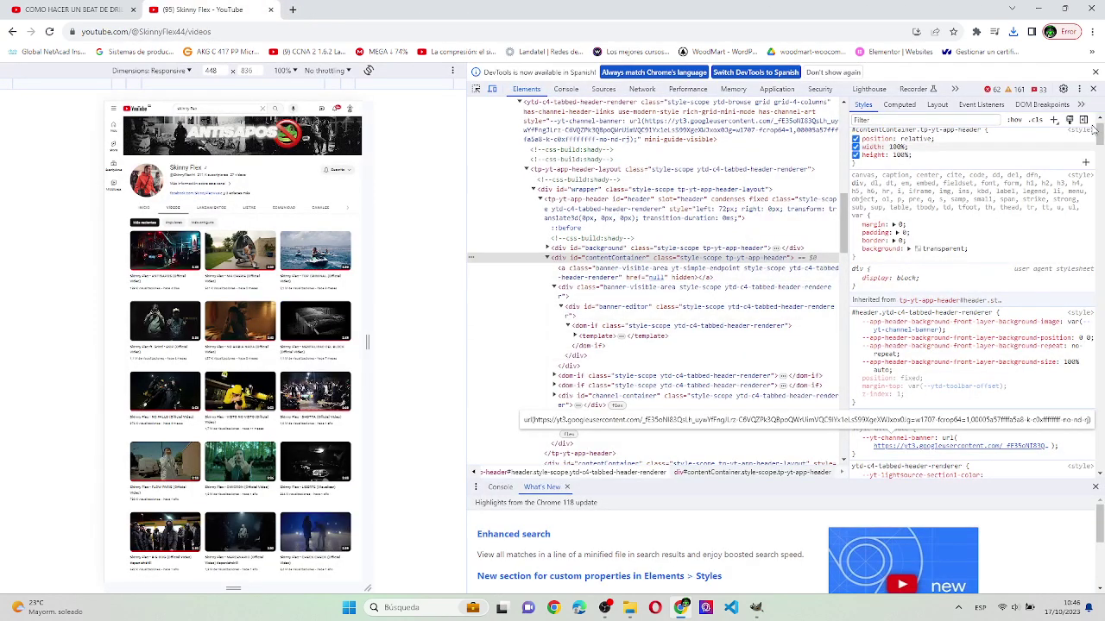
- Close the developer tools so the Skinny Flex channel page fills the window
{"action": "left_click", "coordinate": [1096, 75]}
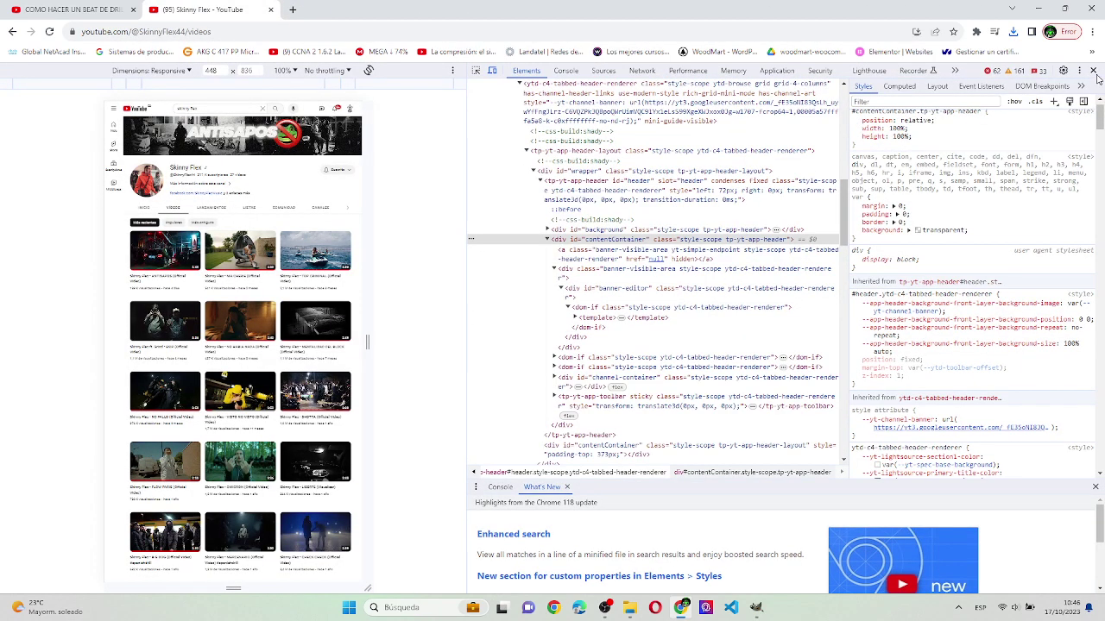
{"action": "left_click", "coordinate": [1093, 71]}
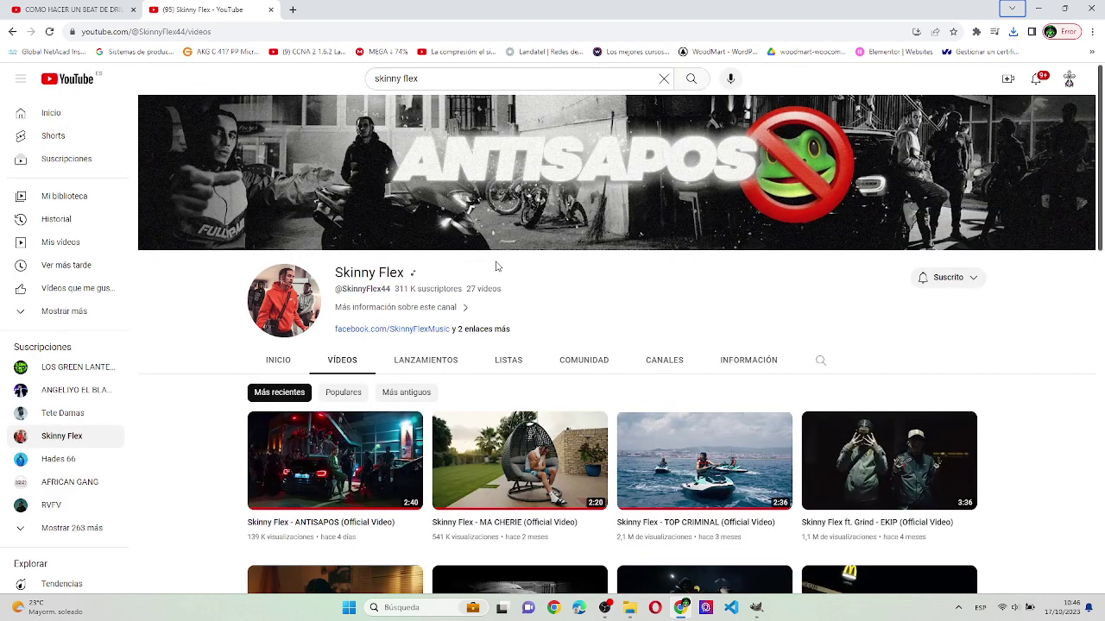
{"action": "triple_click", "coordinate": [392, 281]}
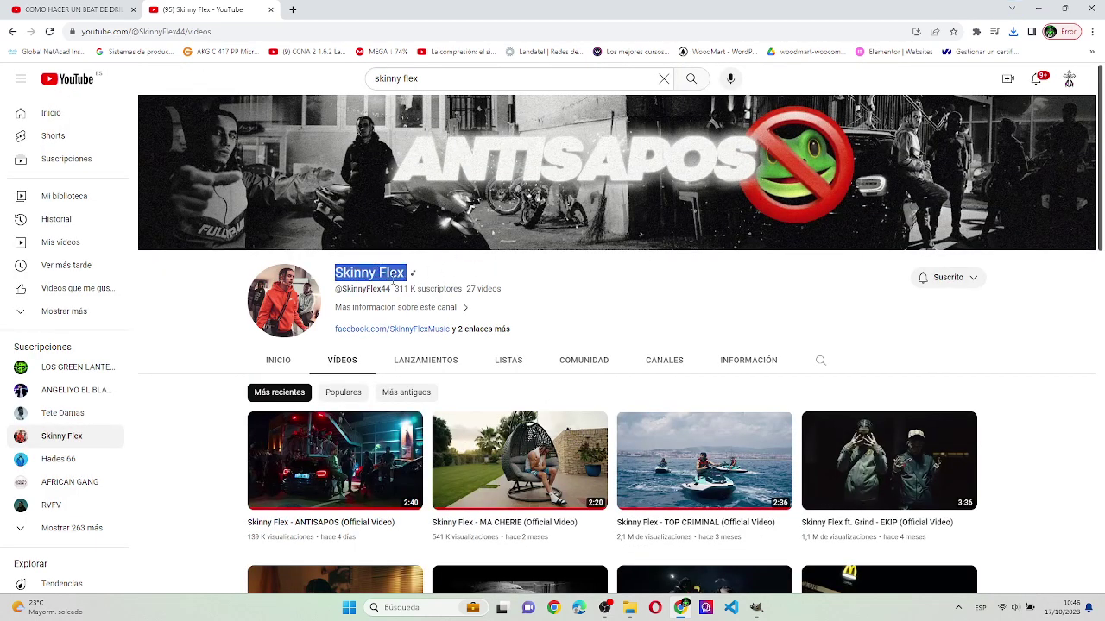
{"action": "left_click", "coordinate": [394, 281]}
- Draw a text box over the rappers and type the title 'SKINNY FLEX' in capitals
{"action": "key", "text": "alt+Tab"}
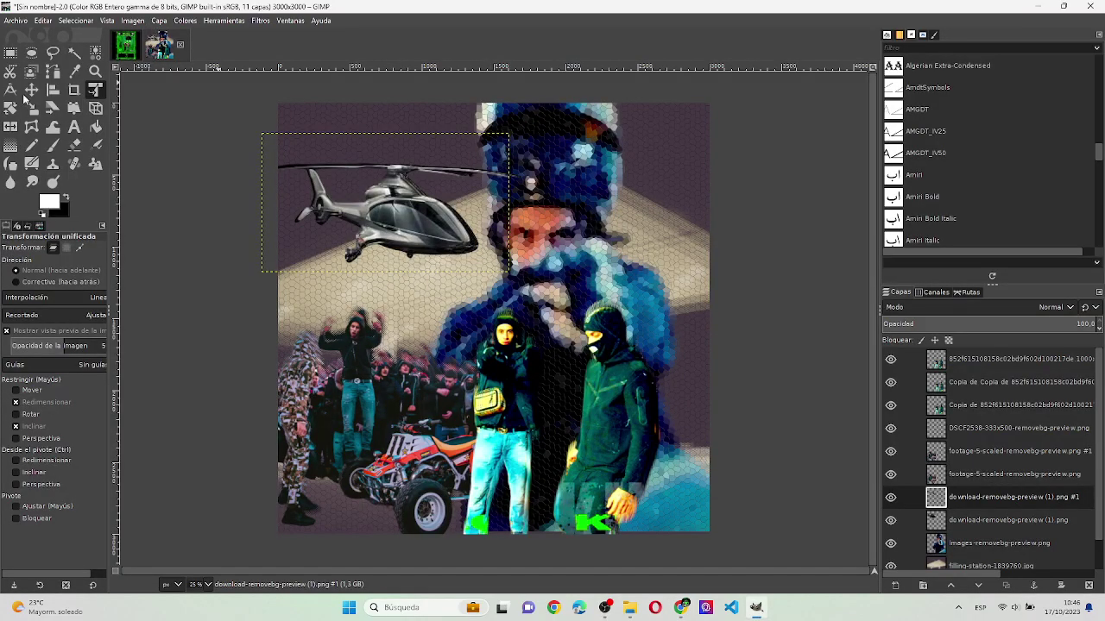
{"action": "left_click", "coordinate": [74, 126]}
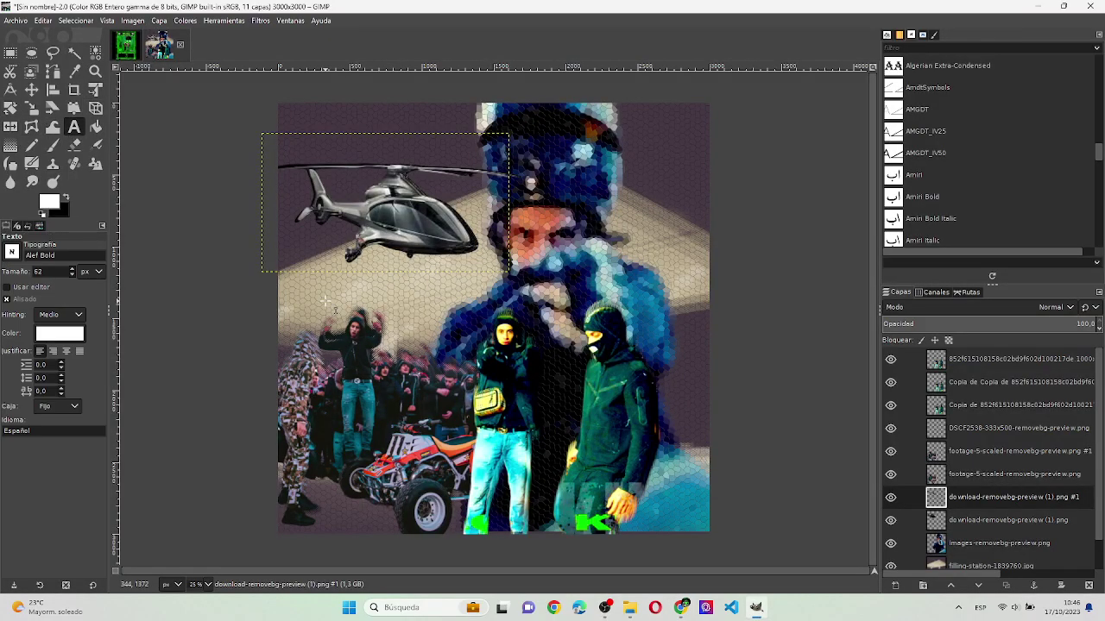
{"action": "left_click_drag", "start_coordinate": [299, 296], "coordinate": [693, 382]}
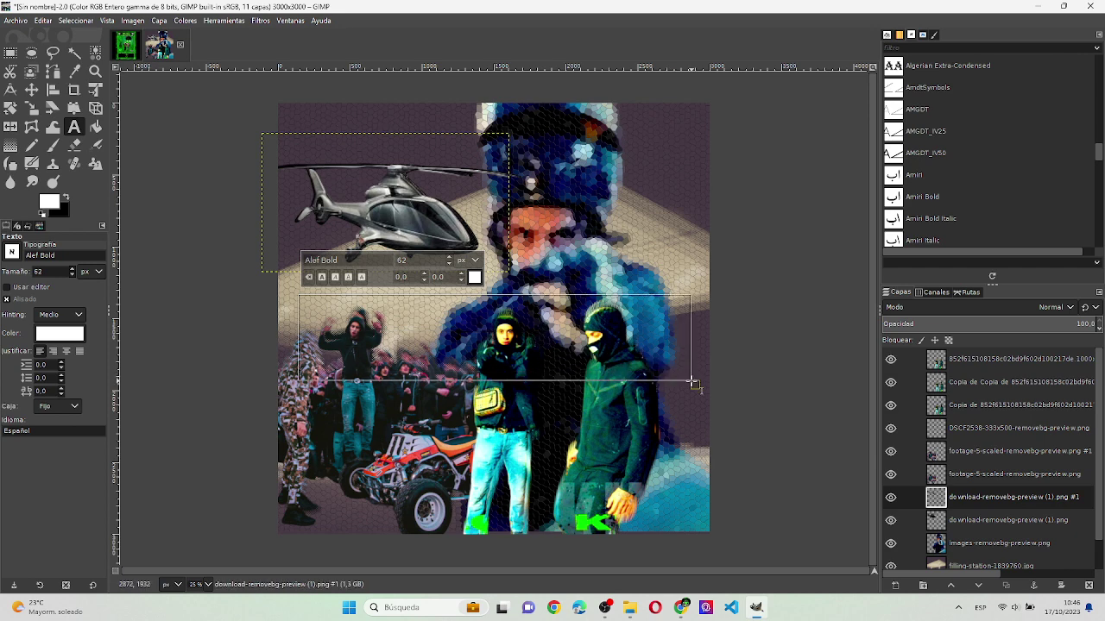
{"action": "type", "text": "Skinny Flex"}
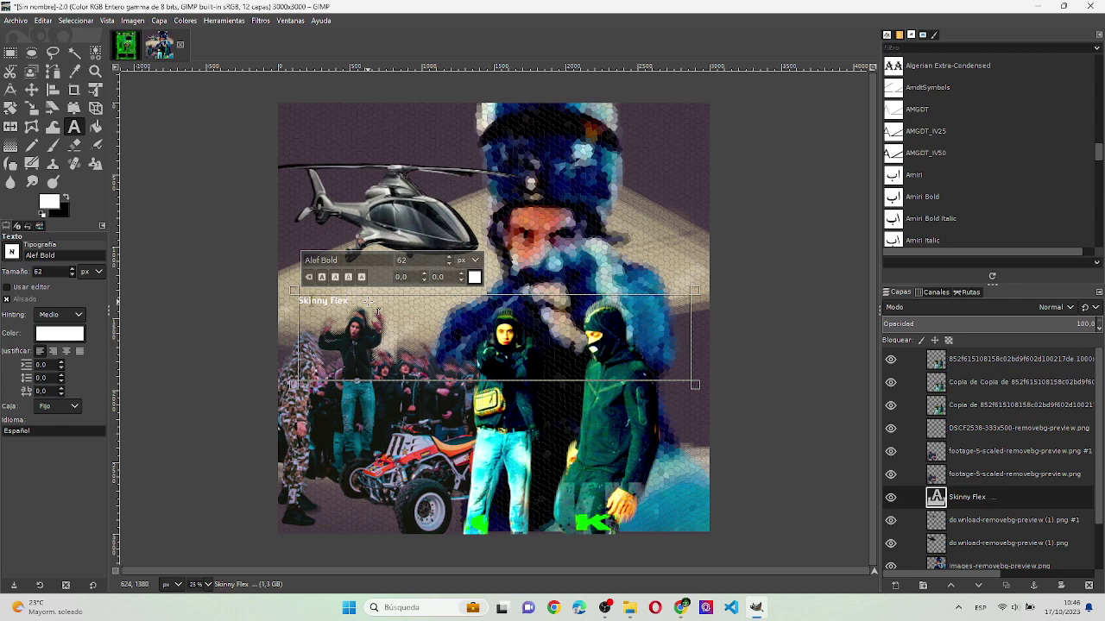
{"action": "type", "text": "K"}
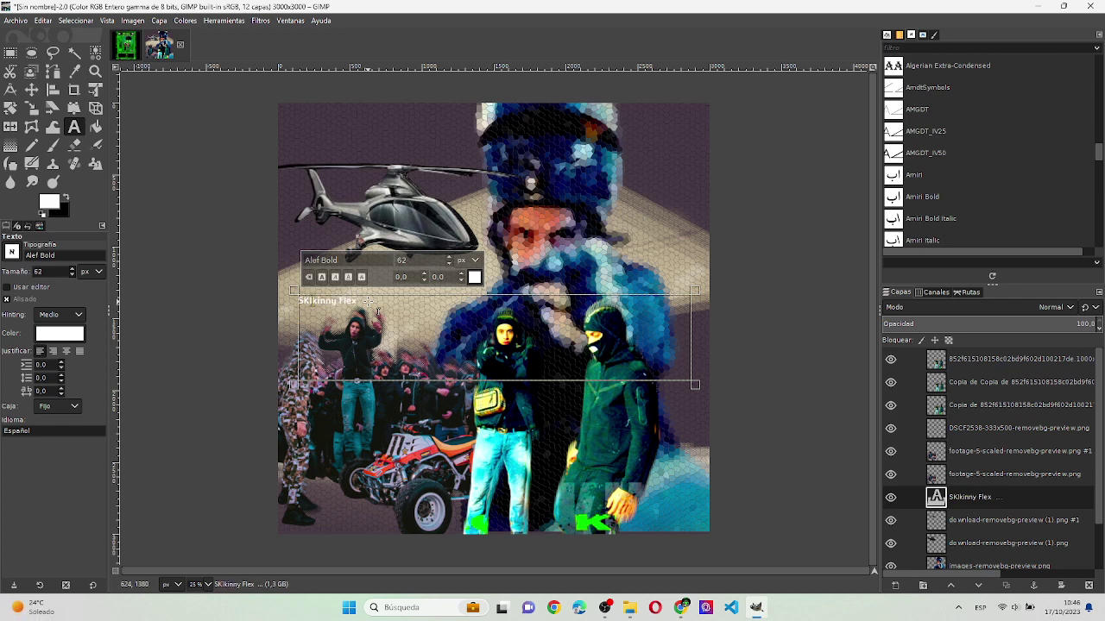
{"action": "key", "text": "Delete"}
{"action": "key", "text": "Delete"}
{"action": "key", "text": "Delete"}
{"action": "type", "text": "INNY"}
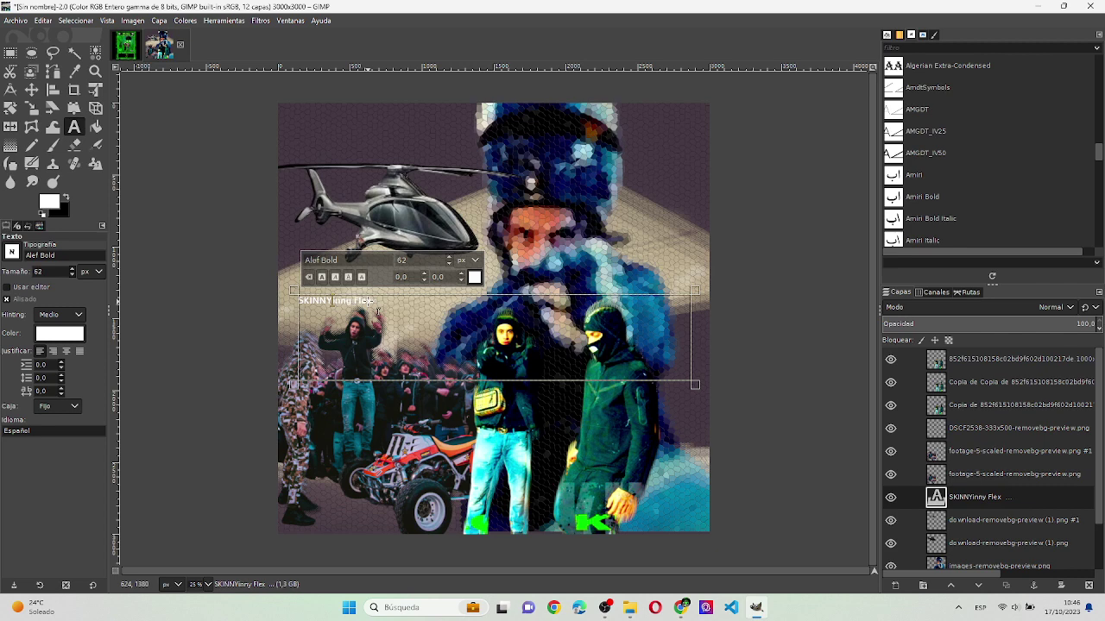
{"action": "key", "text": "Delete"}
{"action": "key", "text": "Delete"}
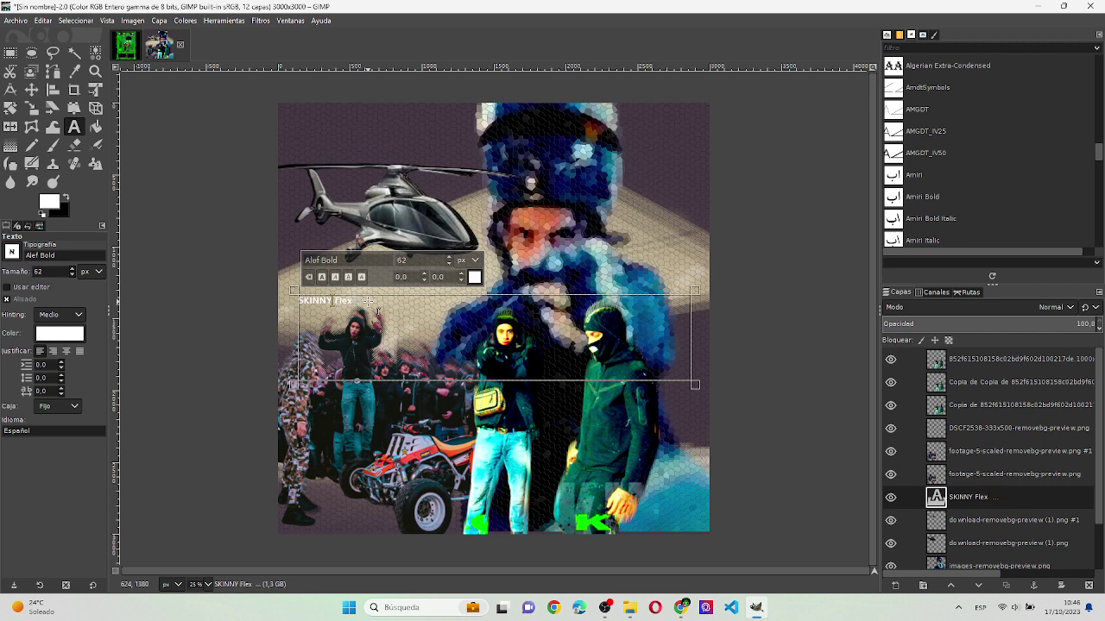
{"action": "key", "text": "BackSpace"}
{"action": "key", "text": "BackSpace"}
{"action": "key", "text": "BackSpace"}
{"action": "type", "text": "LEX"}
{"action": "key", "text": "ctrl+shift+Left"}
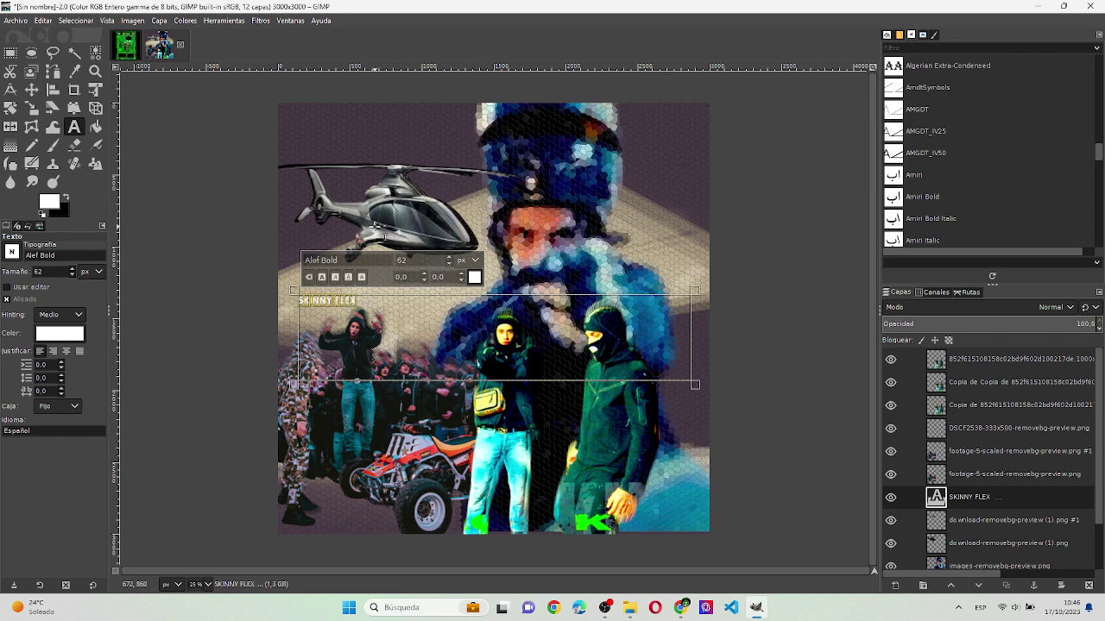
- Raise the title's font size to about 272 px
{"action": "left_click", "coordinate": [449, 257]}
{"action": "scroll", "coordinate": [449, 260], "scroll_direction": "up", "scroll_amount": 10}
{"action": "scroll", "coordinate": [449, 260], "scroll_direction": "up", "scroll_amount": 12}
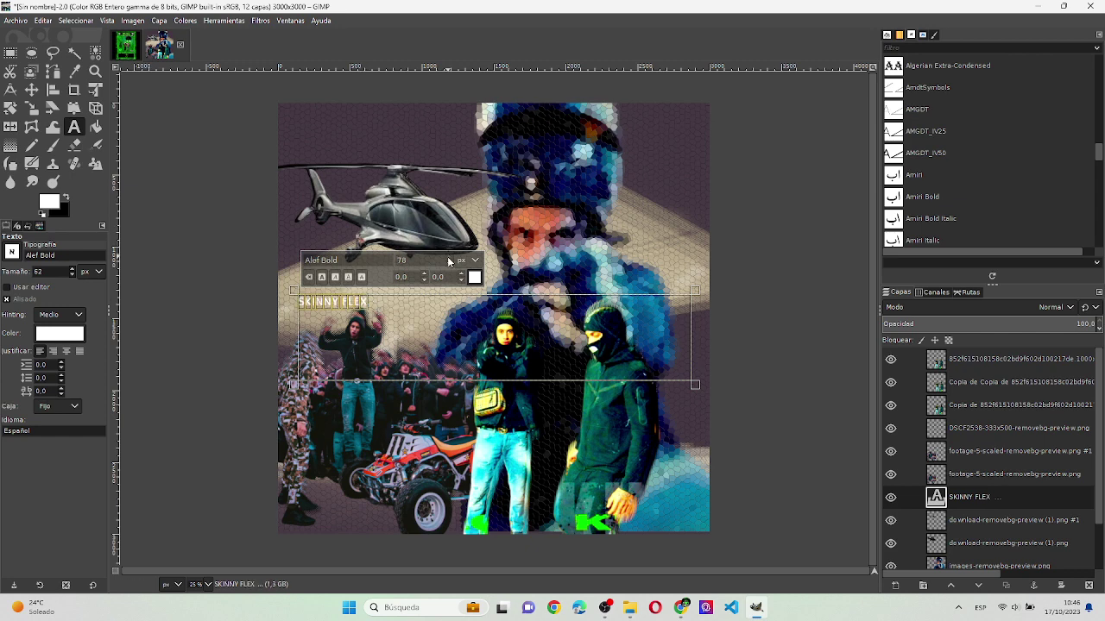
{"action": "scroll", "coordinate": [449, 261], "scroll_direction": "up", "scroll_amount": 14}
{"action": "scroll", "coordinate": [449, 261], "scroll_direction": "up", "scroll_amount": 17}
{"action": "scroll", "coordinate": [448, 260], "scroll_direction": "up", "scroll_amount": 20}
{"action": "scroll", "coordinate": [448, 260], "scroll_direction": "up", "scroll_amount": 20}
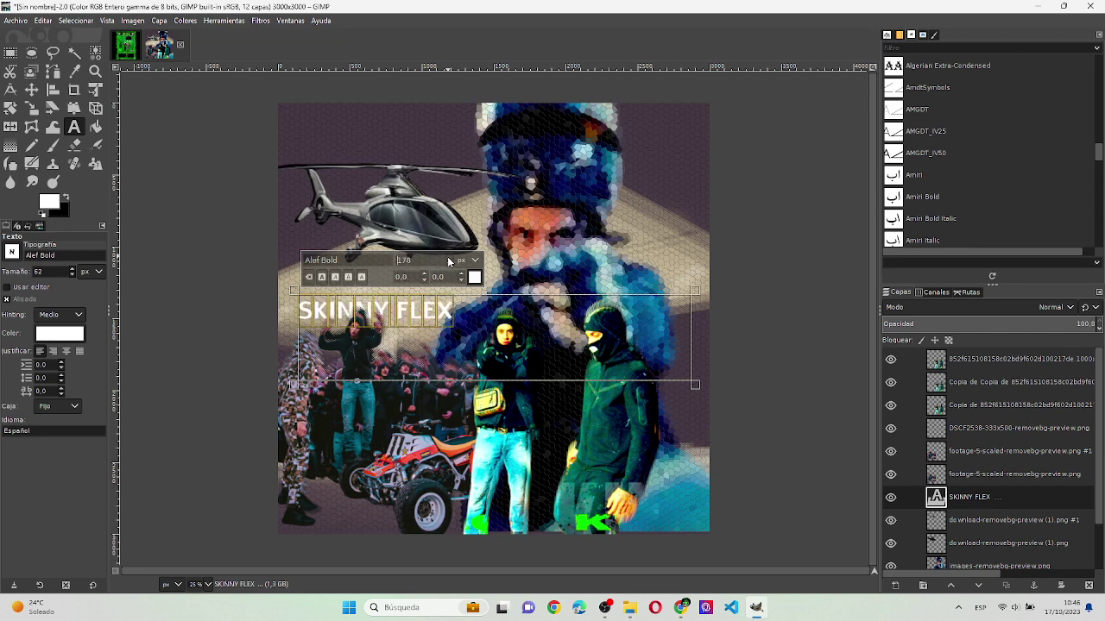
{"action": "scroll", "coordinate": [448, 261], "scroll_direction": "up", "scroll_amount": 20}
{"action": "scroll", "coordinate": [448, 261], "scroll_direction": "up", "scroll_amount": 20}
{"action": "scroll", "coordinate": [448, 260], "scroll_direction": "up", "scroll_amount": 8}
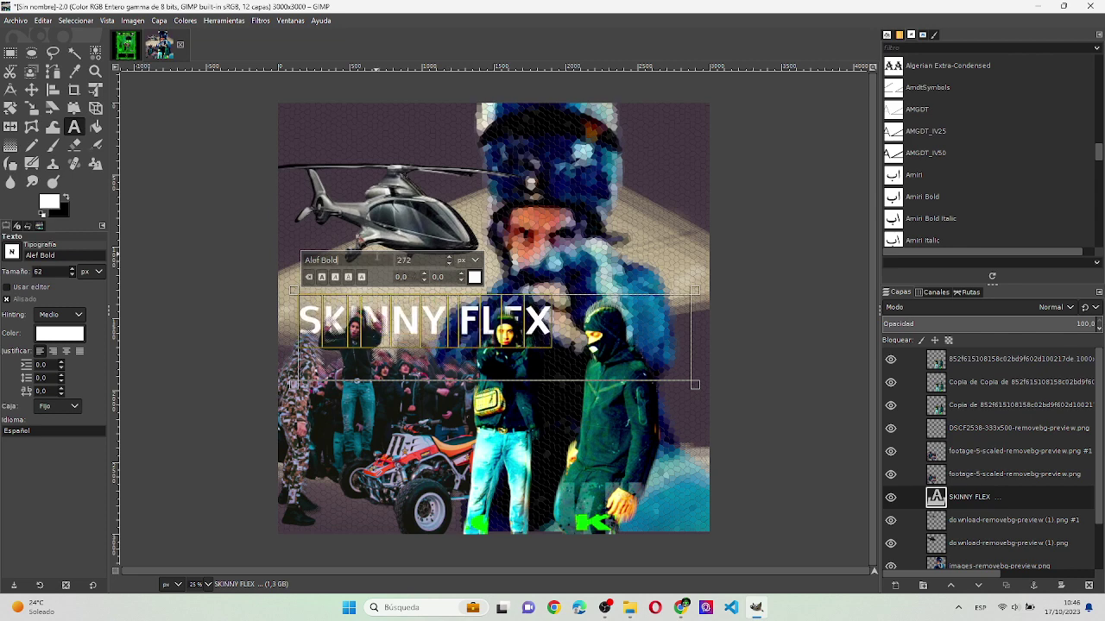
- Set the title font to Wide Latin Ultra-Expand
{"action": "left_click", "coordinate": [353, 259]}
{"action": "type", "text": "d"}
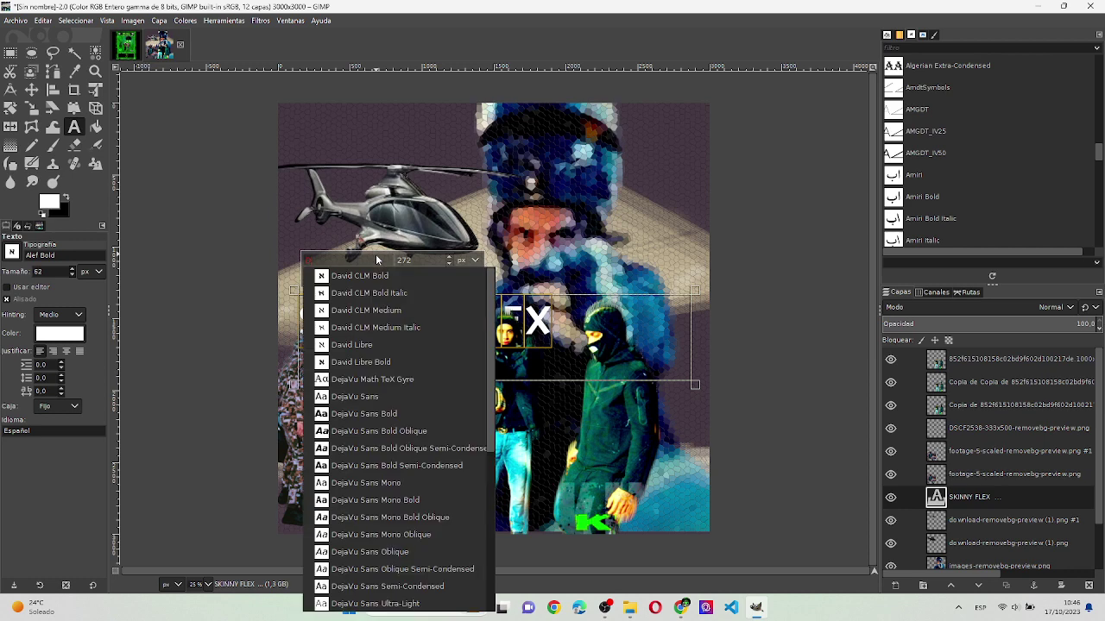
{"action": "key", "text": "Down"}
{"action": "key", "text": "Down"}
{"action": "key", "text": "Down"}
{"action": "key", "text": "Down"}
{"action": "key", "text": "Down"}
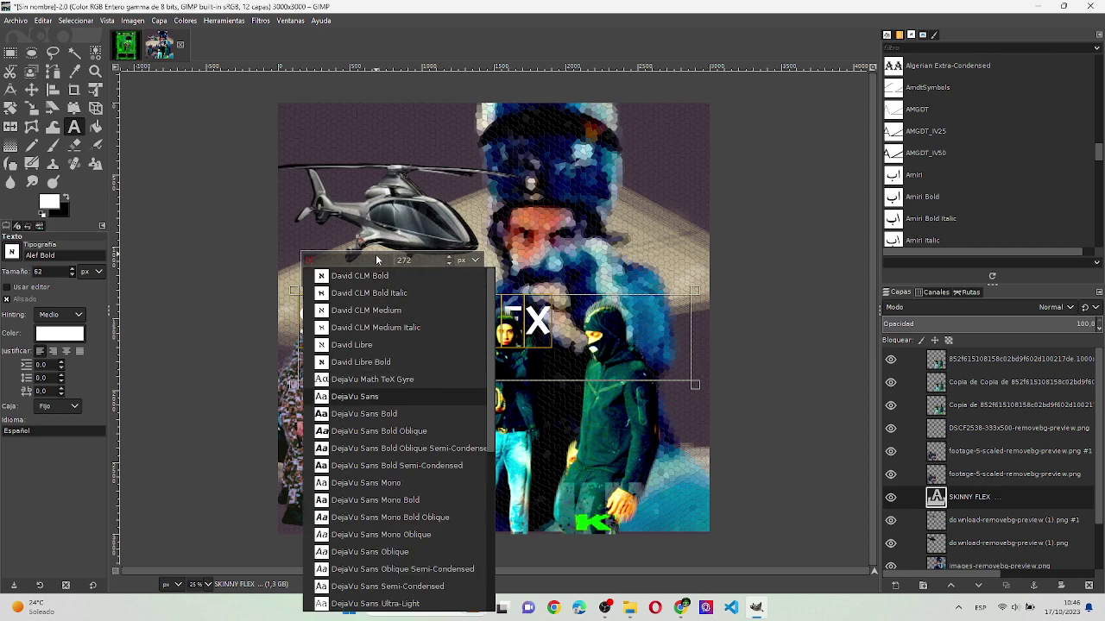
{"action": "key", "text": "Down"}
{"action": "key", "text": "Down"}
{"action": "key", "text": "Down"}
{"action": "key", "text": "Down"}
{"action": "key", "text": "Down"}
{"action": "key", "text": "Down"}
{"action": "key", "text": "Down"}
{"action": "key", "text": "Down"}
{"action": "key", "text": "Down"}
{"action": "key", "text": "Down"}
{"action": "key", "text": "Down"}
{"action": "key", "text": "Down"}
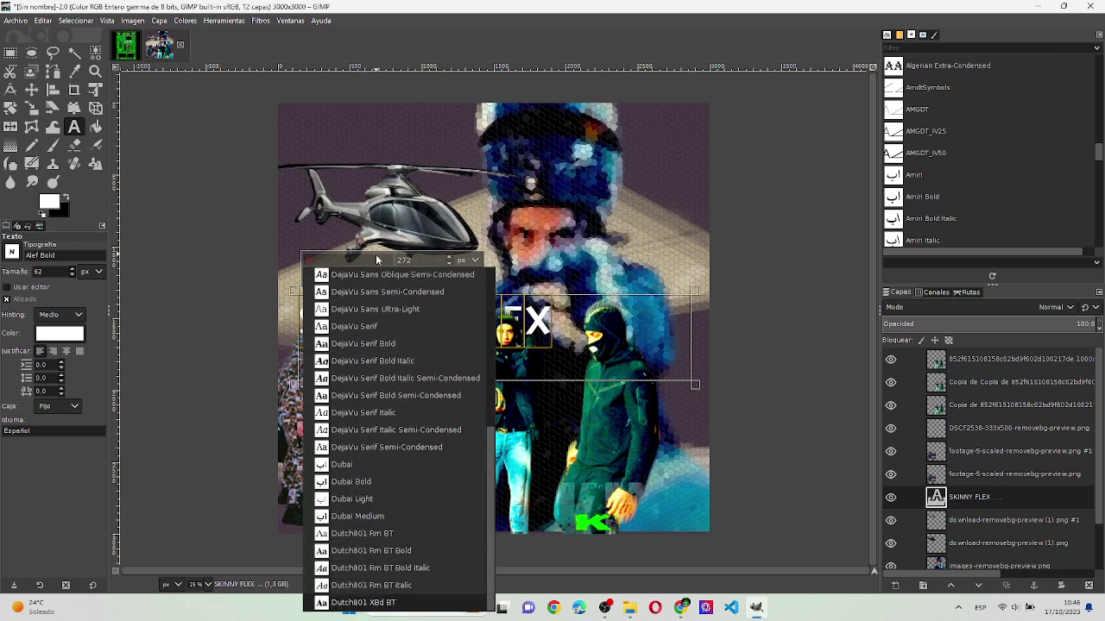
{"action": "key", "text": "Down"}
{"action": "key", "text": "Down"}
{"action": "key", "text": "Down"}
{"action": "key", "text": "Down"}
{"action": "key", "text": "Down"}
{"action": "key", "text": "Down"}
{"action": "key", "text": "Escape"}
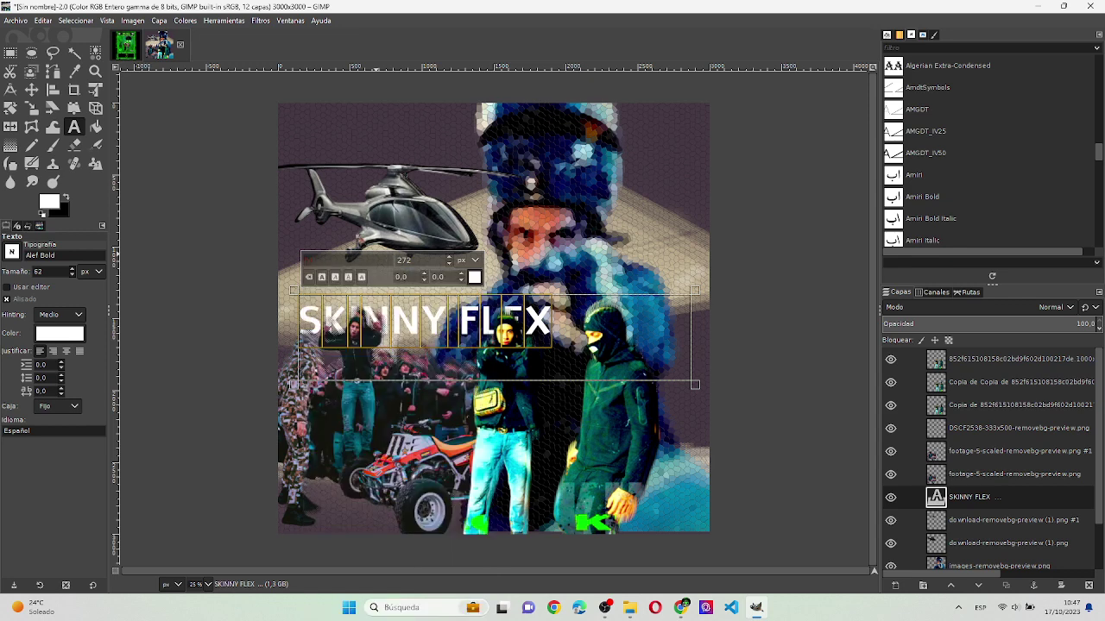
{"action": "type", "text": "wide"}
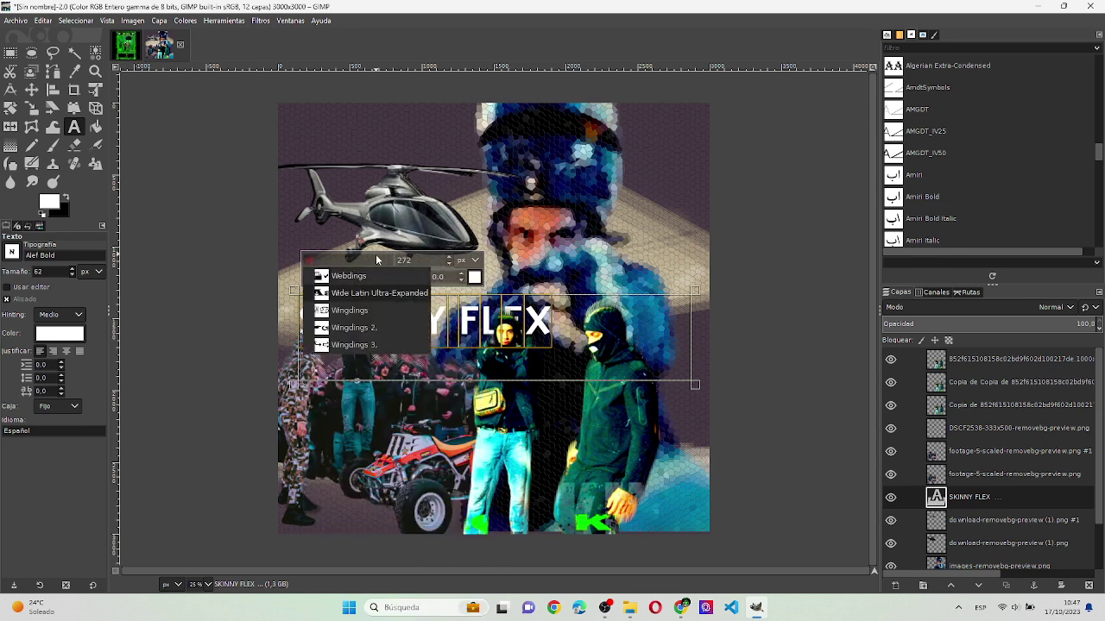
{"action": "key", "text": "Return"}
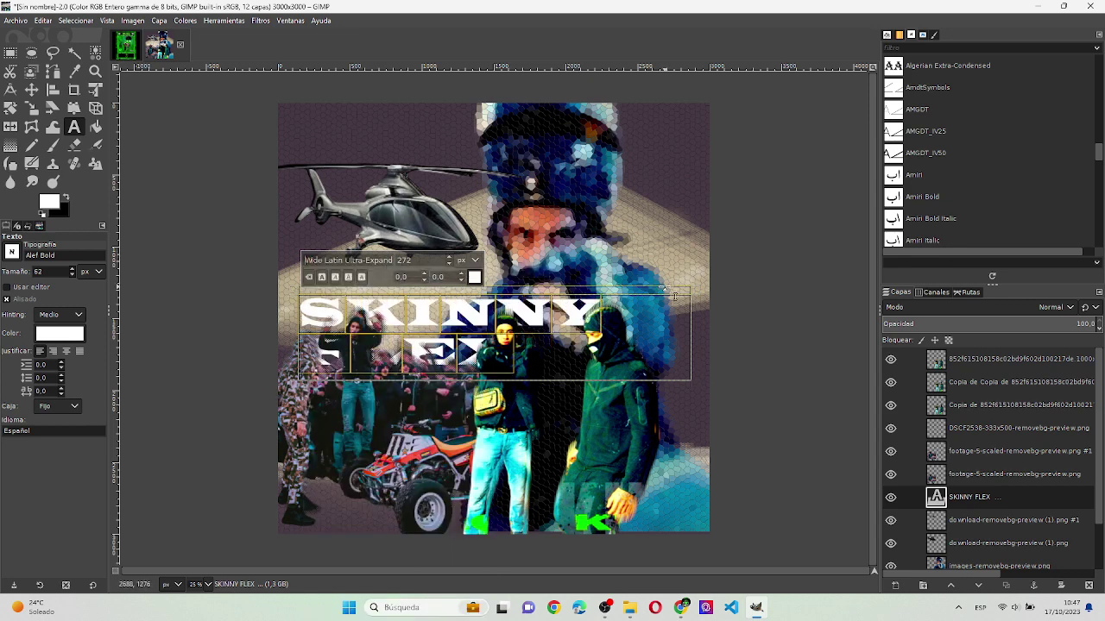
- Stretch the text box wider and up to the canvas top so 'SKINNY FLEX' fits one line
{"action": "left_click_drag", "start_coordinate": [684, 346], "coordinate": [806, 346]}
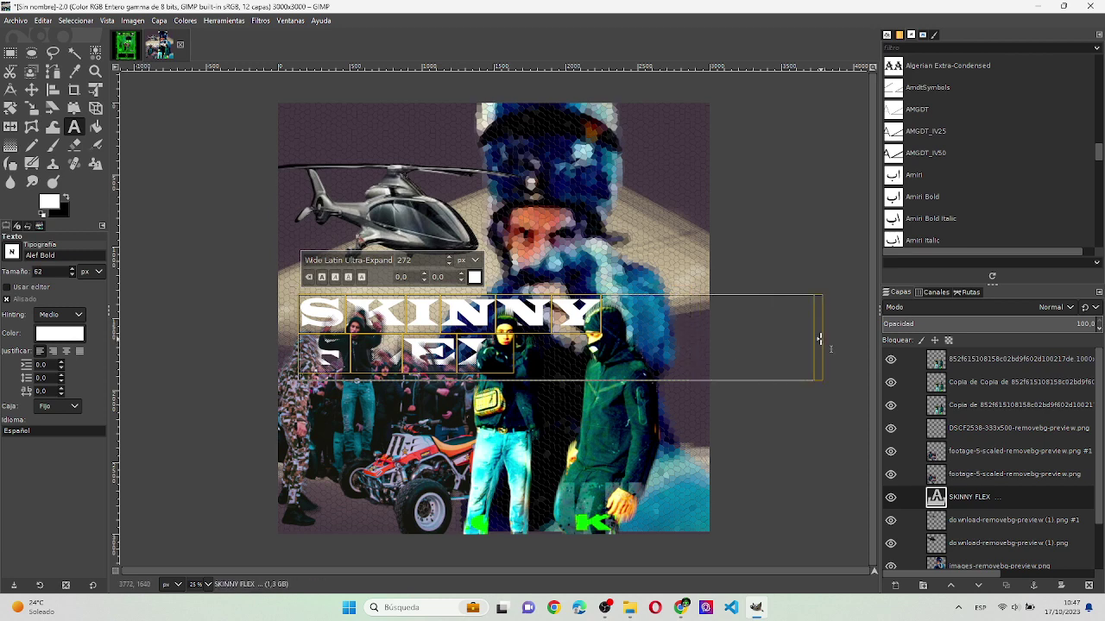
{"action": "left_click_drag", "start_coordinate": [293, 345], "coordinate": [202, 344]}
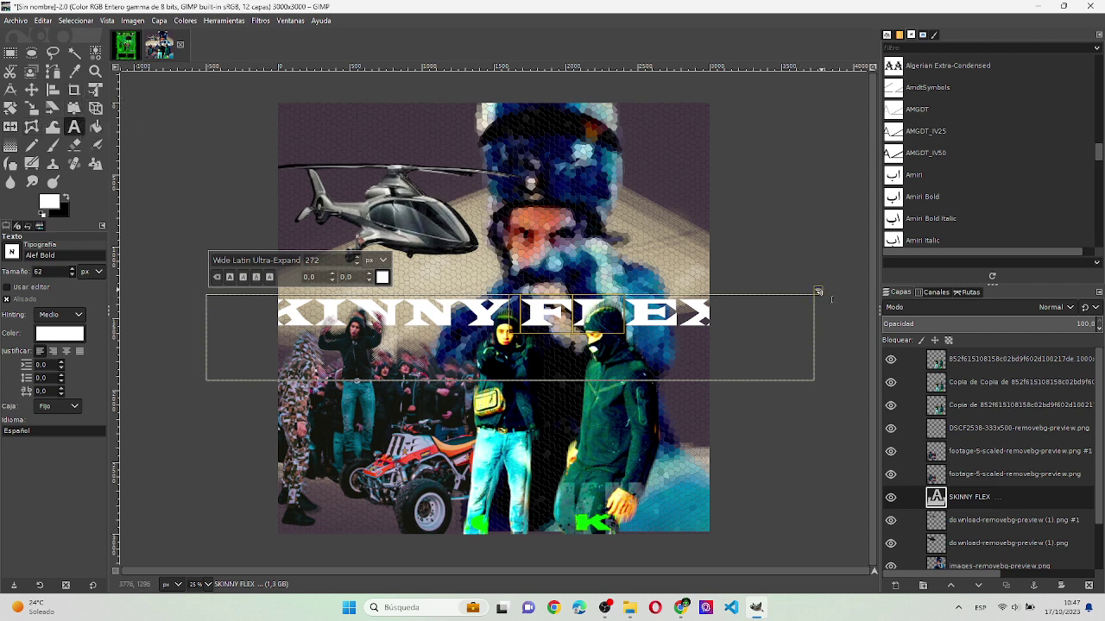
{"action": "left_click_drag", "start_coordinate": [826, 295], "coordinate": [709, 127]}
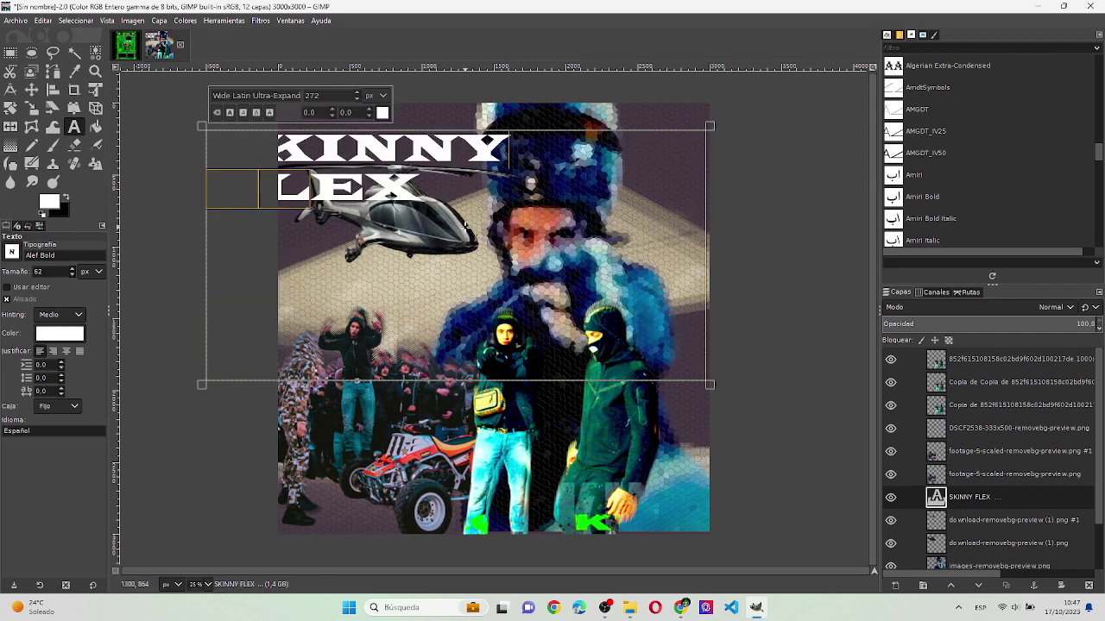
{"action": "left_click", "coordinate": [458, 162]}
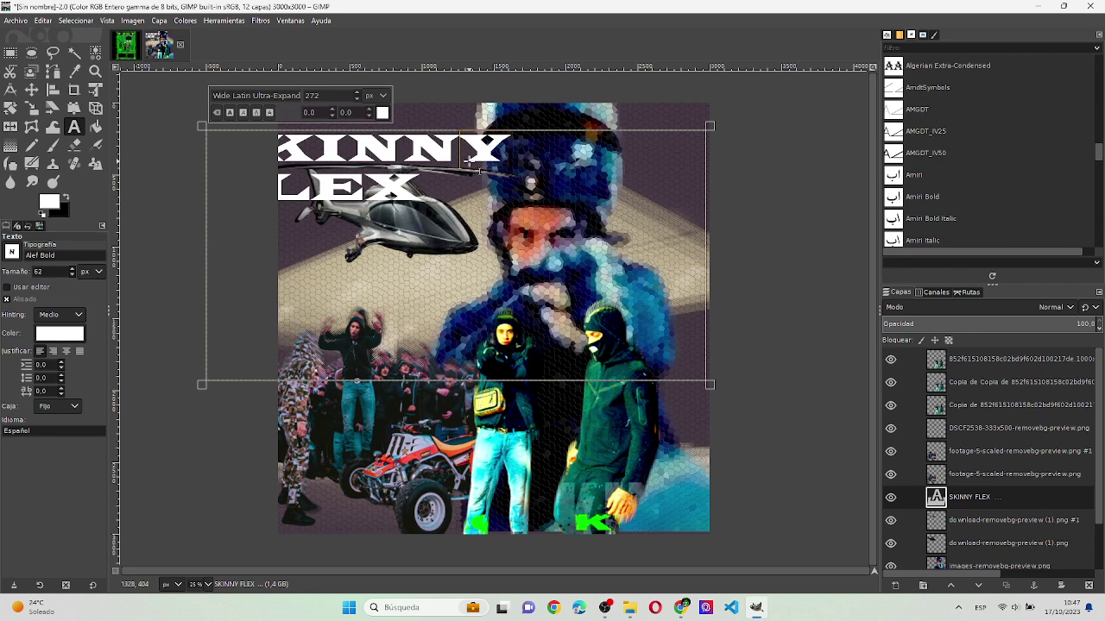
{"action": "key", "text": "ctrl+a"}
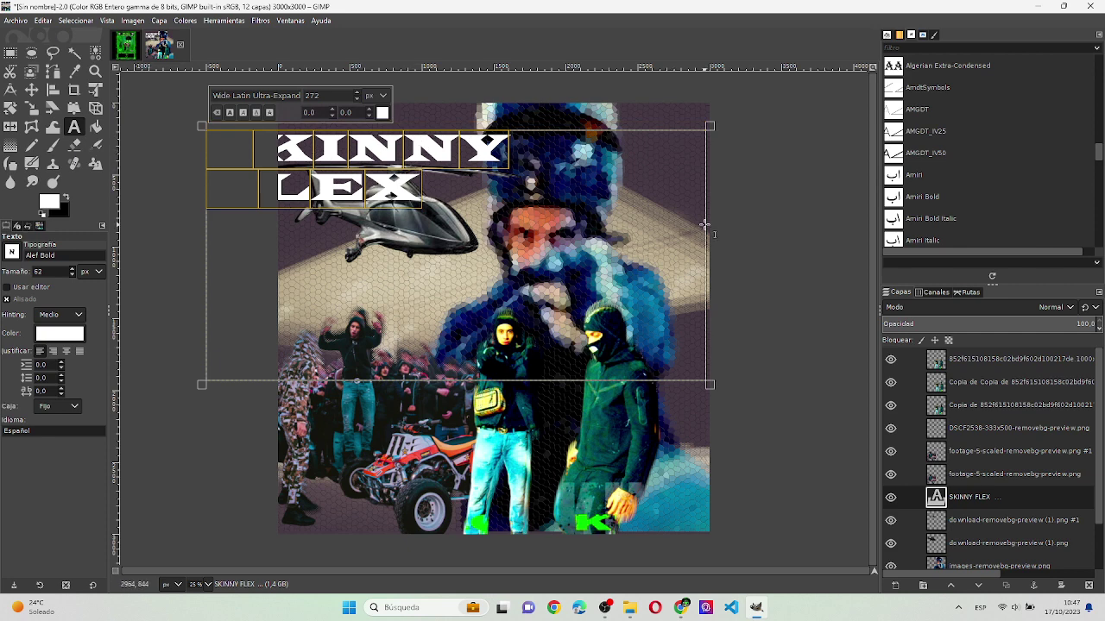
{"action": "mouse_move", "coordinate": [708, 222]}
{"action": "left_mouse_down"}
{"action": "mouse_move", "coordinate": [718, 232]}
{"action": "mouse_move", "coordinate": [834, 210]}
{"action": "left_mouse_up"}
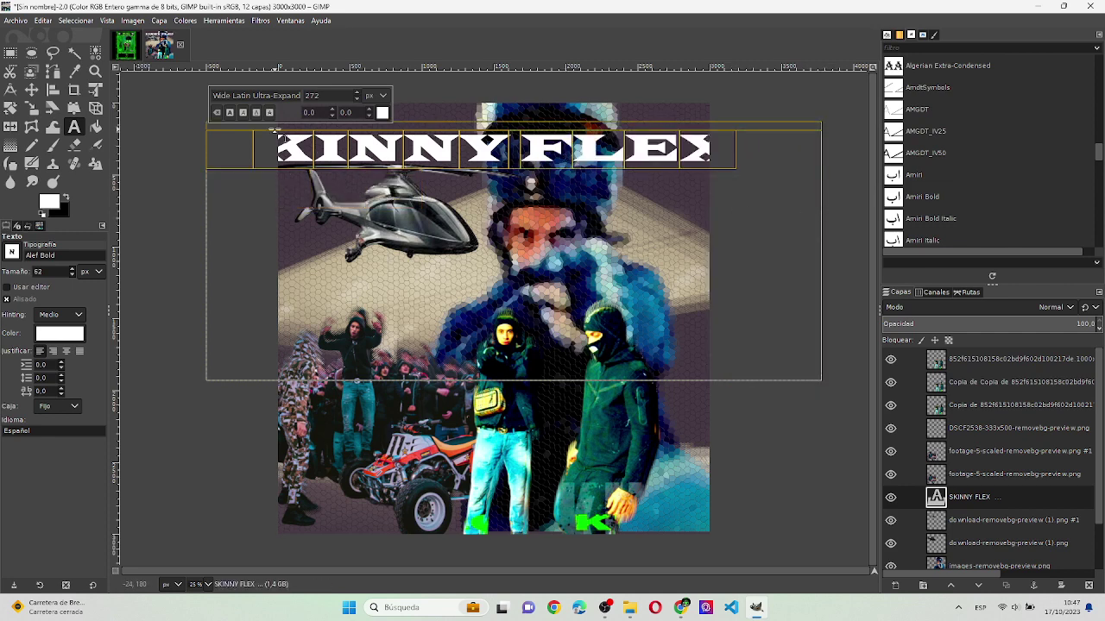
- Rotate the SKINNY FLEX title so it runs diagonally
{"action": "left_click", "coordinate": [10, 108]}
{"action": "left_click_drag", "start_coordinate": [423, 164], "coordinate": [328, 206]}
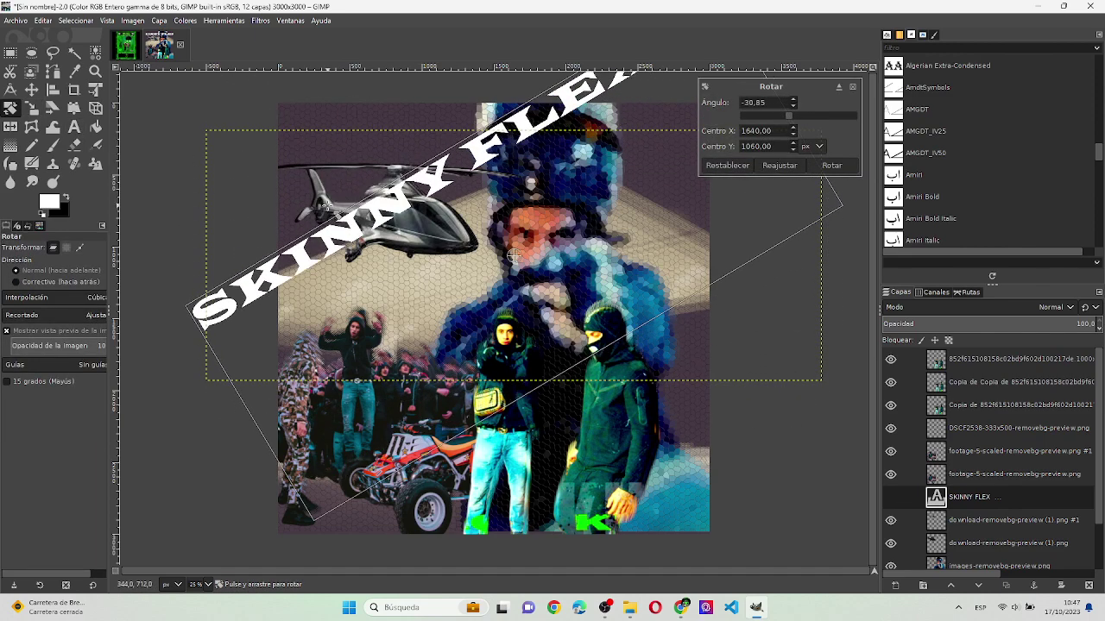
{"action": "key", "text": "Return"}
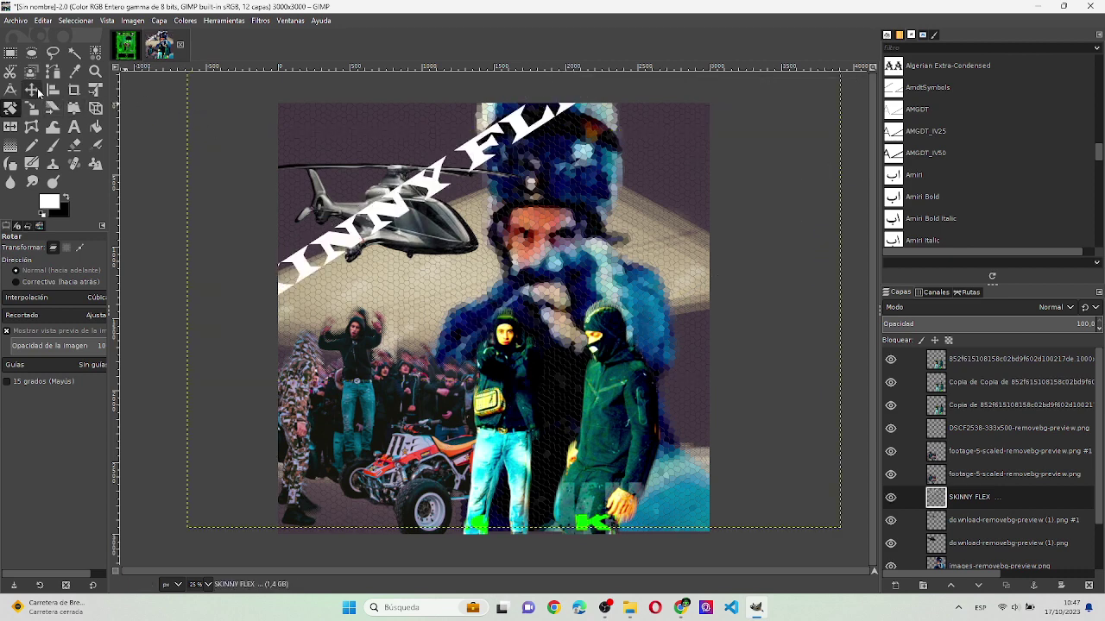
- Nudge the helicopter, then move the title onto the collage, raise it to the top and shift it right
{"action": "left_click", "coordinate": [32, 90]}
{"action": "left_click_drag", "start_coordinate": [414, 196], "coordinate": [420, 211]}
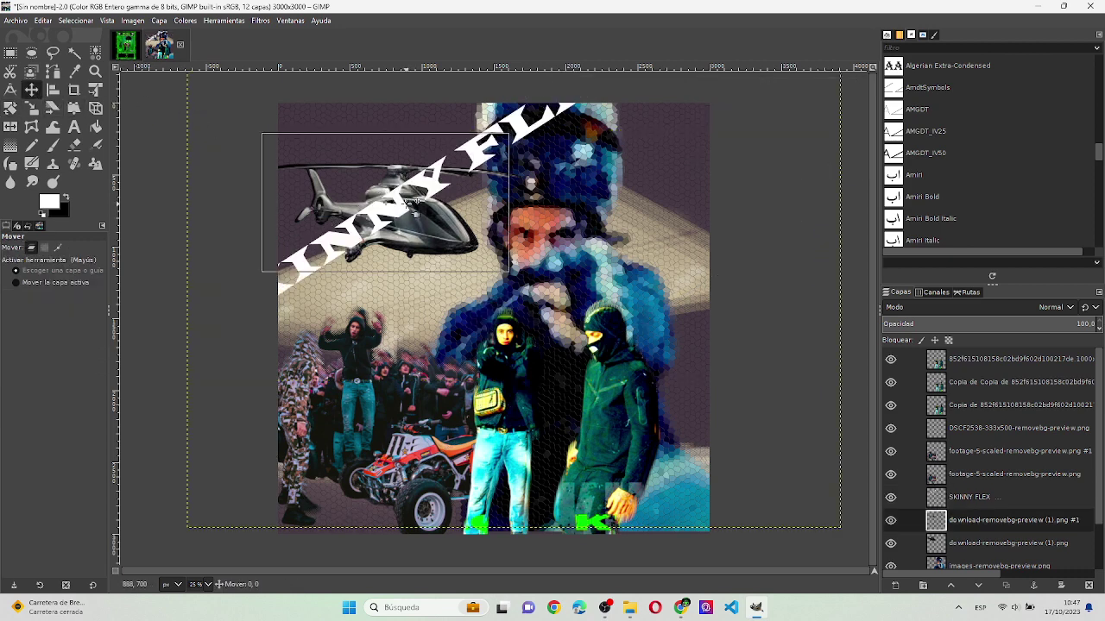
{"action": "left_click", "coordinate": [992, 497]}
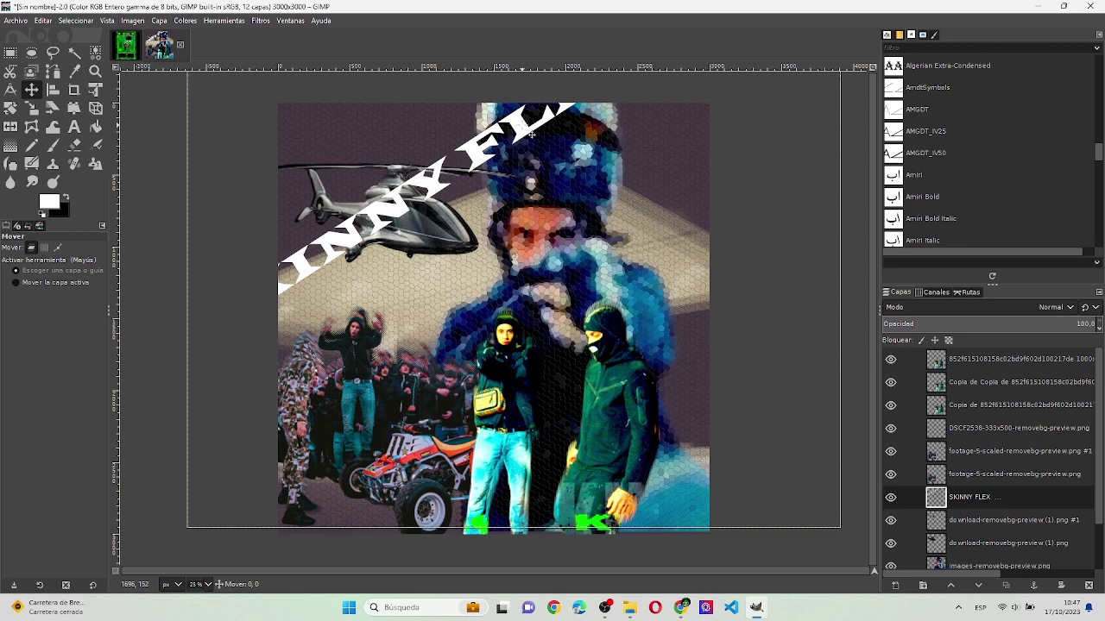
{"action": "mouse_move", "coordinate": [531, 134]}
{"action": "left_mouse_down"}
{"action": "mouse_move", "coordinate": [601, 242]}
{"action": "mouse_move", "coordinate": [570, 263]}
{"action": "left_mouse_up"}
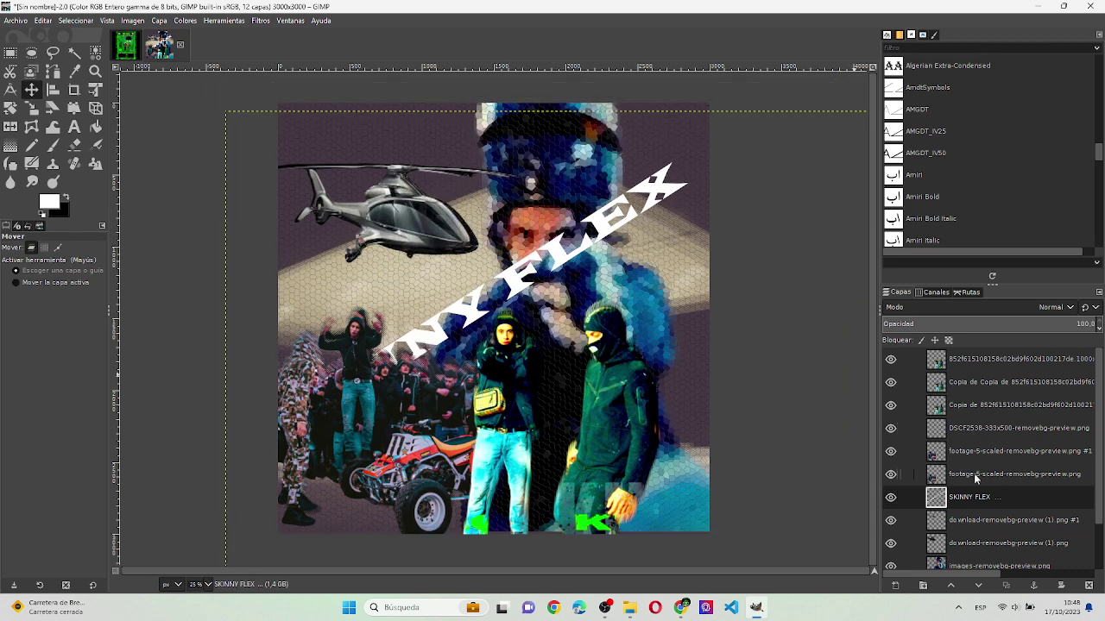
{"action": "left_click_drag", "start_coordinate": [975, 498], "coordinate": [982, 356]}
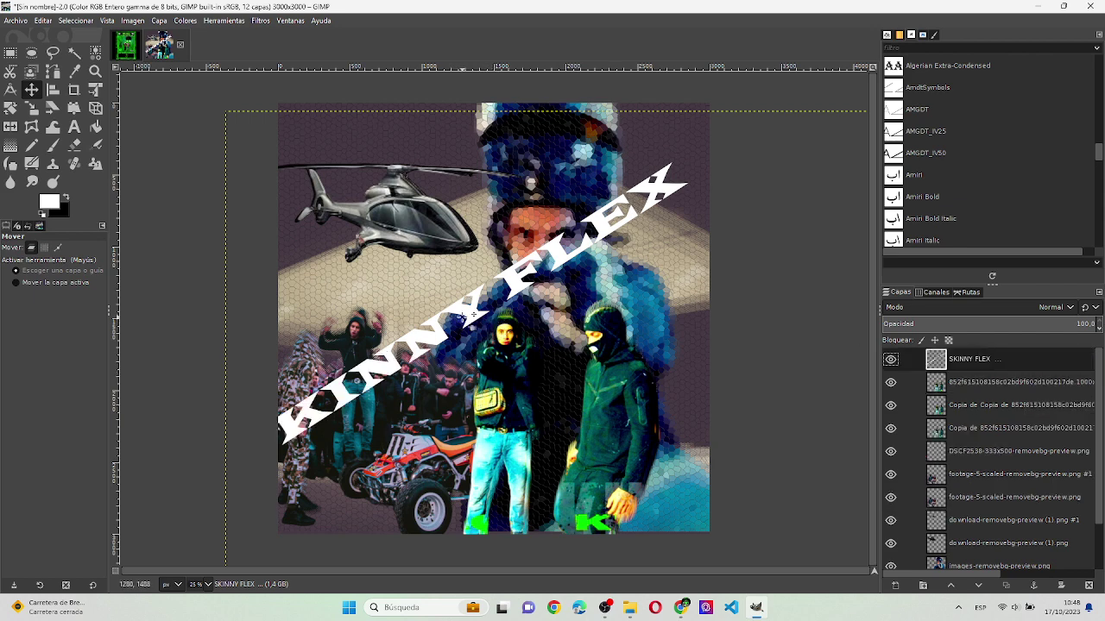
{"action": "left_click_drag", "start_coordinate": [463, 324], "coordinate": [525, 321]}
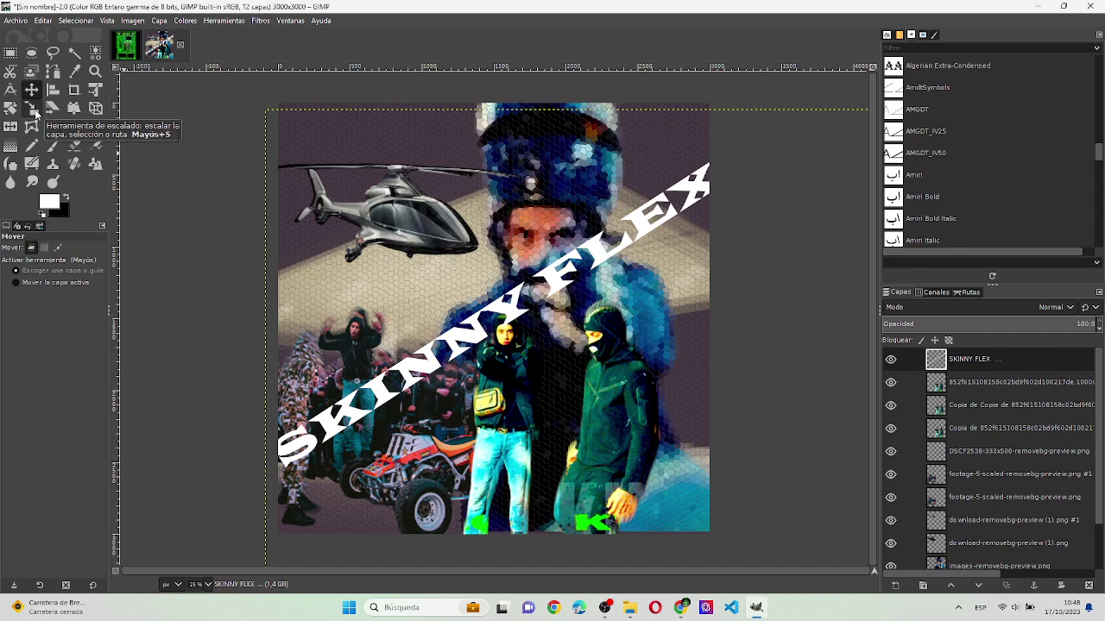
- Tilt the SKINNY FLEX title a few degrees steeper (about -4.6°)
{"action": "left_click", "coordinate": [10, 107]}
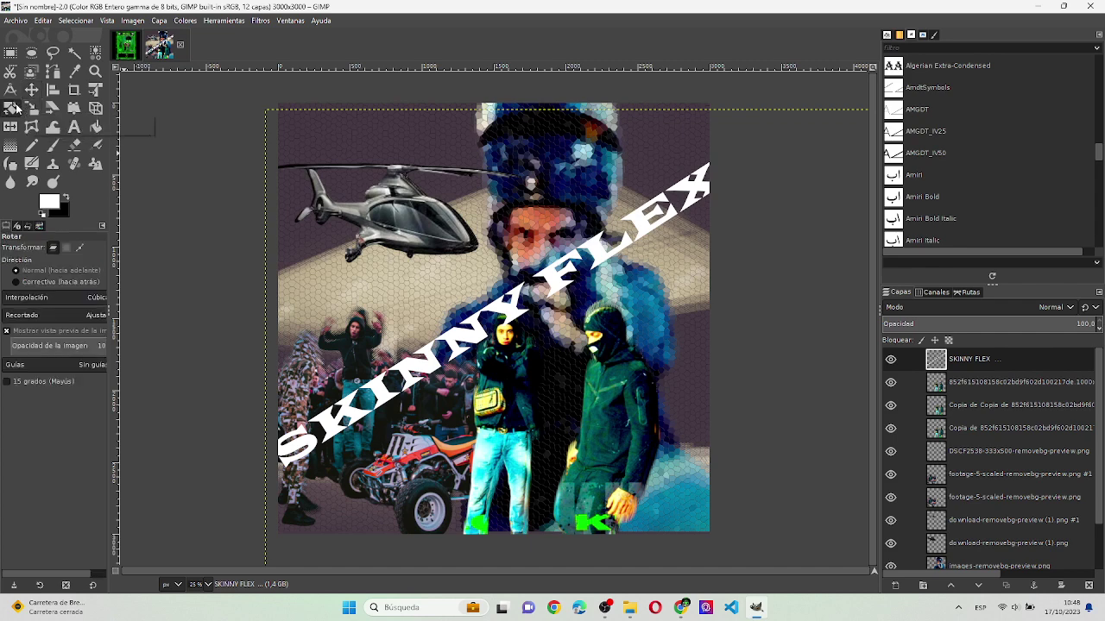
{"action": "left_click", "coordinate": [391, 401]}
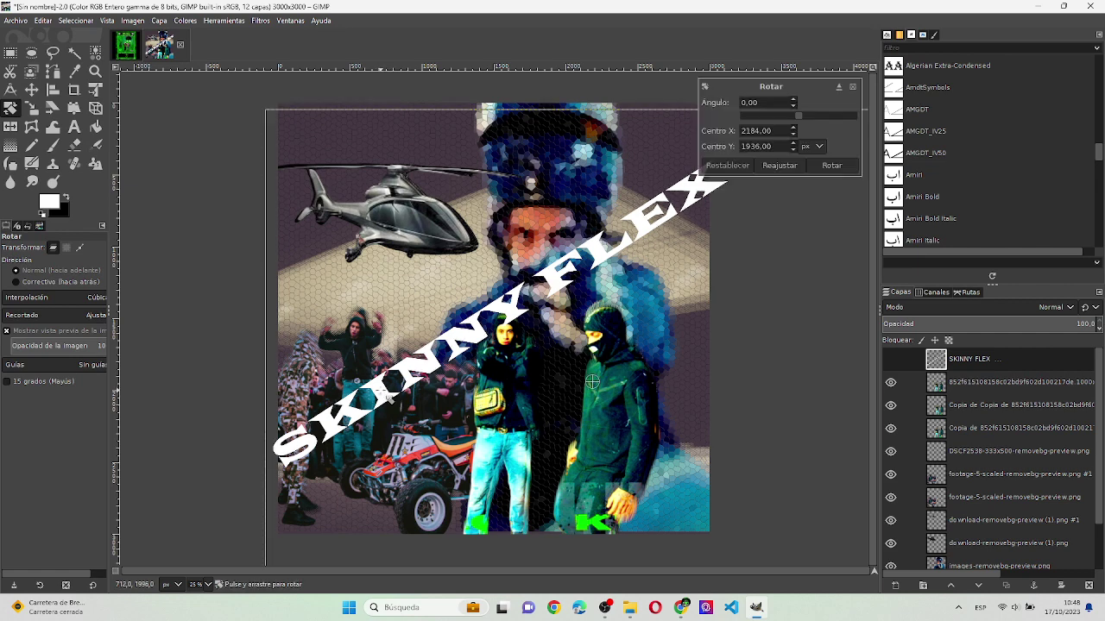
{"action": "mouse_move", "coordinate": [390, 401]}
{"action": "left_mouse_down"}
{"action": "mouse_move", "coordinate": [407, 417]}
{"action": "mouse_move", "coordinate": [489, 323]}
{"action": "left_mouse_up"}
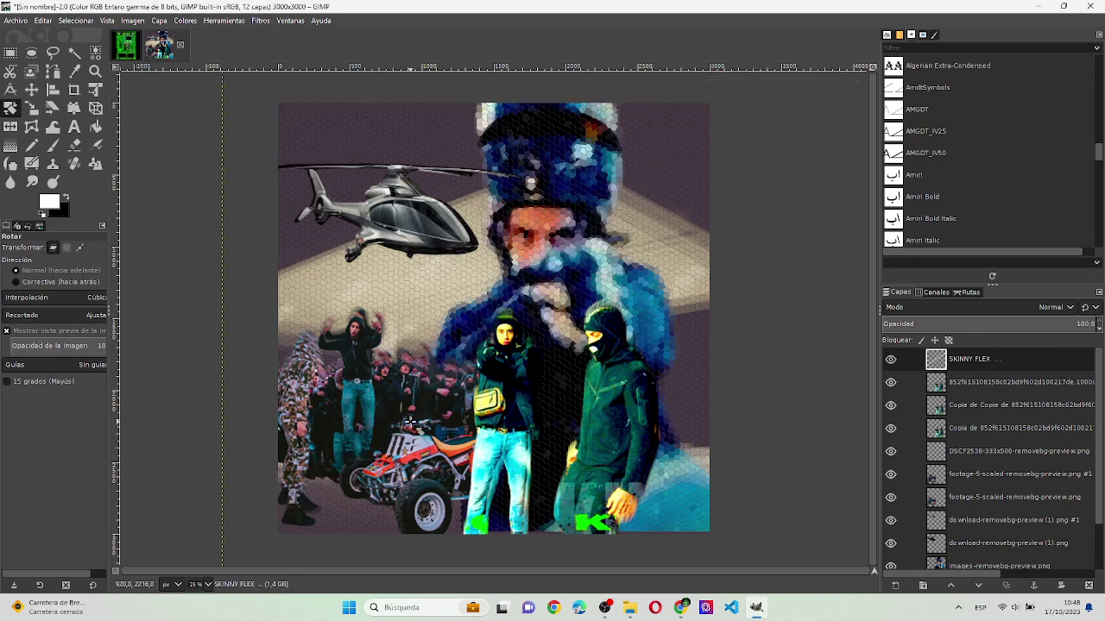
- Nudge the title up-right and raise the front rappers' layer above it
{"action": "left_click", "coordinate": [34, 95]}
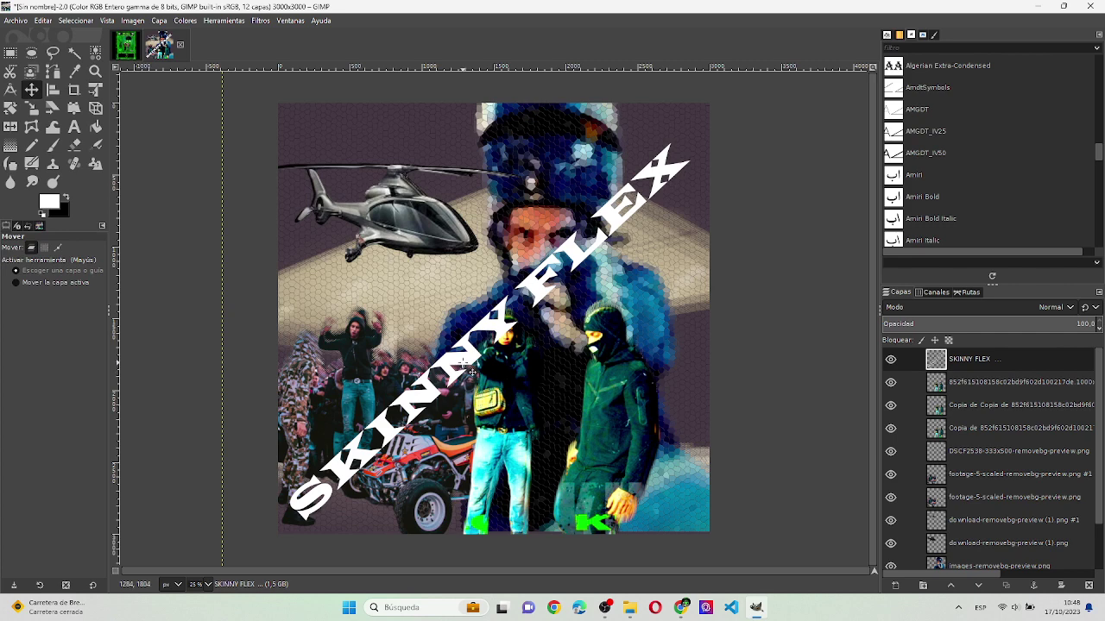
{"action": "left_click_drag", "start_coordinate": [466, 367], "coordinate": [488, 349]}
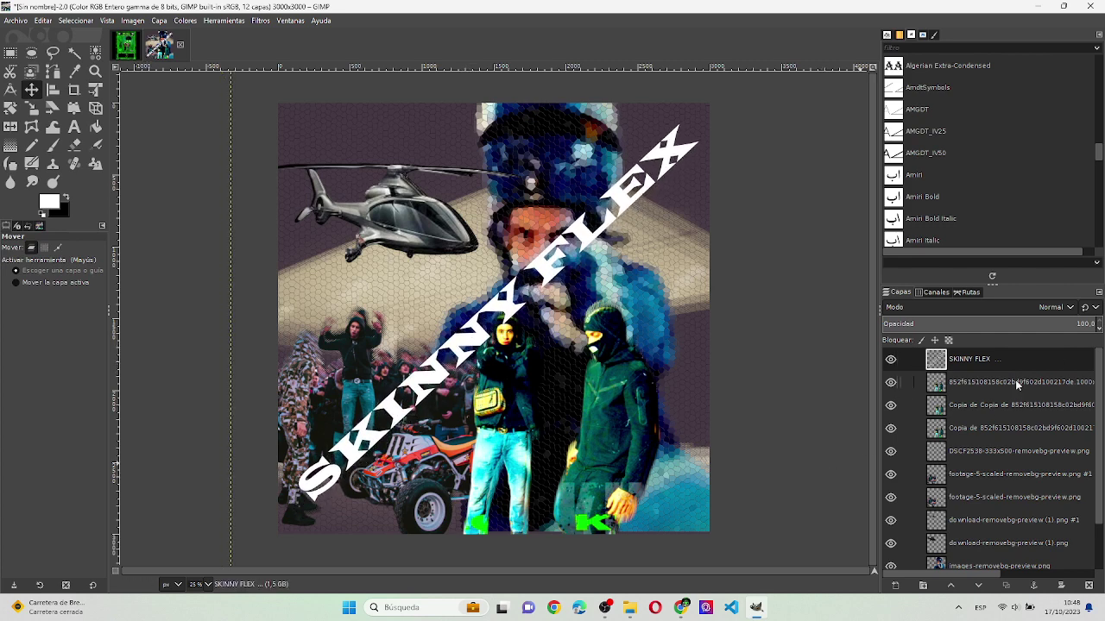
{"action": "left_click_drag", "start_coordinate": [1017, 384], "coordinate": [1014, 356]}
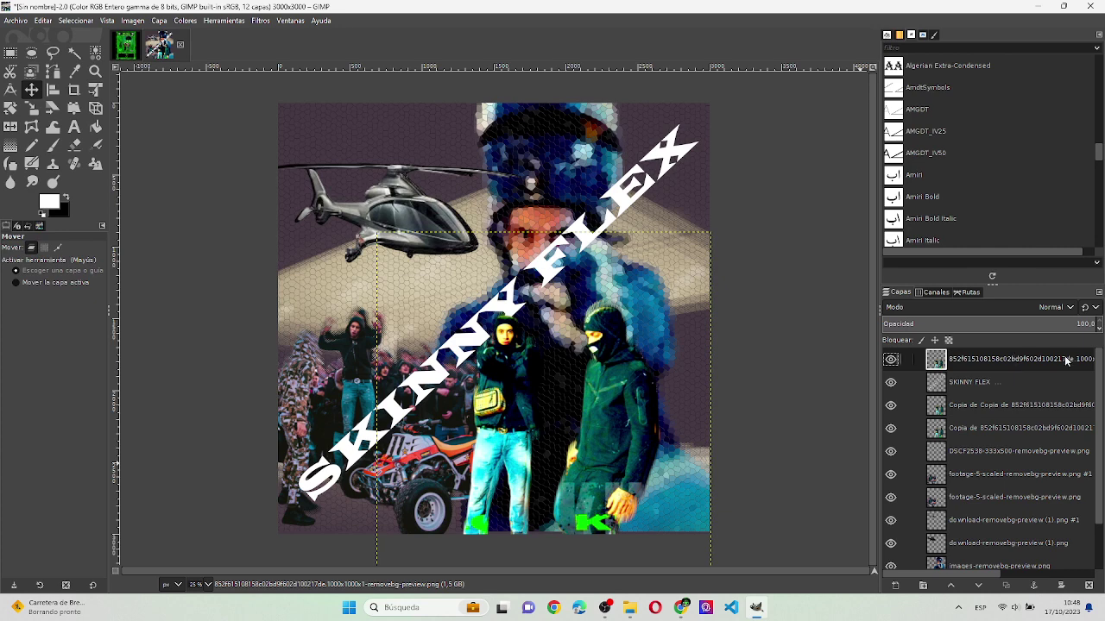
{"action": "left_click", "coordinate": [1045, 381]}
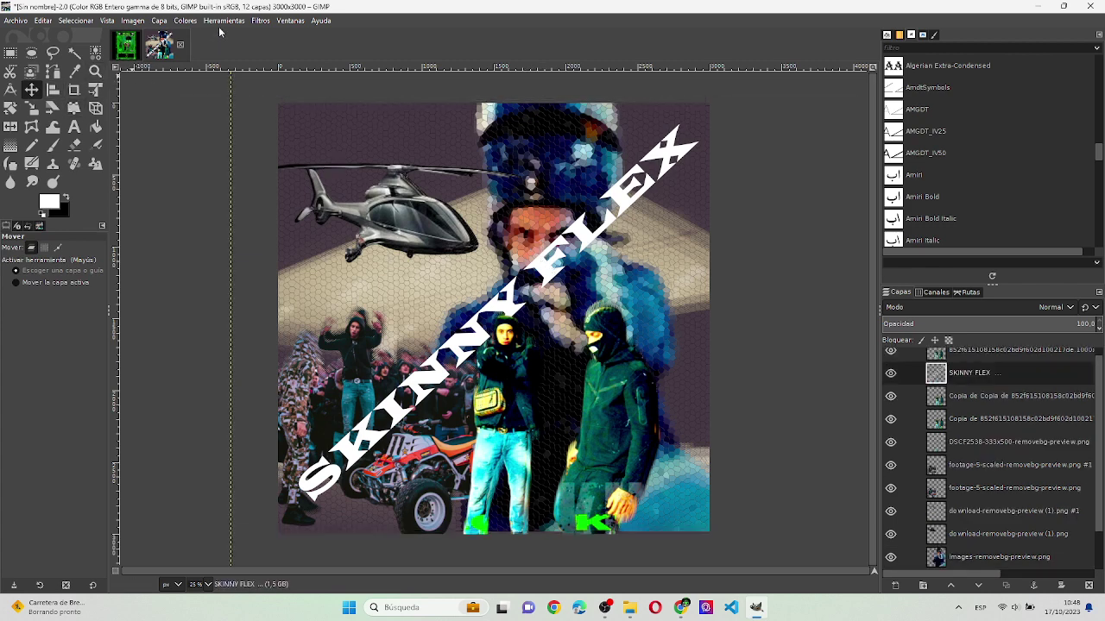
- Colorize the SKINNY FLEX layer with a bright, rich golden orange
{"action": "left_click", "coordinate": [191, 23]}
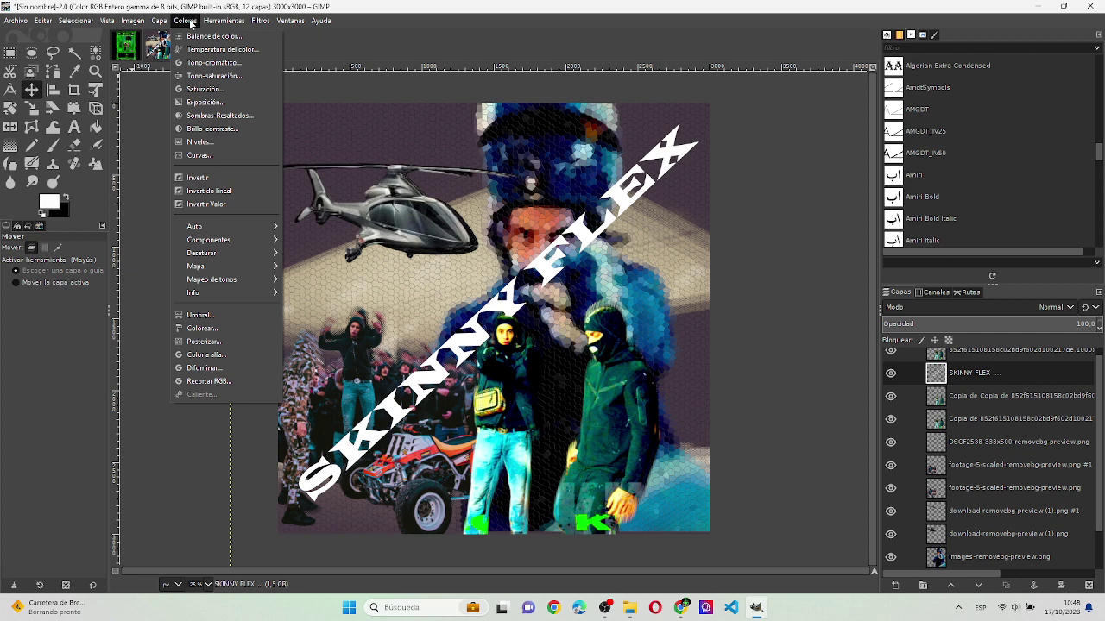
{"action": "left_click", "coordinate": [232, 327]}
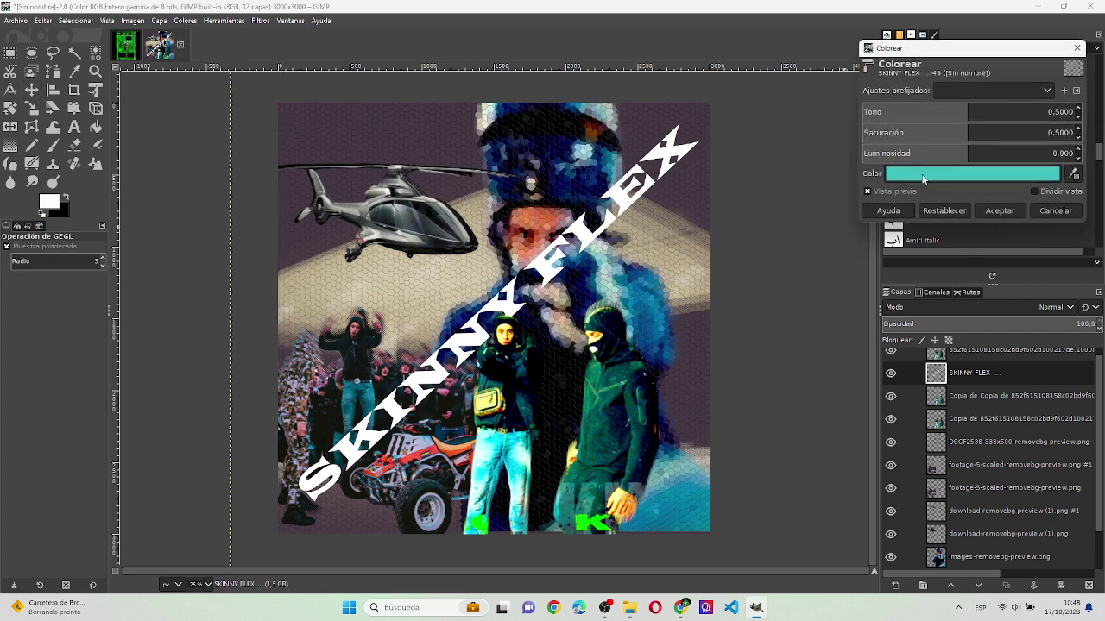
{"action": "left_click", "coordinate": [925, 176]}
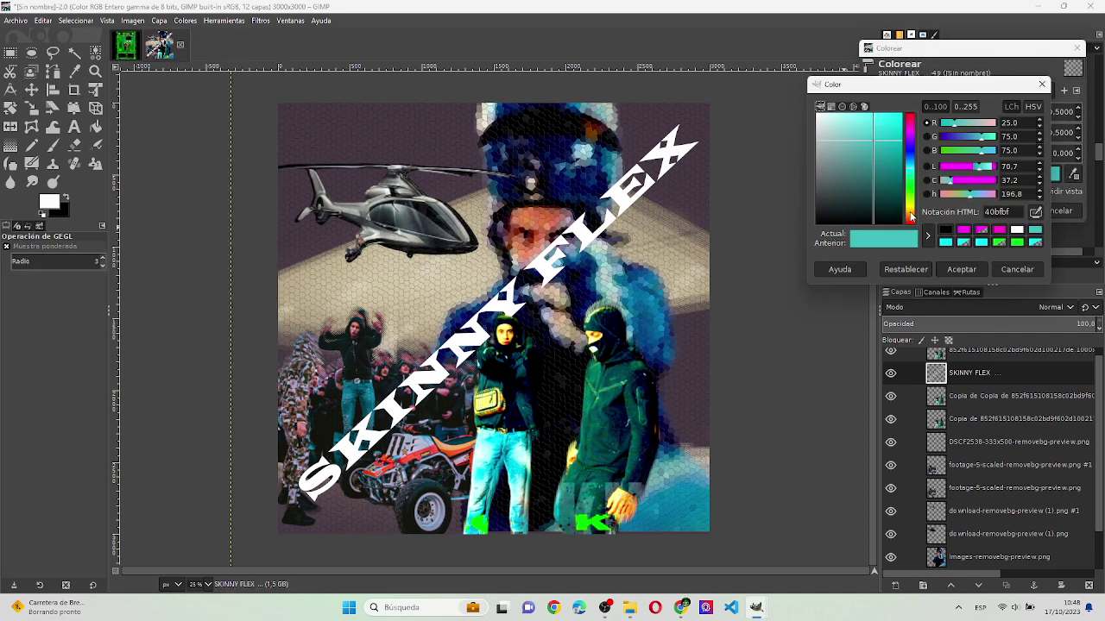
{"action": "left_click", "coordinate": [910, 216]}
{"action": "mouse_move", "coordinate": [896, 174]}
{"action": "left_mouse_down"}
{"action": "mouse_move", "coordinate": [925, 106]}
{"action": "mouse_move", "coordinate": [920, 160]}
{"action": "left_mouse_up"}
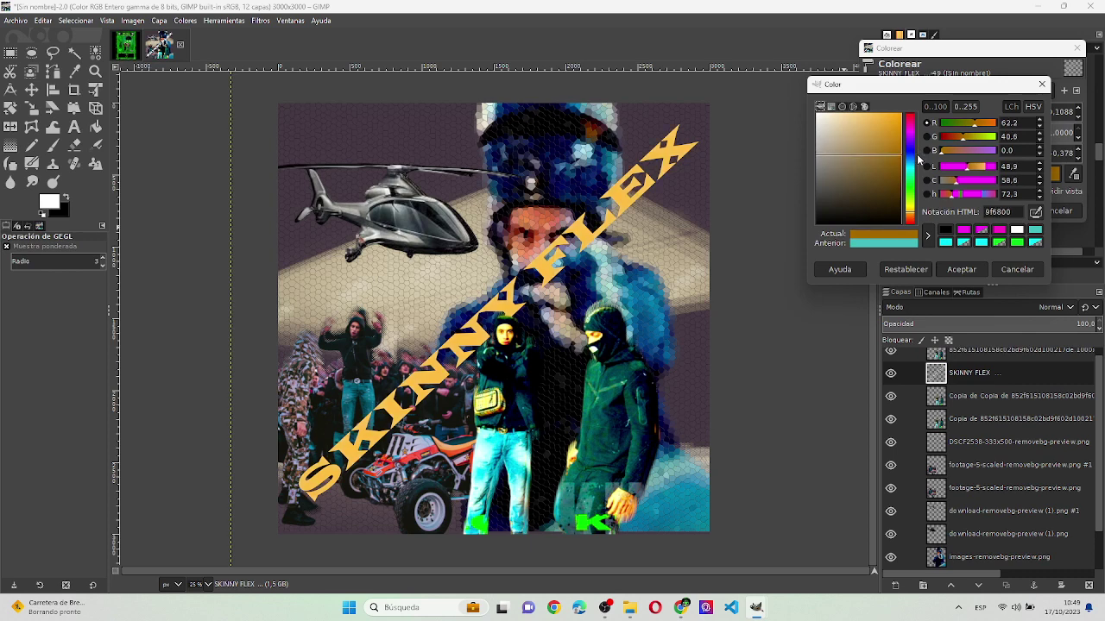
{"action": "left_click", "coordinate": [961, 269]}
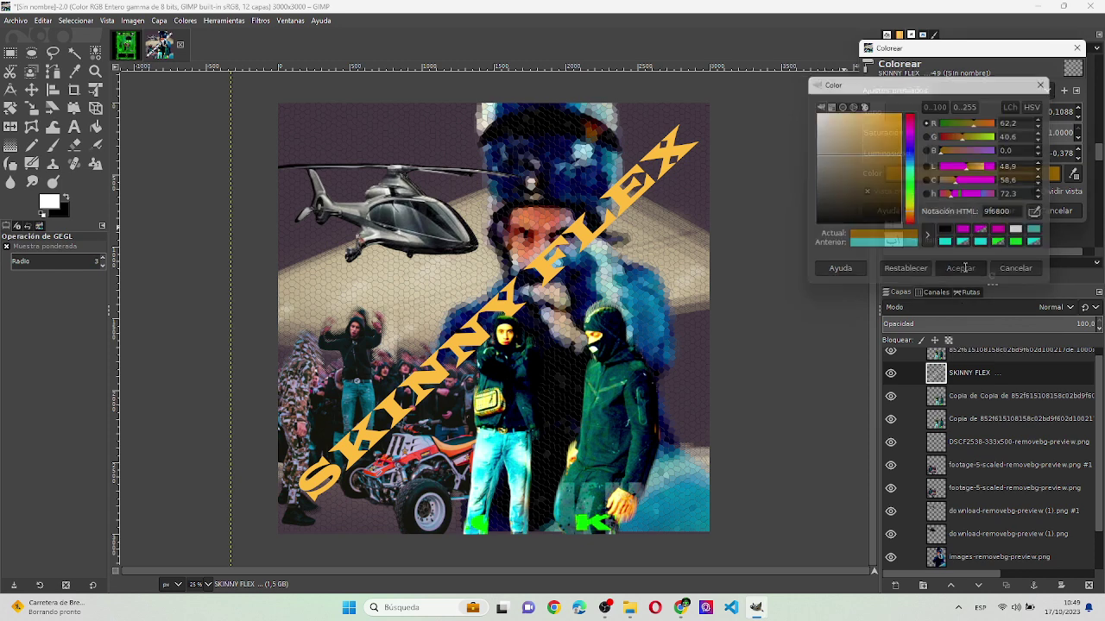
{"action": "left_click", "coordinate": [1000, 210]}
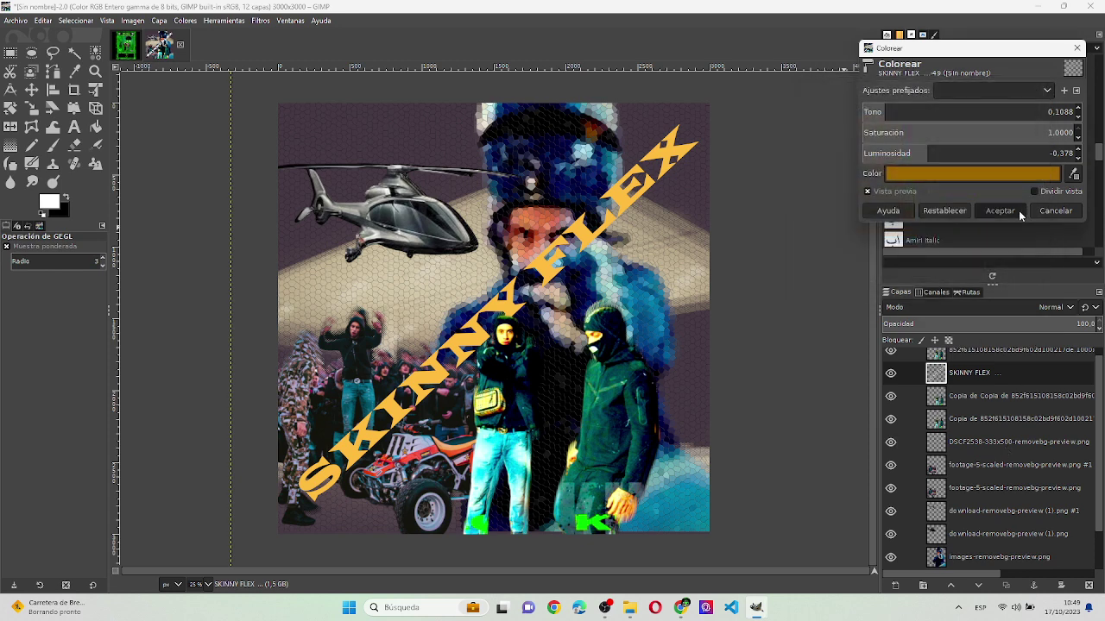
{"action": "left_click", "coordinate": [1014, 422]}
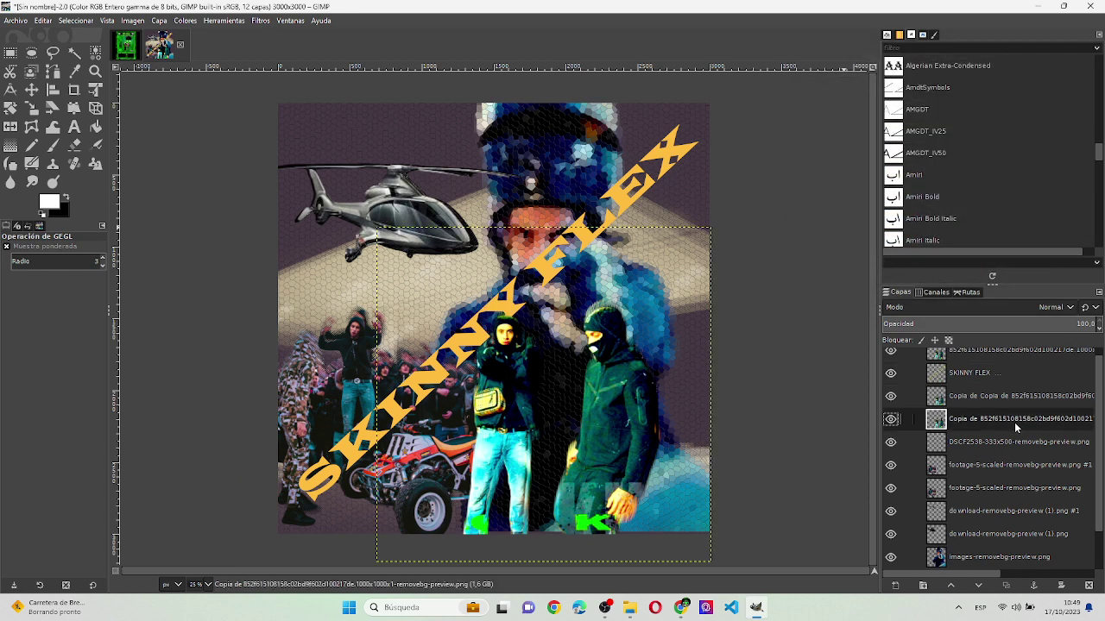
{"action": "key", "text": "Down"}
{"action": "key", "text": "Down"}
{"action": "key", "text": "Down"}
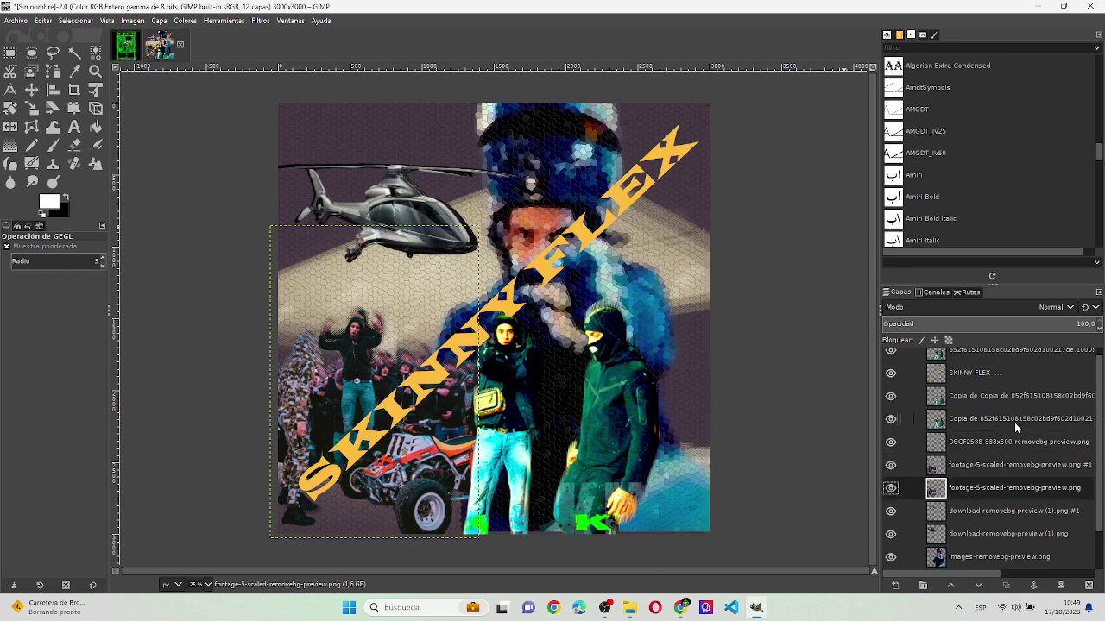
{"action": "key", "text": "Down"}
{"action": "key", "text": "Down"}
{"action": "key", "text": "Down"}
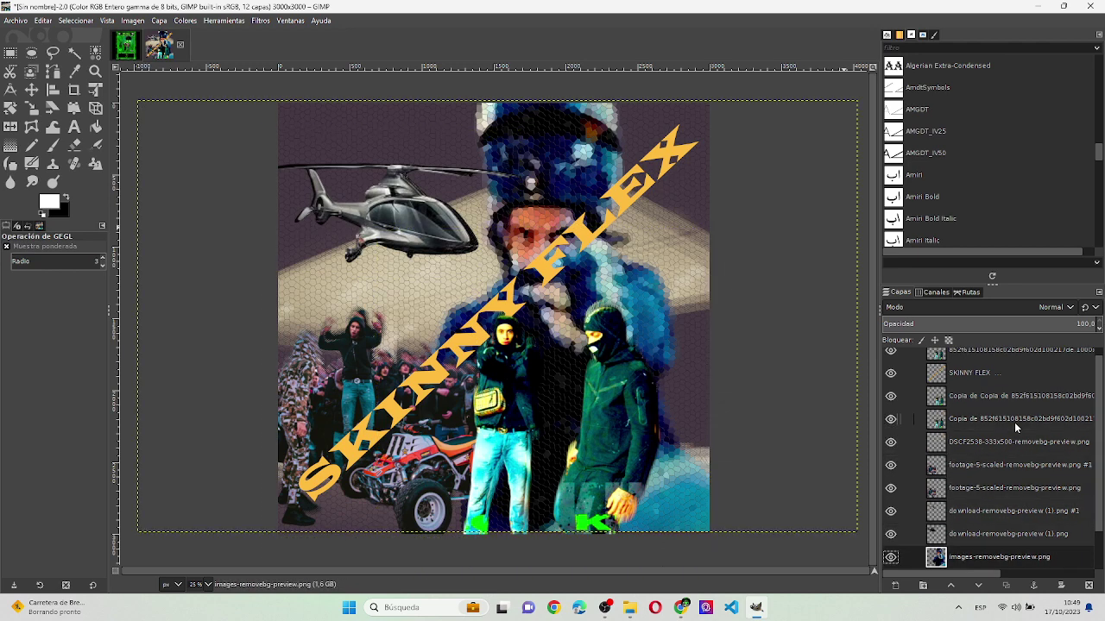
- Colorize the images-removebg-preview.png mosaic portrait with a saturated dark burnt orange
{"action": "key", "text": "shift+ctrl+f"}
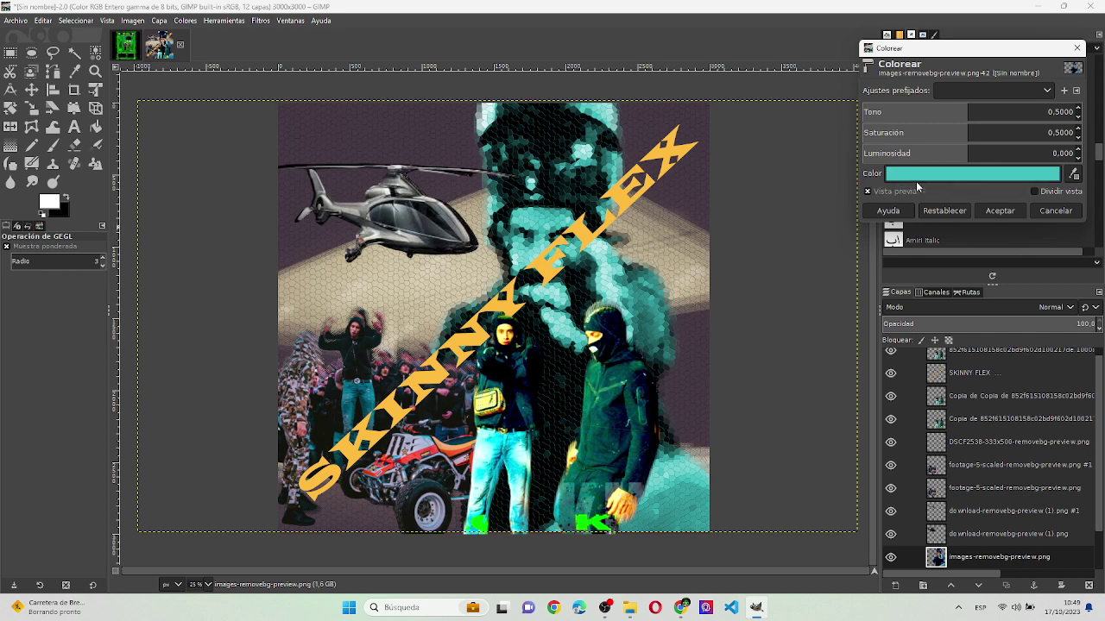
{"action": "left_click", "coordinate": [905, 174]}
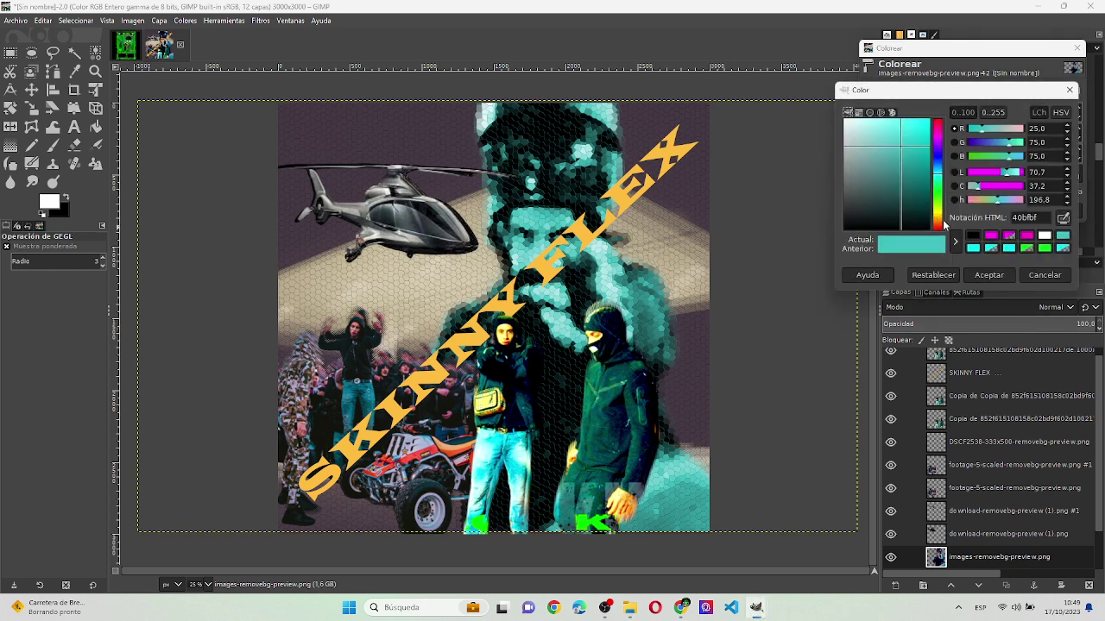
{"action": "left_click", "coordinate": [939, 224]}
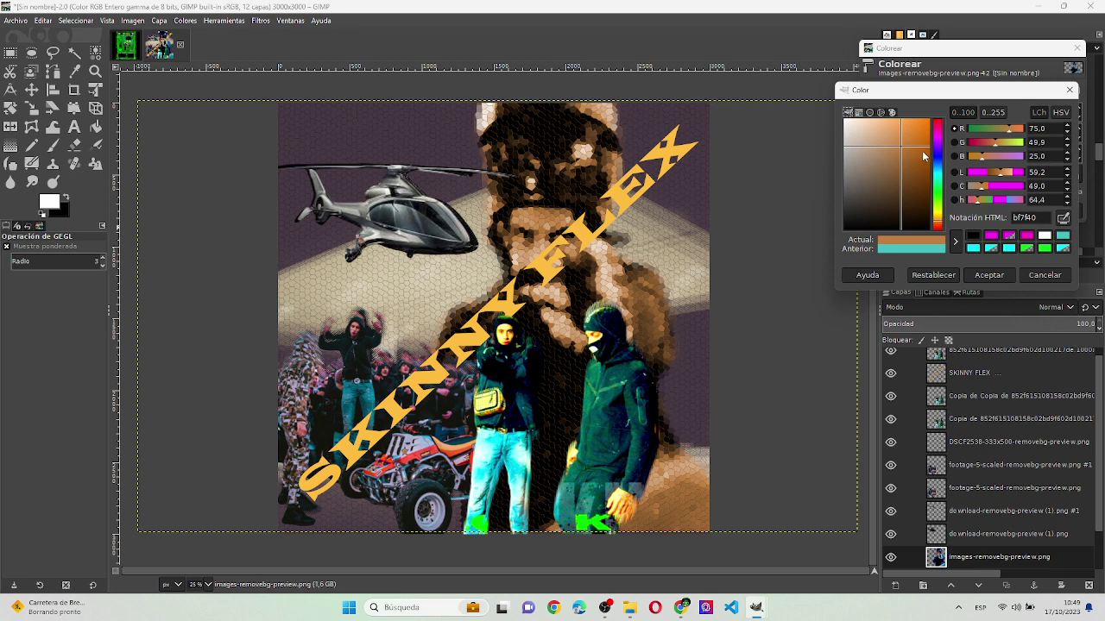
{"action": "left_click", "coordinate": [924, 156]}
{"action": "mouse_move", "coordinate": [924, 157]}
{"action": "left_mouse_down"}
{"action": "mouse_move", "coordinate": [940, 169]}
{"action": "mouse_move", "coordinate": [929, 162]}
{"action": "left_mouse_up"}
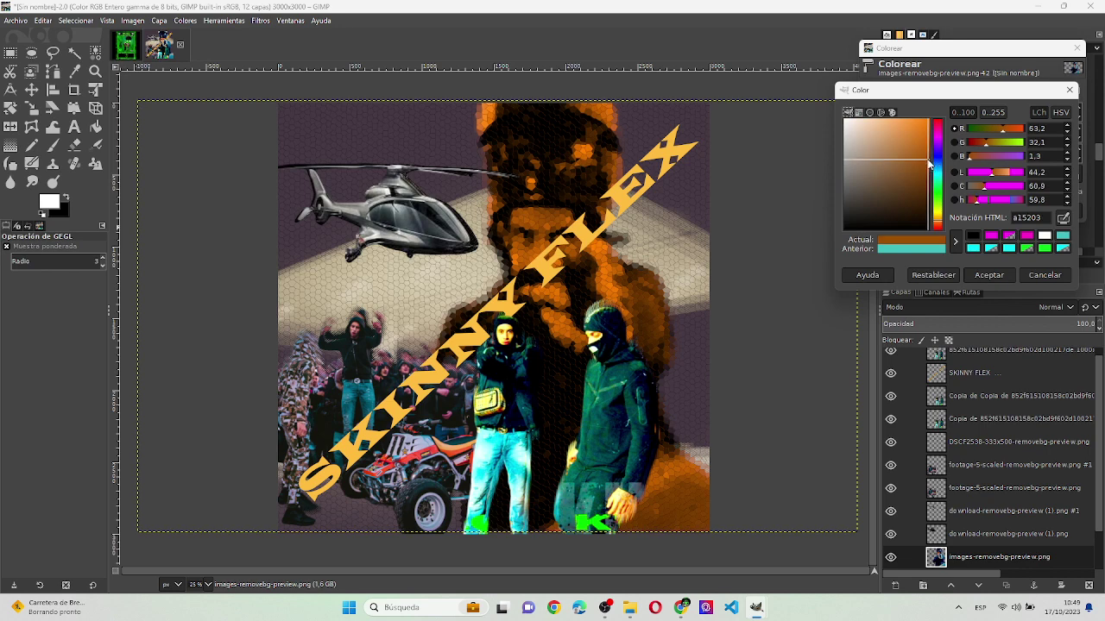
{"action": "left_click", "coordinate": [989, 275]}
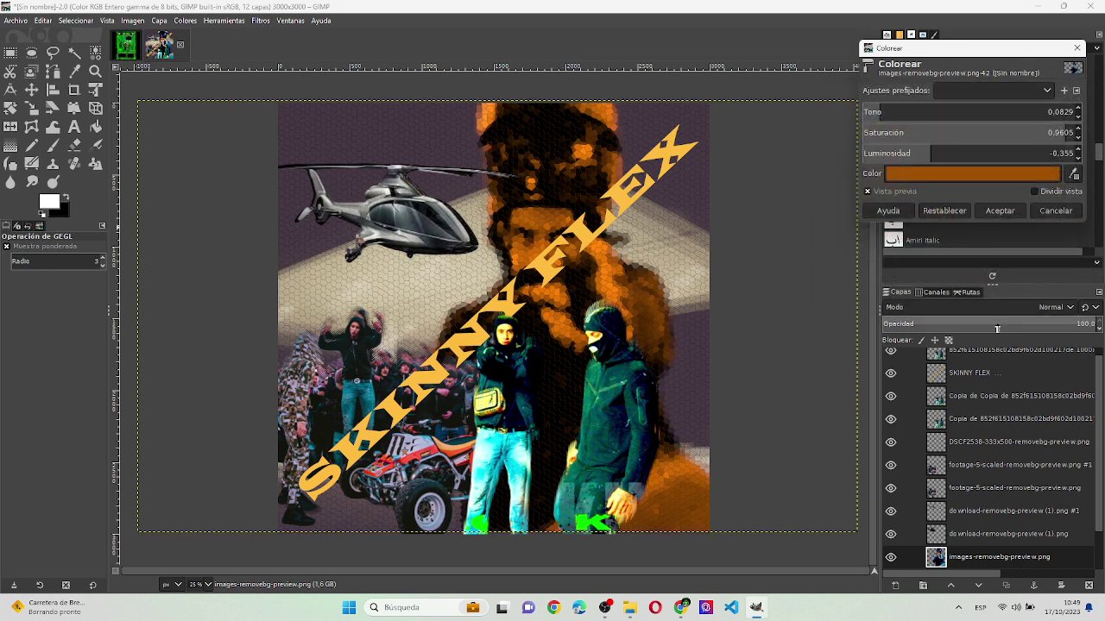
{"action": "left_click", "coordinate": [1014, 212]}
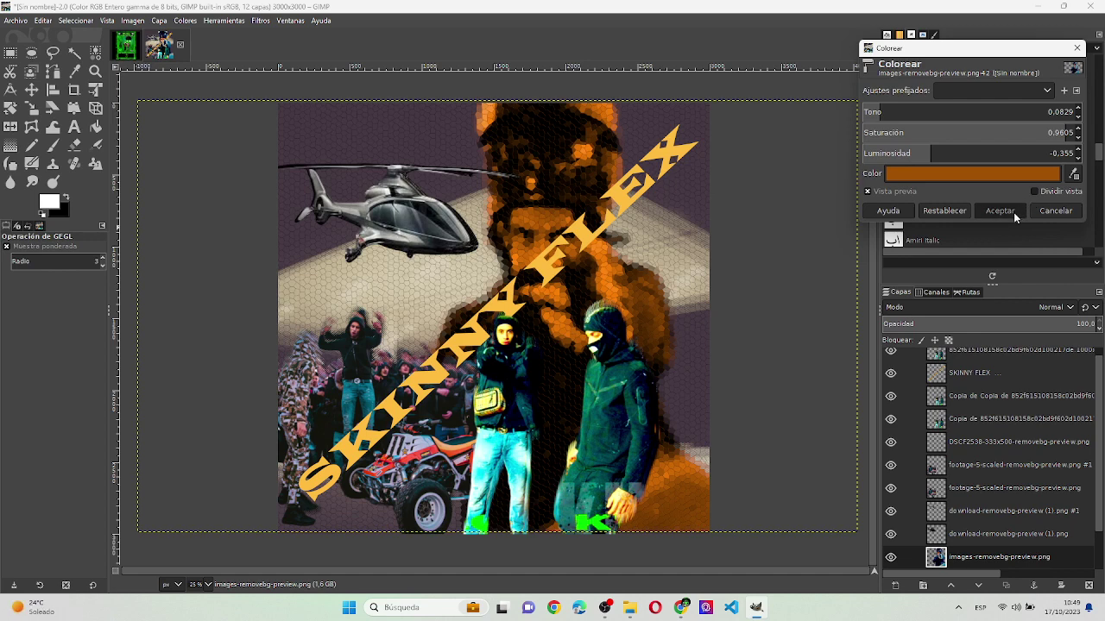
{"action": "left_click", "coordinate": [1032, 529]}
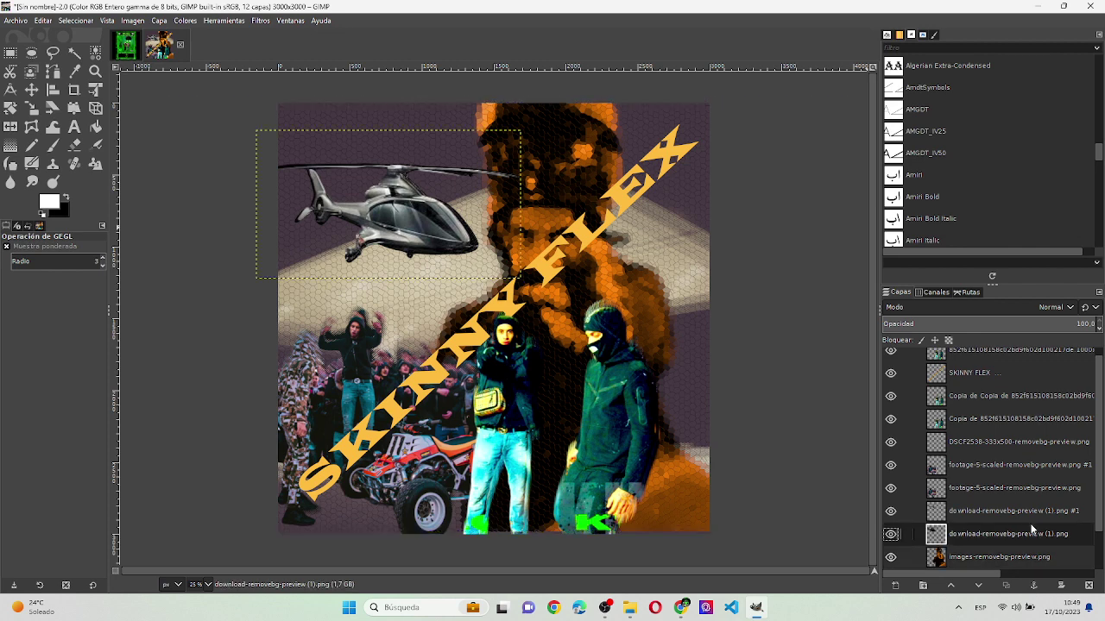
- Colorize the front rappers' layer with a dark mustard olive-gold tint
{"action": "key", "text": "Page_Down"}
{"action": "key", "text": "Page_Down"}
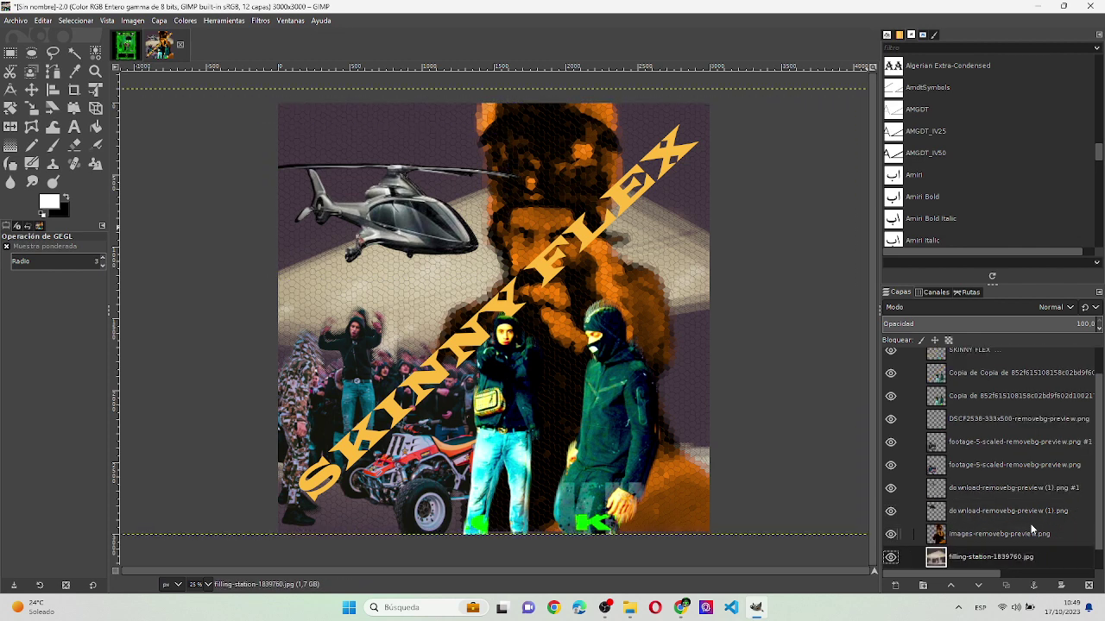
{"action": "key", "text": "Page_Down"}
{"action": "key", "text": "Page_Up"}
{"action": "key", "text": "Page_Up"}
{"action": "key", "text": "Page_Up"}
{"action": "key", "text": "Page_Up"}
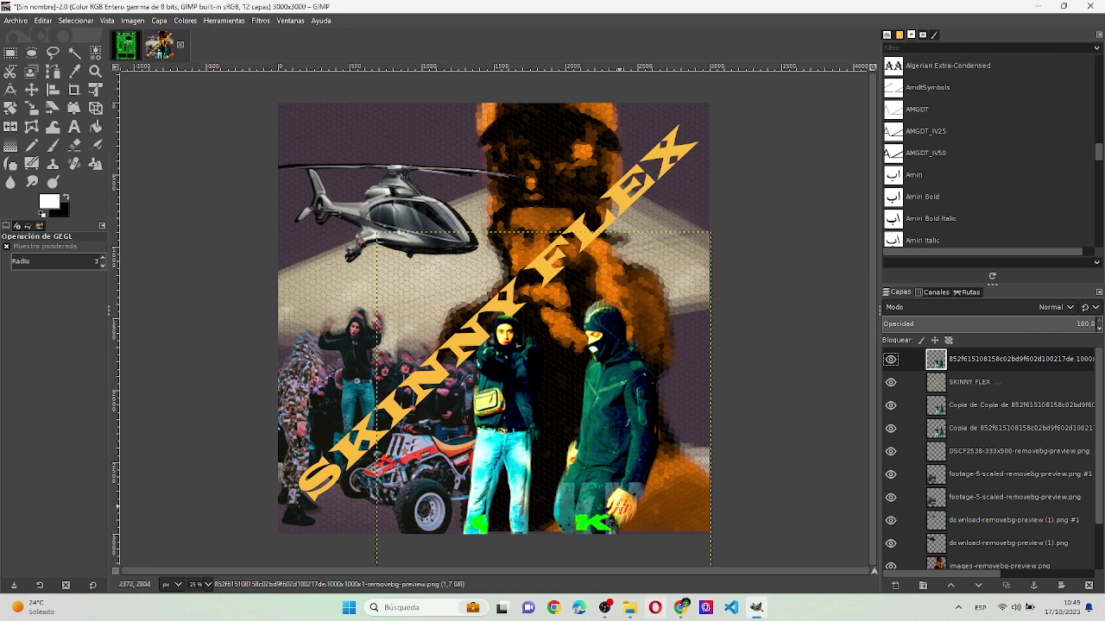
{"action": "key", "text": "ctrl+shift+f"}
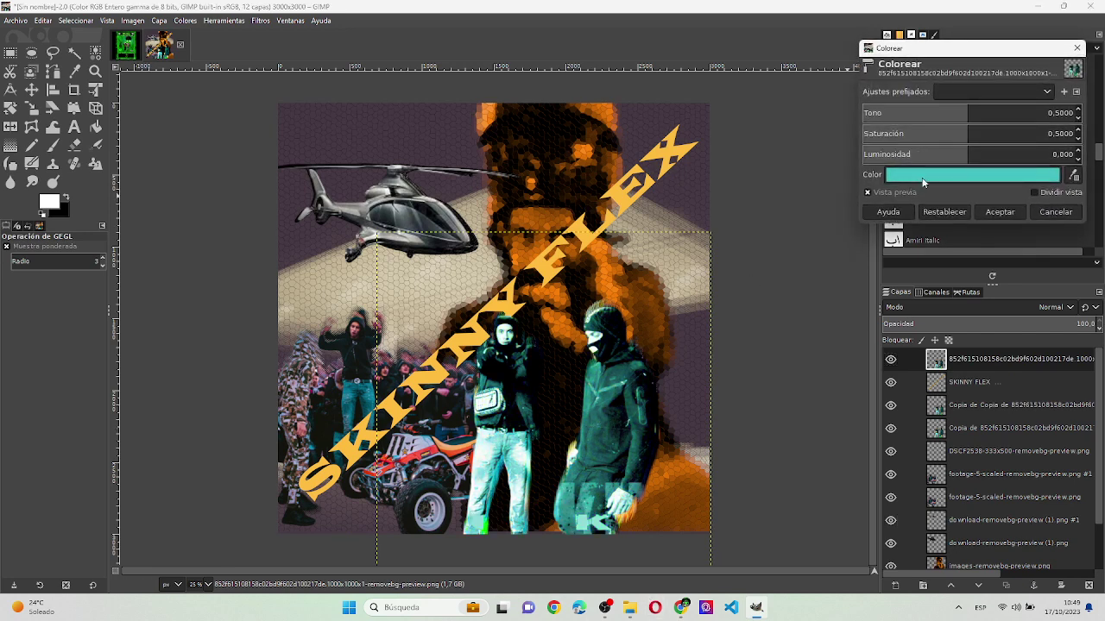
{"action": "left_click", "coordinate": [926, 174]}
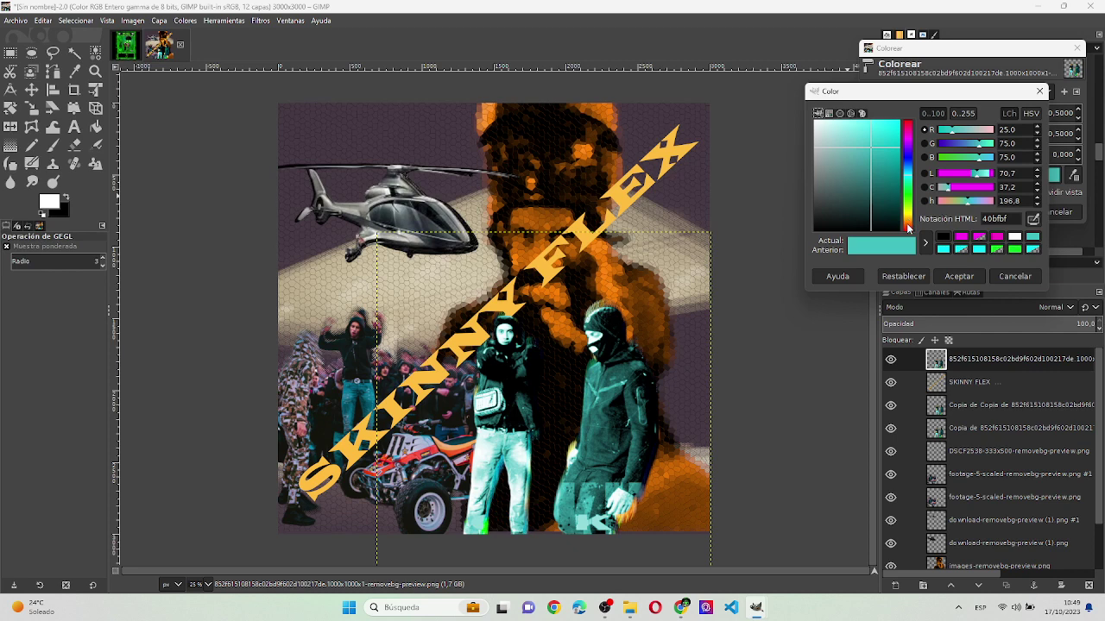
{"action": "left_click", "coordinate": [910, 219]}
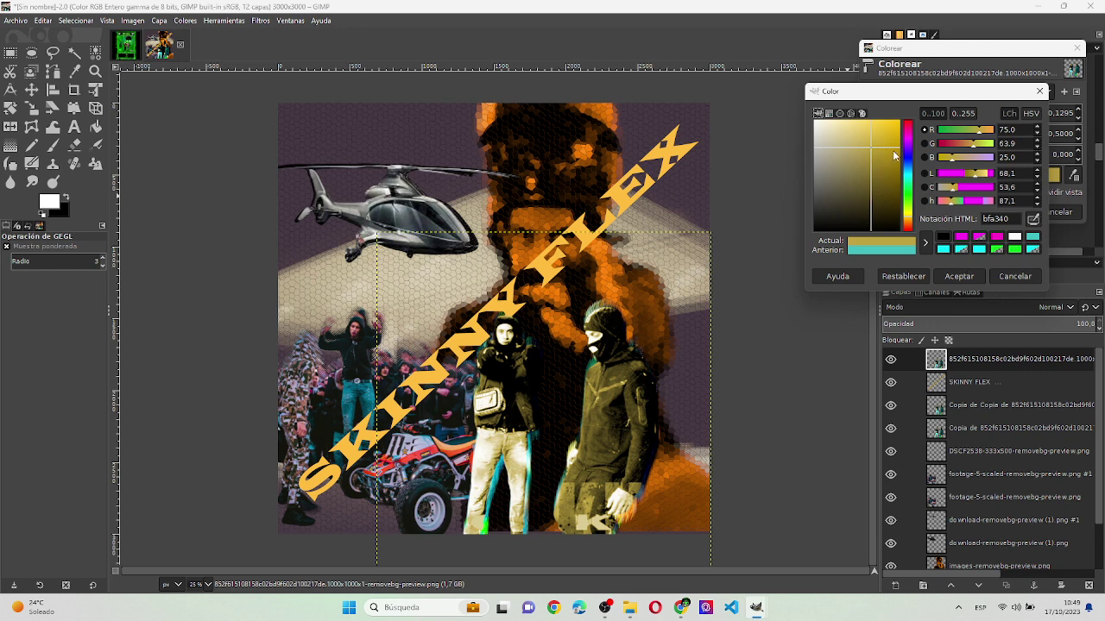
{"action": "left_click", "coordinate": [894, 155]}
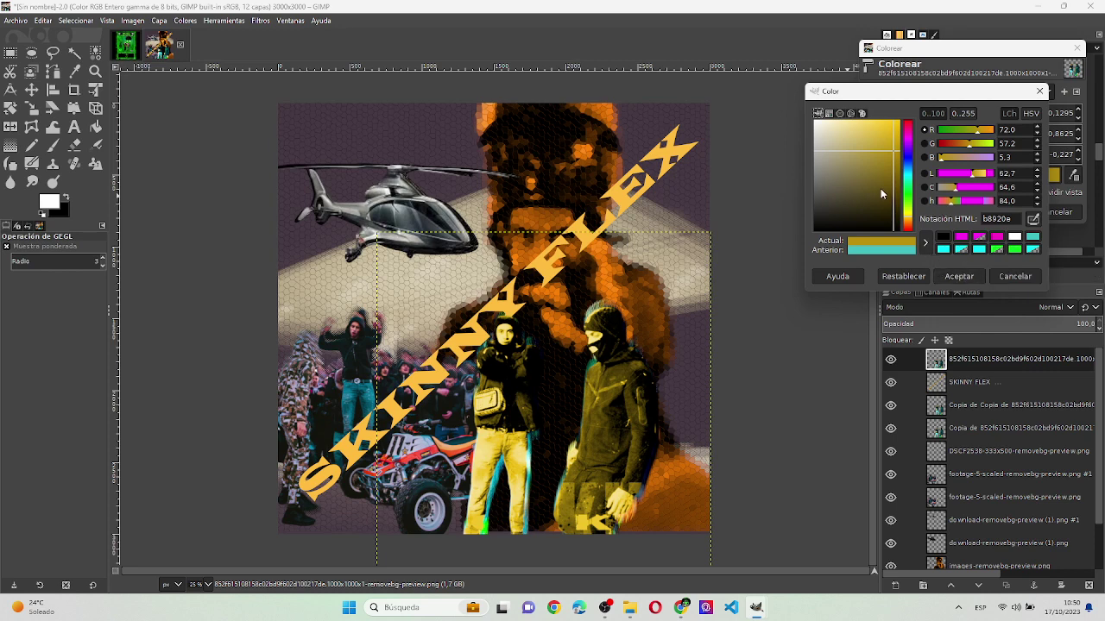
{"action": "left_click", "coordinate": [897, 169]}
{"action": "left_click_drag", "start_coordinate": [900, 170], "coordinate": [900, 177]}
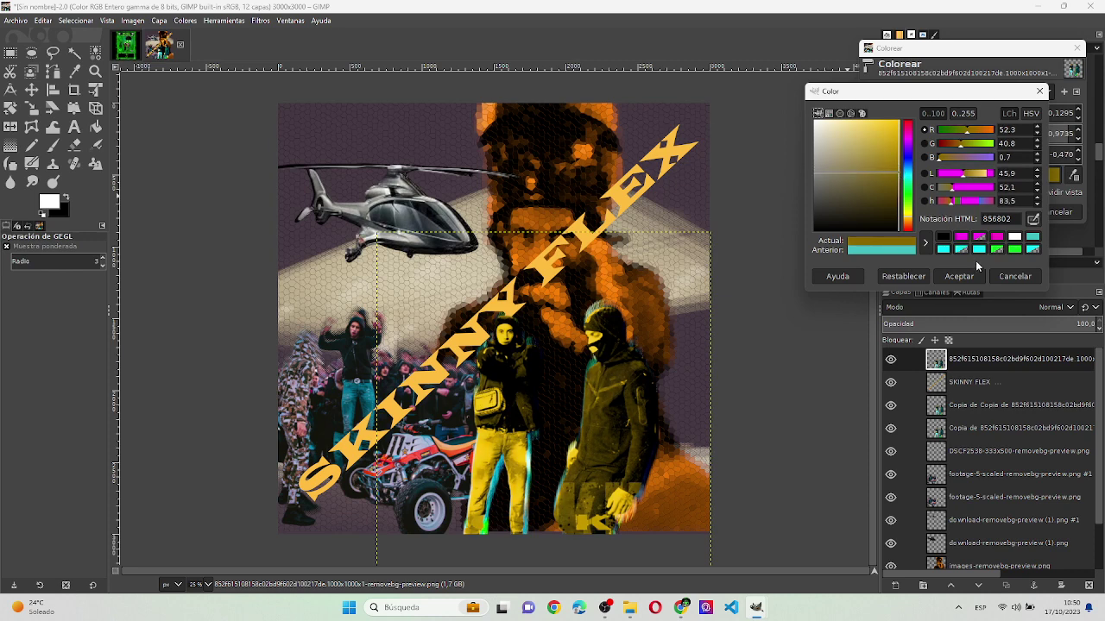
{"action": "left_click", "coordinate": [967, 277]}
{"action": "left_click", "coordinate": [997, 211]}
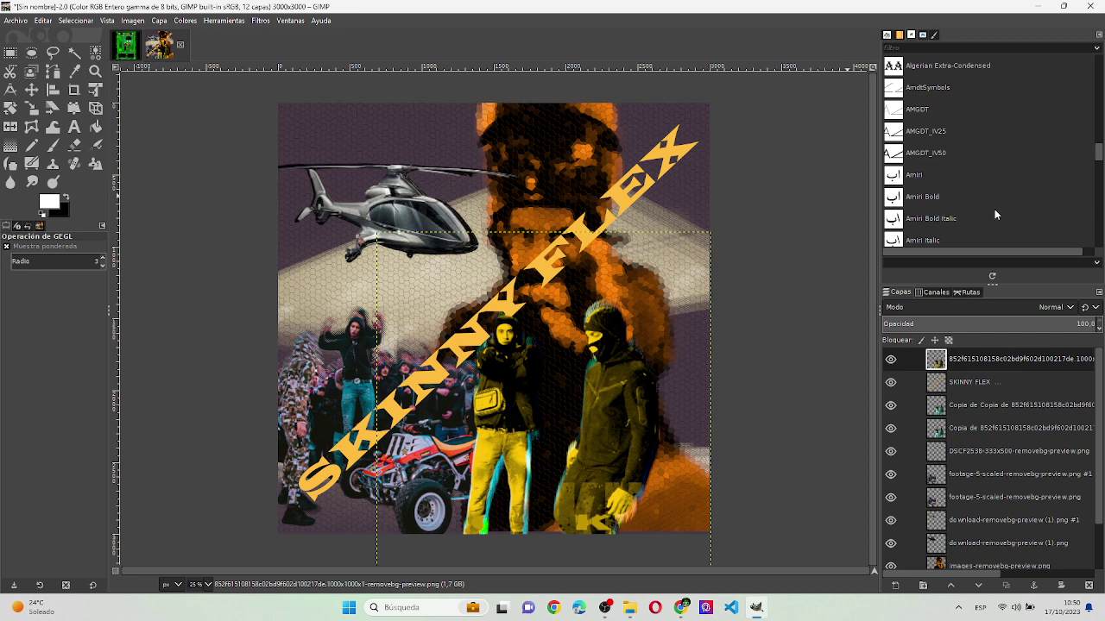
- Colorize the footage-5-scaled #1 crowd and quad-bike layer with orange bf9340
{"action": "left_click", "coordinate": [992, 407]}
{"action": "key", "text": "Down"}
{"action": "key", "text": "Down"}
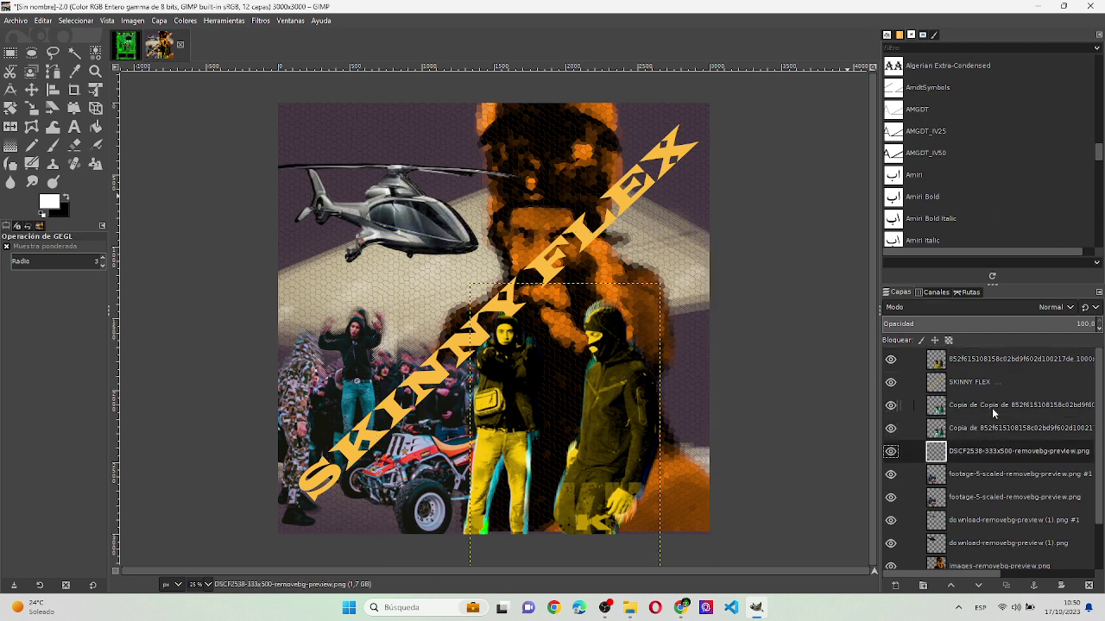
{"action": "key", "text": "Down"}
{"action": "key", "text": "shift+ctrl+f"}
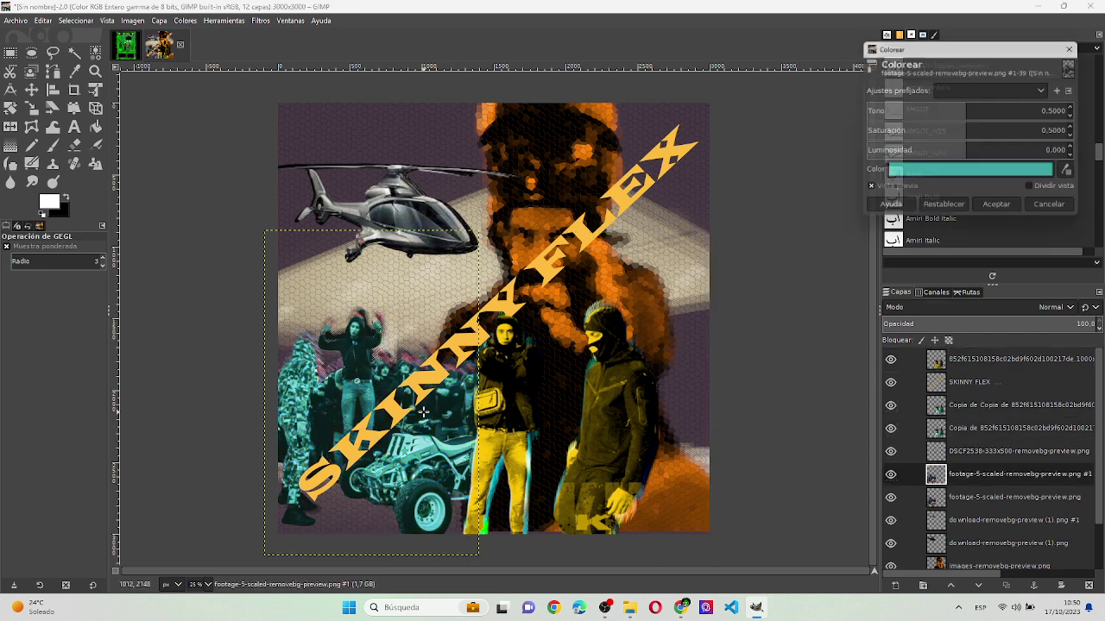
{"action": "left_click", "coordinate": [966, 177]}
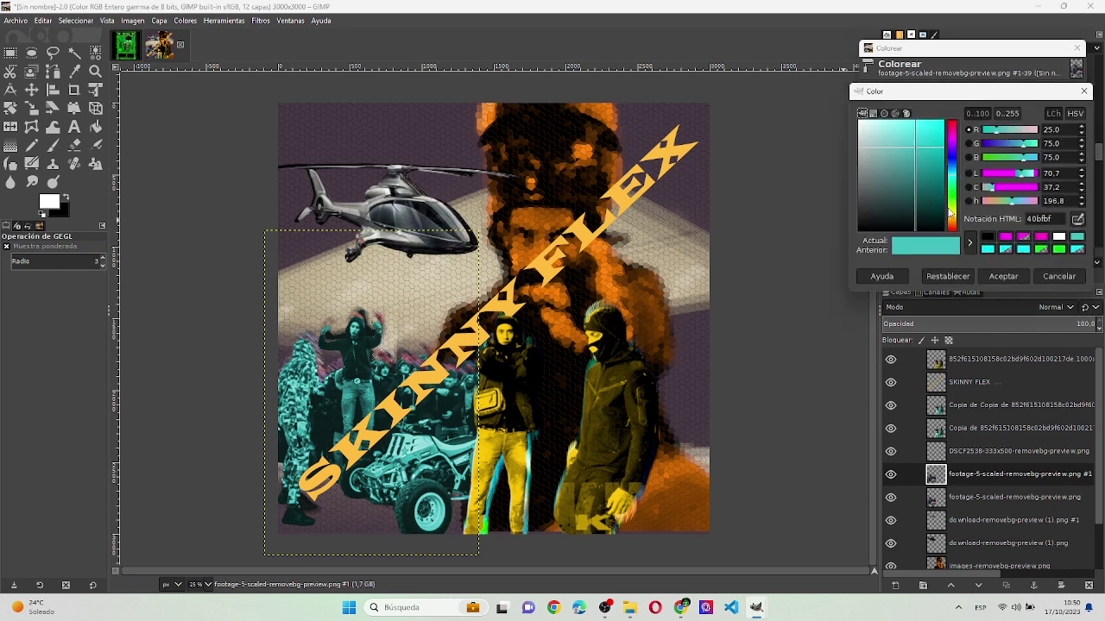
{"action": "left_click_drag", "start_coordinate": [950, 213], "coordinate": [951, 225]}
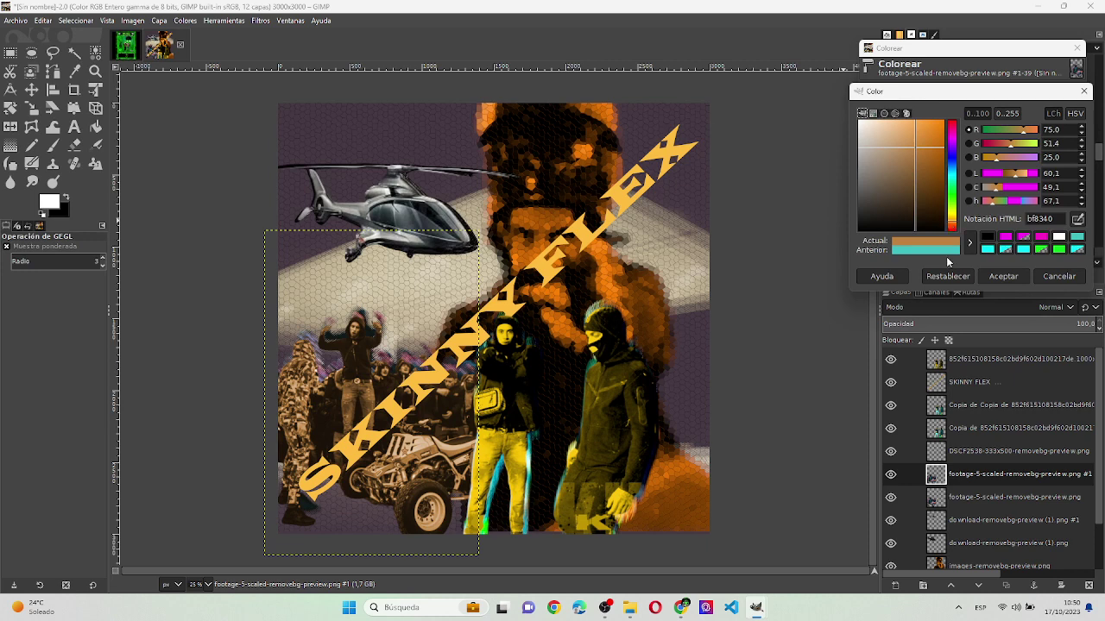
{"action": "left_click", "coordinate": [1001, 276]}
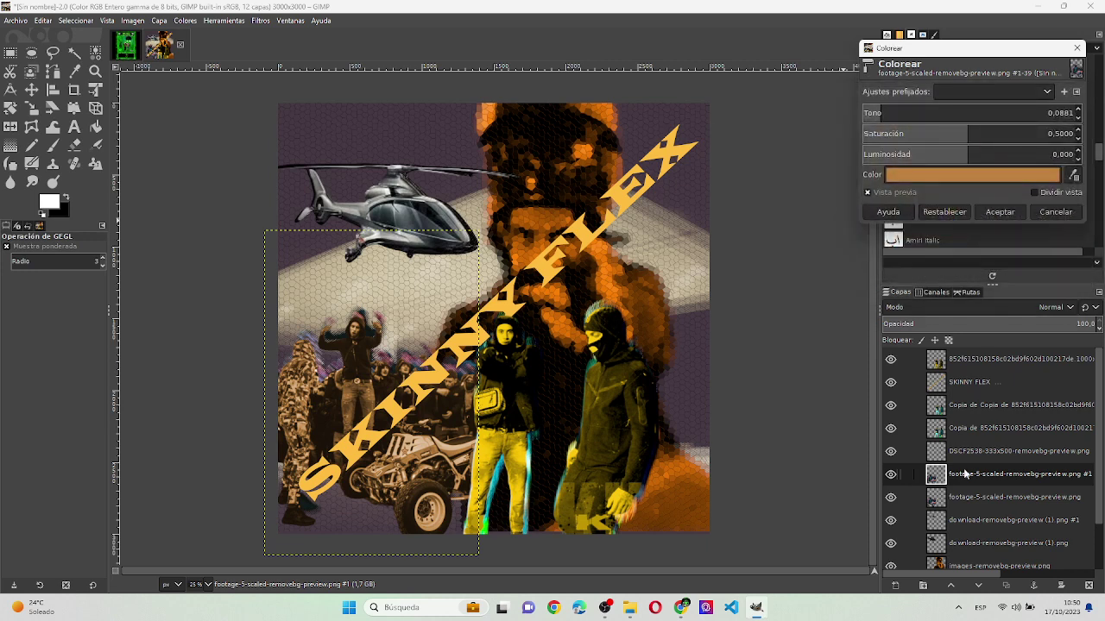
{"action": "left_click", "coordinate": [998, 208]}
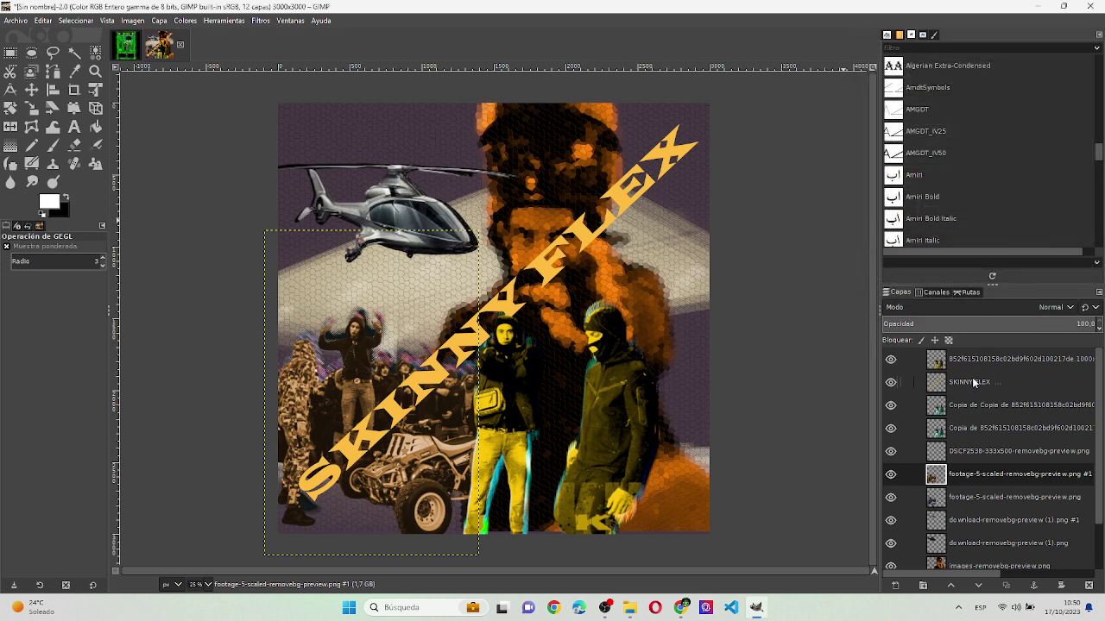
{"action": "left_click", "coordinate": [967, 429]}
{"action": "key", "text": "Down"}
{"action": "key", "text": "Down"}
{"action": "key", "text": "Down"}
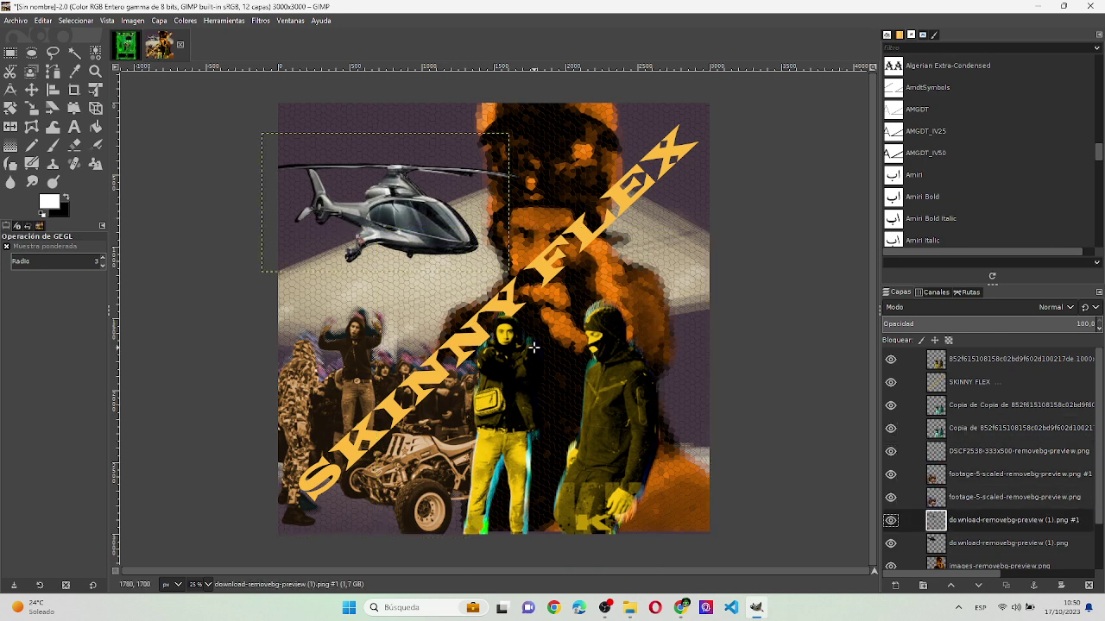
- Colorize the helicopter layer with a fully saturated golden yellow-orange
{"action": "key", "text": "shift+ctrl+f"}
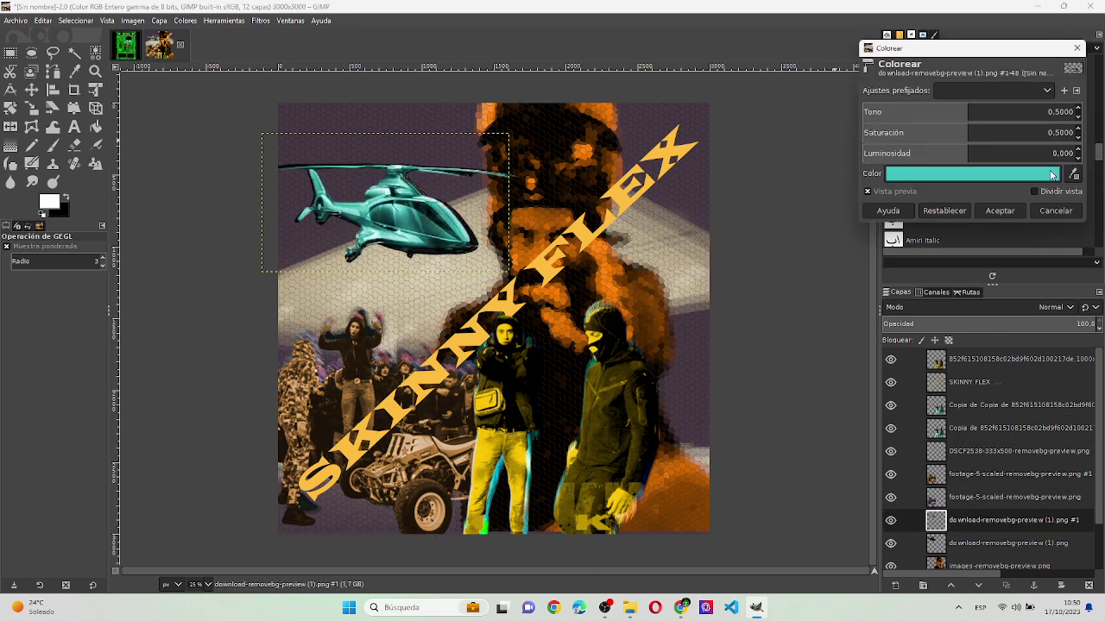
{"action": "left_click", "coordinate": [1051, 174]}
{"action": "left_click", "coordinate": [962, 214]}
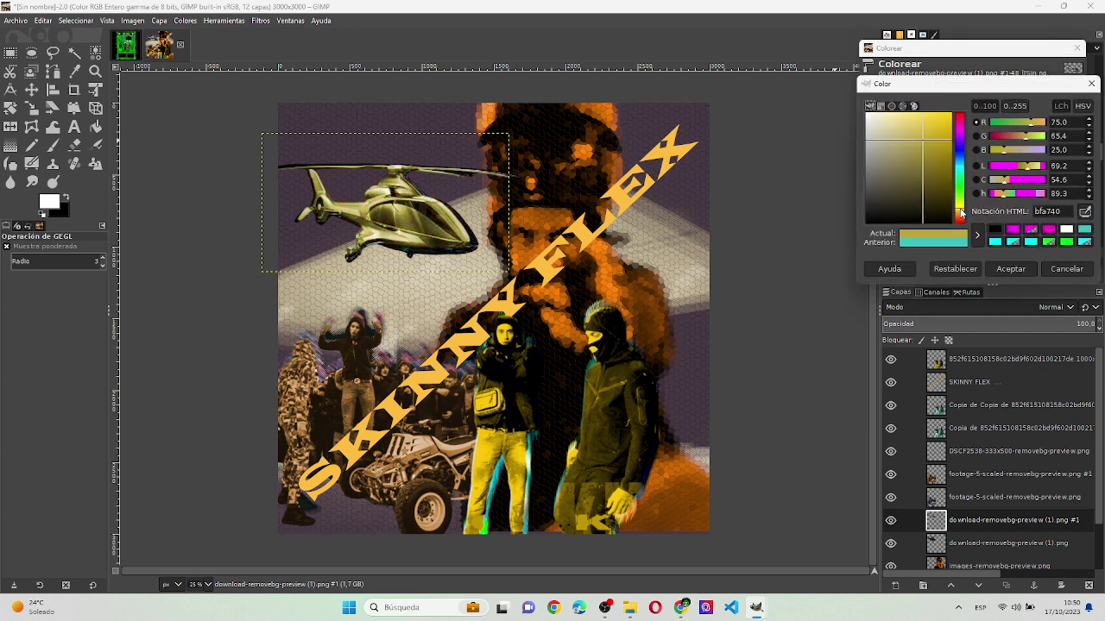
{"action": "left_click_drag", "start_coordinate": [920, 131], "coordinate": [974, 151]}
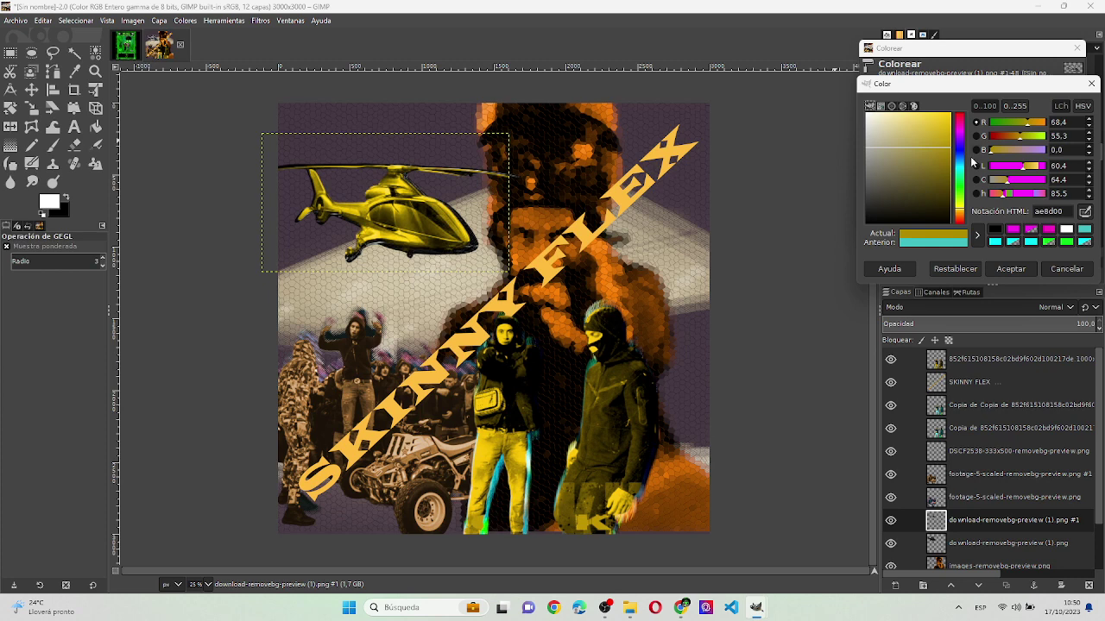
{"action": "left_click", "coordinate": [963, 217]}
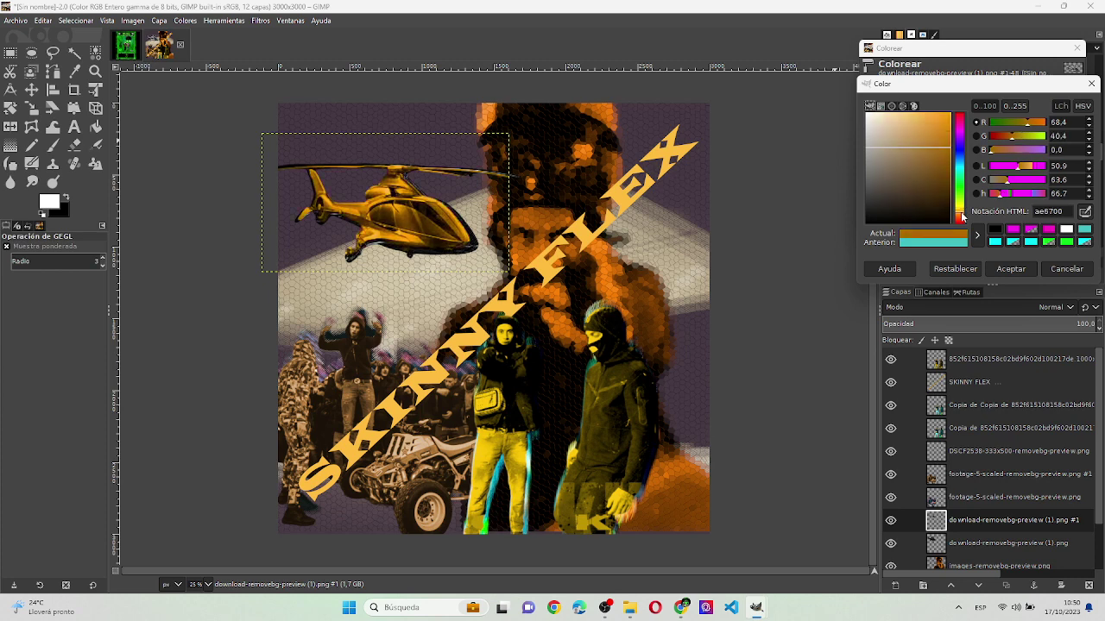
{"action": "left_click_drag", "start_coordinate": [962, 217], "coordinate": [962, 218]}
{"action": "left_click", "coordinate": [1011, 270]}
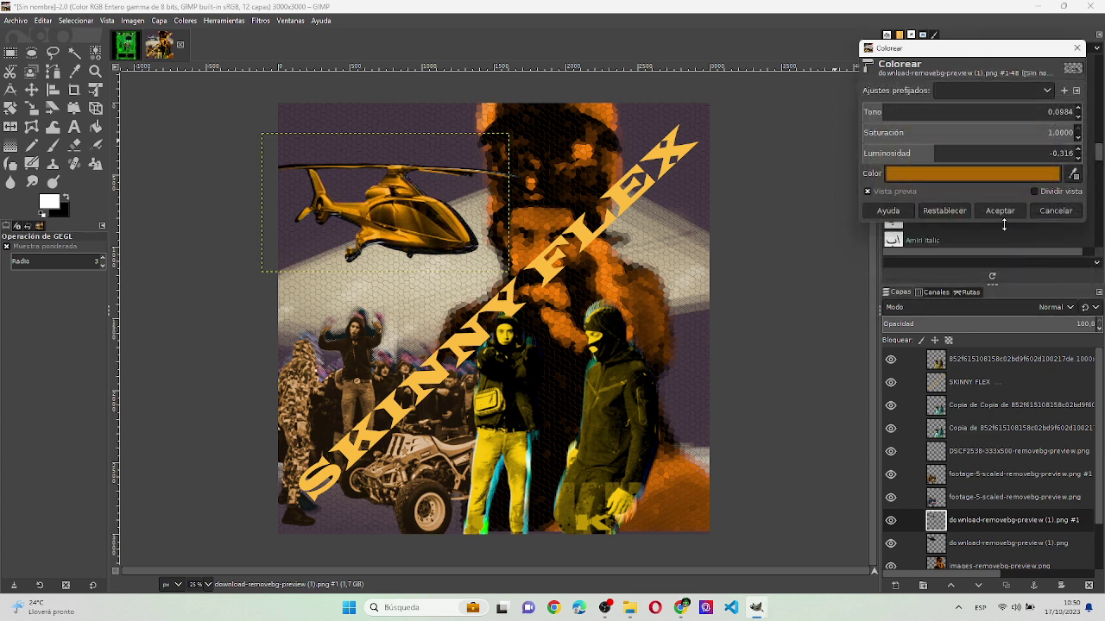
{"action": "left_click", "coordinate": [1009, 212]}
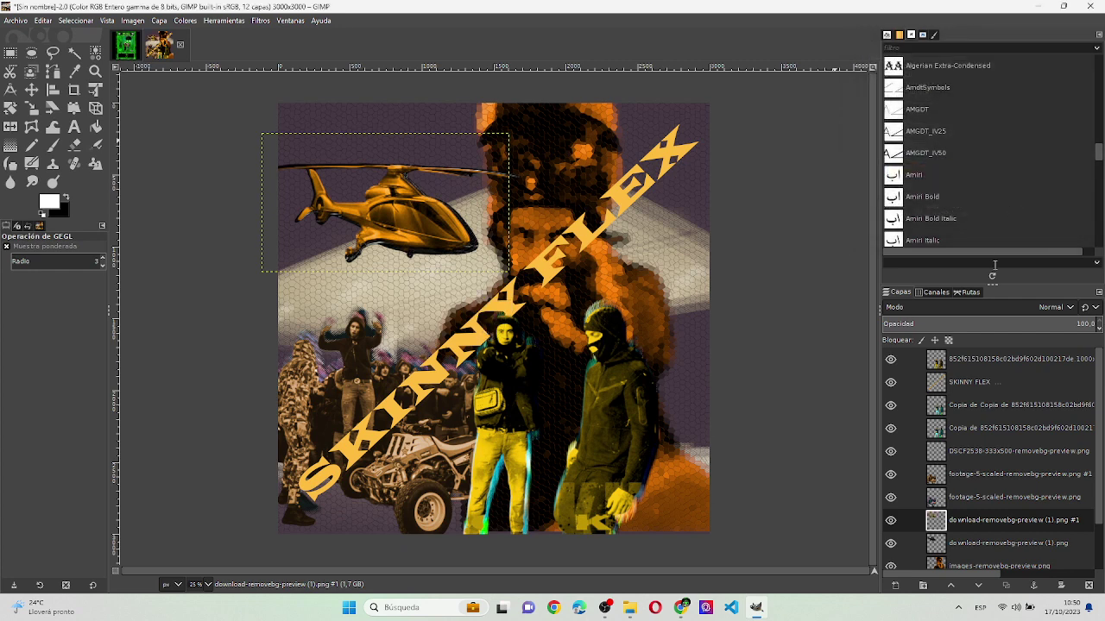
- Colorize the filling-station background layer with orange bf8f40
{"action": "scroll", "coordinate": [990, 479], "scroll_direction": "down", "scroll_amount": 2}
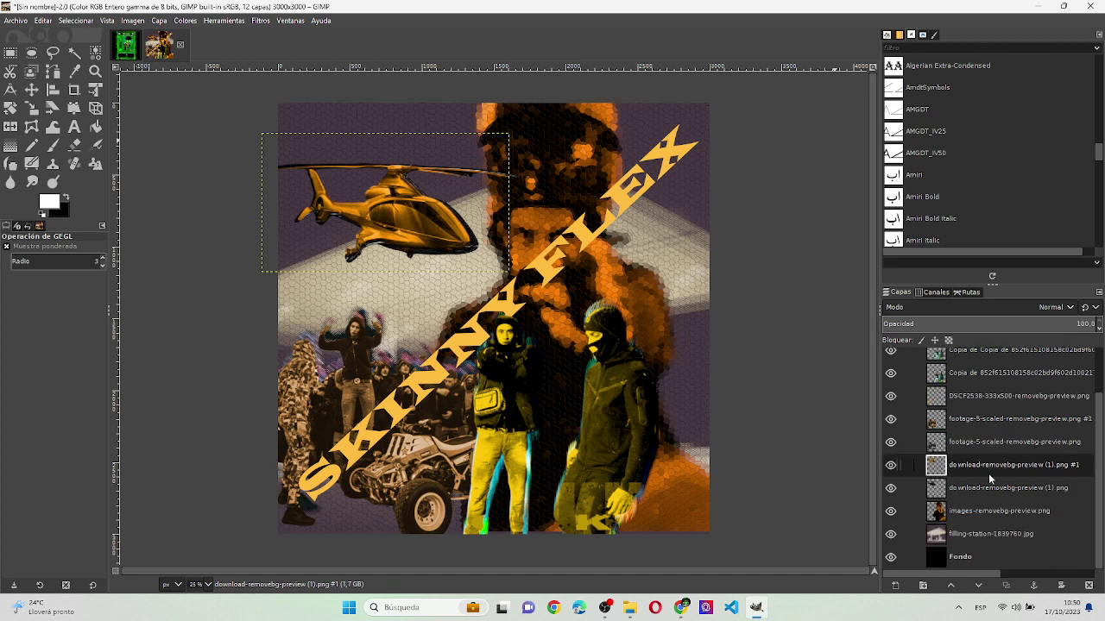
{"action": "left_click", "coordinate": [977, 540]}
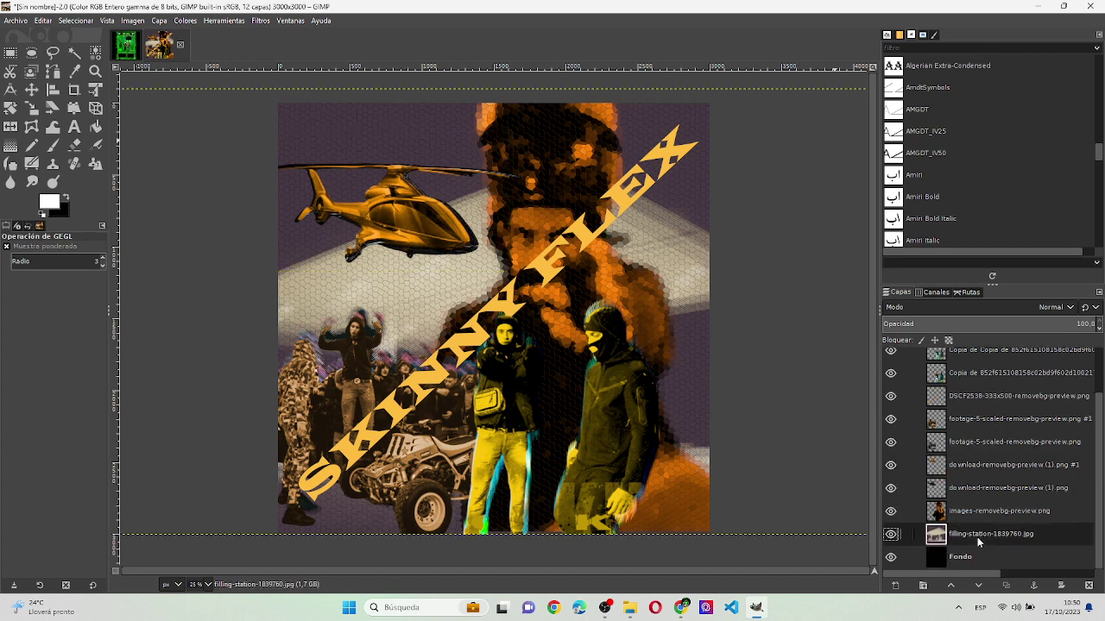
{"action": "key", "text": "ctrl+shift+f"}
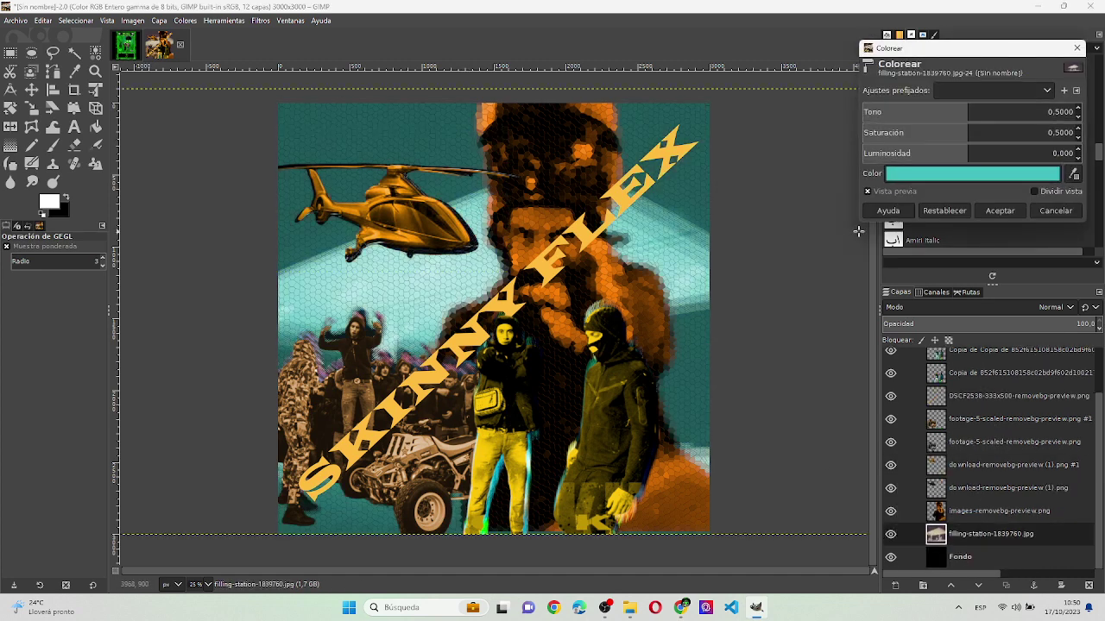
{"action": "left_click", "coordinate": [950, 183]}
{"action": "left_click_drag", "start_coordinate": [941, 205], "coordinate": [942, 221]}
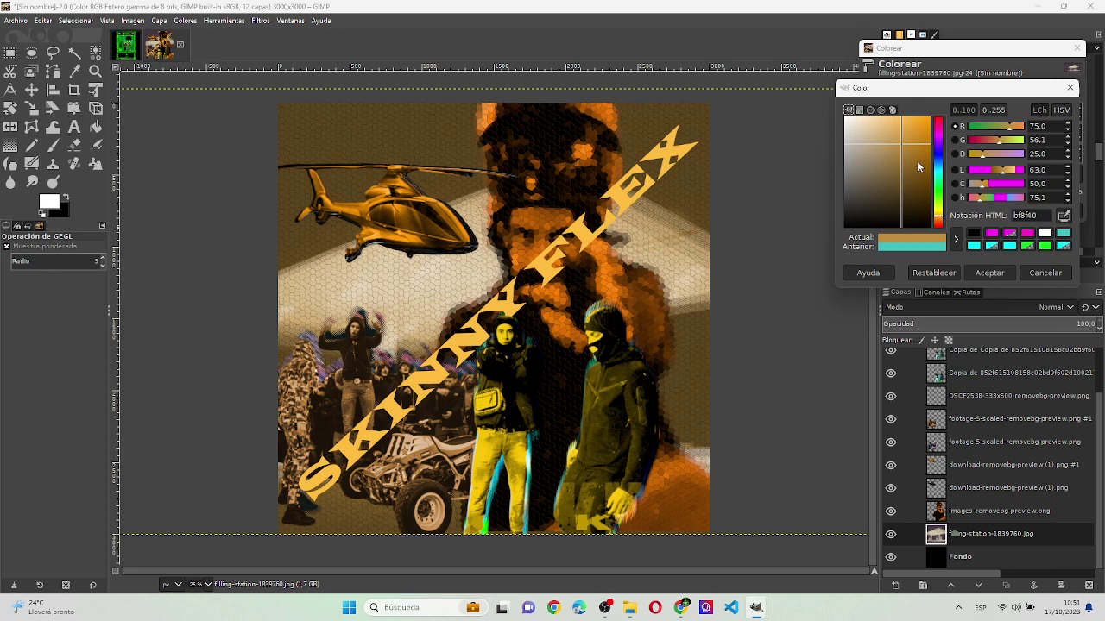
{"action": "left_click", "coordinate": [998, 271]}
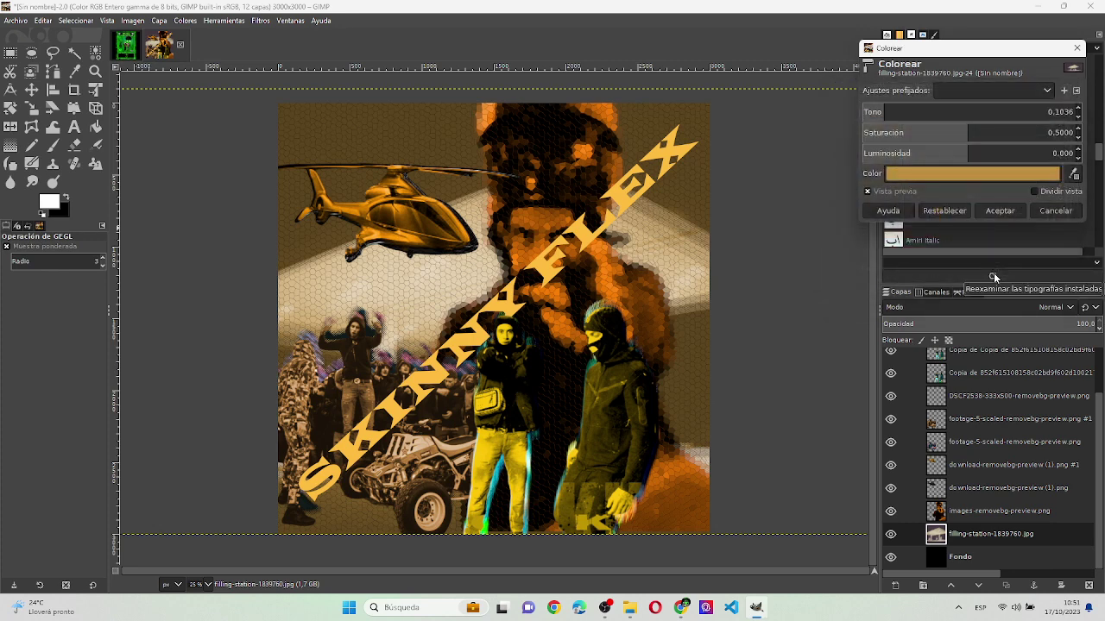
{"action": "left_click", "coordinate": [1006, 216]}
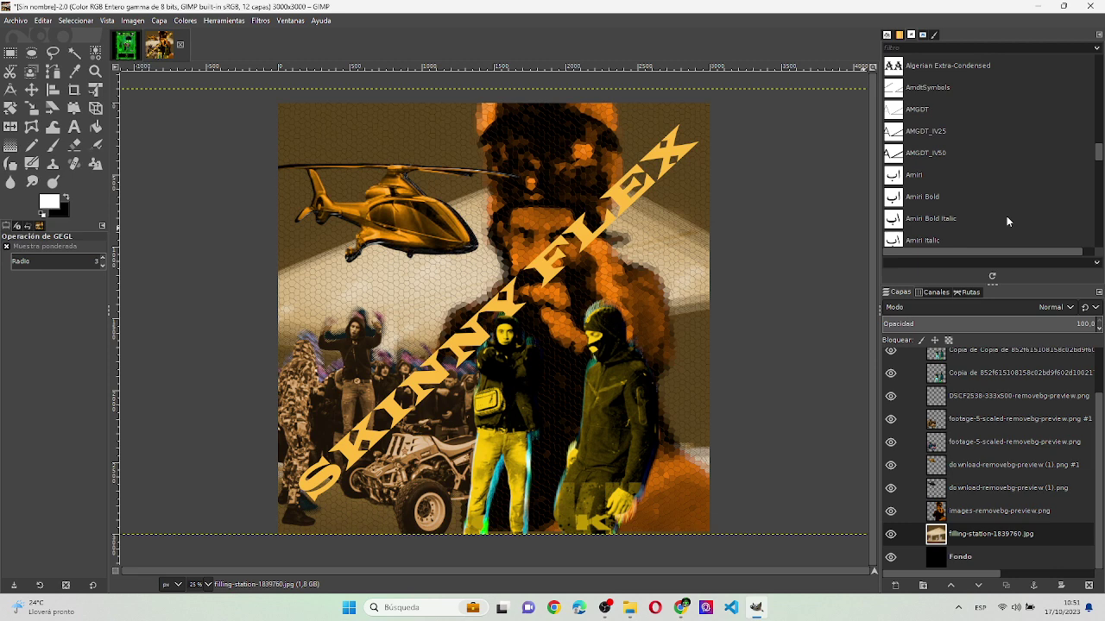
- Export the collage as SKINNYFLEX.png to the Desktop with default PNG settings
{"action": "key", "text": "ctrl+shift+e"}
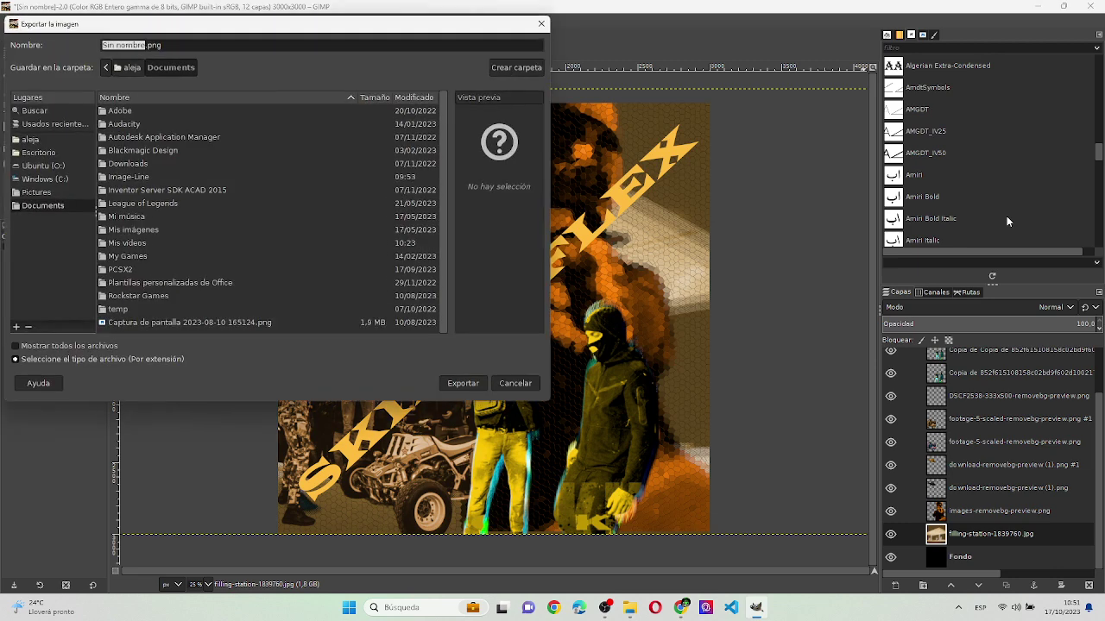
{"action": "type", "text": "SKIN"}
{"action": "type", "text": "N"}
{"action": "type", "text": "YFLEX"}
{"action": "left_click", "coordinate": [269, 174]}
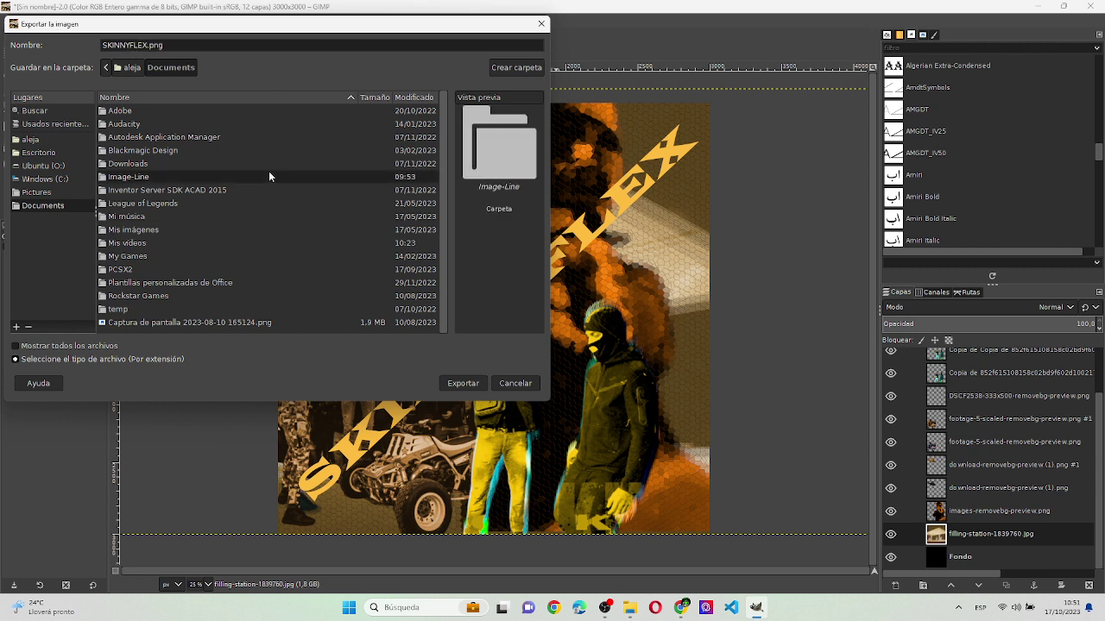
{"action": "left_click", "coordinate": [41, 153]}
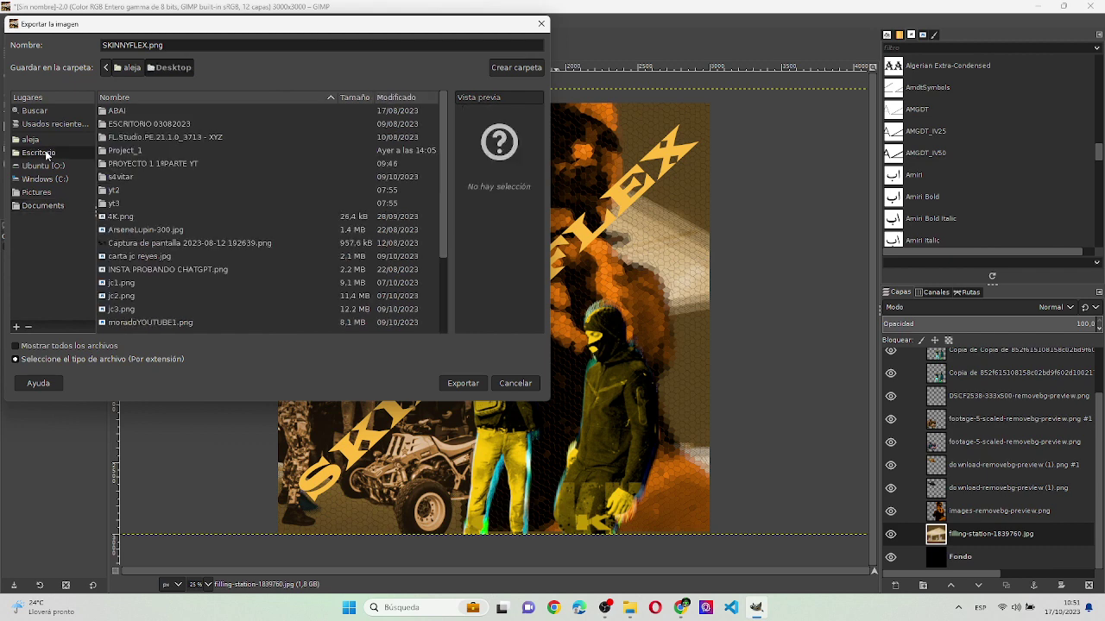
{"action": "left_click", "coordinate": [463, 384]}
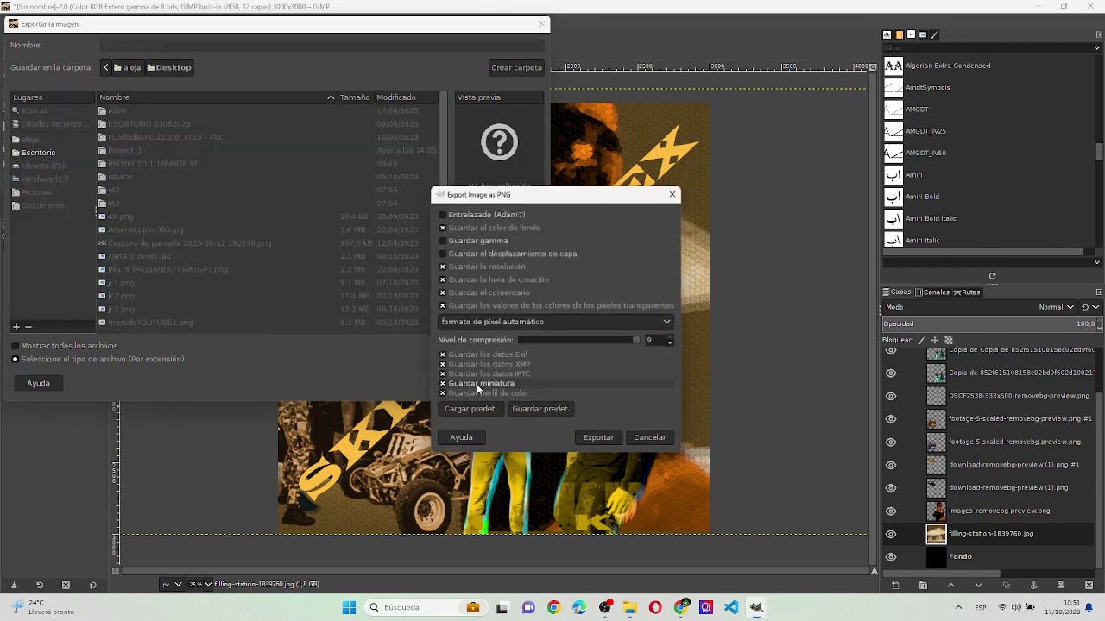
{"action": "left_click", "coordinate": [596, 440]}
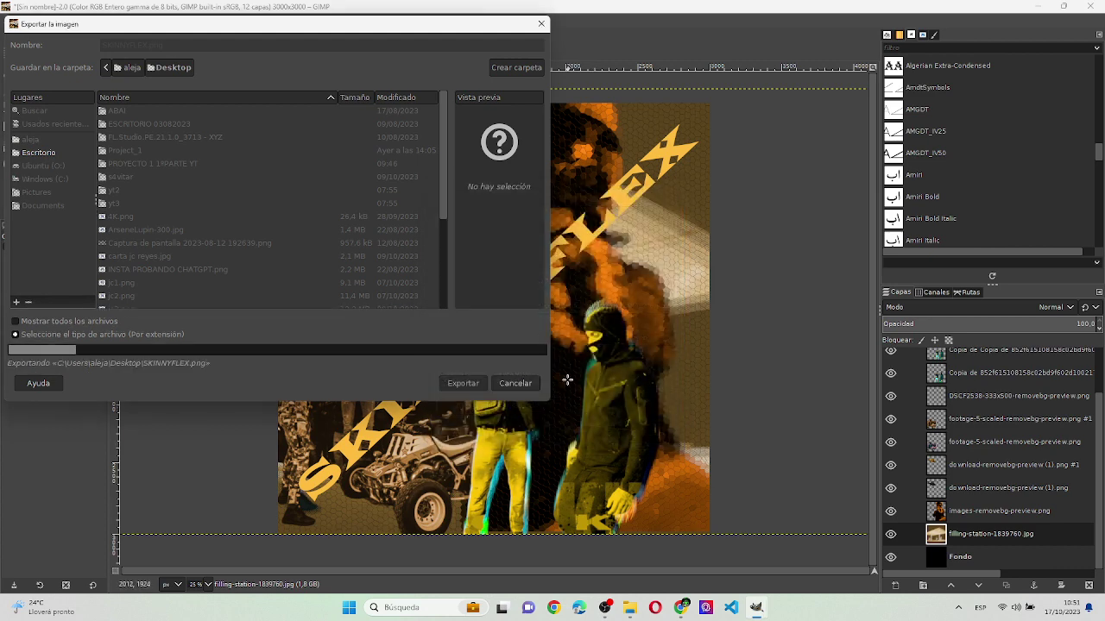
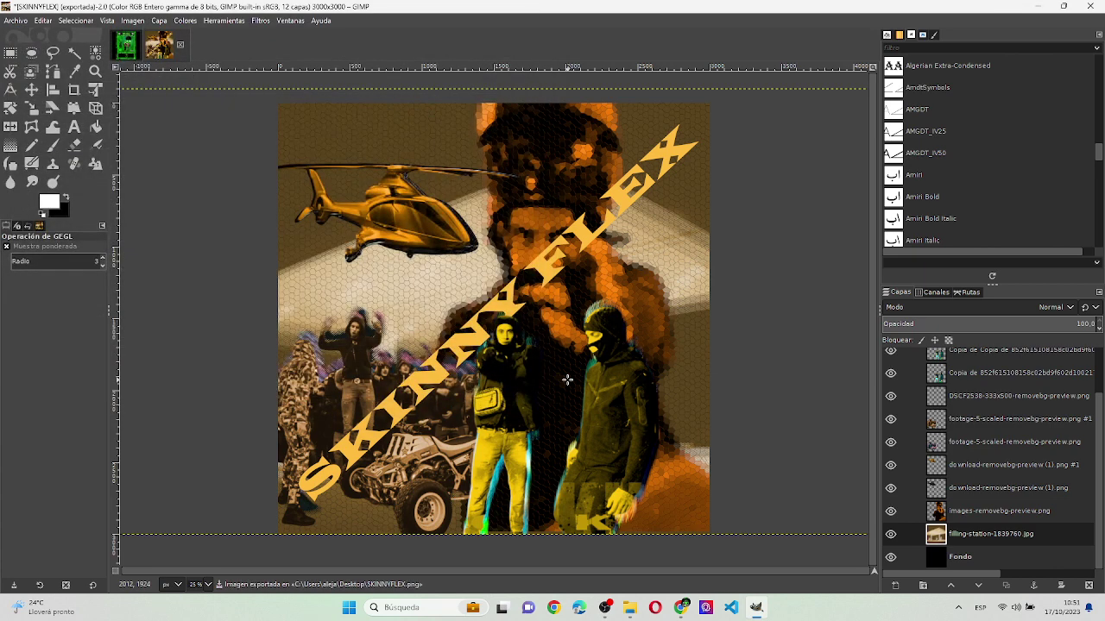
- Drag channels4_banner.jpg from Downloads onto the card as a new layer, keeping its colour profile
{"action": "left_click", "coordinate": [126, 44]}
{"action": "scroll", "coordinate": [978, 495], "scroll_direction": "down", "scroll_amount": 2}
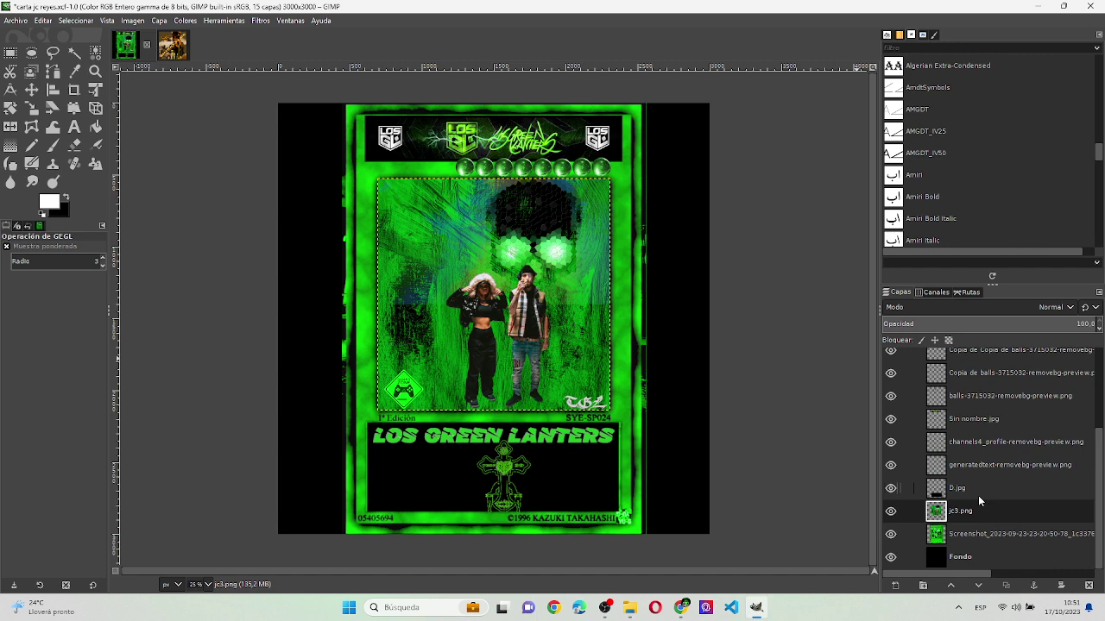
{"action": "key", "text": "alt+Tab"}
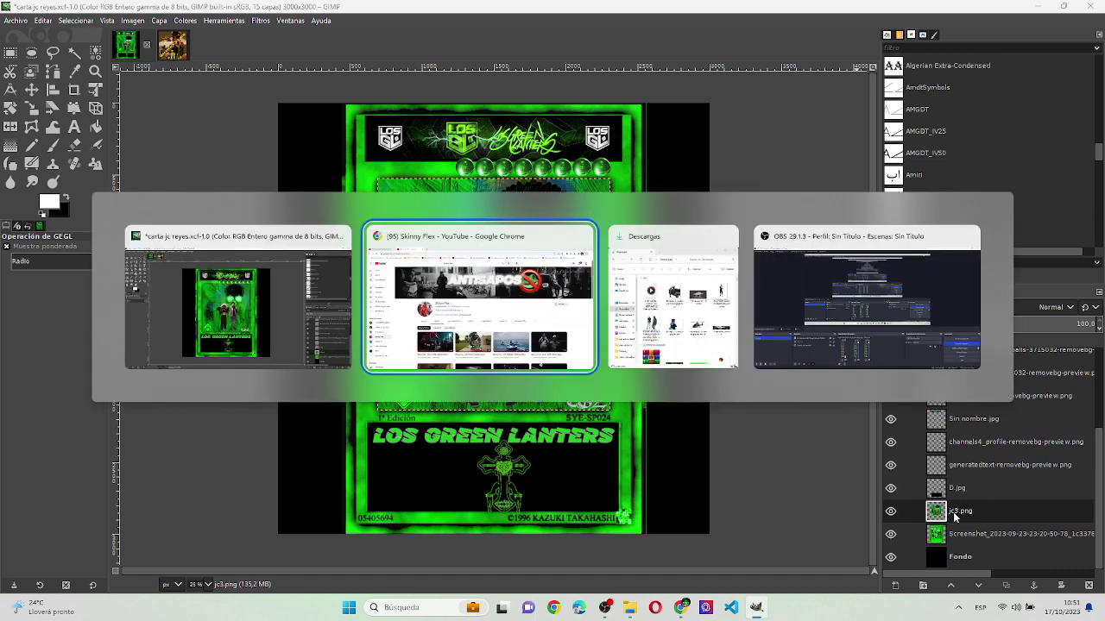
{"action": "key", "text": "alt+Tab"}
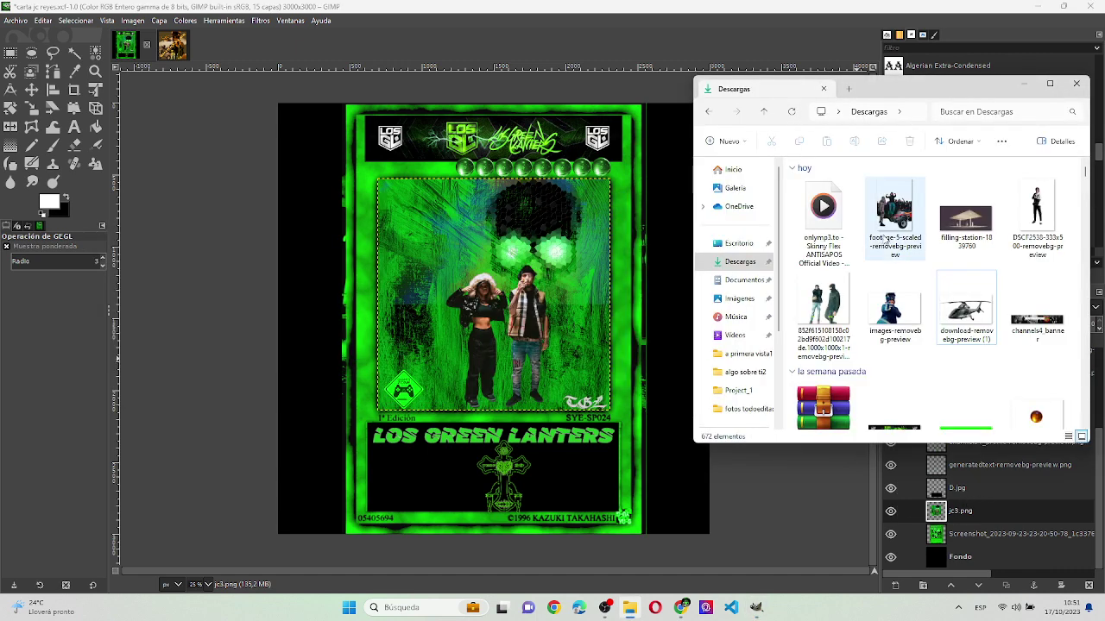
{"action": "left_click", "coordinate": [1027, 319]}
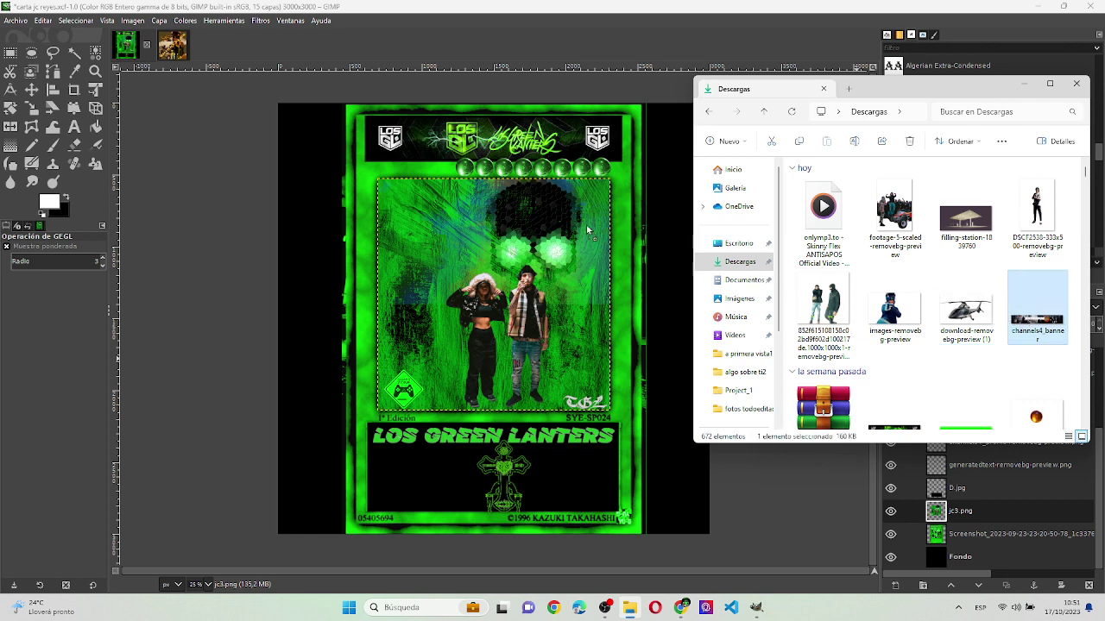
{"action": "left_click_drag", "start_coordinate": [1027, 319], "coordinate": [586, 224]}
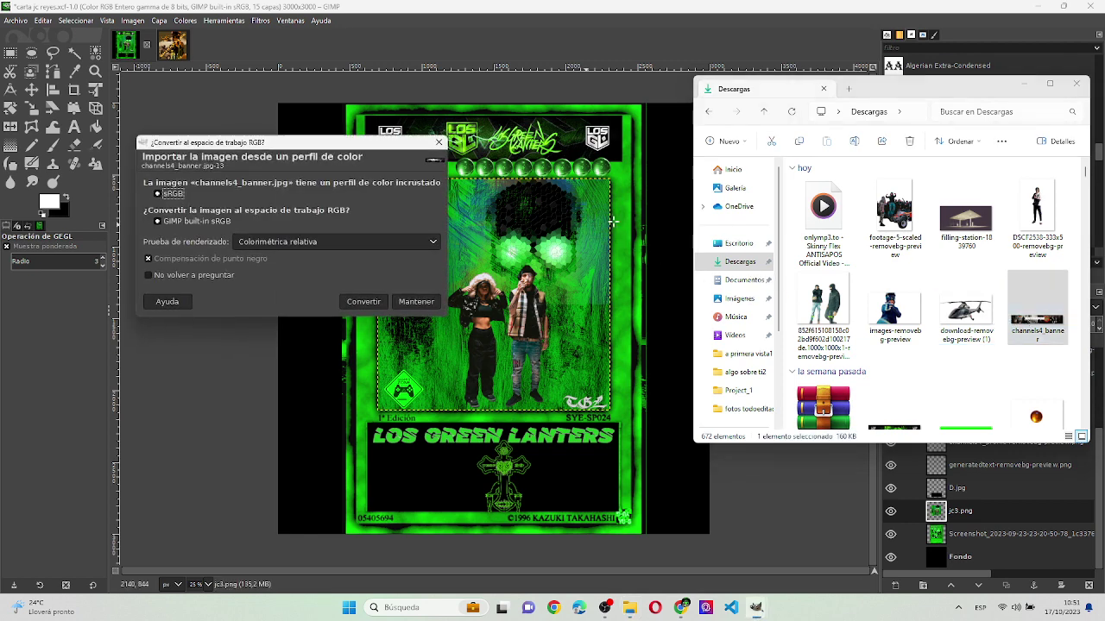
{"action": "left_click", "coordinate": [419, 298]}
{"action": "left_click", "coordinate": [95, 90]}
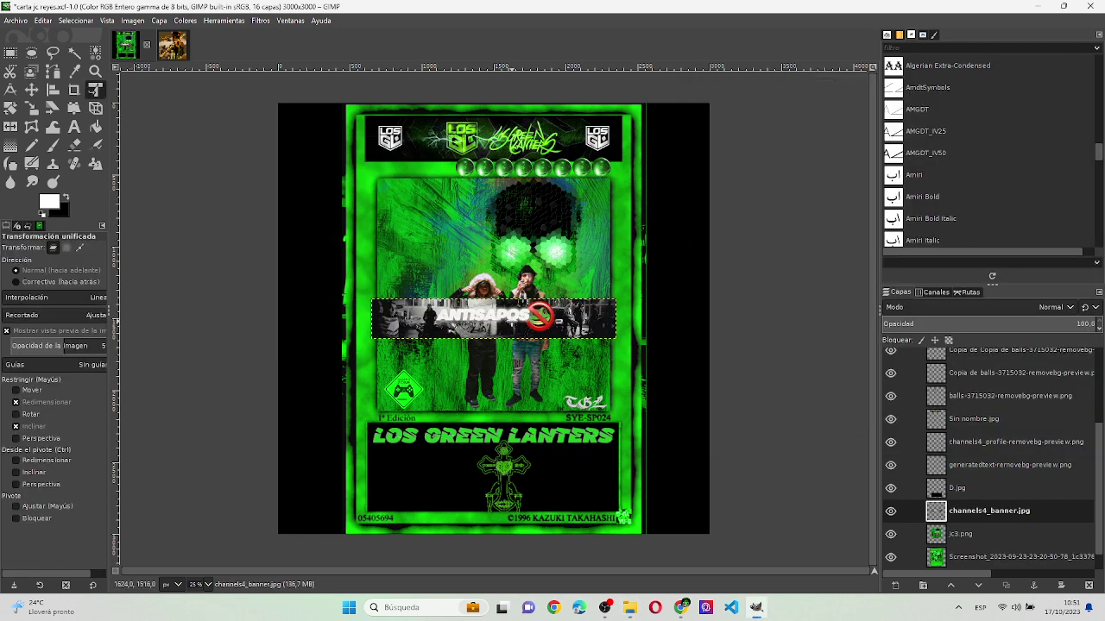
- Move the channels4 banner to the card's top strip and stretch its corners across the header width
{"action": "left_click", "coordinate": [516, 326]}
{"action": "left_click_drag", "start_coordinate": [521, 330], "coordinate": [538, 148]}
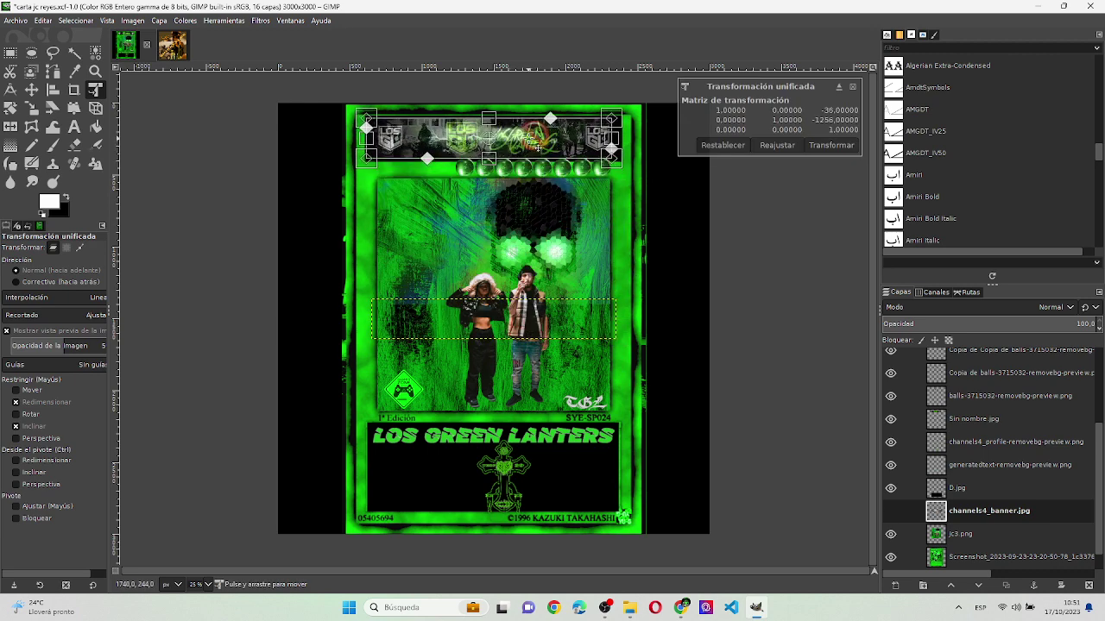
{"action": "scroll", "coordinate": [539, 147], "scroll_direction": "up", "scroll_amount": 3, "text": "ctrl"}
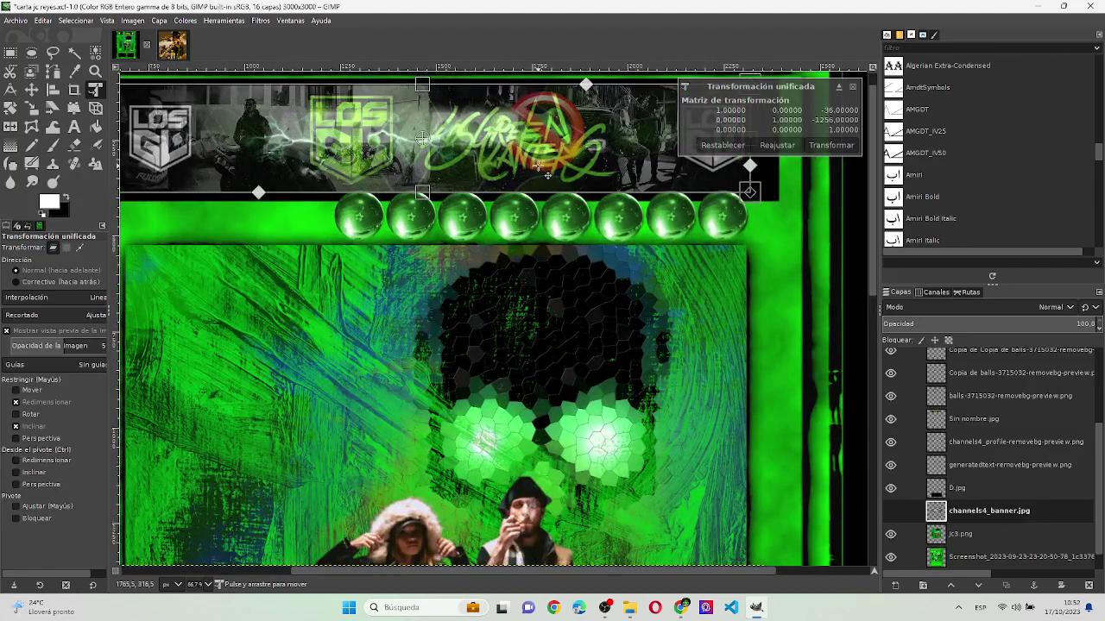
{"action": "scroll", "coordinate": [554, 163], "scroll_direction": "down", "scroll_amount": 4}
{"action": "scroll", "coordinate": [554, 164], "scroll_direction": "up", "scroll_amount": 3}
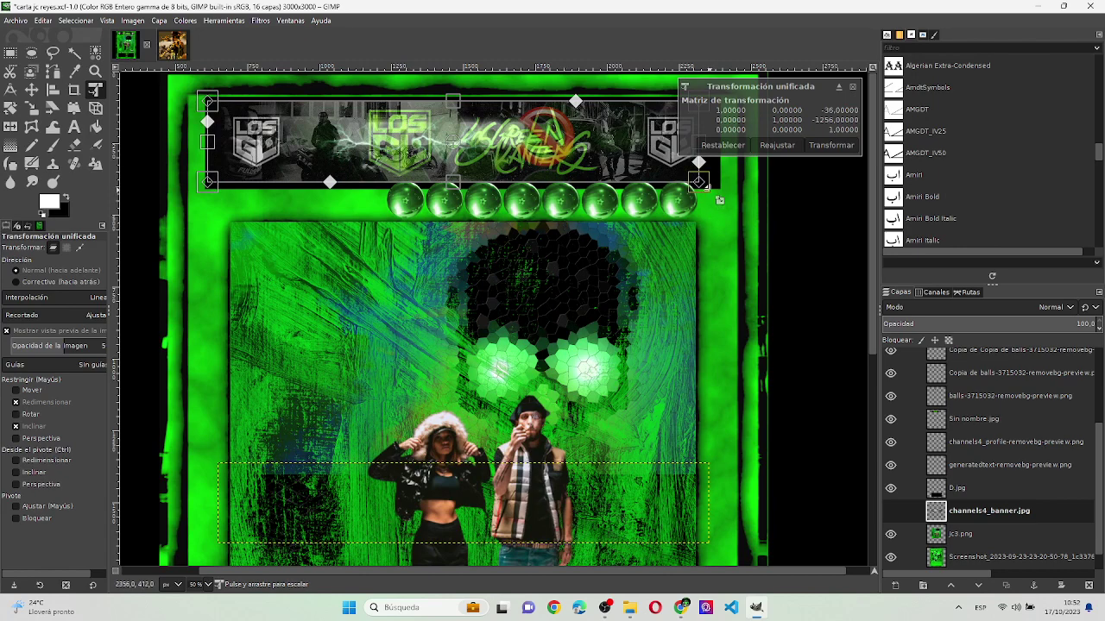
{"action": "left_click_drag", "start_coordinate": [698, 183], "coordinate": [729, 195]}
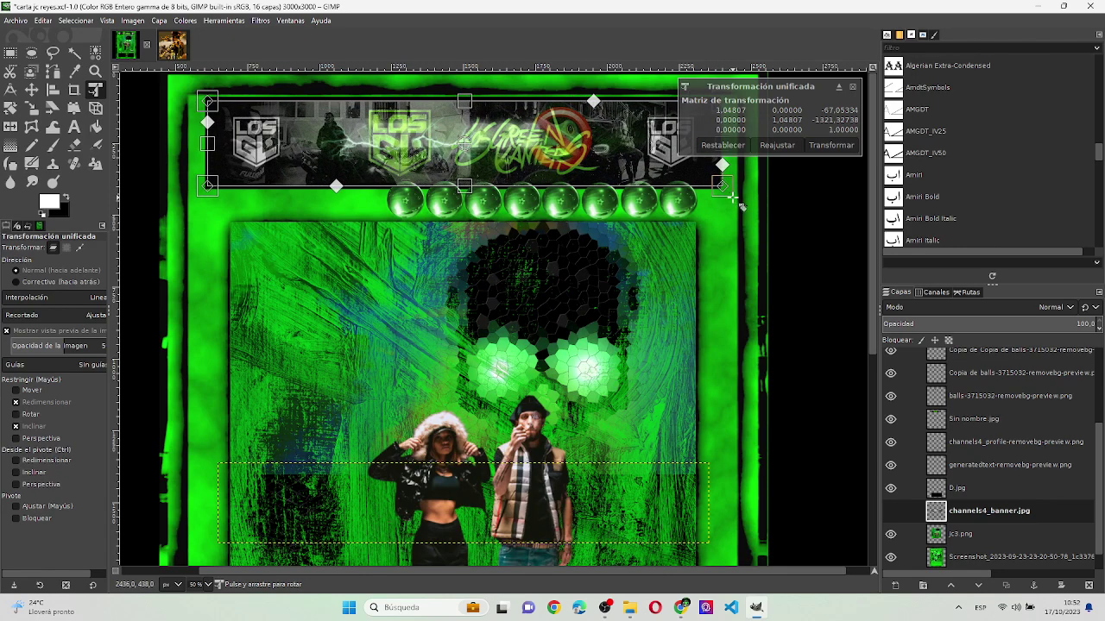
{"action": "scroll", "coordinate": [216, 130], "scroll_direction": "down", "scroll_amount": 5}
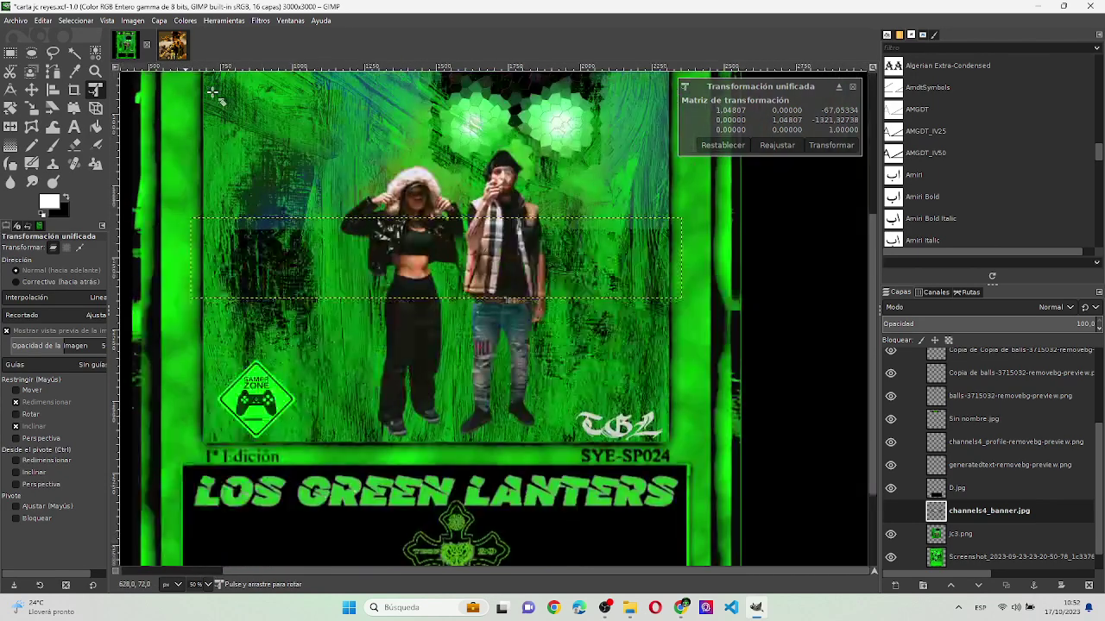
{"action": "scroll", "coordinate": [313, 374], "scroll_direction": "up", "scroll_amount": 5}
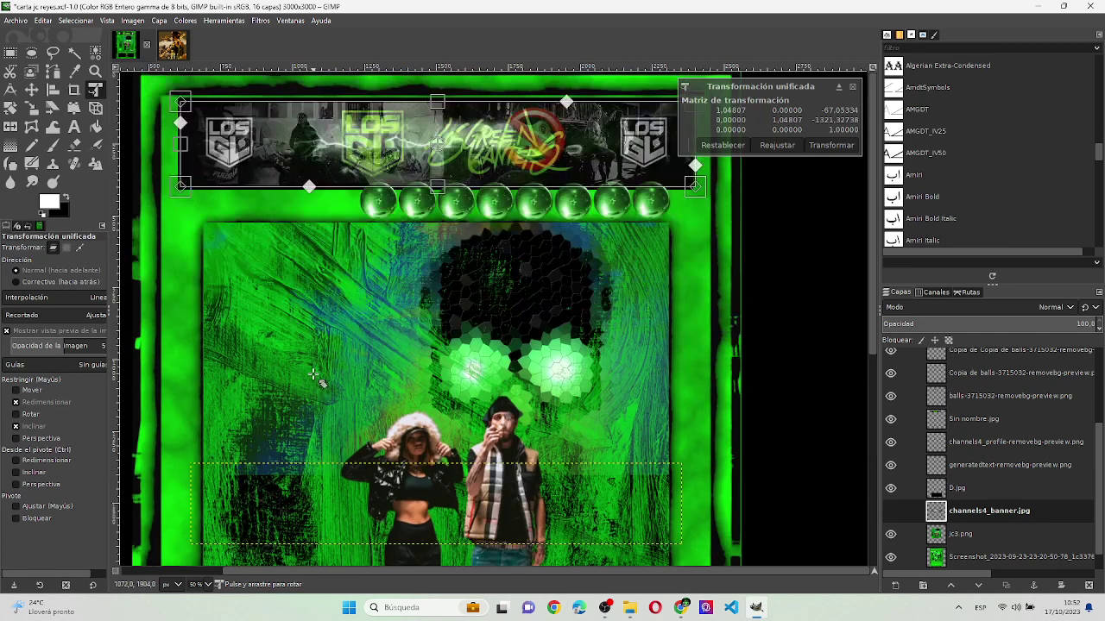
{"action": "left_click_drag", "start_coordinate": [181, 186], "coordinate": [235, 185]}
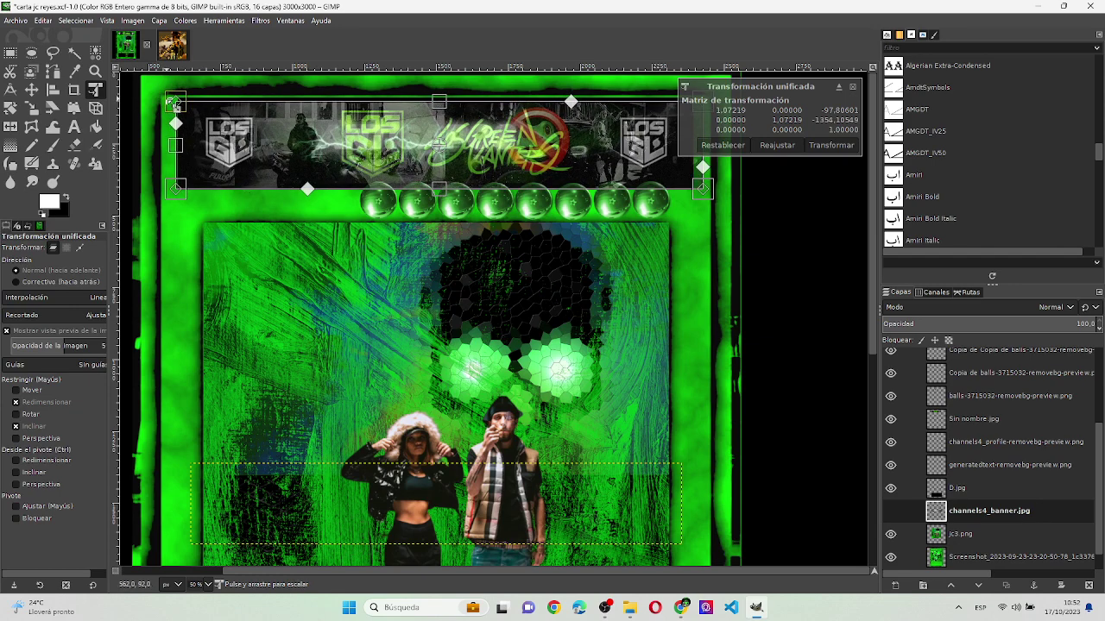
{"action": "left_click_drag", "start_coordinate": [174, 101], "coordinate": [157, 98]}
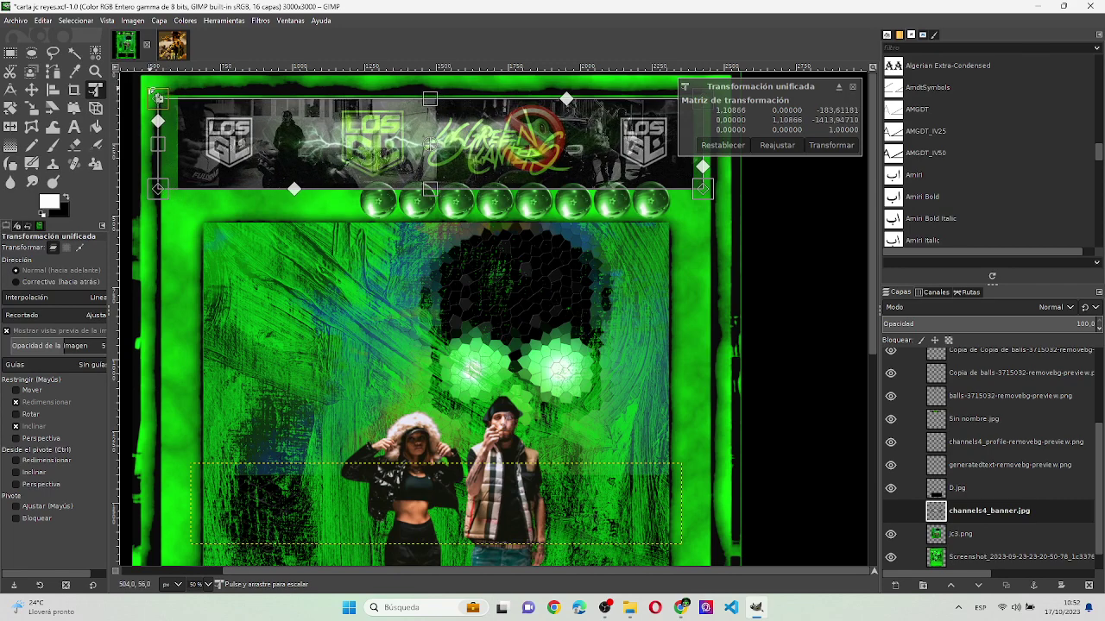
{"action": "key", "text": "Return"}
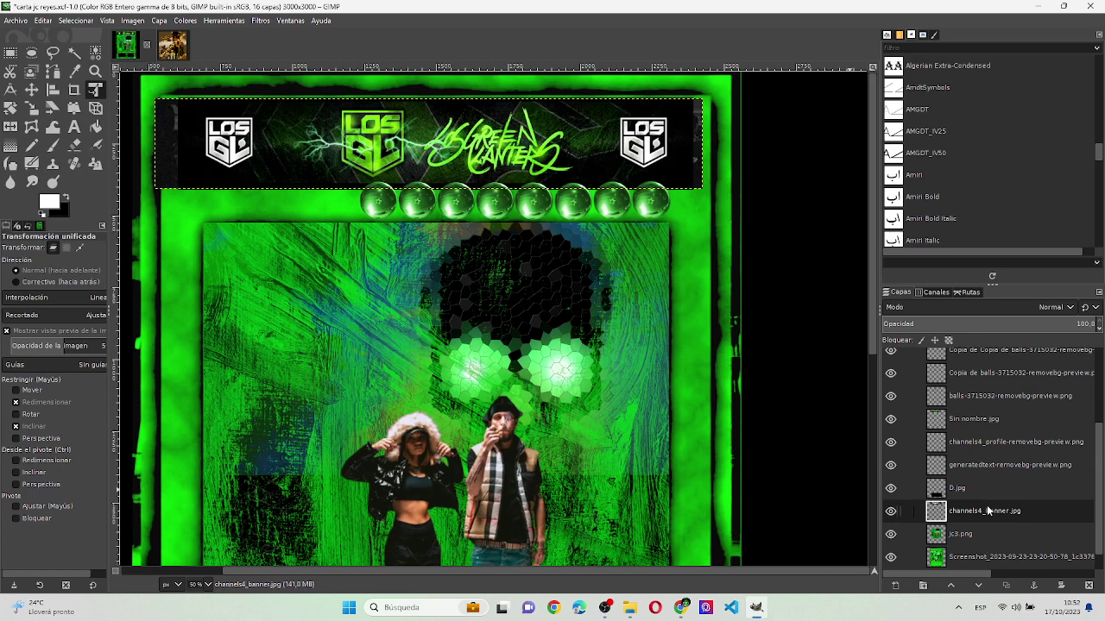
- Raise the banner layer, shrink it to fit inside the header's edges, and hide Sin nombre.jpg
{"action": "mouse_move", "coordinate": [989, 511]}
{"action": "left_mouse_down"}
{"action": "mouse_move", "coordinate": [985, 361]}
{"action": "mouse_move", "coordinate": [978, 542]}
{"action": "left_mouse_up"}
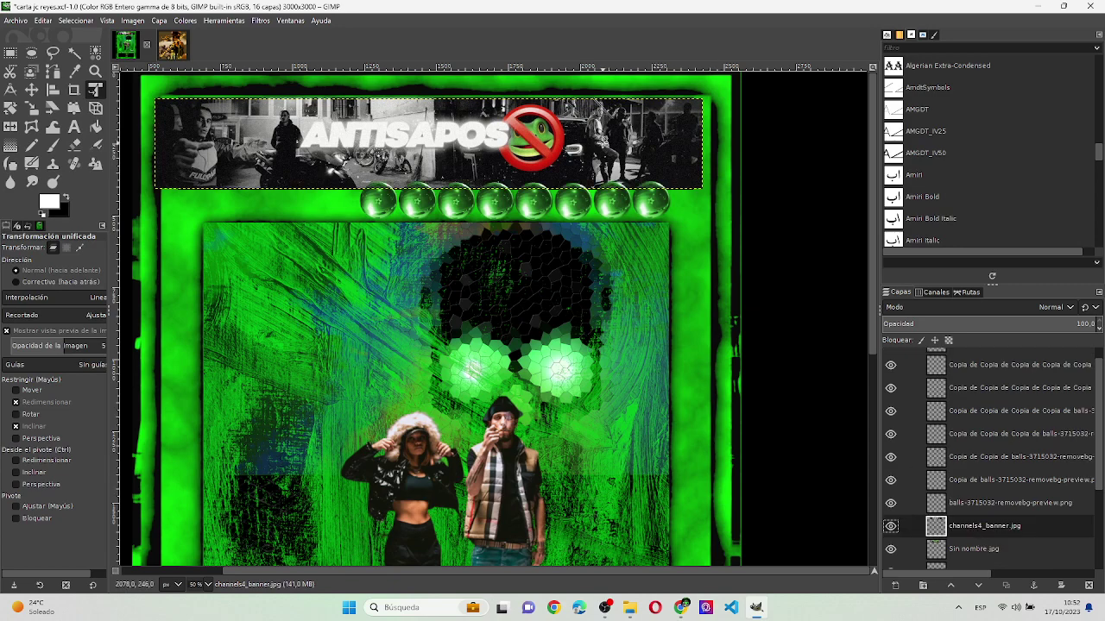
{"action": "left_click_drag", "start_coordinate": [332, 138], "coordinate": [339, 139]}
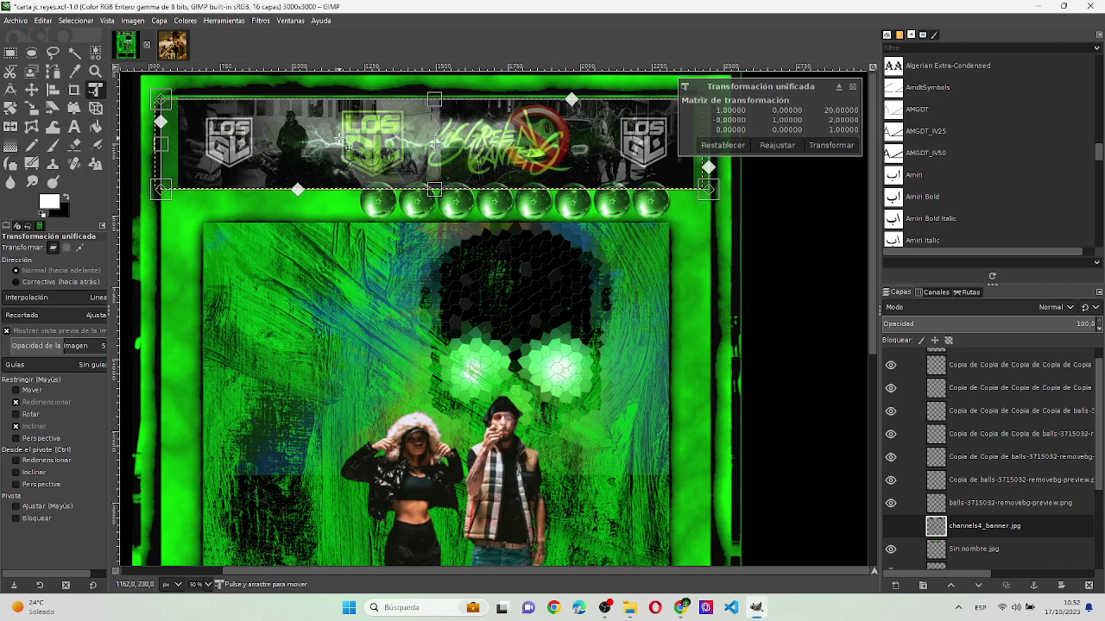
{"action": "key", "text": "Return"}
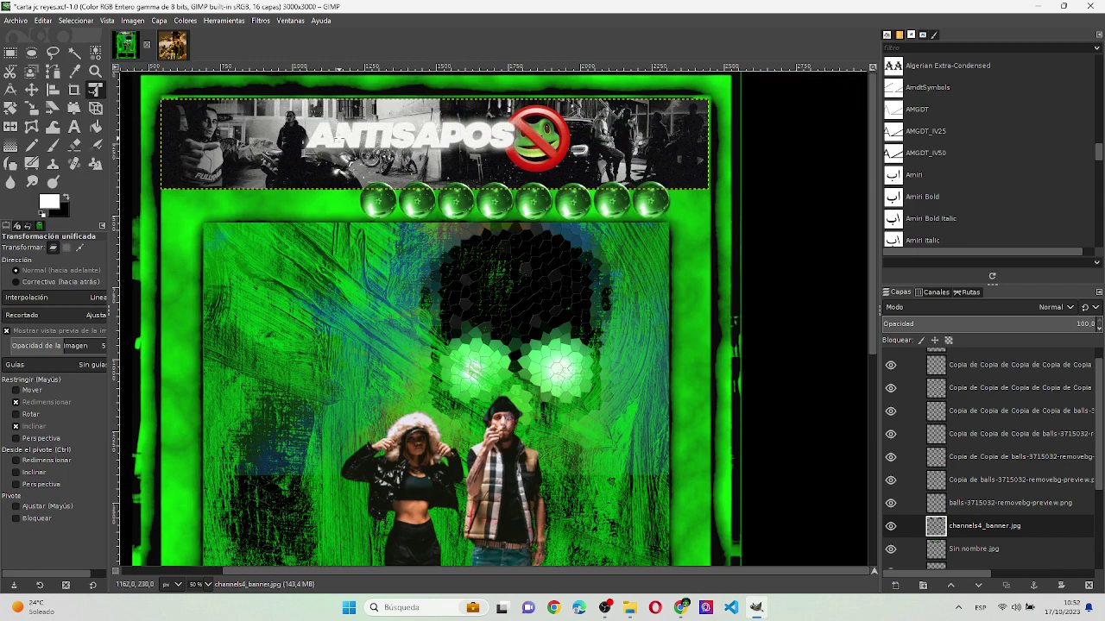
{"action": "key", "text": "ctrl+z"}
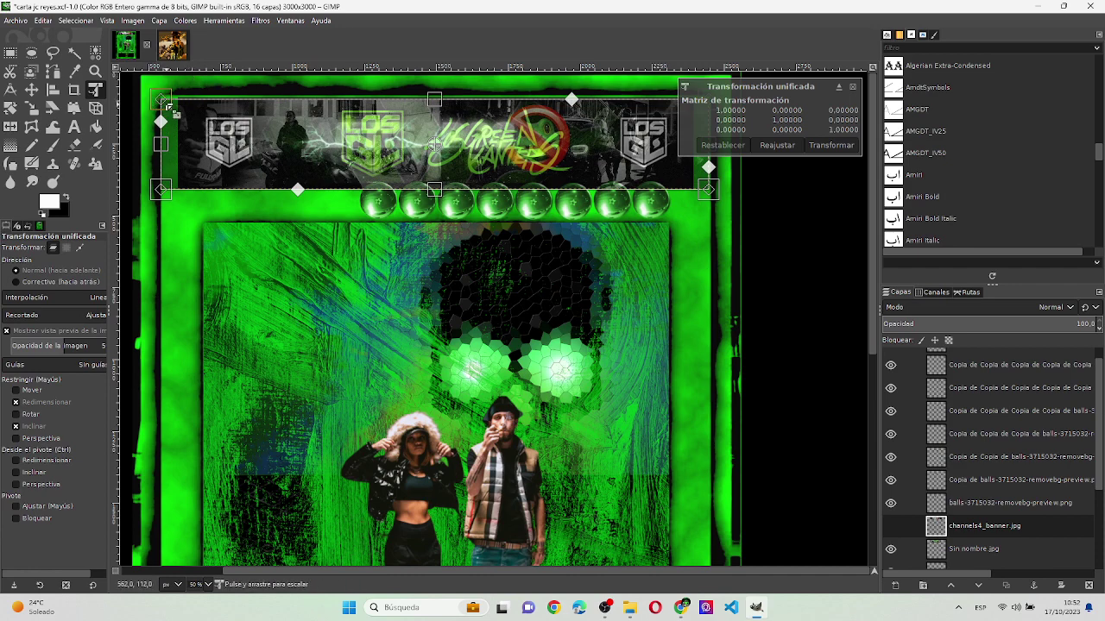
{"action": "left_click_drag", "start_coordinate": [183, 112], "coordinate": [186, 115]}
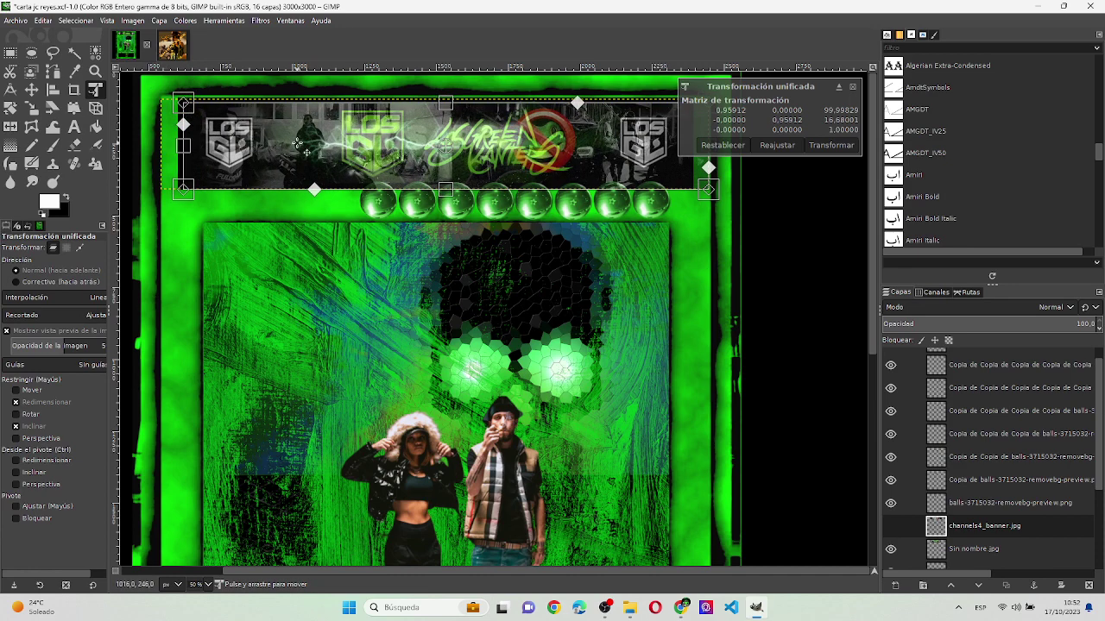
{"action": "left_click_drag", "start_coordinate": [292, 142], "coordinate": [285, 141]}
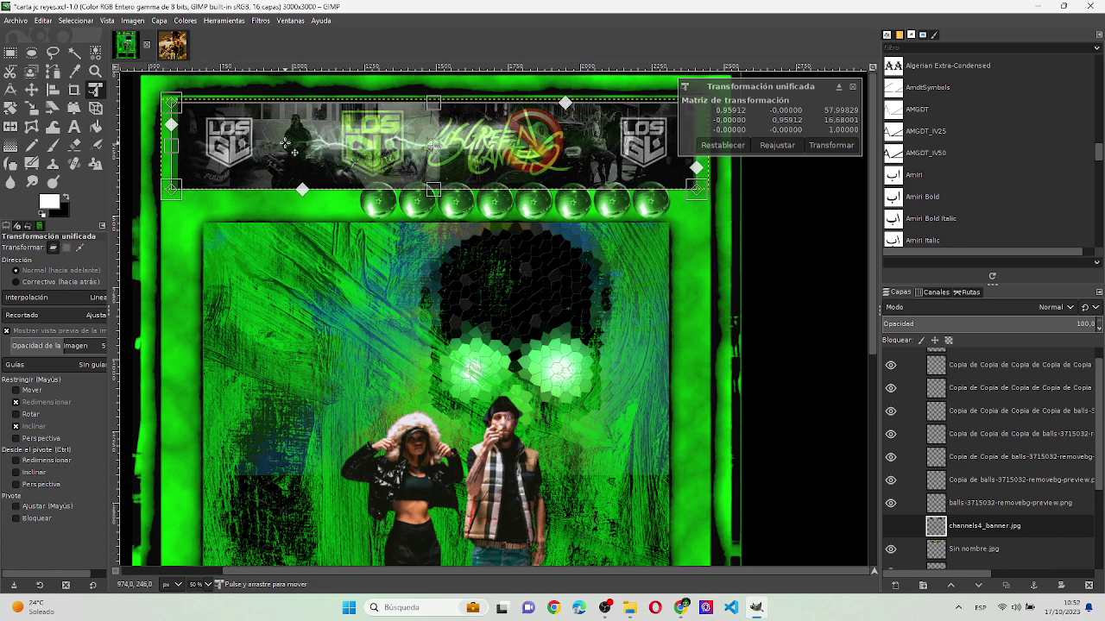
{"action": "key", "text": "Return"}
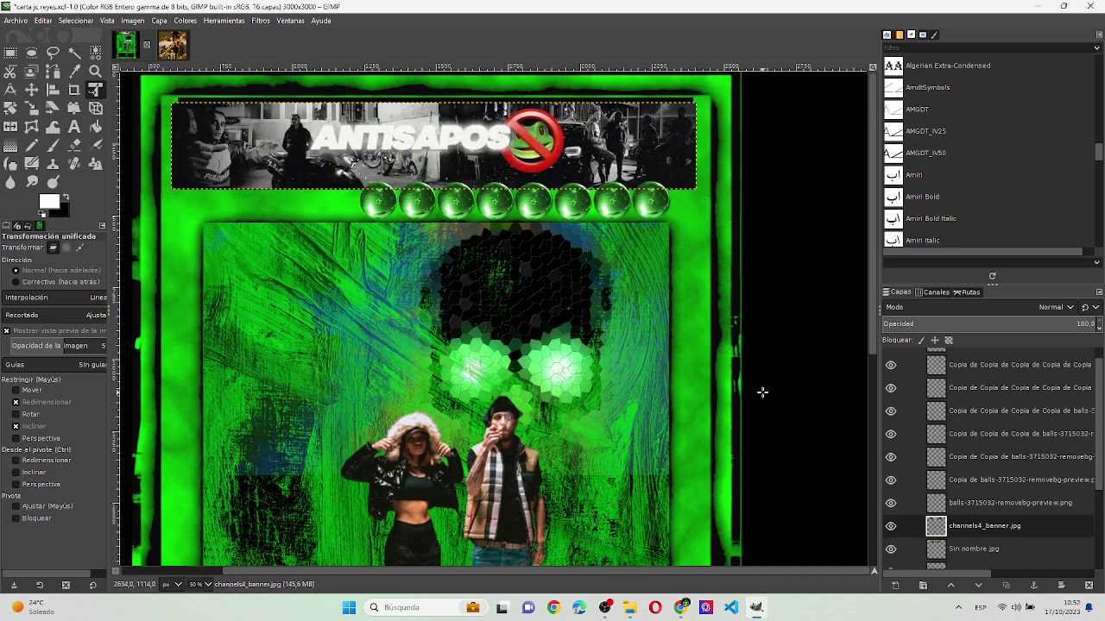
{"action": "left_click", "coordinate": [895, 550]}
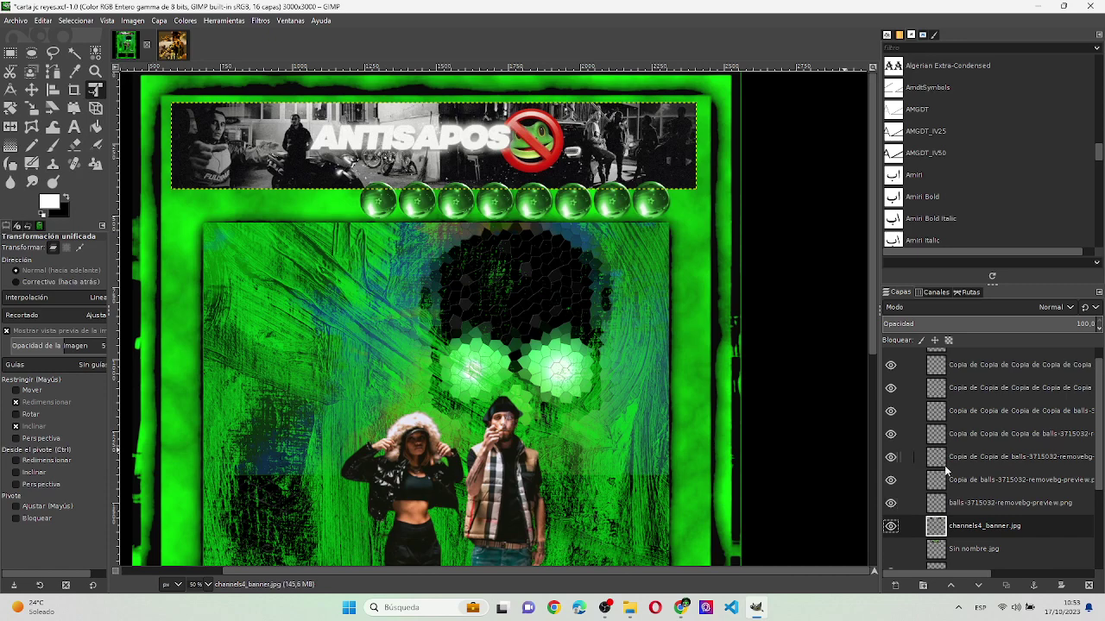
- Delete the hidden Sin nombre.jpg layer
{"action": "scroll", "coordinate": [917, 511], "scroll_direction": "down", "scroll_amount": 3}
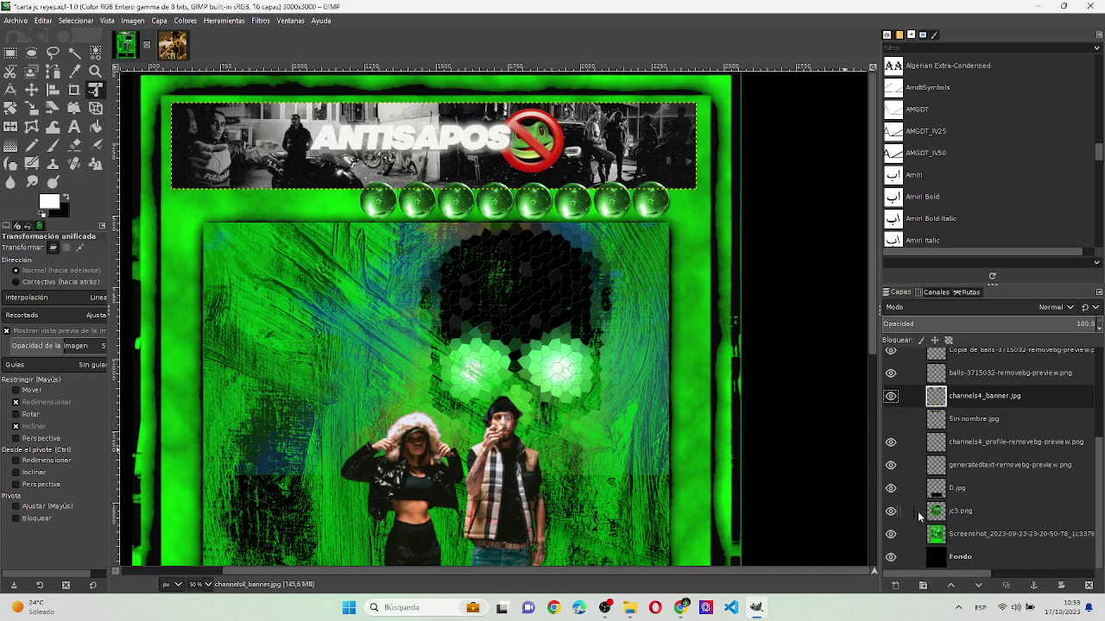
{"action": "left_click", "coordinate": [980, 419]}
{"action": "left_click", "coordinate": [1089, 586]}
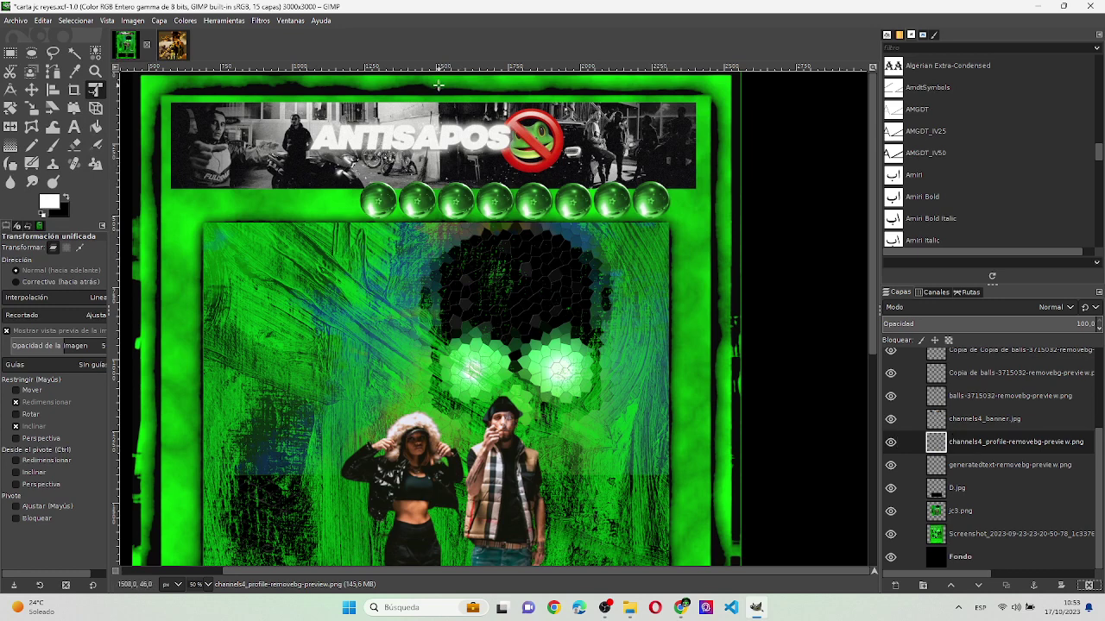
- Try a Colorize tint on the wrong layer, then cancel it without changes
{"action": "left_click", "coordinate": [219, 21]}
{"action": "mouse_move", "coordinate": [185, 20]}
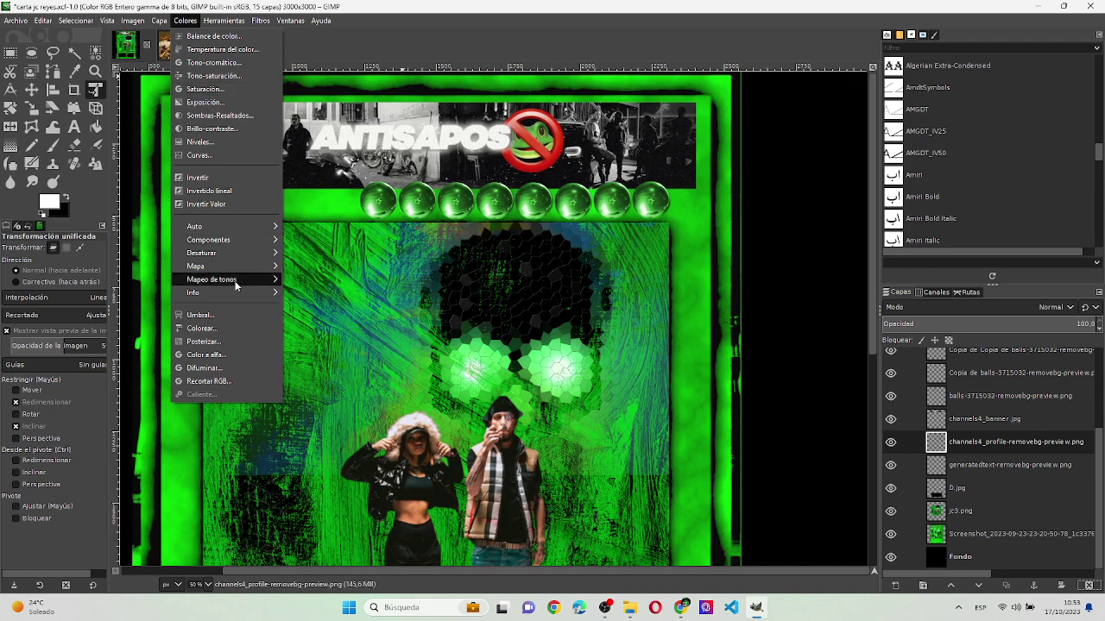
{"action": "left_click", "coordinate": [230, 328]}
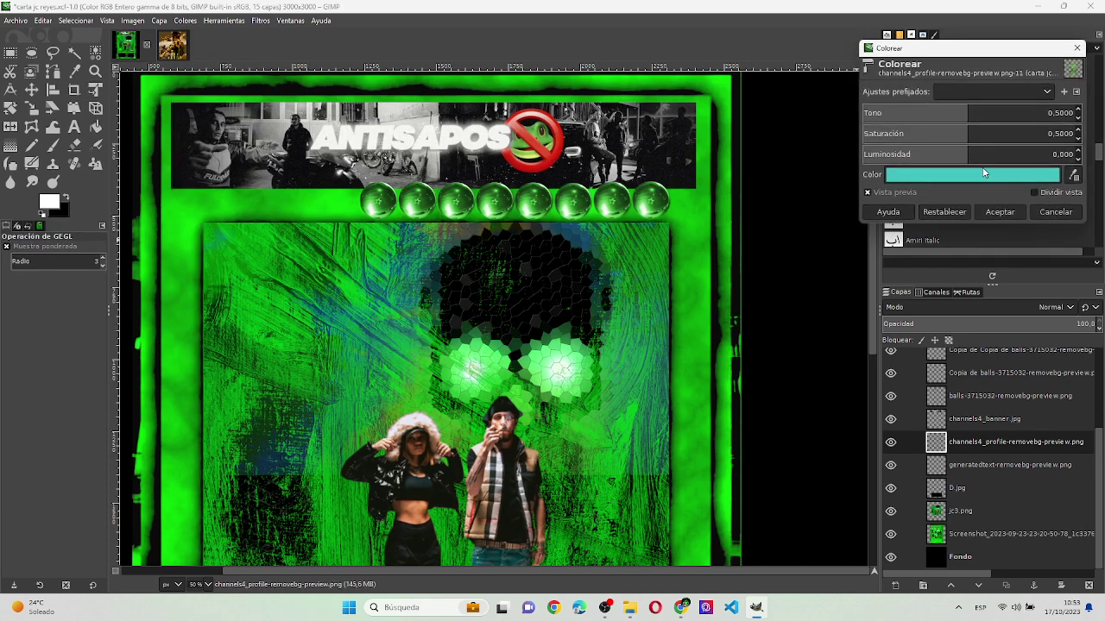
{"action": "left_click", "coordinate": [983, 172]}
{"action": "left_click_drag", "start_coordinate": [962, 203], "coordinate": [965, 209]}
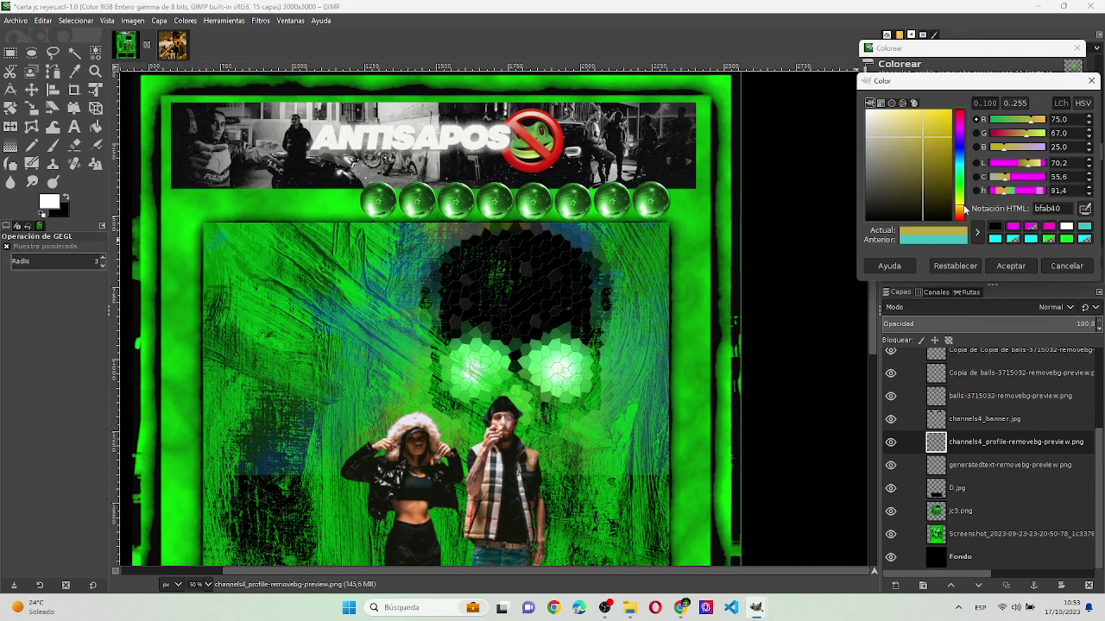
{"action": "left_click_drag", "start_coordinate": [949, 164], "coordinate": [970, 168]}
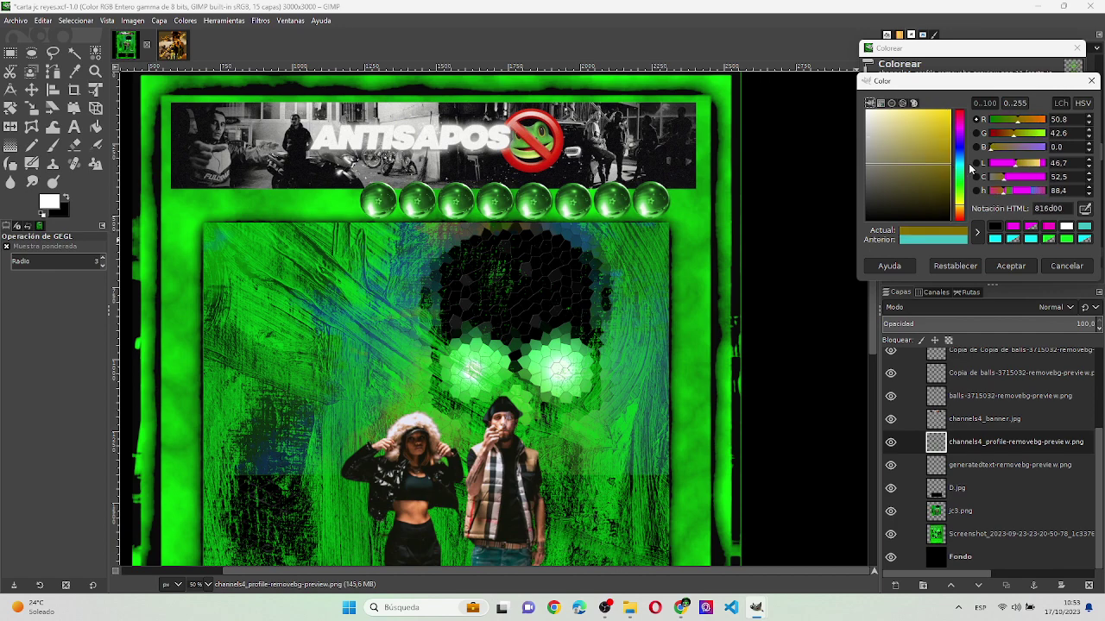
{"action": "left_click", "coordinate": [1067, 266]}
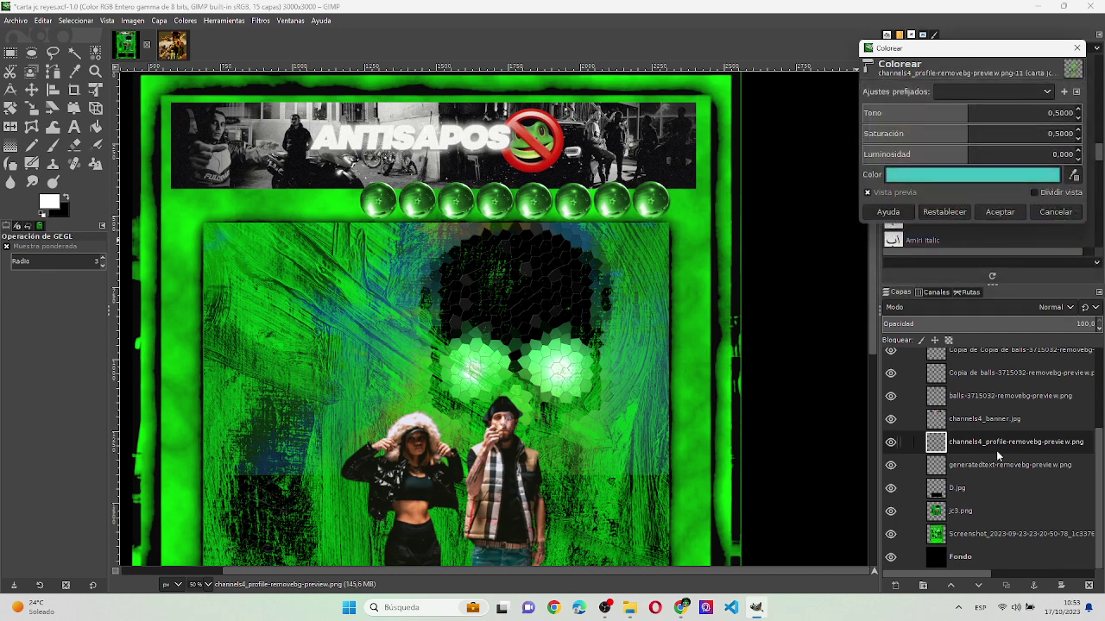
{"action": "left_click", "coordinate": [1055, 212]}
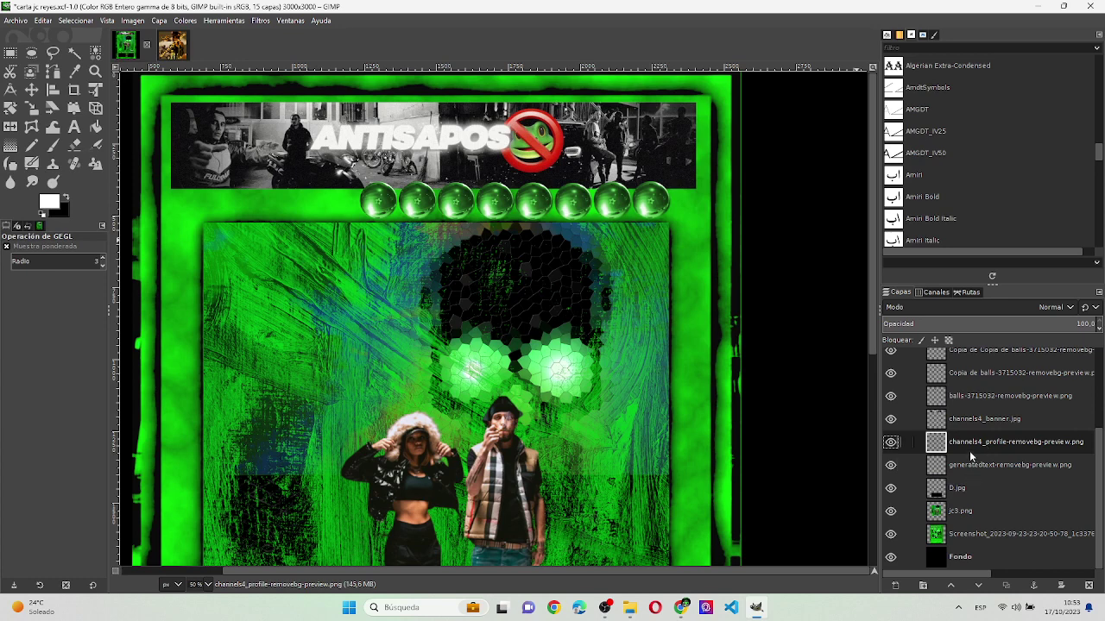
- Colorize the channels4 banner layer with an orange tint (bf7f40)
{"action": "key", "text": "Page_Up"}
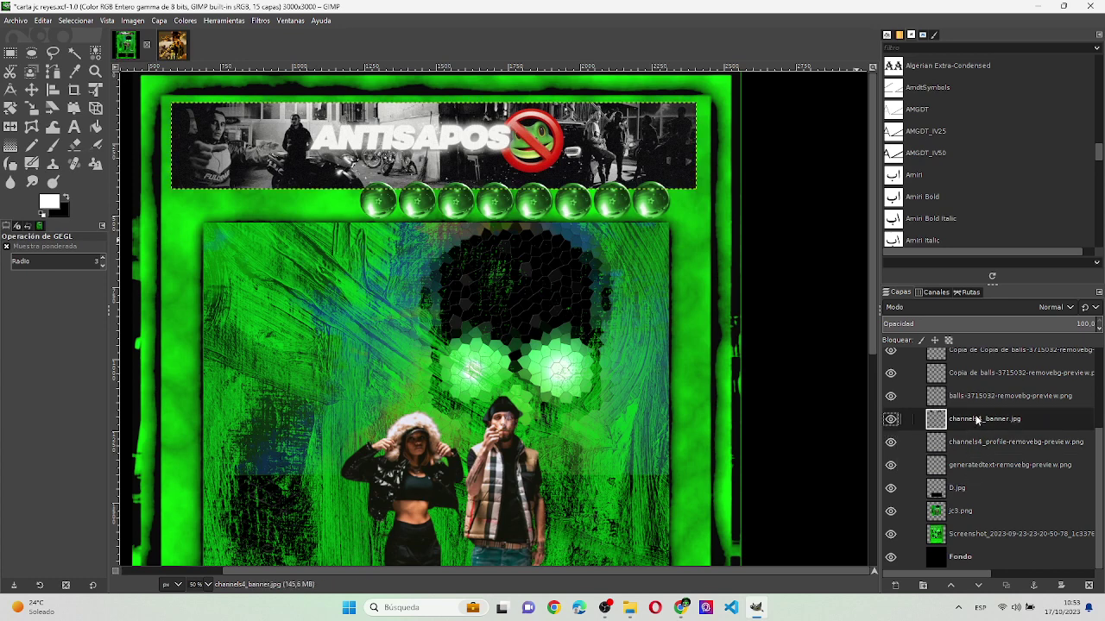
{"action": "key", "text": "shift+ctrl+f"}
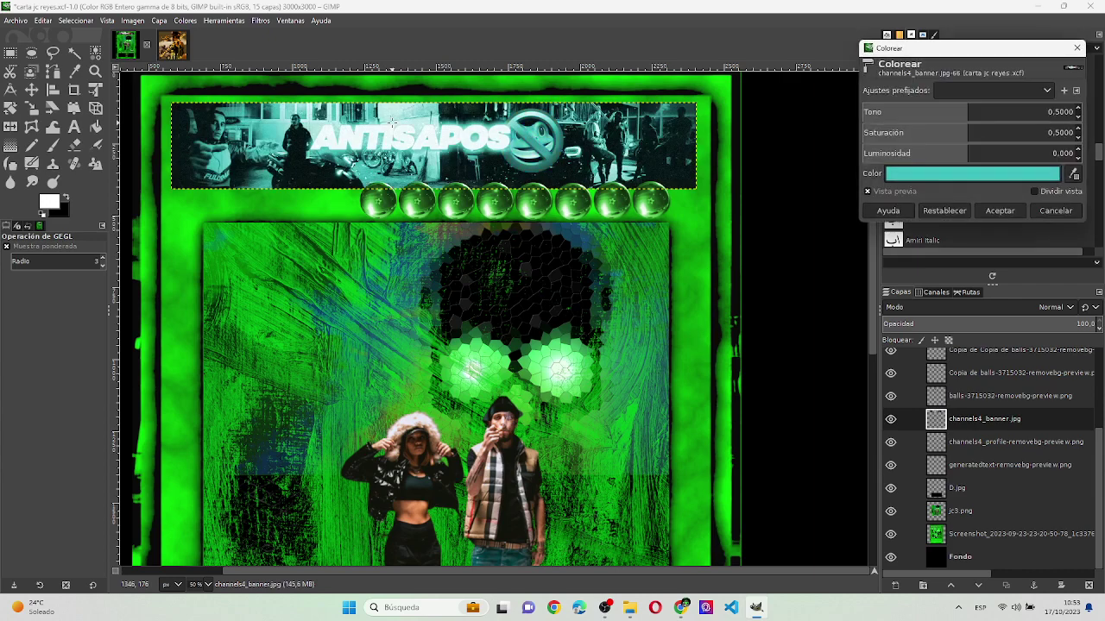
{"action": "left_click", "coordinate": [928, 173]}
{"action": "left_click", "coordinate": [914, 204]}
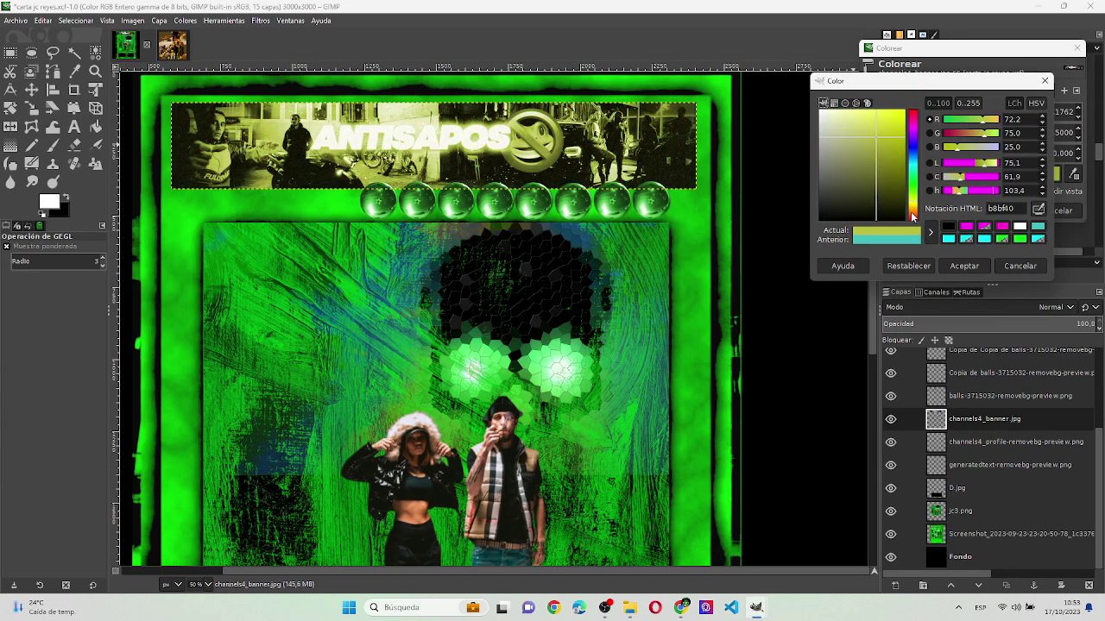
{"action": "left_click", "coordinate": [913, 216]}
{"action": "left_click_drag", "start_coordinate": [913, 216], "coordinate": [913, 216]}
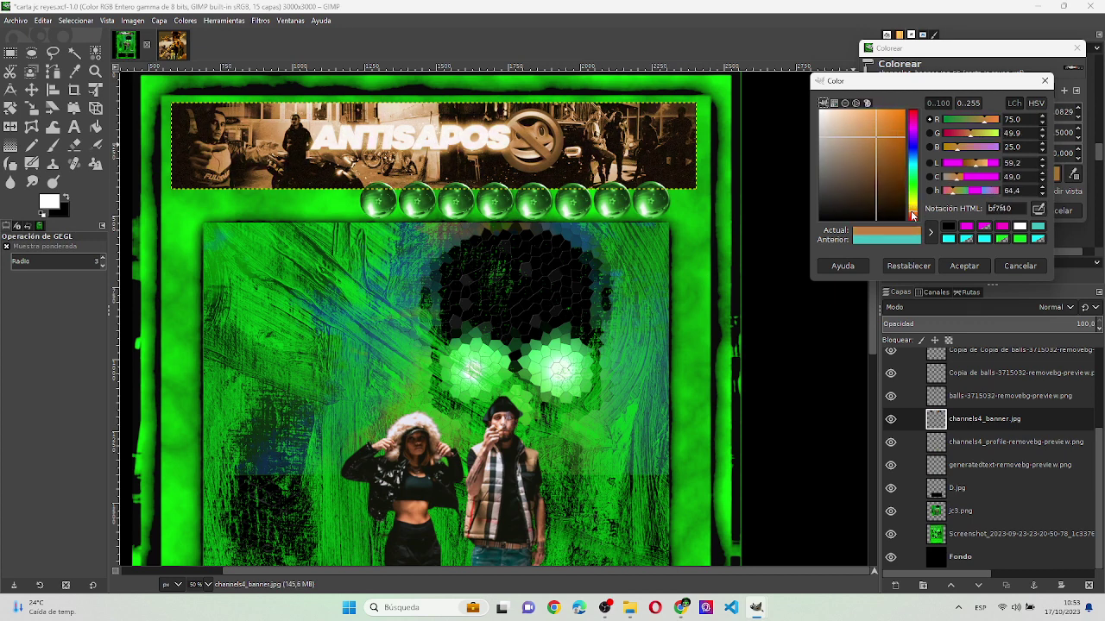
{"action": "double_click", "coordinate": [1006, 209]}
{"action": "left_click", "coordinate": [971, 264]}
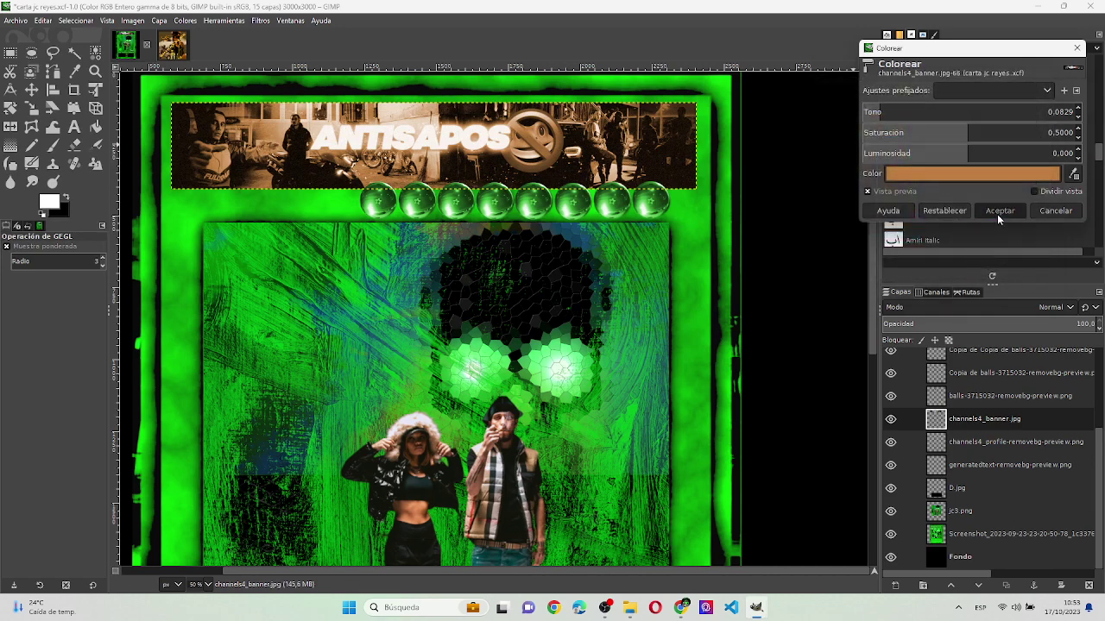
{"action": "left_click", "coordinate": [1000, 210]}
{"action": "left_click", "coordinate": [950, 515]}
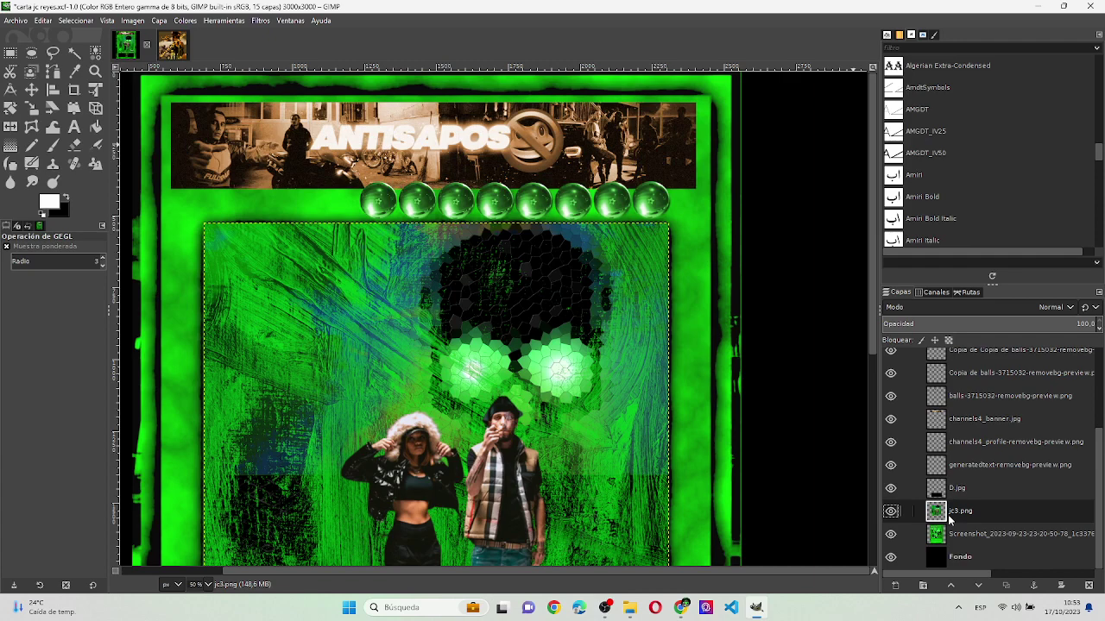
- Drag SKINNYFLEX from the Escritorio folder onto the card as a new layer
{"action": "scroll", "coordinate": [713, 392], "scroll_direction": "down", "scroll_amount": 2}
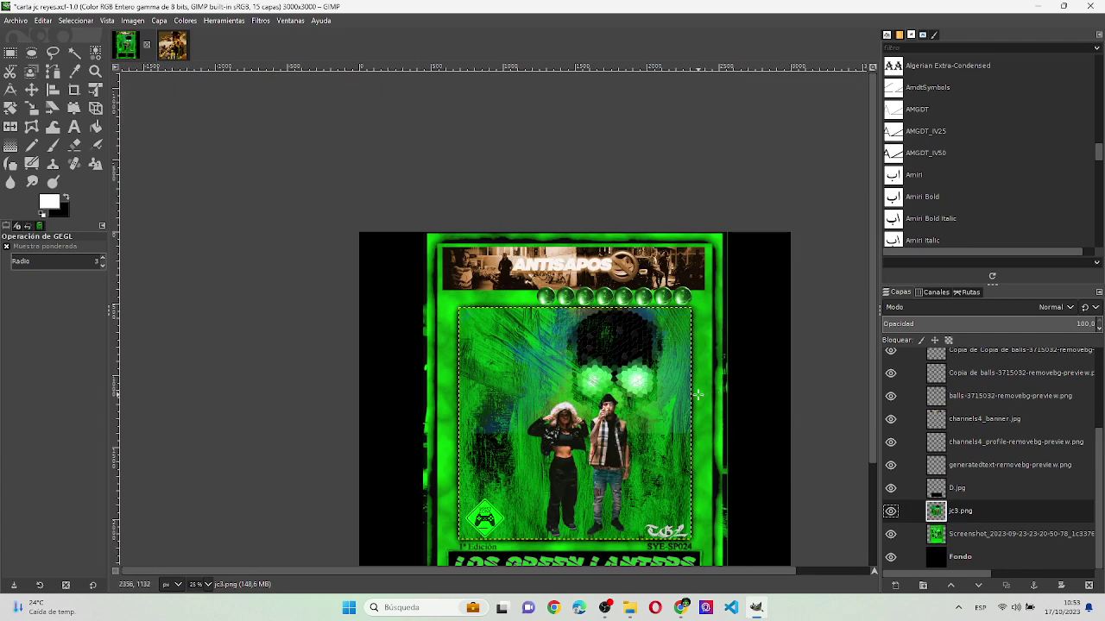
{"action": "scroll", "coordinate": [697, 394], "scroll_direction": "up", "scroll_amount": 1}
{"action": "scroll", "coordinate": [697, 395], "scroll_direction": "down", "scroll_amount": 2}
{"action": "scroll", "coordinate": [697, 394], "scroll_direction": "up", "scroll_amount": 1}
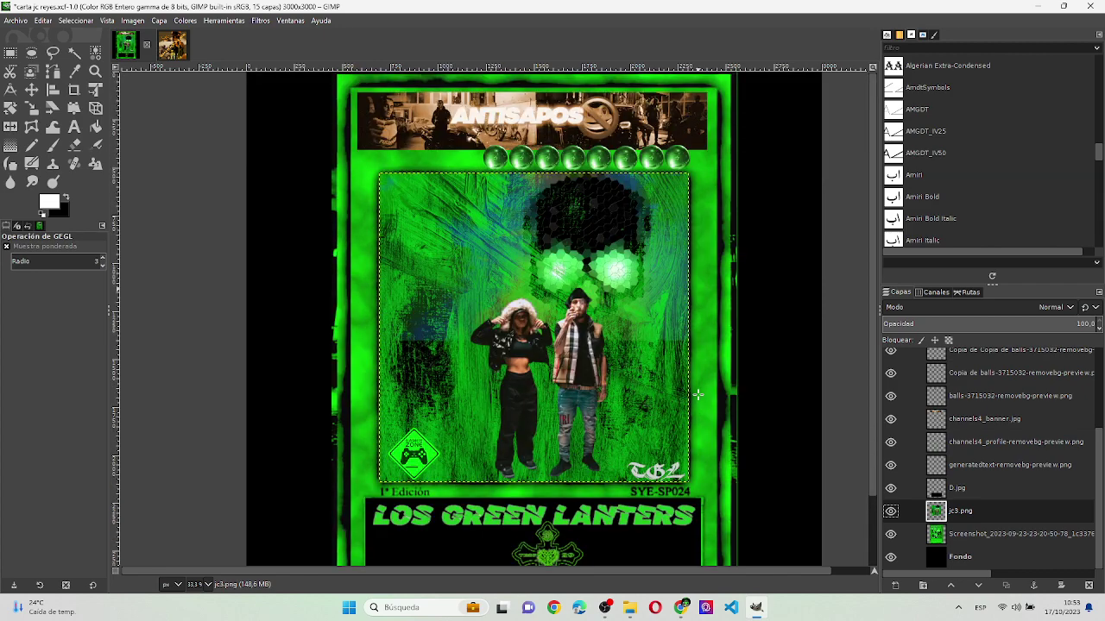
{"action": "key", "text": "alt+Tab"}
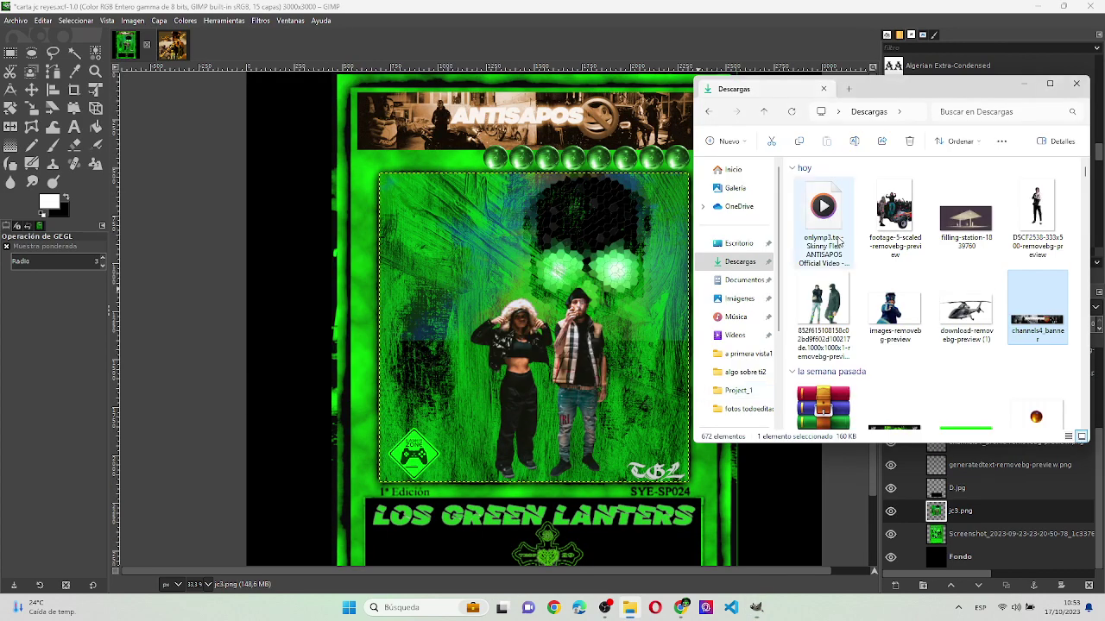
{"action": "left_click", "coordinate": [739, 246]}
{"action": "scroll", "coordinate": [1017, 300], "scroll_direction": "down", "scroll_amount": 3}
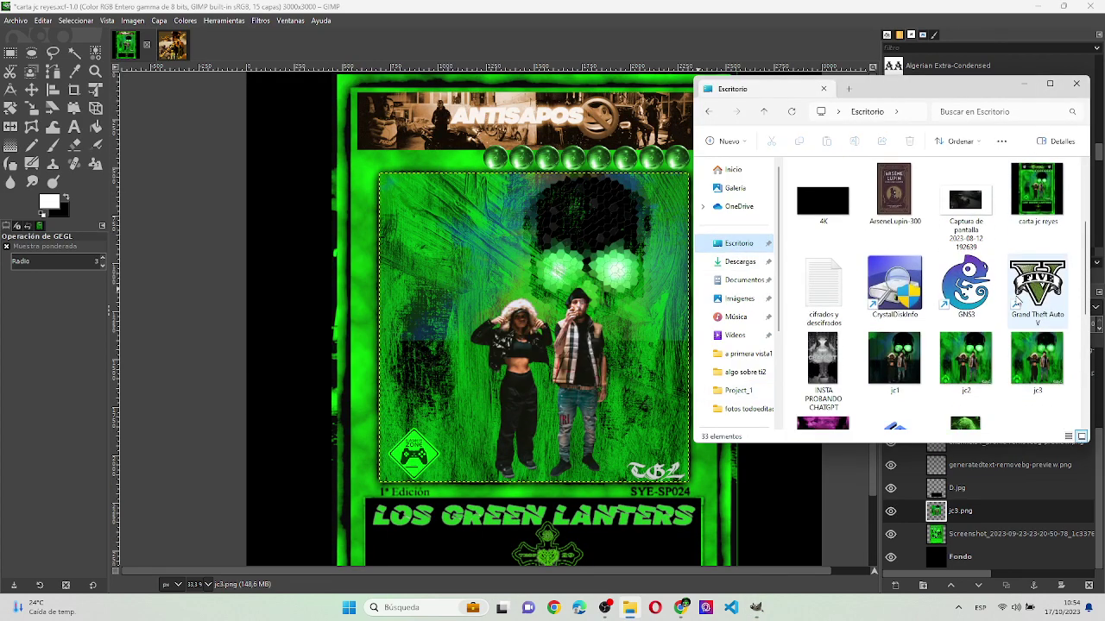
{"action": "scroll", "coordinate": [949, 311], "scroll_direction": "down", "scroll_amount": 4}
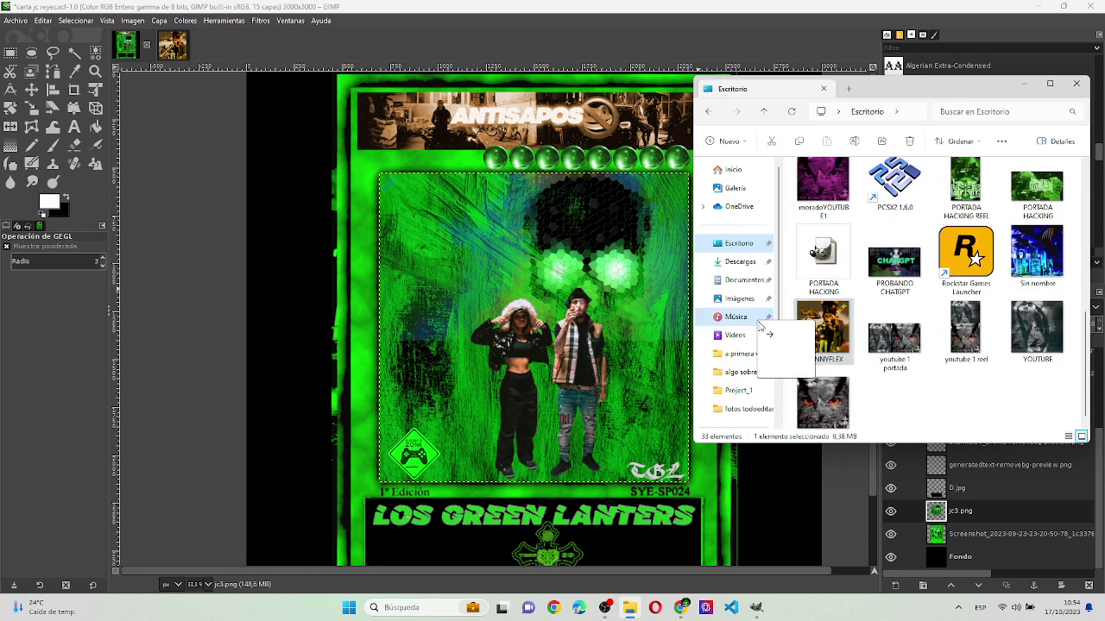
{"action": "left_click_drag", "start_coordinate": [840, 324], "coordinate": [595, 328]}
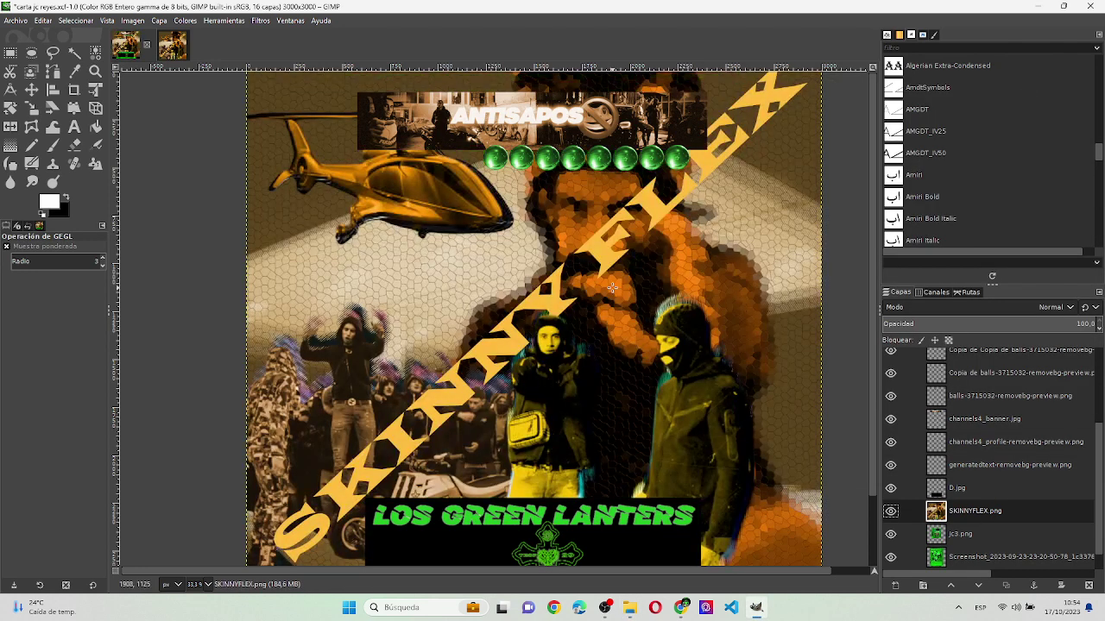
- Scale SKINNYFLEX to about a quarter size and fit it into the card's central picture frame
{"action": "left_click", "coordinate": [96, 107]}
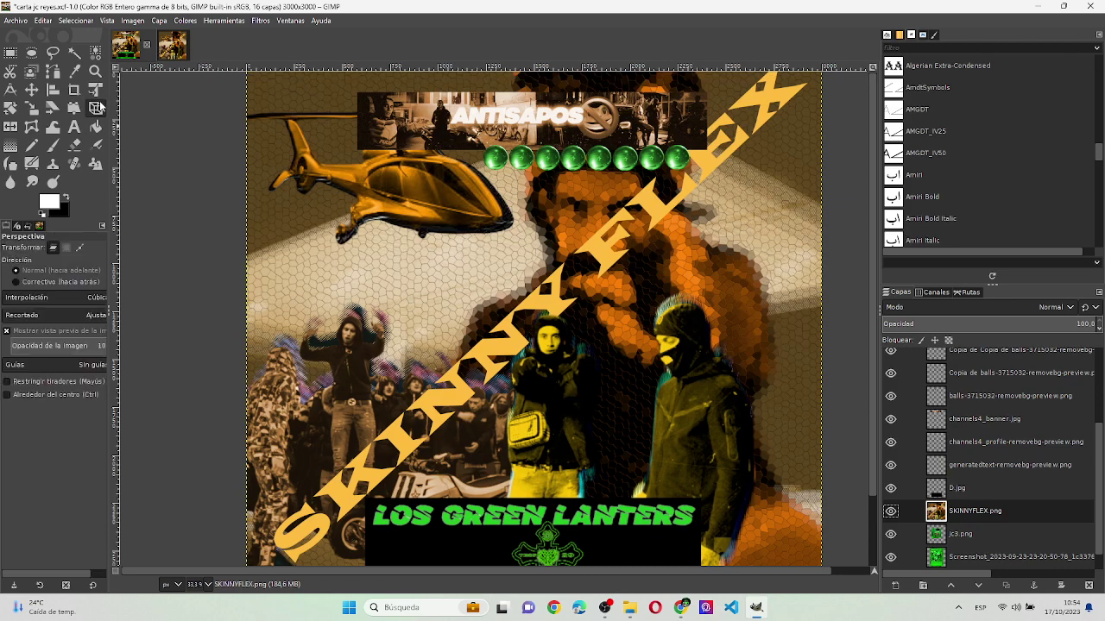
{"action": "left_click", "coordinate": [397, 188]}
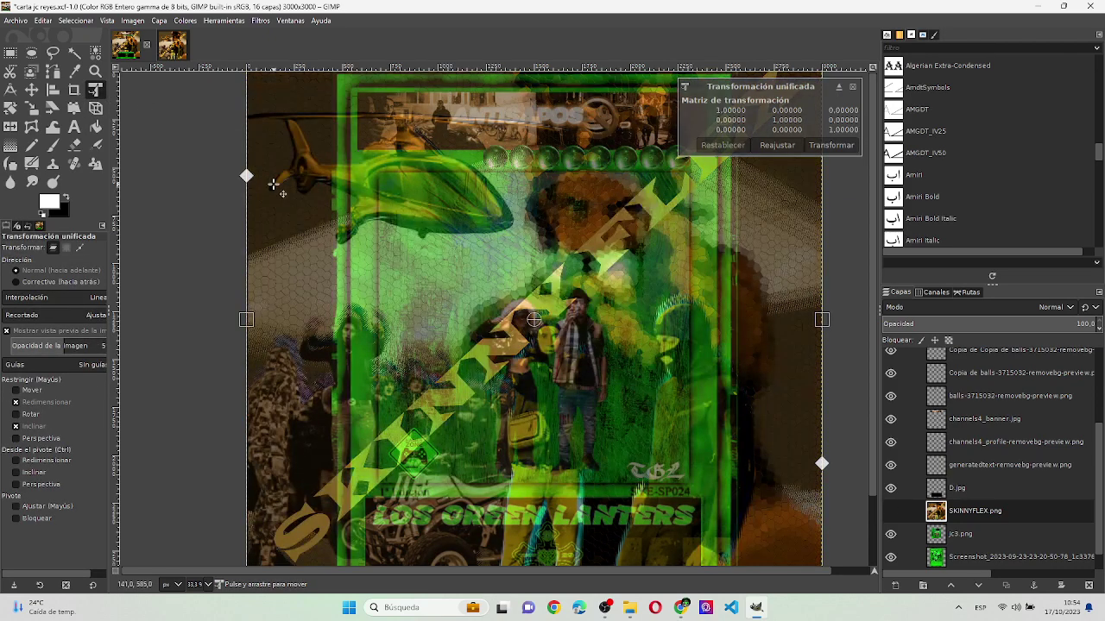
{"action": "left_click", "coordinate": [776, 145]}
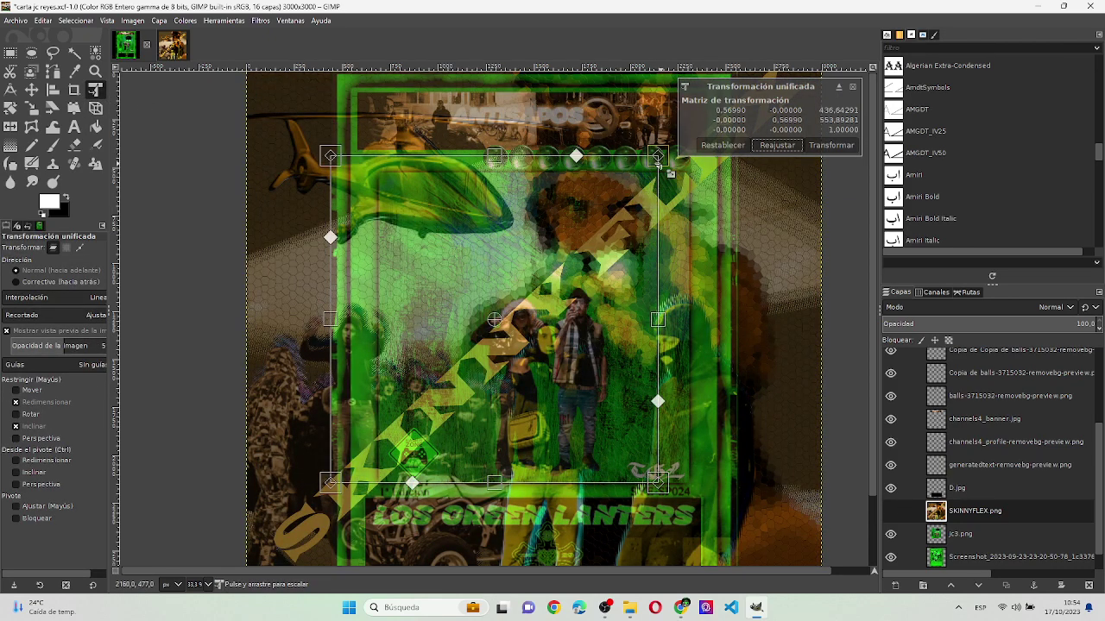
{"action": "mouse_move", "coordinate": [657, 167]}
{"action": "left_mouse_down"}
{"action": "mouse_move", "coordinate": [488, 250]}
{"action": "mouse_move", "coordinate": [465, 311]}
{"action": "left_mouse_up"}
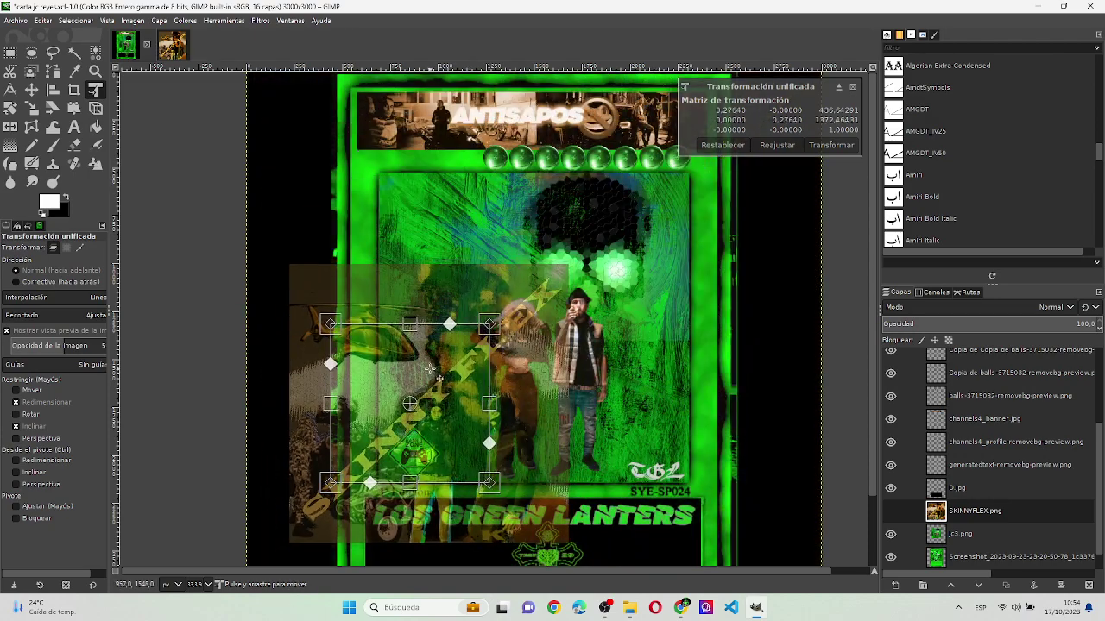
{"action": "left_click_drag", "start_coordinate": [432, 374], "coordinate": [516, 279]}
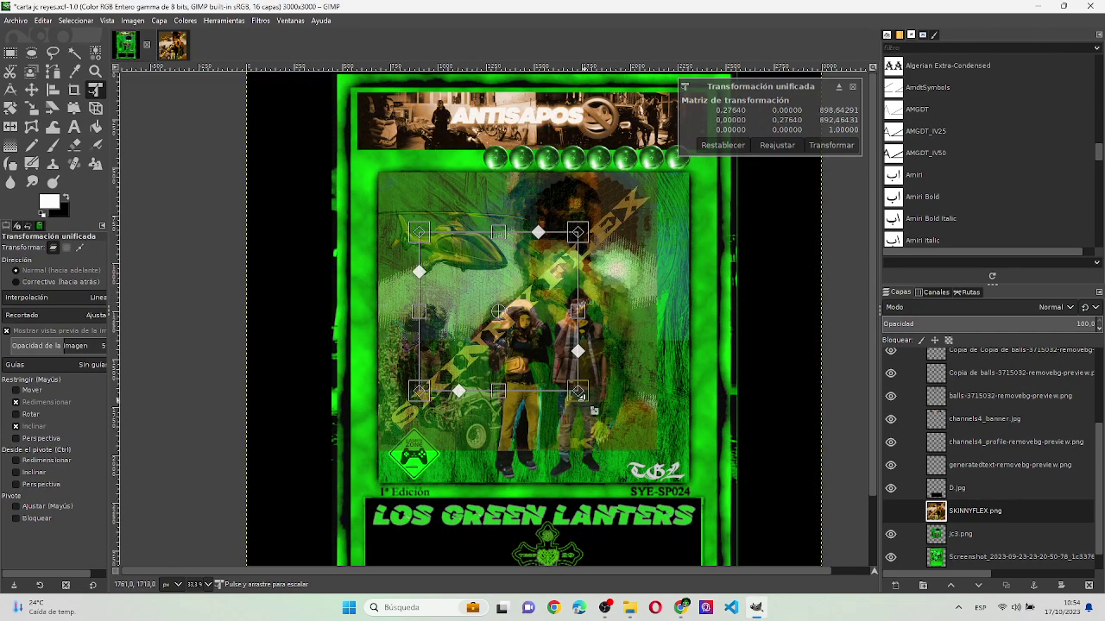
{"action": "left_click_drag", "start_coordinate": [579, 395], "coordinate": [621, 428]}
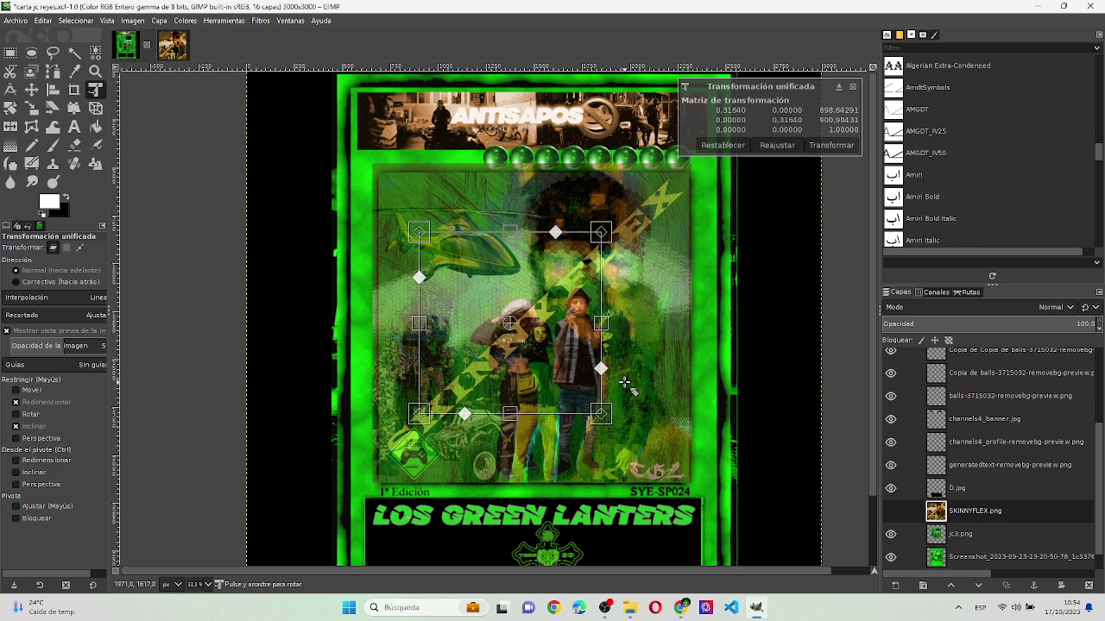
{"action": "key", "text": "Escape"}
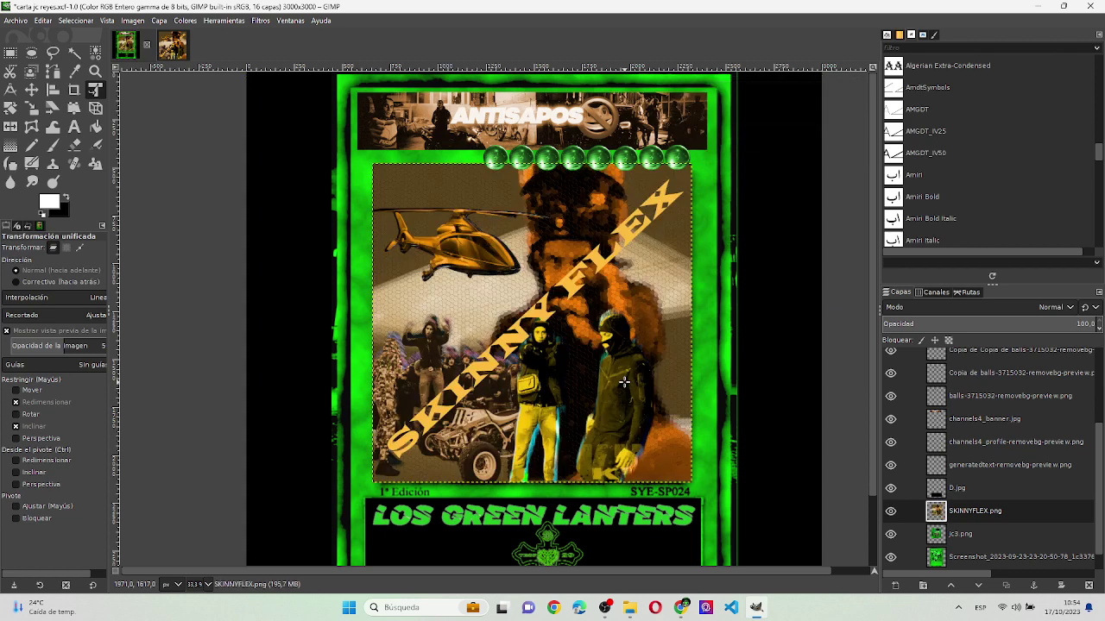
- Hide and delete the jc3.png layer, then start and cancel a transform on the frame layer
{"action": "left_click", "coordinate": [892, 534]}
{"action": "left_click", "coordinate": [986, 536]}
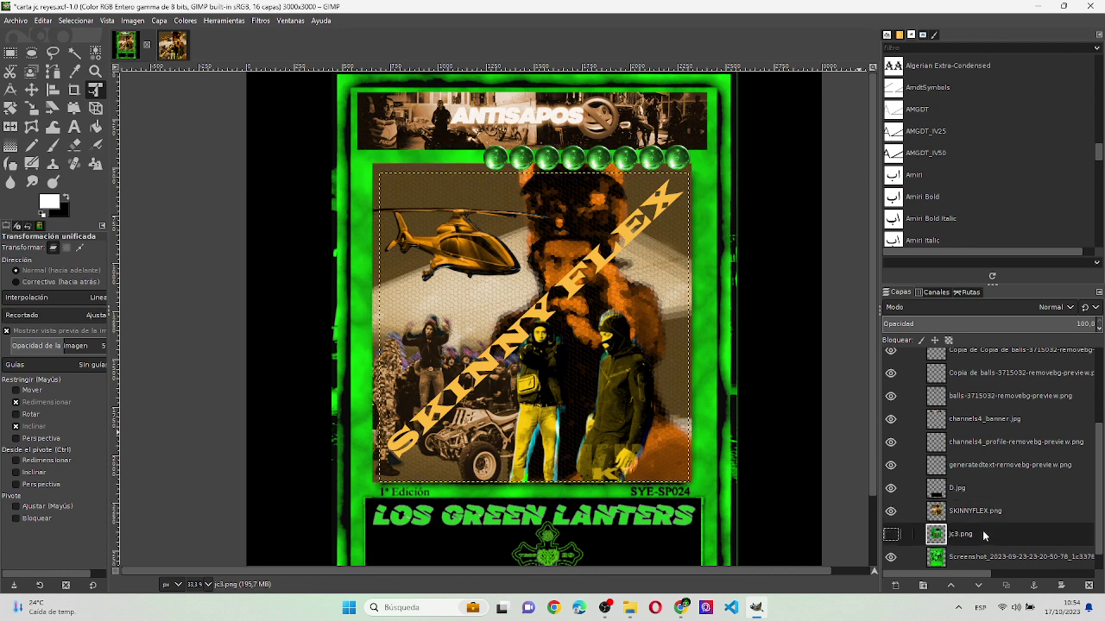
{"action": "left_click", "coordinate": [1088, 586]}
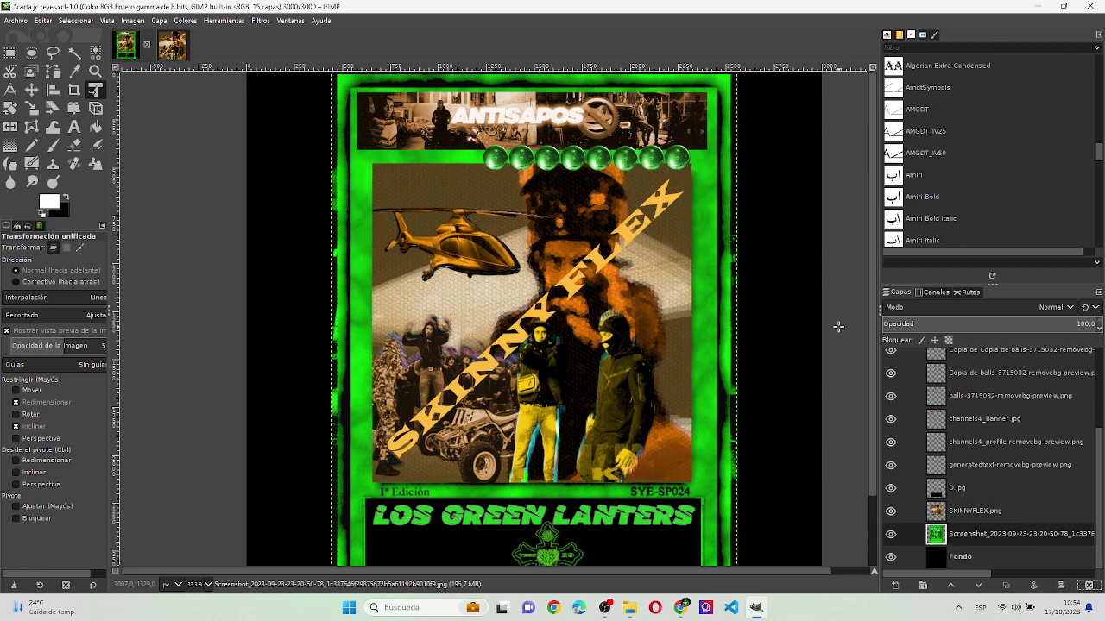
{"action": "scroll", "coordinate": [577, 313], "scroll_direction": "down", "scroll_amount": 3}
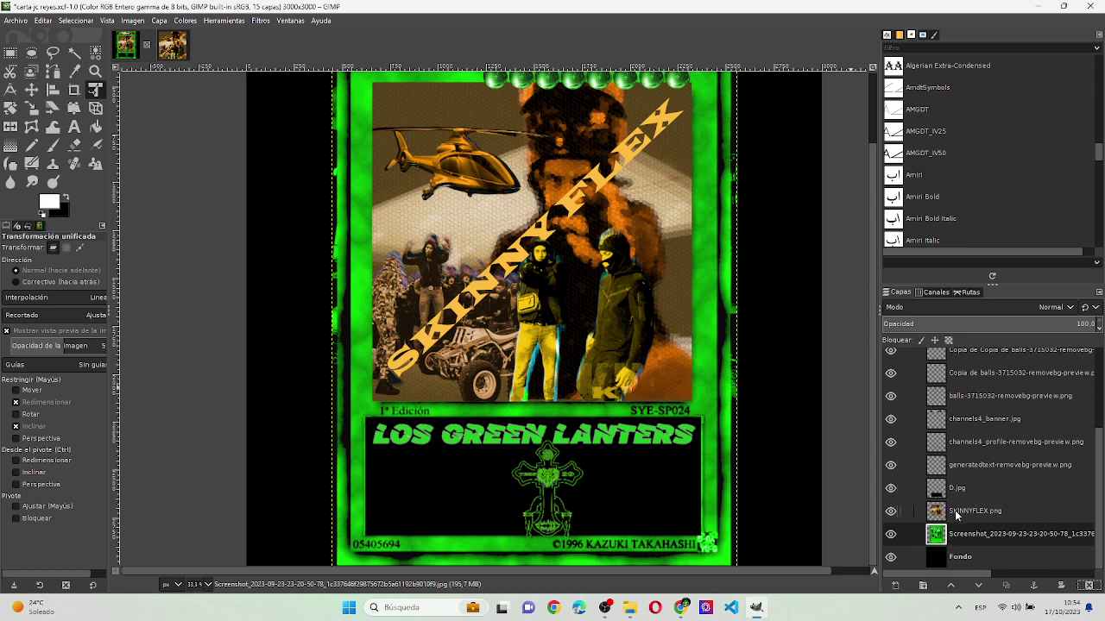
{"action": "left_click", "coordinate": [358, 393]}
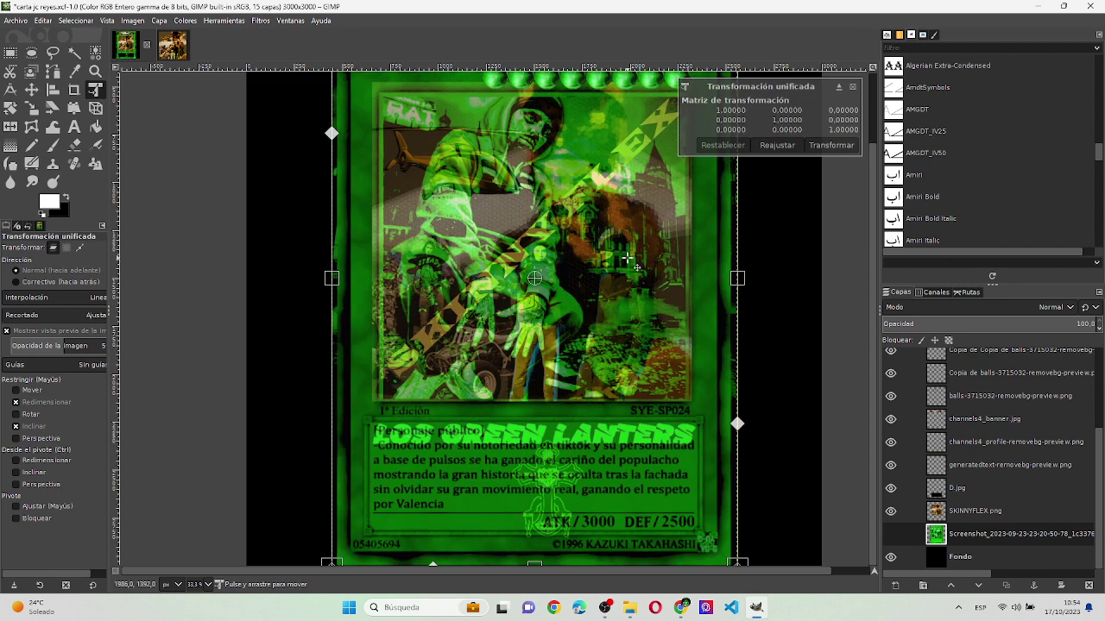
{"action": "key", "text": "Escape"}
- Colorize the Screenshot frame layer with hex colour bf7f4f
{"action": "left_click", "coordinate": [190, 23]}
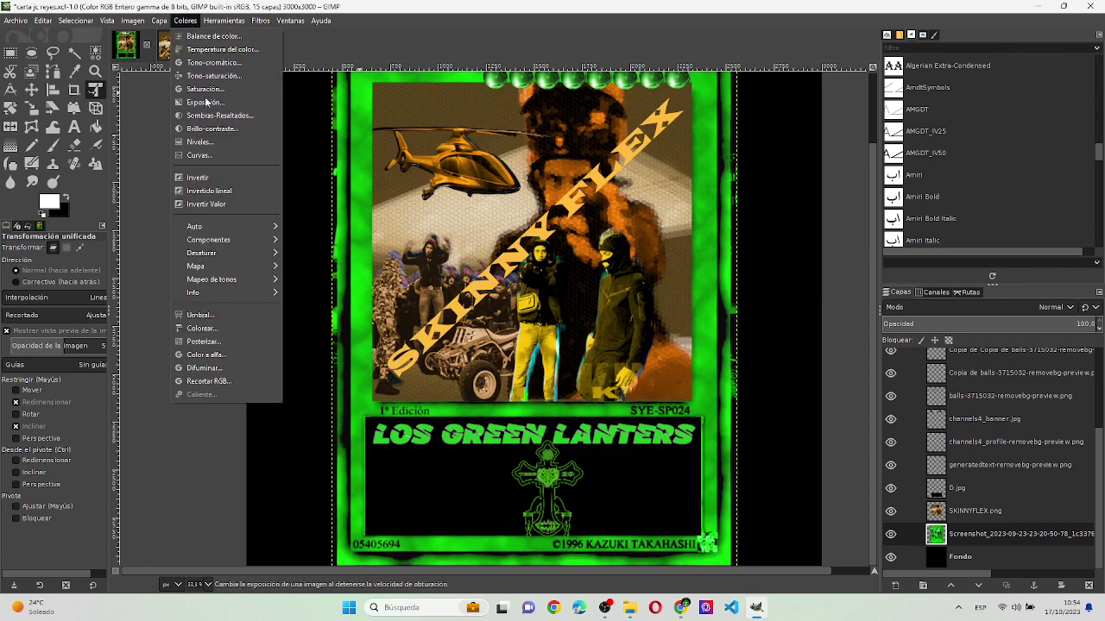
{"action": "left_click", "coordinate": [238, 330]}
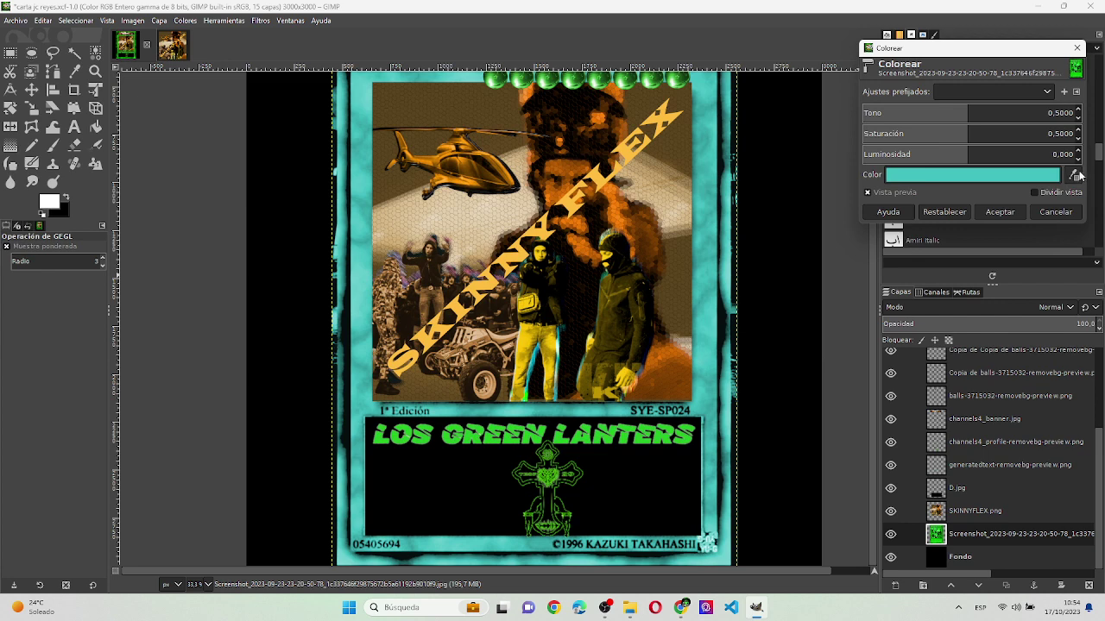
{"action": "left_click", "coordinate": [1039, 177]}
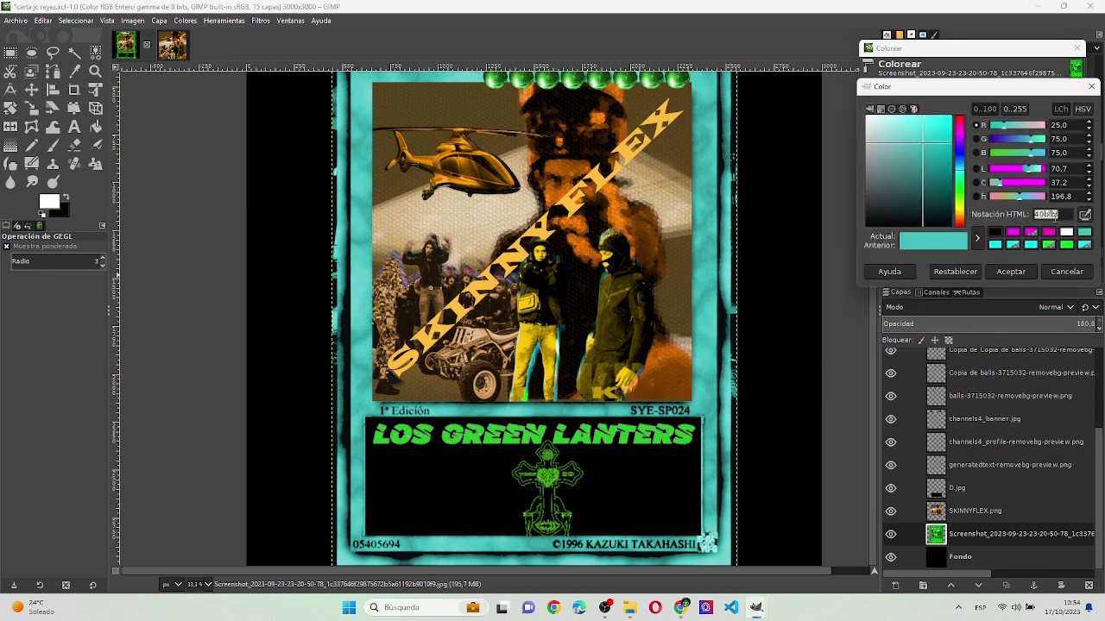
{"action": "type", "text": "bf7f4f"}
{"action": "key", "text": "Return"}
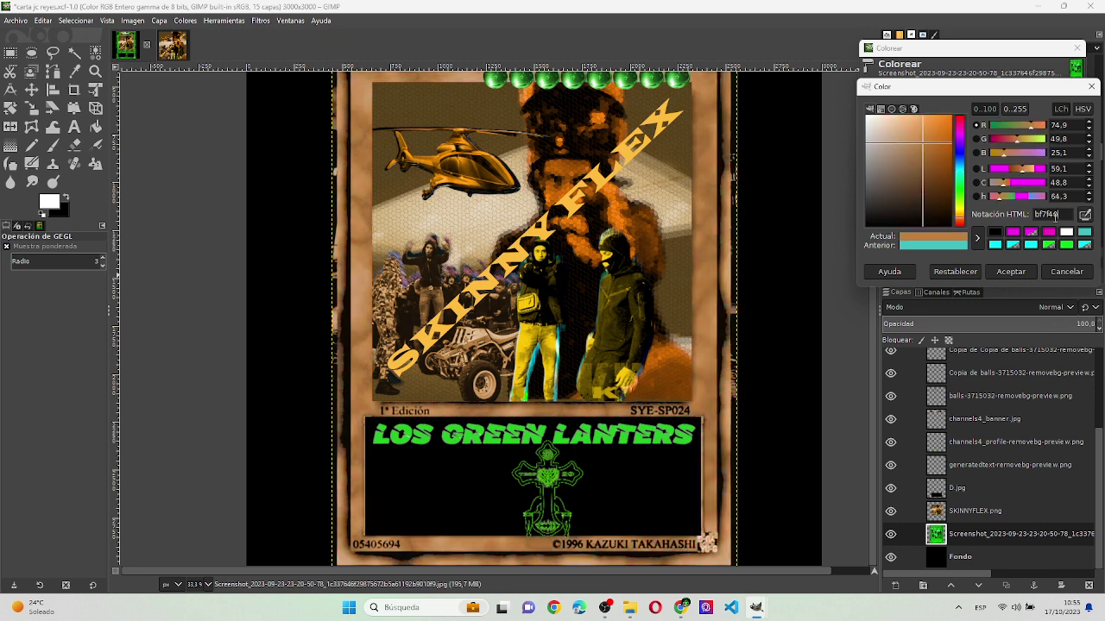
{"action": "left_click", "coordinate": [1010, 272]}
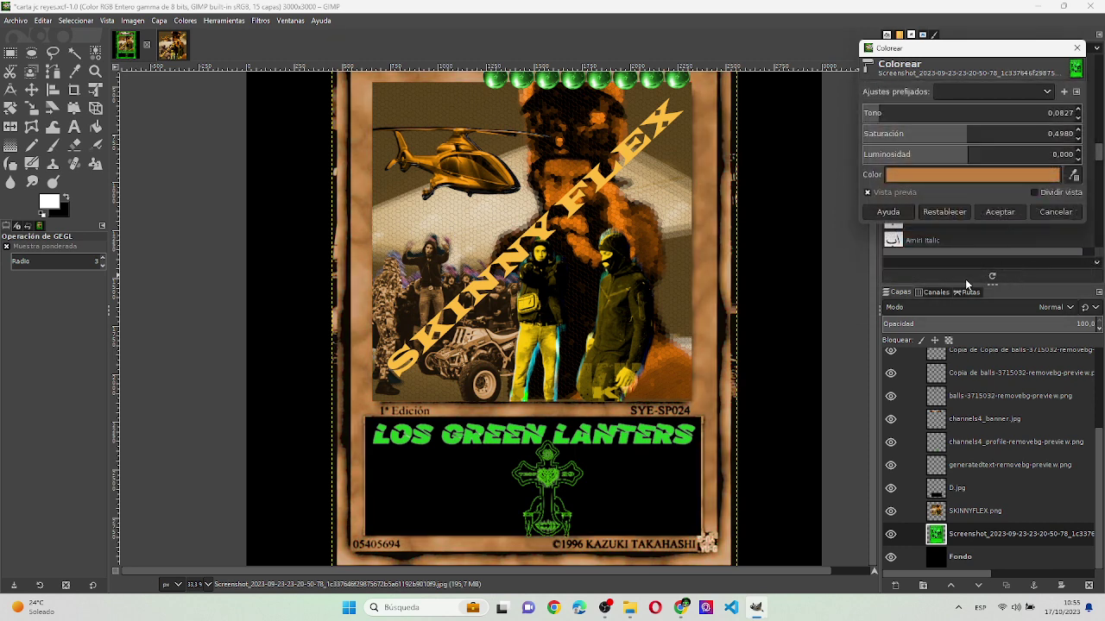
{"action": "scroll", "coordinate": [708, 216], "scroll_direction": "up", "scroll_amount": 2}
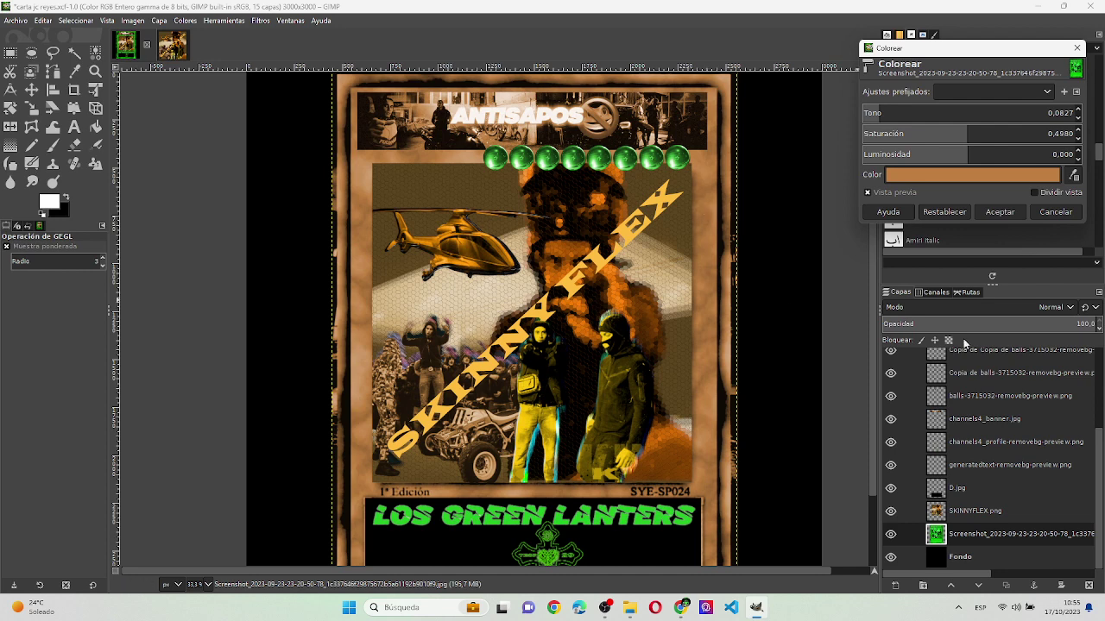
{"action": "left_click", "coordinate": [1015, 212]}
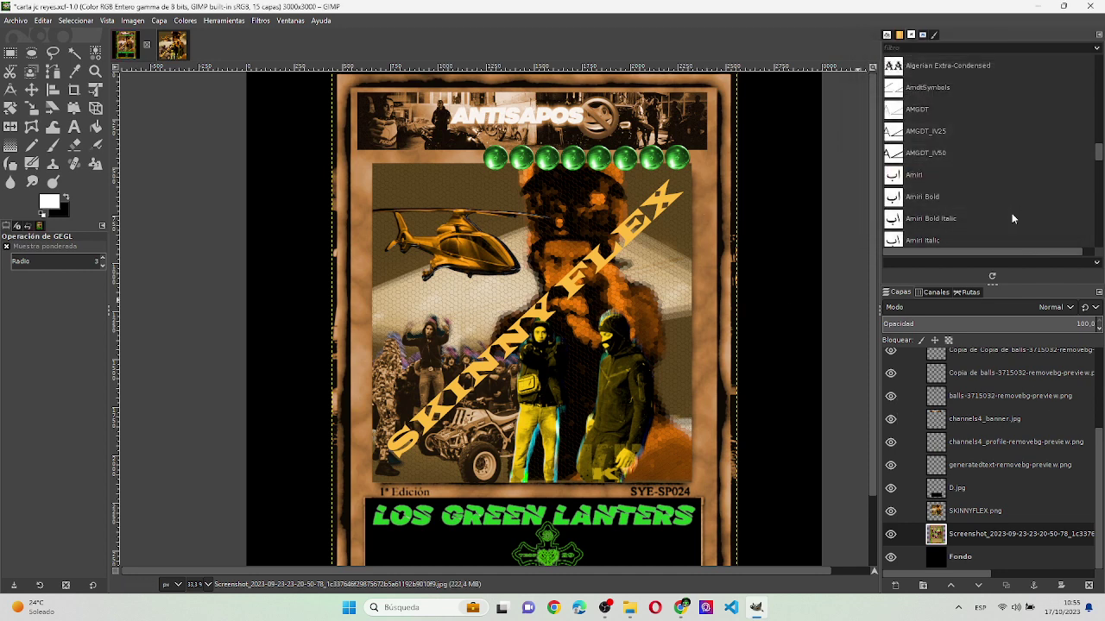
- Colorize the first ball layer with hex colour bf7f40
{"action": "left_click", "coordinate": [966, 373]}
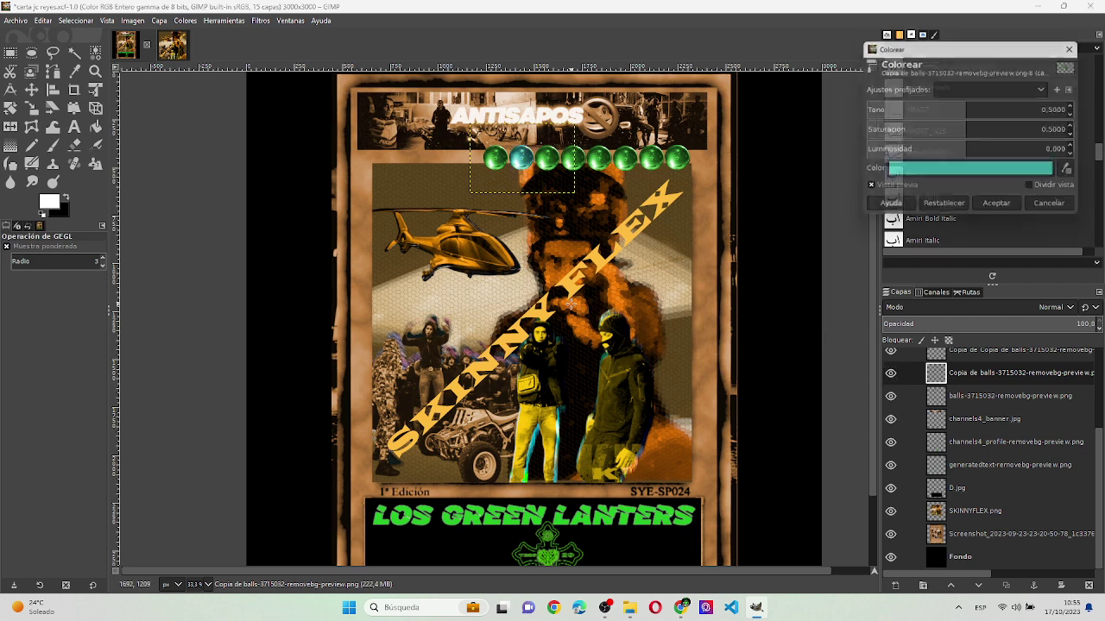
{"action": "key", "text": "ctrl+shift+f"}
{"action": "left_click", "coordinate": [1021, 176]}
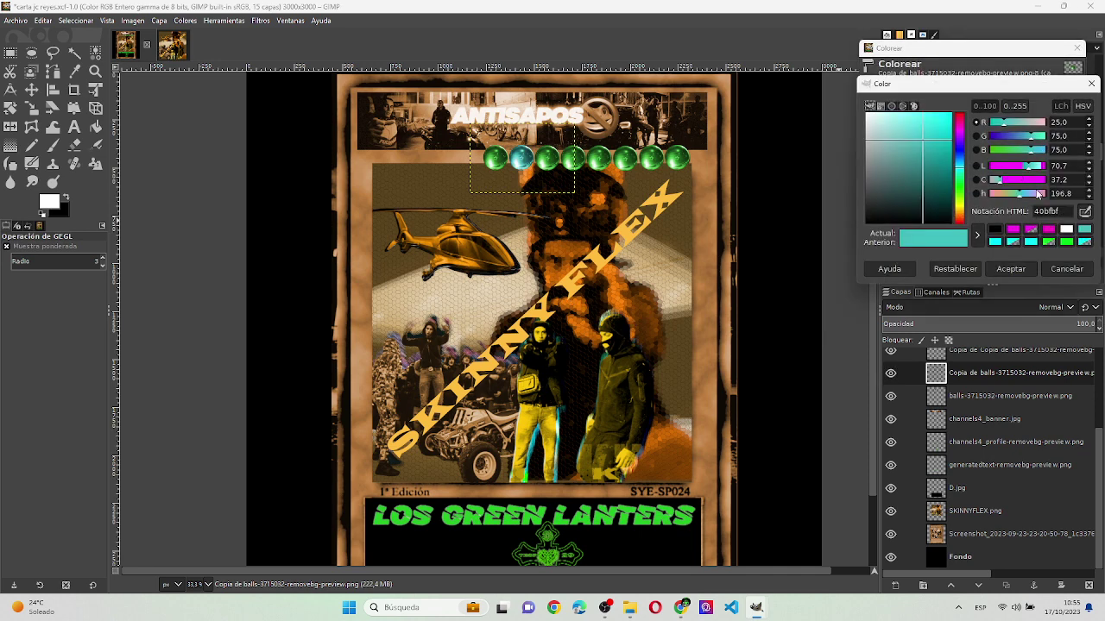
{"action": "double_click", "coordinate": [1055, 211]}
{"action": "type", "text": "bf7f40"}
{"action": "key", "text": "Return"}
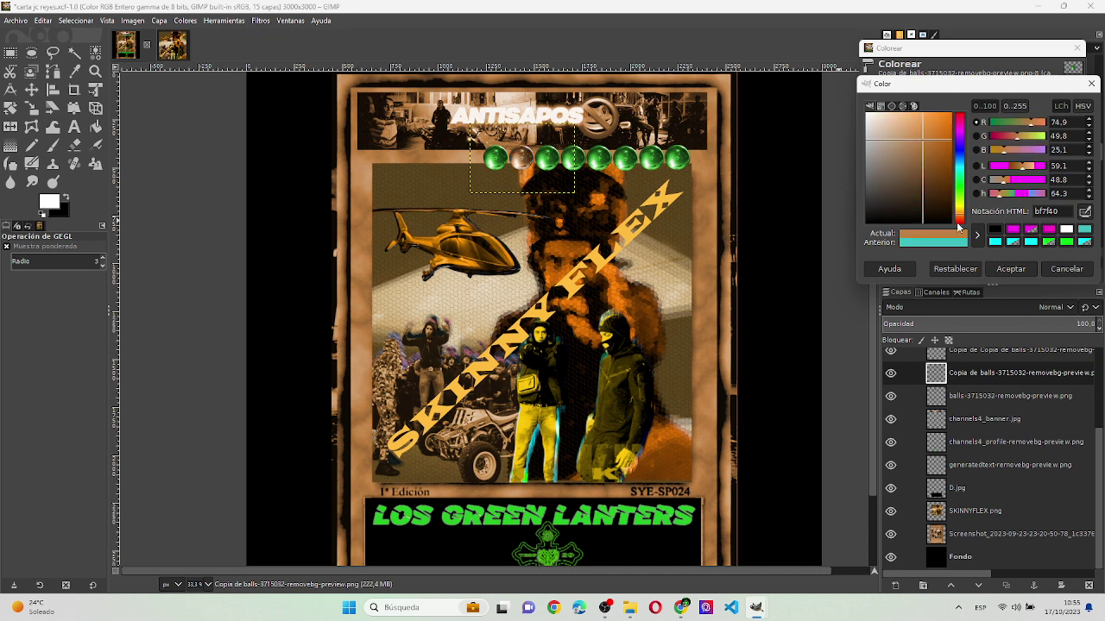
{"action": "left_click", "coordinate": [1011, 269]}
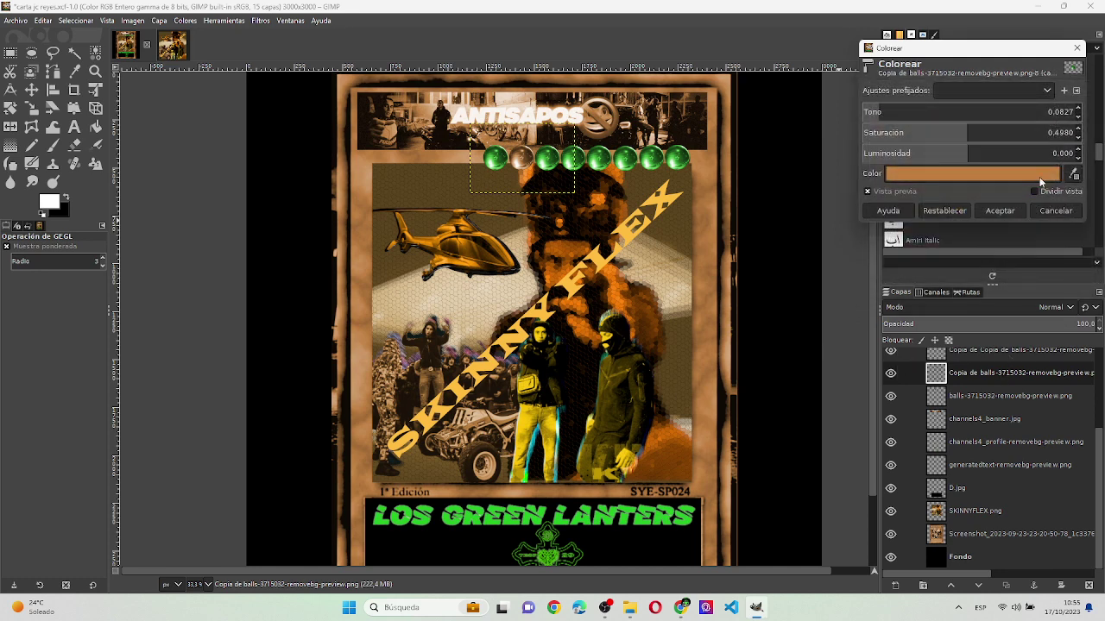
{"action": "left_click", "coordinate": [1000, 211]}
{"action": "scroll", "coordinate": [999, 466], "scroll_direction": "up", "scroll_amount": 3}
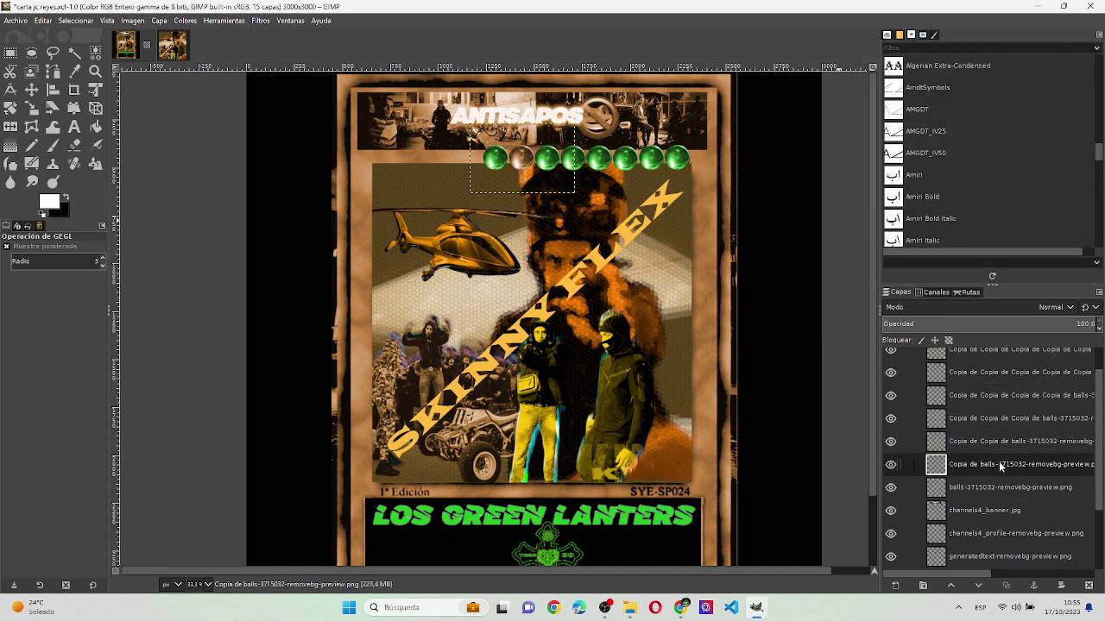
{"action": "scroll", "coordinate": [999, 466], "scroll_direction": "up", "scroll_amount": 2}
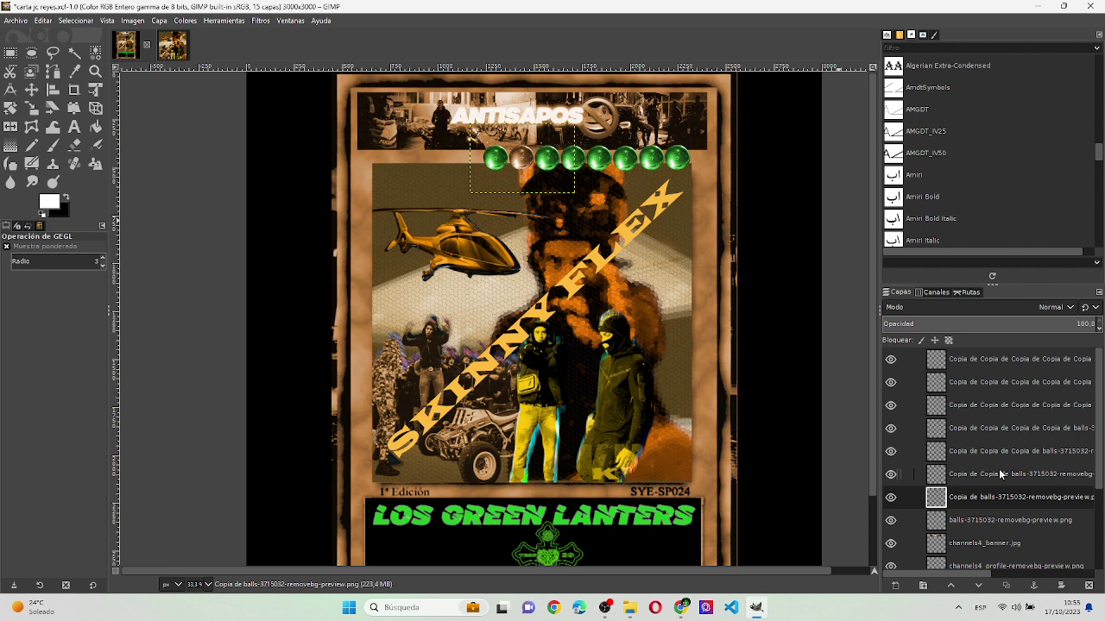
- Colorize the second ball layer with hex colour bf7f40
{"action": "left_click", "coordinate": [998, 474]}
{"action": "key", "text": "shift+ctrl+f"}
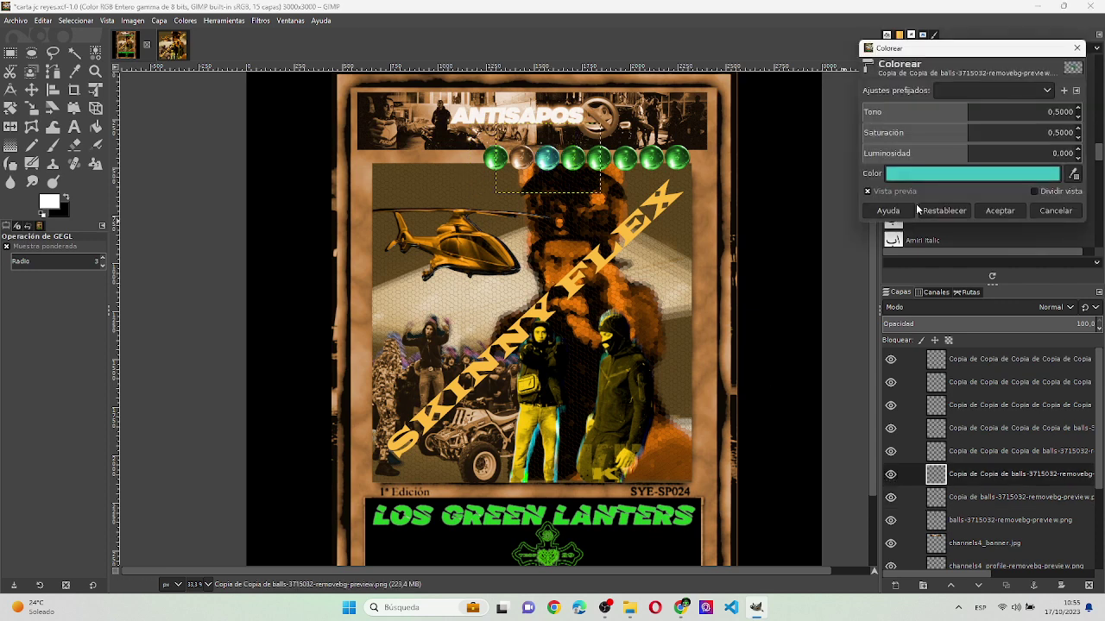
{"action": "left_click", "coordinate": [1049, 175]}
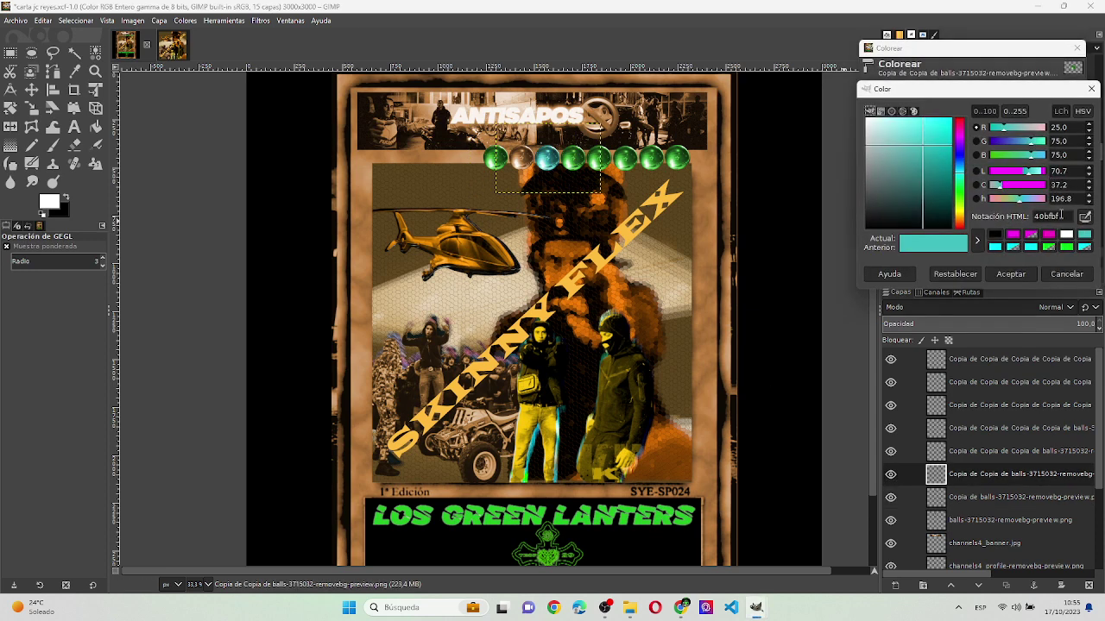
{"action": "double_click", "coordinate": [1061, 216]}
{"action": "type", "text": "bf7f40"}
{"action": "key", "text": "Return"}
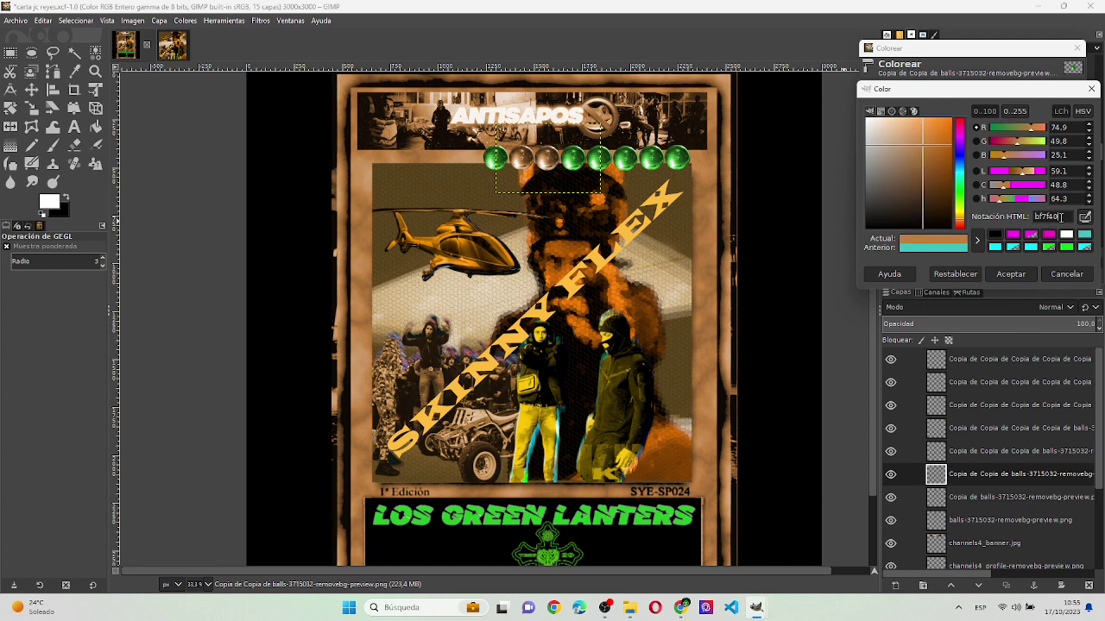
{"action": "left_click", "coordinate": [1022, 278]}
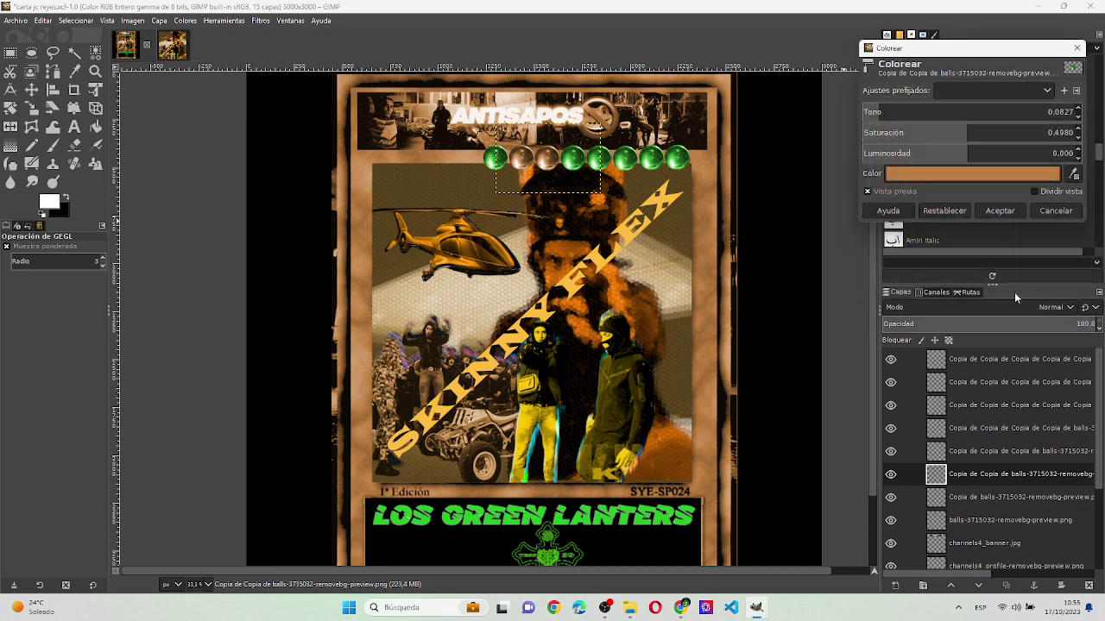
{"action": "left_click", "coordinate": [1001, 211]}
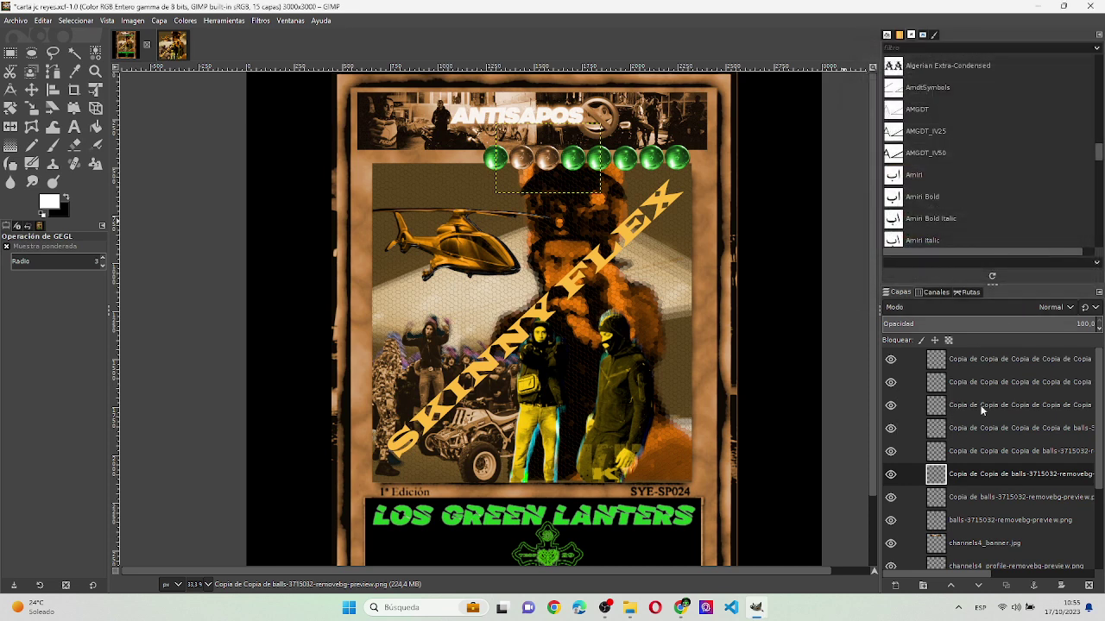
- Colorize the third ball layer with hex colour bf7f40
{"action": "left_click", "coordinate": [988, 454]}
{"action": "key", "text": "shift+ctrl+f"}
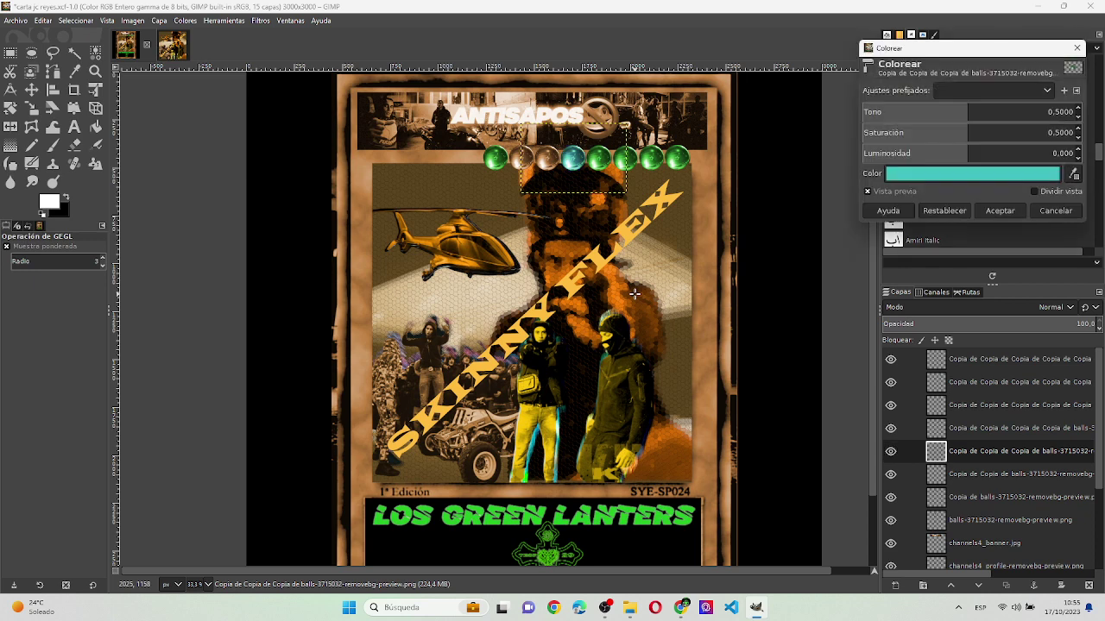
{"action": "left_click", "coordinate": [915, 175]}
{"action": "double_click", "coordinate": [992, 217]}
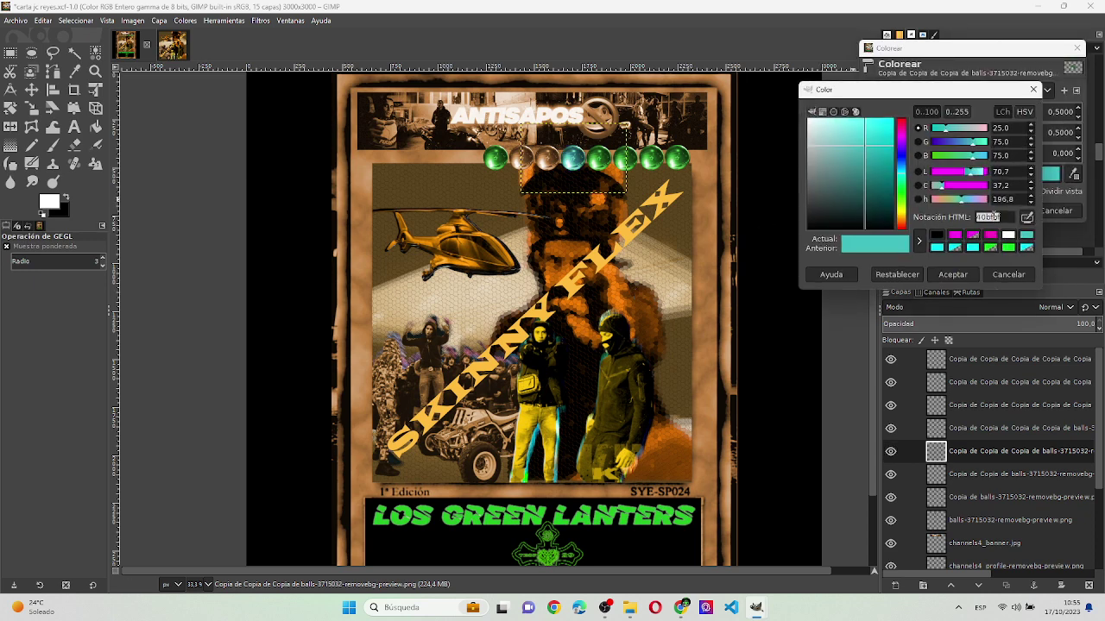
{"action": "type", "text": "bf7f40"}
{"action": "key", "text": "Return"}
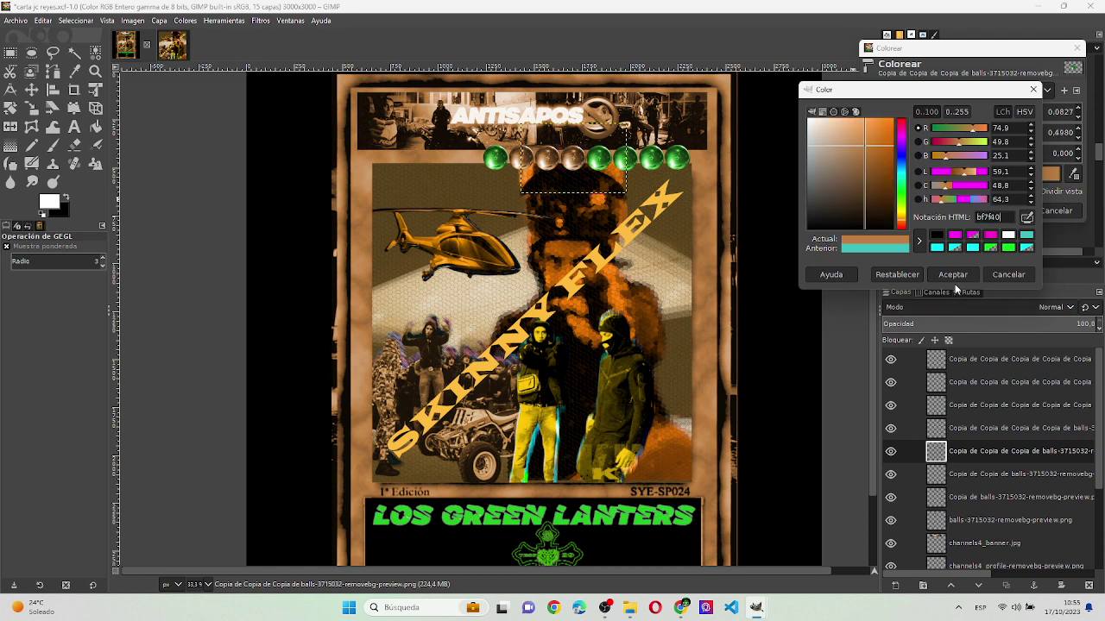
{"action": "left_click", "coordinate": [953, 278]}
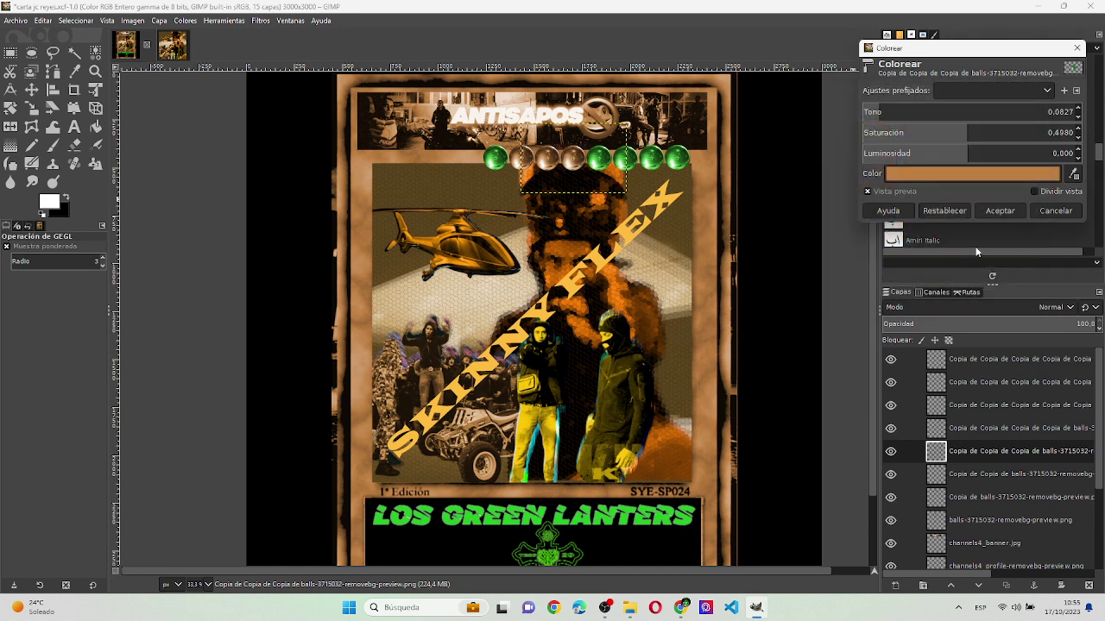
{"action": "left_click", "coordinate": [998, 211]}
- Set a bf7f40 Colorize tint on the fourth ball layer
{"action": "left_click", "coordinate": [998, 434]}
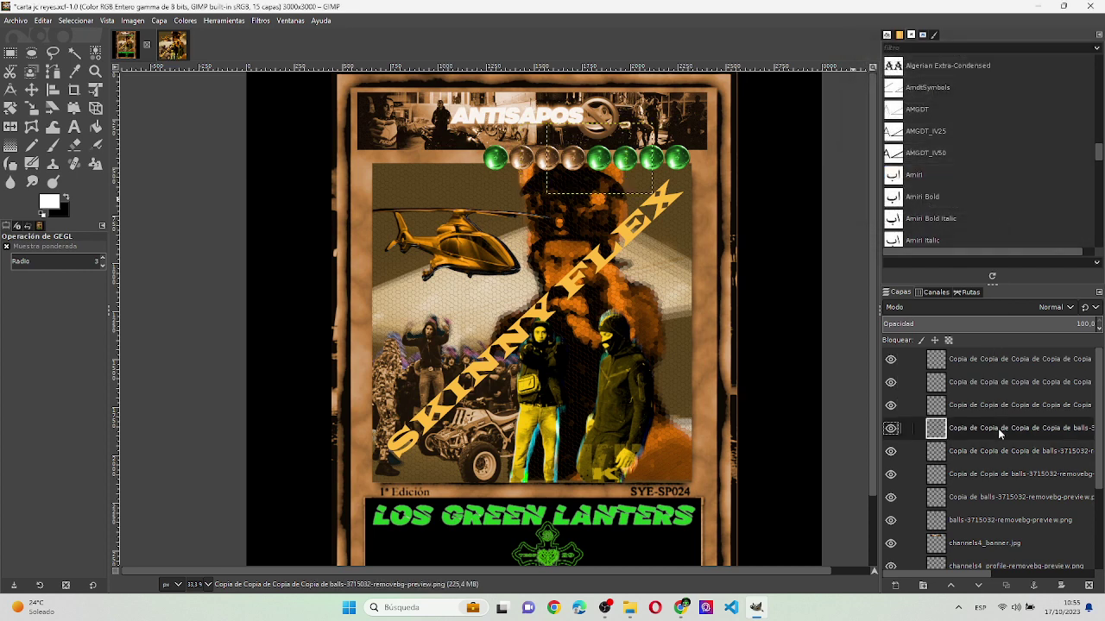
{"action": "key", "text": "ctrl+shift+f"}
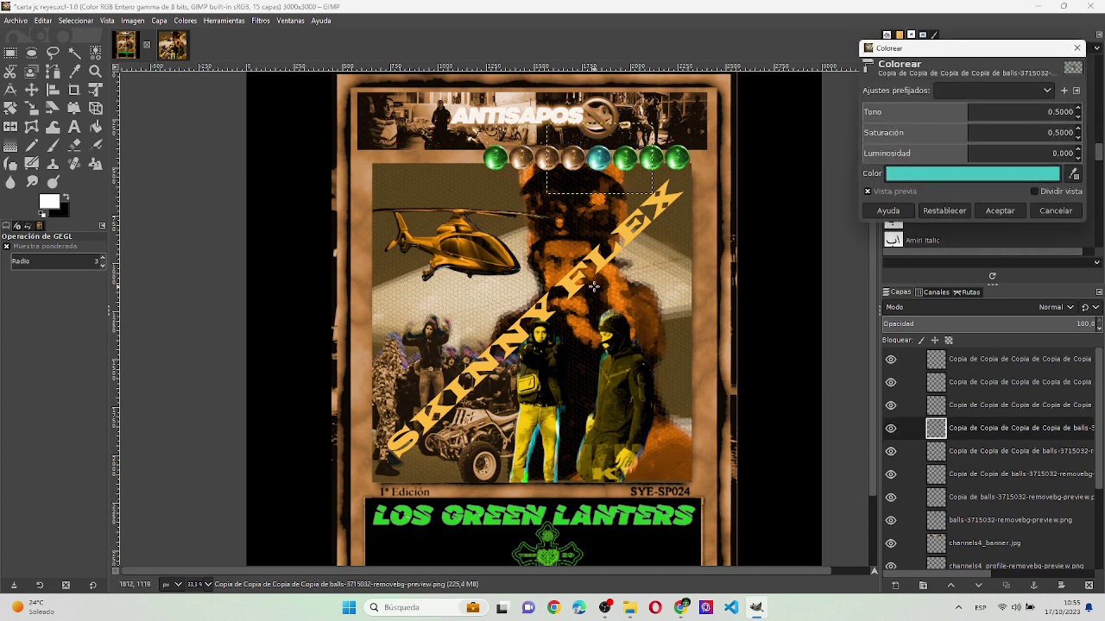
{"action": "left_click", "coordinate": [969, 174]}
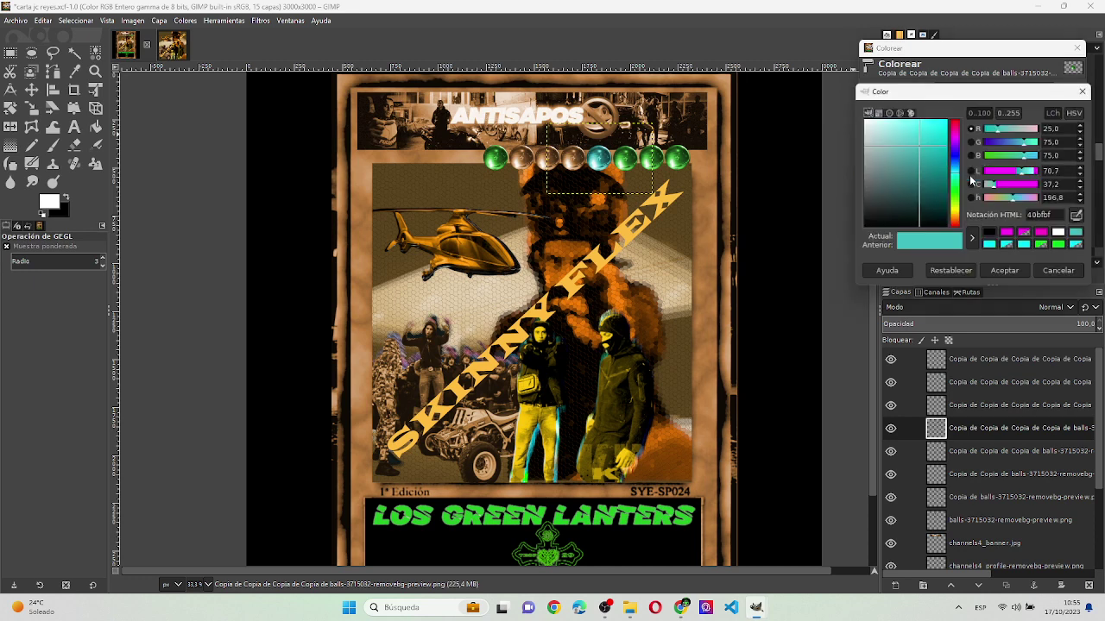
{"action": "double_click", "coordinate": [1042, 215]}
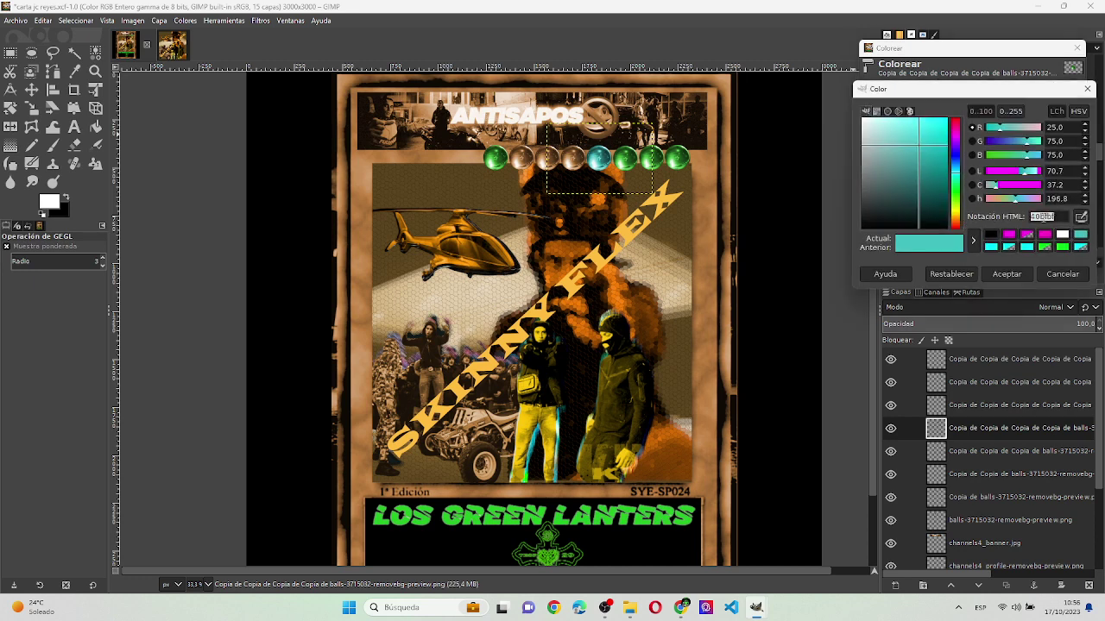
{"action": "type", "text": "bf7f40"}
{"action": "left_click", "coordinate": [1026, 276]}
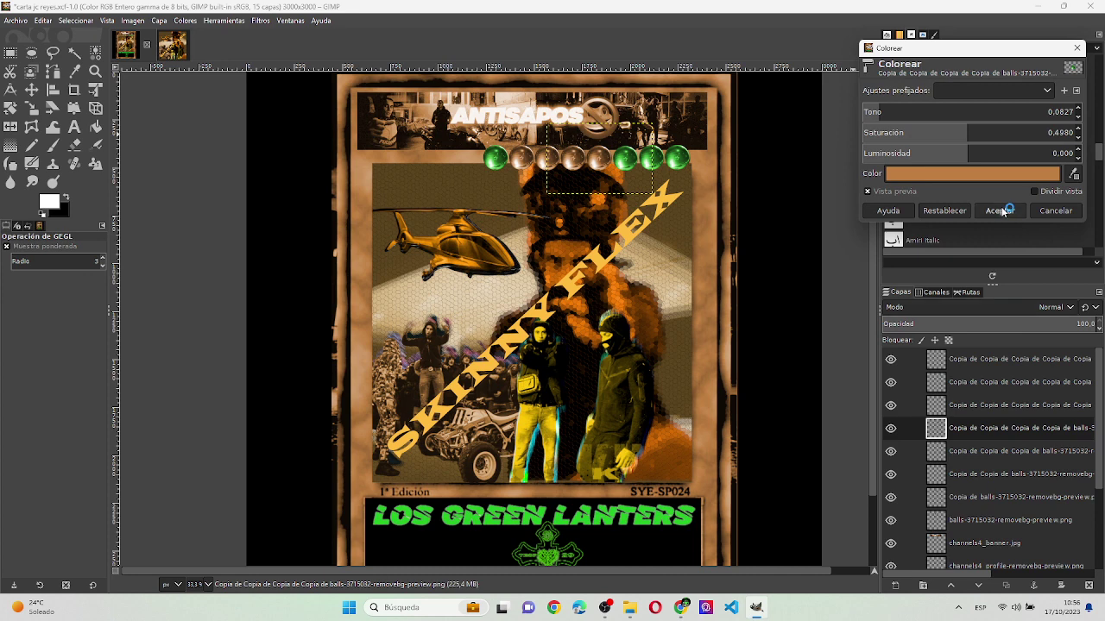
- Colorize the fifth ball layer with hex colour bf7f40
{"action": "left_click", "coordinate": [993, 406]}
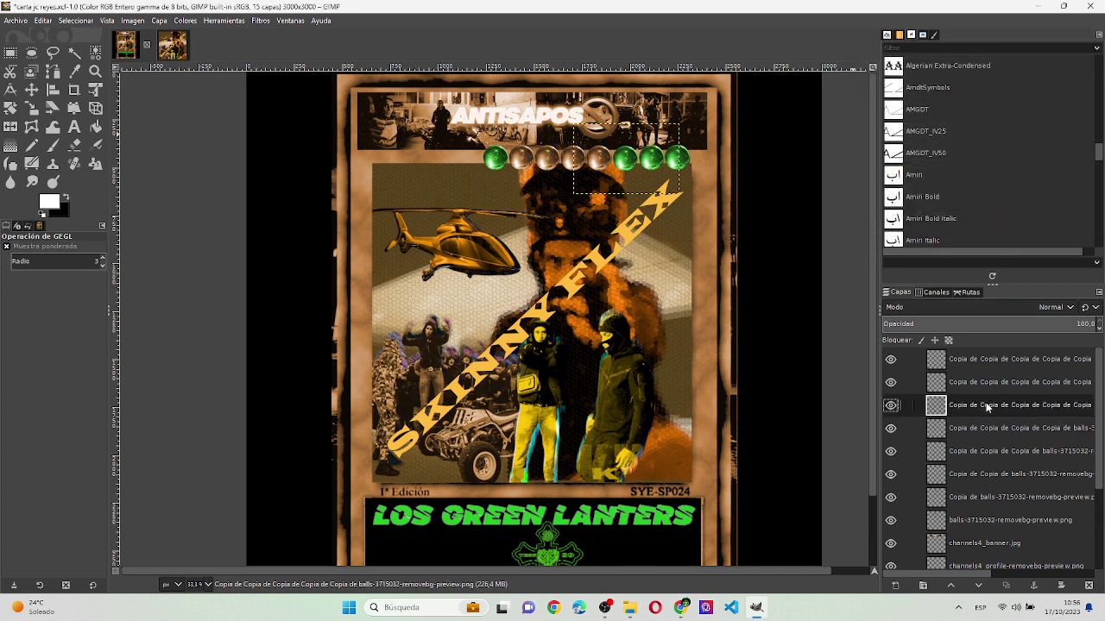
{"action": "key", "text": "ctrl+shift+f"}
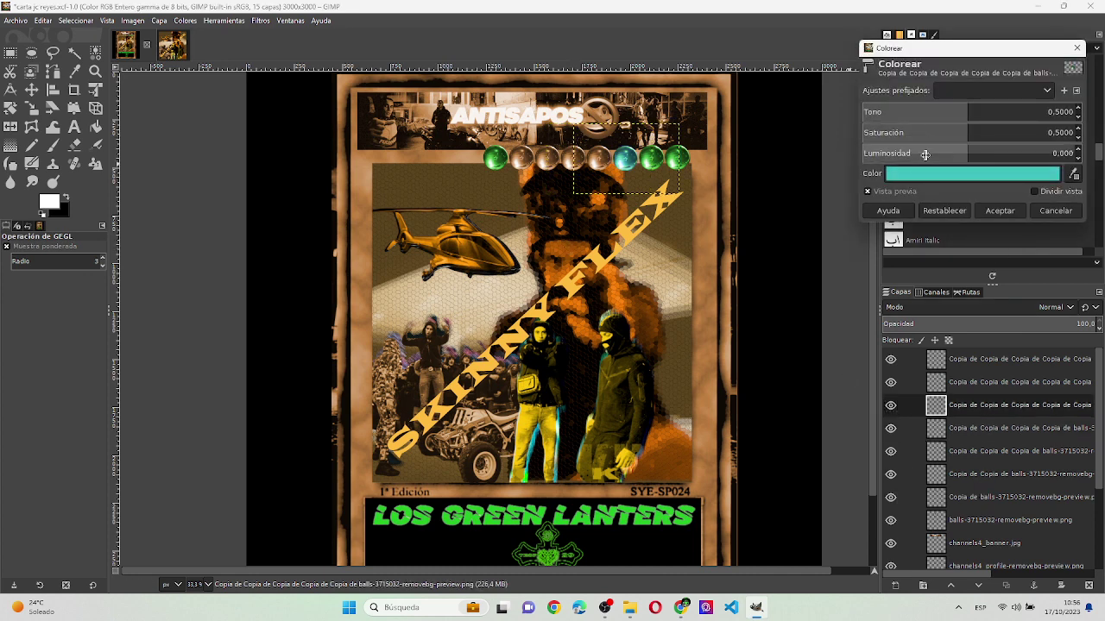
{"action": "left_click", "coordinate": [935, 177]}
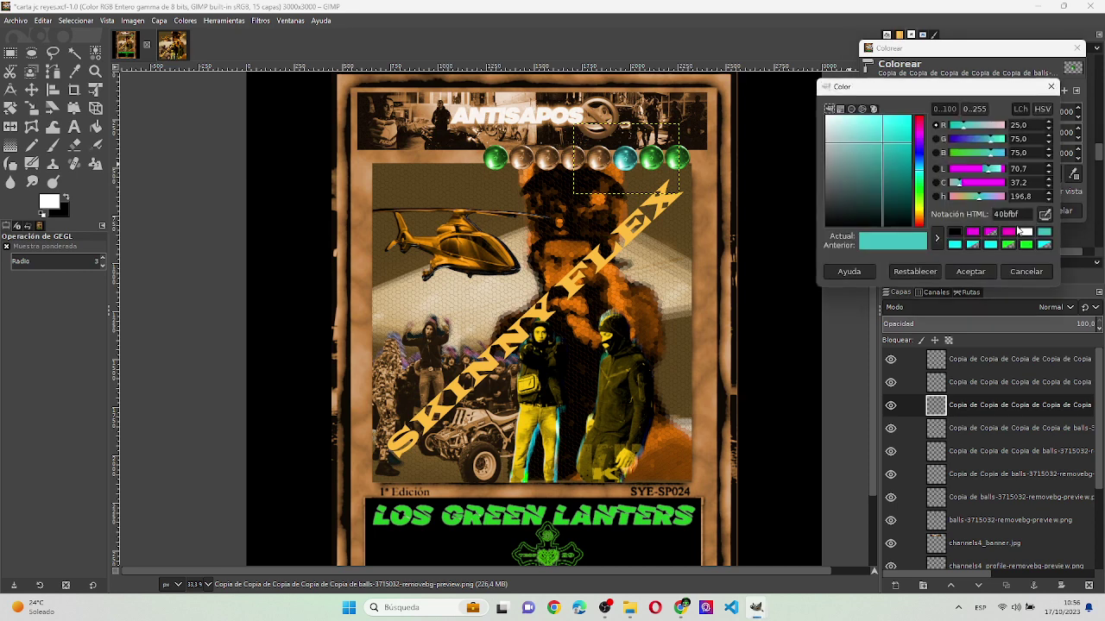
{"action": "double_click", "coordinate": [1014, 214]}
{"action": "type", "text": "bf7f40"}
{"action": "key", "text": "Return"}
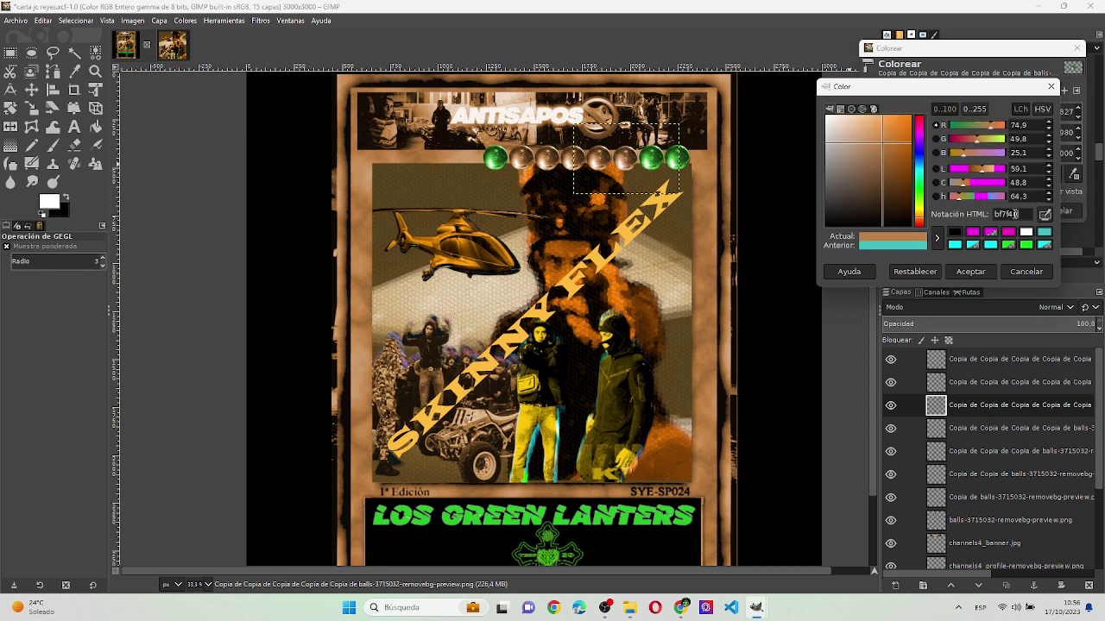
{"action": "left_click", "coordinate": [974, 273]}
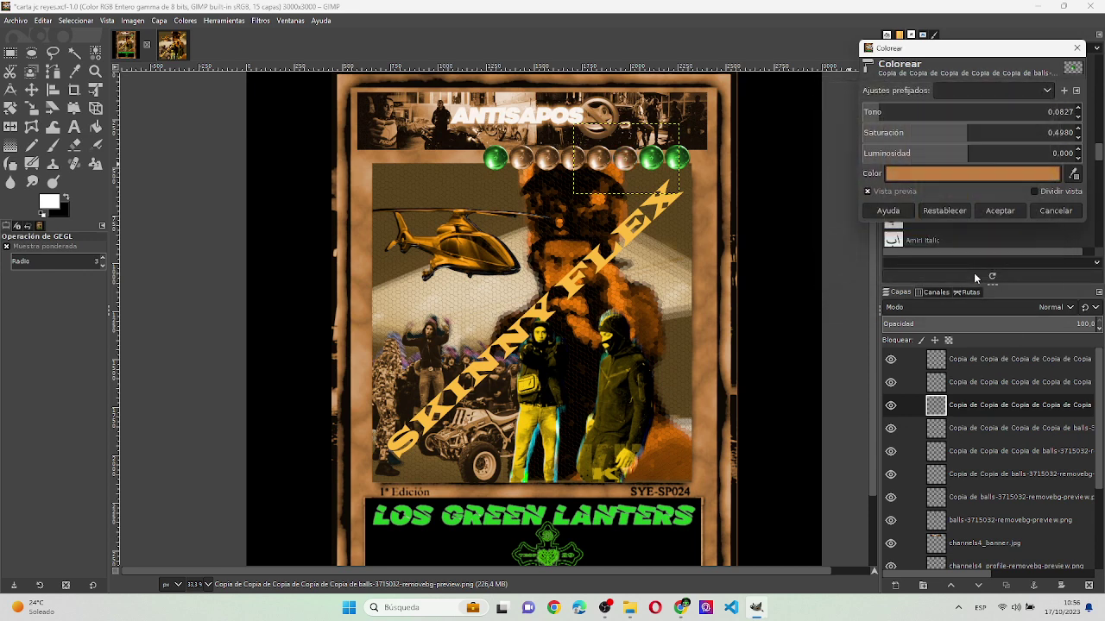
{"action": "left_click", "coordinate": [1000, 211]}
- Colorize the sixth ball layer with hex colour bf7f40
{"action": "left_click", "coordinate": [965, 374]}
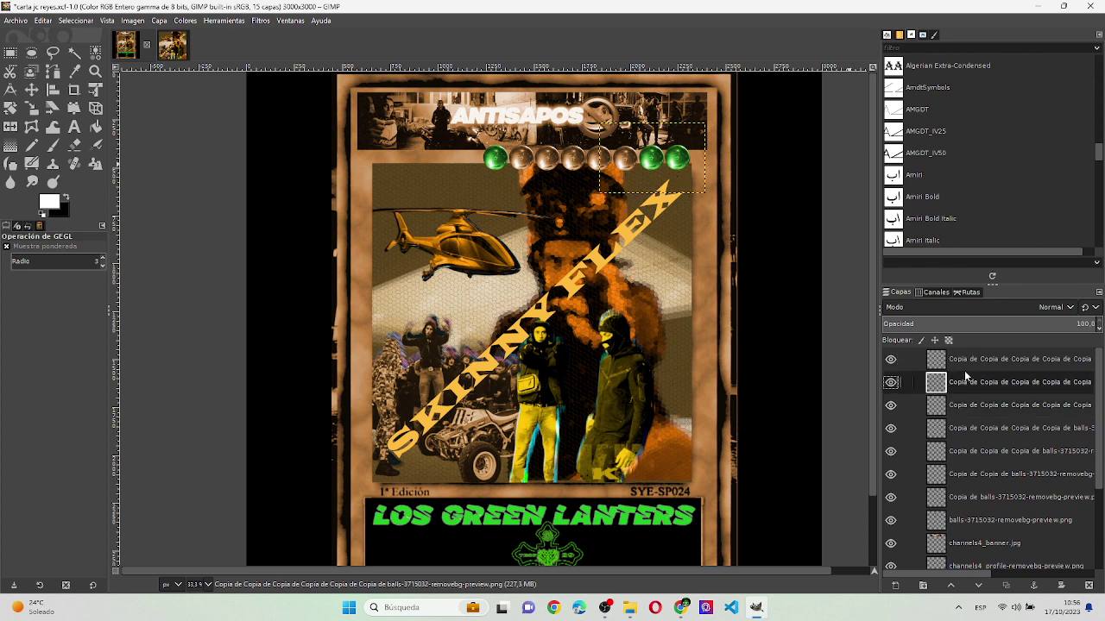
{"action": "key", "text": "shift+ctrl+f"}
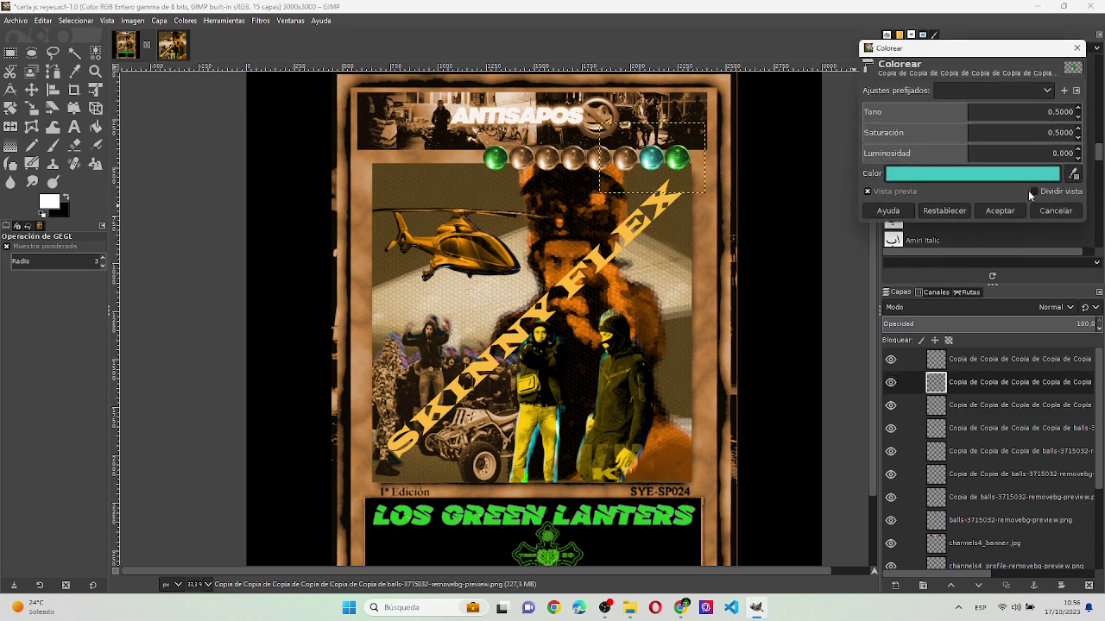
{"action": "left_click", "coordinate": [1029, 178]}
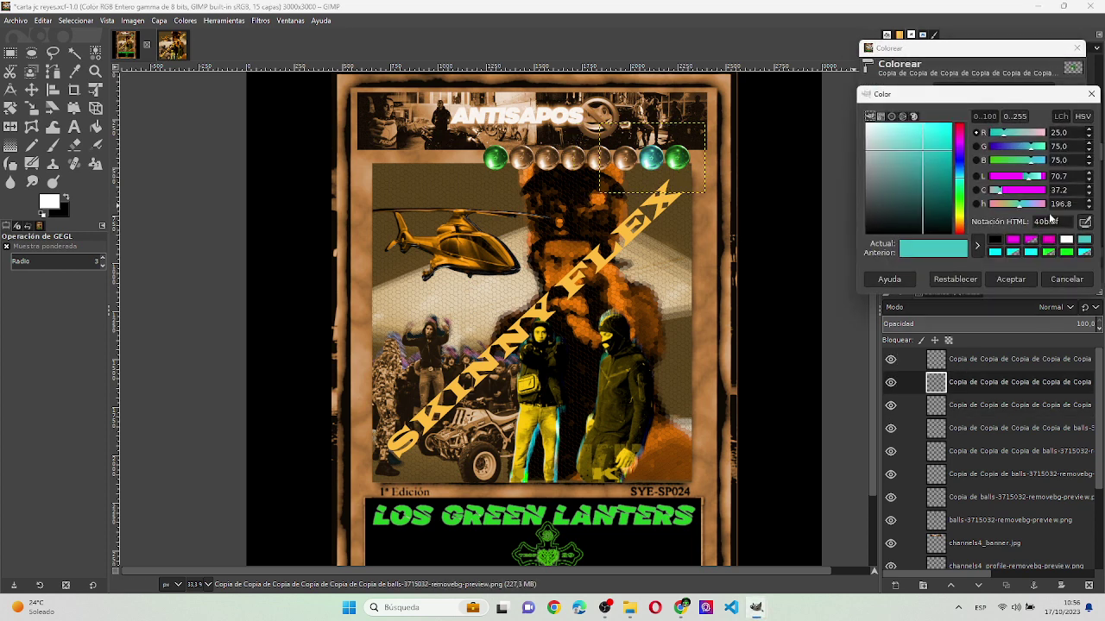
{"action": "double_click", "coordinate": [1063, 223]}
{"action": "type", "text": "bf7f40"}
{"action": "key", "text": "Return"}
{"action": "left_click", "coordinate": [1021, 280]}
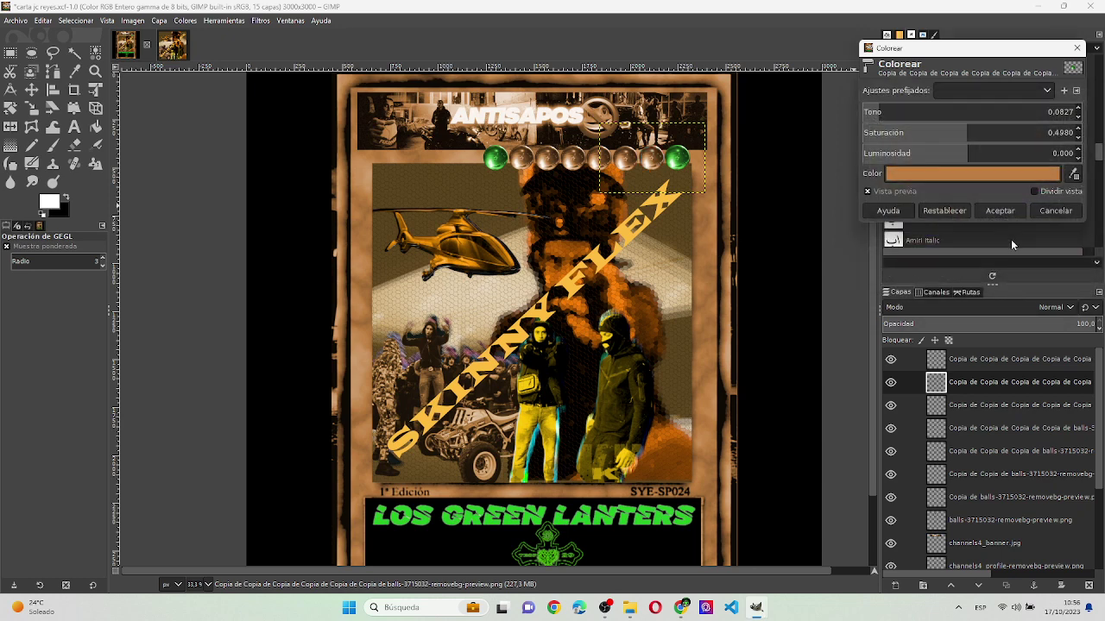
{"action": "left_click", "coordinate": [1008, 218]}
- Colorize the top ball layer with hex colour bf8040
{"action": "left_click", "coordinate": [984, 359]}
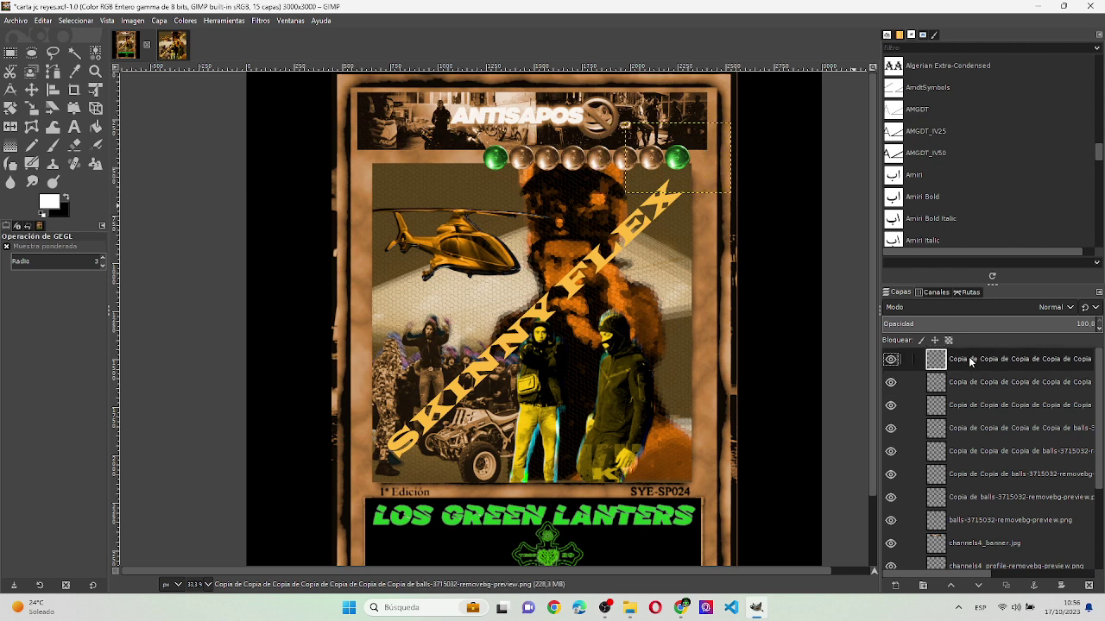
{"action": "key", "text": "ctrl+shift+f"}
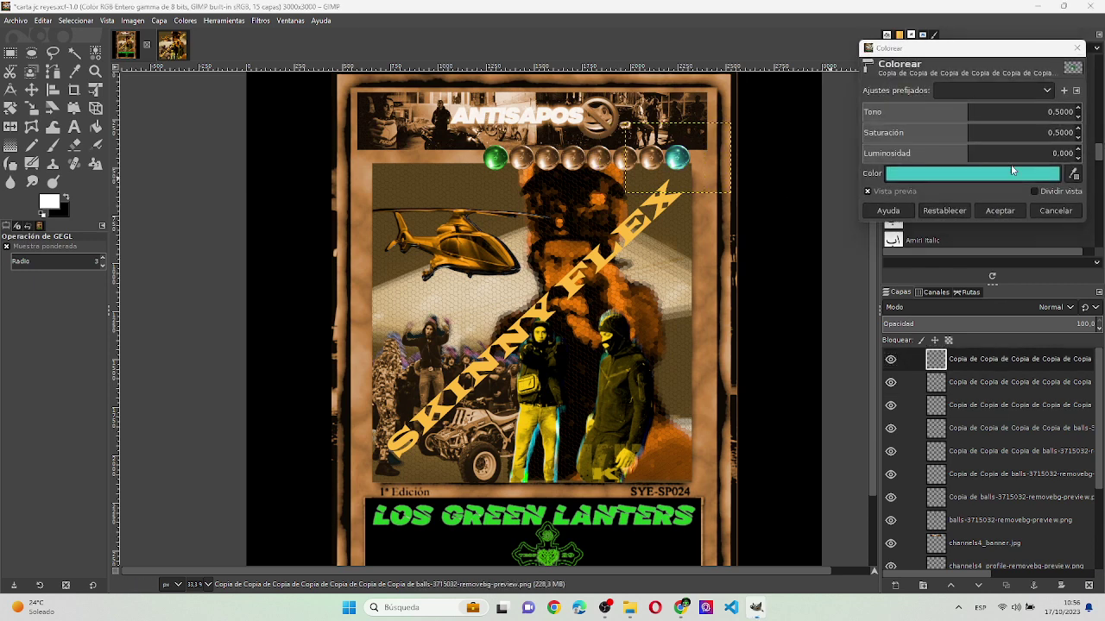
{"action": "left_click", "coordinate": [1012, 172]}
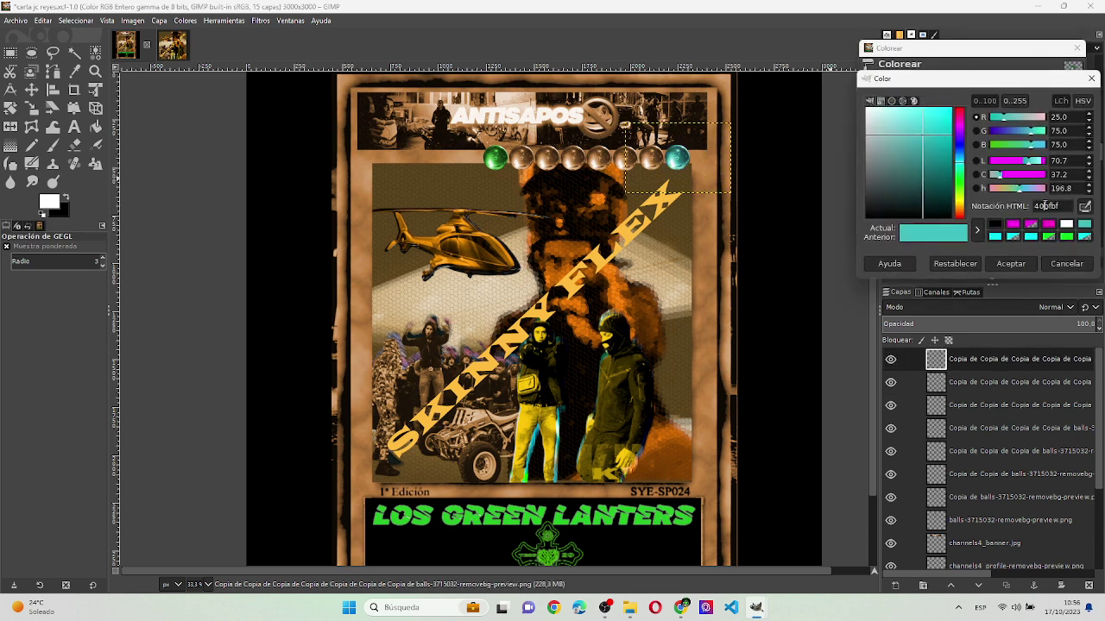
{"action": "double_click", "coordinate": [1044, 206]}
{"action": "type", "text": "bf8040"}
{"action": "key", "text": "Return"}
{"action": "left_click", "coordinate": [1020, 259]}
{"action": "left_click", "coordinate": [1014, 210]}
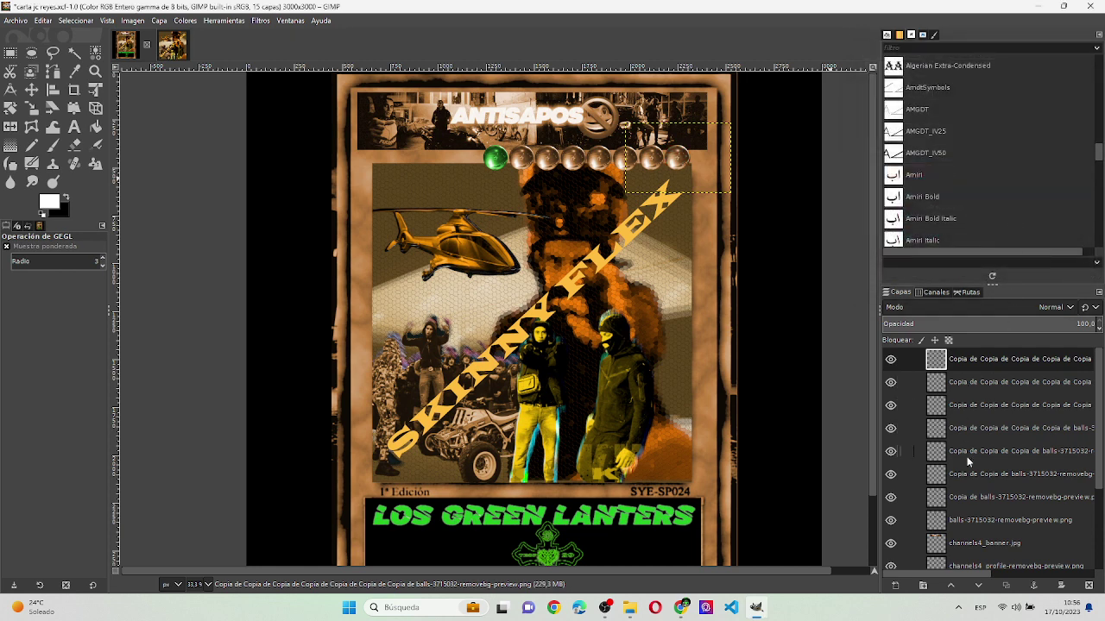
- Colorize the original balls layer with the same pasted orange tint
{"action": "left_click", "coordinate": [973, 518]}
{"action": "key", "text": "ctrl+shift+f"}
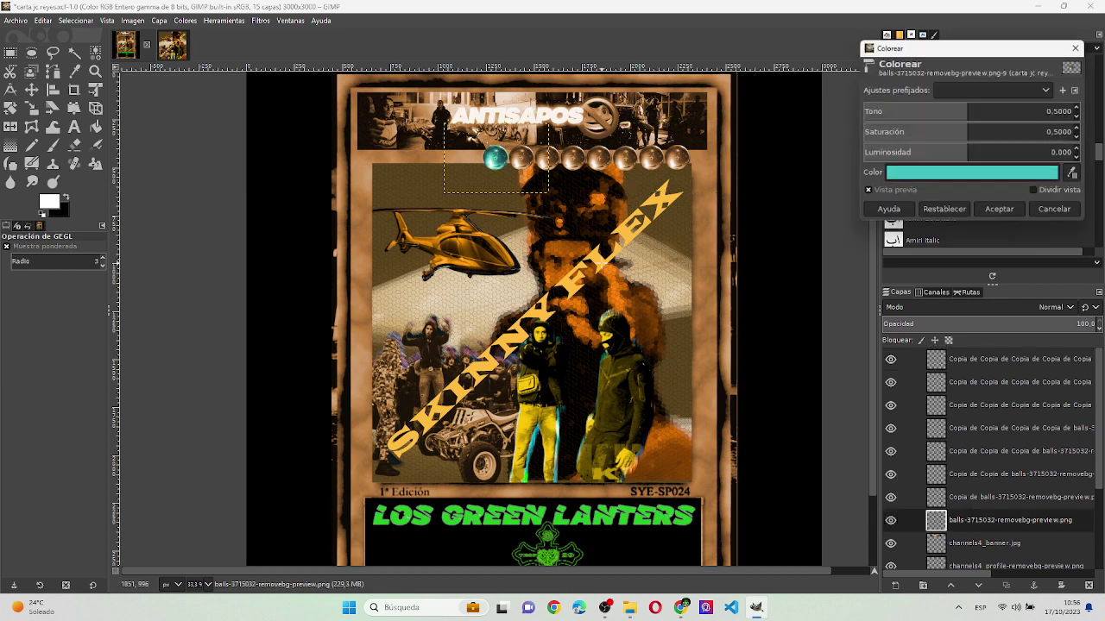
{"action": "left_click", "coordinate": [933, 175]}
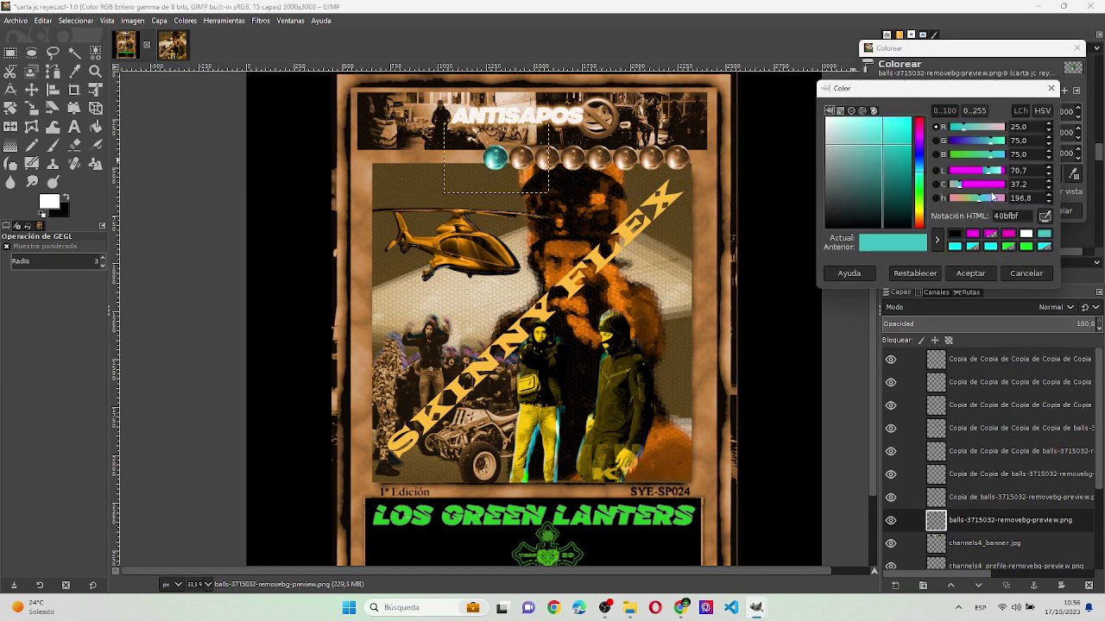
{"action": "type", "text": "bf7f40"}
{"action": "left_click", "coordinate": [990, 273]}
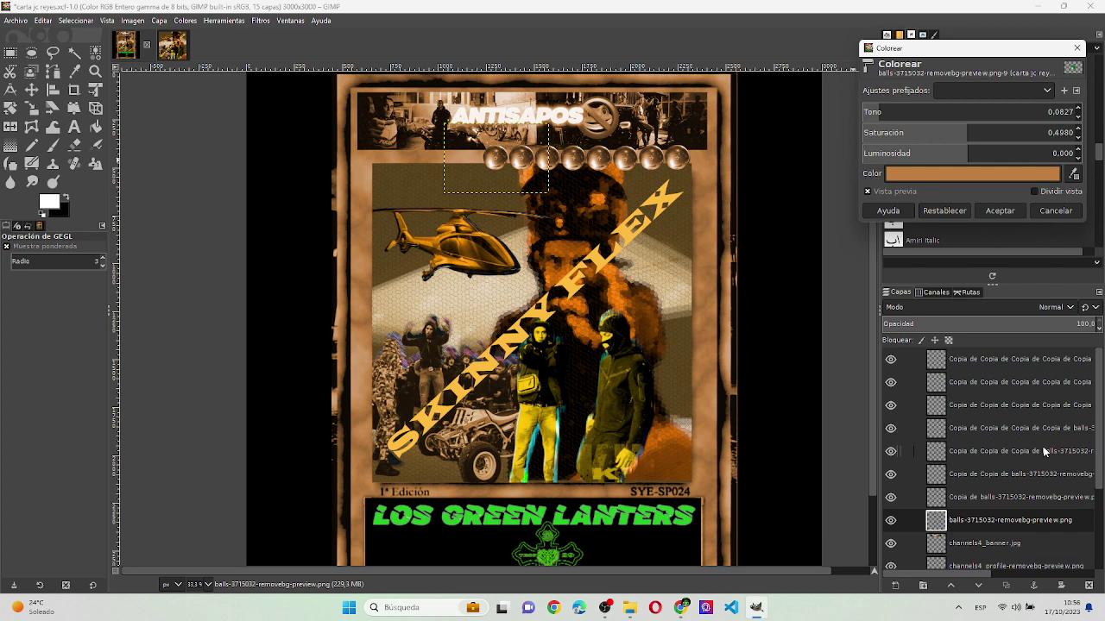
{"action": "left_click", "coordinate": [999, 211]}
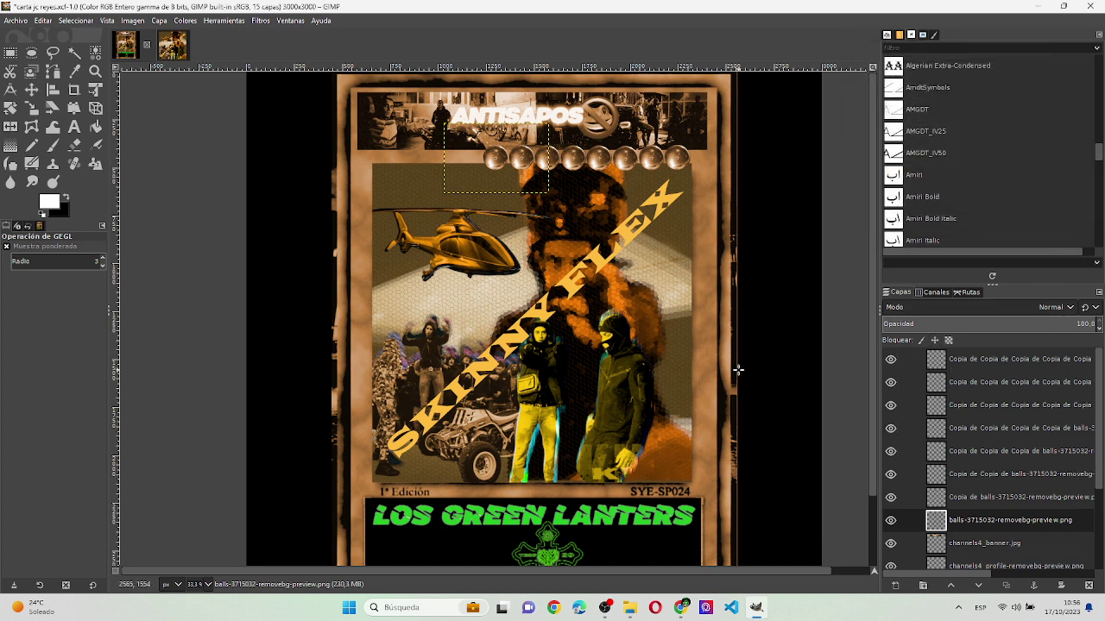
- Scroll down to the card's lower panel and select the D.jpg black panel layer
{"action": "scroll", "coordinate": [737, 369], "scroll_direction": "down", "scroll_amount": 2}
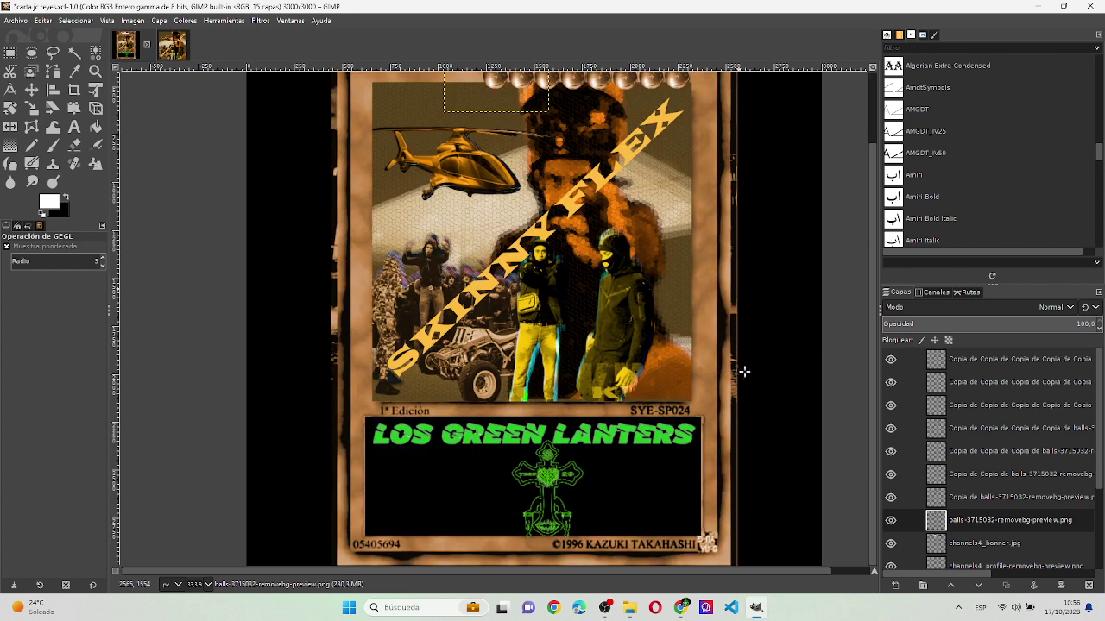
{"action": "scroll", "coordinate": [975, 501], "scroll_direction": "down", "scroll_amount": 2}
{"action": "scroll", "coordinate": [979, 518], "scroll_direction": "down", "scroll_amount": 2}
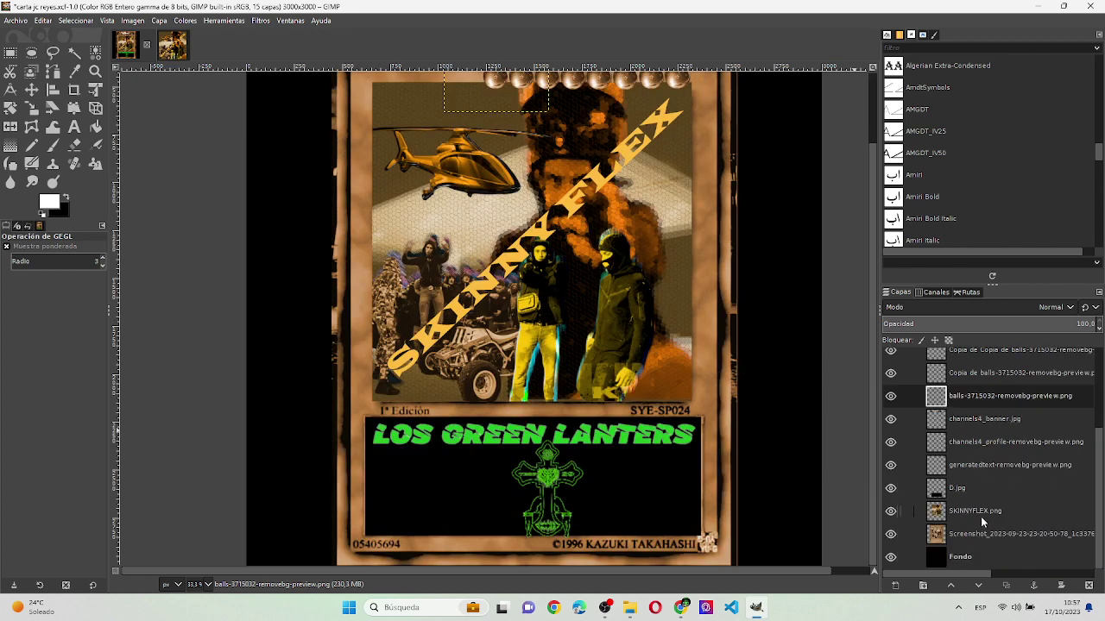
{"action": "left_click", "coordinate": [985, 507]}
{"action": "left_click", "coordinate": [984, 490]}
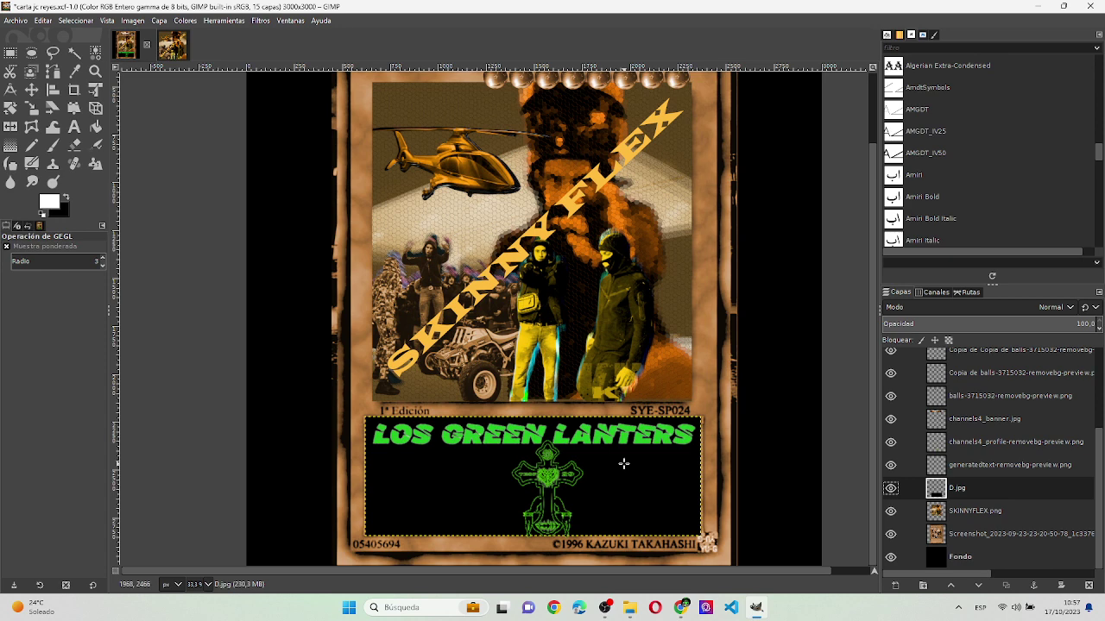
- Snip the Skinny Flex YouTube channel's avatar and name header from Chrome, then return to GIMP
{"action": "key", "text": "alt+Tab"}
{"action": "key", "text": "Tab"}
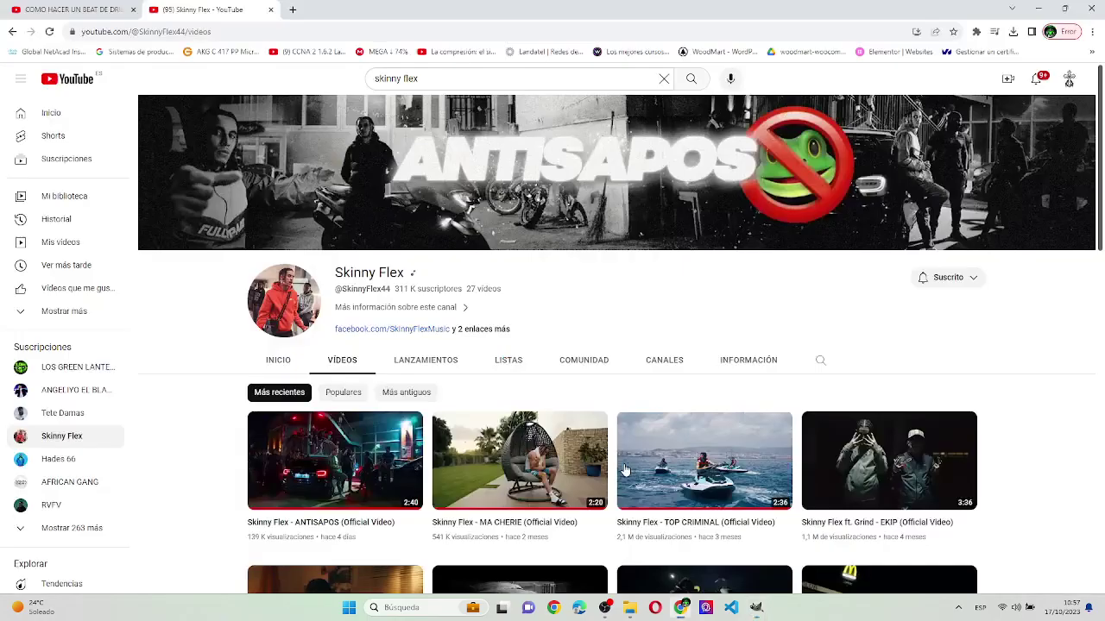
{"action": "scroll", "coordinate": [624, 380], "scroll_direction": "down", "scroll_amount": 1}
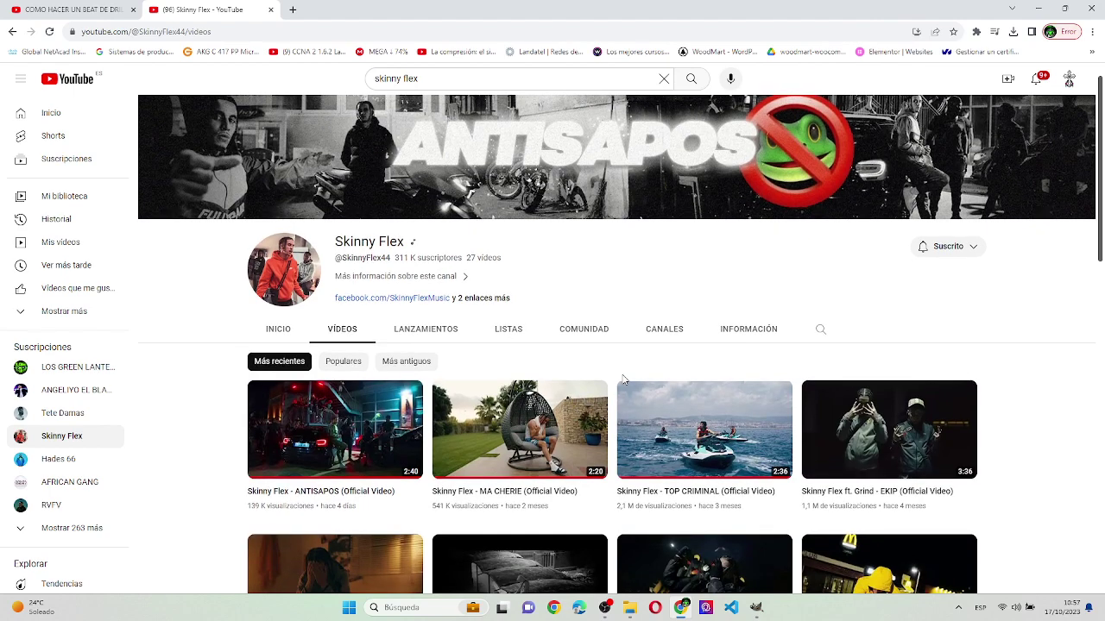
{"action": "key", "text": "super+shift+s"}
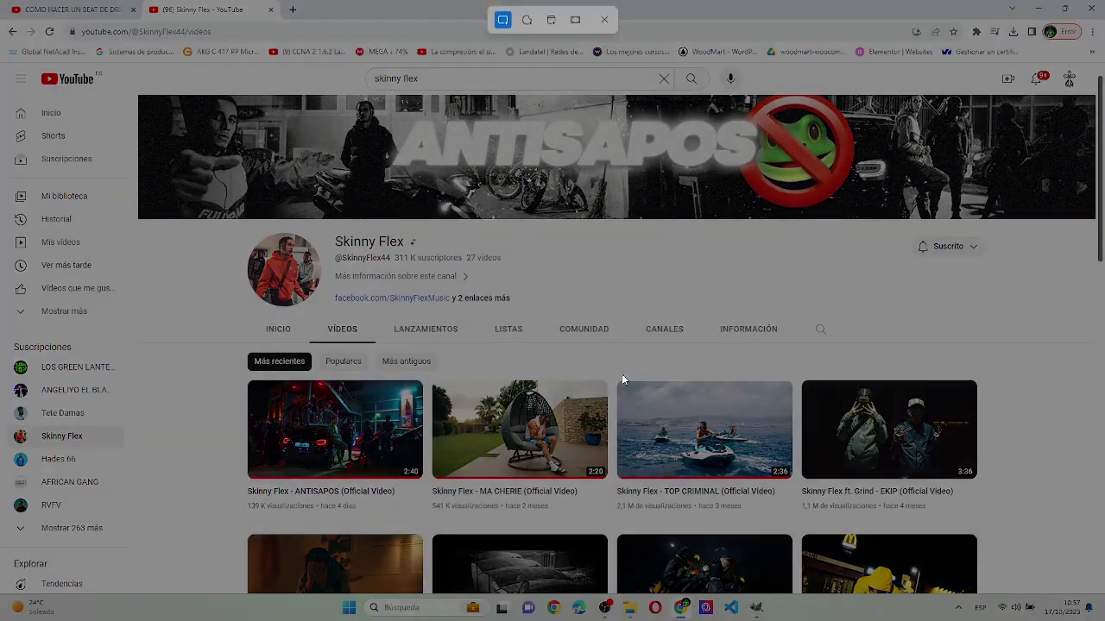
{"action": "left_click_drag", "start_coordinate": [240, 224], "coordinate": [528, 320]}
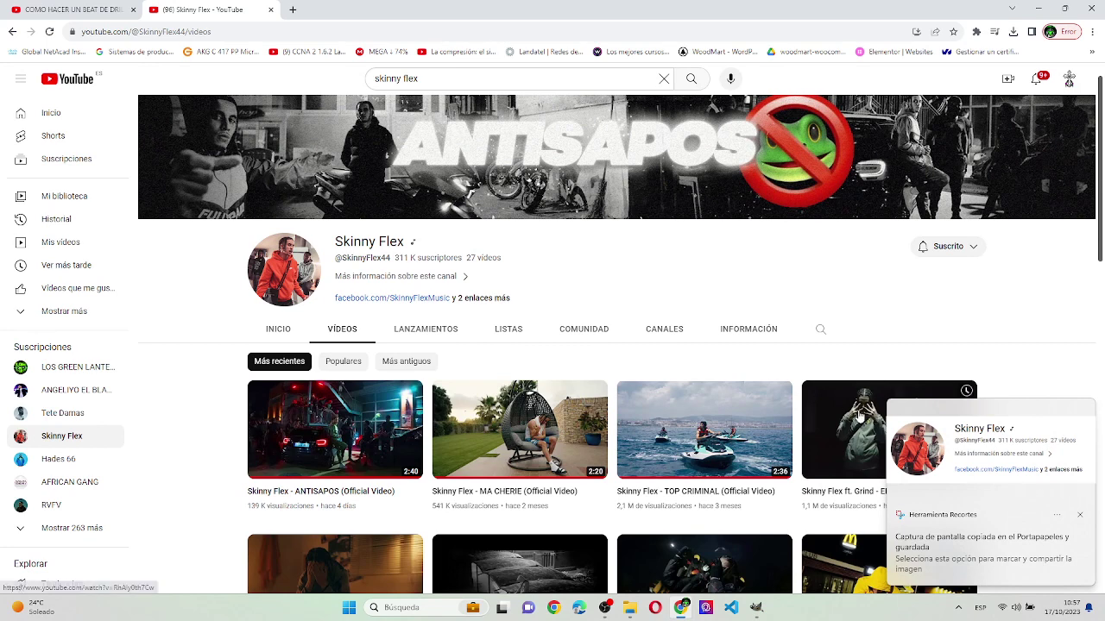
{"action": "left_click", "coordinate": [980, 441]}
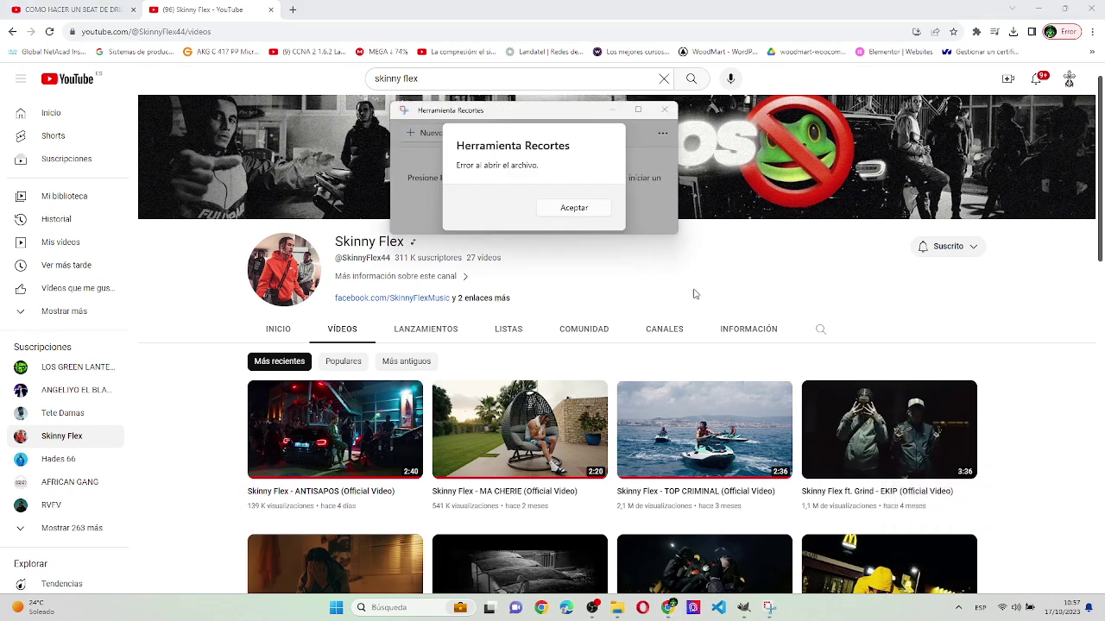
{"action": "left_click", "coordinate": [597, 209]}
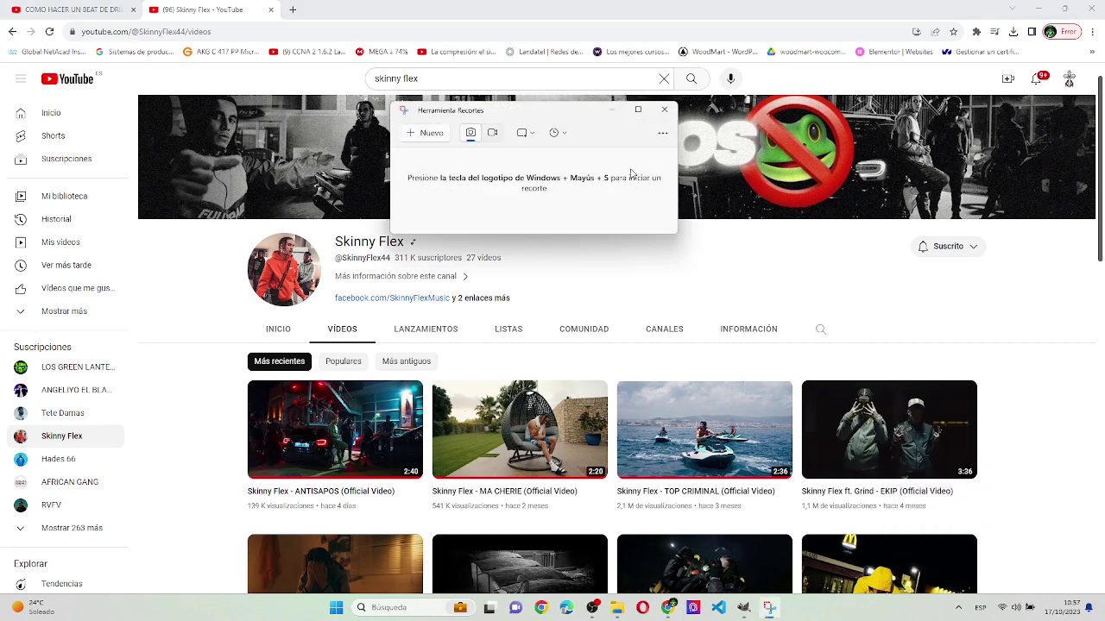
{"action": "left_click", "coordinate": [664, 109]}
{"action": "key", "text": "alt+Tab"}
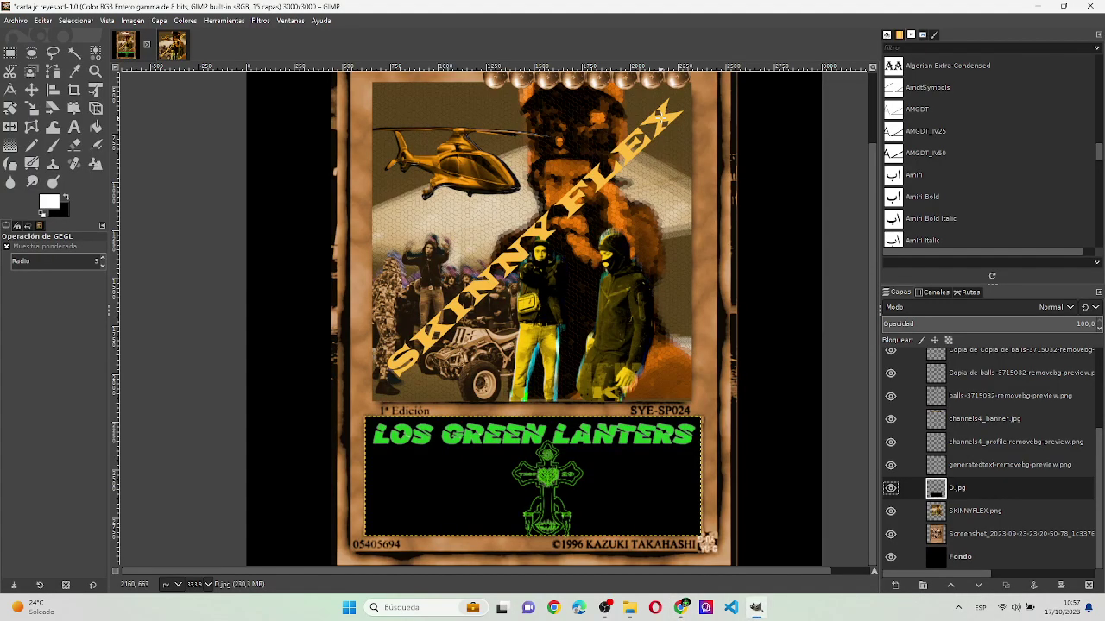
- Paste the channel header snip and scale it with Unified Transform over the black lower panel
{"action": "key", "text": "ctrl+v"}
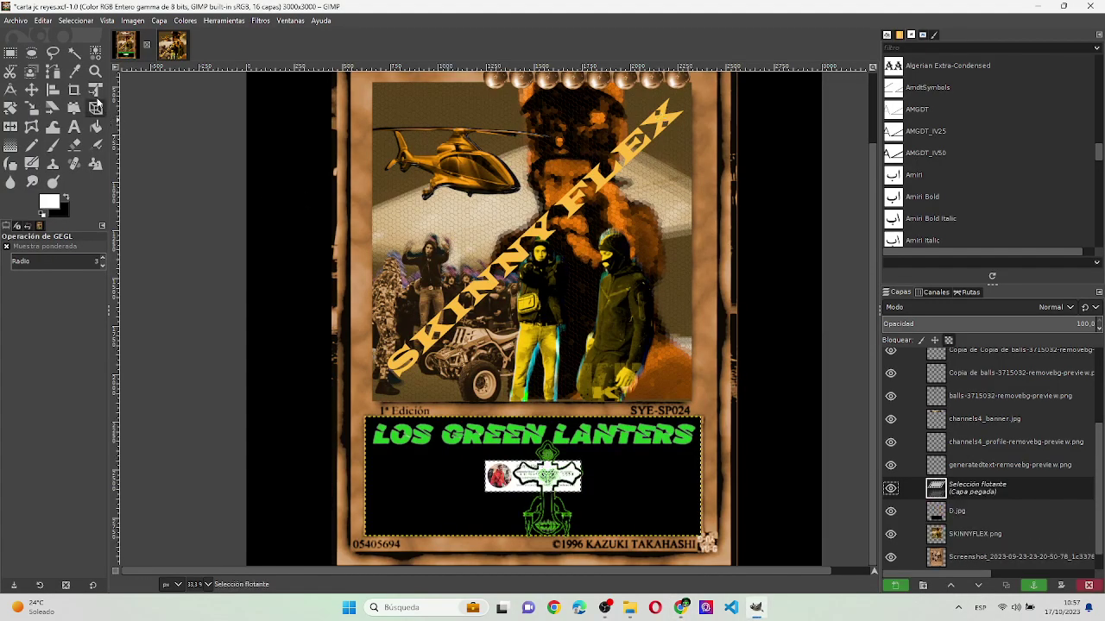
{"action": "left_click", "coordinate": [95, 90]}
{"action": "left_click", "coordinate": [536, 477]}
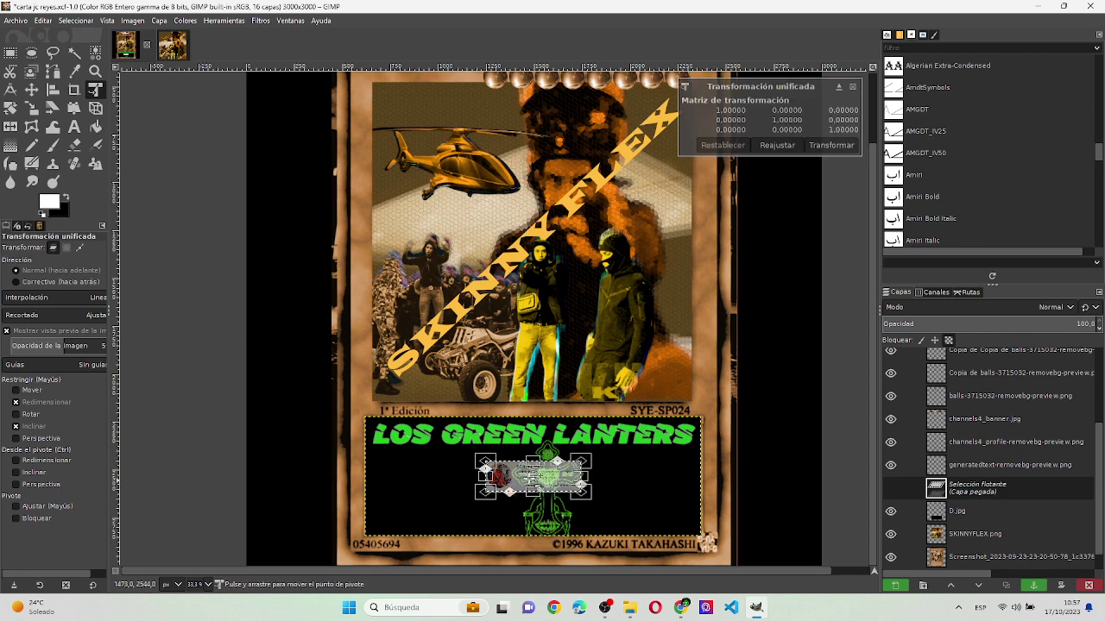
{"action": "left_click_drag", "start_coordinate": [582, 461], "coordinate": [710, 405]}
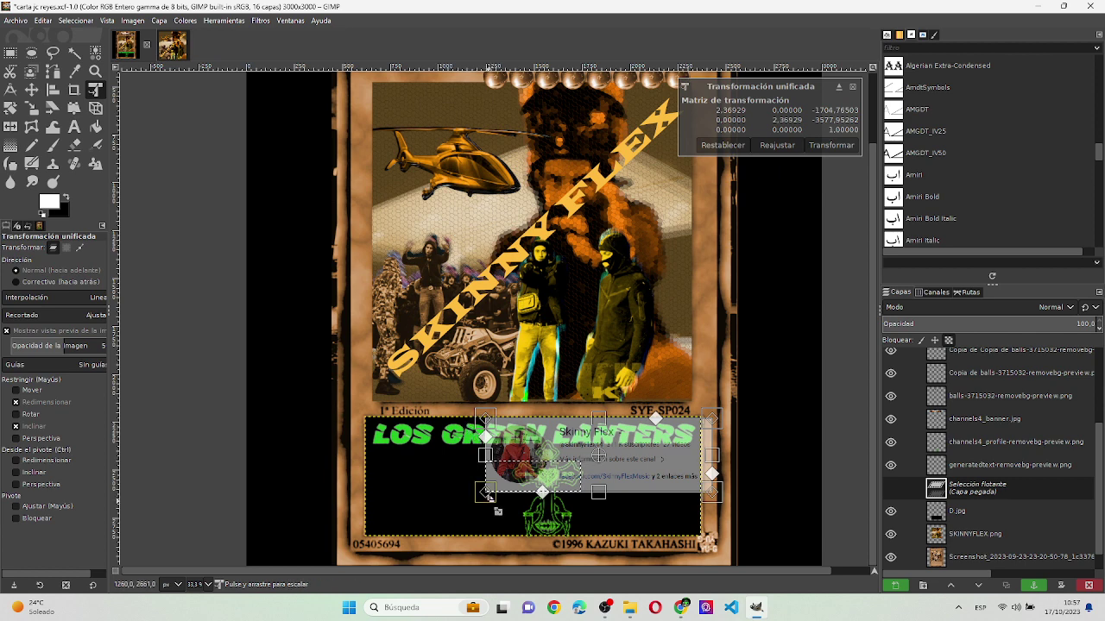
{"action": "left_click_drag", "start_coordinate": [487, 498], "coordinate": [367, 572]}
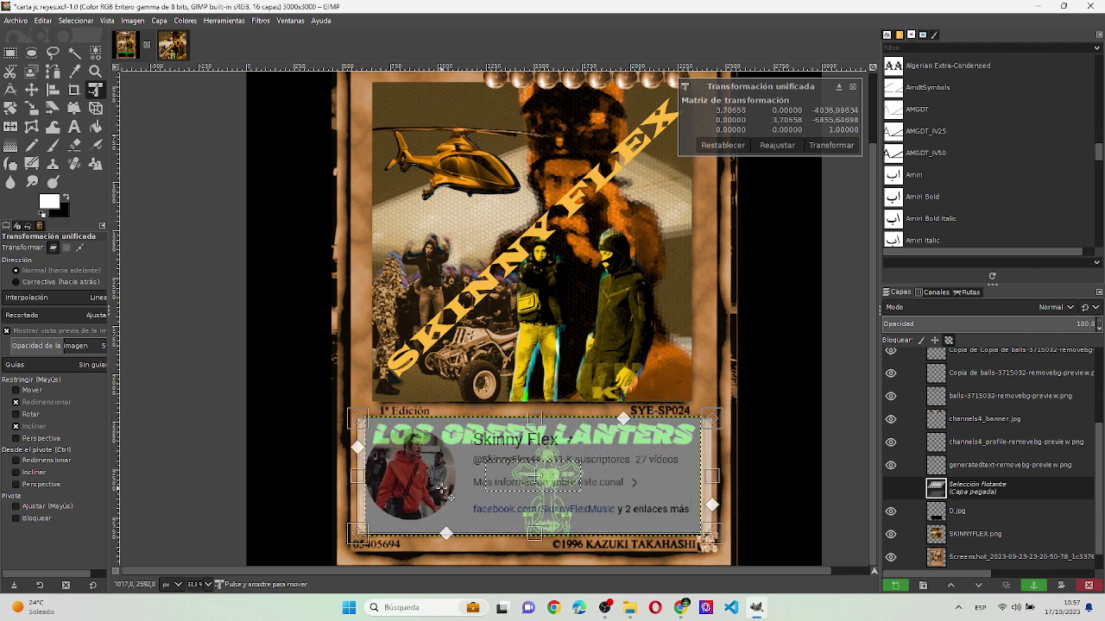
{"action": "key", "text": "Return"}
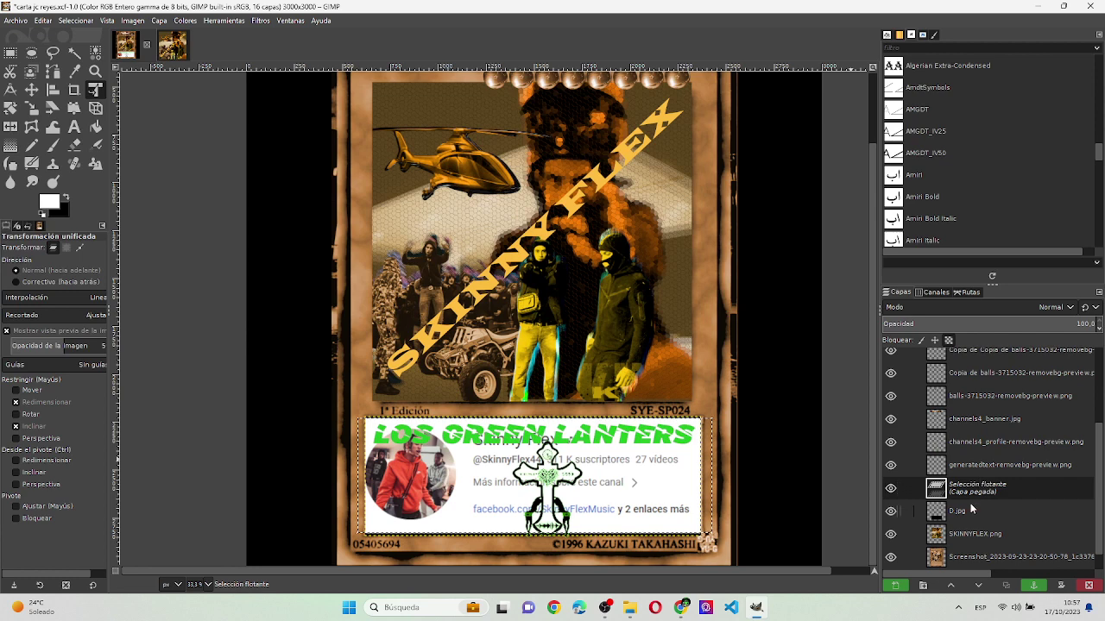
- Toggle the D.jpg panel and LOS GREEN LANTERS title layers' visibility to compare them
{"action": "left_click", "coordinate": [969, 510]}
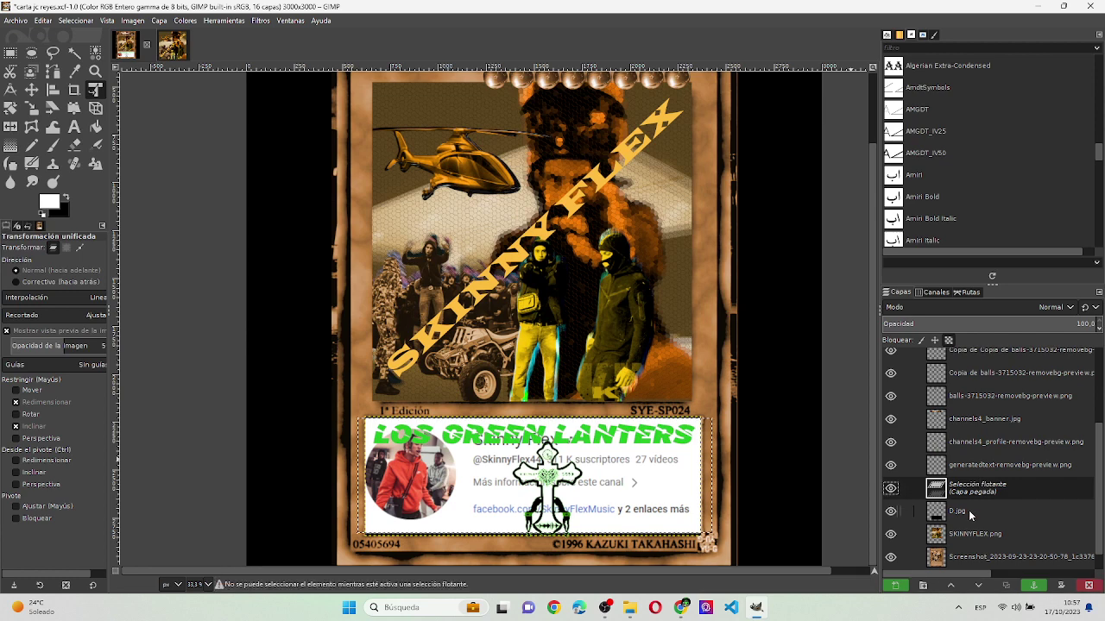
{"action": "left_click", "coordinate": [891, 511]}
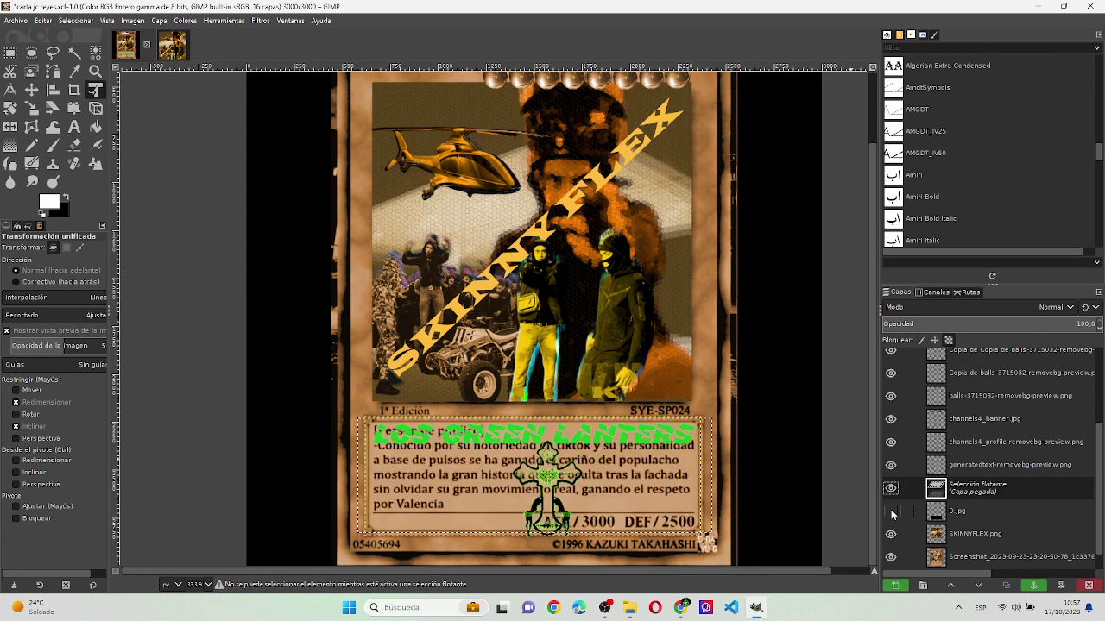
{"action": "left_click", "coordinate": [891, 511]}
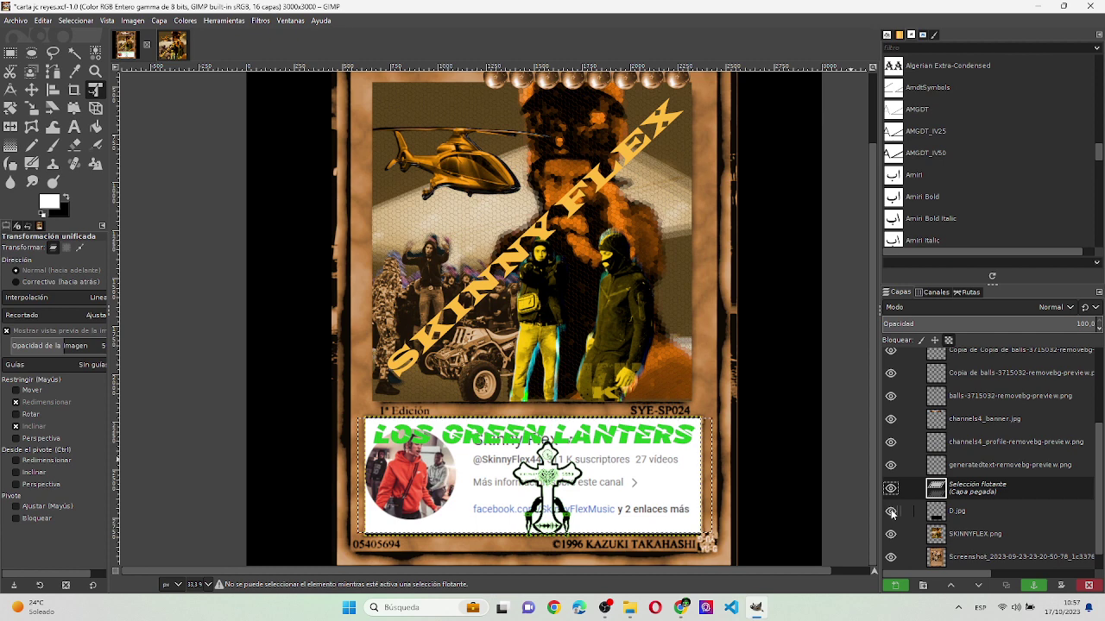
{"action": "left_click", "coordinate": [891, 511]}
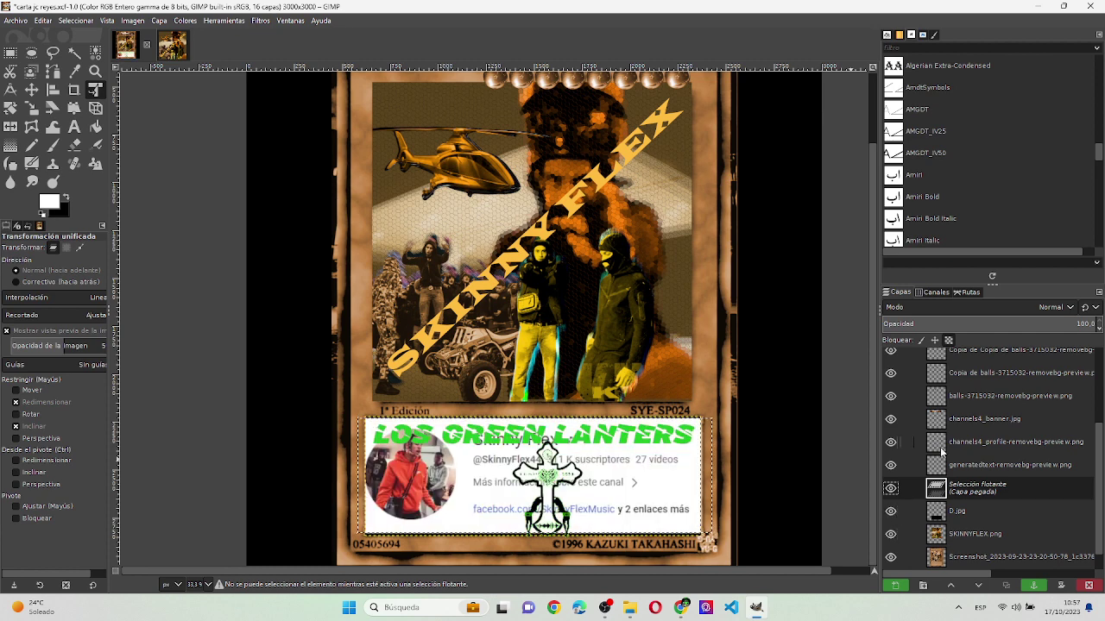
{"action": "left_click", "coordinate": [894, 465]}
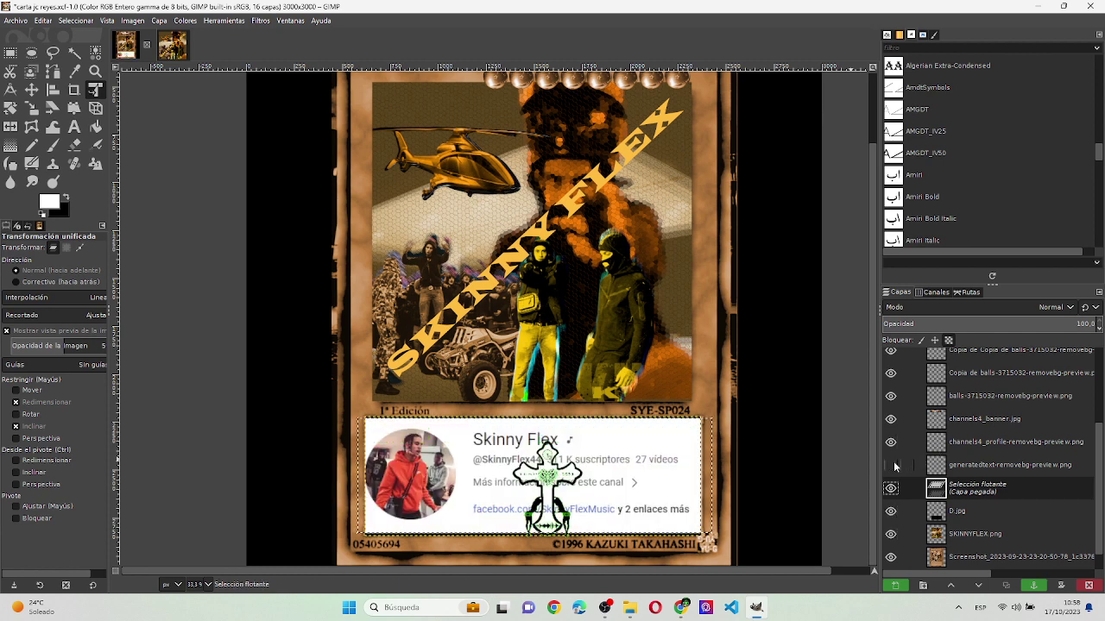
{"action": "left_click", "coordinate": [892, 466]}
{"action": "left_click", "coordinate": [892, 466]}
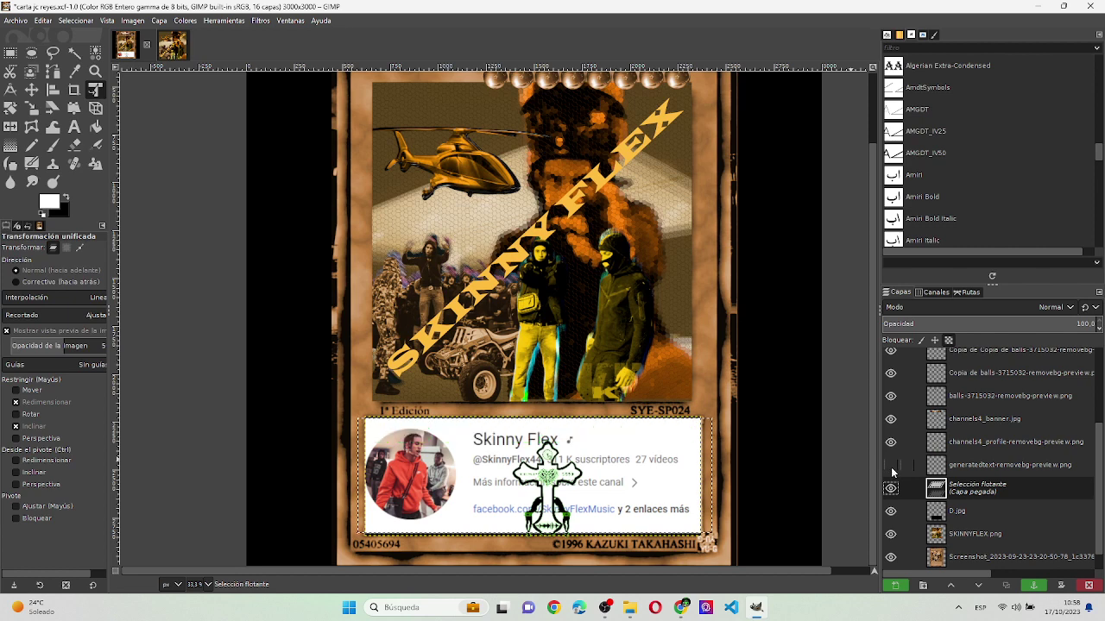
- Delete the pasted channel header layer and make the LOS GREEN LANTERS title visible again
{"action": "left_click", "coordinate": [893, 489]}
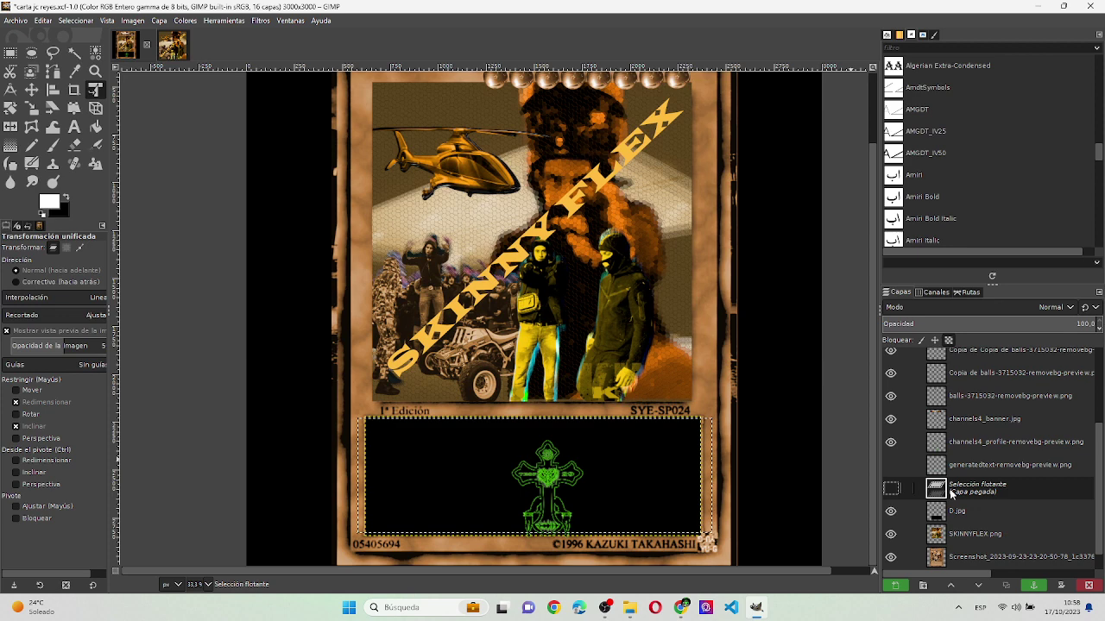
{"action": "left_click", "coordinate": [1086, 585]}
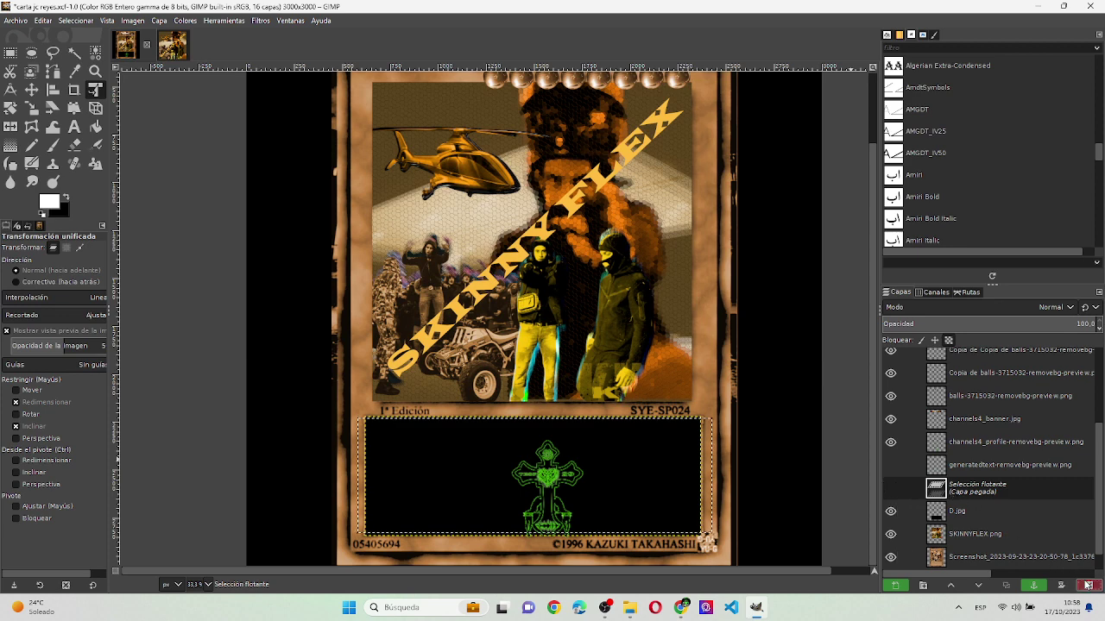
{"action": "left_click", "coordinate": [1010, 471]}
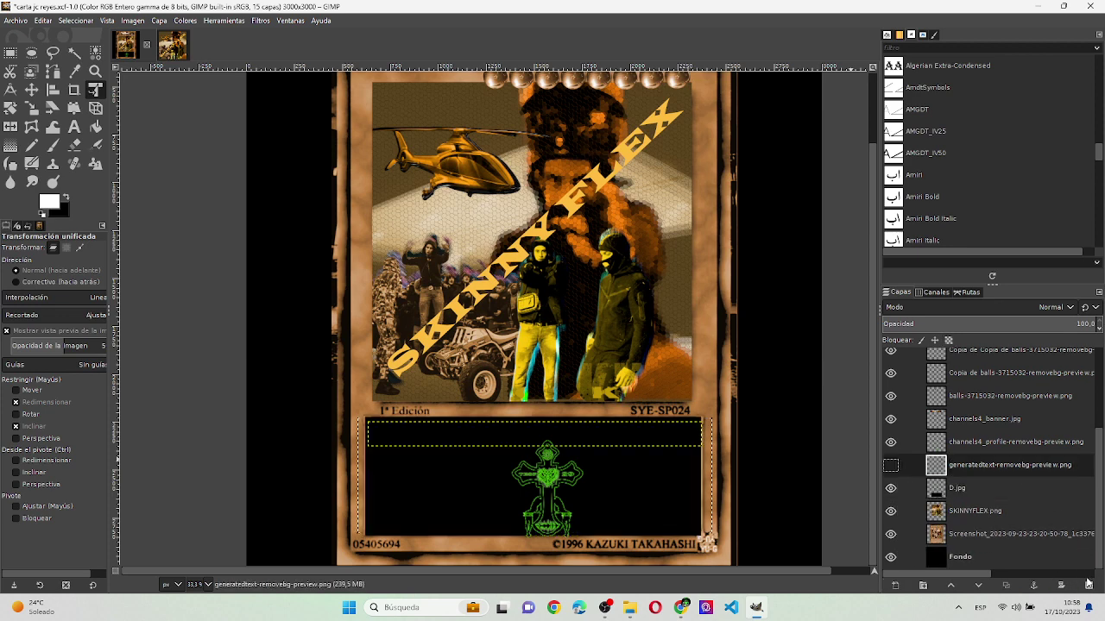
{"action": "left_click", "coordinate": [890, 466]}
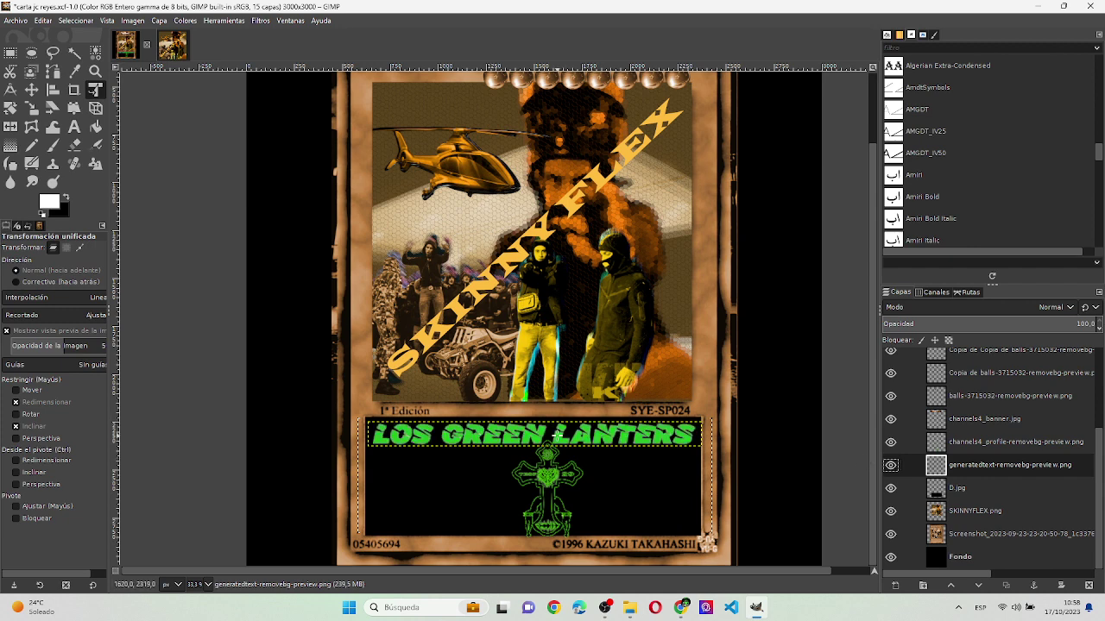
{"action": "left_click", "coordinate": [557, 436]}
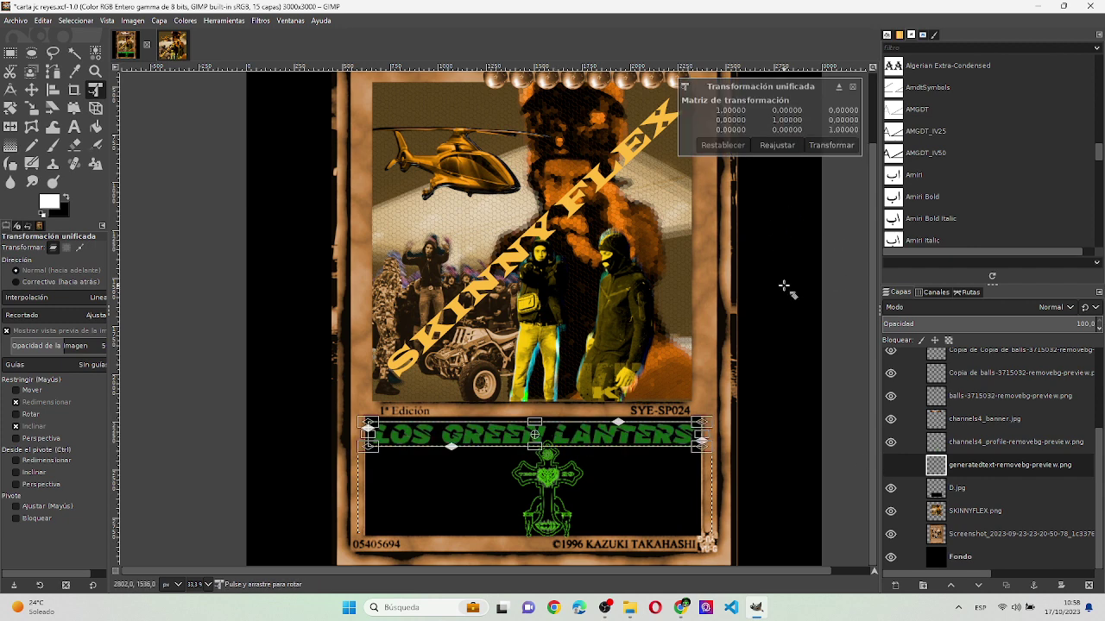
{"action": "key", "text": "alt+Tab"}
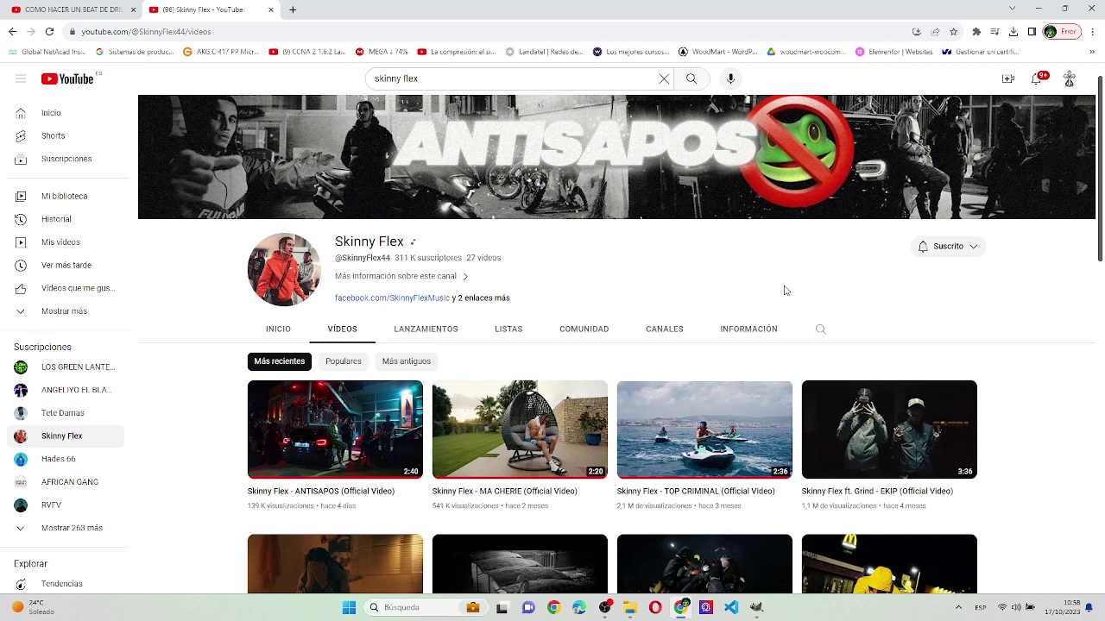
- Scroll through Skinny Flex's VÍDEOS grid on YouTube
{"action": "scroll", "coordinate": [785, 290], "scroll_direction": "down", "scroll_amount": 1}
{"action": "scroll", "coordinate": [784, 290], "scroll_direction": "down", "scroll_amount": 1}
{"action": "scroll", "coordinate": [784, 290], "scroll_direction": "down", "scroll_amount": 1}
{"action": "scroll", "coordinate": [784, 290], "scroll_direction": "down", "scroll_amount": 1}
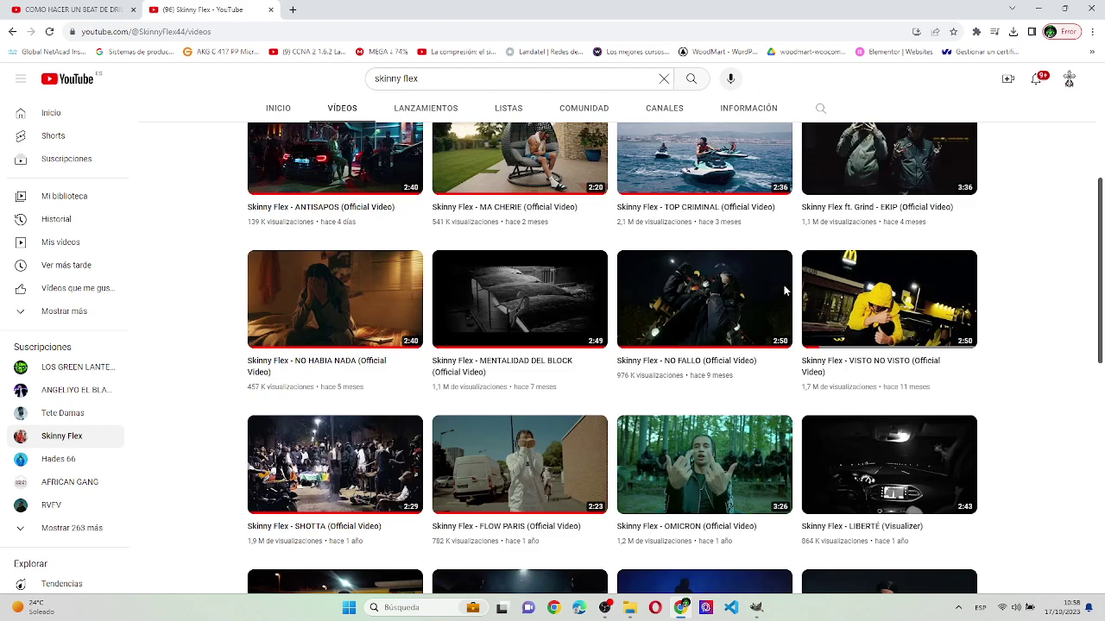
{"action": "scroll", "coordinate": [785, 290], "scroll_direction": "down", "scroll_amount": 2}
{"action": "scroll", "coordinate": [785, 290], "scroll_direction": "down", "scroll_amount": 2}
{"action": "scroll", "coordinate": [784, 290], "scroll_direction": "down", "scroll_amount": 1}
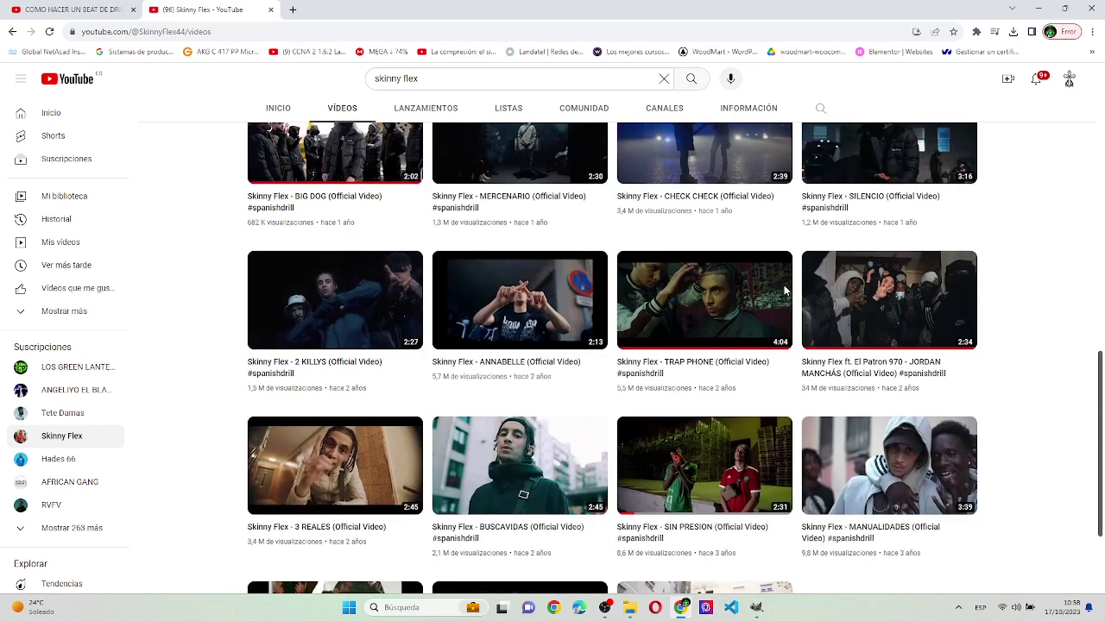
{"action": "scroll", "coordinate": [785, 290], "scroll_direction": "down", "scroll_amount": 2}
{"action": "scroll", "coordinate": [785, 290], "scroll_direction": "up", "scroll_amount": 2}
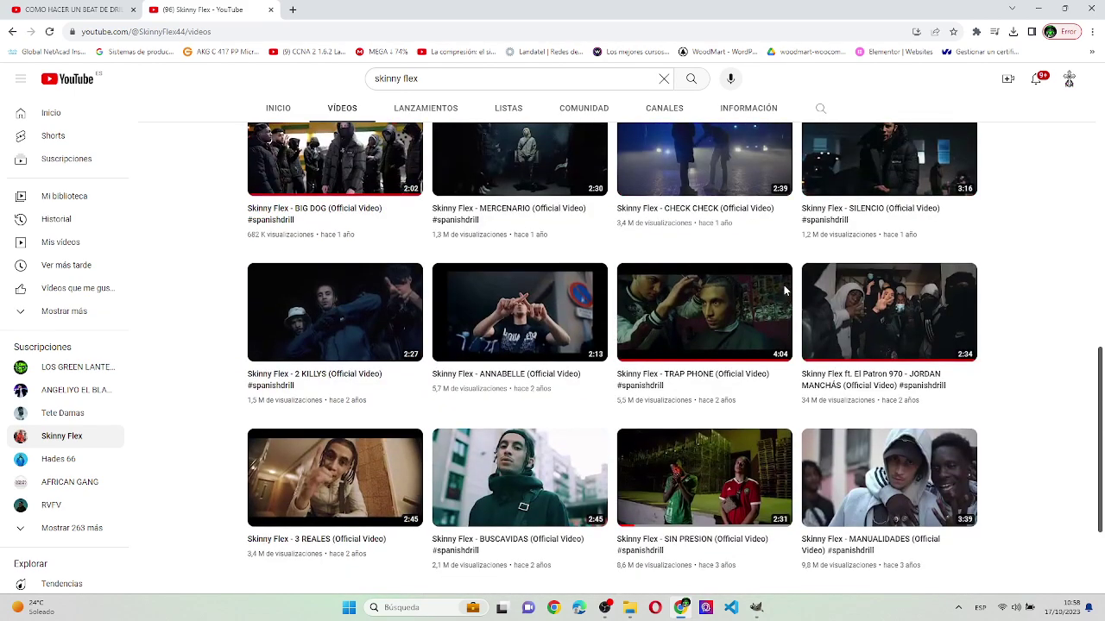
{"action": "scroll", "coordinate": [784, 290], "scroll_direction": "down", "scroll_amount": 2}
{"action": "scroll", "coordinate": [784, 290], "scroll_direction": "up", "scroll_amount": 2}
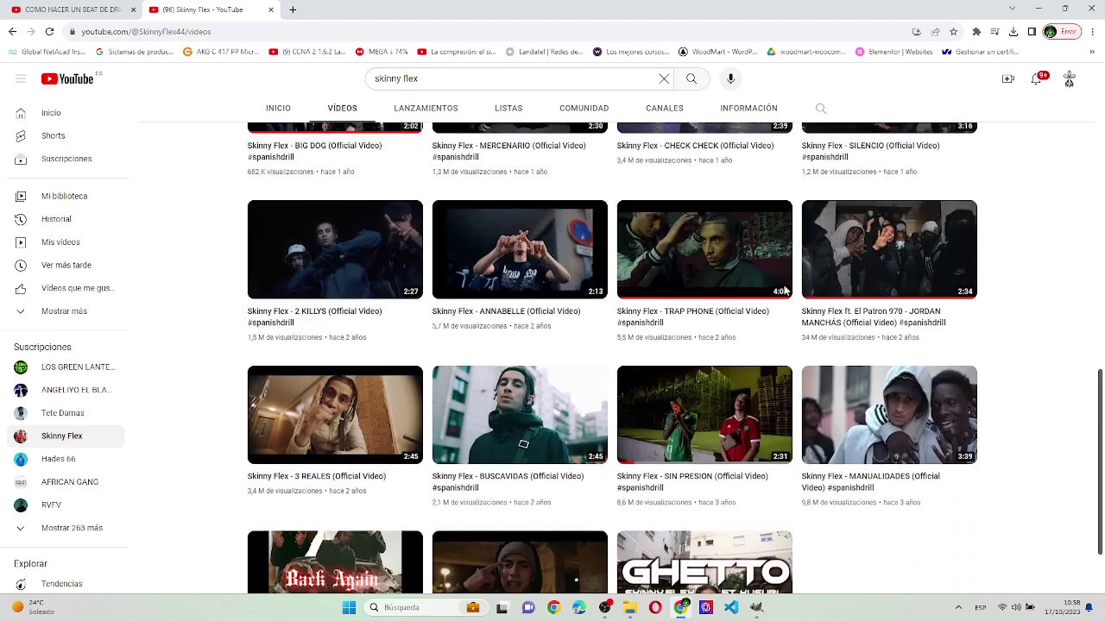
{"action": "scroll", "coordinate": [784, 290], "scroll_direction": "up", "scroll_amount": 3}
{"action": "scroll", "coordinate": [784, 290], "scroll_direction": "up", "scroll_amount": 3}
{"action": "scroll", "coordinate": [785, 290], "scroll_direction": "up", "scroll_amount": 3}
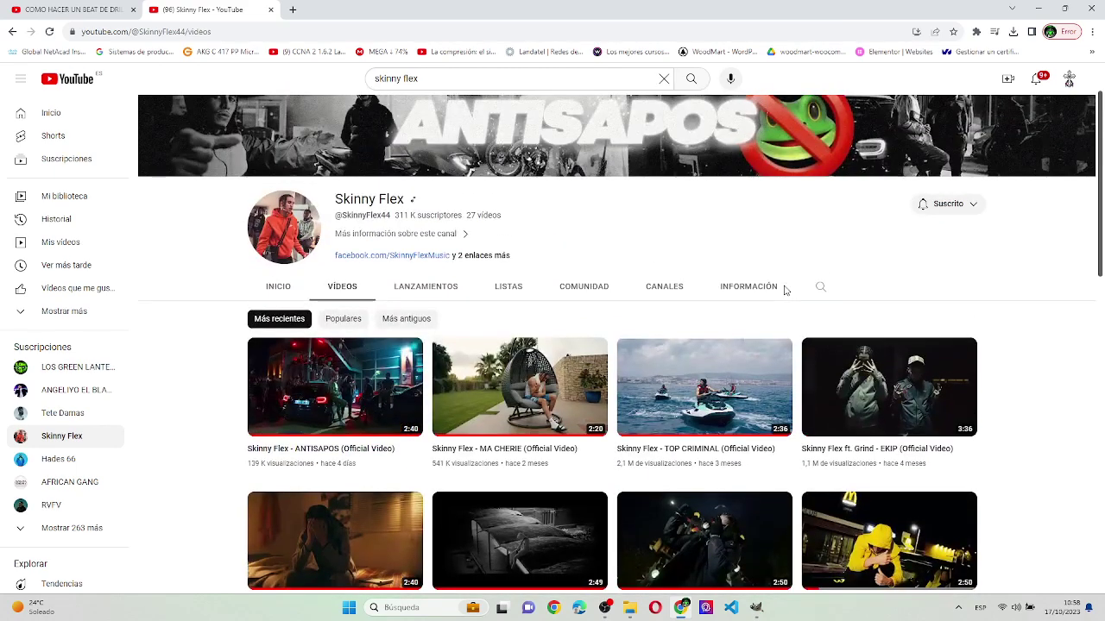
{"action": "scroll", "coordinate": [785, 290], "scroll_direction": "up", "scroll_amount": 1}
{"action": "scroll", "coordinate": [784, 290], "scroll_direction": "up", "scroll_amount": 1}
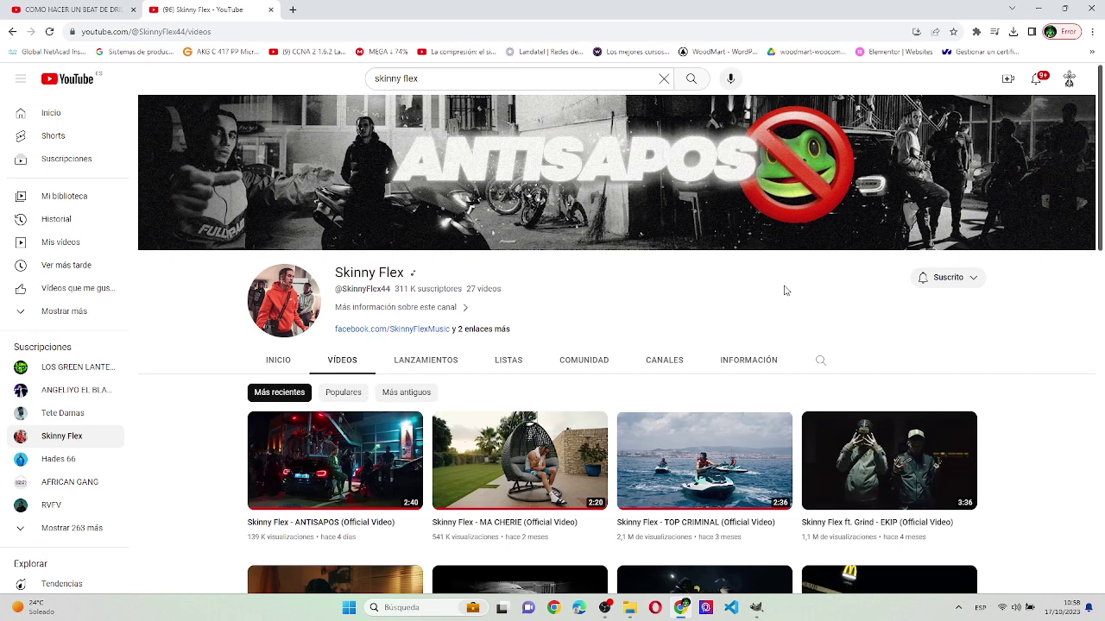
- View the COMUNIDAD tab and select the 'VEO AL SAPO Y SUENA' post title, then return to GIMP
{"action": "left_click", "coordinate": [595, 360]}
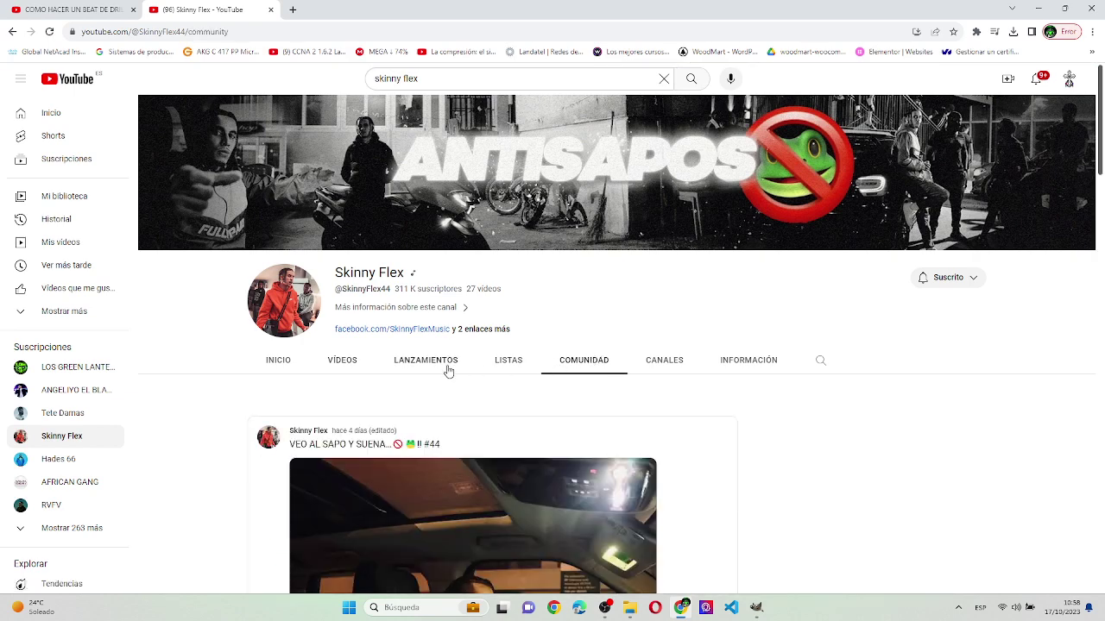
{"action": "scroll", "coordinate": [448, 371], "scroll_direction": "down", "scroll_amount": 3}
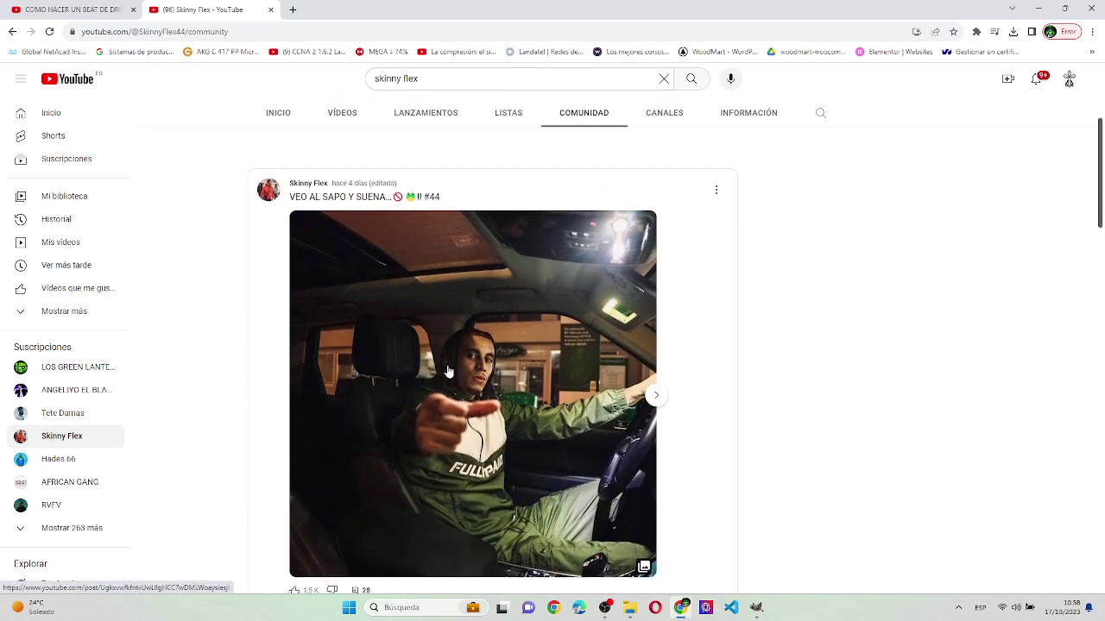
{"action": "double_click", "coordinate": [334, 172]}
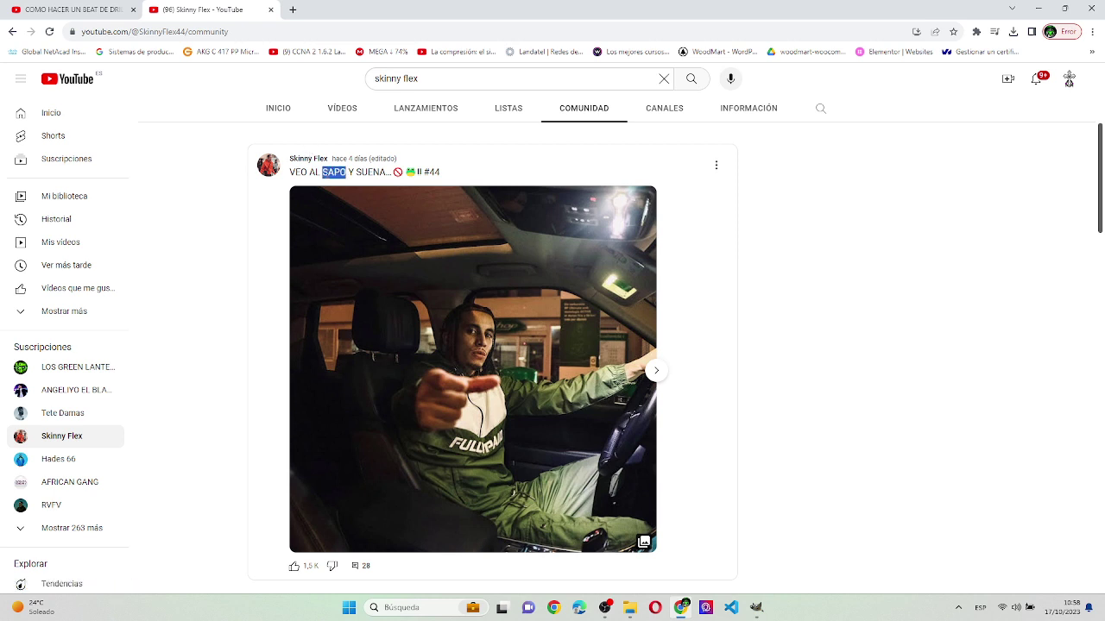
{"action": "triple_click", "coordinate": [334, 172]}
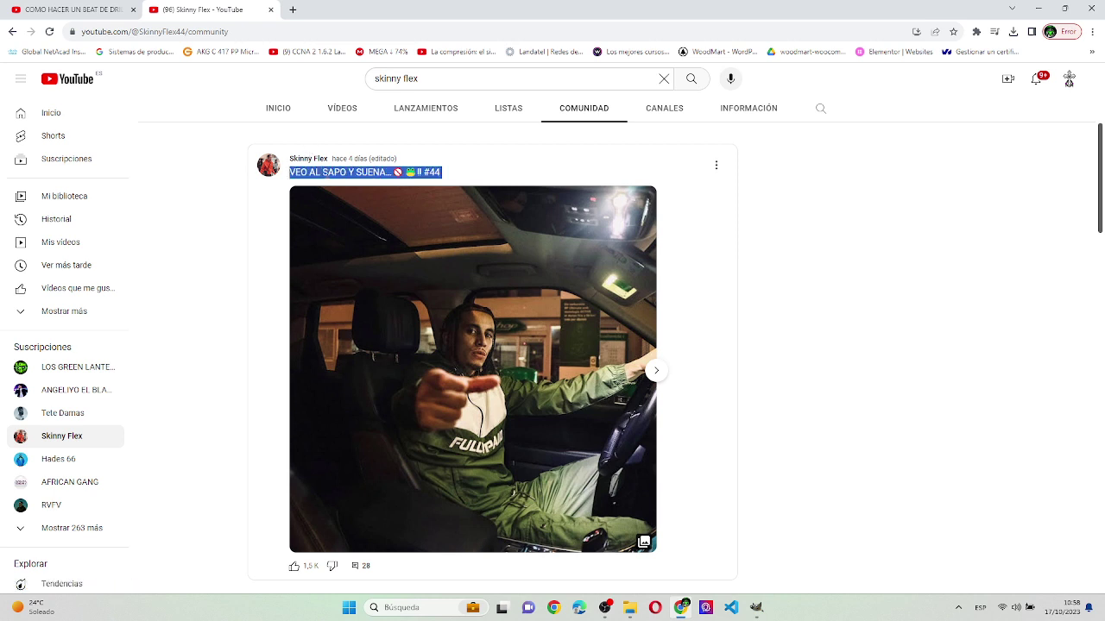
{"action": "key", "text": "alt+Tab"}
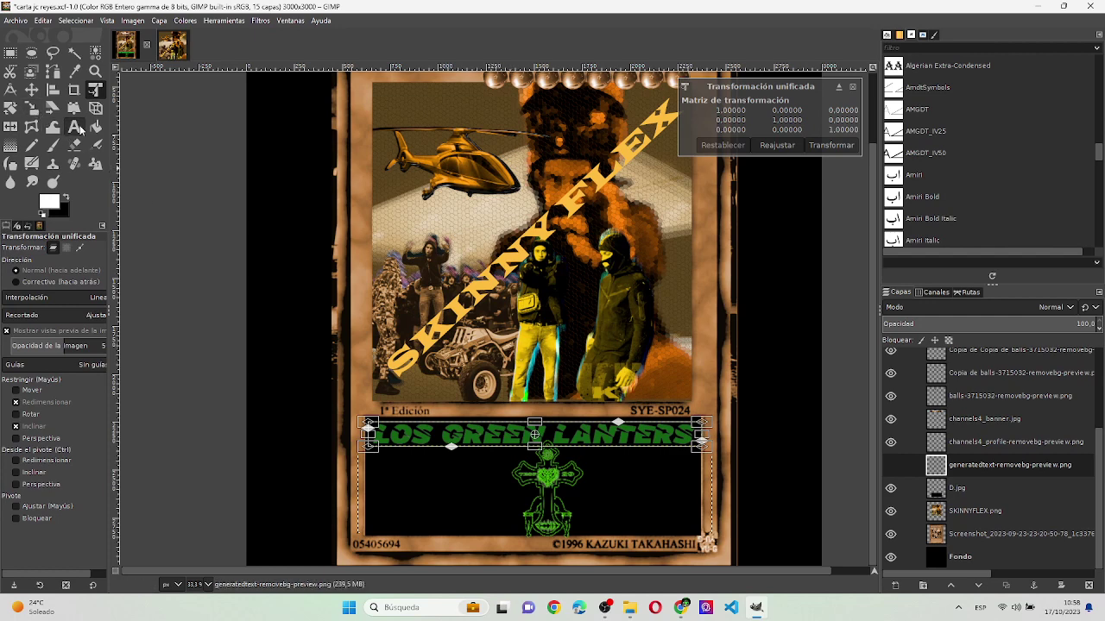
- Try drawing a text box over the LOS GREEN LANTERS title, then discard it
{"action": "left_click", "coordinate": [76, 128]}
{"action": "left_click", "coordinate": [543, 435]}
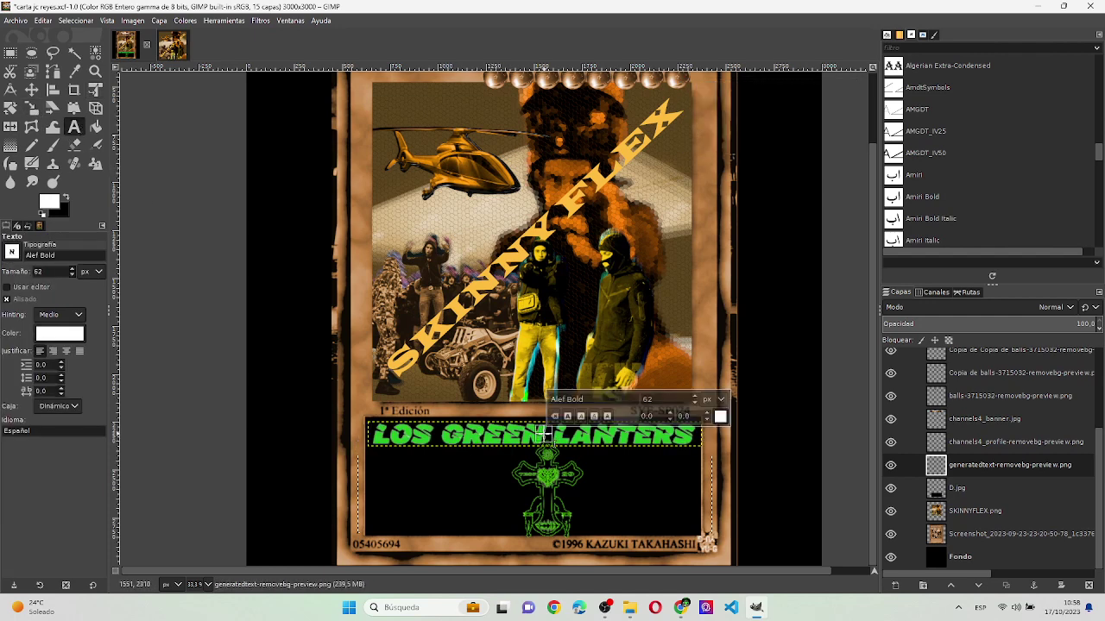
{"action": "double_click", "coordinate": [954, 467]}
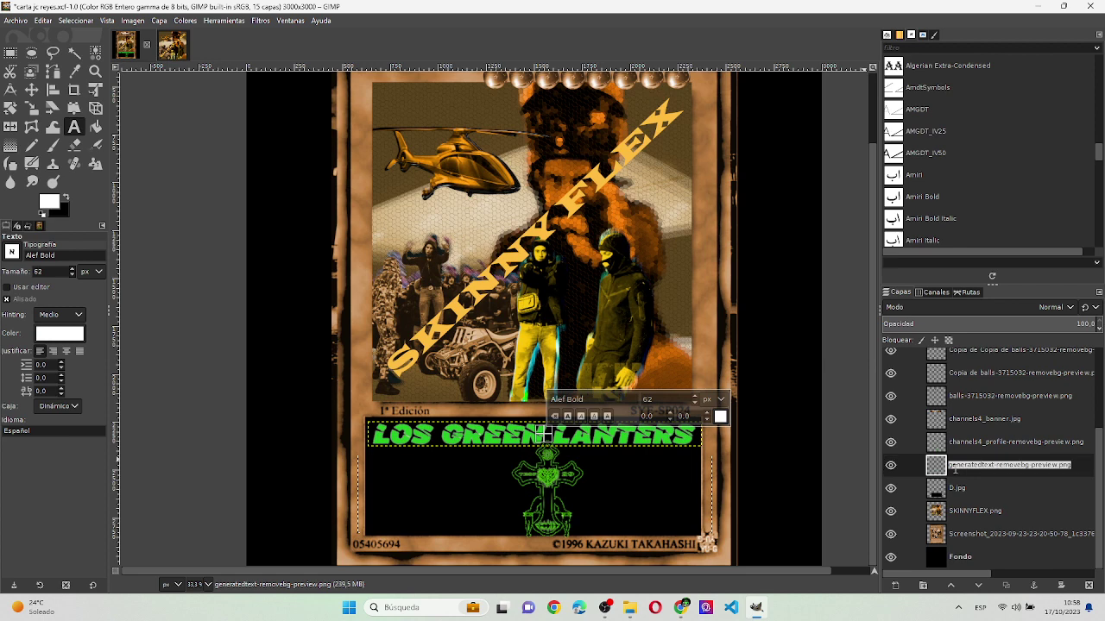
{"action": "left_click", "coordinate": [557, 445]}
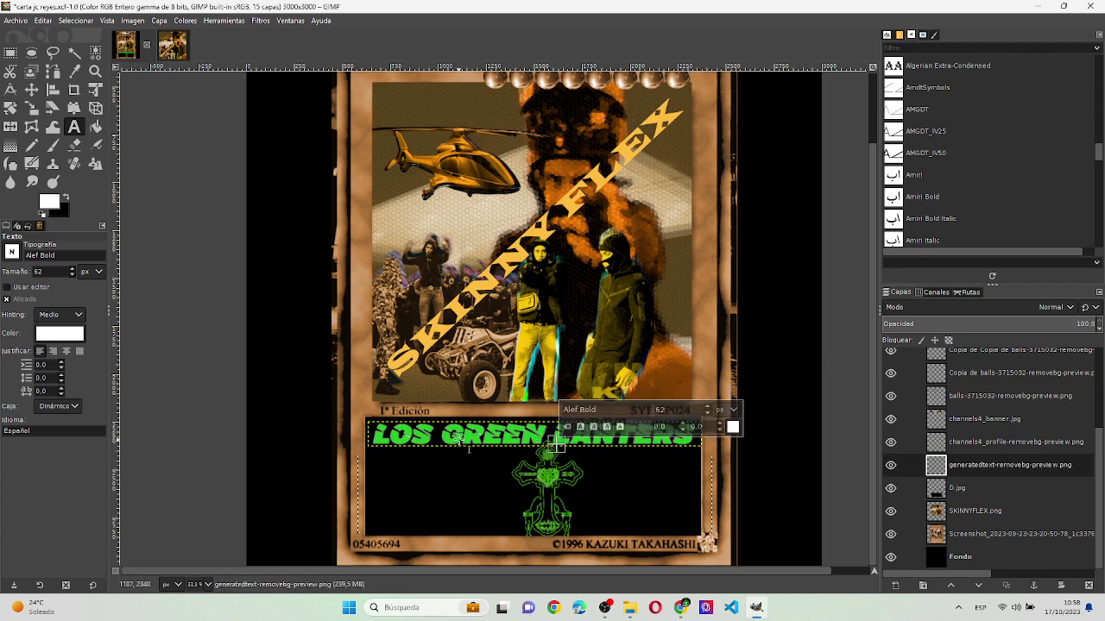
{"action": "left_click_drag", "start_coordinate": [370, 421], "coordinate": [702, 449]}
{"action": "key", "text": "Escape"}
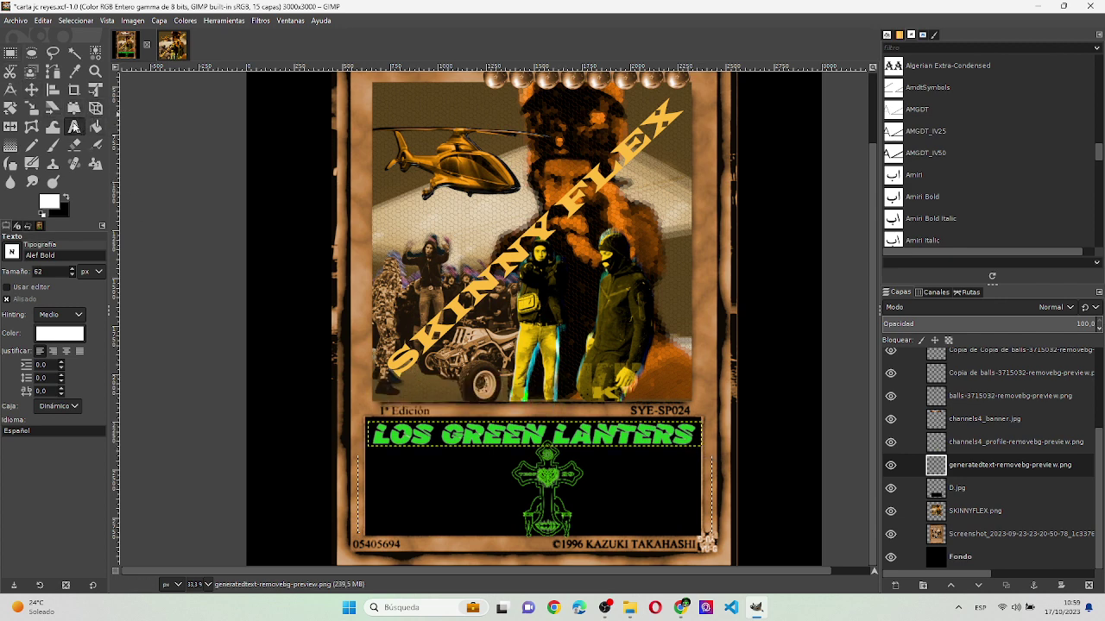
- Delete the generatedtext LOS GREEN LANTERS layer and select the cross emblem layer
{"action": "right_click", "coordinate": [941, 470]}
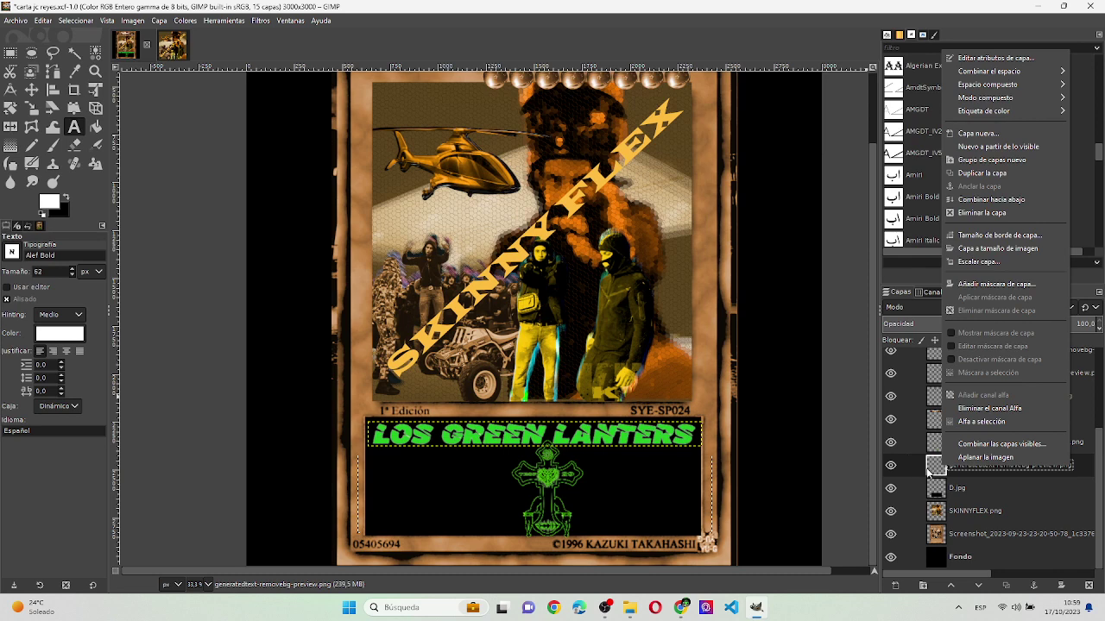
{"action": "left_click", "coordinate": [927, 473]}
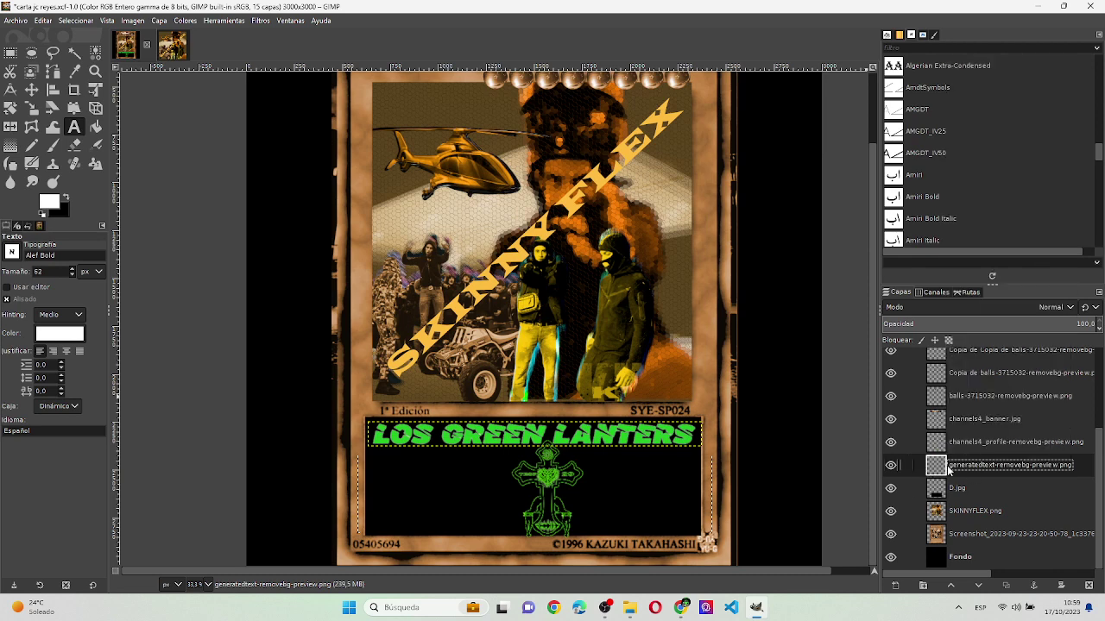
{"action": "right_click", "coordinate": [948, 471]}
{"action": "left_click", "coordinate": [1097, 586]}
{"action": "left_click", "coordinate": [1093, 586]}
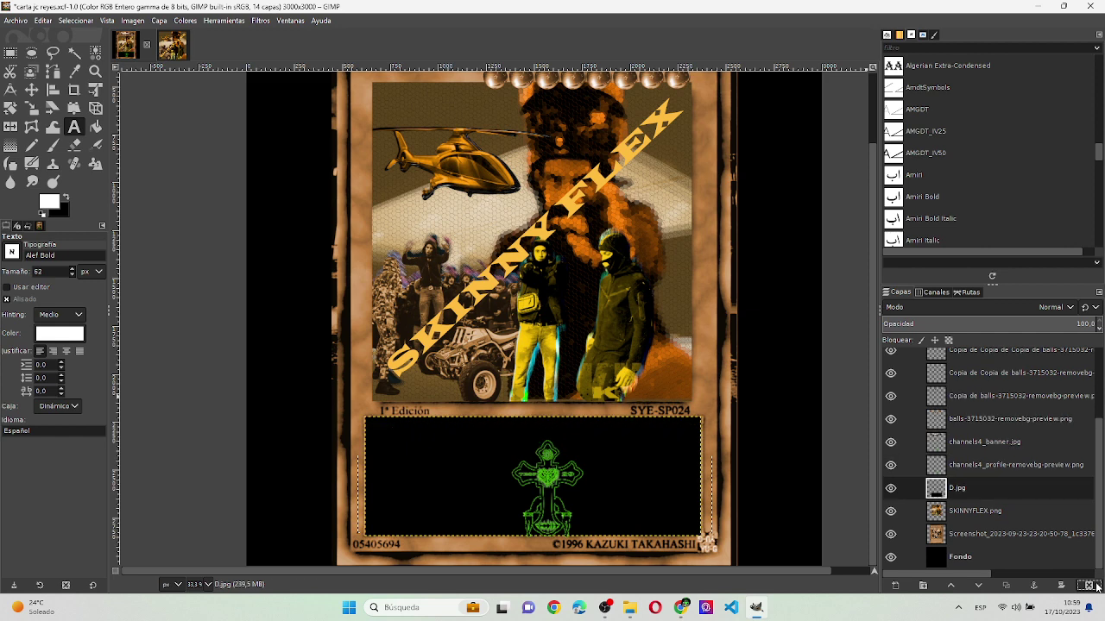
{"action": "right_click", "coordinate": [641, 459]}
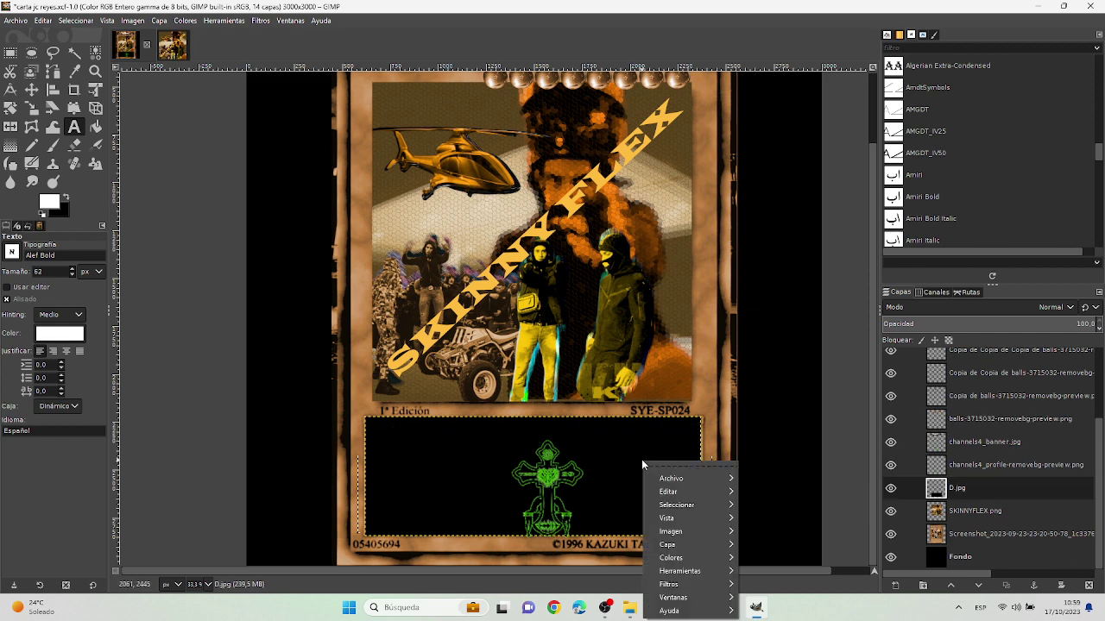
{"action": "left_click", "coordinate": [618, 435]}
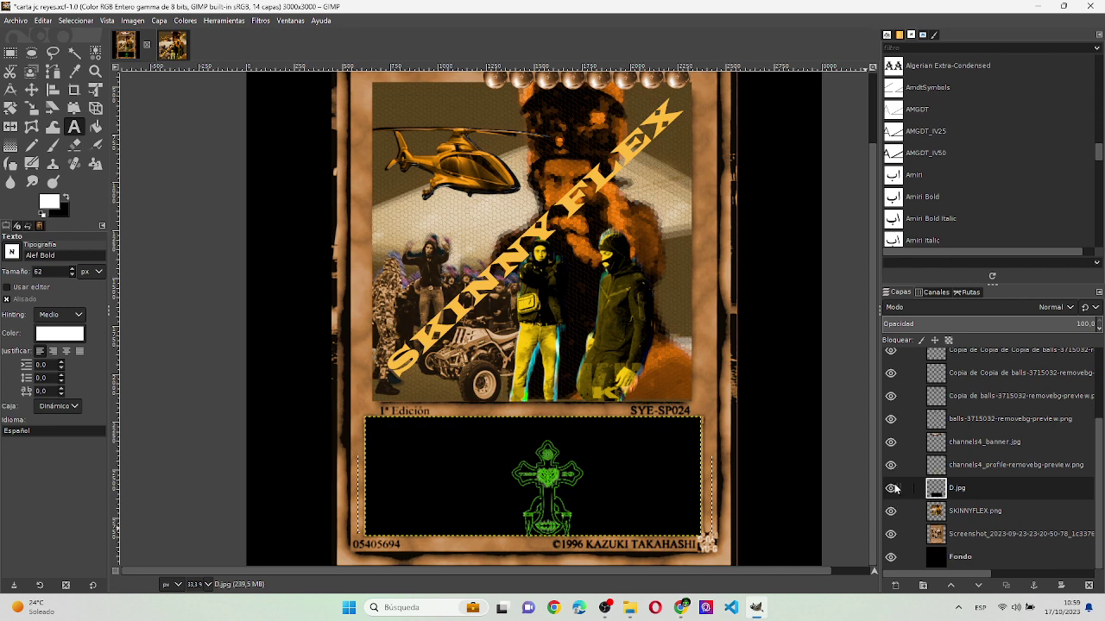
{"action": "left_click", "coordinate": [970, 473]}
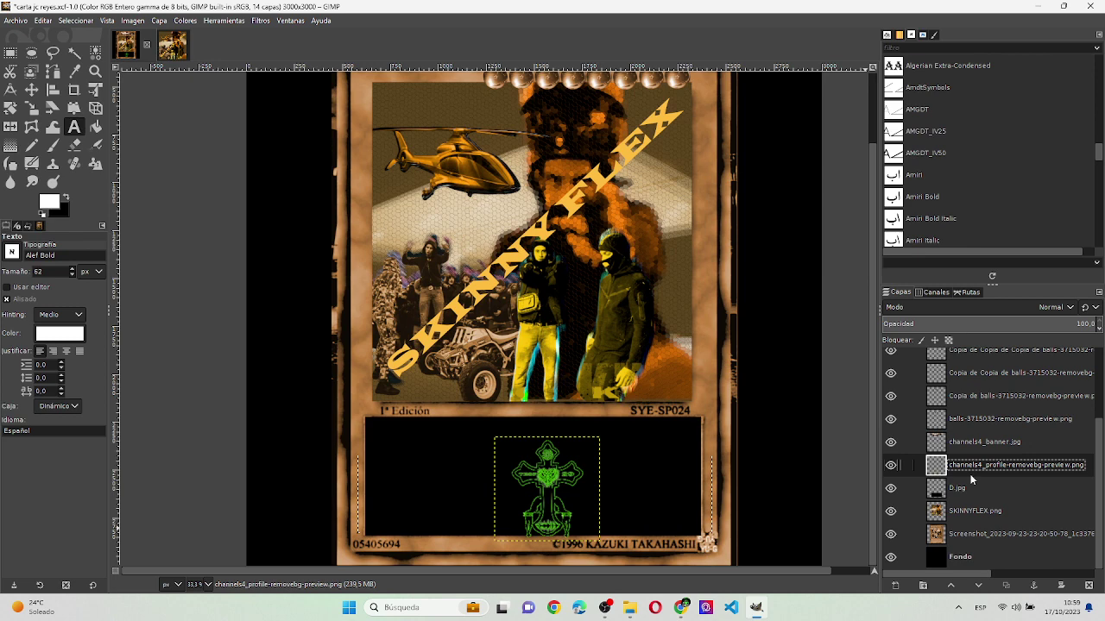
- Apply Colores > Colorear to the cross emblem with tint colour bfa740
{"action": "left_click", "coordinate": [193, 20]}
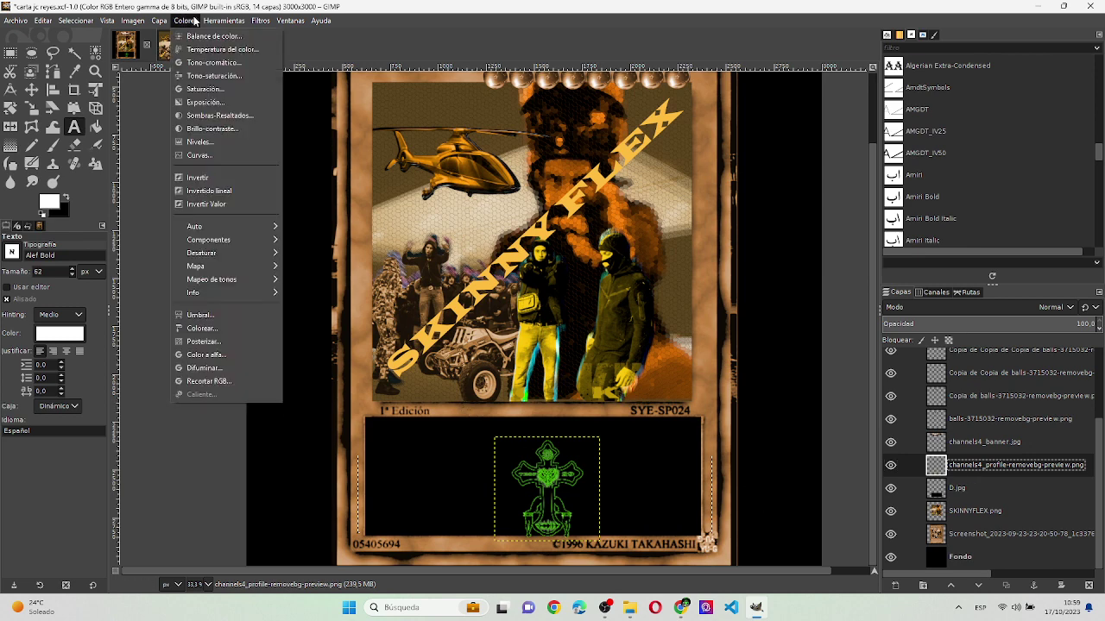
{"action": "left_click", "coordinate": [246, 329]}
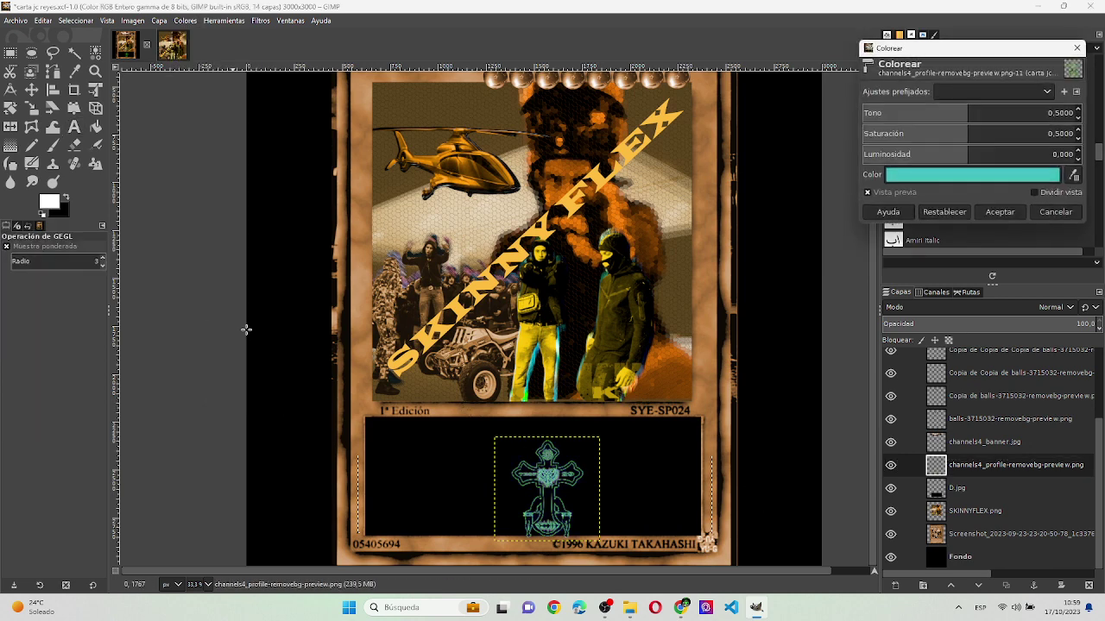
{"action": "left_click", "coordinate": [981, 178]}
{"action": "double_click", "coordinate": [1056, 222]}
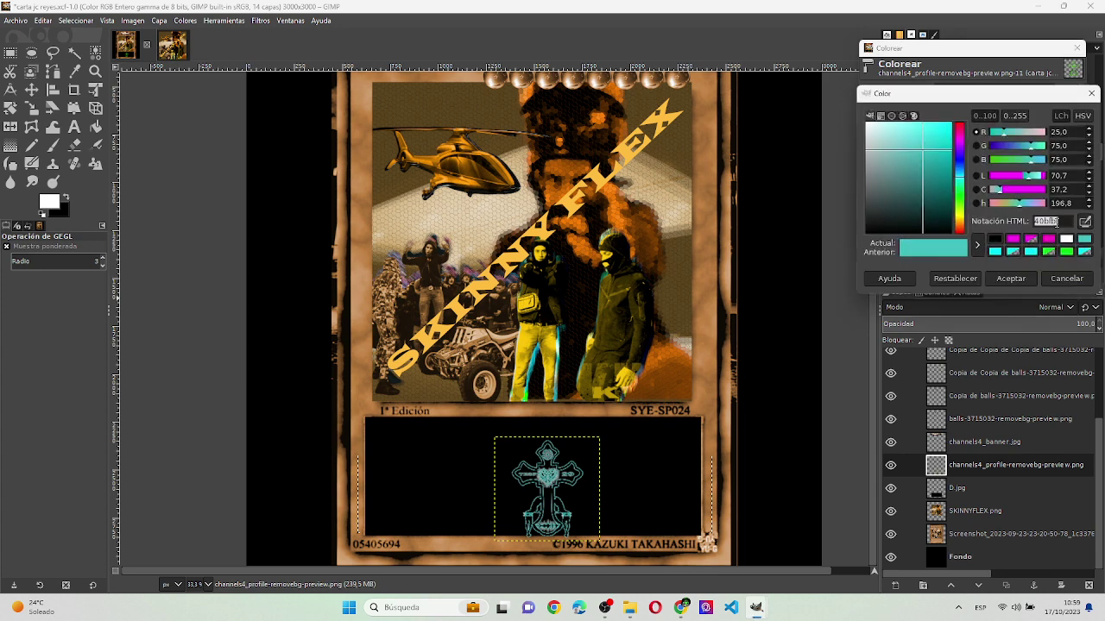
{"action": "key", "text": "ctrl+v"}
{"action": "key", "text": "BackSpace"}
{"action": "key", "text": "BackSpace"}
{"action": "key", "text": "BackSpace"}
{"action": "key", "text": "BackSpace"}
{"action": "key", "text": "BackSpace"}
{"action": "key", "text": "BackSpace"}
{"action": "type", "text": "bfa740"}
{"action": "key", "text": "Return"}
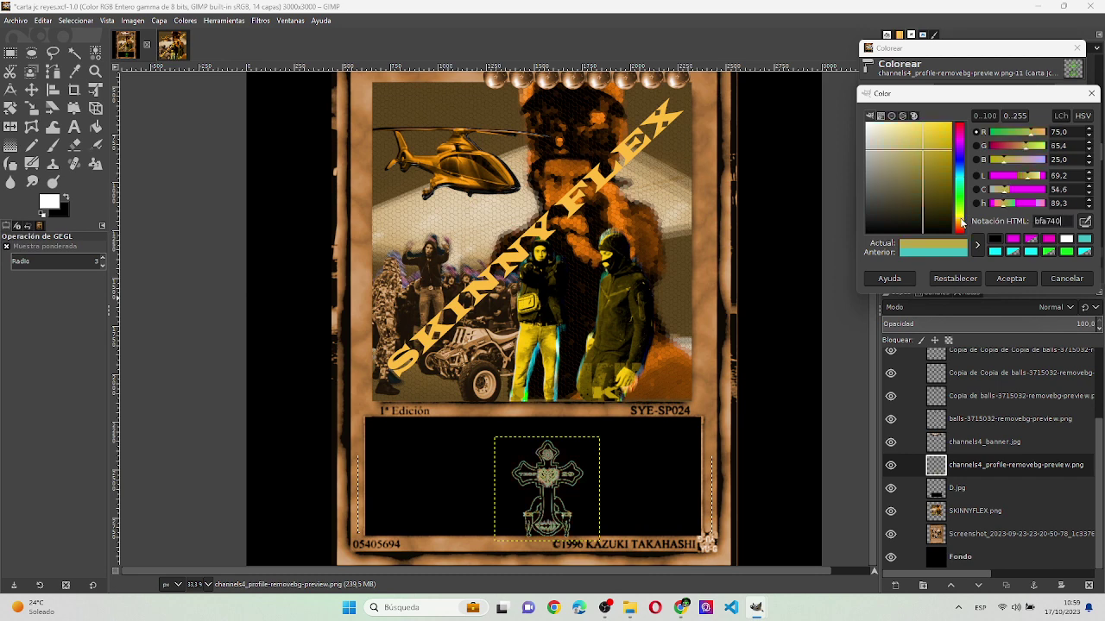
- Shift the tint to a brighter golden yellow and apply the Colorize
{"action": "left_click", "coordinate": [935, 174]}
{"action": "mouse_move", "coordinate": [1018, 160]}
{"action": "left_mouse_down"}
{"action": "mouse_move", "coordinate": [991, 148]}
{"action": "mouse_move", "coordinate": [997, 129]}
{"action": "left_mouse_up"}
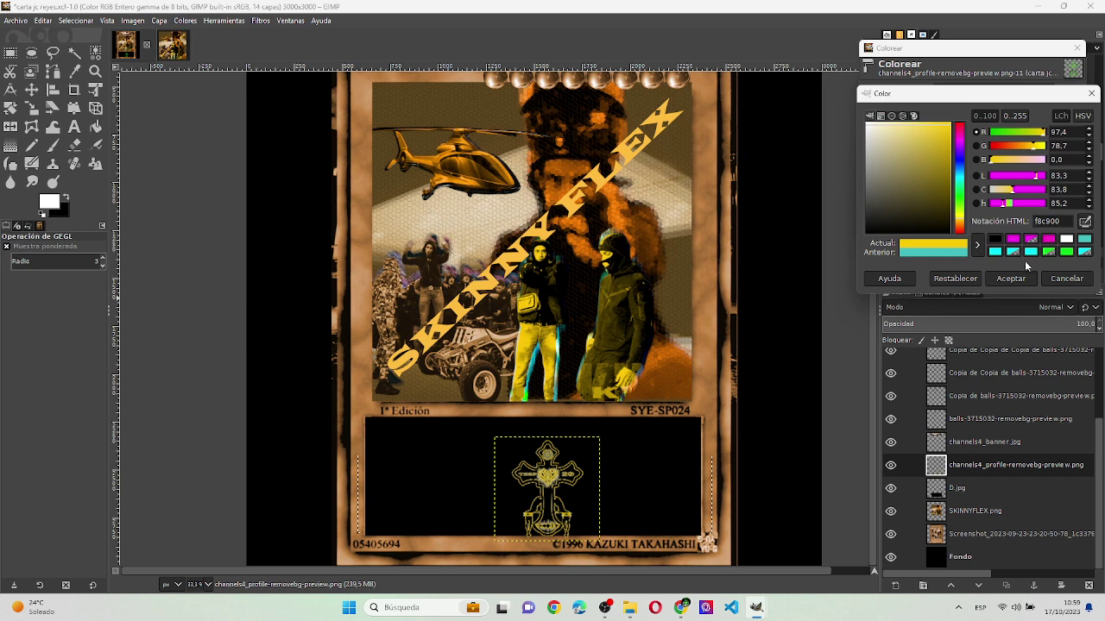
{"action": "left_click", "coordinate": [1011, 278]}
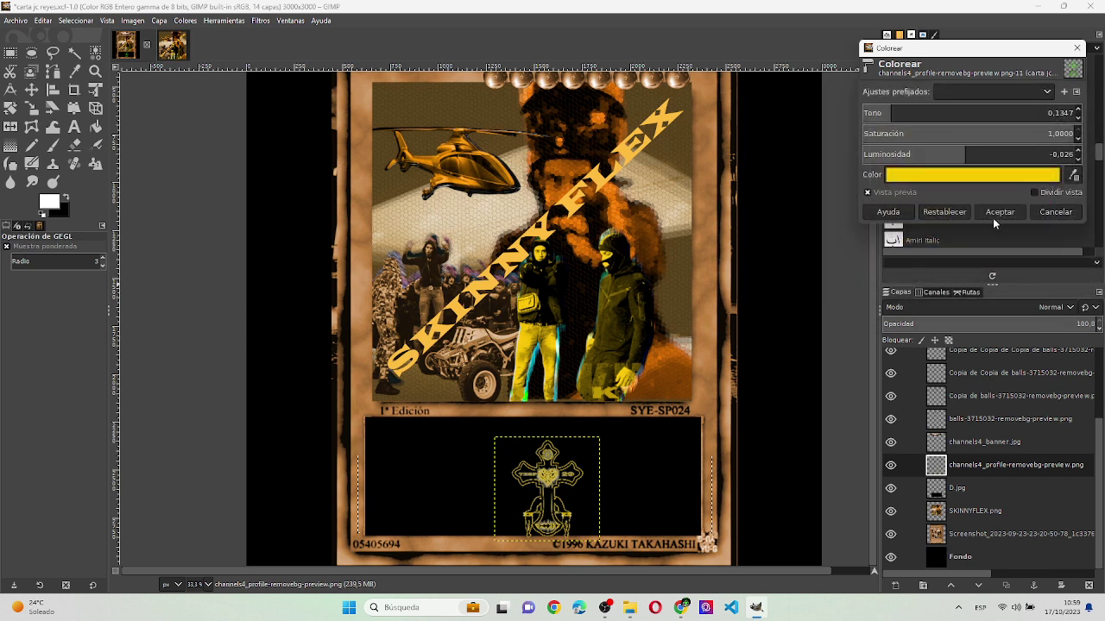
{"action": "left_click", "coordinate": [998, 212]}
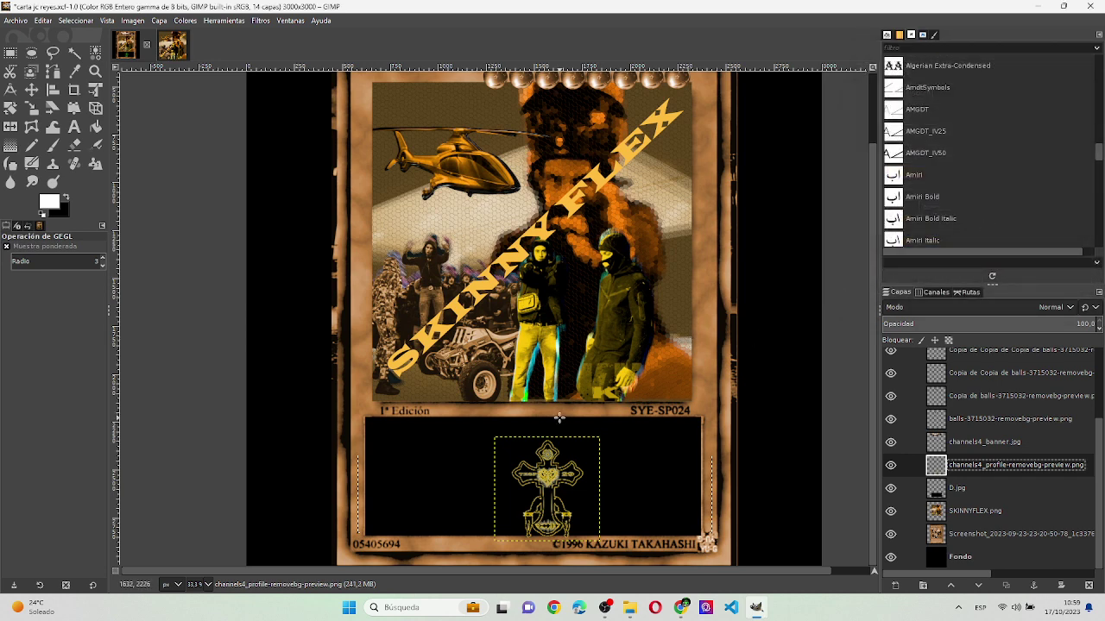
{"action": "left_click", "coordinate": [681, 609]}
{"action": "left_click", "coordinate": [680, 609]}
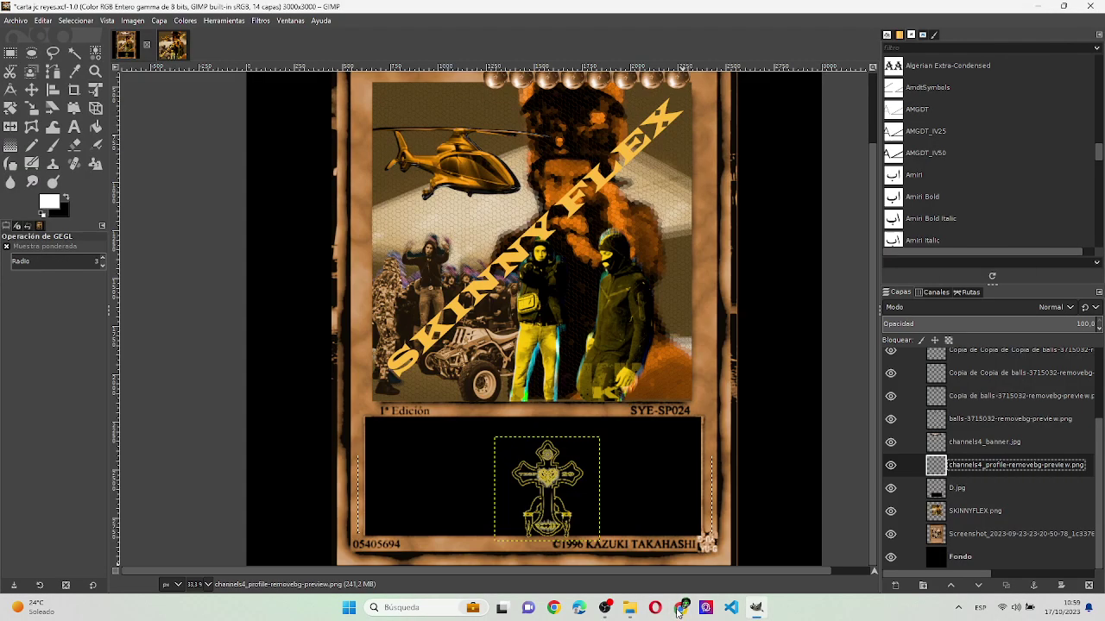
- Browse the Escritorio folder in File Explorer, deselect the file, and close the window
{"action": "left_click", "coordinate": [630, 608]}
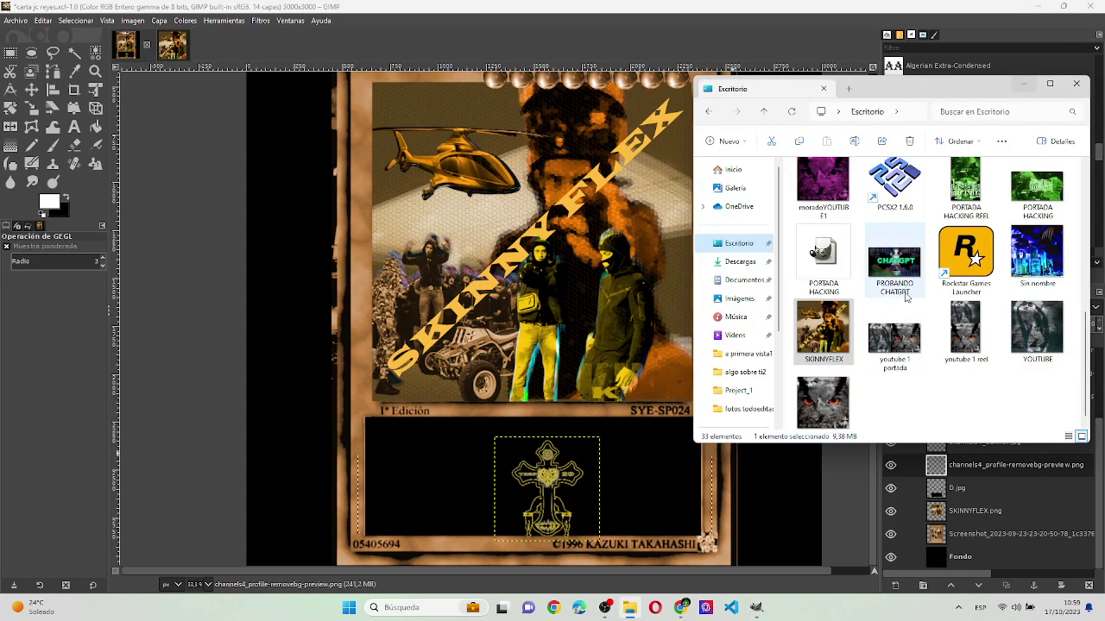
{"action": "scroll", "coordinate": [902, 302], "scroll_direction": "up", "scroll_amount": 1}
{"action": "scroll", "coordinate": [904, 299], "scroll_direction": "up", "scroll_amount": 2}
{"action": "scroll", "coordinate": [906, 298], "scroll_direction": "up", "scroll_amount": 1}
{"action": "scroll", "coordinate": [906, 298], "scroll_direction": "up", "scroll_amount": 1}
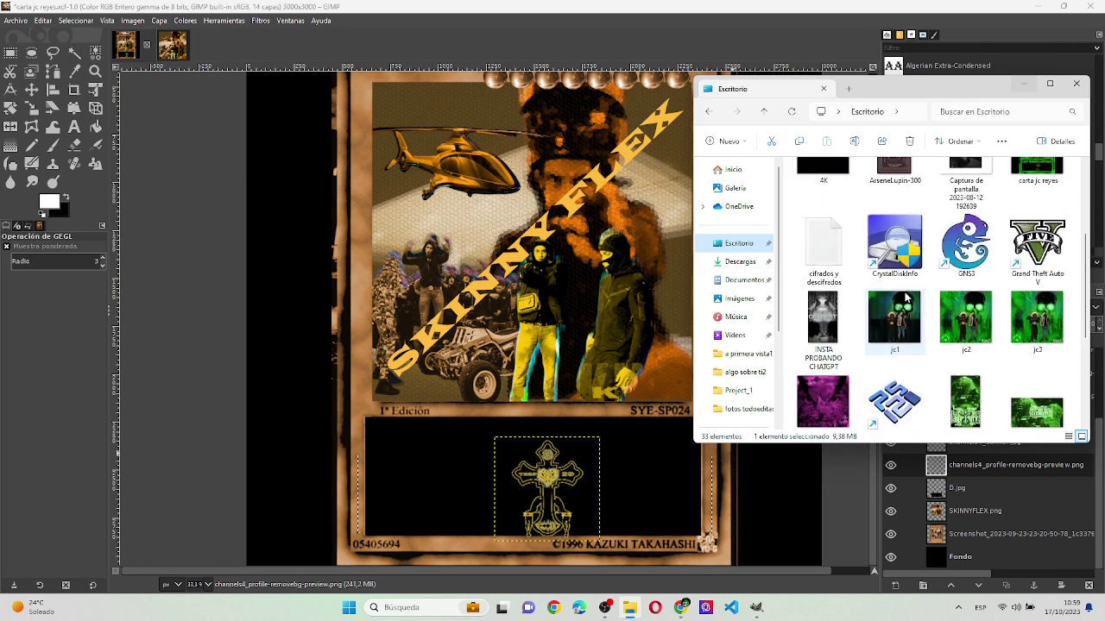
{"action": "scroll", "coordinate": [906, 298], "scroll_direction": "up", "scroll_amount": 2}
{"action": "scroll", "coordinate": [906, 298], "scroll_direction": "up", "scroll_amount": 1}
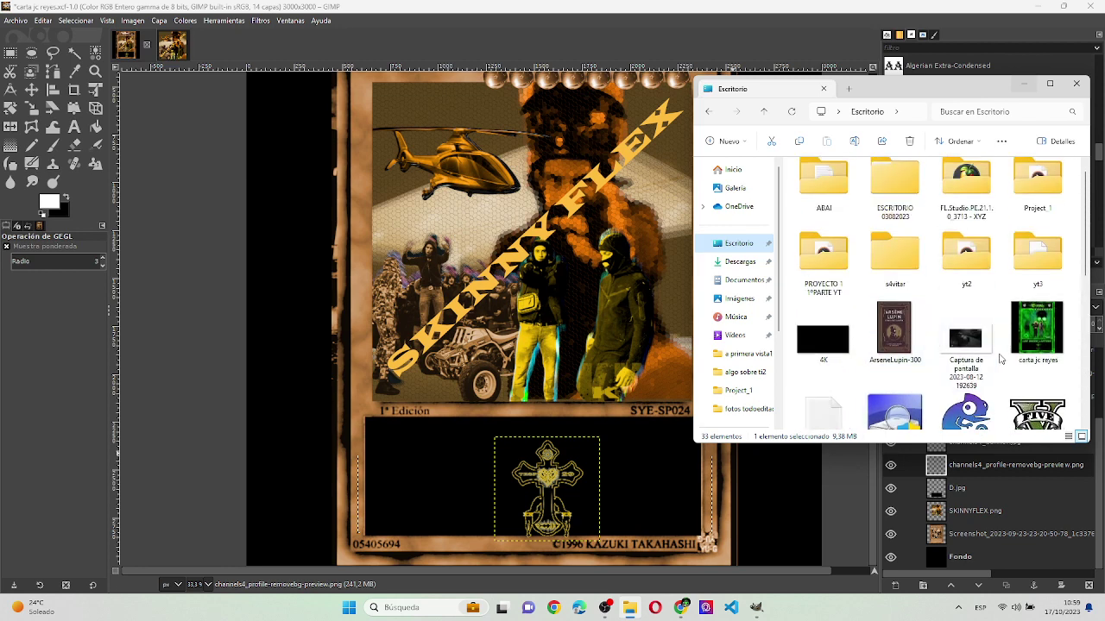
{"action": "left_click", "coordinate": [854, 269]}
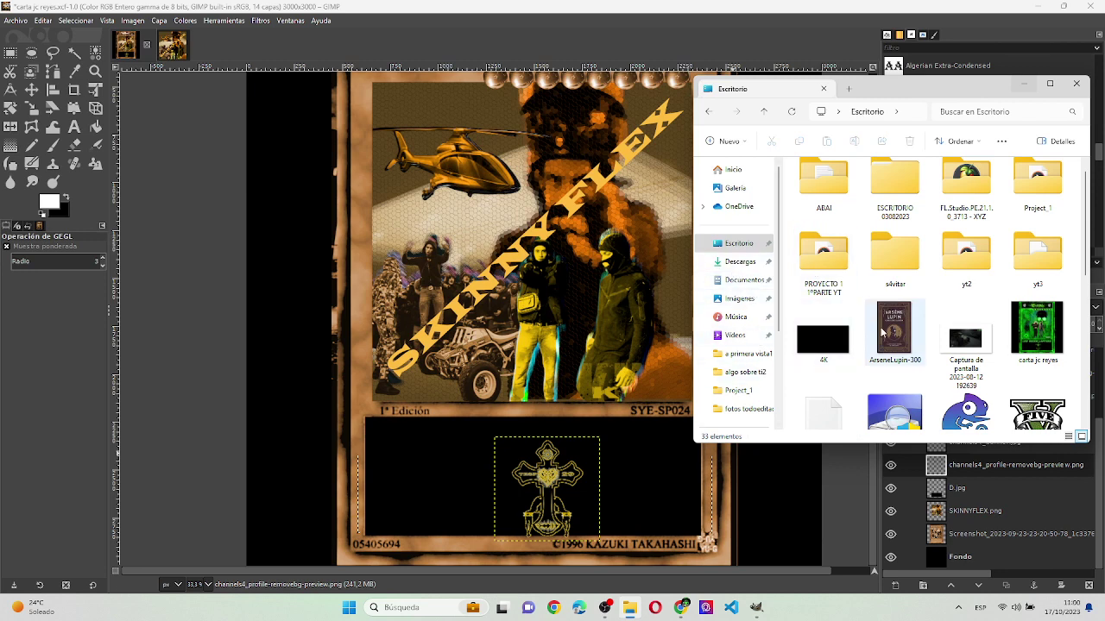
{"action": "scroll", "coordinate": [882, 332], "scroll_direction": "down", "scroll_amount": 2}
{"action": "scroll", "coordinate": [882, 332], "scroll_direction": "down", "scroll_amount": 1}
{"action": "scroll", "coordinate": [883, 332], "scroll_direction": "down", "scroll_amount": 2}
{"action": "scroll", "coordinate": [882, 333], "scroll_direction": "down", "scroll_amount": 2}
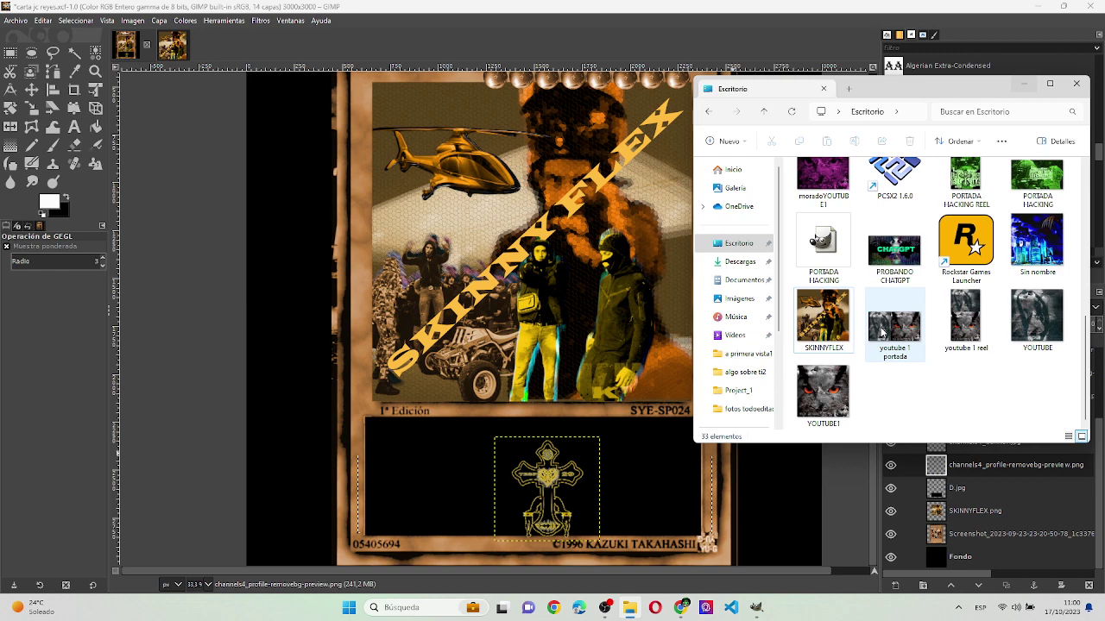
{"action": "left_click", "coordinate": [1076, 84]}
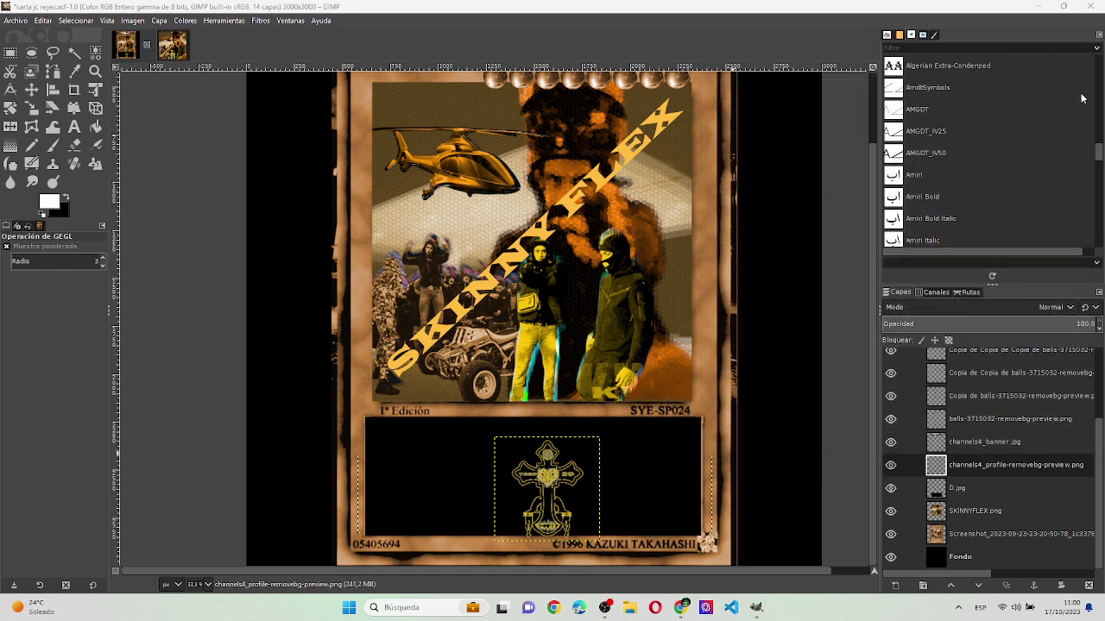
- Hide and reshow the D.jpg black box to check the description text, then open File Explorer
{"action": "left_click", "coordinate": [893, 490]}
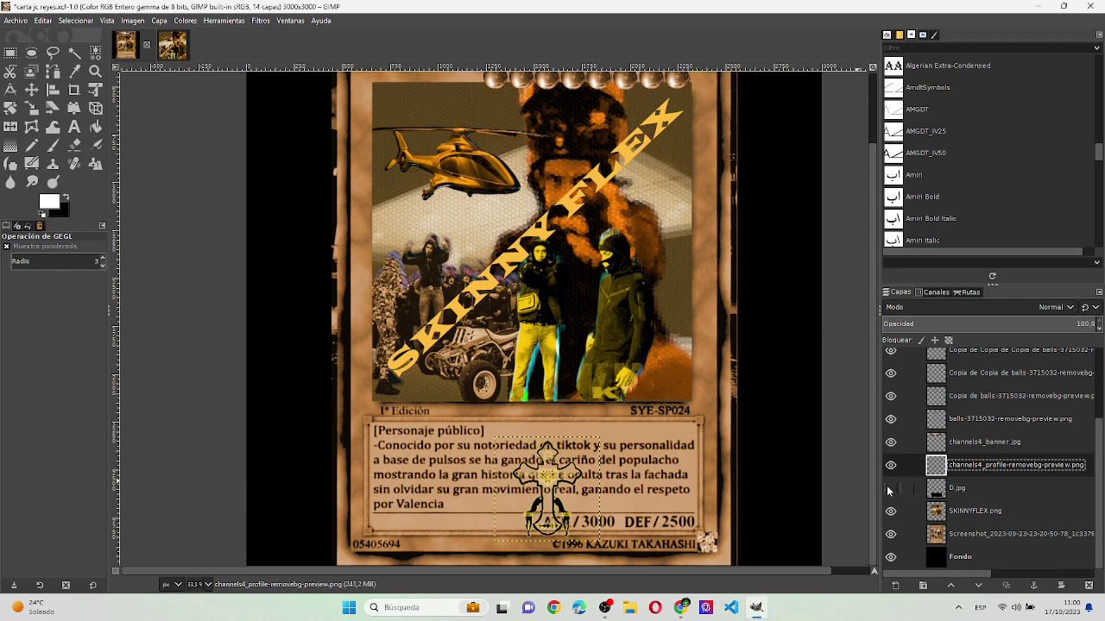
{"action": "left_click", "coordinate": [890, 489]}
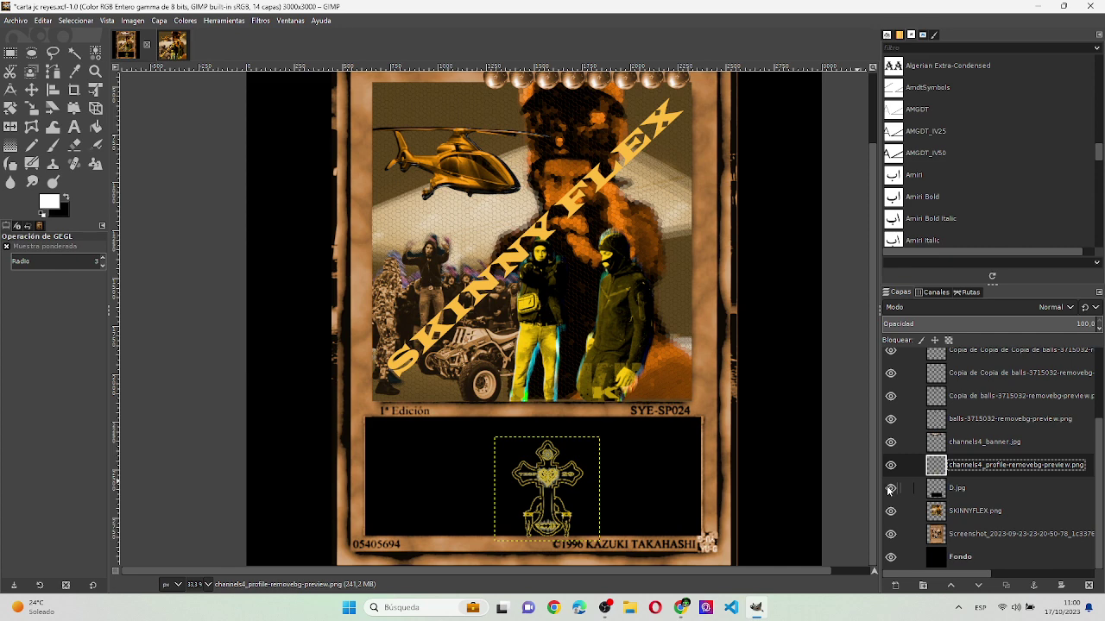
{"action": "scroll", "coordinate": [598, 246], "scroll_direction": "up", "scroll_amount": 3}
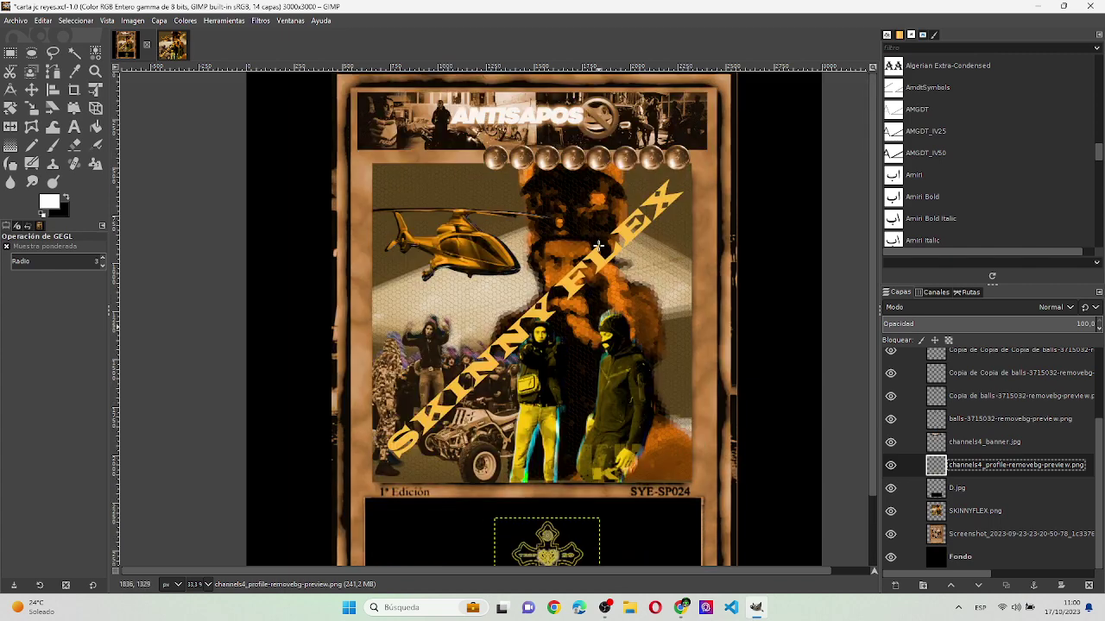
{"action": "scroll", "coordinate": [598, 246], "scroll_direction": "down", "scroll_amount": 3}
{"action": "scroll", "coordinate": [598, 246], "scroll_direction": "up", "scroll_amount": 3}
{"action": "scroll", "coordinate": [599, 246], "scroll_direction": "down", "scroll_amount": 3}
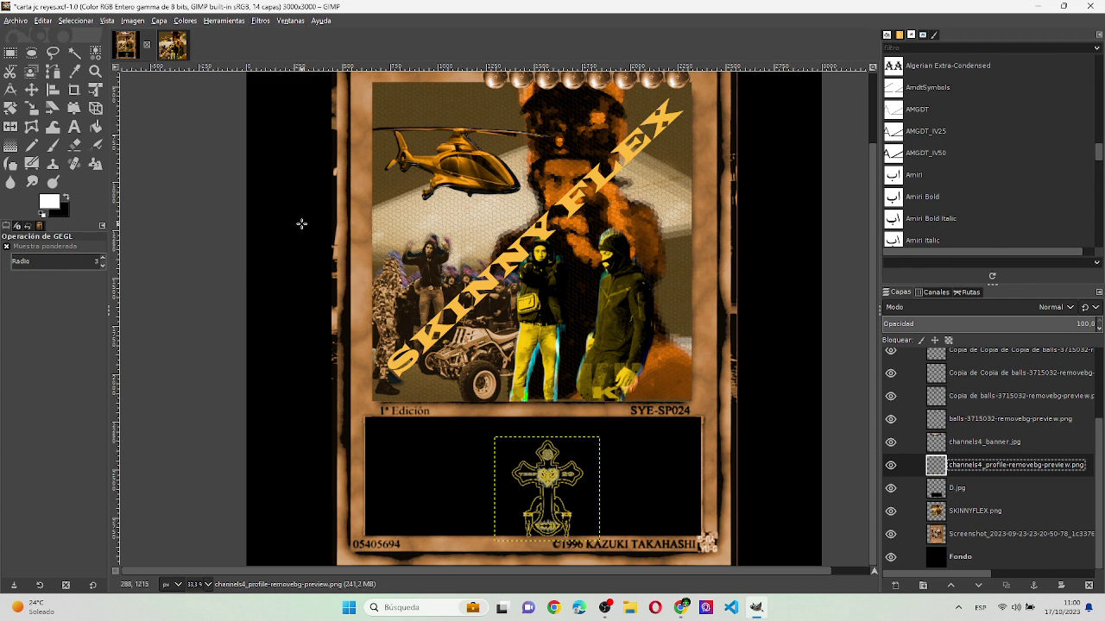
{"action": "left_click", "coordinate": [642, 610]}
- Look through the Desktop files in File Explorer
{"action": "left_click", "coordinate": [743, 244]}
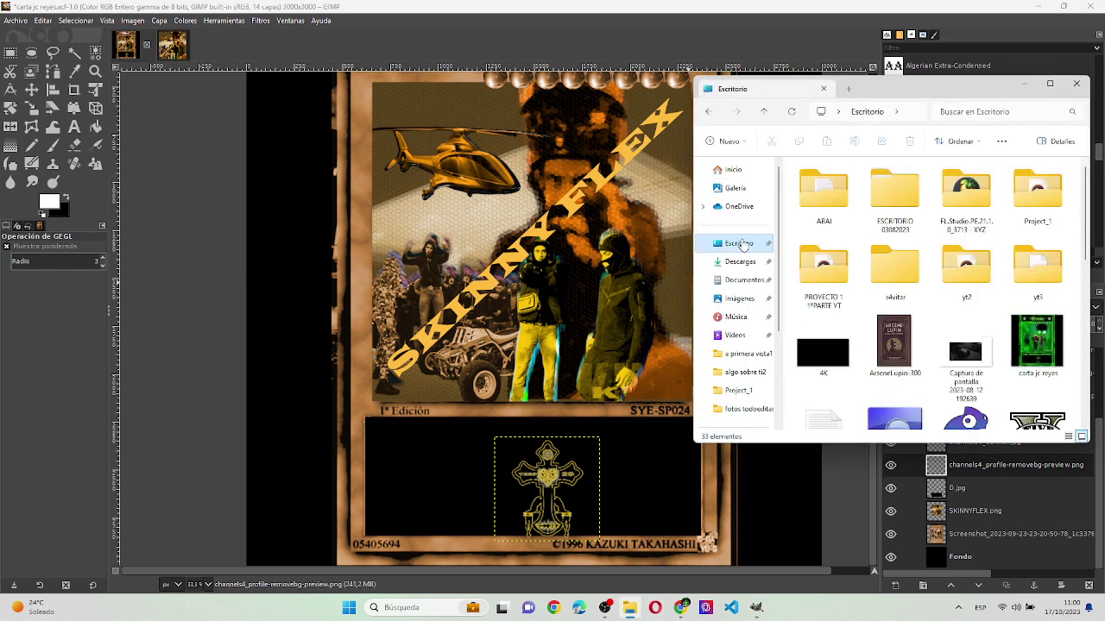
{"action": "left_click", "coordinate": [827, 373]}
{"action": "scroll", "coordinate": [827, 340], "scroll_direction": "down", "scroll_amount": 1}
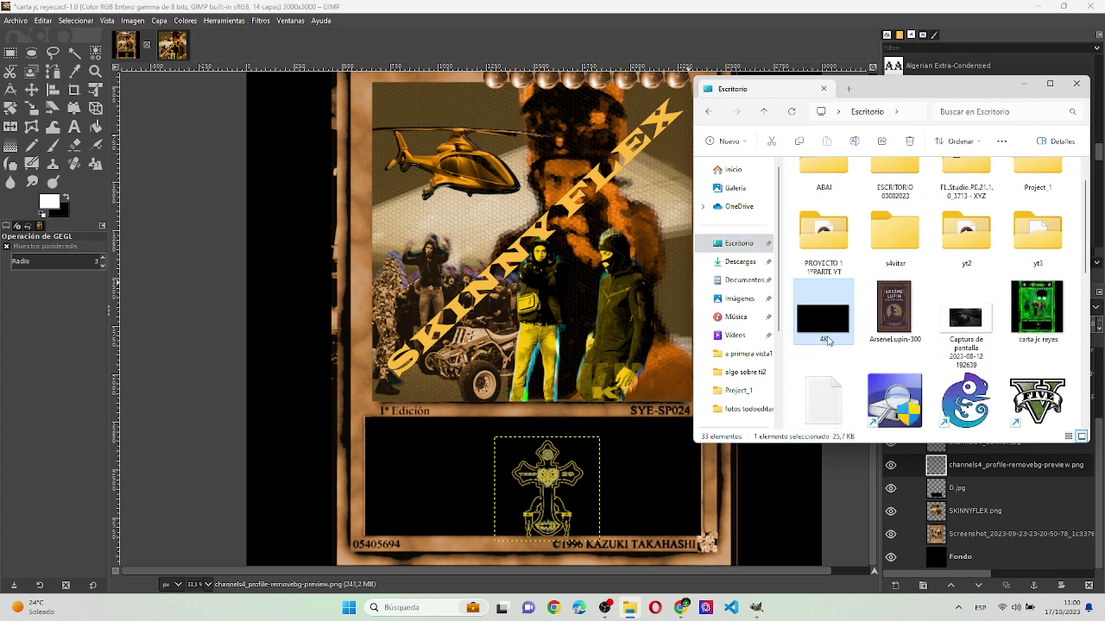
{"action": "scroll", "coordinate": [827, 340], "scroll_direction": "down", "scroll_amount": 2}
{"action": "scroll", "coordinate": [827, 340], "scroll_direction": "down", "scroll_amount": 2}
{"action": "scroll", "coordinate": [826, 340], "scroll_direction": "down", "scroll_amount": 2}
{"action": "scroll", "coordinate": [827, 340], "scroll_direction": "down", "scroll_amount": 2}
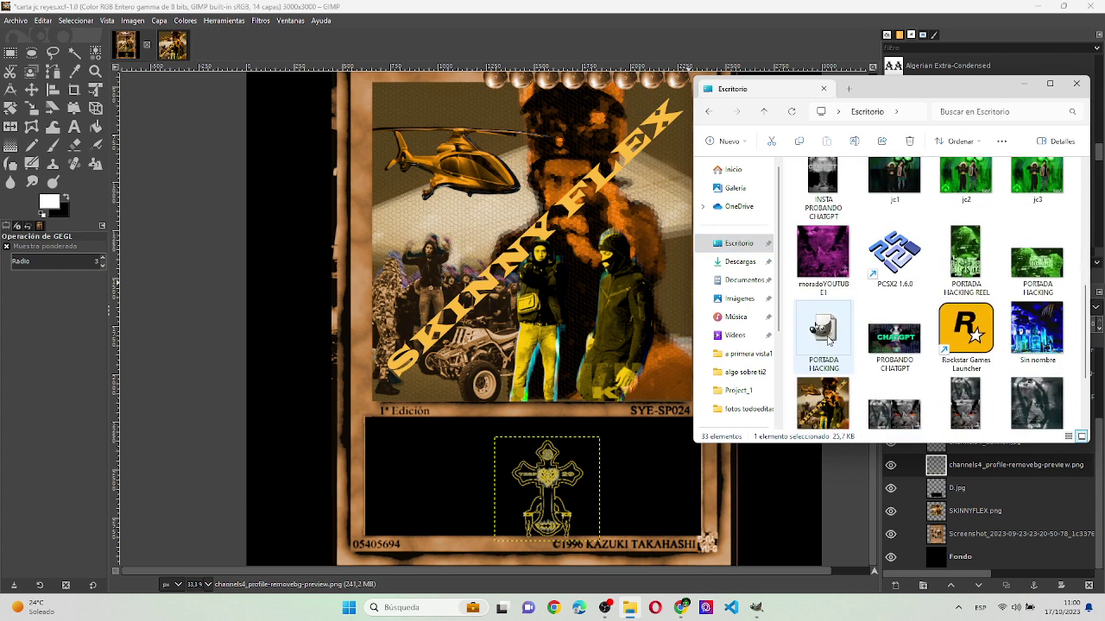
{"action": "scroll", "coordinate": [827, 340], "scroll_direction": "down", "scroll_amount": 2}
{"action": "scroll", "coordinate": [827, 340], "scroll_direction": "up", "scroll_amount": 2}
- Open the D image from Descargas in GIMP, keeping its embedded colour profile
{"action": "left_click", "coordinate": [740, 262]}
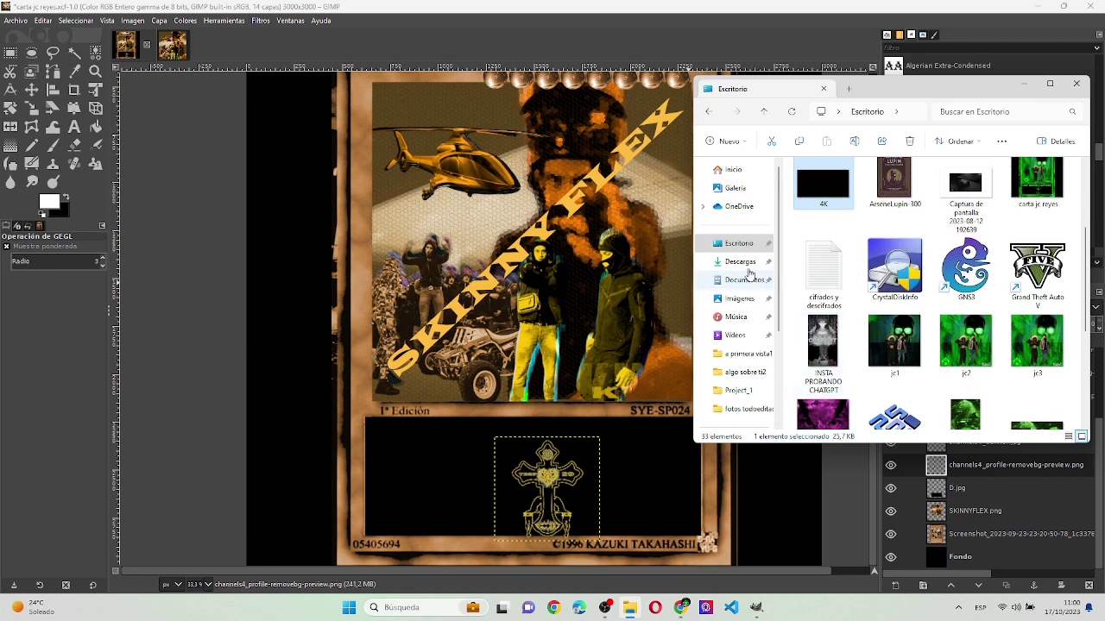
{"action": "scroll", "coordinate": [980, 318], "scroll_direction": "down", "scroll_amount": 1}
{"action": "scroll", "coordinate": [980, 317], "scroll_direction": "down", "scroll_amount": 2}
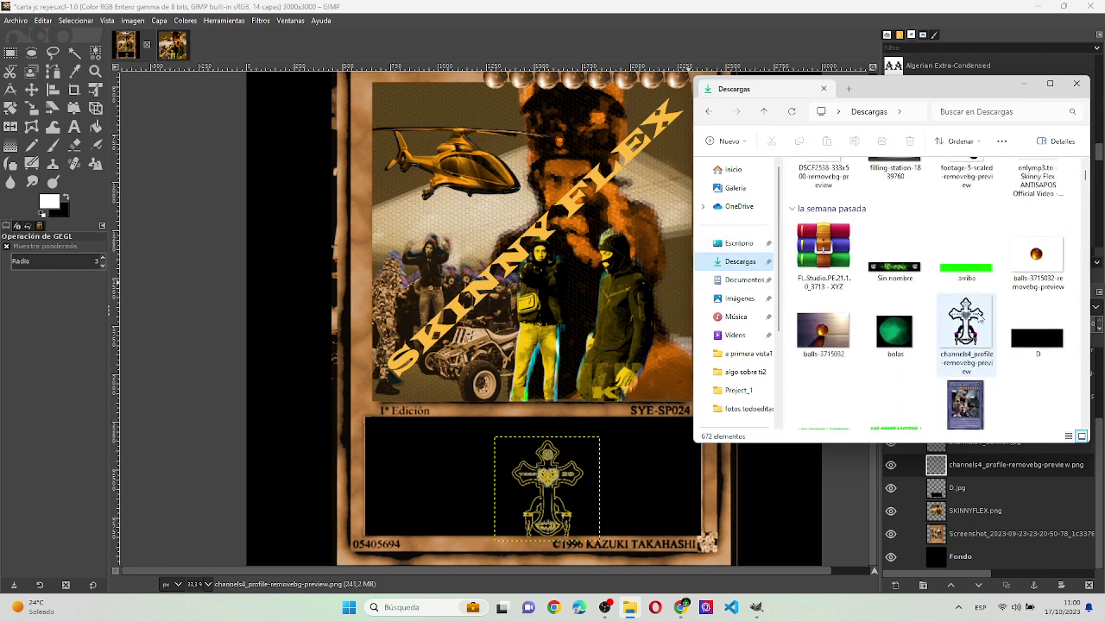
{"action": "left_click", "coordinate": [1044, 336]}
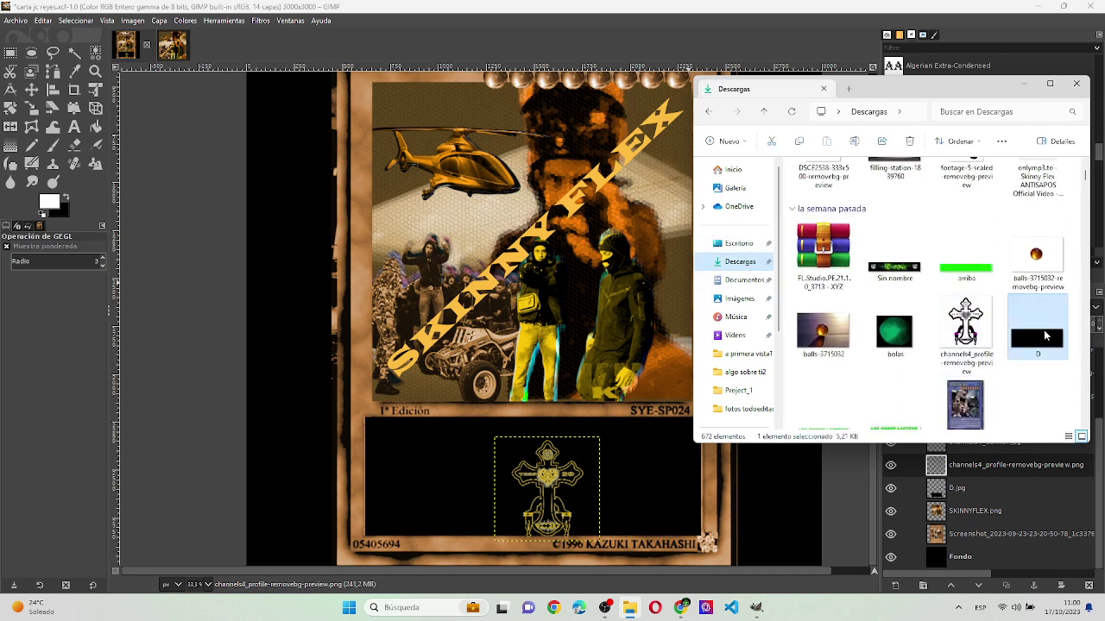
{"action": "right_click", "coordinate": [1044, 329]}
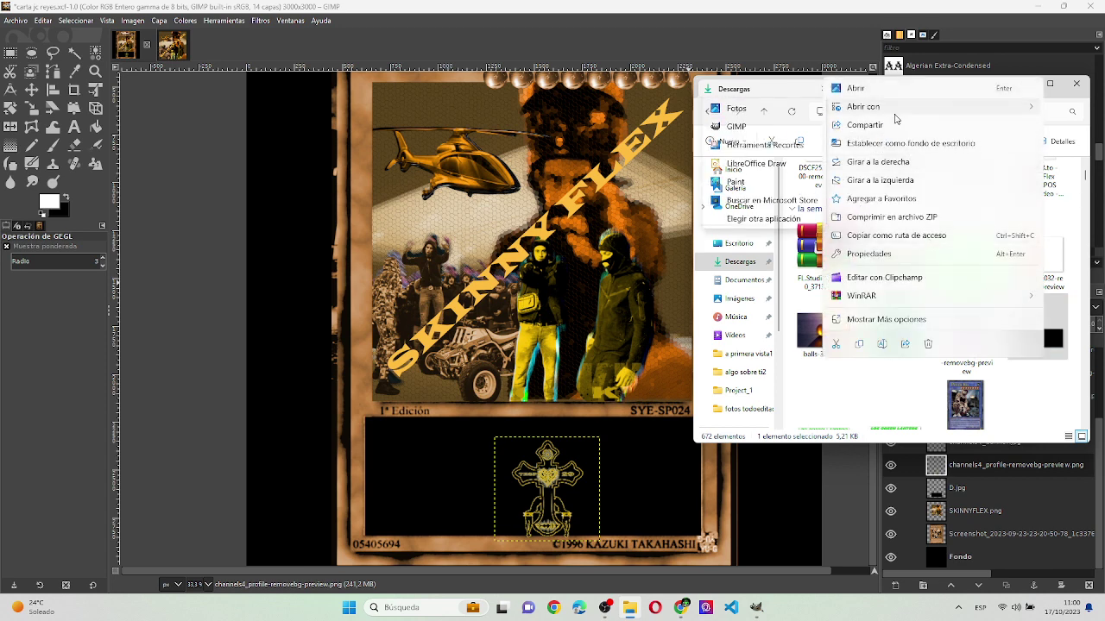
{"action": "left_click", "coordinate": [774, 135]}
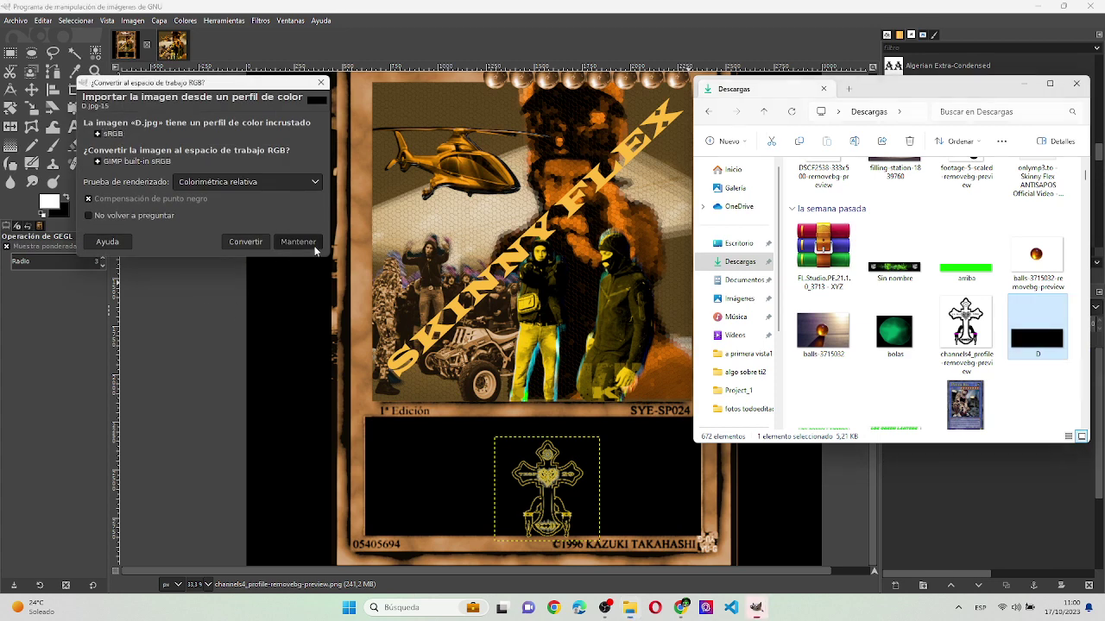
{"action": "left_click", "coordinate": [315, 246]}
- Drag SKINNYFLEX from the Desktop onto the D image canvas as a new layer
{"action": "key", "text": "alt+Tab"}
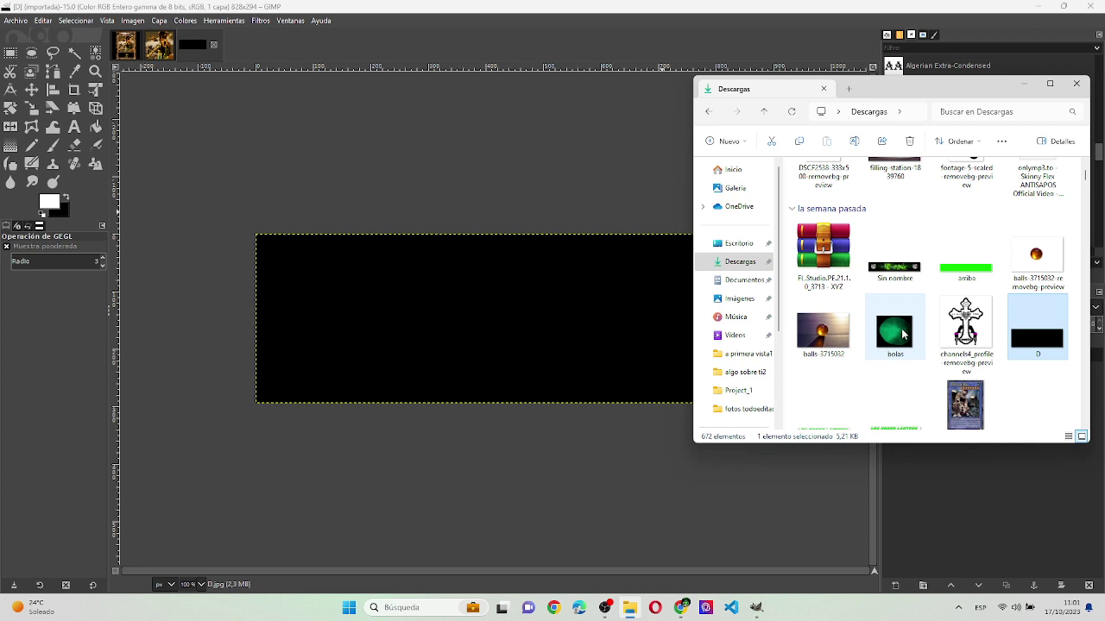
{"action": "scroll", "coordinate": [903, 335], "scroll_direction": "up", "scroll_amount": 3}
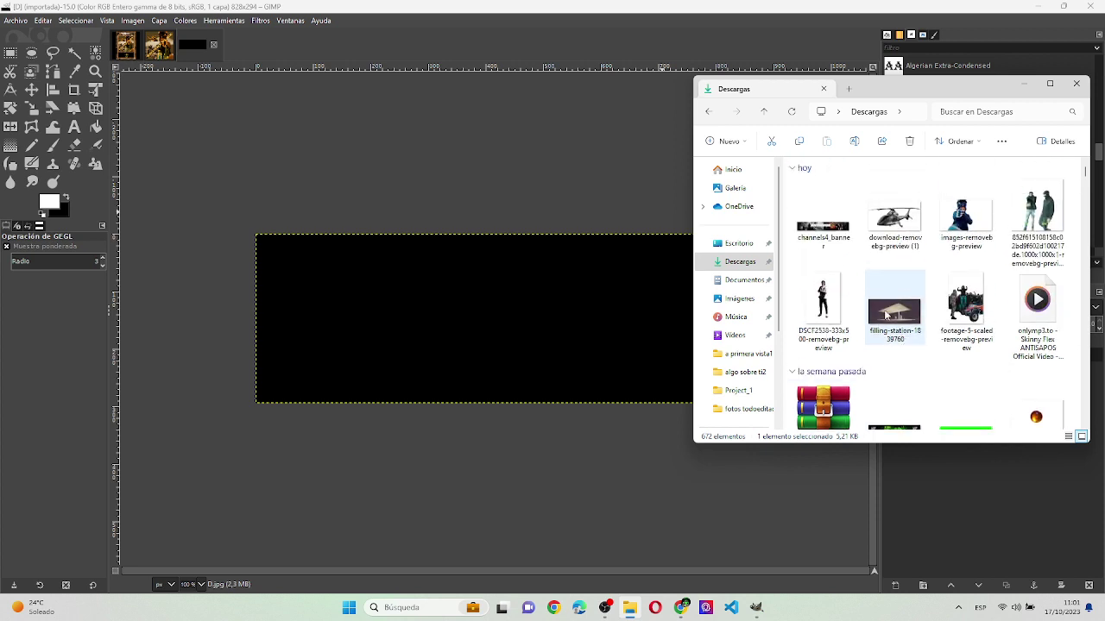
{"action": "scroll", "coordinate": [944, 305], "scroll_direction": "down", "scroll_amount": 3}
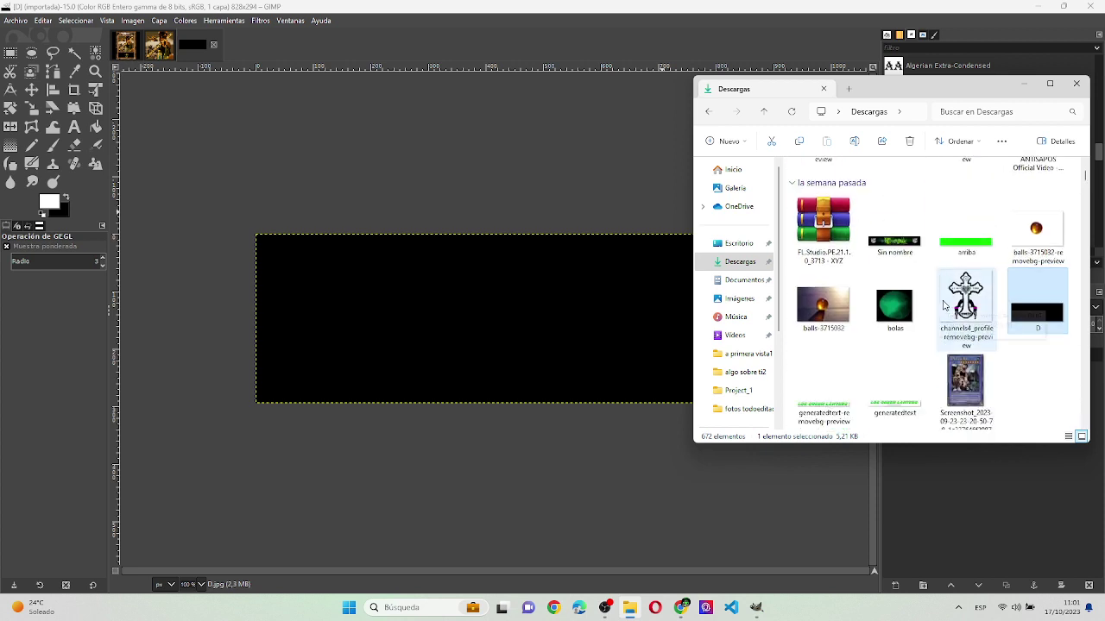
{"action": "scroll", "coordinate": [958, 302], "scroll_direction": "up", "scroll_amount": 3}
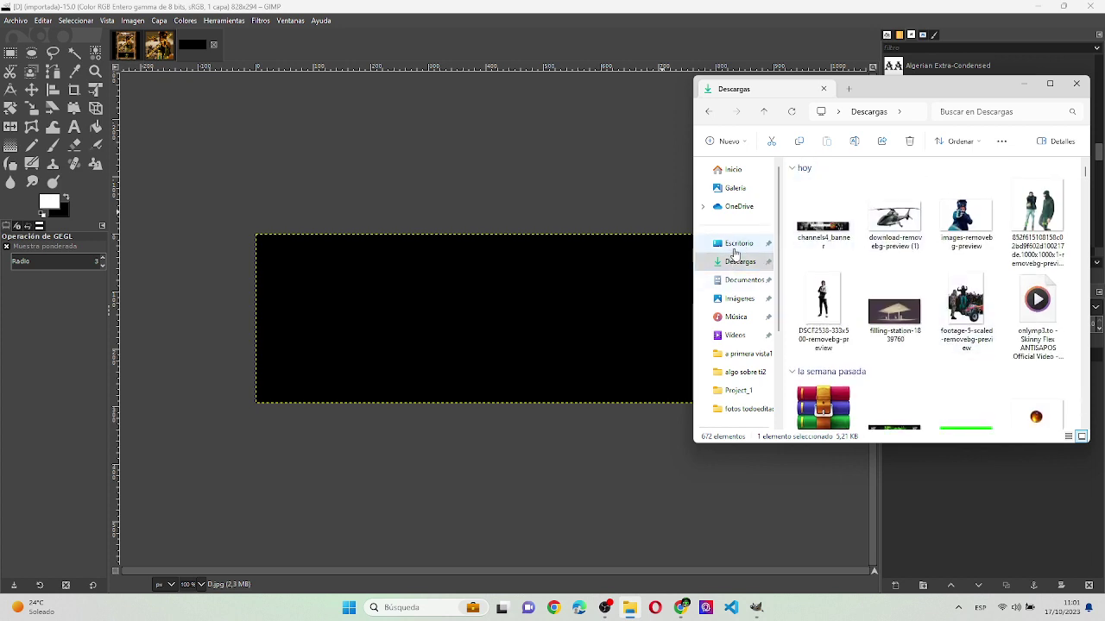
{"action": "left_click", "coordinate": [735, 244]}
{"action": "scroll", "coordinate": [876, 300], "scroll_direction": "down", "scroll_amount": 1}
{"action": "scroll", "coordinate": [876, 311], "scroll_direction": "down", "scroll_amount": 2}
{"action": "scroll", "coordinate": [879, 337], "scroll_direction": "down", "scroll_amount": 2}
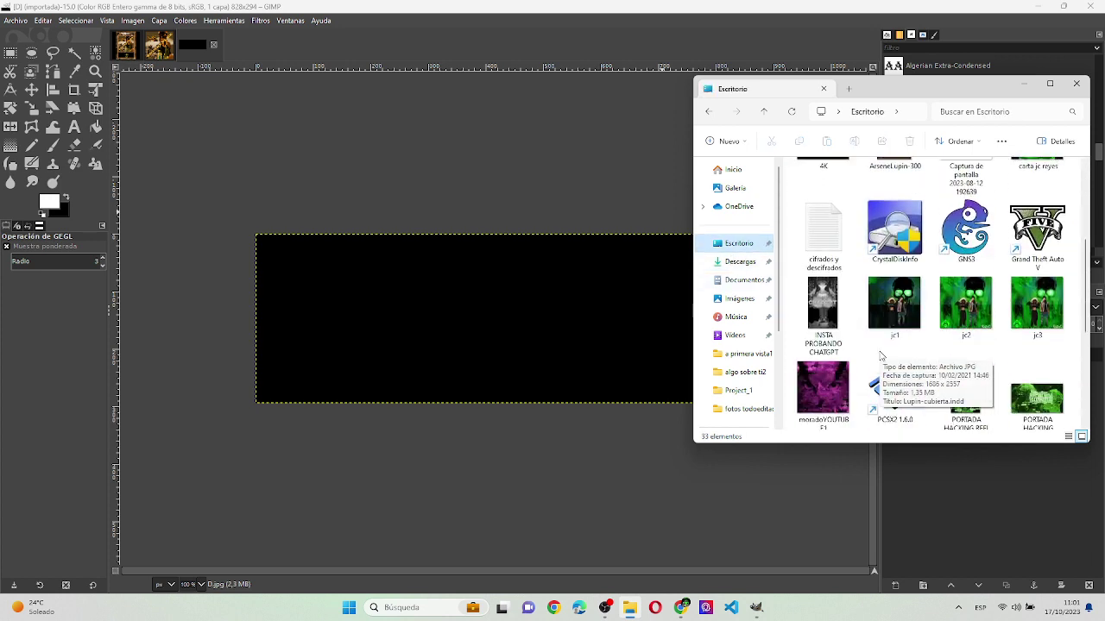
{"action": "scroll", "coordinate": [880, 356], "scroll_direction": "down", "scroll_amount": 1}
{"action": "scroll", "coordinate": [880, 356], "scroll_direction": "down", "scroll_amount": 1}
{"action": "mouse_move", "coordinate": [823, 319]}
{"action": "left_mouse_down"}
{"action": "mouse_move", "coordinate": [600, 326]}
{"action": "mouse_move", "coordinate": [549, 312]}
{"action": "left_mouse_up"}
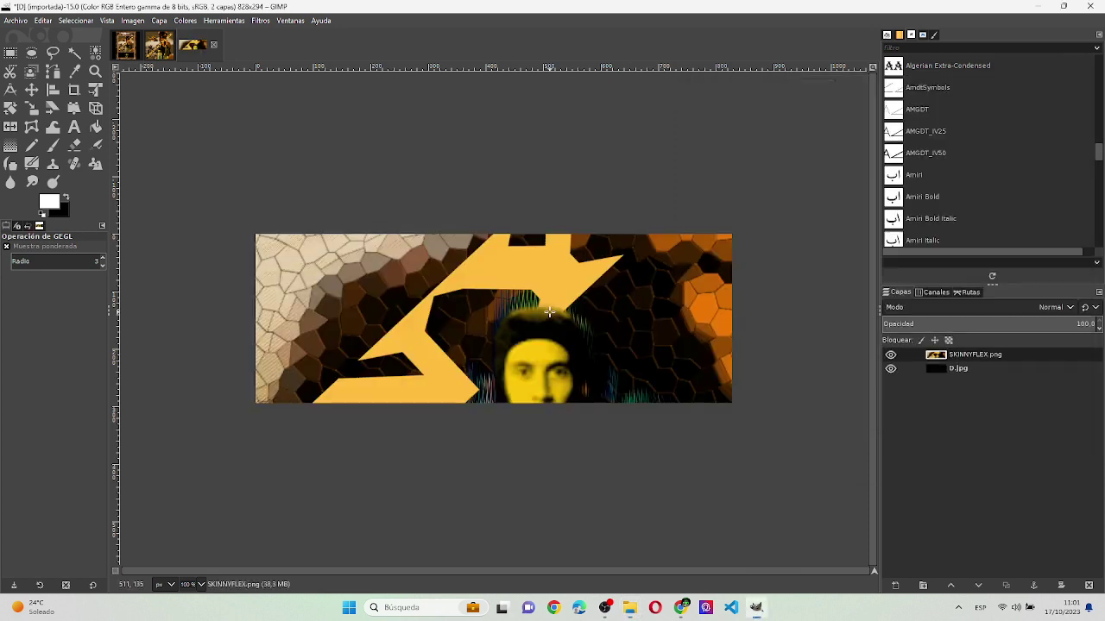
- Discard a trial tint, then shrink and slightly rotate the SKINNYFLEX layer to fit the banner
{"action": "key", "text": "ctrl+shift+f"}
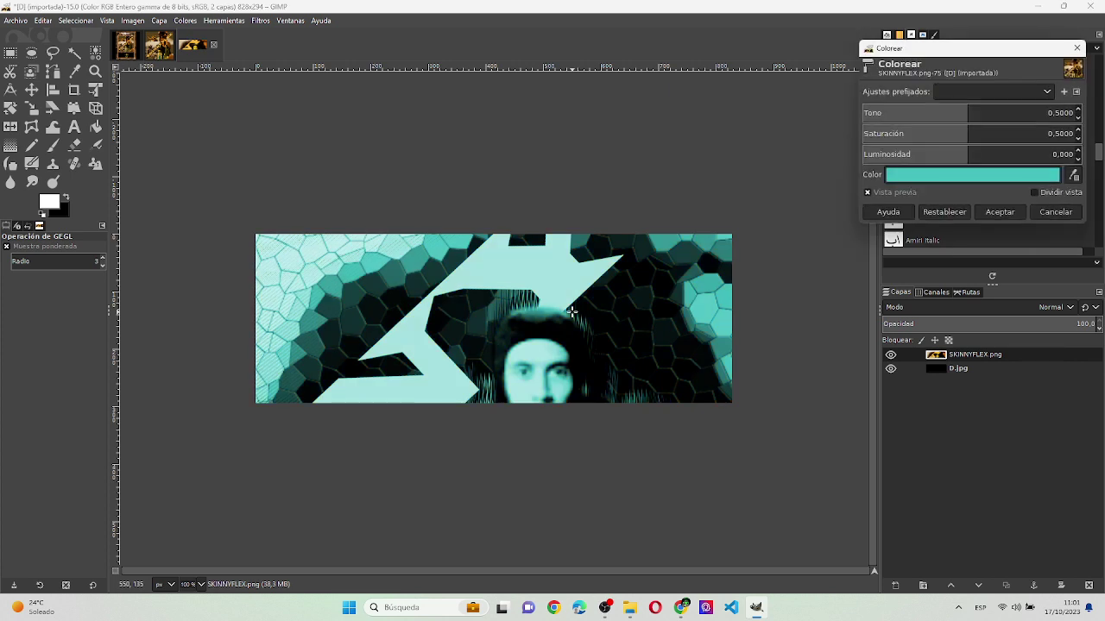
{"action": "left_click", "coordinate": [1068, 214]}
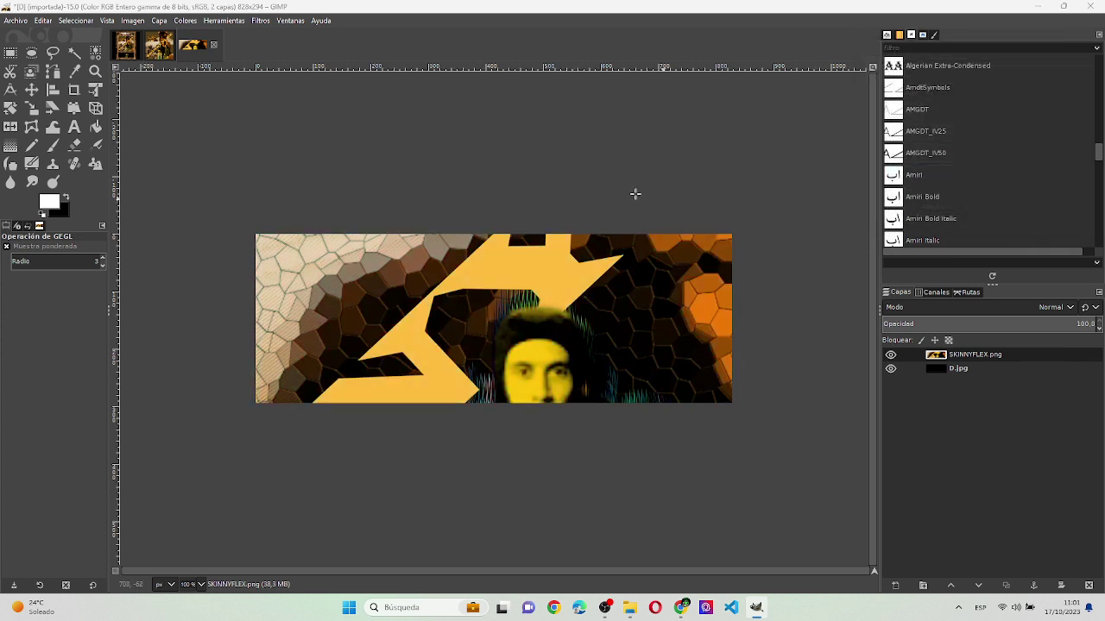
{"action": "left_click", "coordinate": [97, 86]}
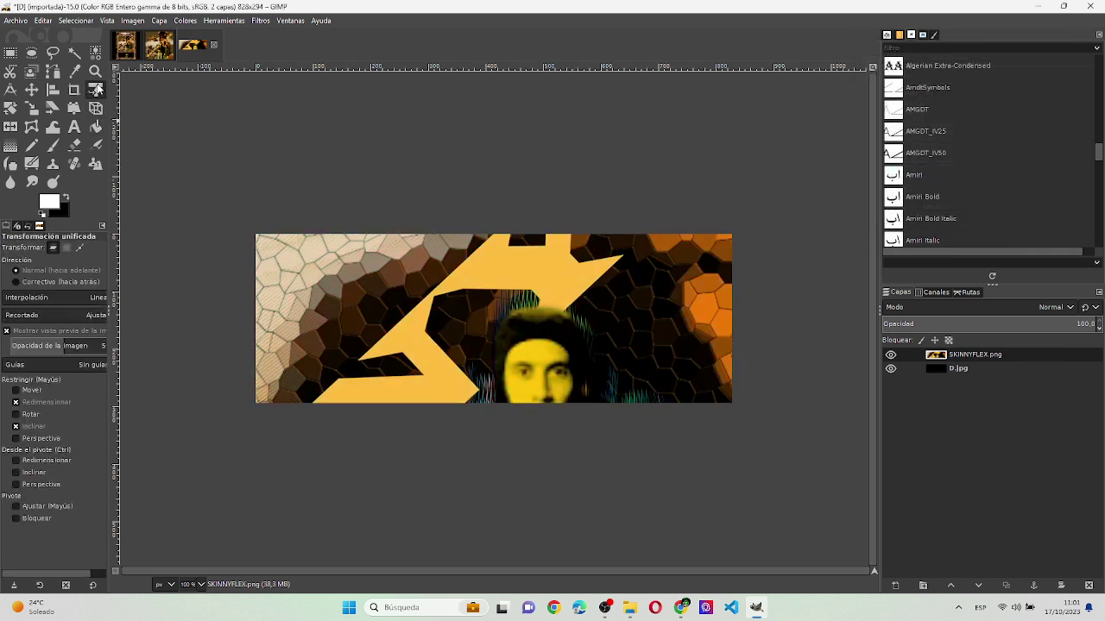
{"action": "left_click", "coordinate": [544, 298]}
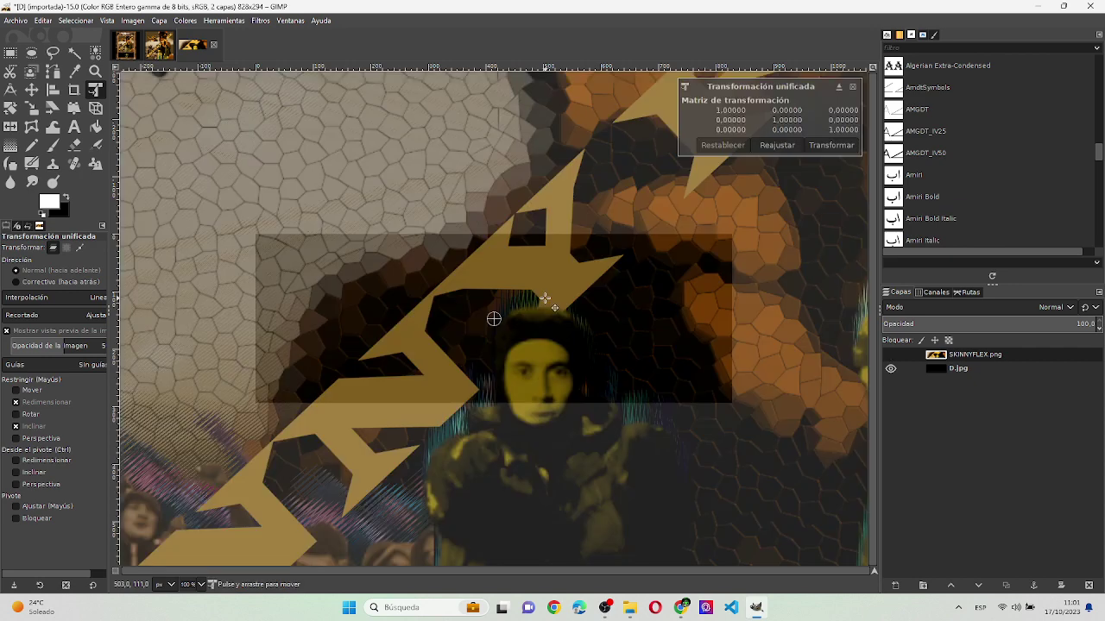
{"action": "left_click", "coordinate": [777, 145]}
{"action": "left_click_drag", "start_coordinate": [652, 166], "coordinate": [421, 390]}
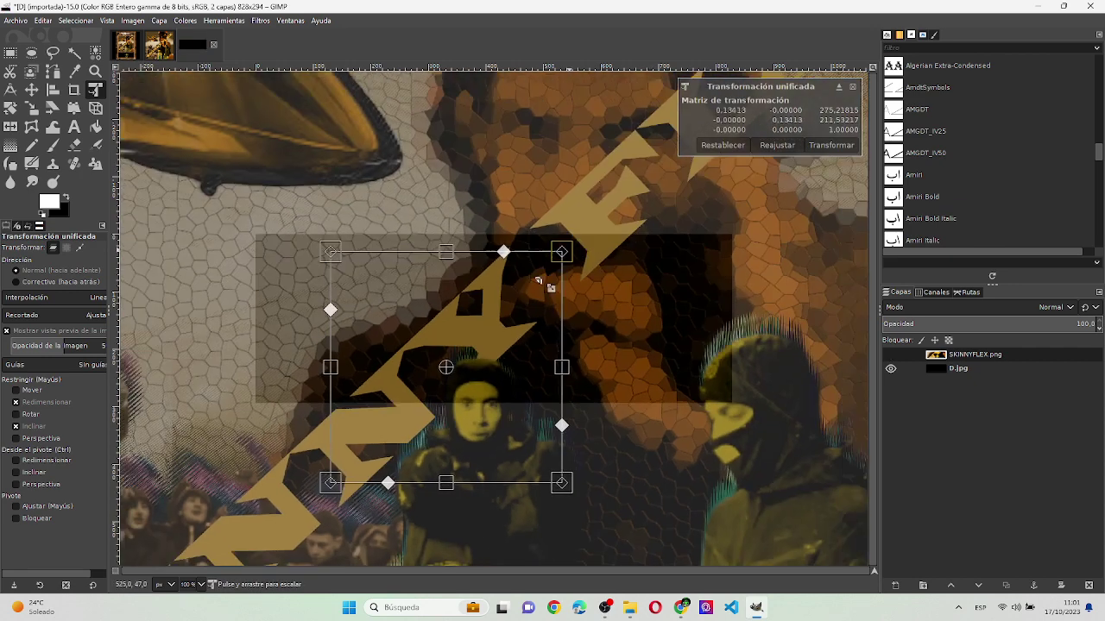
{"action": "mouse_move", "coordinate": [549, 324]}
{"action": "left_mouse_down"}
{"action": "mouse_move", "coordinate": [561, 334]}
{"action": "mouse_move", "coordinate": [725, 253]}
{"action": "left_mouse_up"}
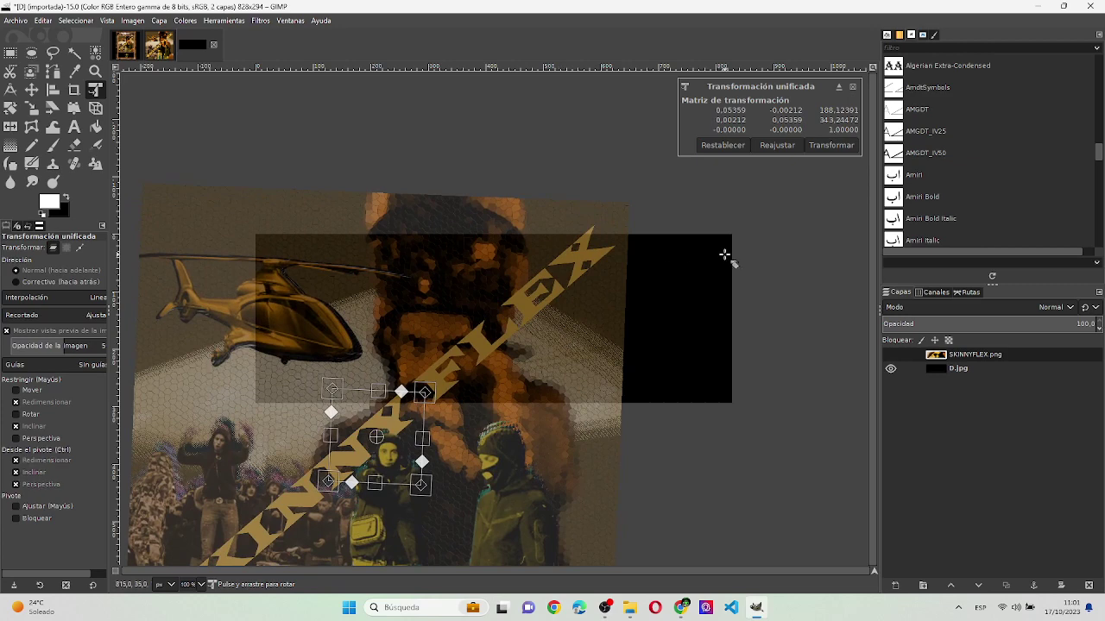
{"action": "left_click", "coordinate": [831, 145]}
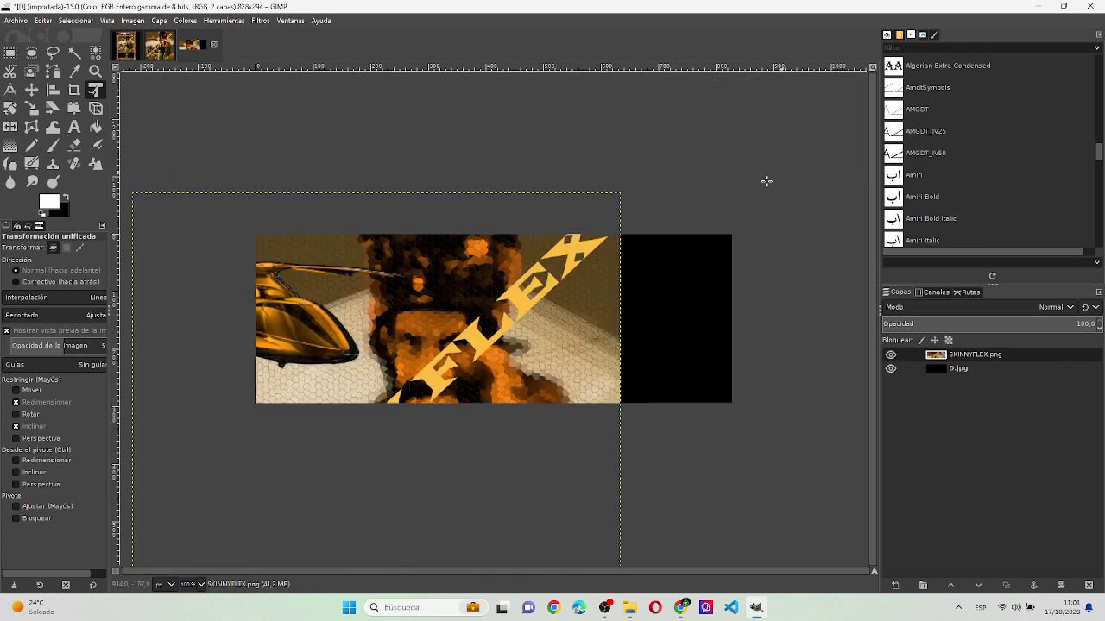
- Slide the SKINNYFLEX picture up so the crowd and lower SKINNY lettering fill the banner
{"action": "left_click", "coordinate": [316, 274]}
{"action": "mouse_move", "coordinate": [316, 274]}
{"action": "left_mouse_down"}
{"action": "mouse_move", "coordinate": [440, 233]}
{"action": "mouse_move", "coordinate": [441, 247]}
{"action": "left_mouse_up"}
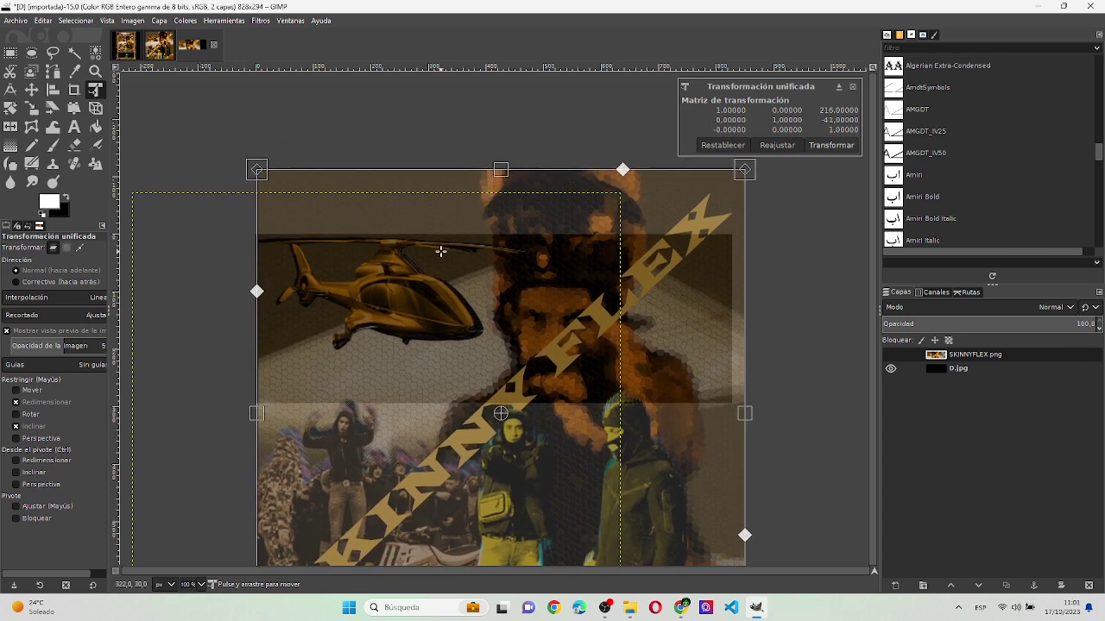
{"action": "left_click_drag", "start_coordinate": [440, 247], "coordinate": [440, 279]}
{"action": "key", "text": "Return"}
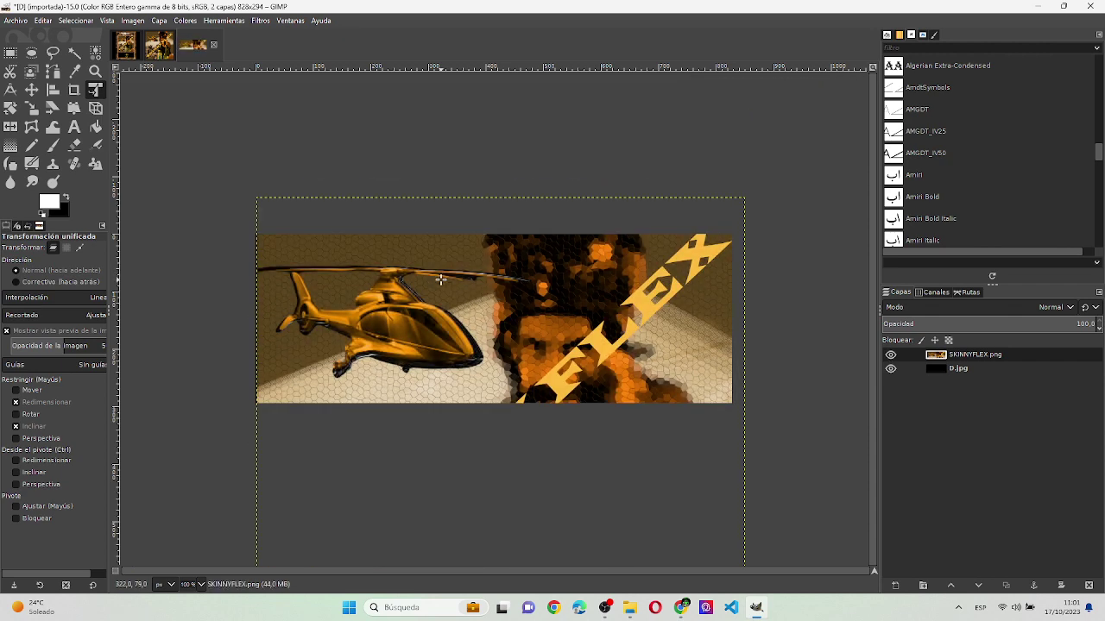
{"action": "left_click", "coordinate": [440, 280]}
{"action": "left_click_drag", "start_coordinate": [440, 279], "coordinate": [442, 286]}
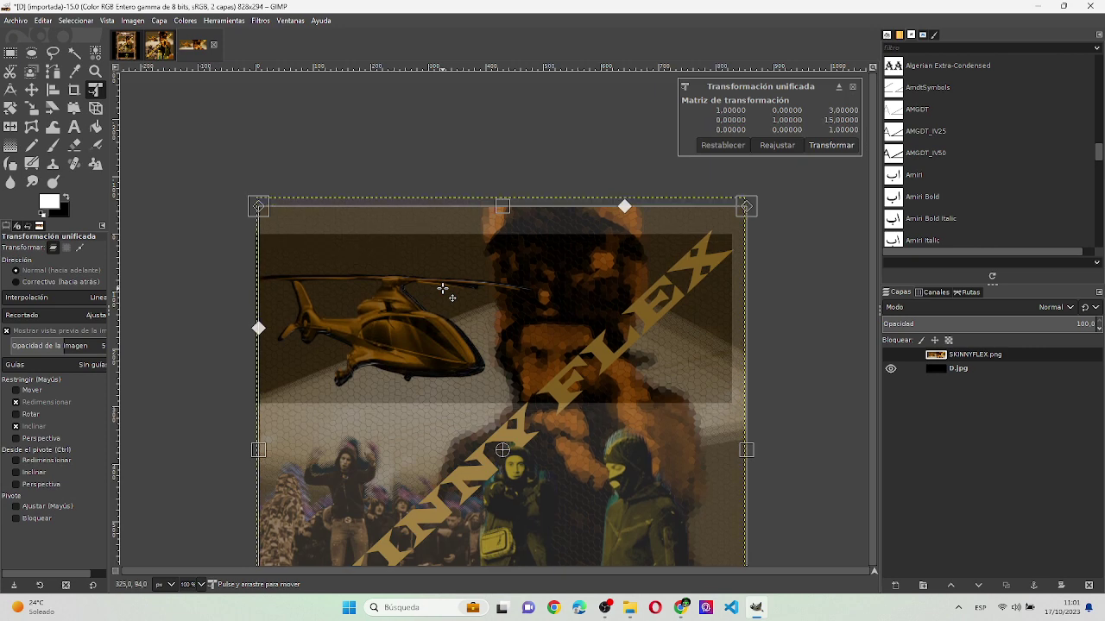
{"action": "key", "text": "Return"}
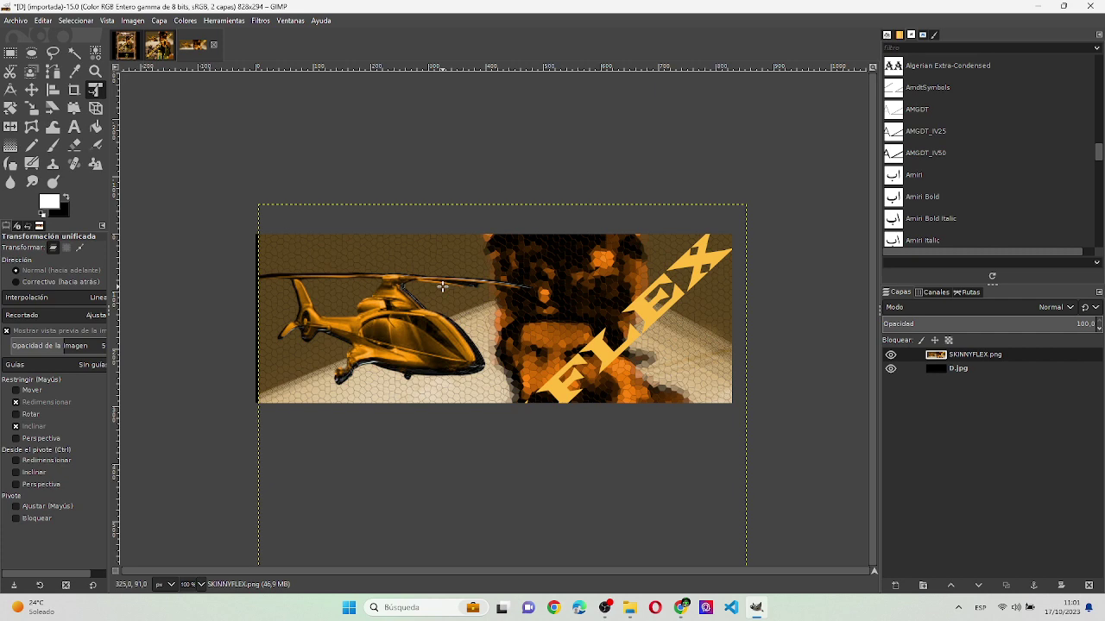
{"action": "left_click", "coordinate": [442, 286]}
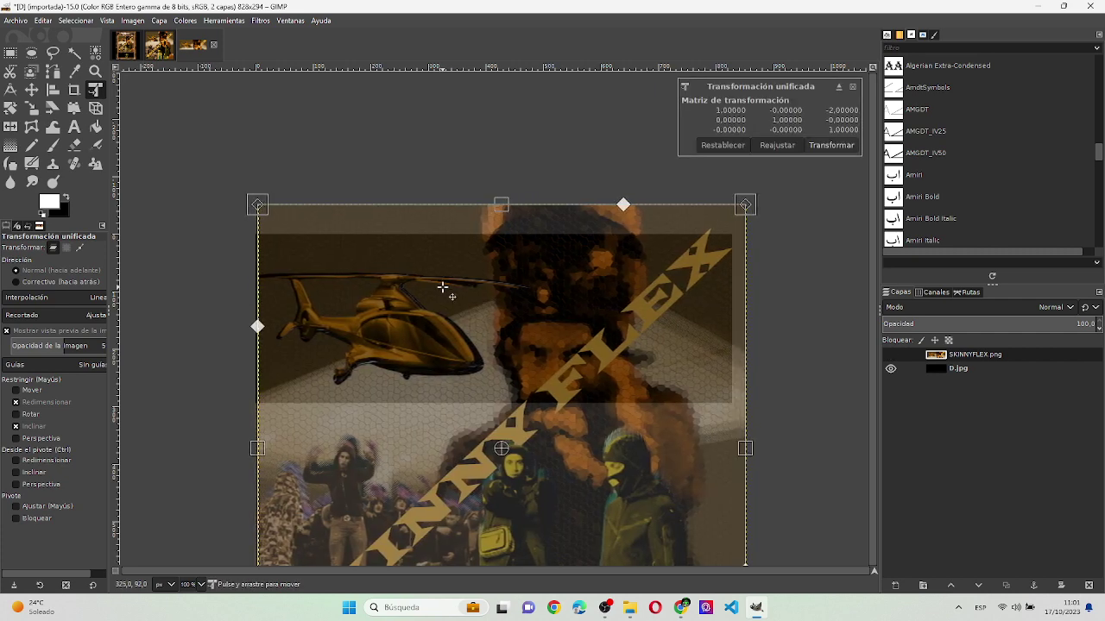
{"action": "mouse_move", "coordinate": [442, 287]}
{"action": "left_mouse_down"}
{"action": "mouse_move", "coordinate": [423, 294]}
{"action": "mouse_move", "coordinate": [441, 91]}
{"action": "left_mouse_up"}
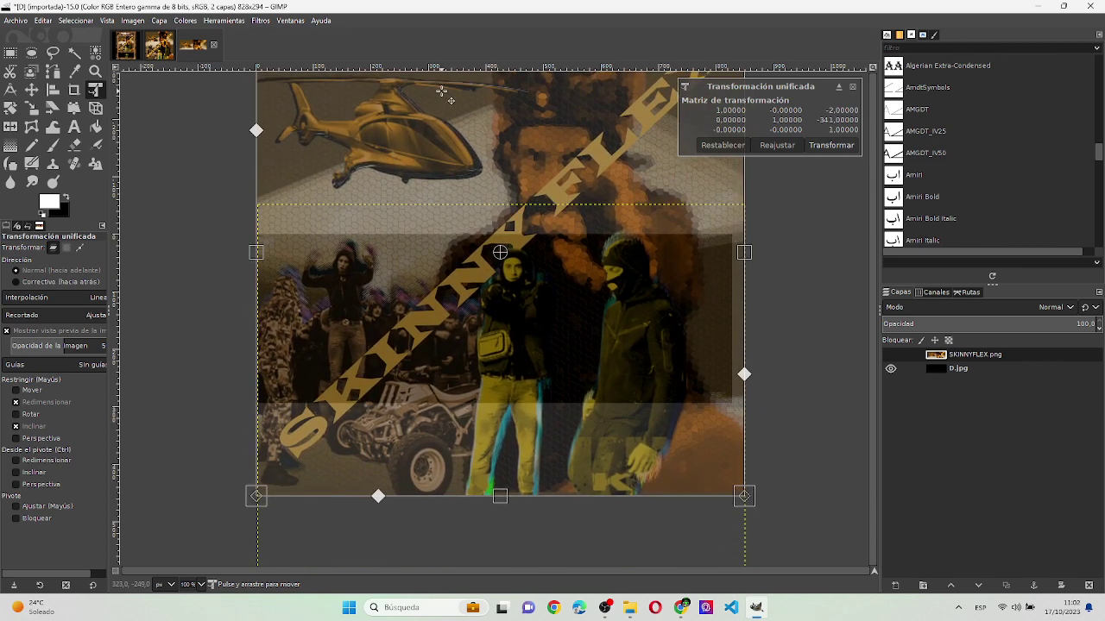
{"action": "key", "text": "Return"}
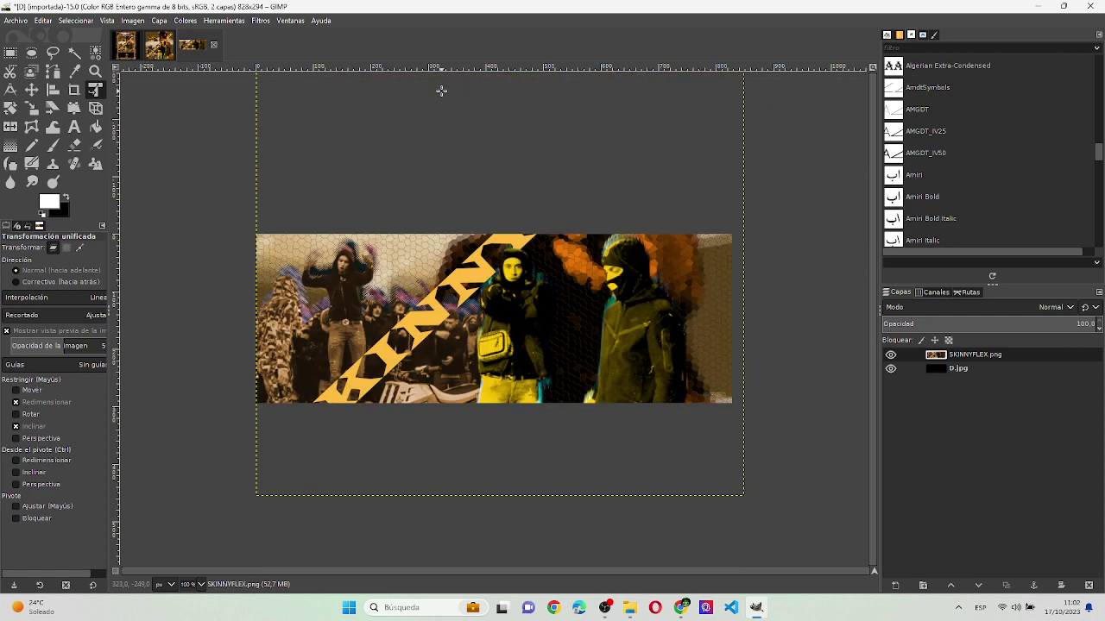
{"action": "left_click", "coordinate": [259, 20]}
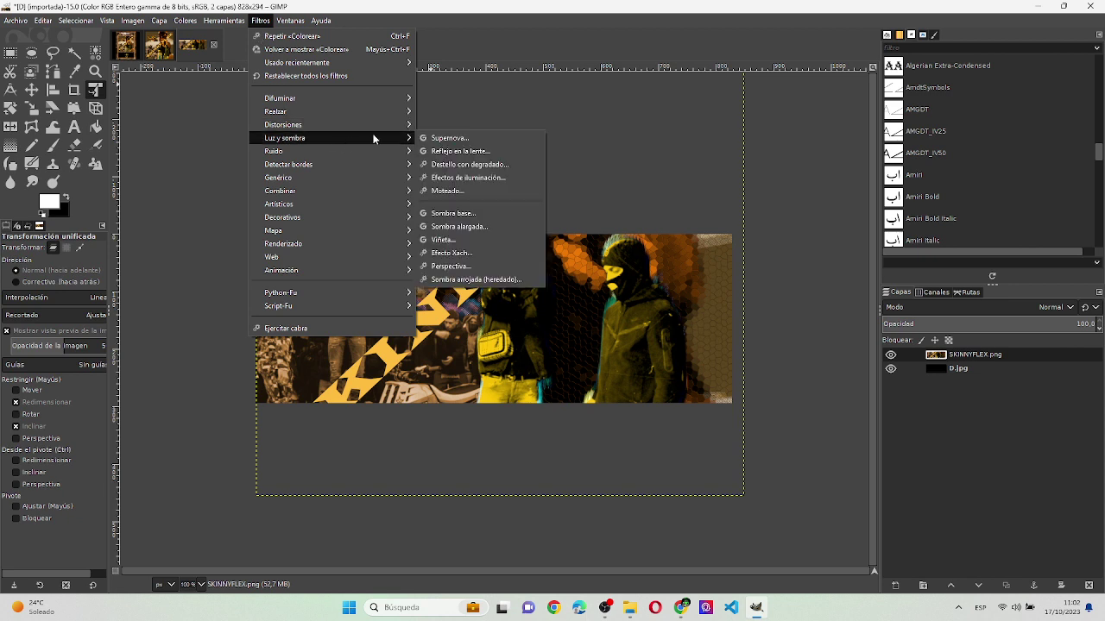
{"action": "mouse_move", "coordinate": [283, 125]}
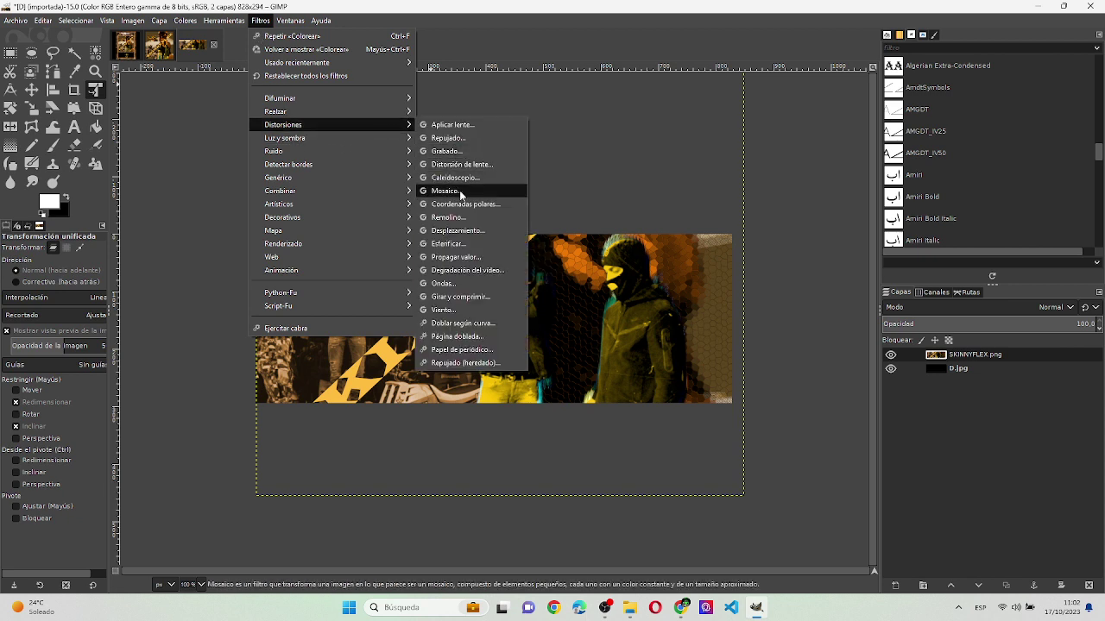
- Set the Wind filter to blow downward (Abajo) on trailing (Sobrante) edges
{"action": "left_click", "coordinate": [471, 312]}
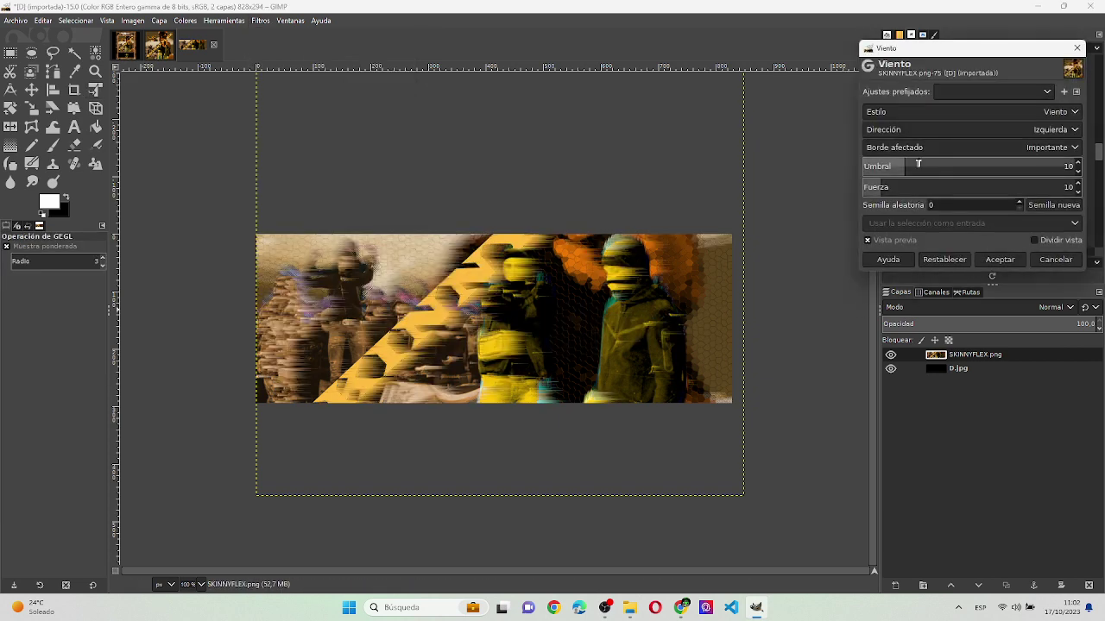
{"action": "left_click", "coordinate": [895, 164]}
{"action": "left_click", "coordinate": [878, 165]}
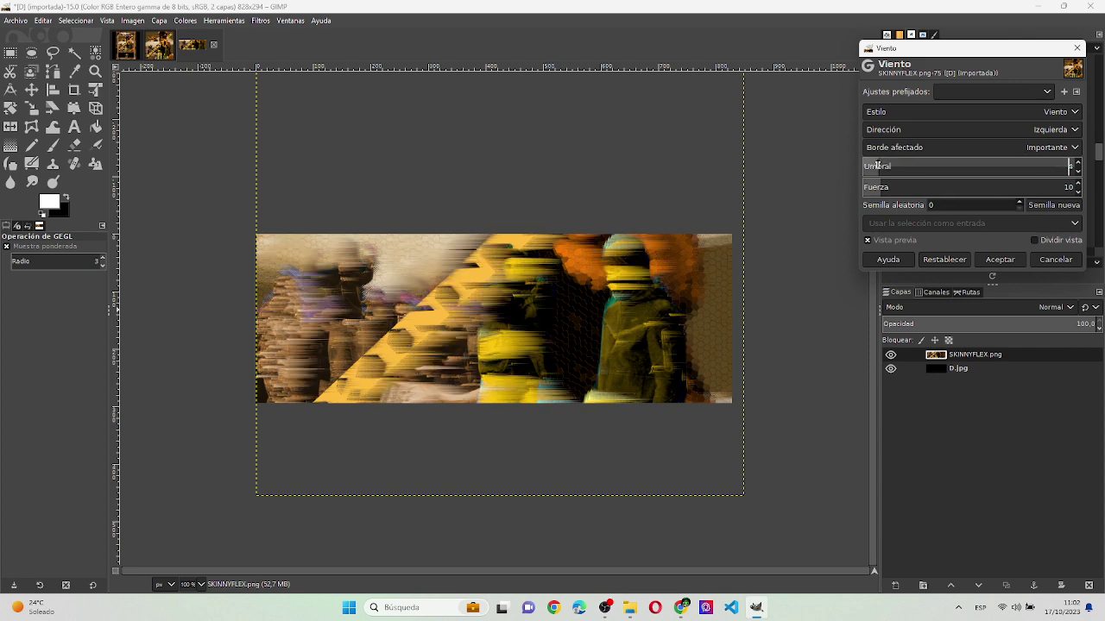
{"action": "left_click", "coordinate": [935, 166]}
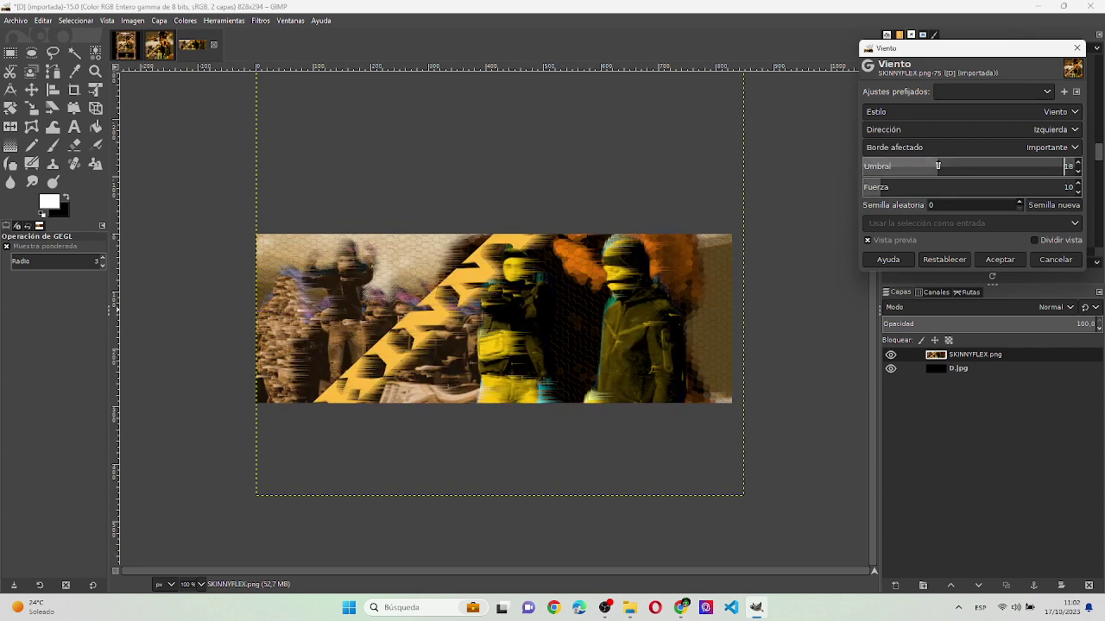
{"action": "left_click", "coordinate": [906, 187]}
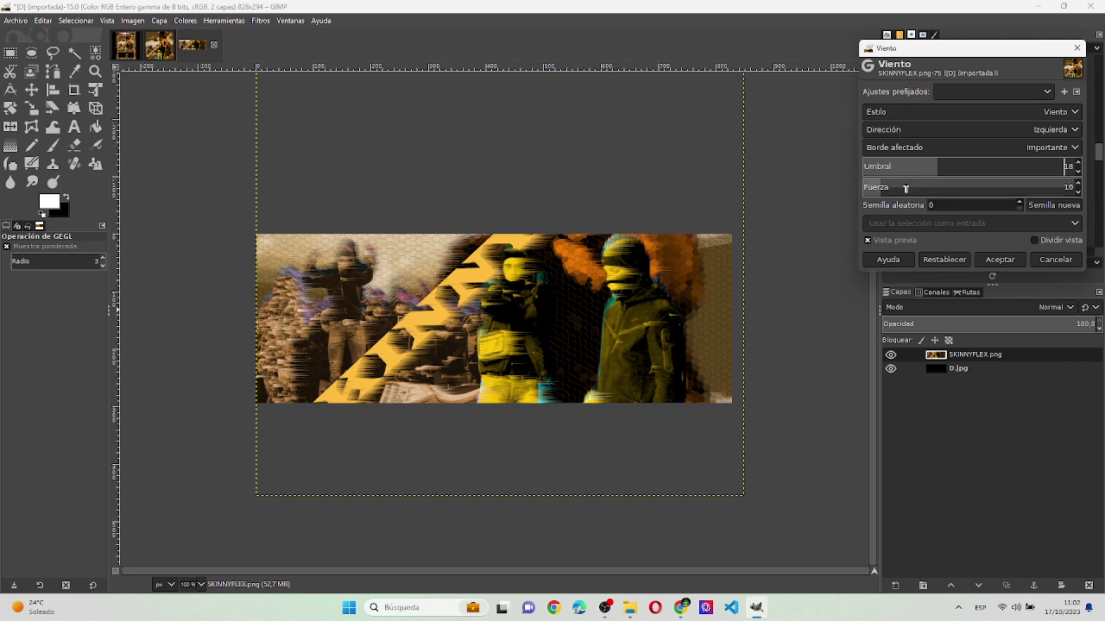
{"action": "left_click", "coordinate": [982, 166]}
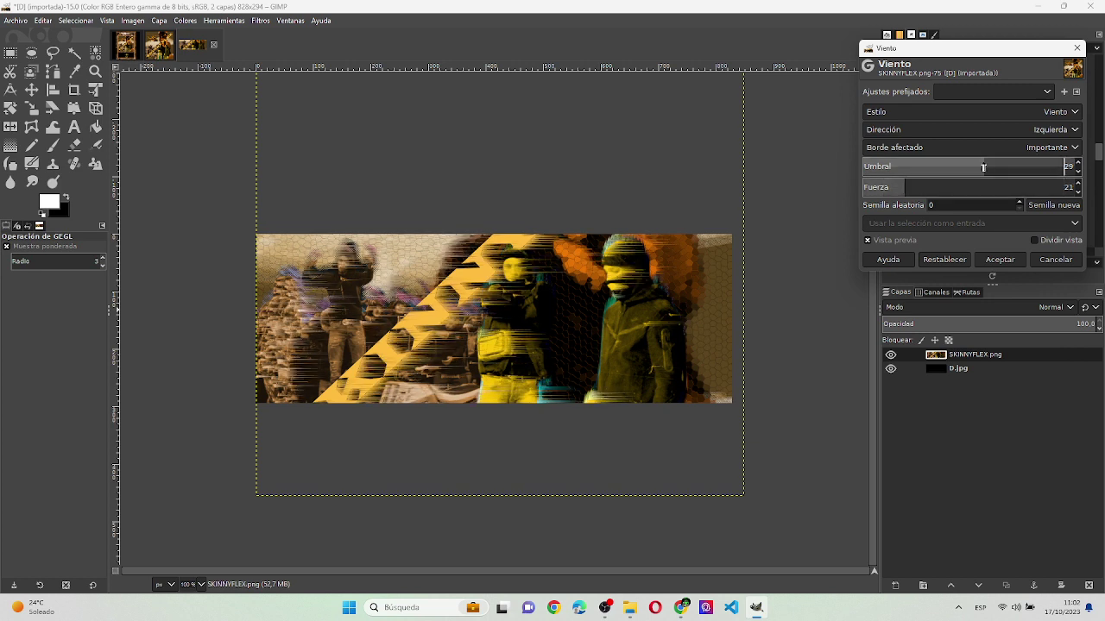
{"action": "left_click", "coordinate": [1012, 166]}
{"action": "left_click", "coordinate": [953, 188]}
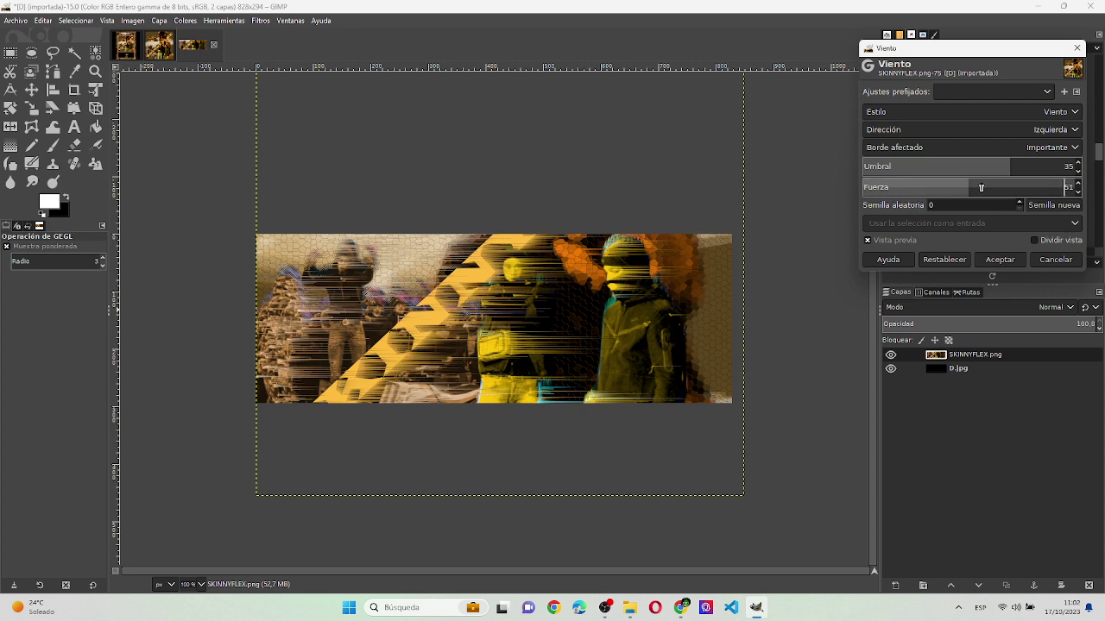
{"action": "left_click", "coordinate": [897, 149]}
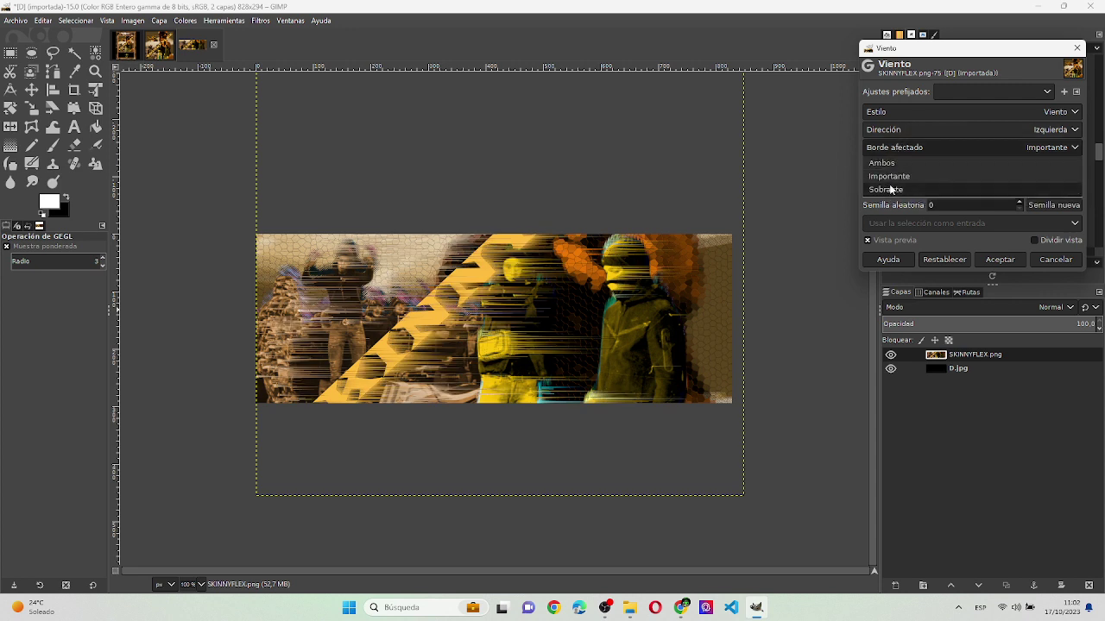
{"action": "left_click", "coordinate": [889, 188]}
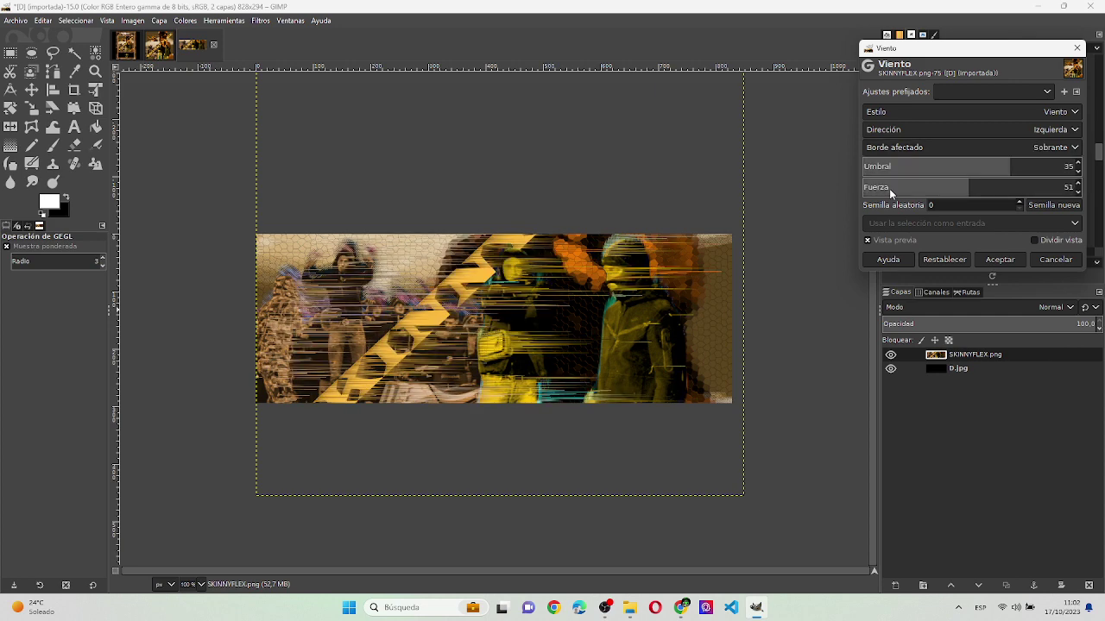
{"action": "left_click", "coordinate": [896, 130]}
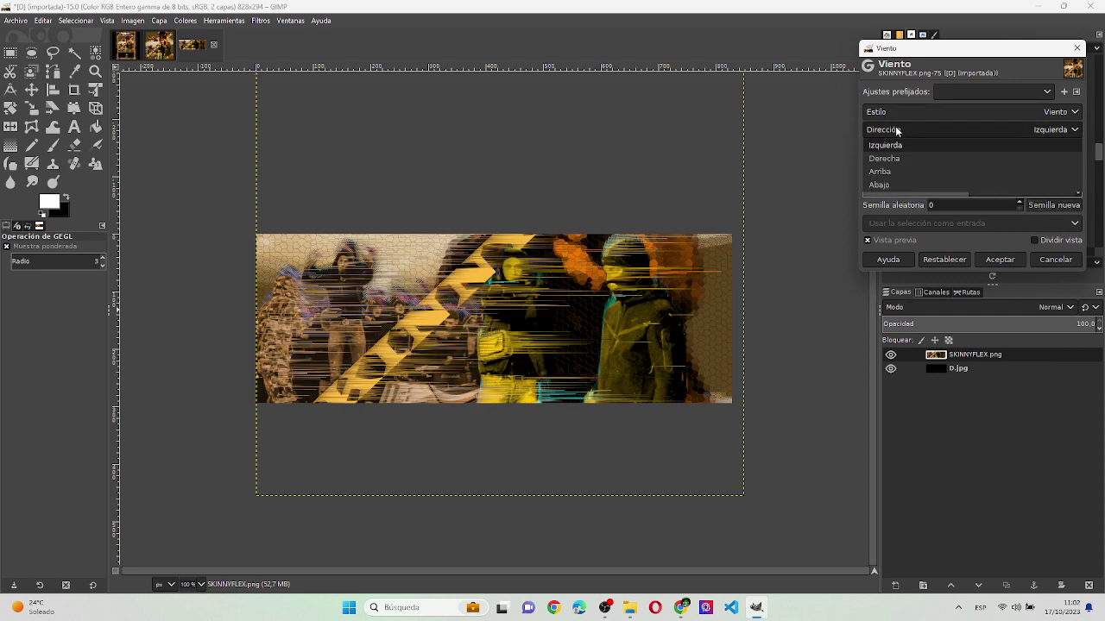
{"action": "left_click", "coordinate": [881, 170]}
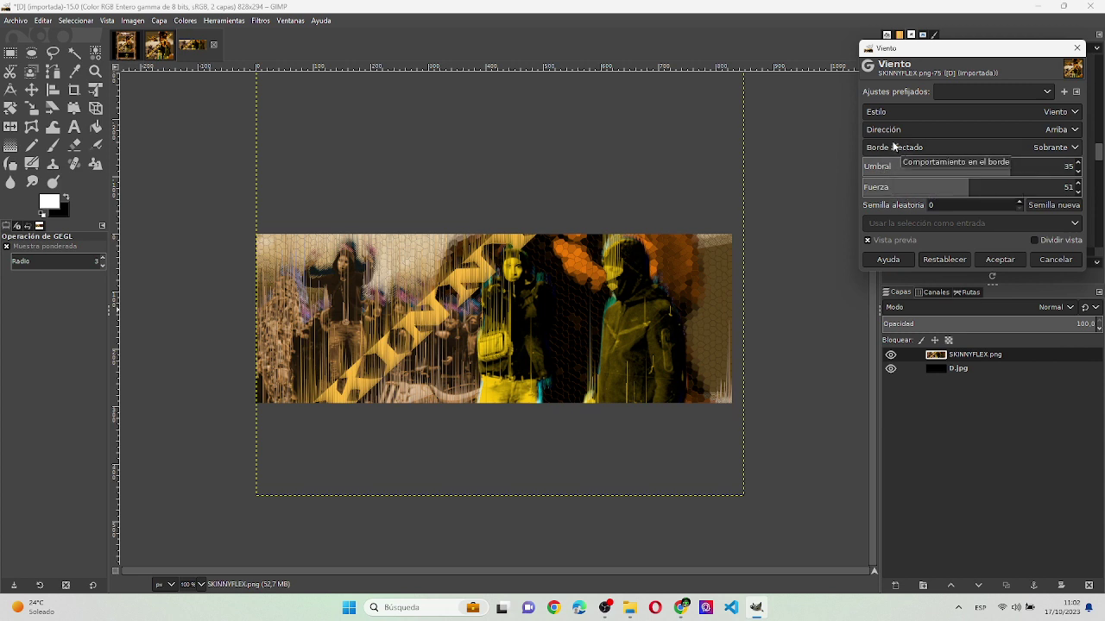
{"action": "left_click", "coordinate": [898, 130]}
{"action": "left_click", "coordinate": [882, 183]}
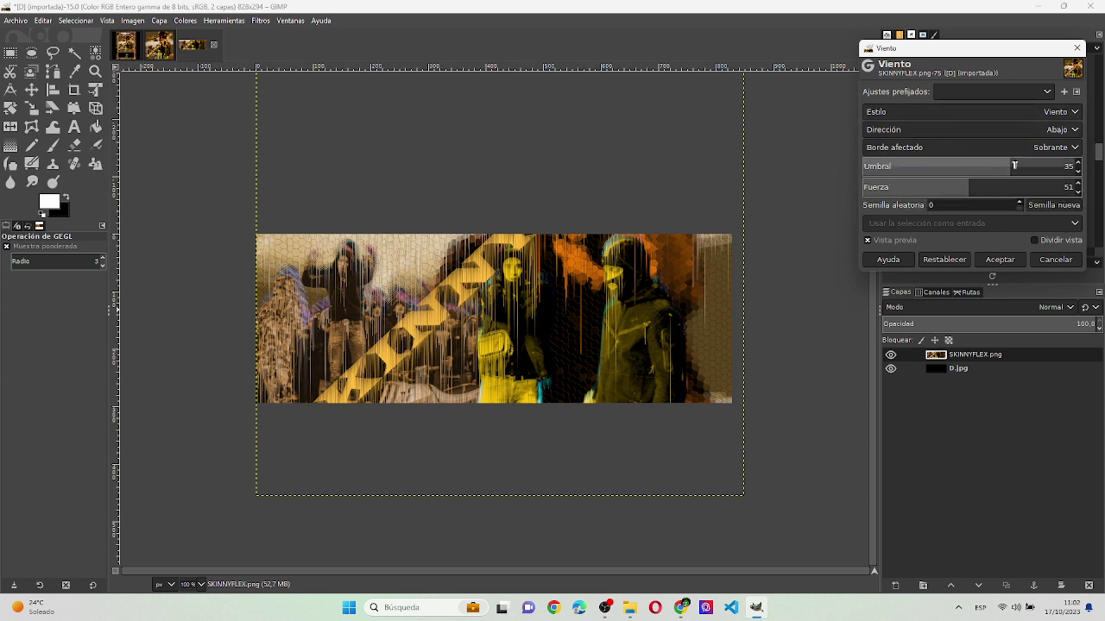
- Set Wind threshold 15 and strength 71, and apply it to the banner
{"action": "left_click", "coordinate": [967, 166]}
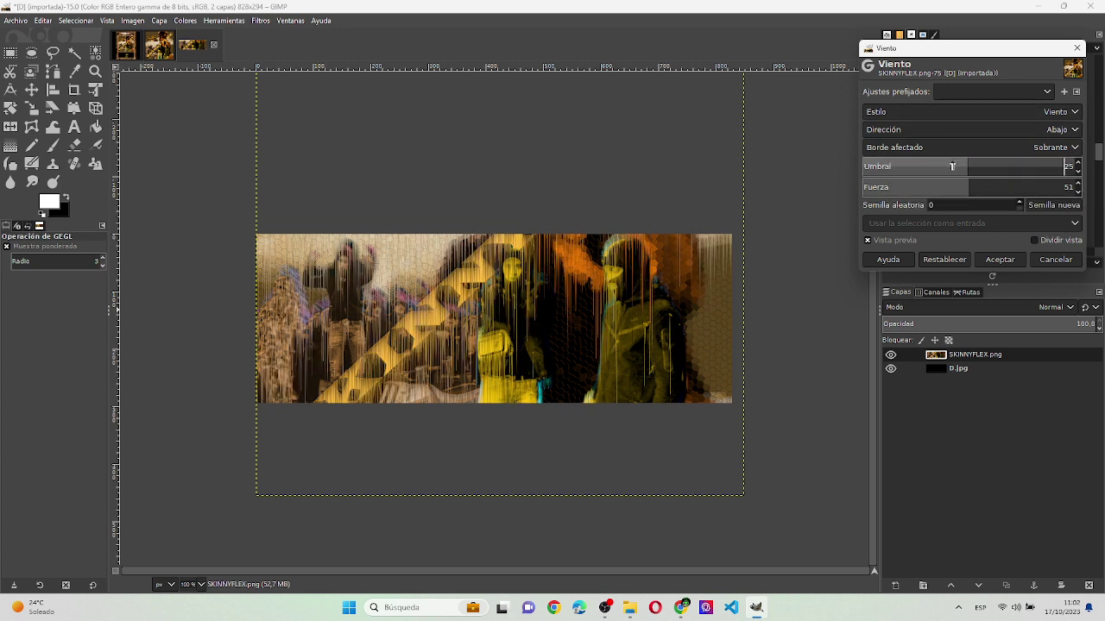
{"action": "left_click", "coordinate": [952, 165]}
{"action": "left_click", "coordinate": [927, 167]}
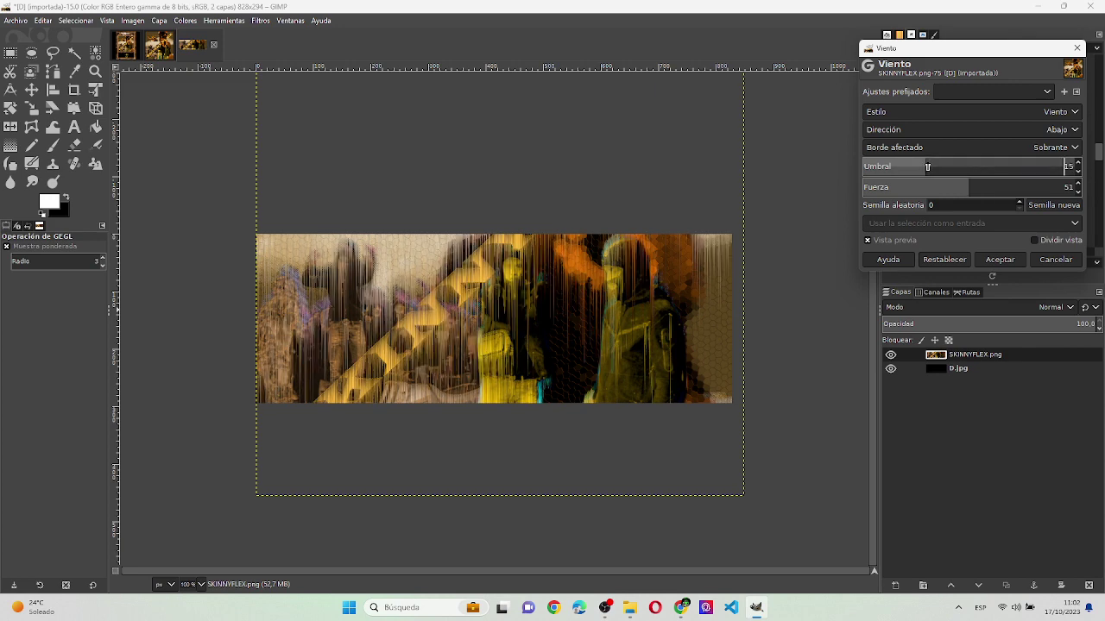
{"action": "left_click", "coordinate": [952, 186]}
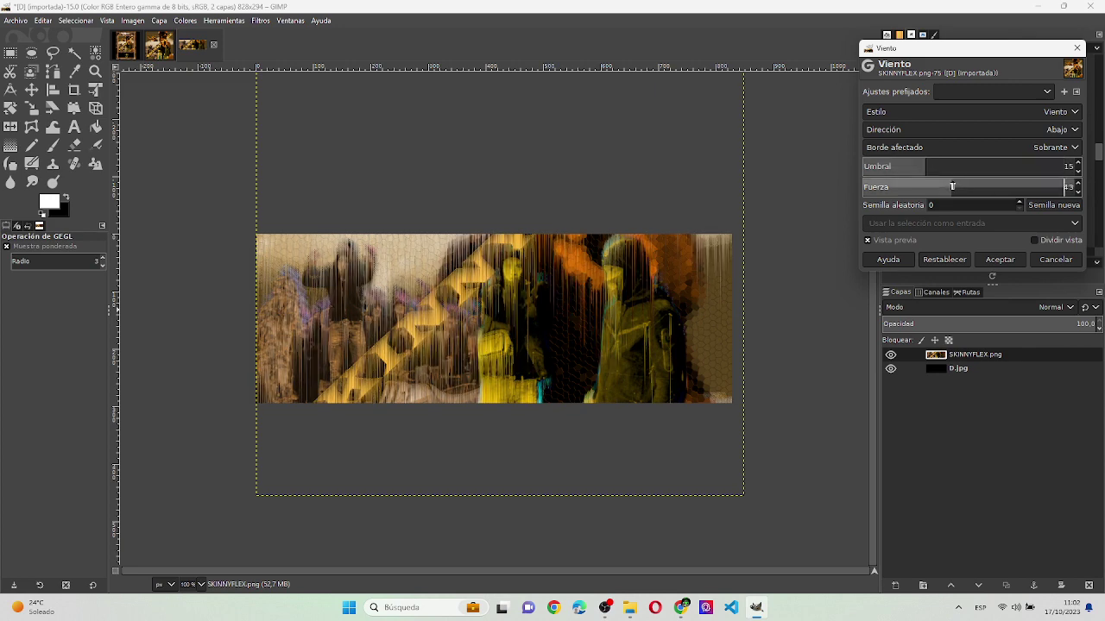
{"action": "left_click", "coordinate": [1014, 186]}
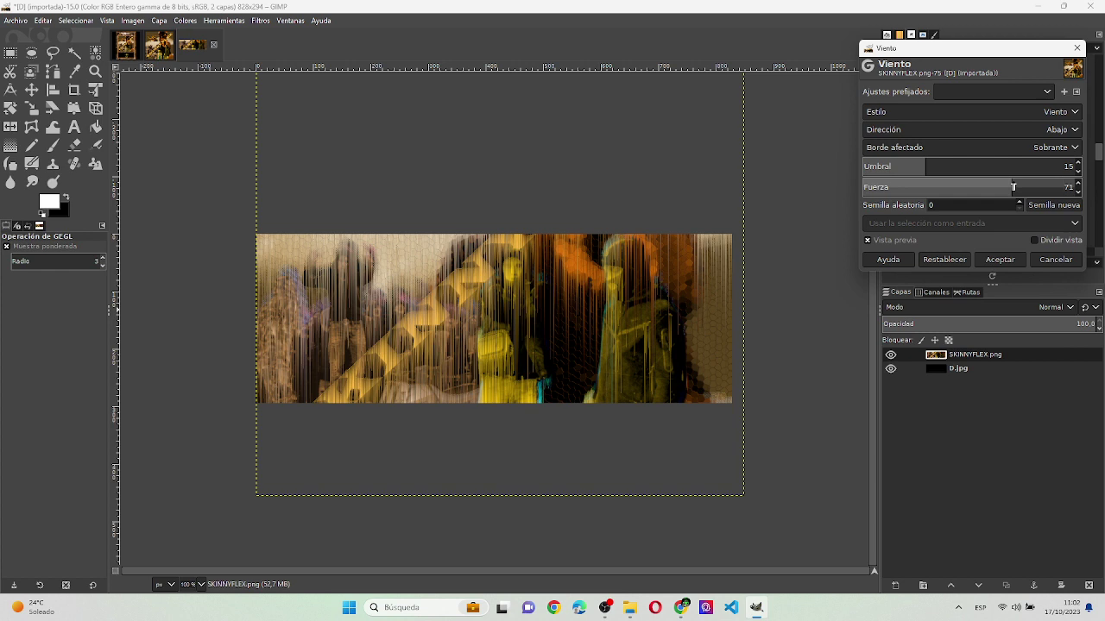
{"action": "left_click", "coordinate": [1014, 260]}
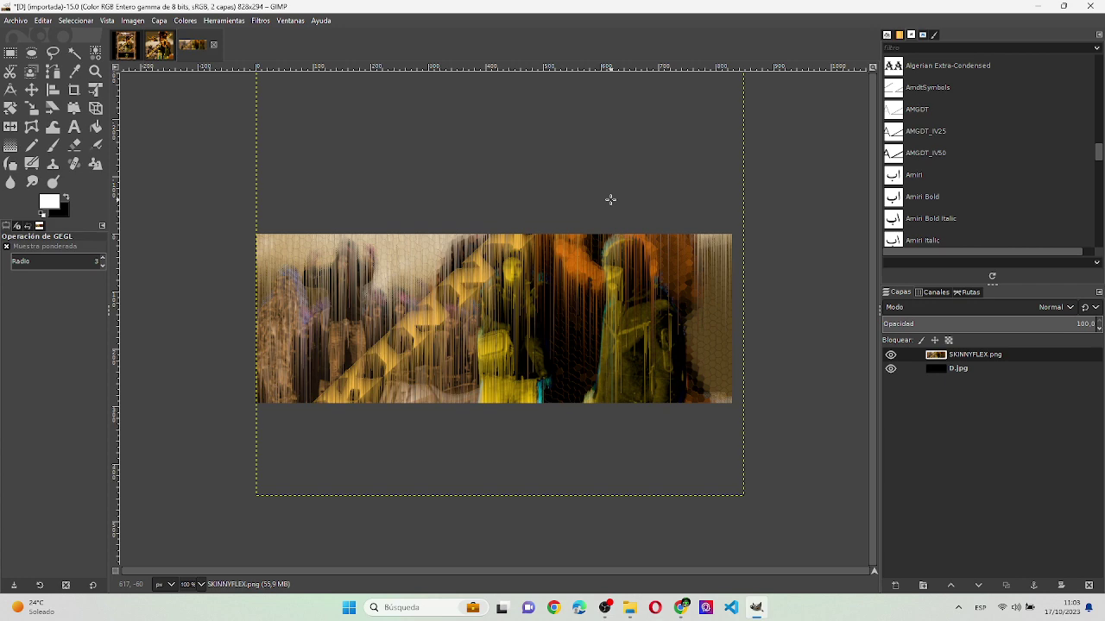
- Export the banner to Downloads as DSKINNY.jpg, accepting the default JPEG settings
{"action": "key", "text": "ctrl+shift+e"}
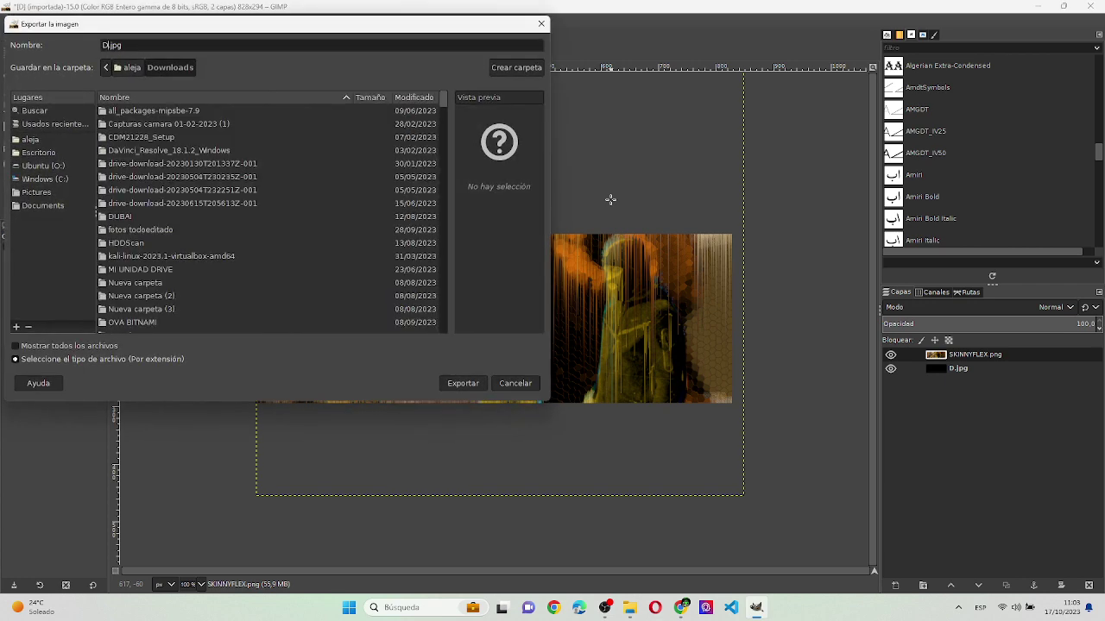
{"action": "type", "text": "SKINNY"}
{"action": "key", "text": "Return"}
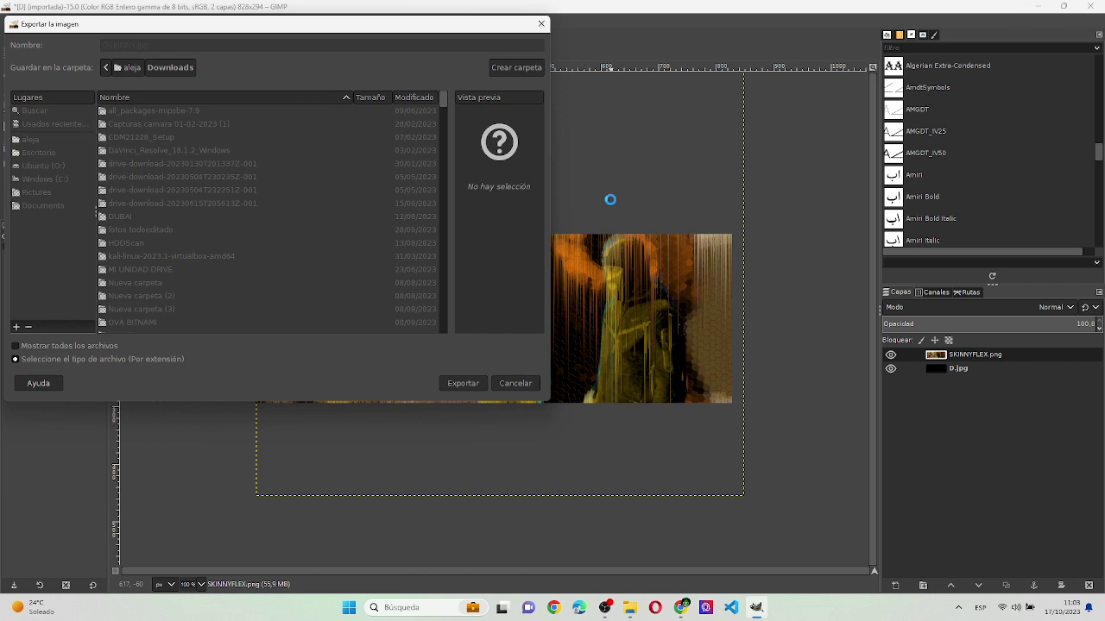
{"action": "key", "text": "Return"}
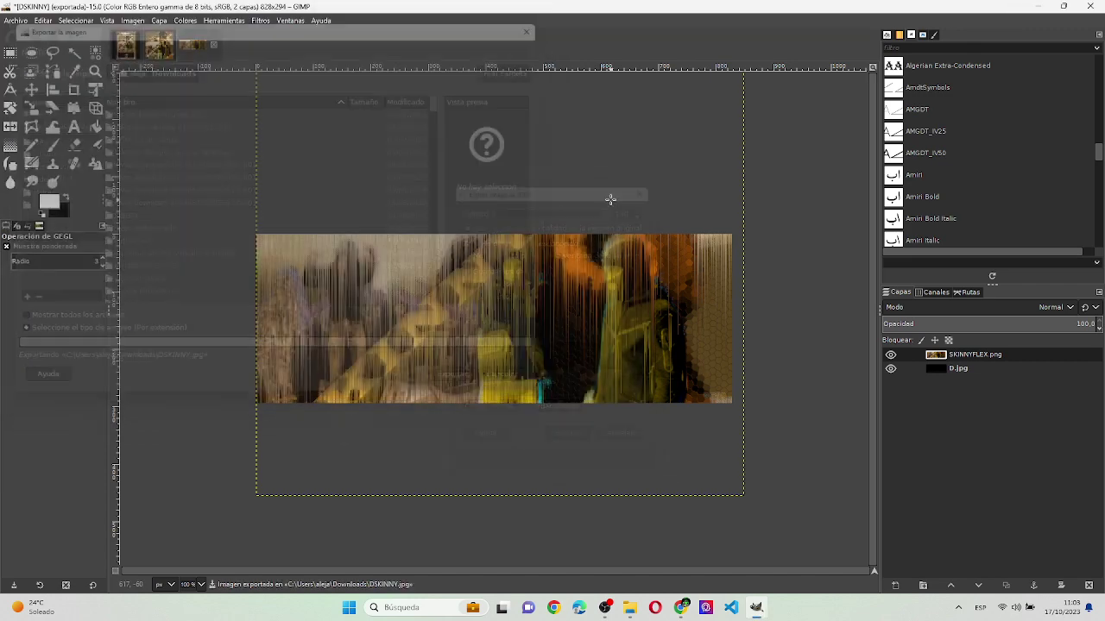
{"action": "left_click", "coordinate": [134, 45]}
- Drag DSKINNY.jpg from Downloads onto the card as a new layer, keeping its colour profile
{"action": "key", "text": "alt+Tab"}
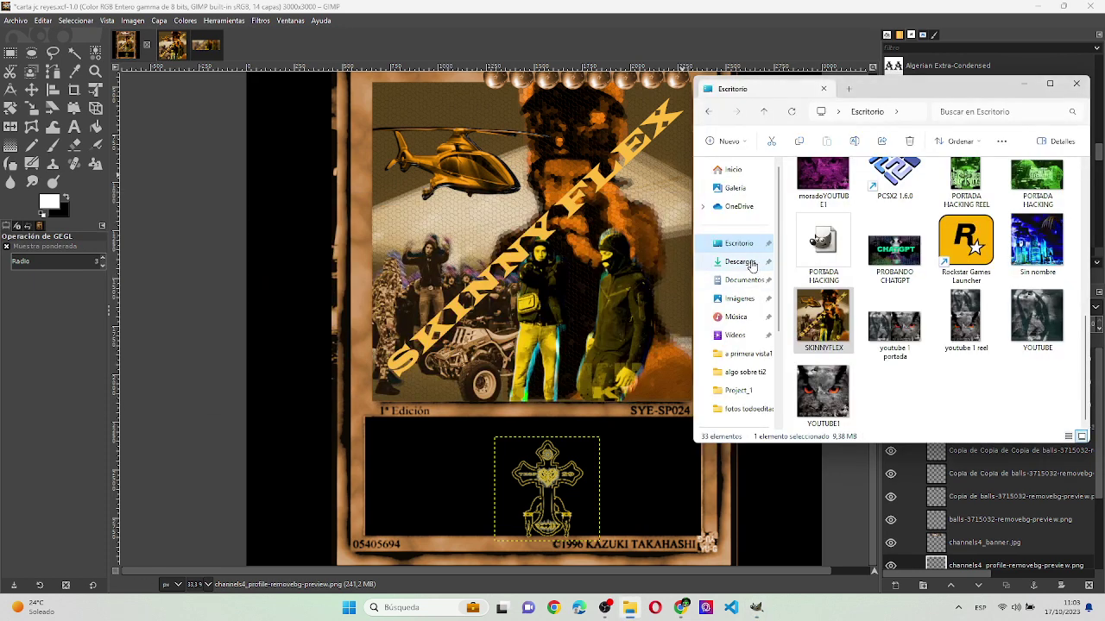
{"action": "left_click", "coordinate": [741, 261]}
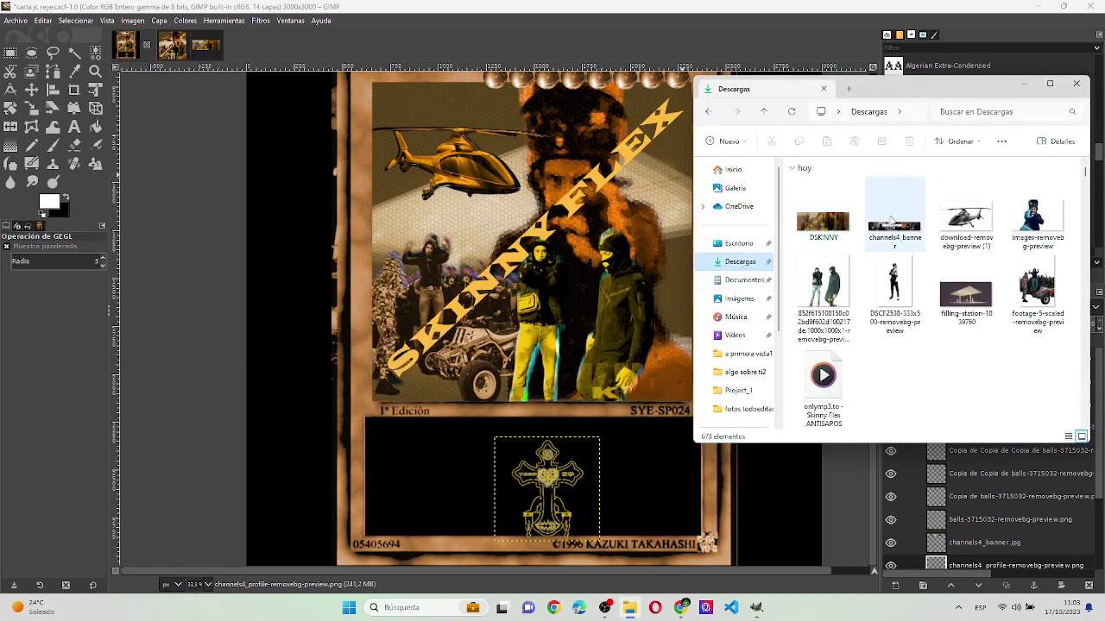
{"action": "left_click", "coordinate": [824, 220]}
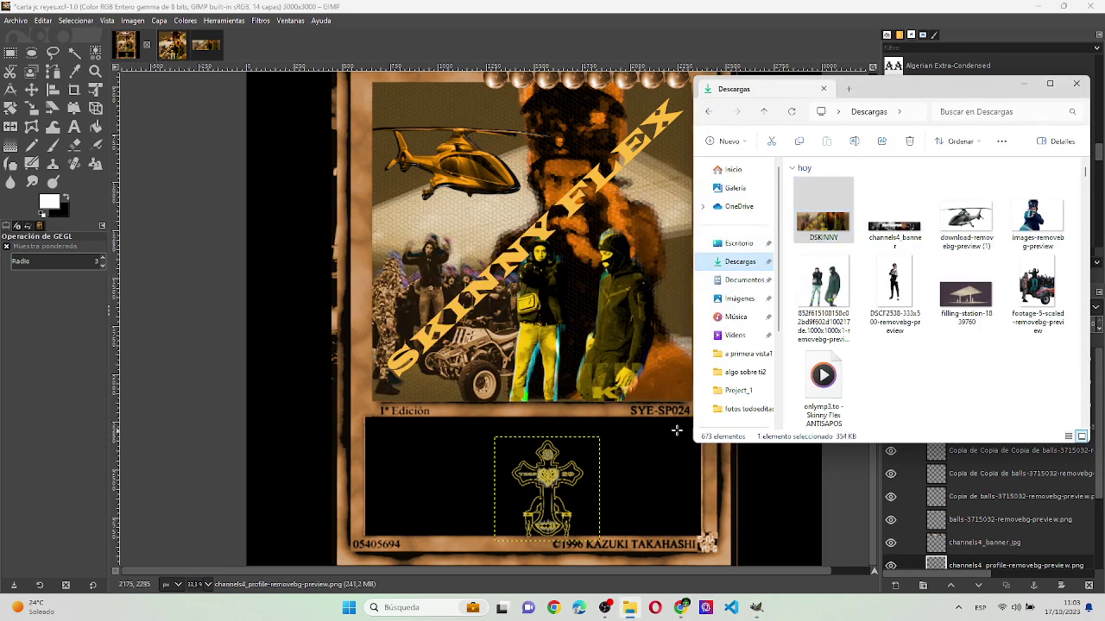
{"action": "left_click_drag", "start_coordinate": [624, 442], "coordinate": [679, 429]}
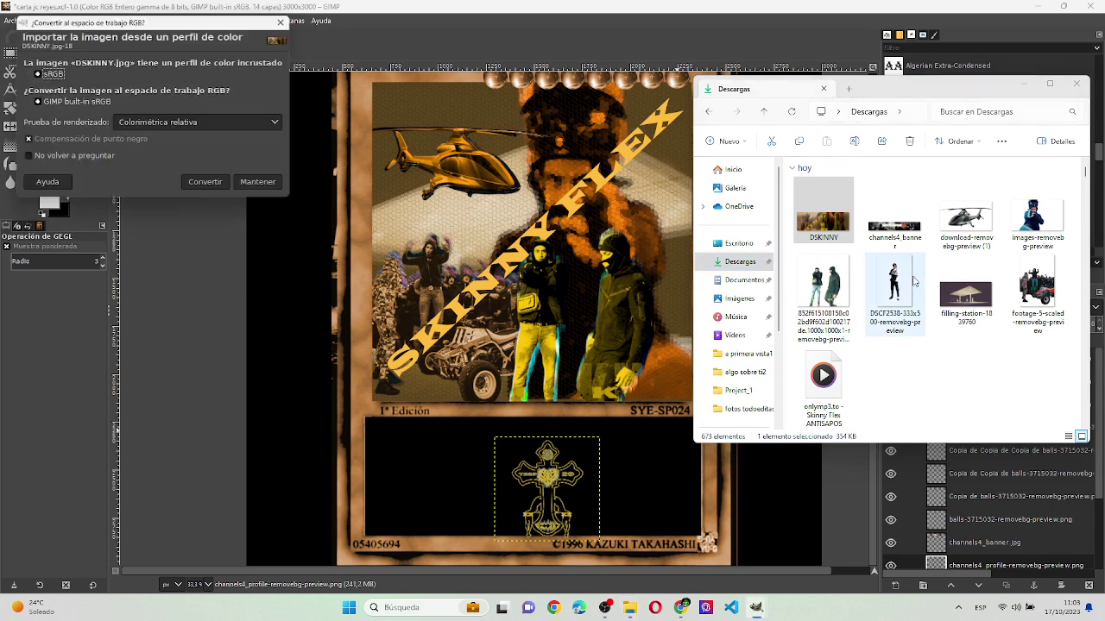
{"action": "left_click", "coordinate": [270, 179]}
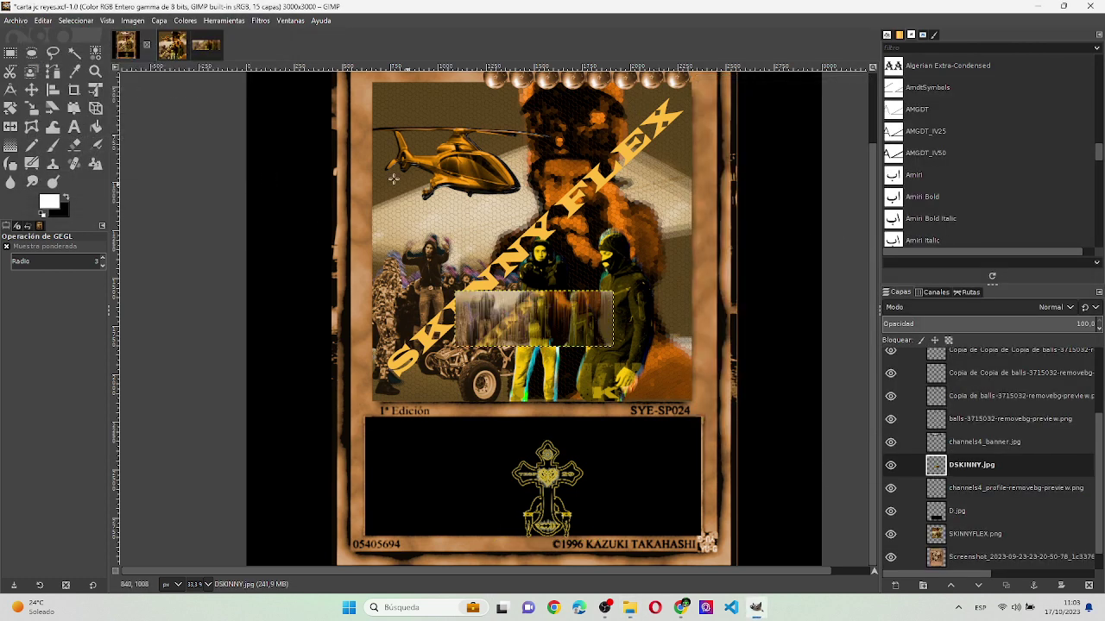
- Move and enlarge the DSKINNY layer to fill the card's lower black panel
{"action": "left_click", "coordinate": [96, 89]}
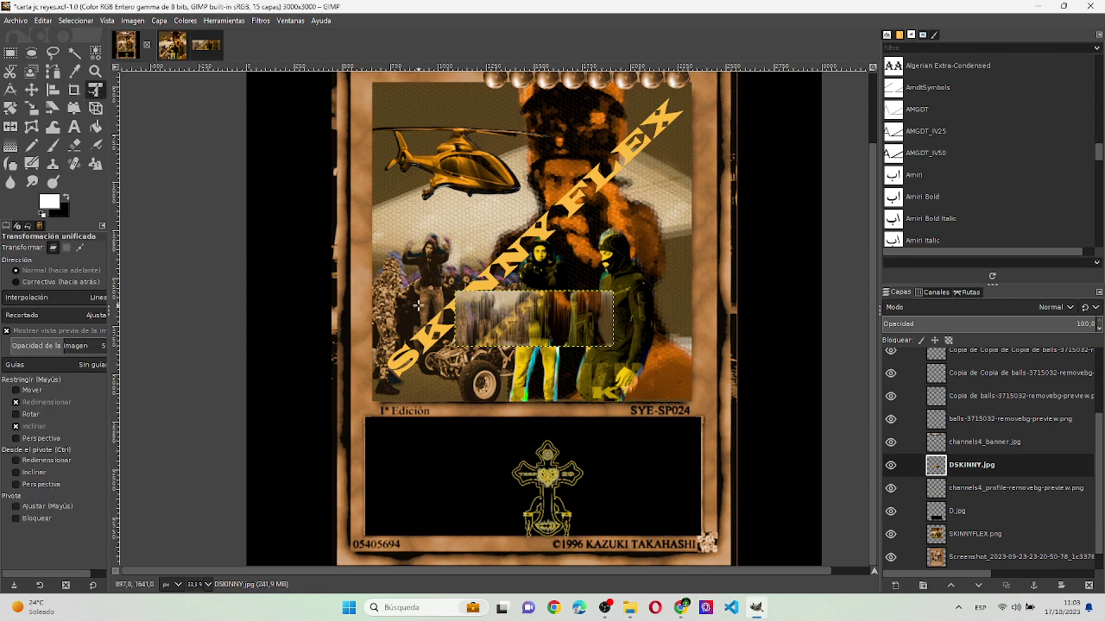
{"action": "left_click", "coordinate": [500, 311]}
{"action": "left_click_drag", "start_coordinate": [503, 311], "coordinate": [413, 438]}
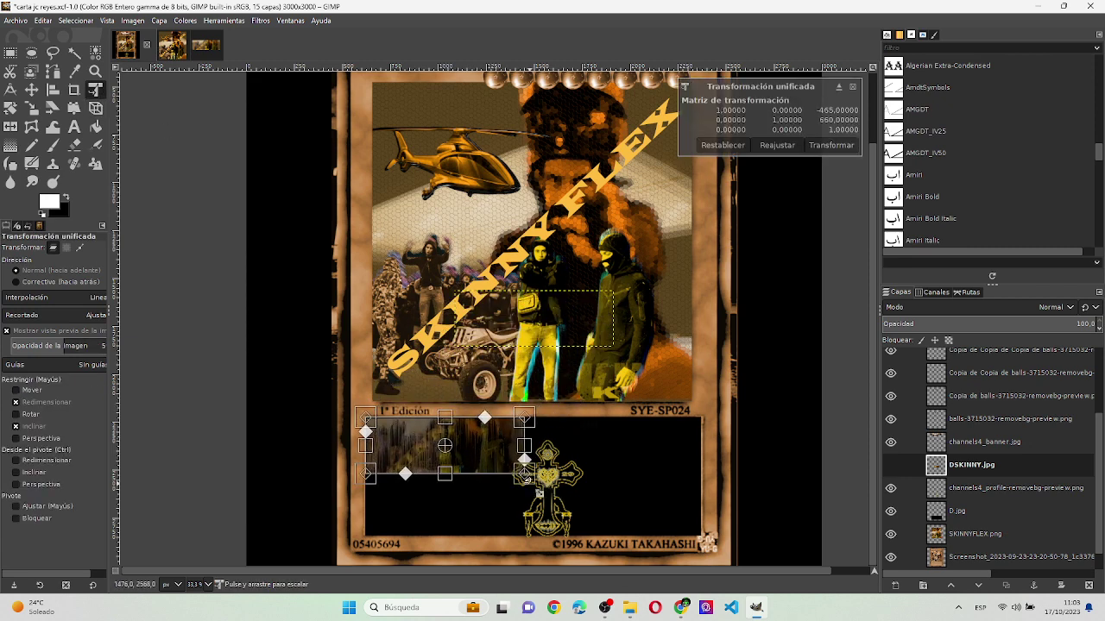
{"action": "left_click_drag", "start_coordinate": [525, 474], "coordinate": [710, 538]}
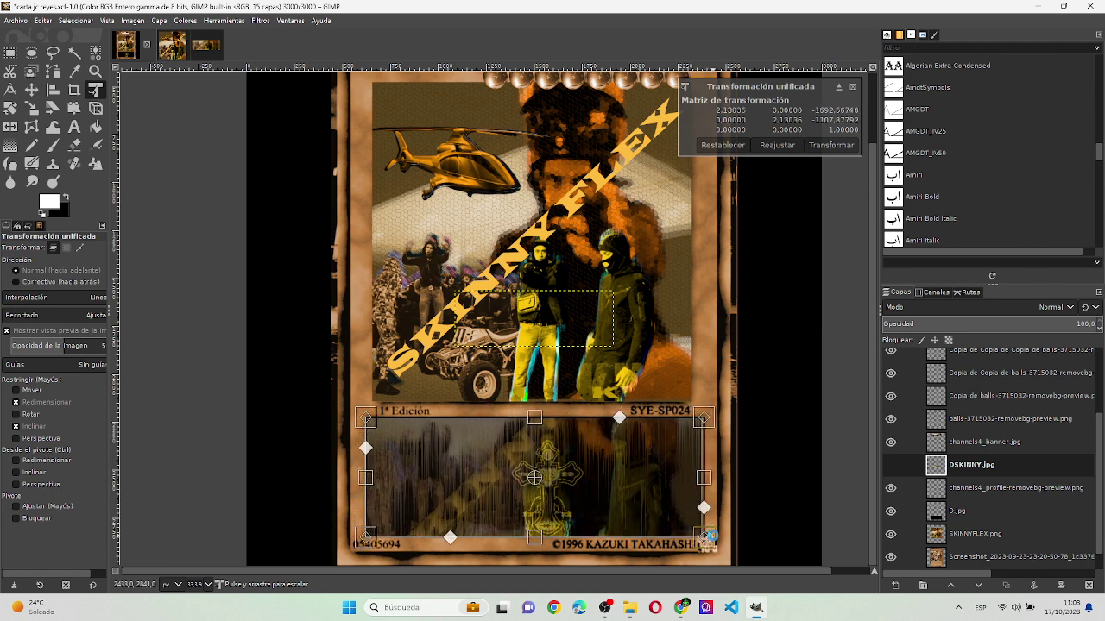
{"action": "key", "text": "Return"}
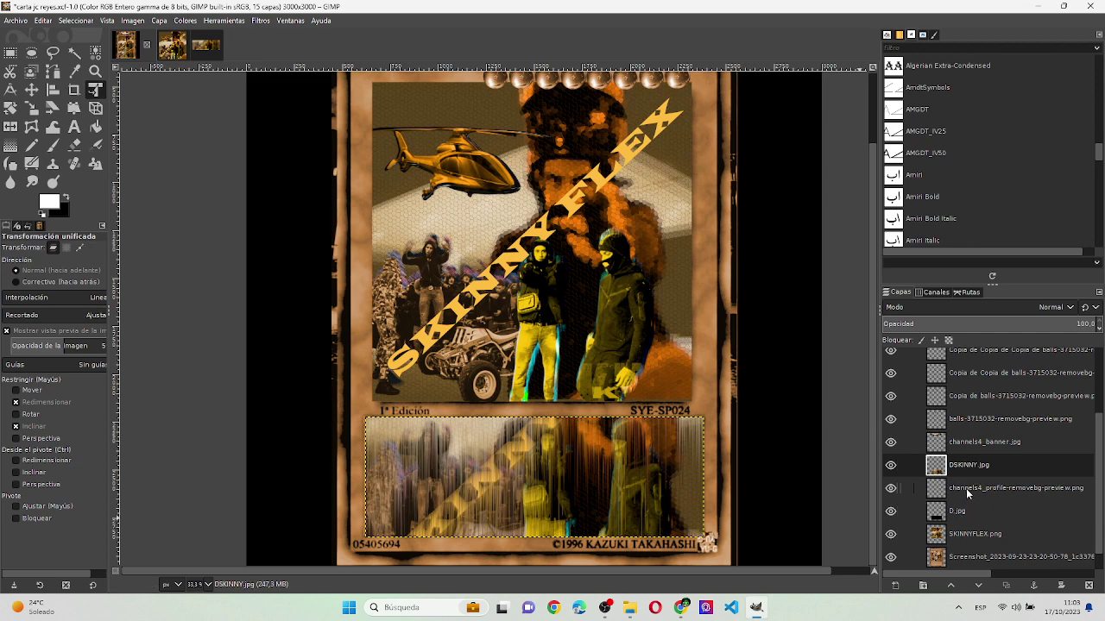
- Raise the cross layer above DSKINNY, delete the unused leftover layer, and select Fondo
{"action": "left_click_drag", "start_coordinate": [966, 494], "coordinate": [967, 458]}
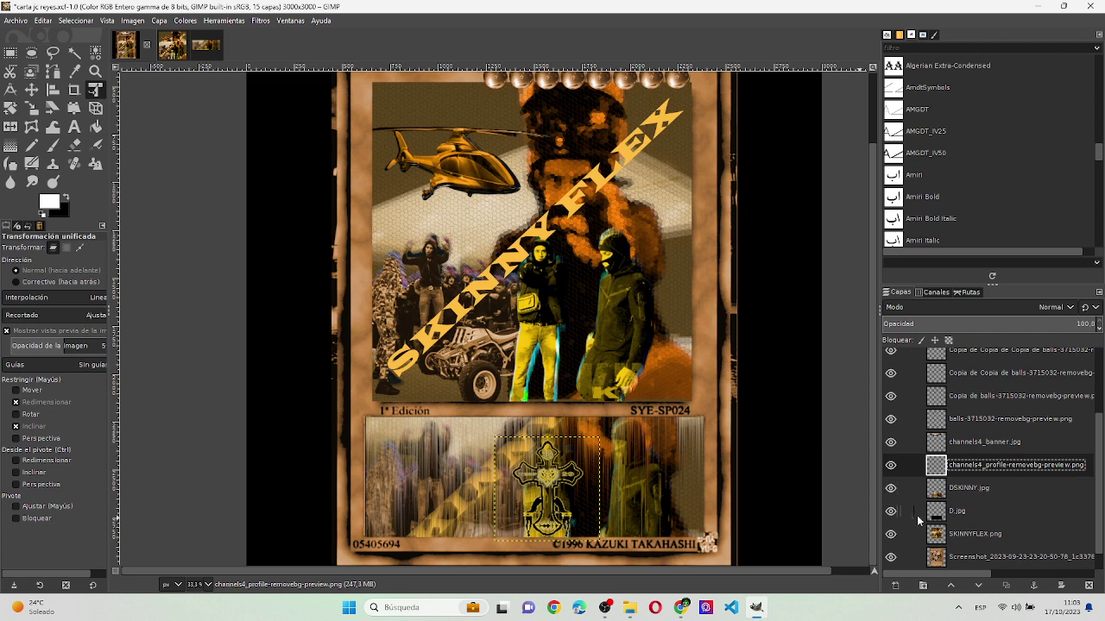
{"action": "left_click", "coordinate": [954, 512]}
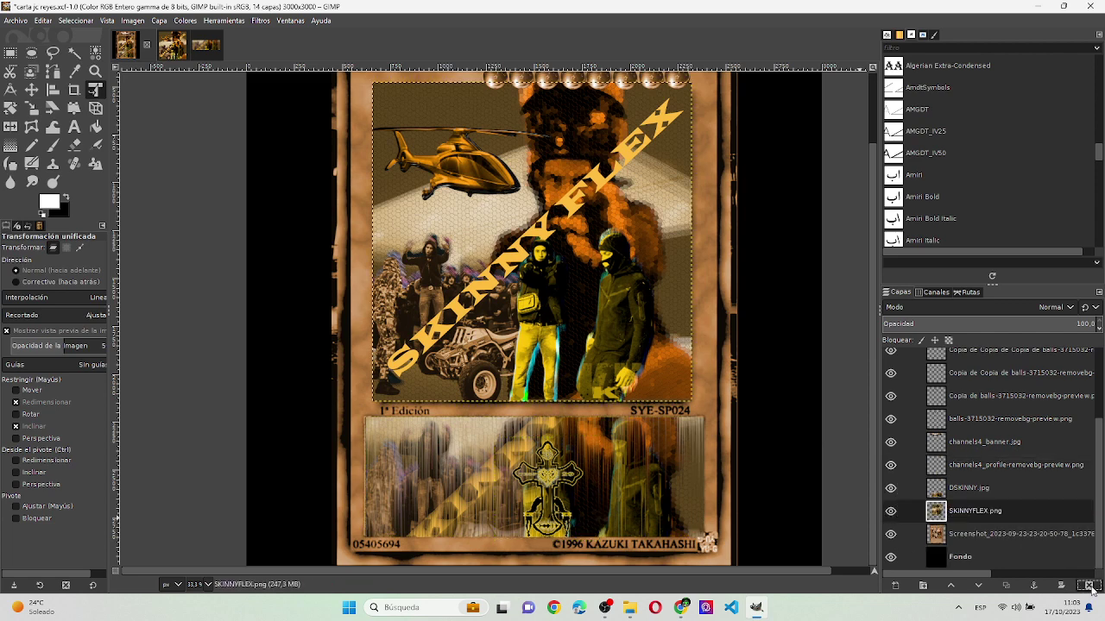
{"action": "left_click", "coordinate": [1089, 586]}
{"action": "left_click", "coordinate": [856, 511]}
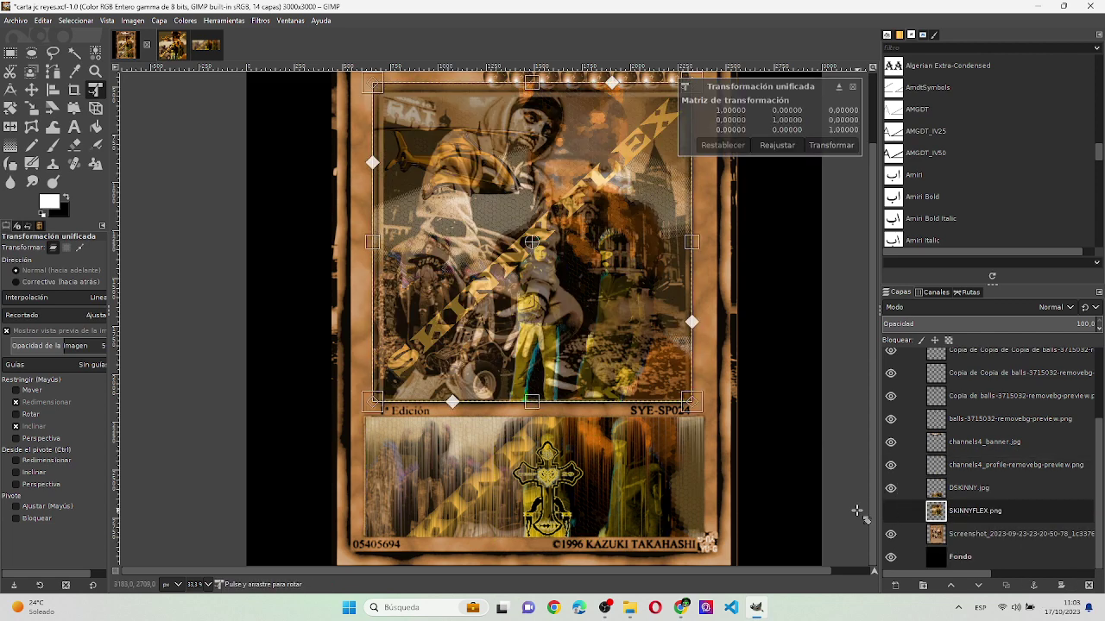
{"action": "double_click", "coordinate": [997, 511]}
{"action": "key", "text": "Escape"}
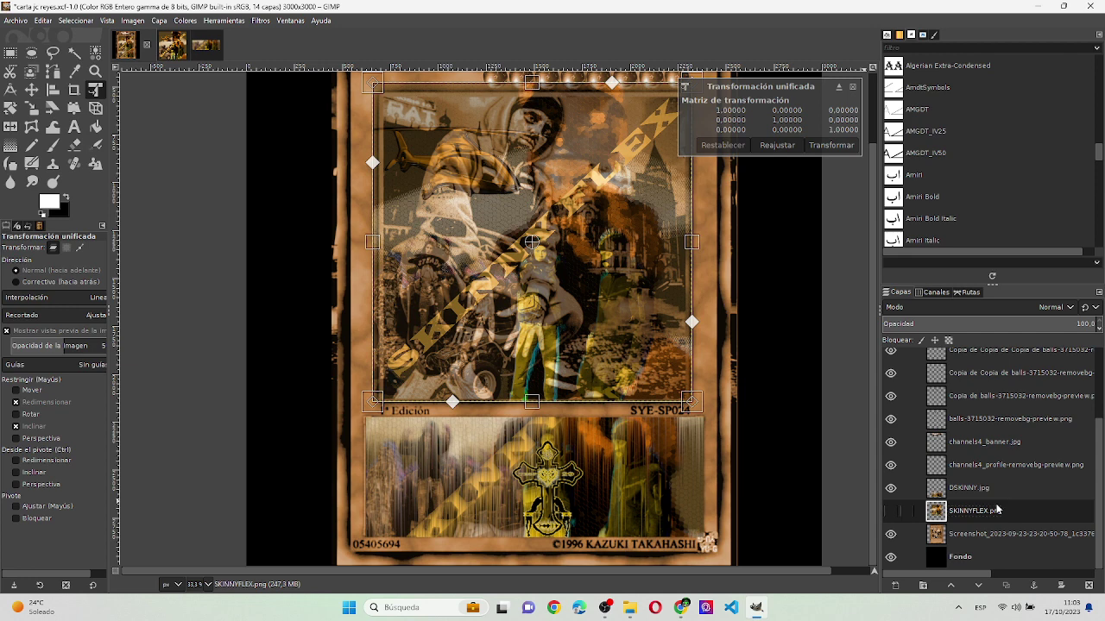
{"action": "left_click", "coordinate": [854, 87]}
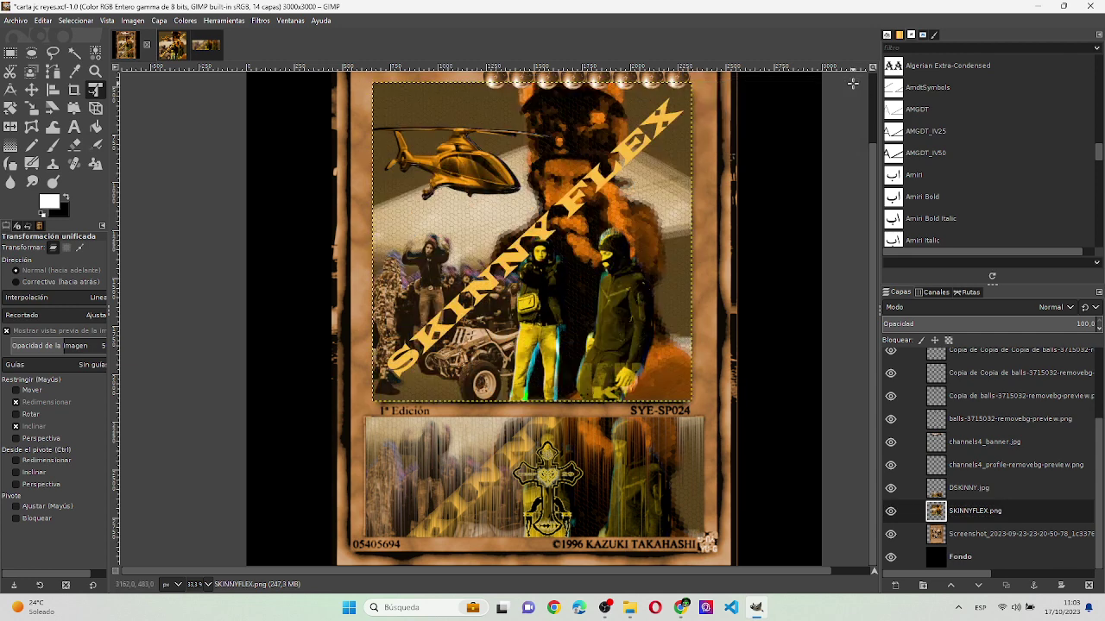
{"action": "double_click", "coordinate": [980, 562]}
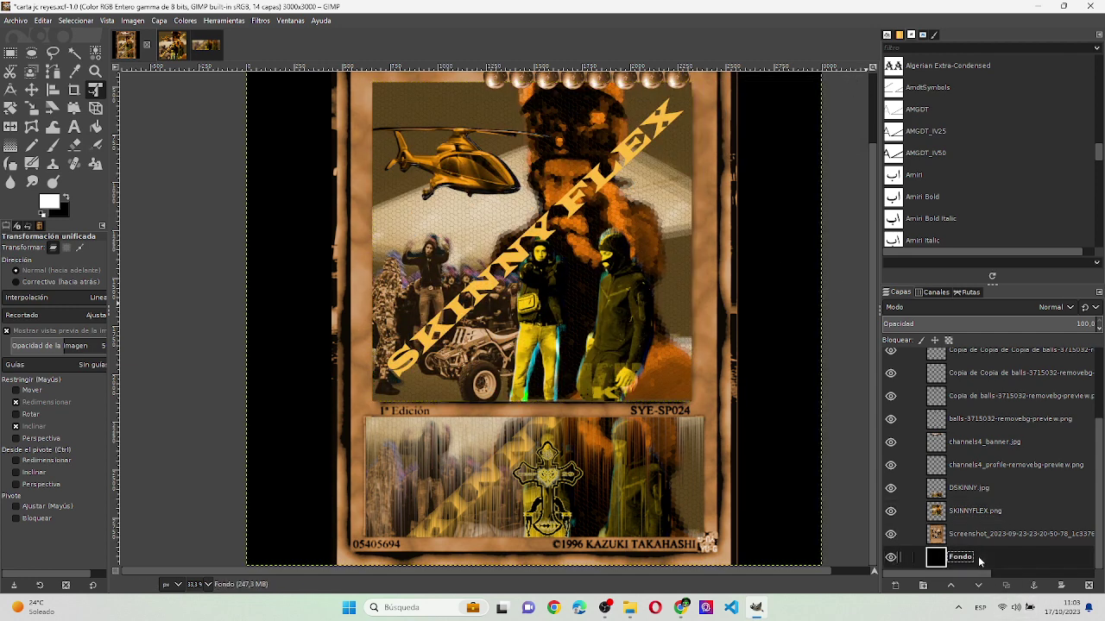
{"action": "scroll", "coordinate": [713, 298], "scroll_direction": "down", "scroll_amount": 1, "text": "ctrl"}
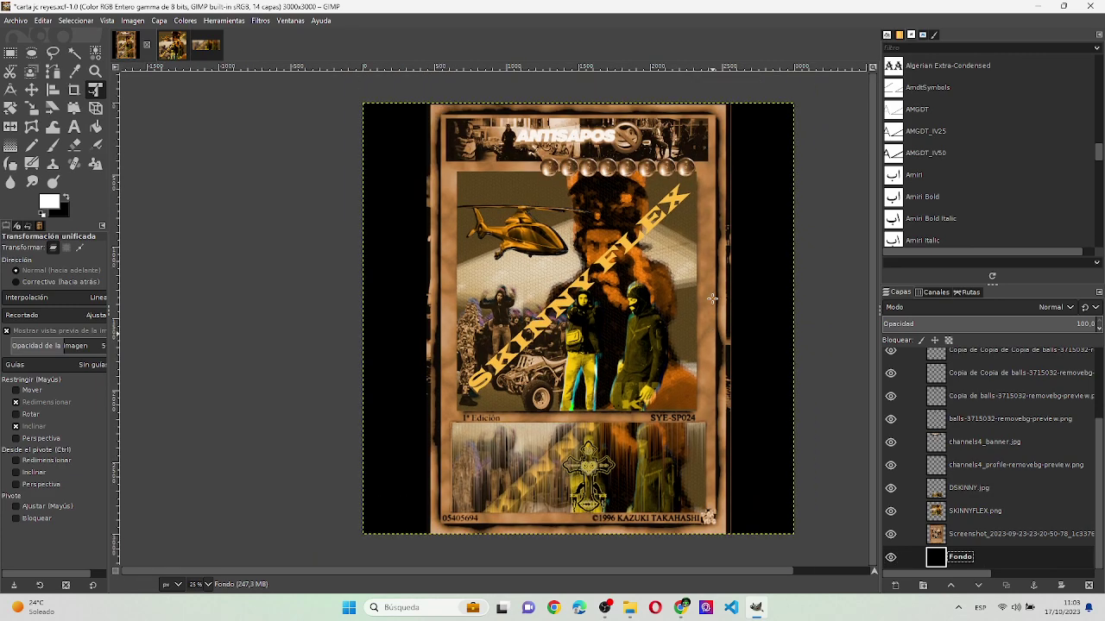
- Save the card to the Desktop (Escritorio) as SKINNY FLEX CARTA.jpg with default JPEG options
{"action": "key", "text": "ctrl+shift+e"}
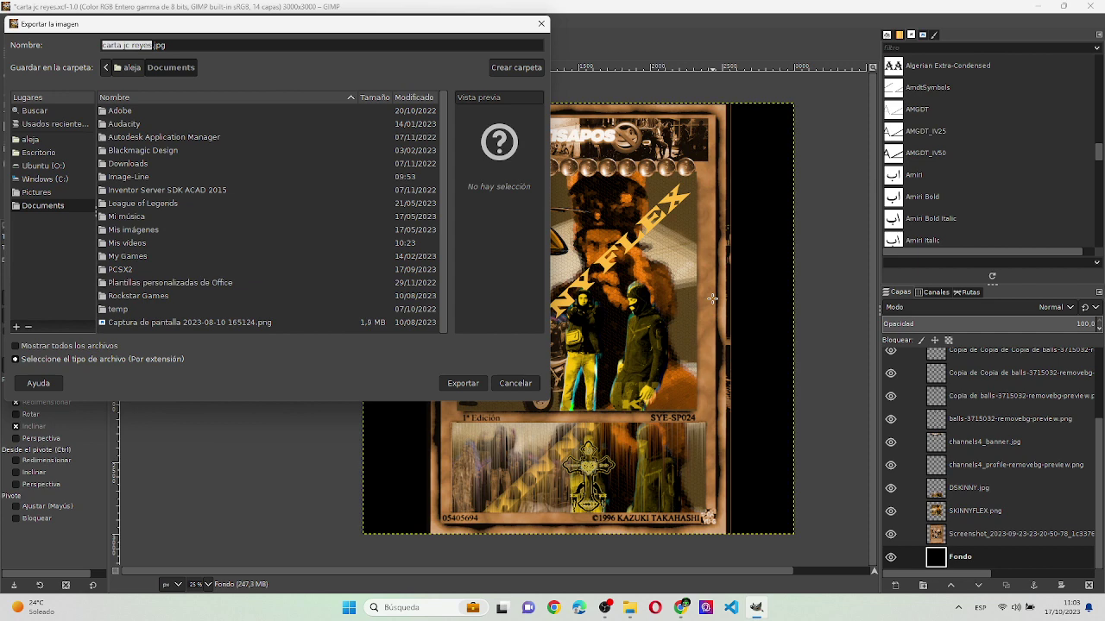
{"action": "type", "text": "S"}
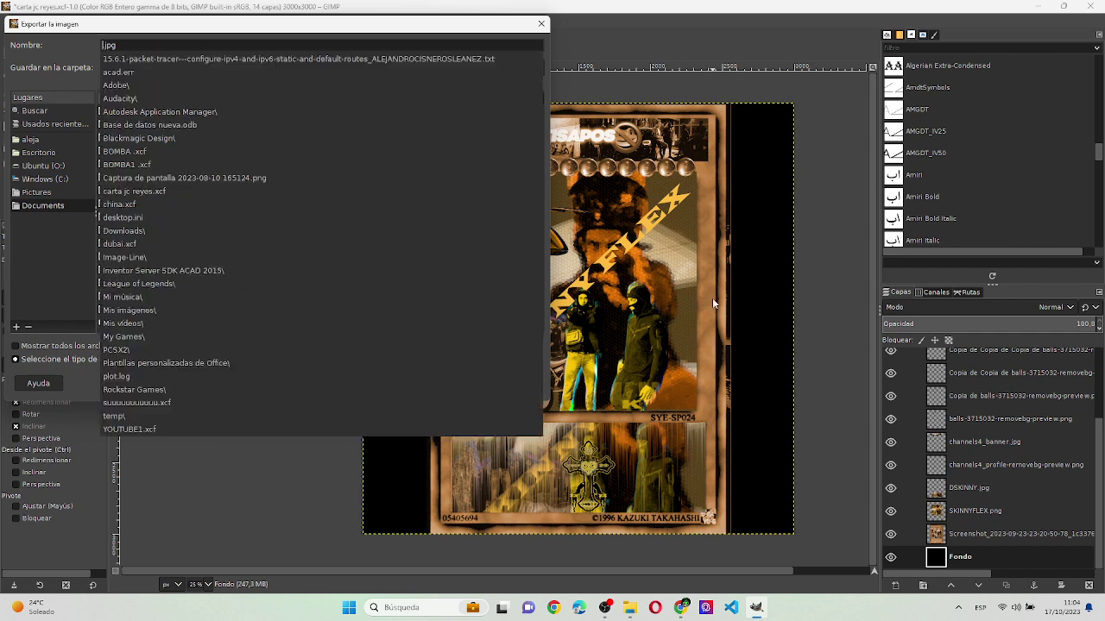
{"action": "type", "text": "KIN"}
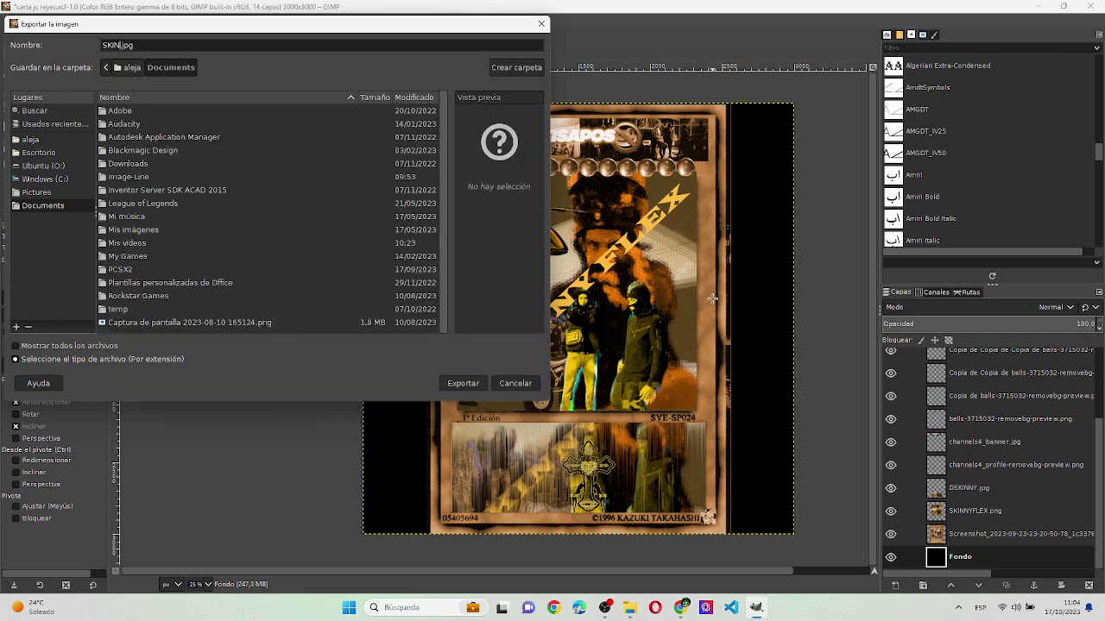
{"action": "type", "text": "NY FLEX"}
{"action": "type", "text": " C"}
{"action": "type", "text": "ARTA"}
{"action": "left_click", "coordinate": [49, 152]}
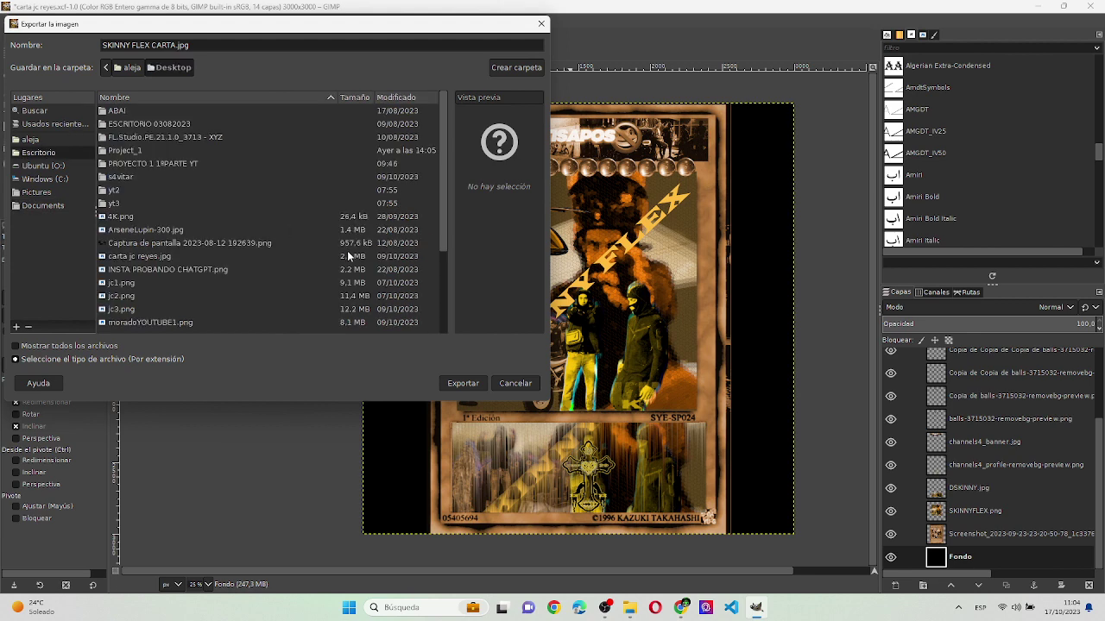
{"action": "left_click", "coordinate": [475, 390]}
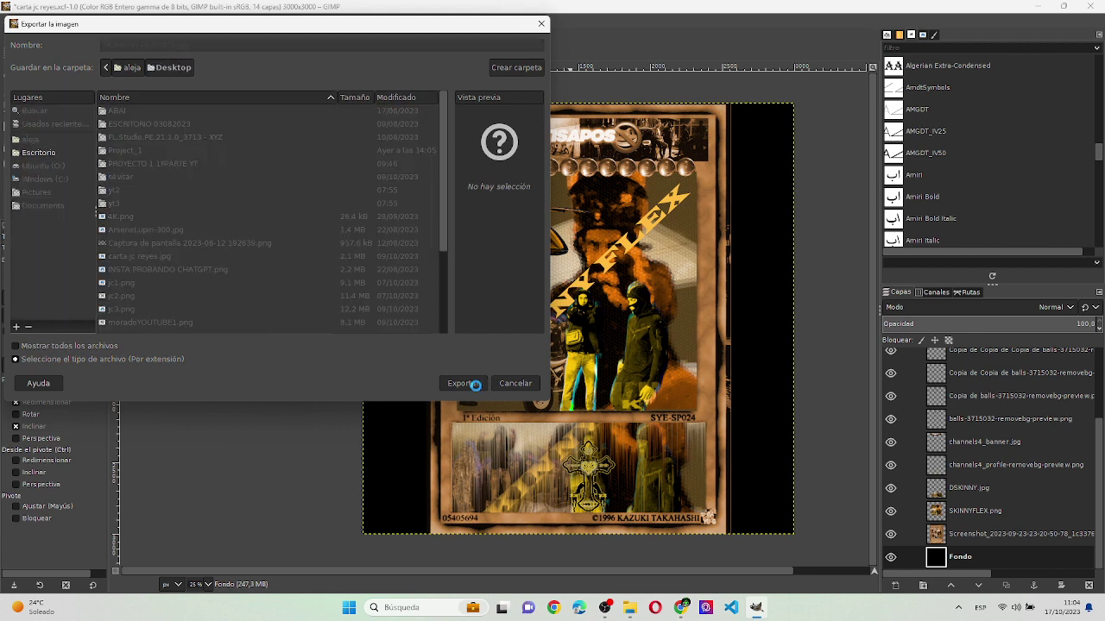
{"action": "key", "text": "Return"}
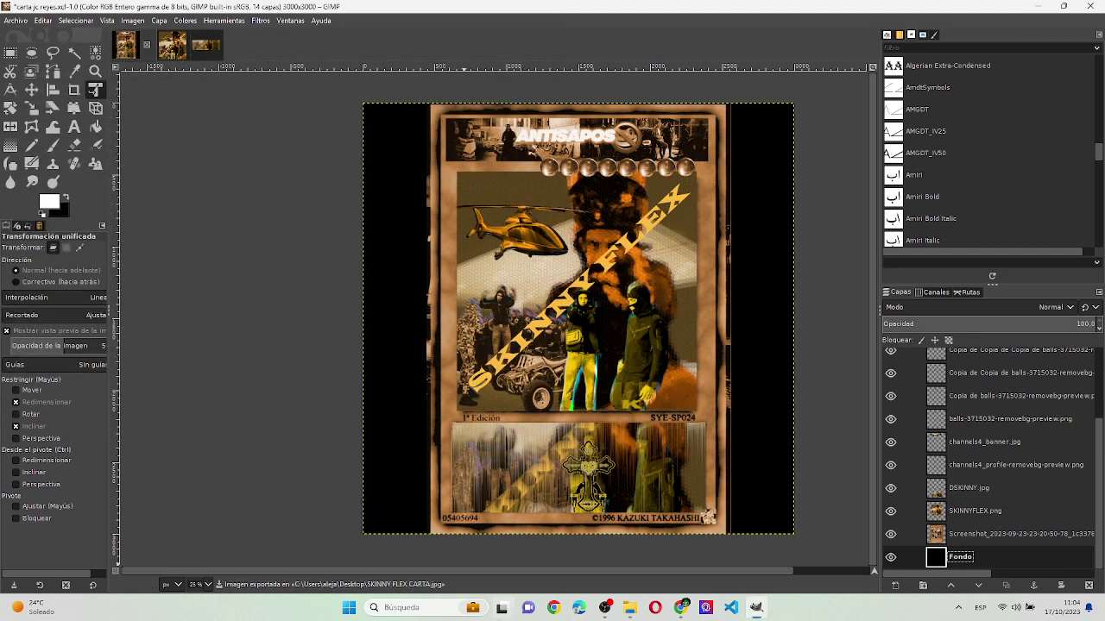
- Open the Desktop folder in File Explorer and preview SKINNY FLEX CARTA, then close it
{"action": "left_click", "coordinate": [633, 610]}
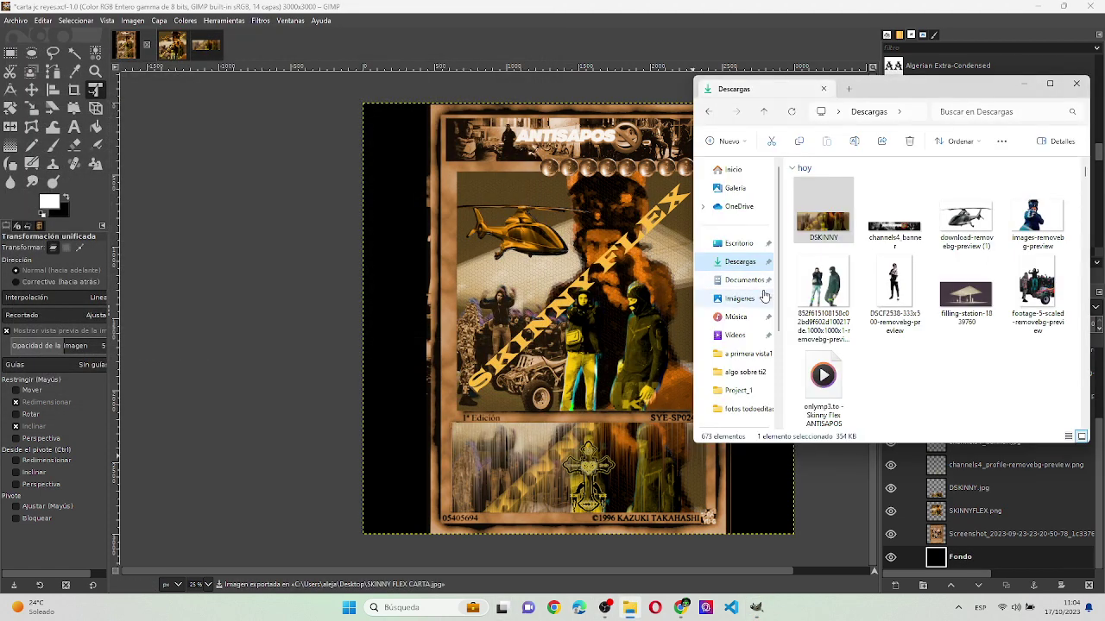
{"action": "left_click", "coordinate": [739, 245]}
{"action": "scroll", "coordinate": [867, 264], "scroll_direction": "down", "scroll_amount": 1}
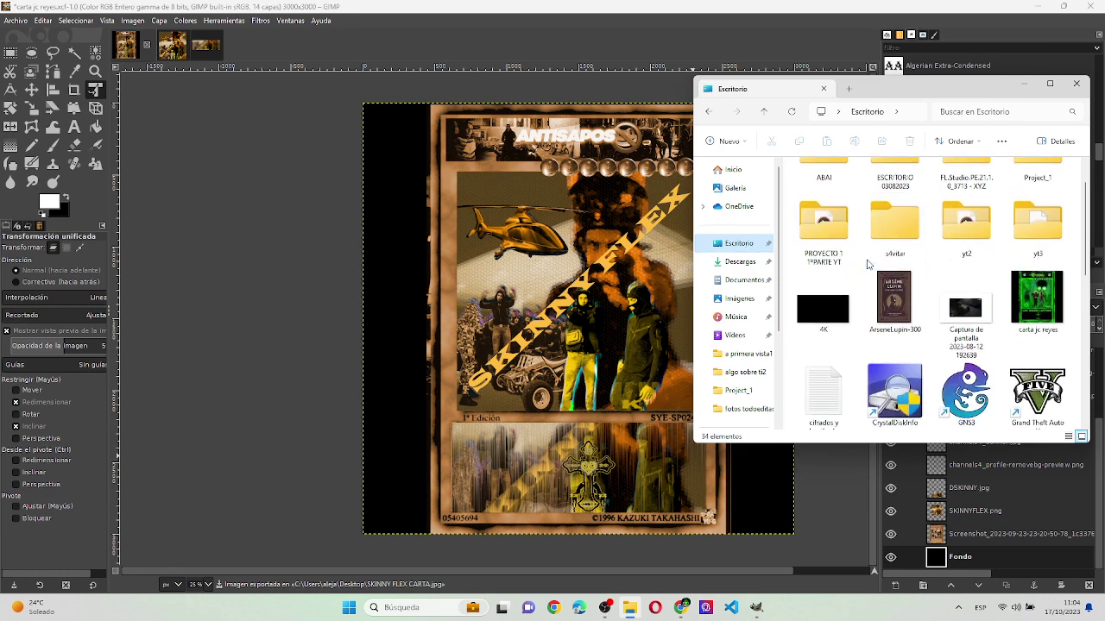
{"action": "scroll", "coordinate": [868, 264], "scroll_direction": "down", "scroll_amount": 2}
{"action": "scroll", "coordinate": [868, 264], "scroll_direction": "down", "scroll_amount": 3}
{"action": "scroll", "coordinate": [867, 264], "scroll_direction": "down", "scroll_amount": 3}
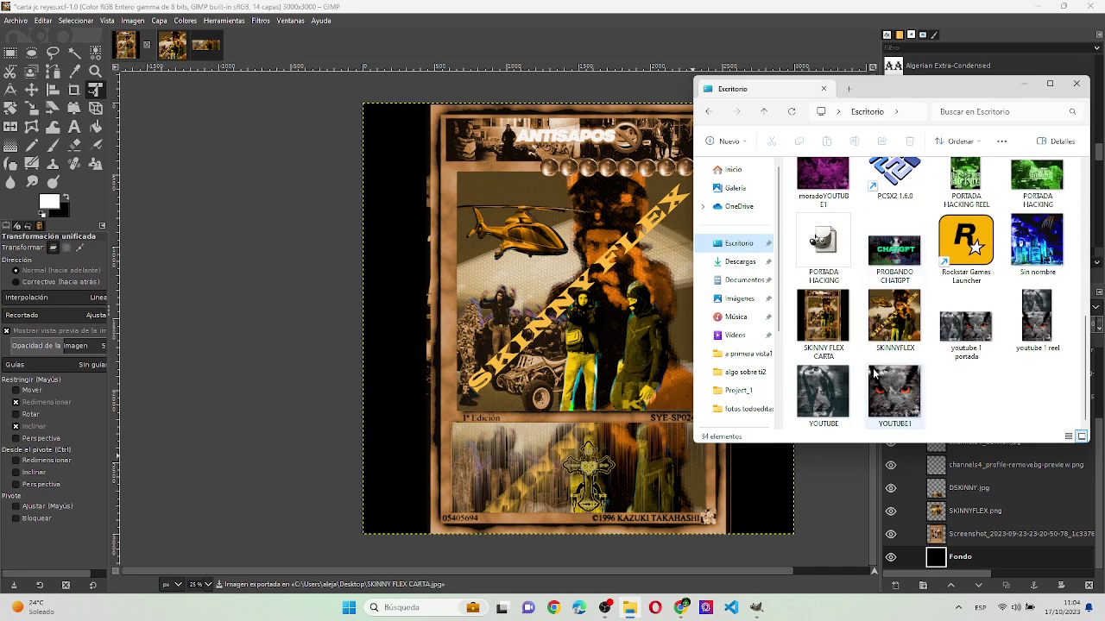
{"action": "left_click", "coordinate": [824, 324]}
{"action": "double_click", "coordinate": [824, 324]}
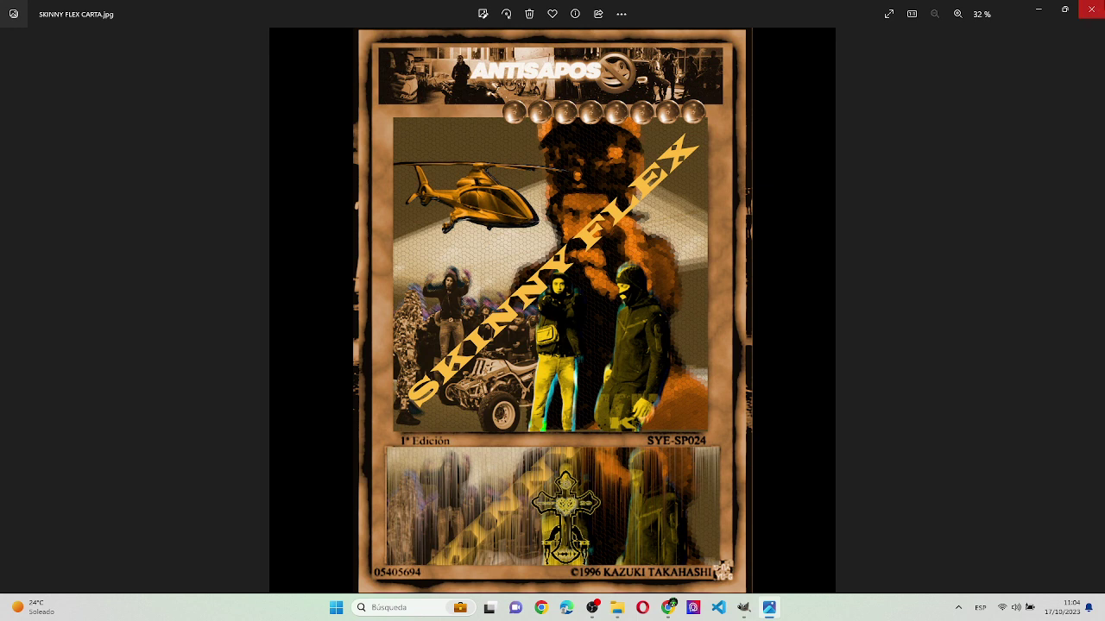
{"action": "left_click", "coordinate": [1091, 10]}
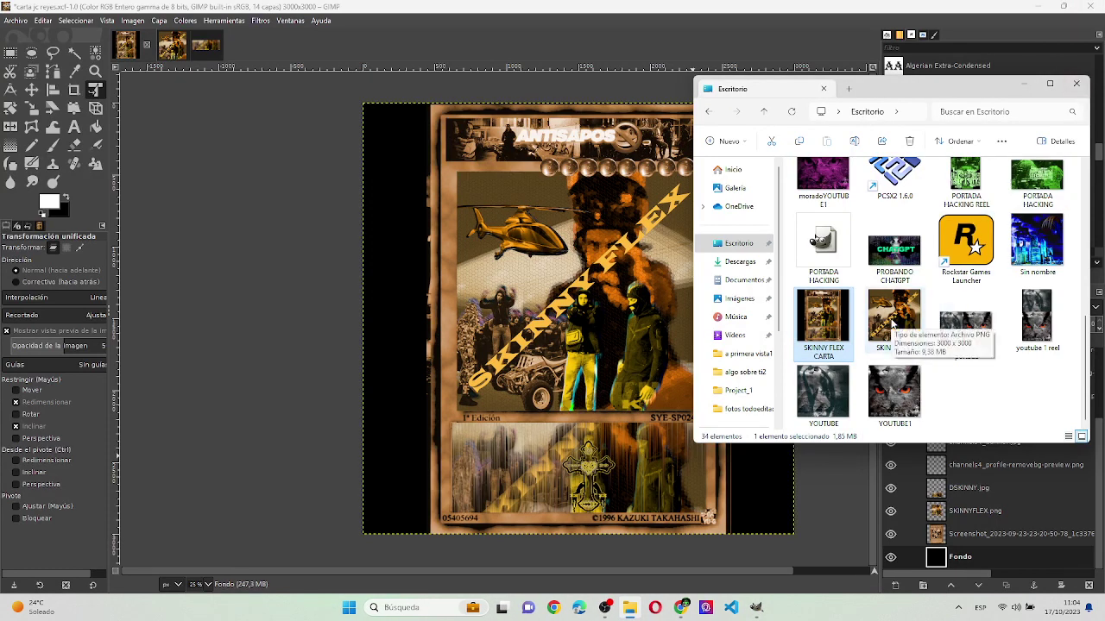
- Glance at Downloads, return to the Desktop listing, and switch over to OBS Studio
{"action": "scroll", "coordinate": [894, 326], "scroll_direction": "up", "scroll_amount": 1}
{"action": "left_click", "coordinate": [729, 263]}
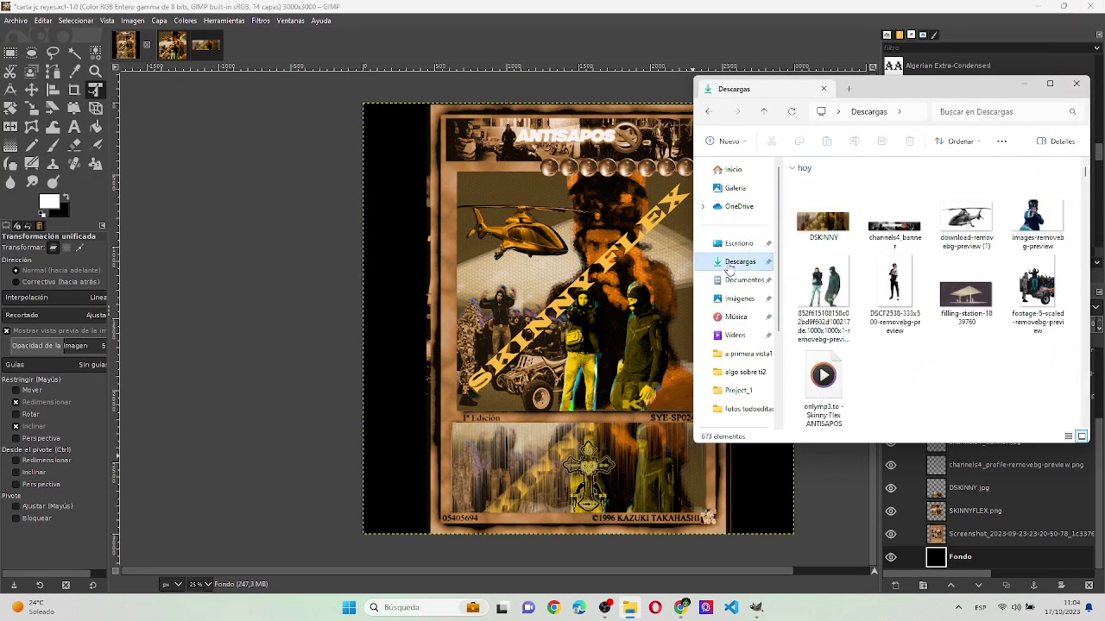
{"action": "left_click_drag", "start_coordinate": [823, 211], "coordinate": [729, 248]}
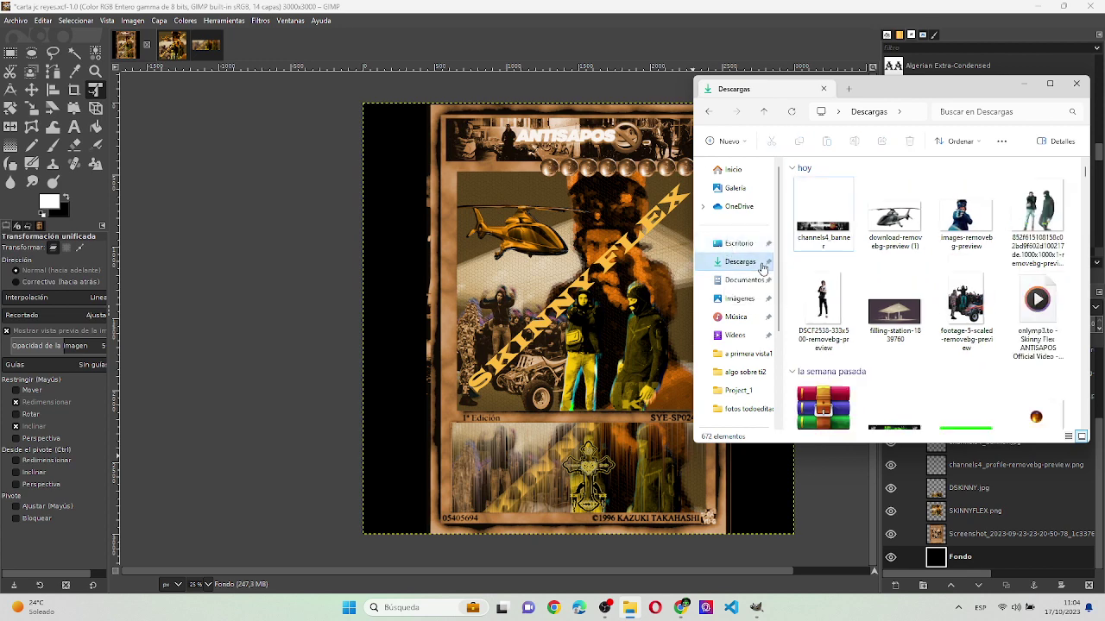
{"action": "left_click", "coordinate": [739, 249]}
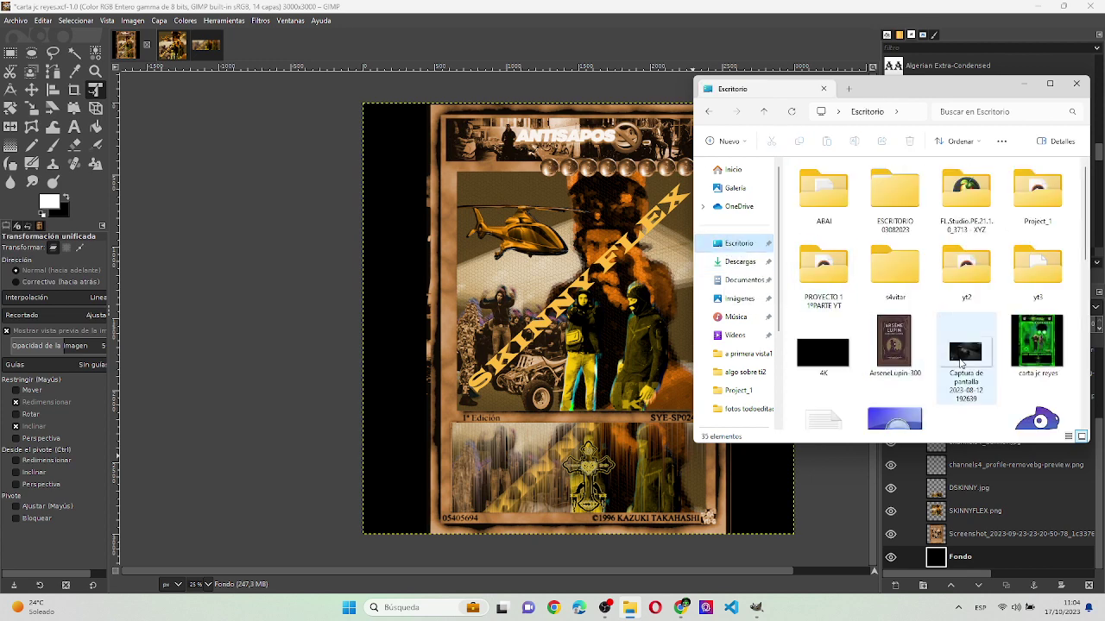
{"action": "scroll", "coordinate": [961, 364], "scroll_direction": "down", "scroll_amount": 2}
{"action": "scroll", "coordinate": [961, 364], "scroll_direction": "down", "scroll_amount": 2}
{"action": "scroll", "coordinate": [960, 365], "scroll_direction": "down", "scroll_amount": 1}
{"action": "scroll", "coordinate": [961, 364], "scroll_direction": "down", "scroll_amount": 1}
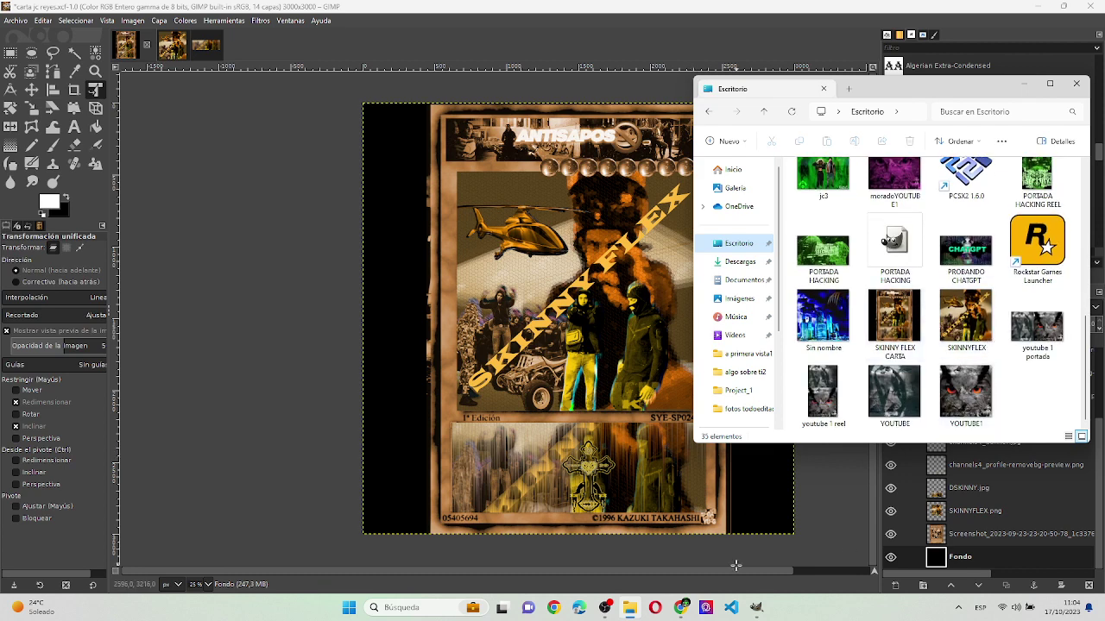
{"action": "left_click", "coordinate": [604, 608]}
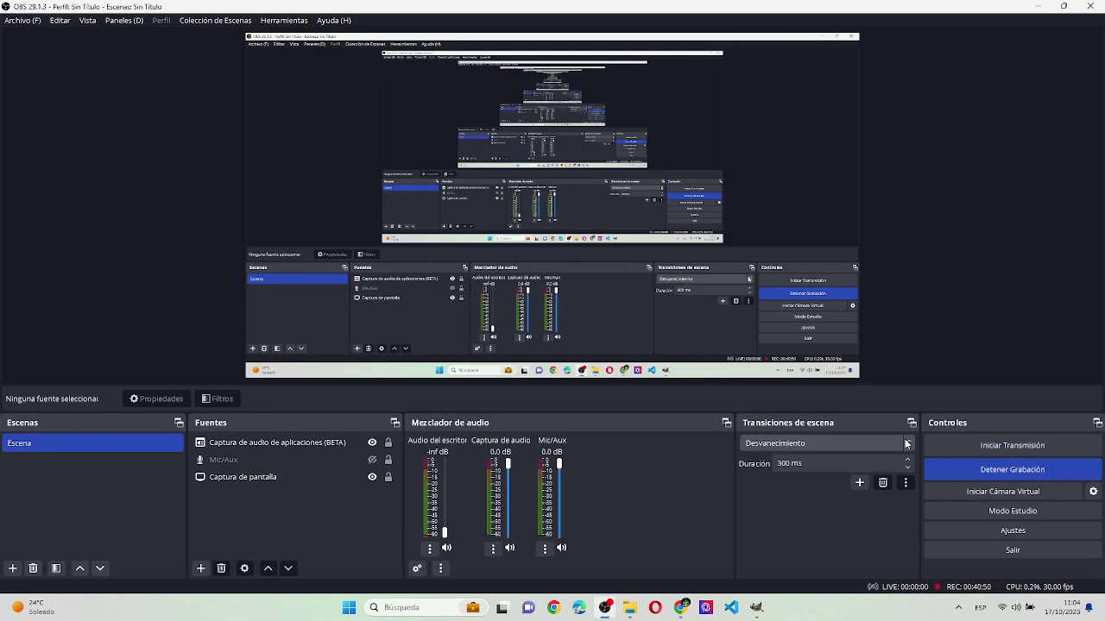